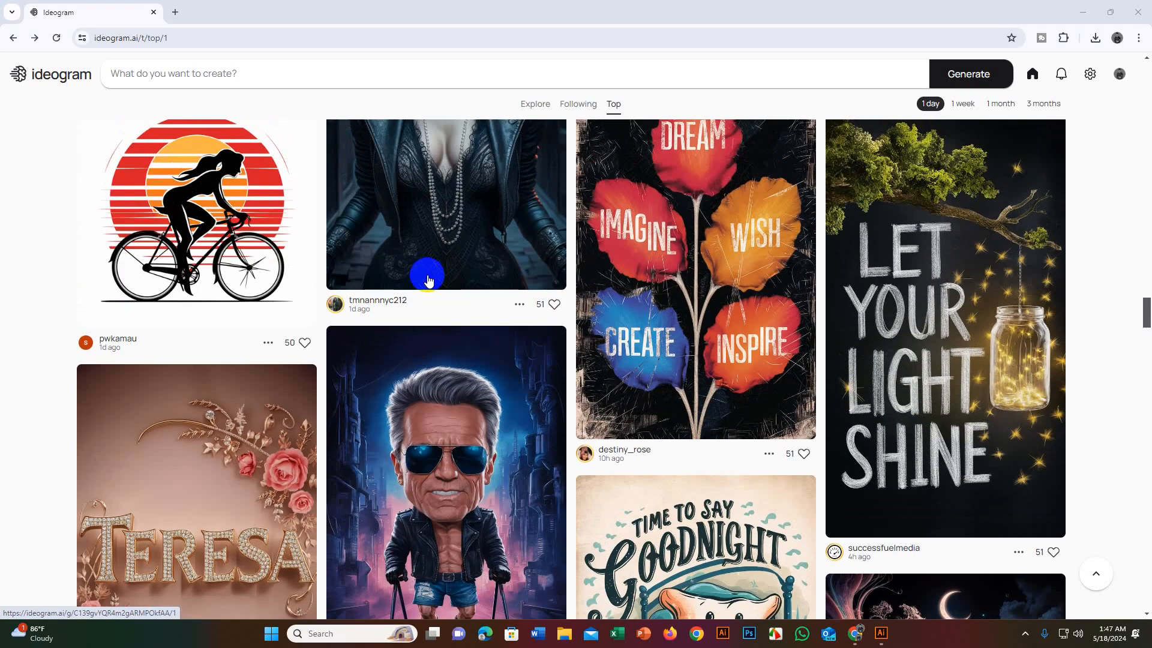
Step: Browse the gallery of the day's top images, examining the typography and illustration designs for inspiration
scroll(427, 280, up, 7)
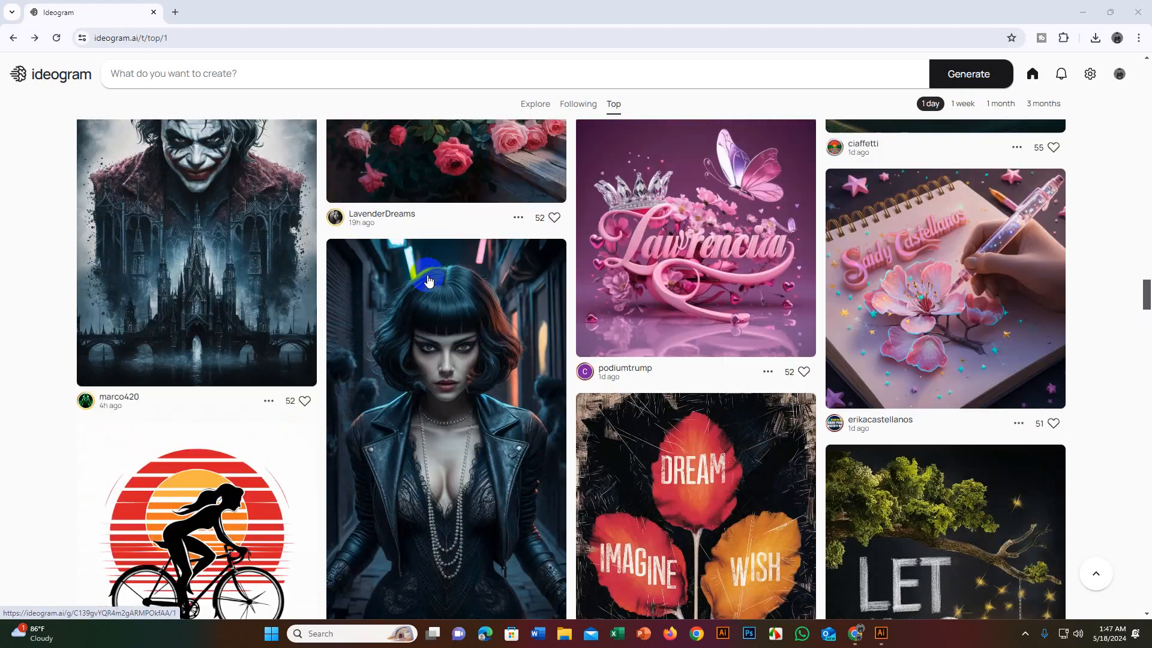
scroll(428, 280, up, 8)
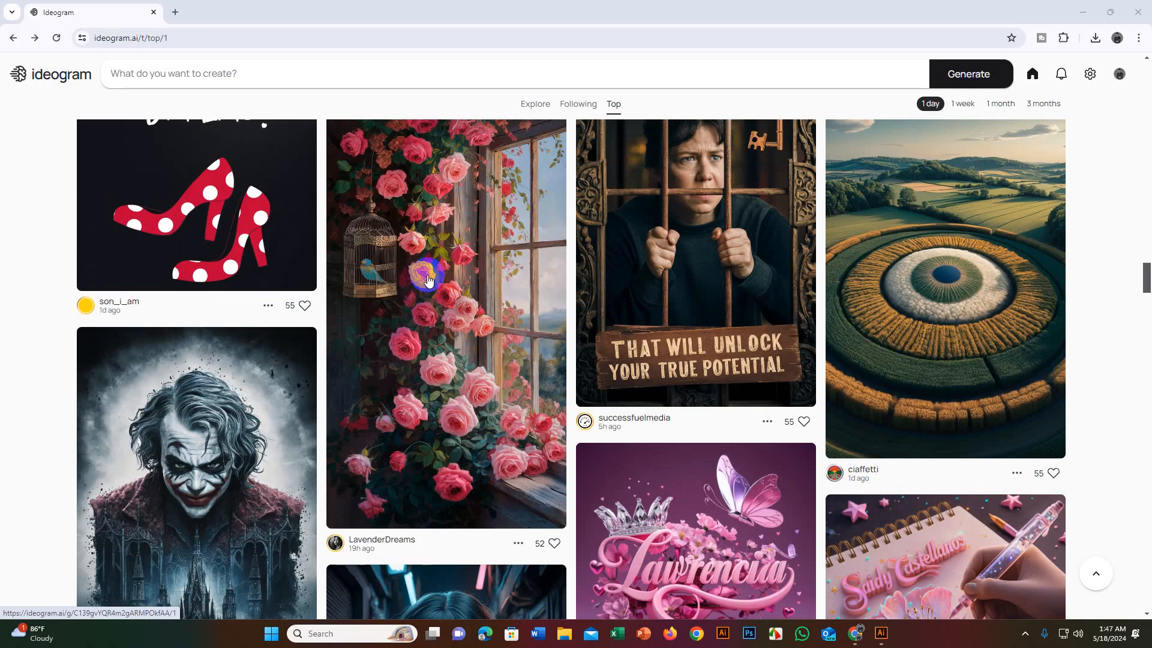
scroll(428, 280, up, 10)
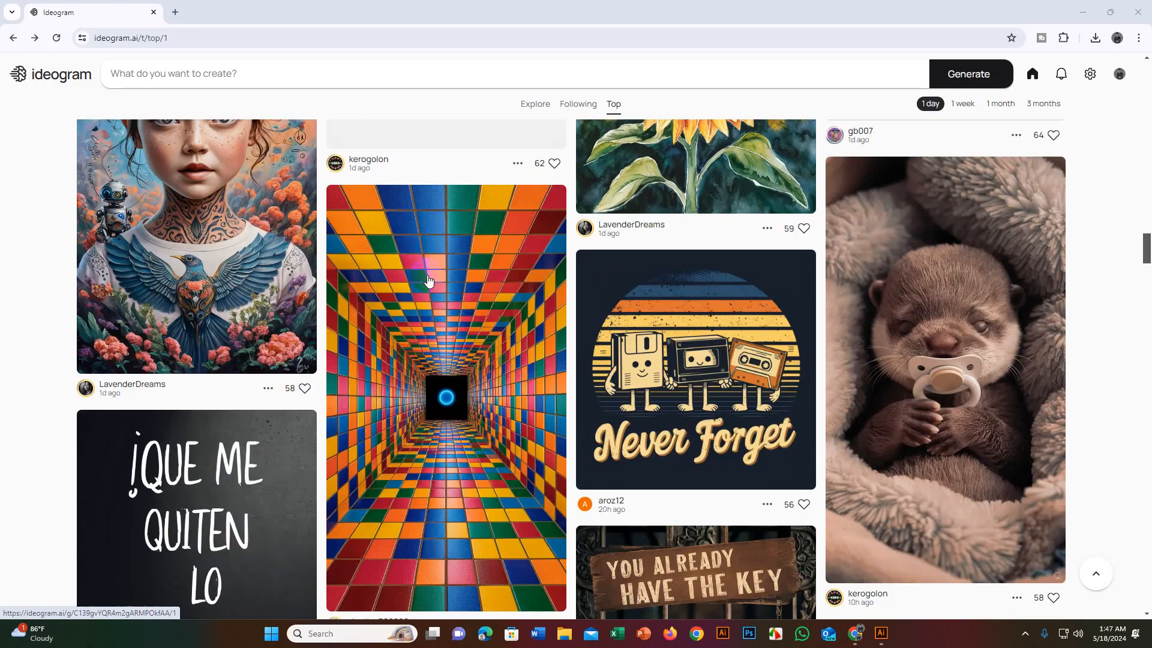
scroll(427, 280, up, 5)
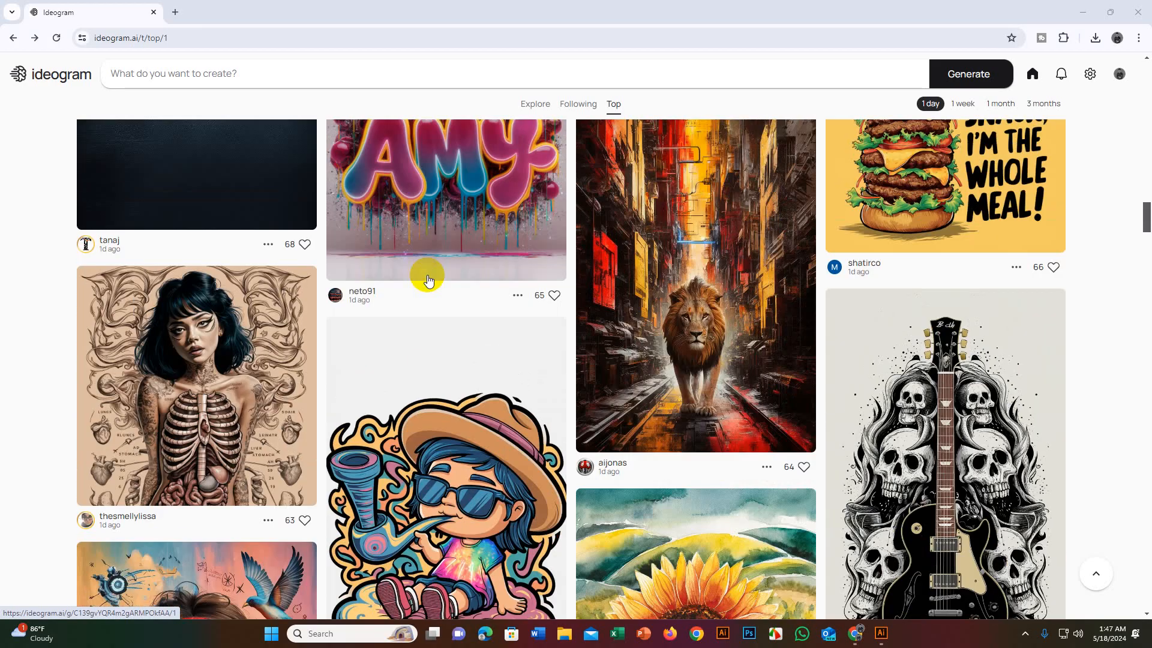
scroll(428, 280, up, 4)
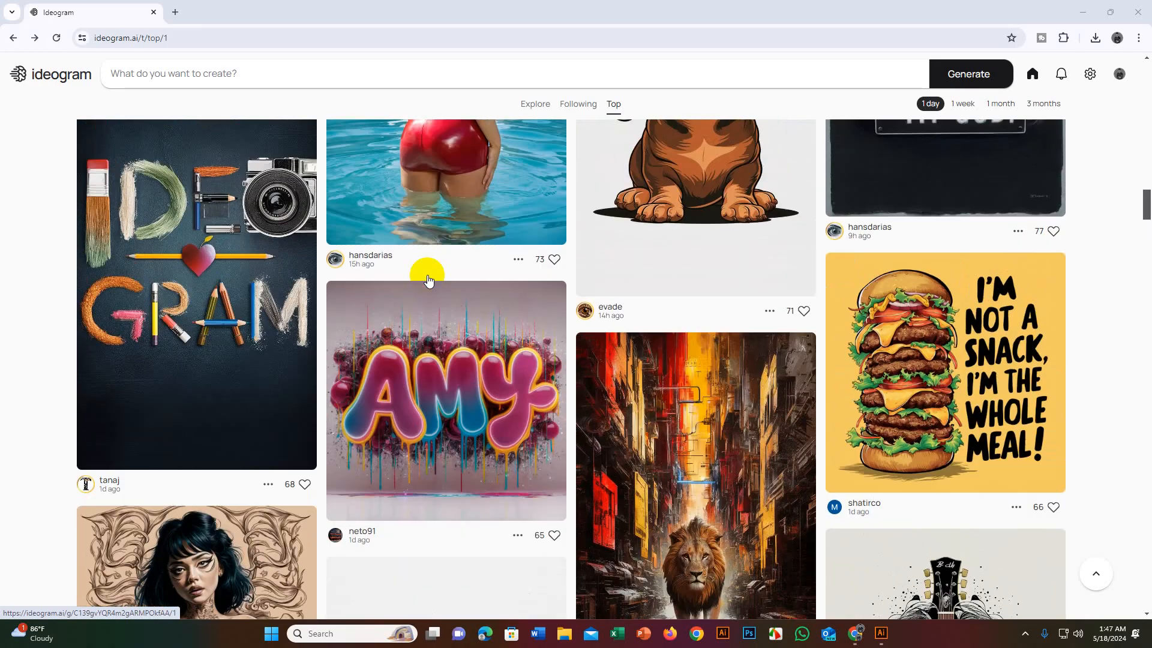
scroll(428, 280, up, 20)
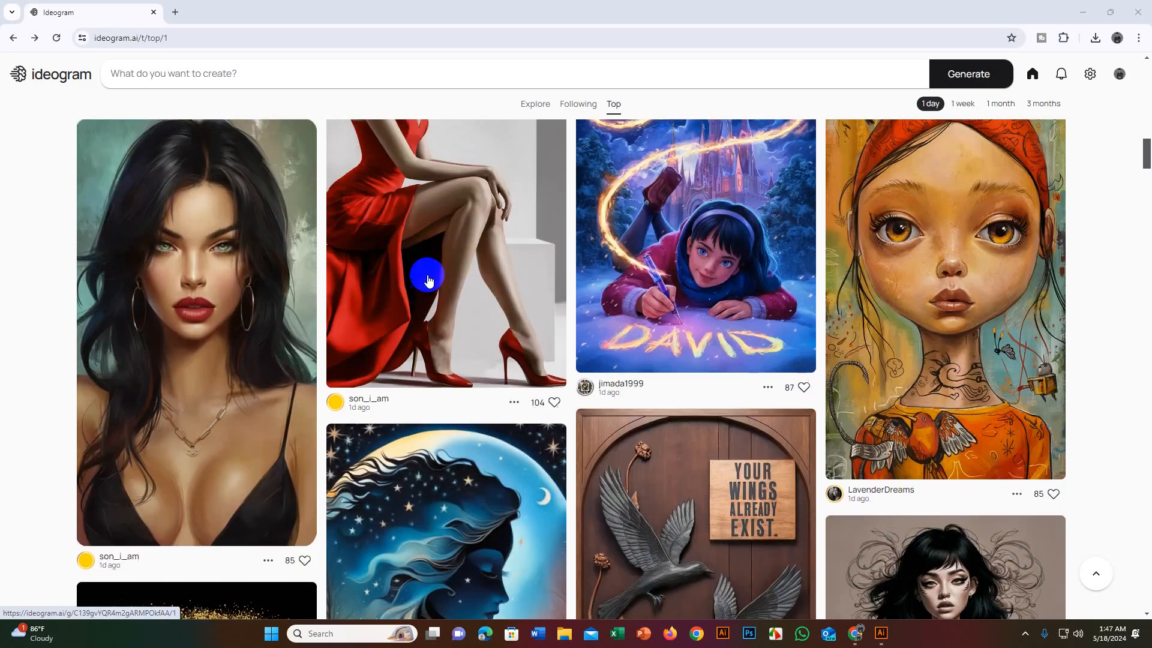
scroll(427, 280, up, 5)
scroll(428, 280, up, 5)
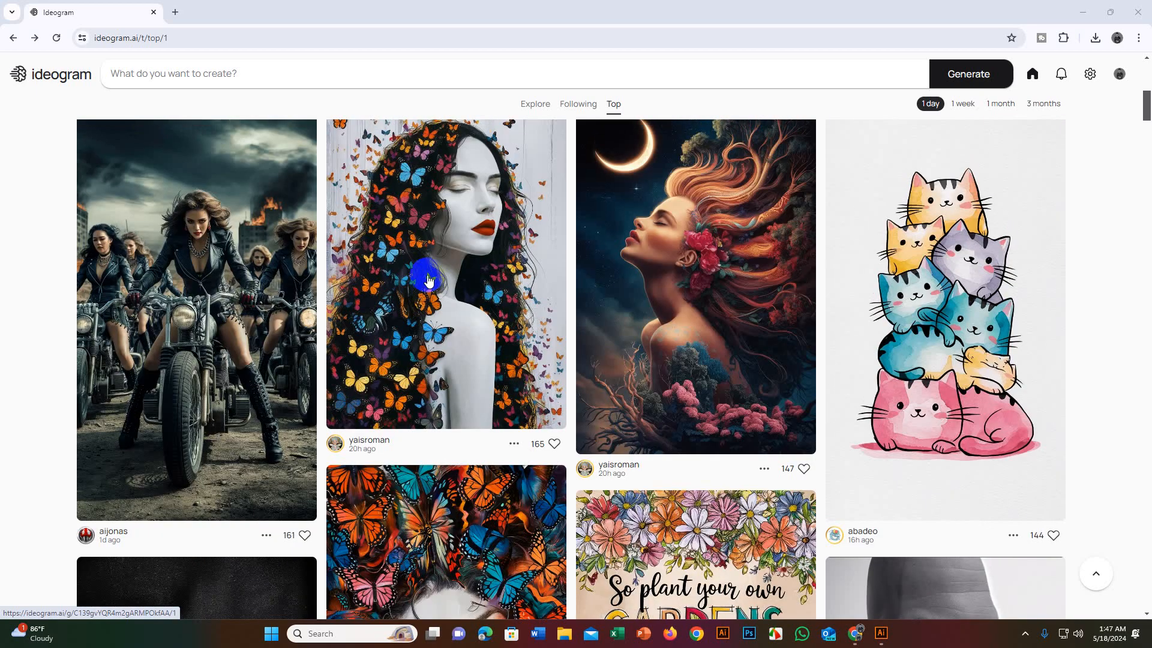
scroll(427, 280, up, 8)
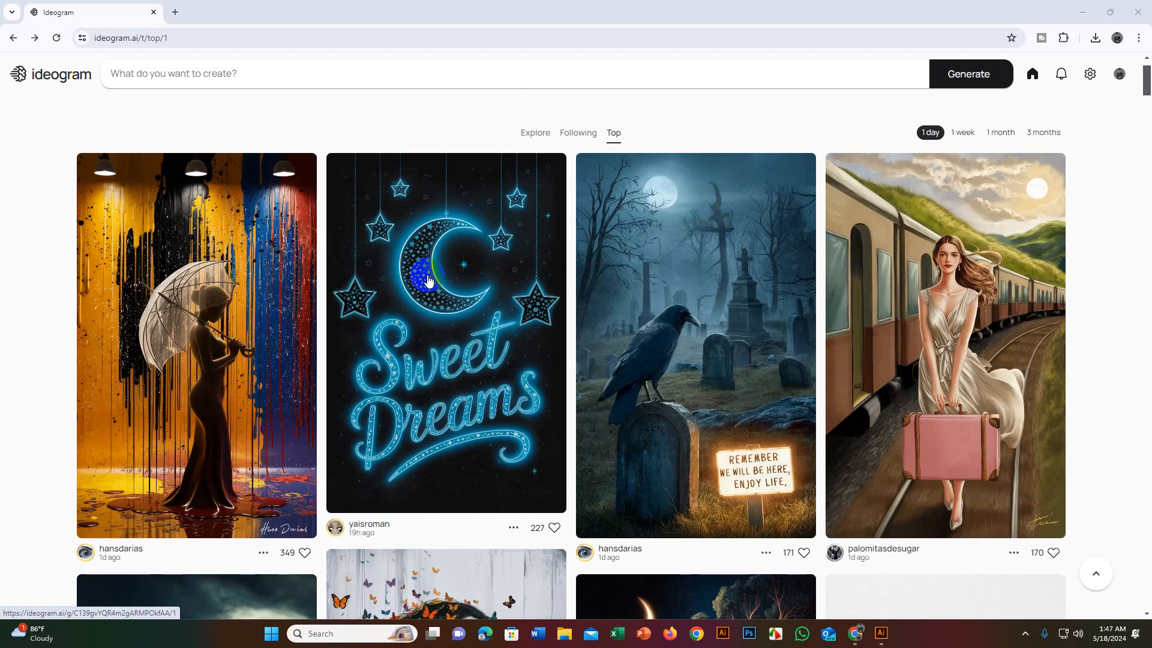
scroll(396, 266, up, 1)
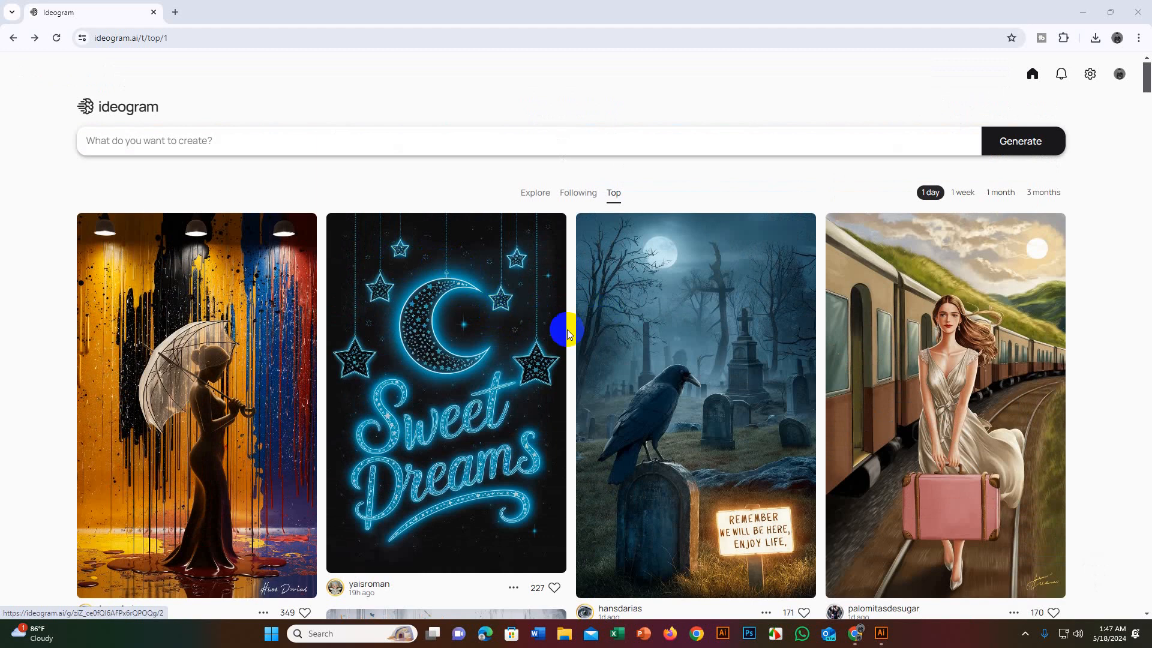
scroll(568, 333, down, 2)
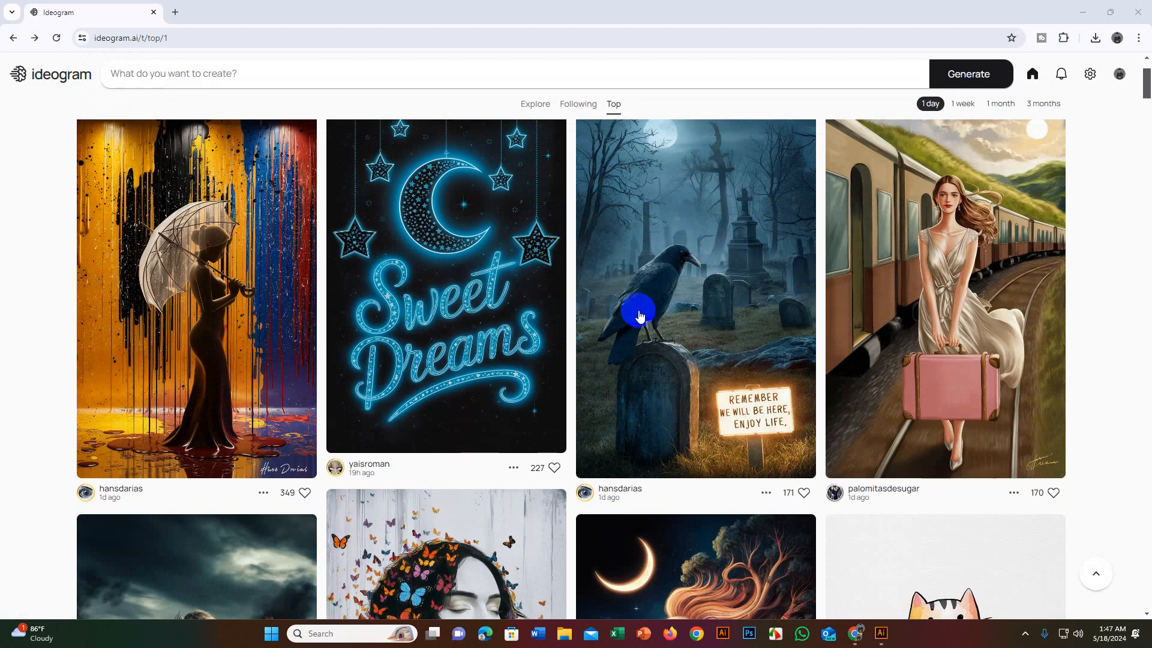
scroll(640, 317, down, 3)
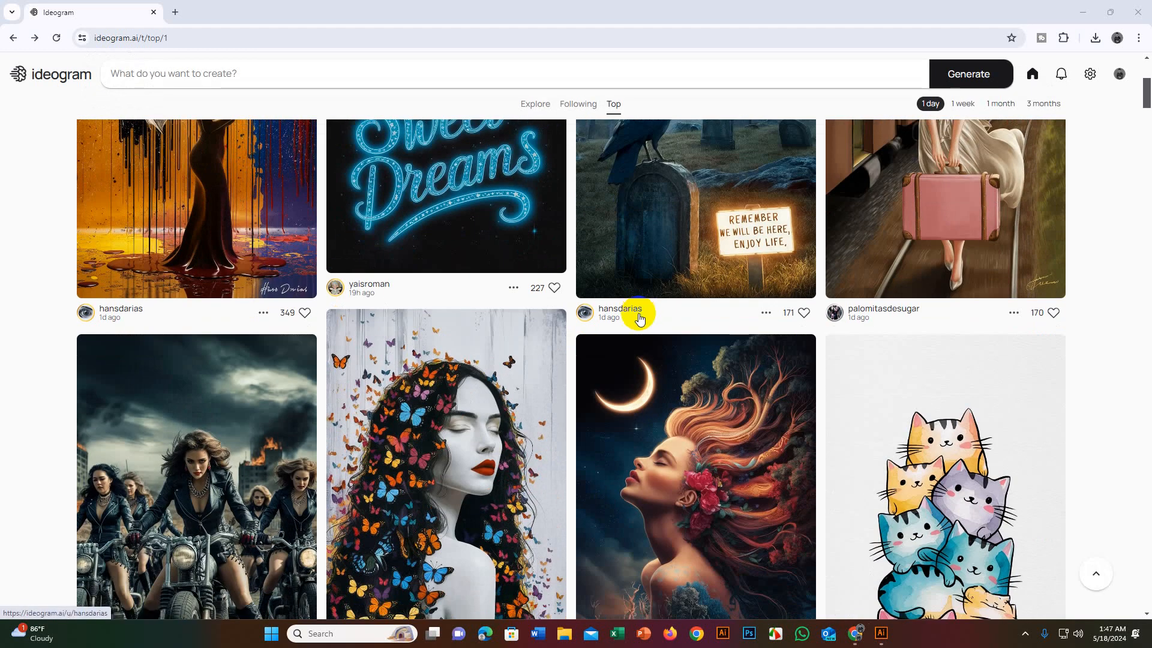
scroll(629, 370, down, 3)
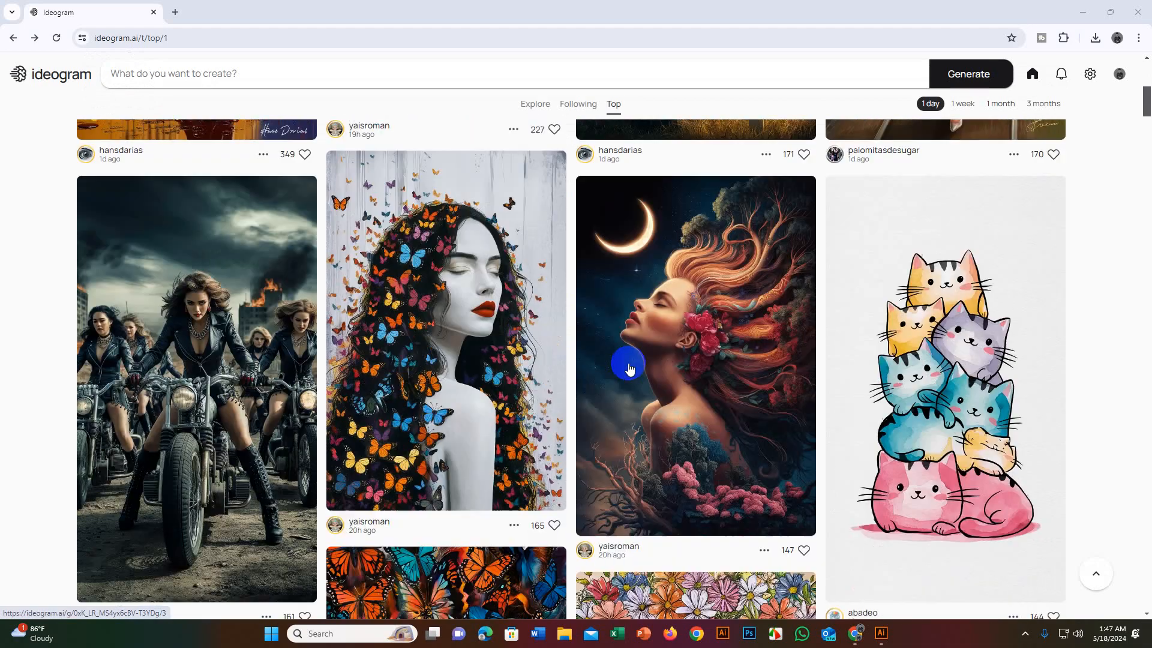
scroll(637, 362, up, 5)
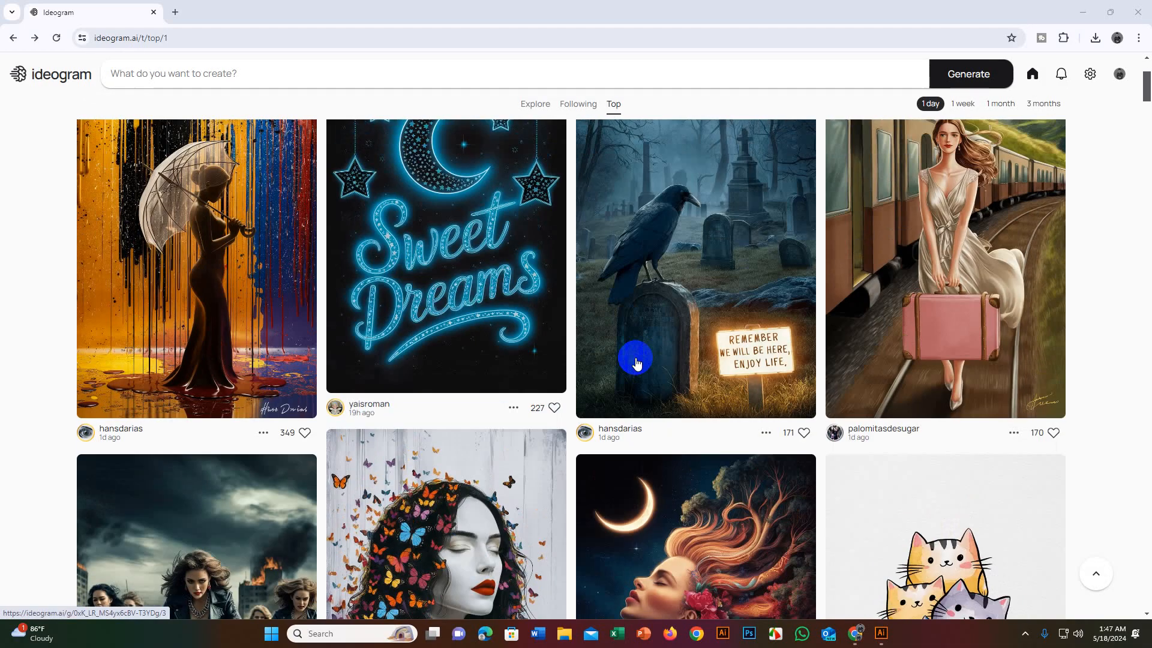
scroll(638, 362, down, 4)
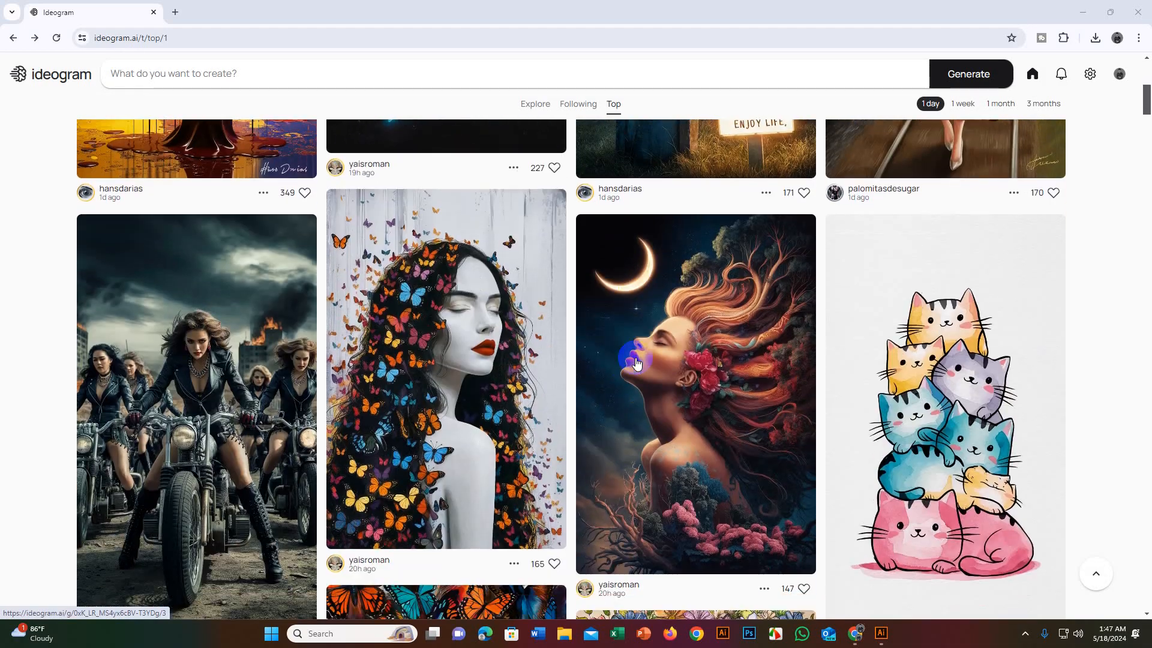
scroll(637, 363, down, 15)
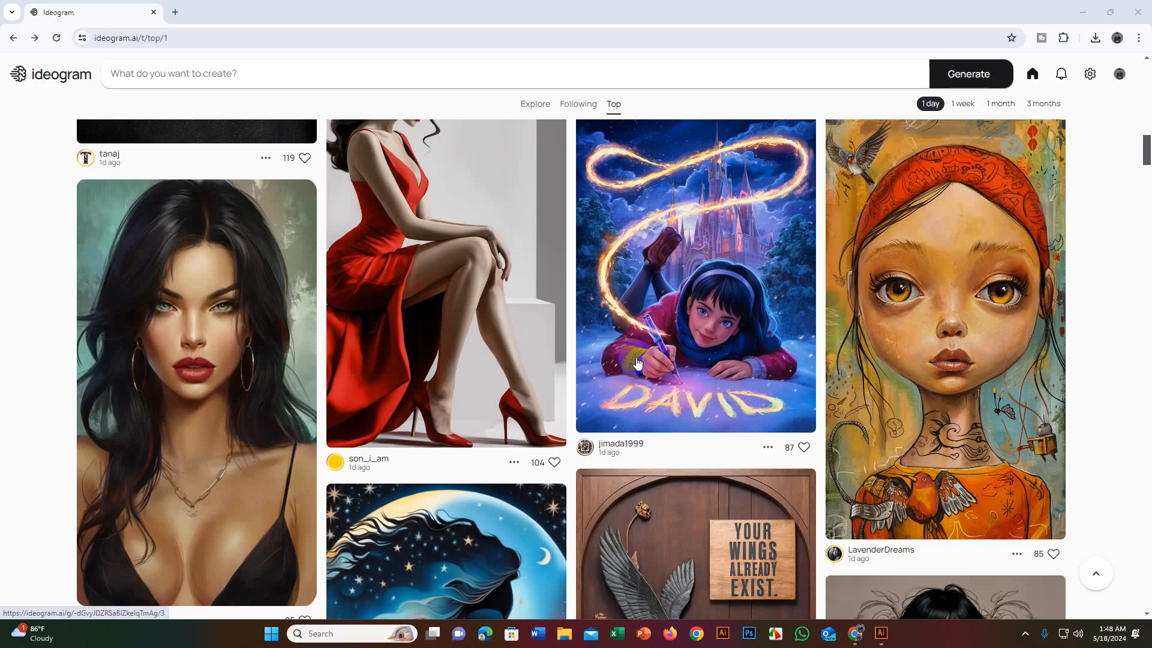
scroll(637, 362, down, 16)
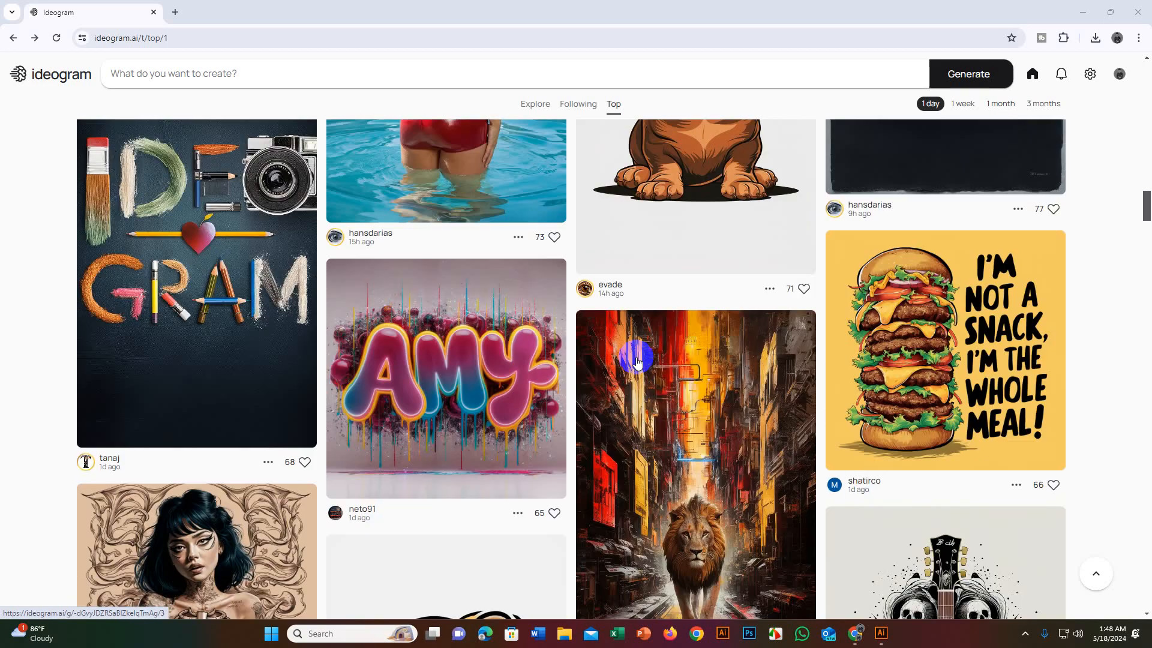
scroll(637, 362, down, 6)
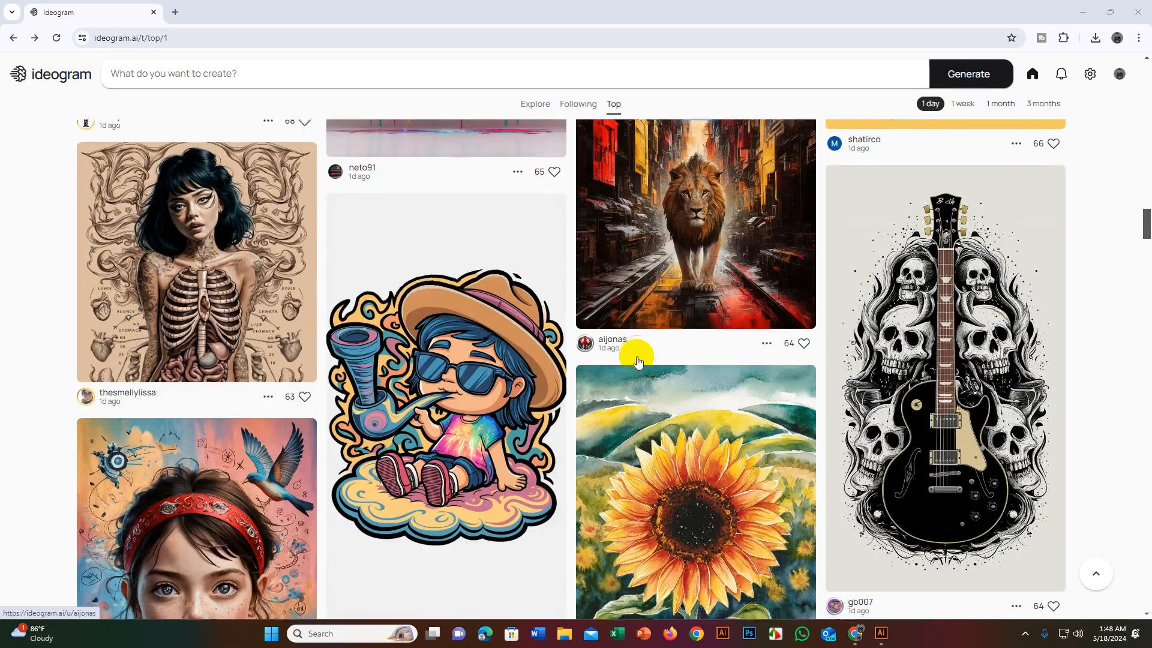
scroll(637, 362, down, 4)
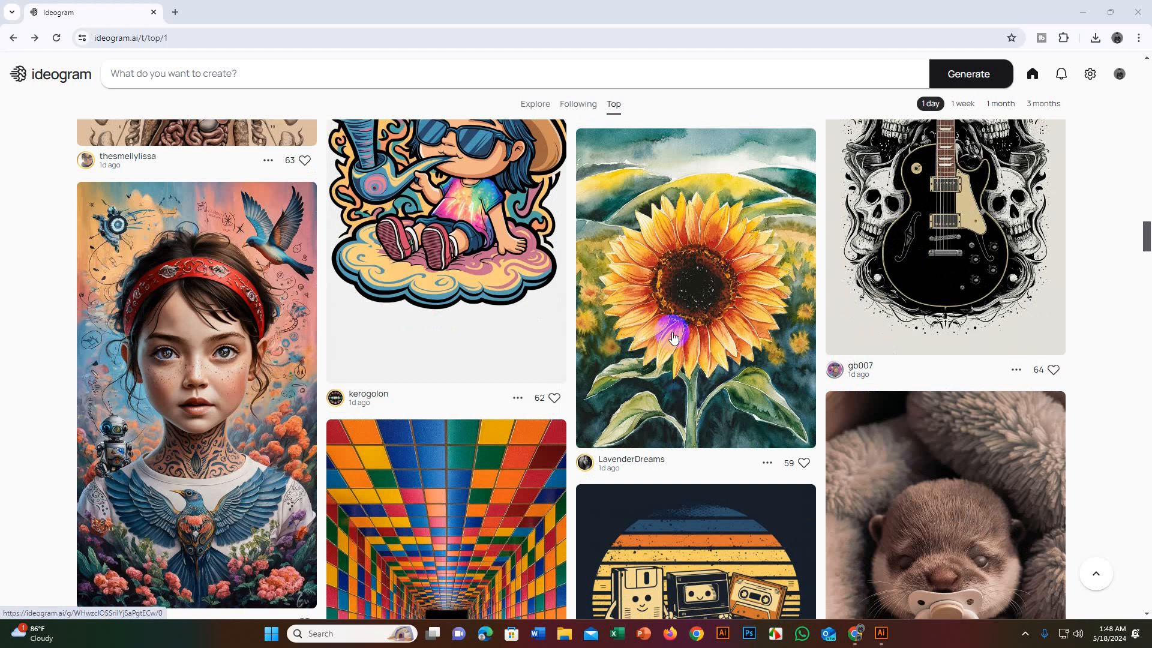
scroll(673, 338, down, 10)
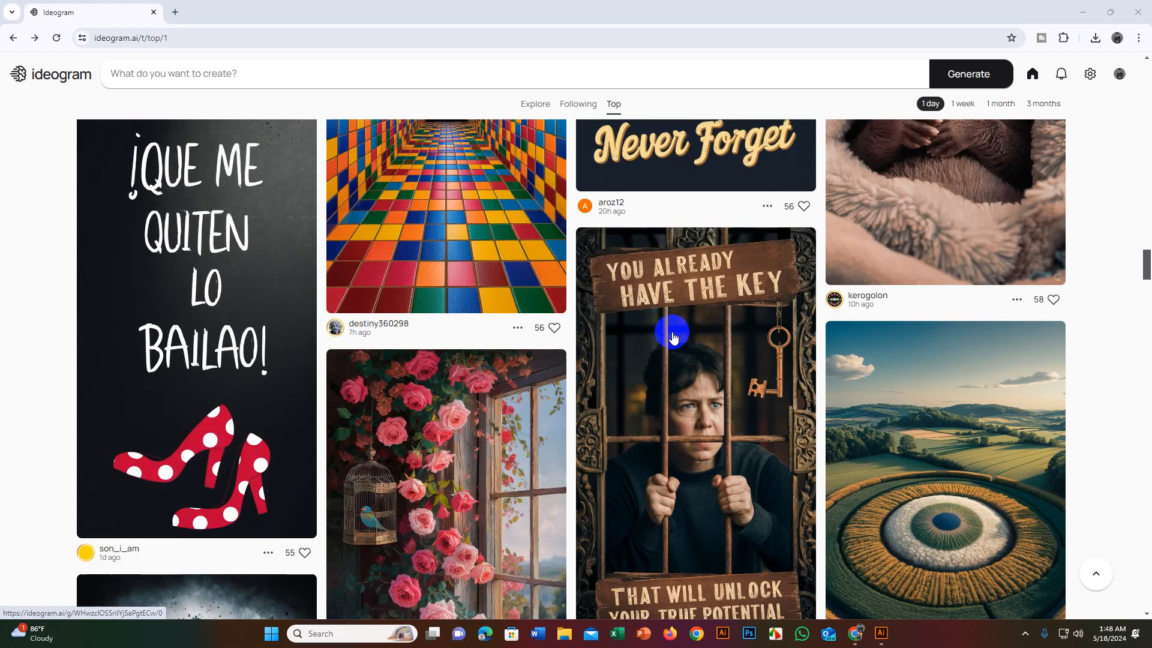
scroll(673, 337, down, 4)
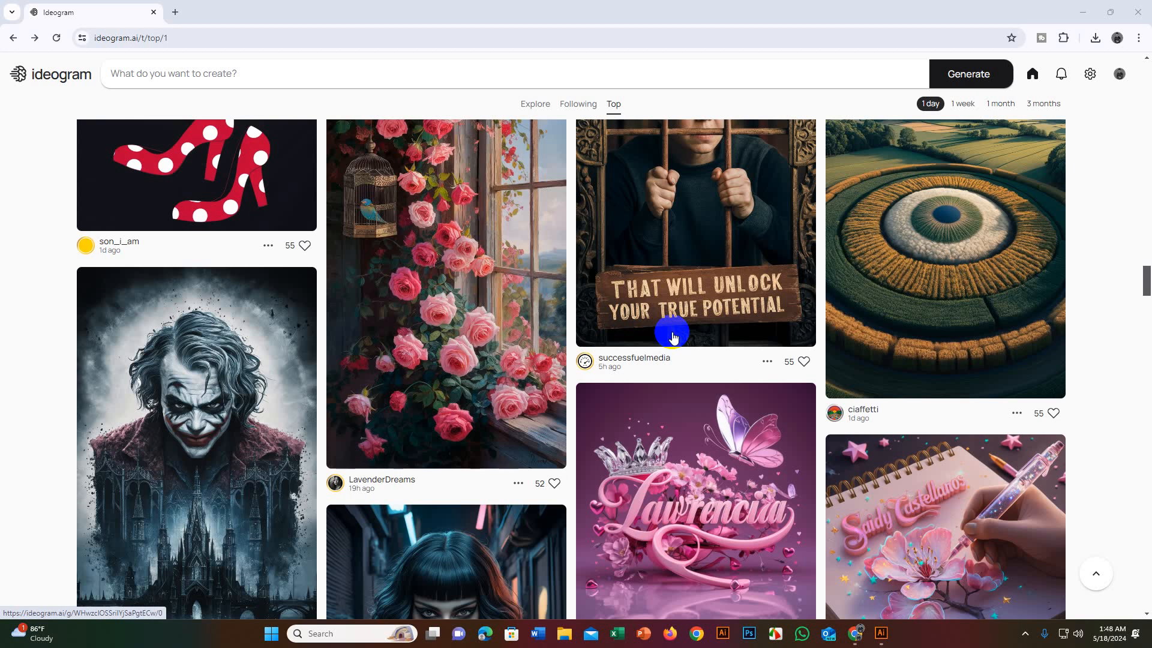
scroll(673, 337, down, 6)
scroll(673, 337, down, 5)
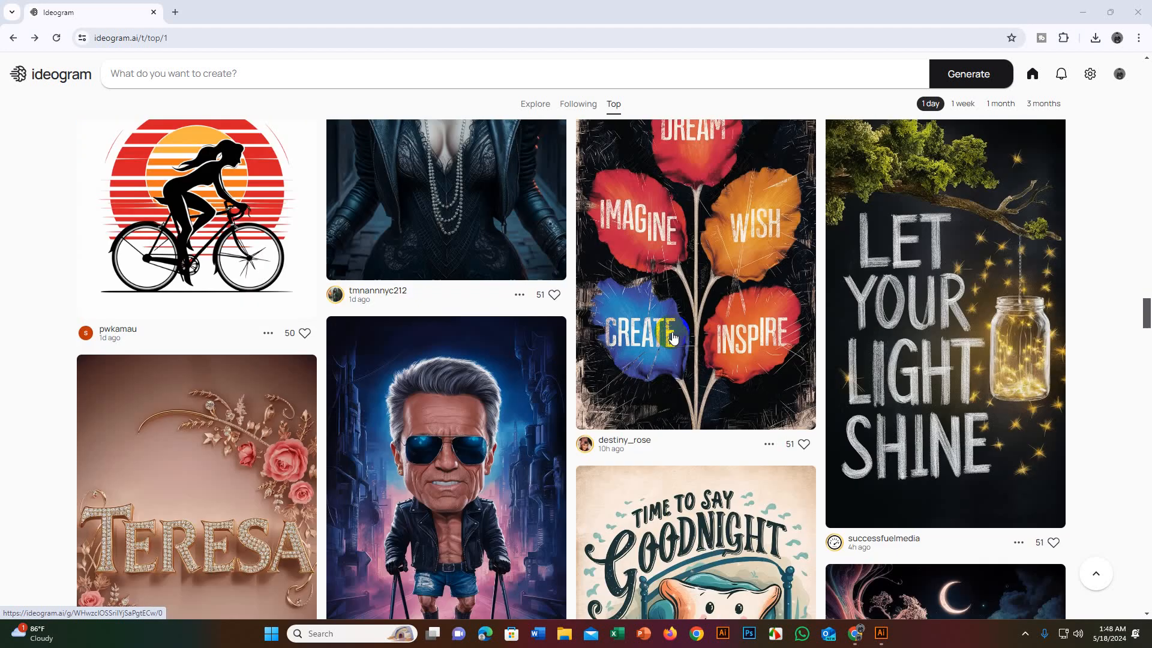
scroll(674, 337, up, 5)
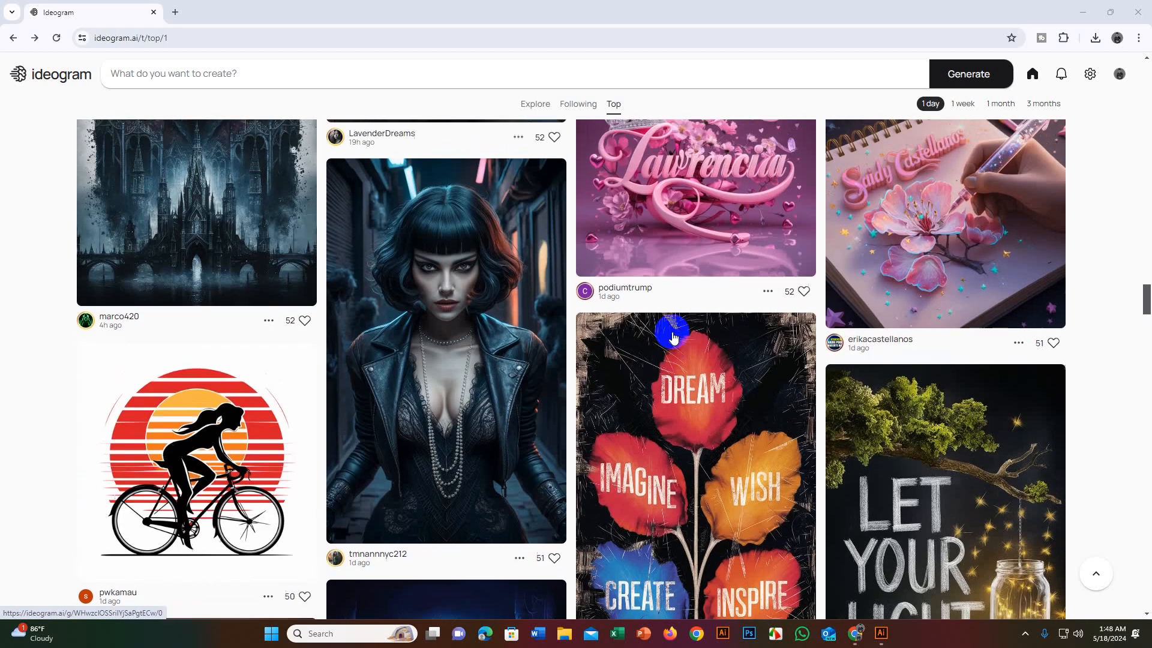
scroll(673, 337, up, 5)
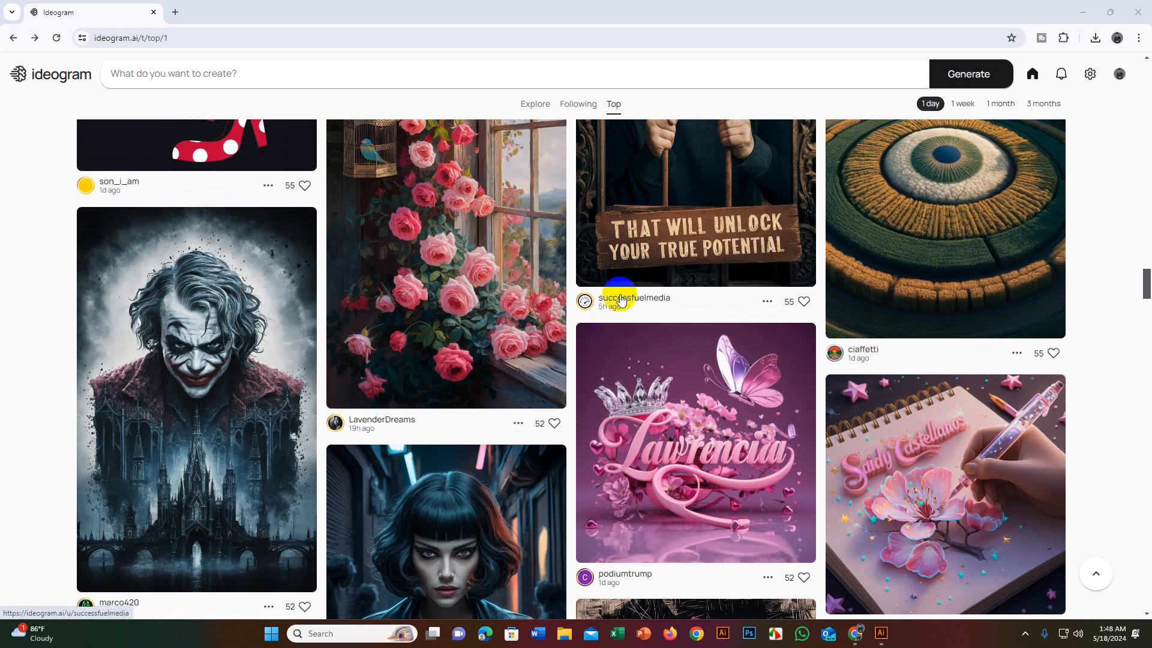
scroll(651, 288, up, 4)
scroll(650, 288, up, 15)
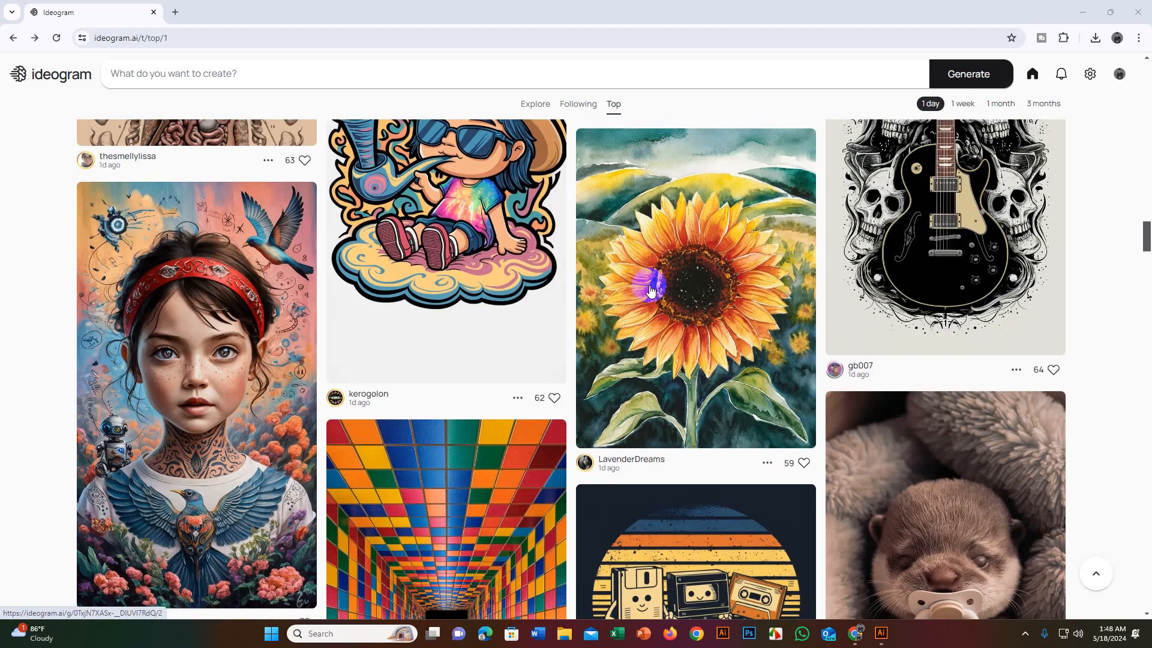
scroll(651, 287, up, 12)
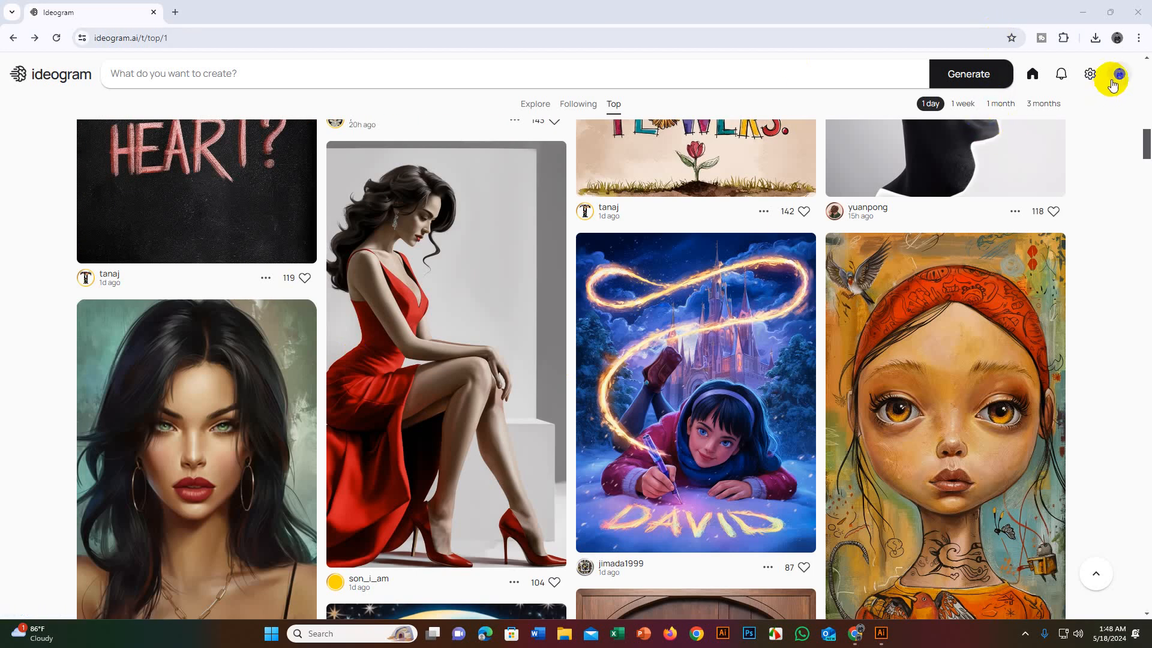
Step: Go to the liked images on the own profile and open the "May your coffee be strong" design
click(1117, 76)
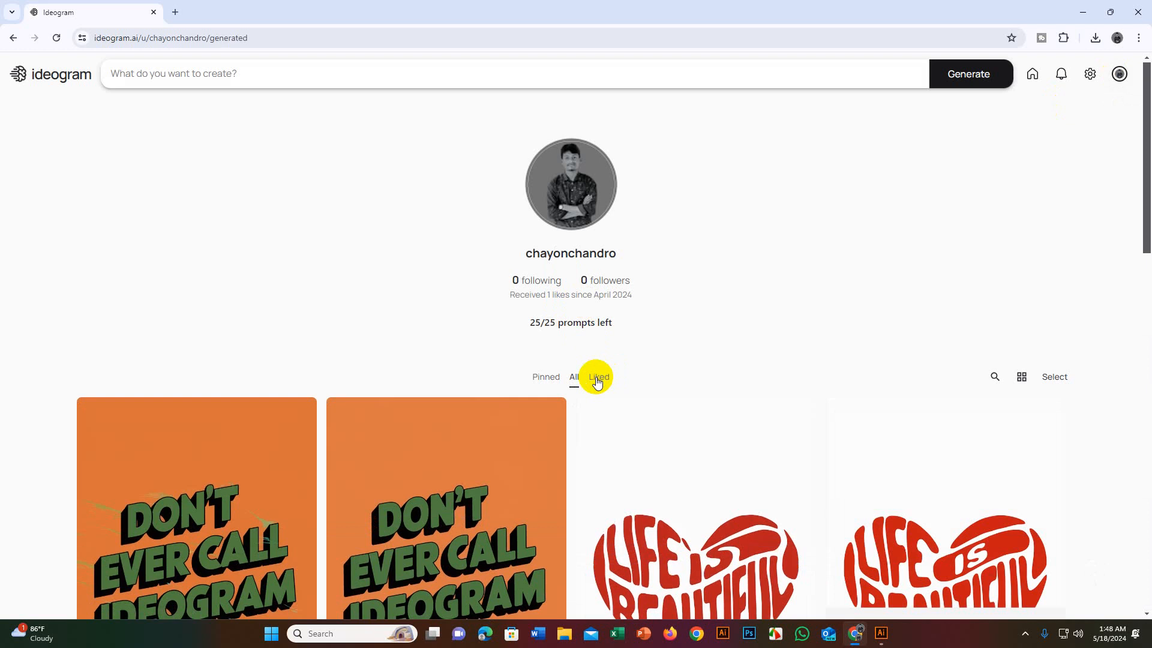
click(597, 379)
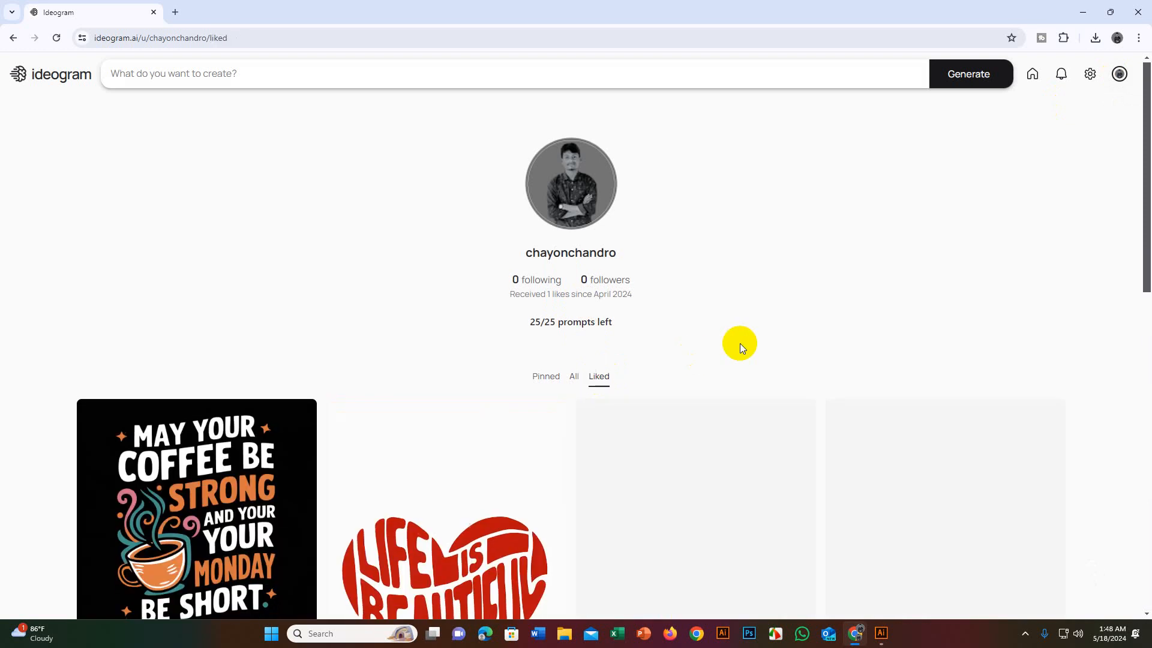
scroll(747, 341, down, 5)
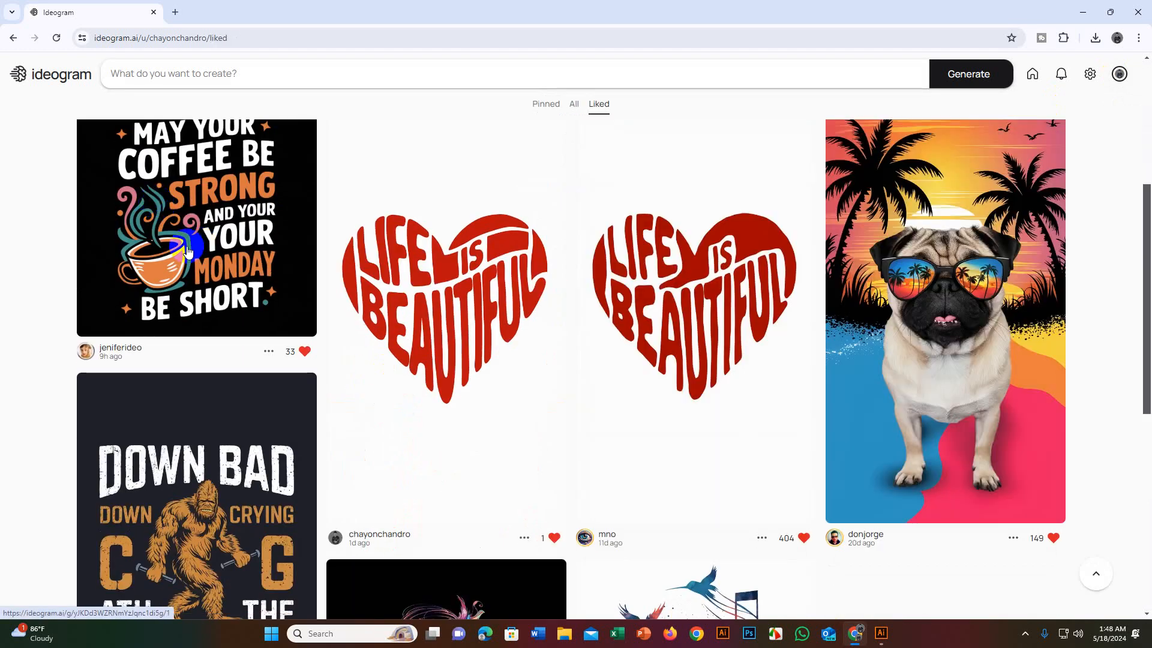
scroll(243, 301, up, 2)
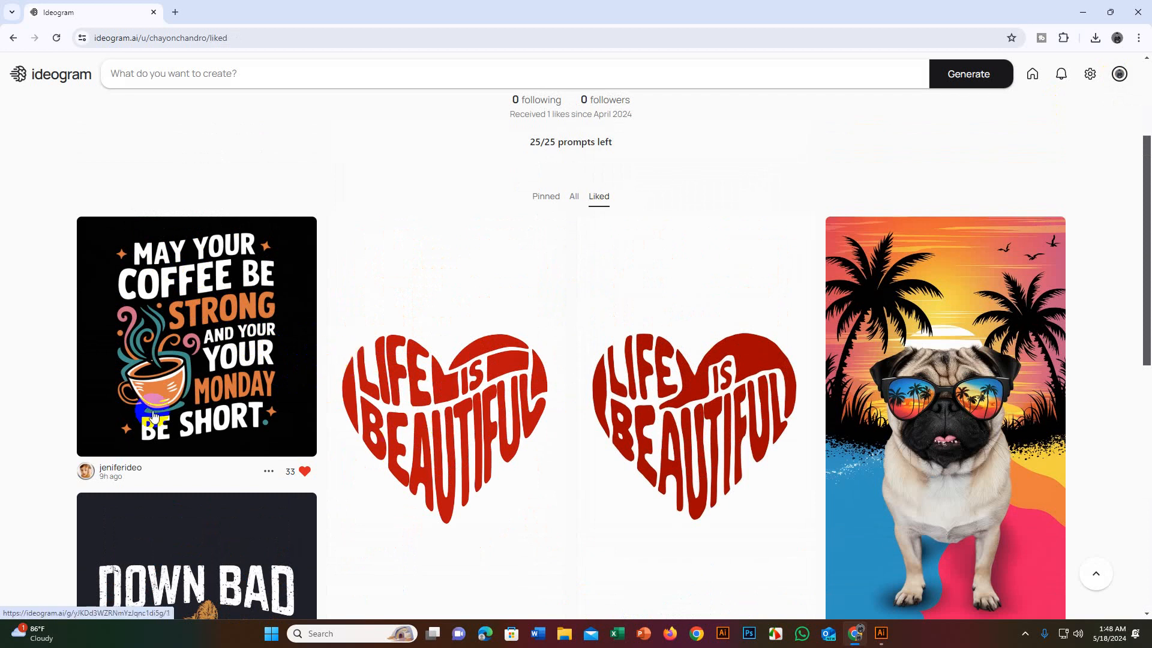
click(160, 348)
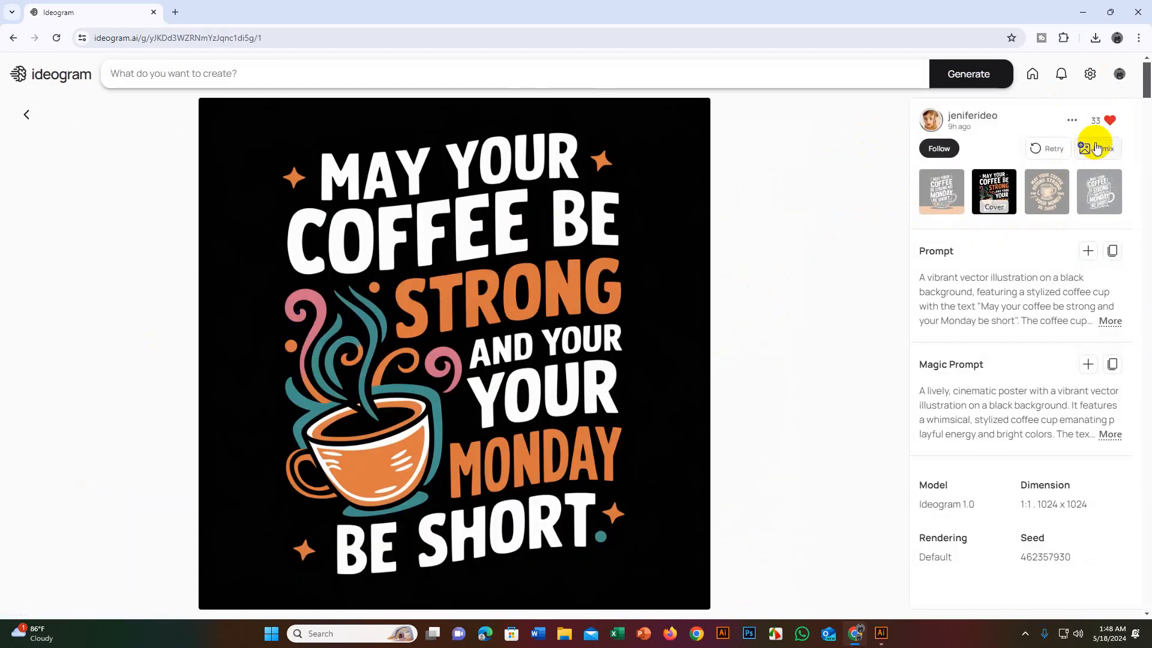
Step: Start a remix of the coffee design and reselect its style tags, adding typography, photo and illustration to cinematic, vibrant and poster
click(1097, 148)
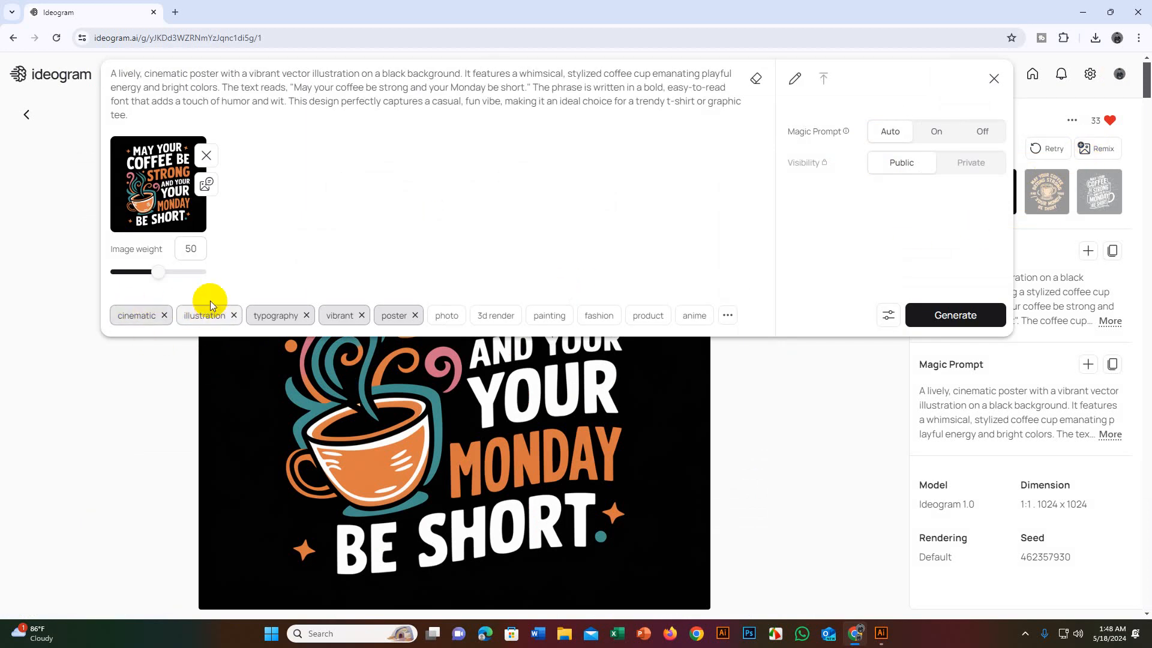
click(203, 318)
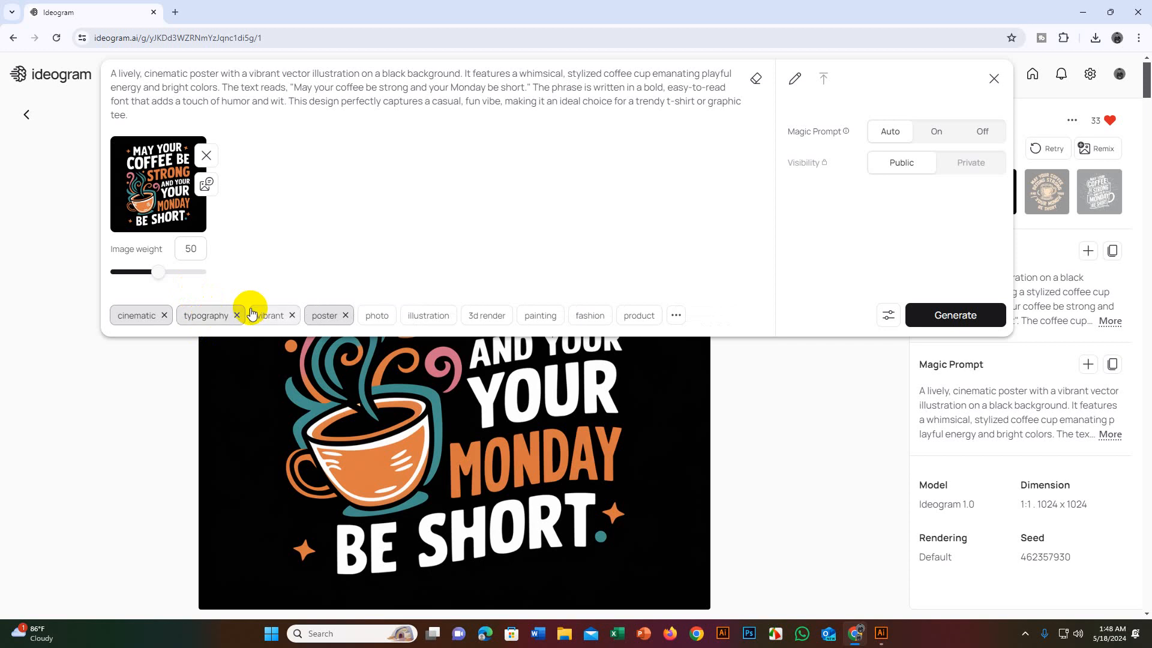
click(242, 316)
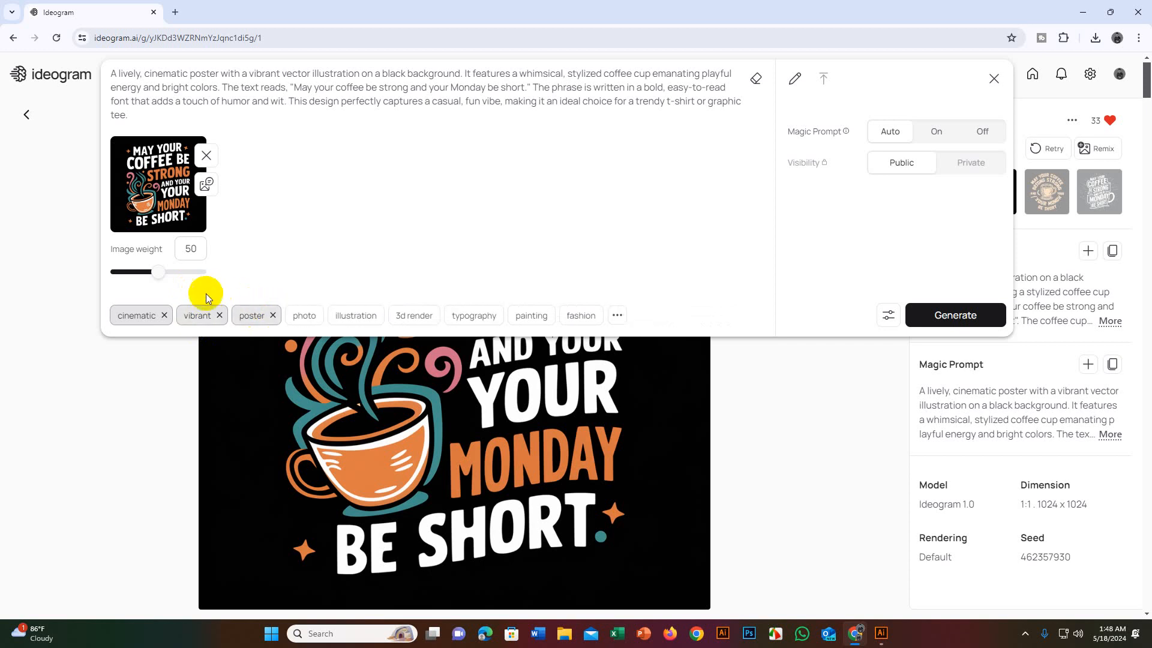
click(462, 316)
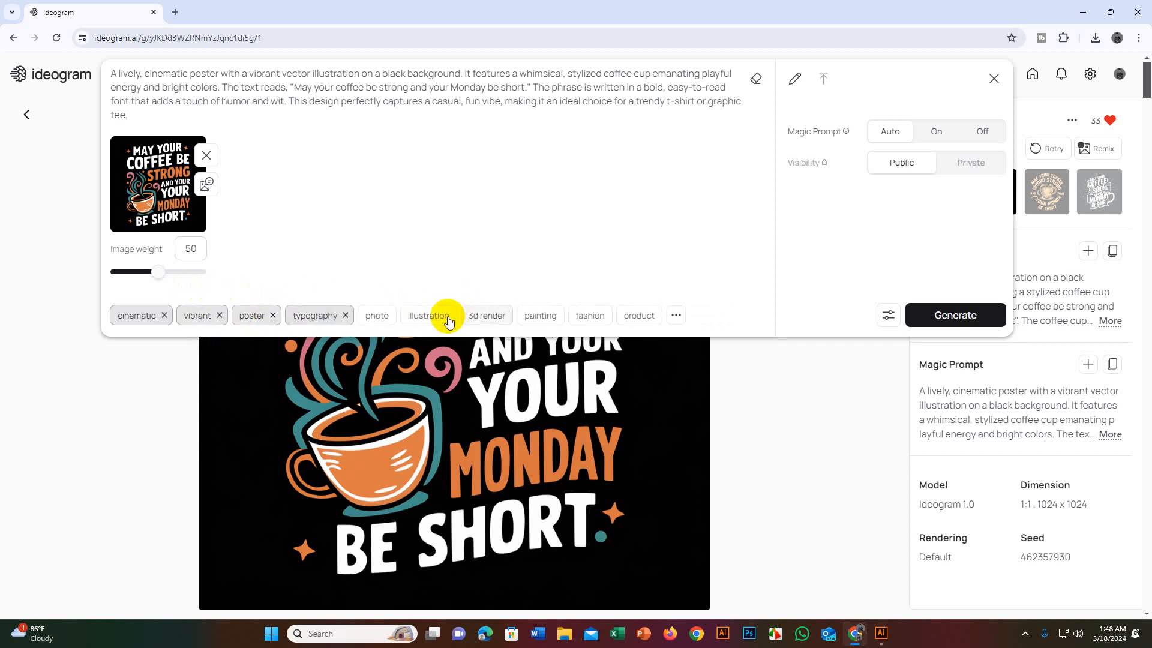
click(382, 318)
click(437, 315)
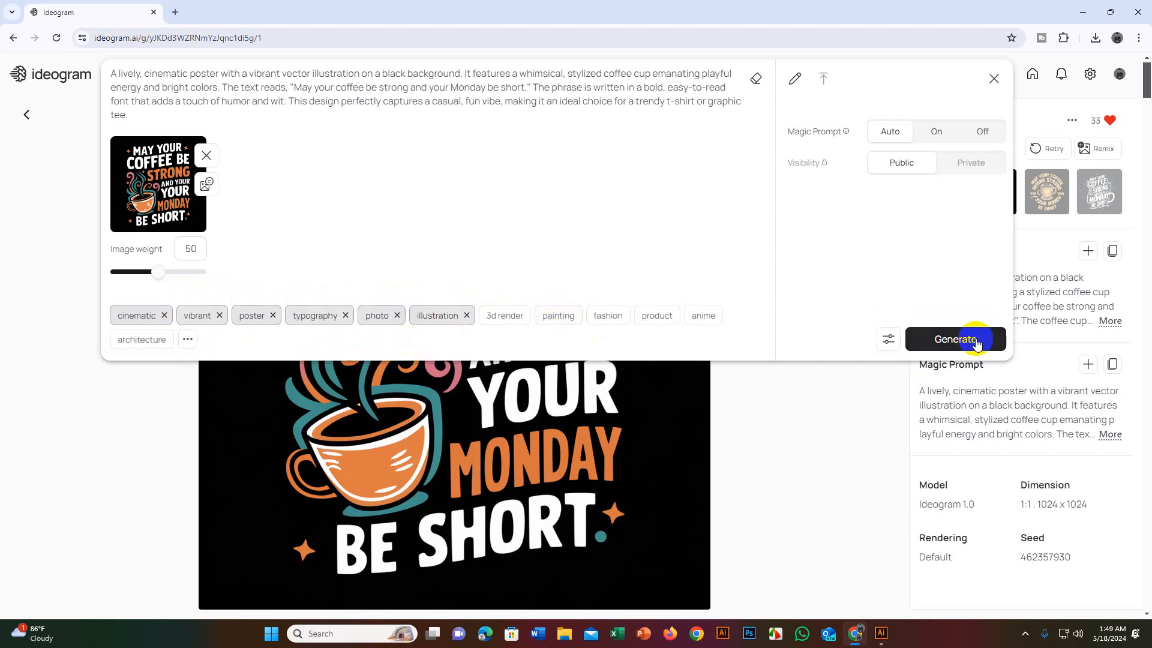
Step: Generate the remix of the coffee-quote design and look over the resulting variations
click(955, 339)
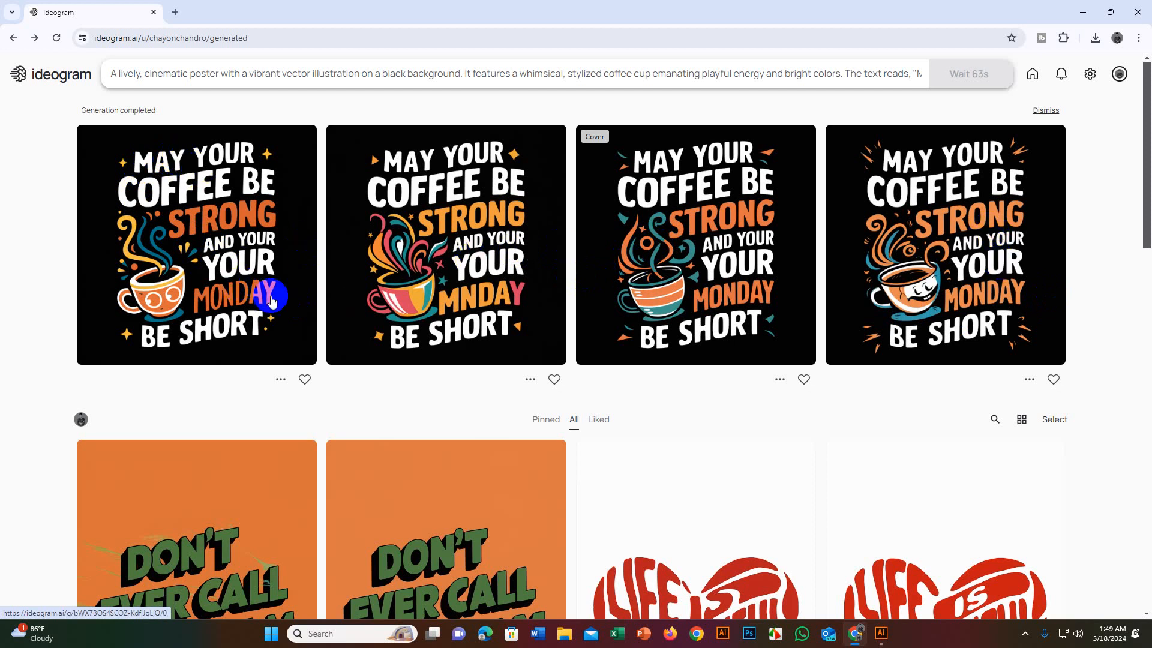
scroll(268, 294, down, 2)
scroll(267, 294, up, 2)
Step: Open the third generated variation, with the orange and teal striped cup, and download it
click(692, 233)
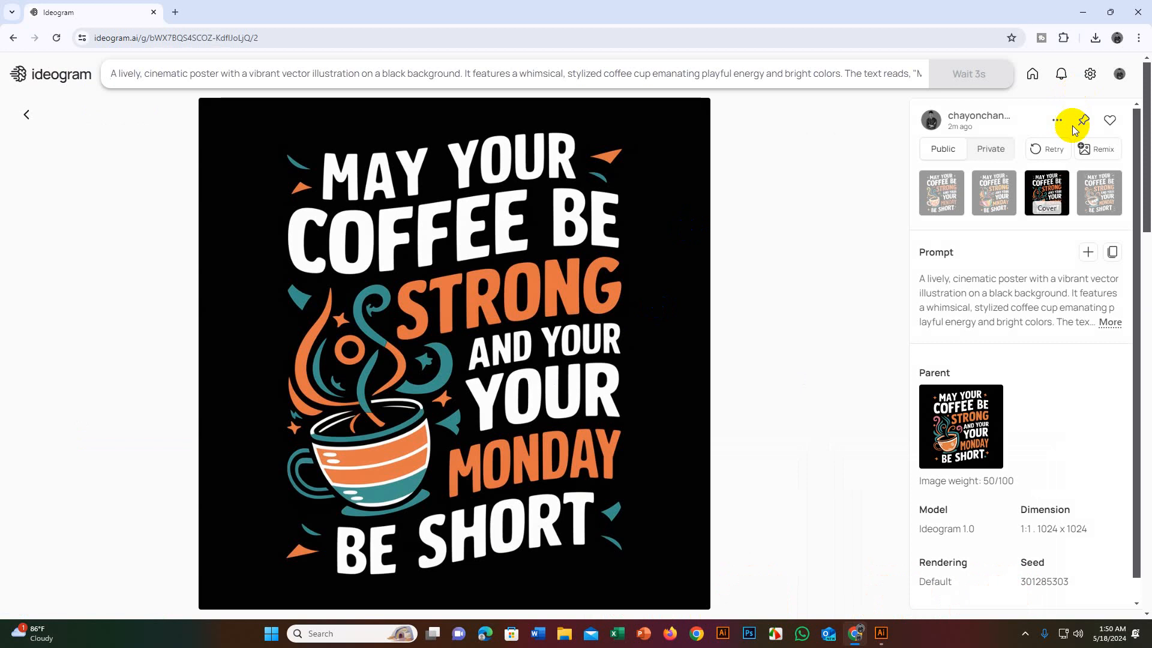
click(1057, 120)
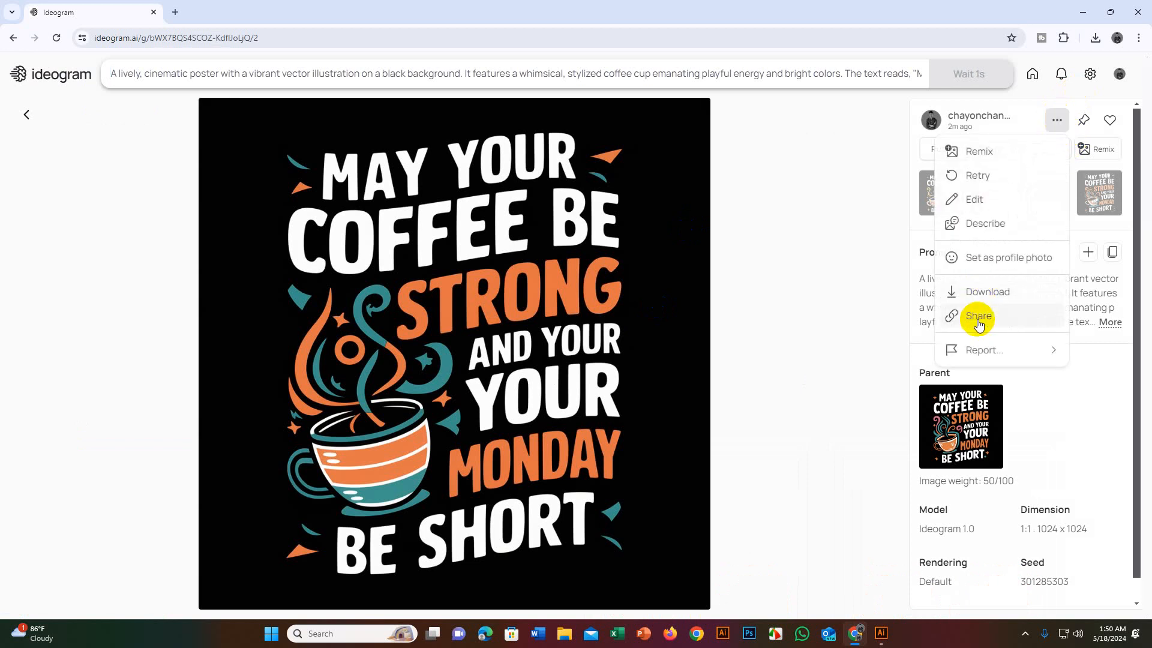
click(978, 302)
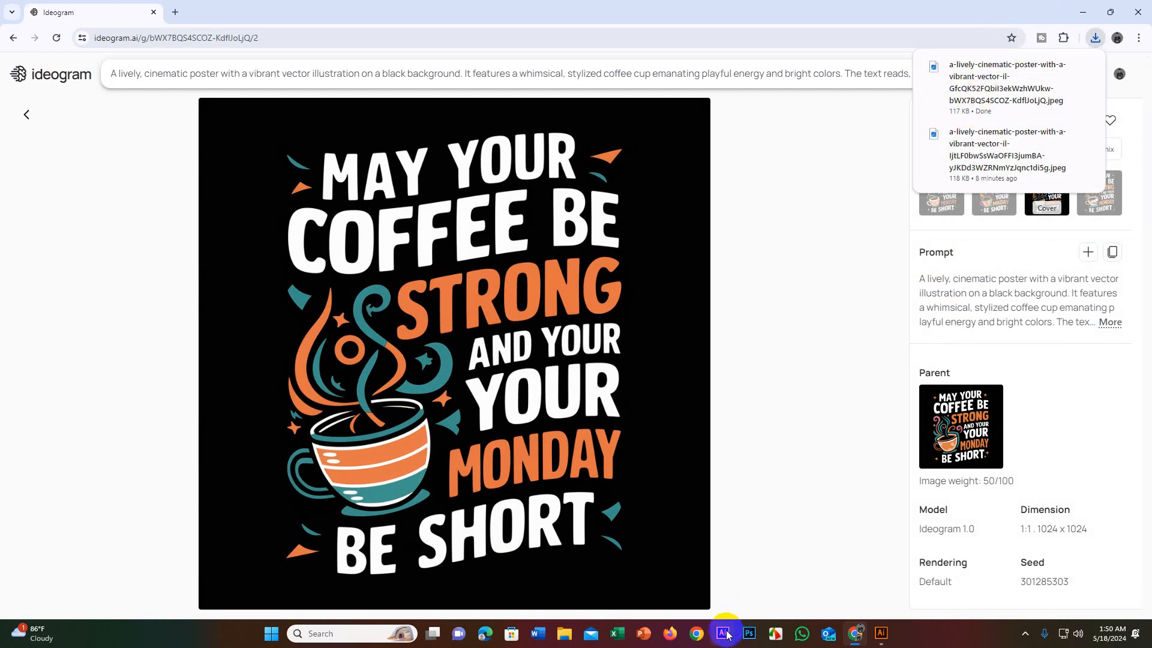
Step: Switch to Adobe Illustrator and create an 11 x 14 in portrait document with inches as units, RGB color and 300 ppi raster effects
click(881, 635)
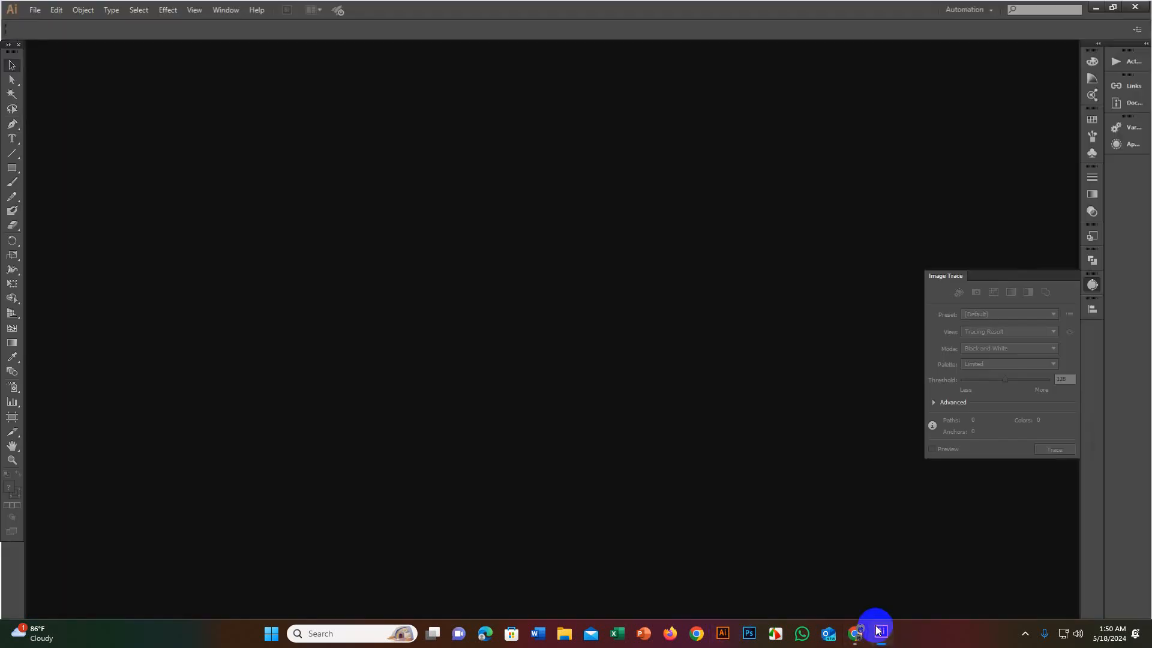
click(33, 8)
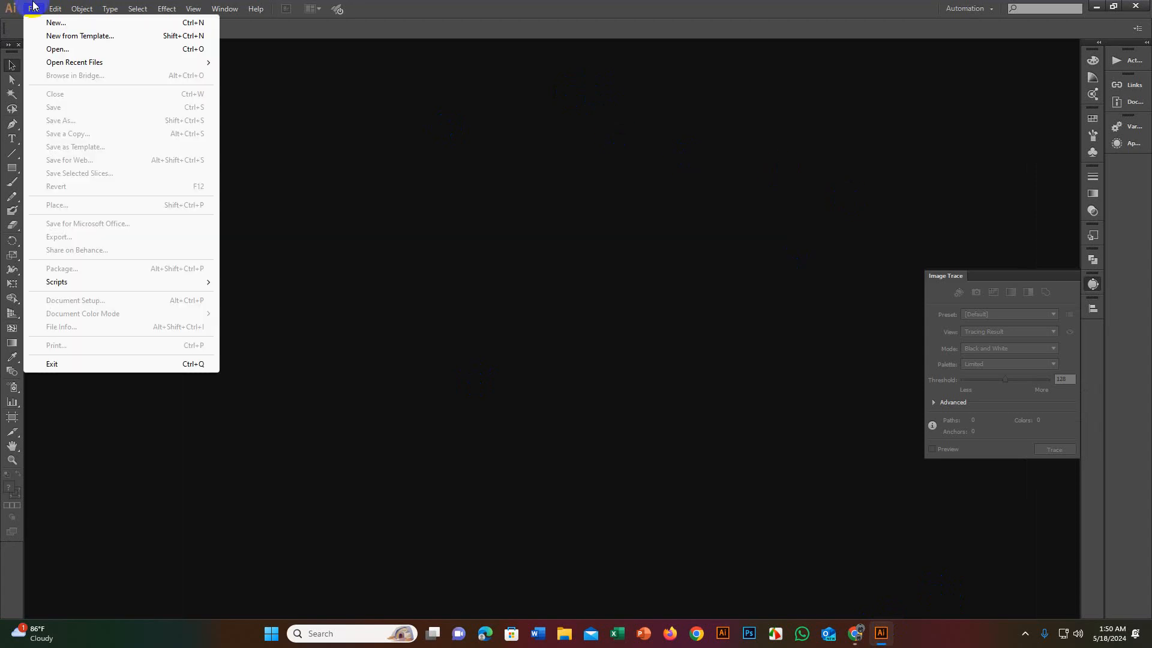
click(51, 27)
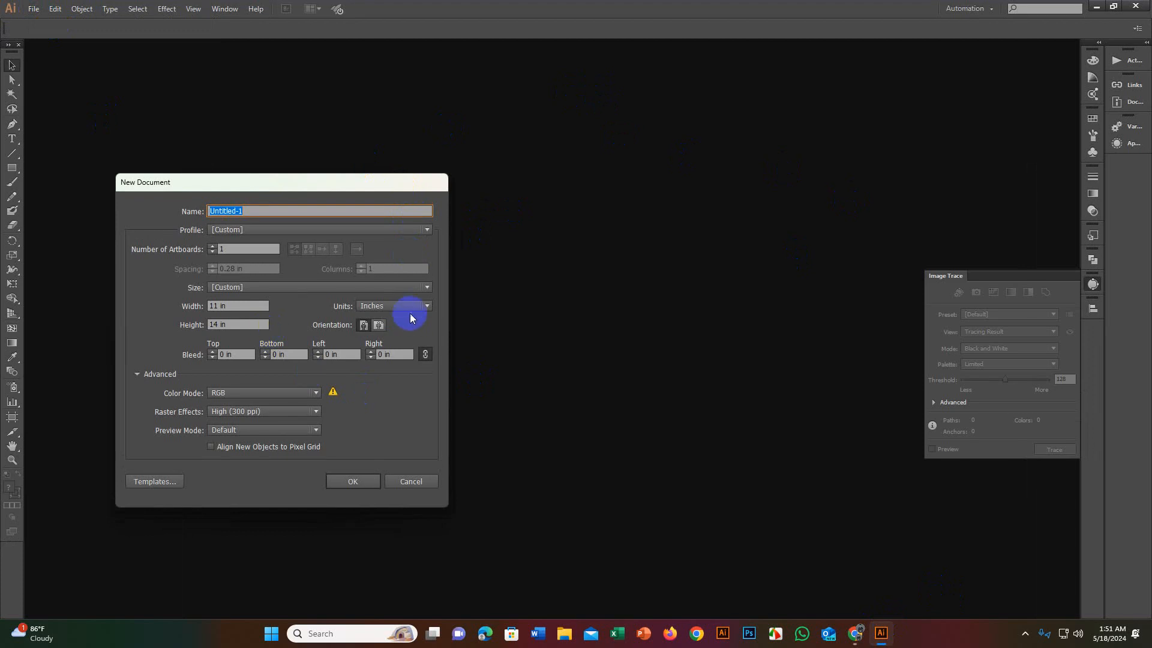
click(408, 307)
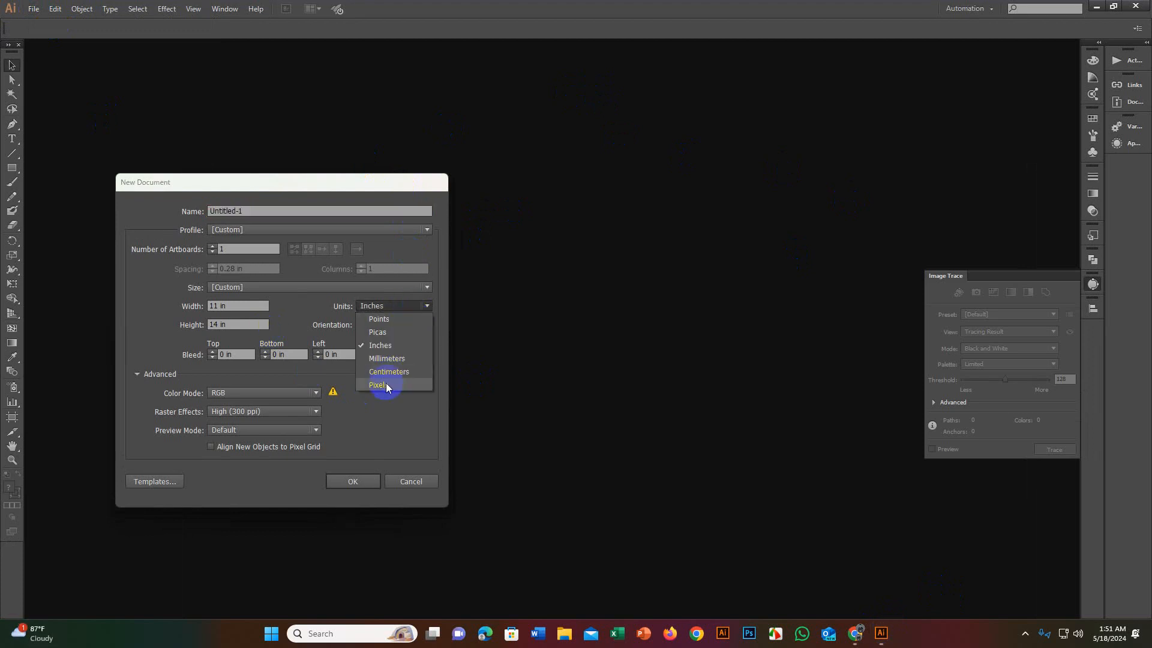
click(383, 347)
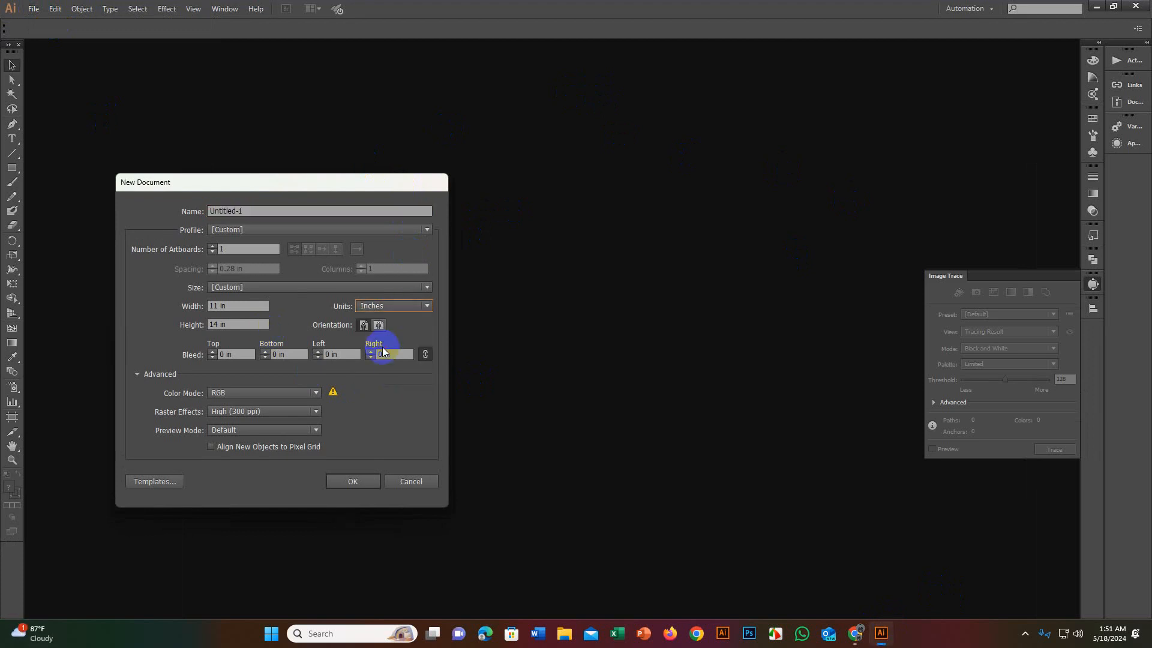
click(351, 480)
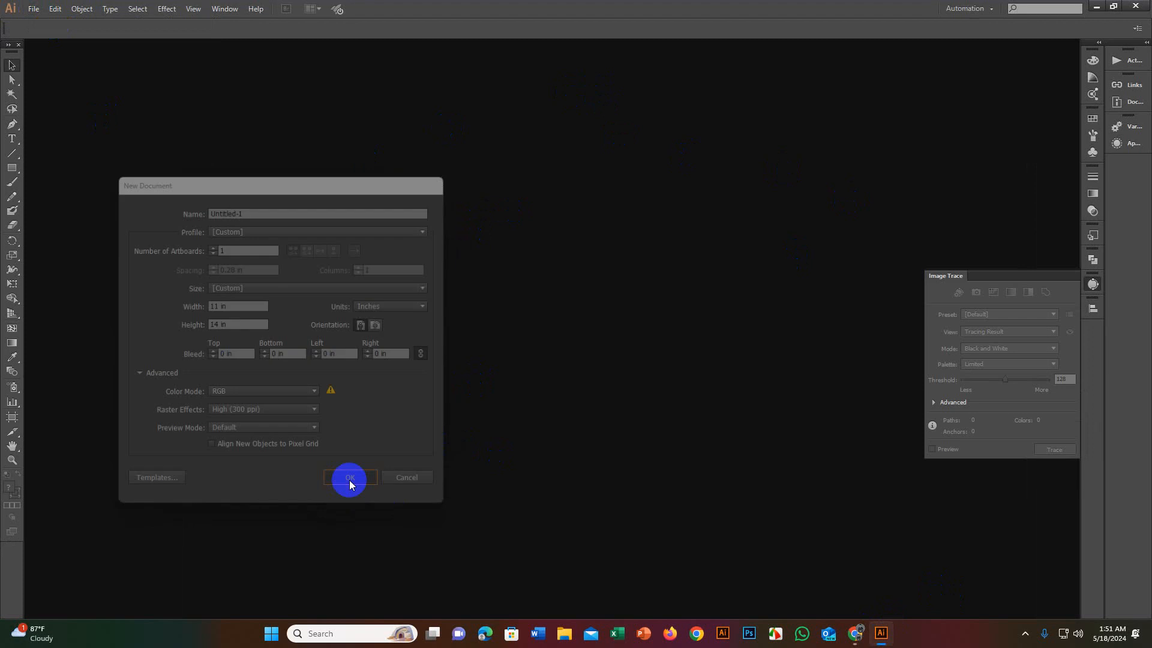
Step: Place the newly downloaded coffee design from Downloads beside the artboard as a linked image about 14.42 in square
alt+scroll(535, 292, down, 3)
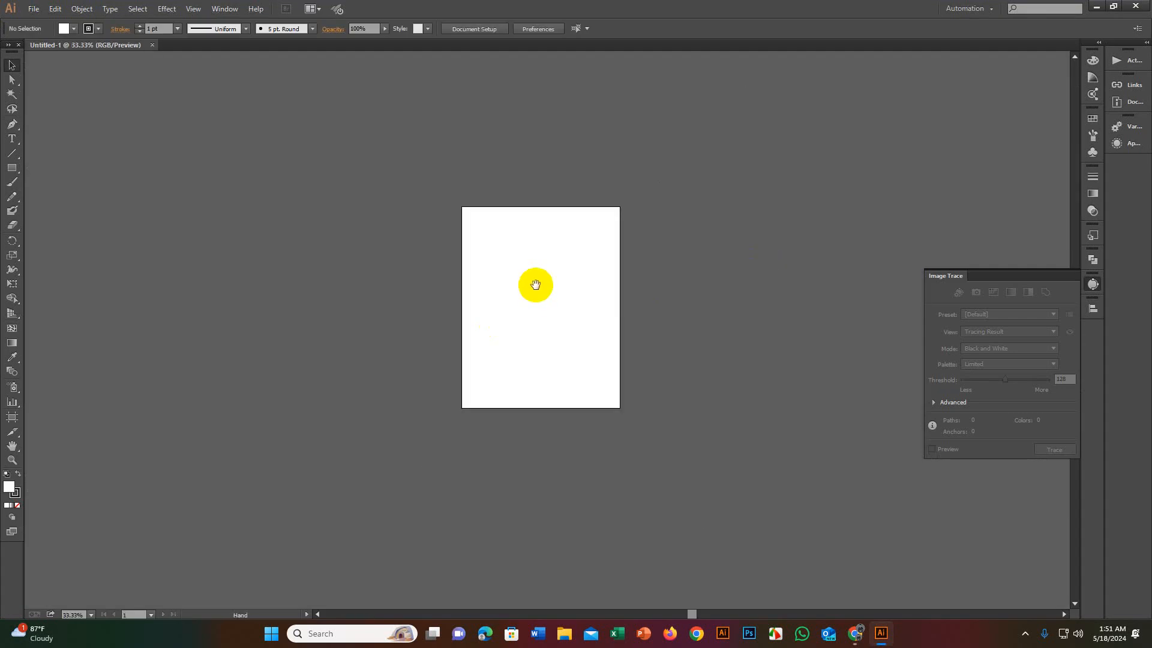
scroll(534, 282, up, 2)
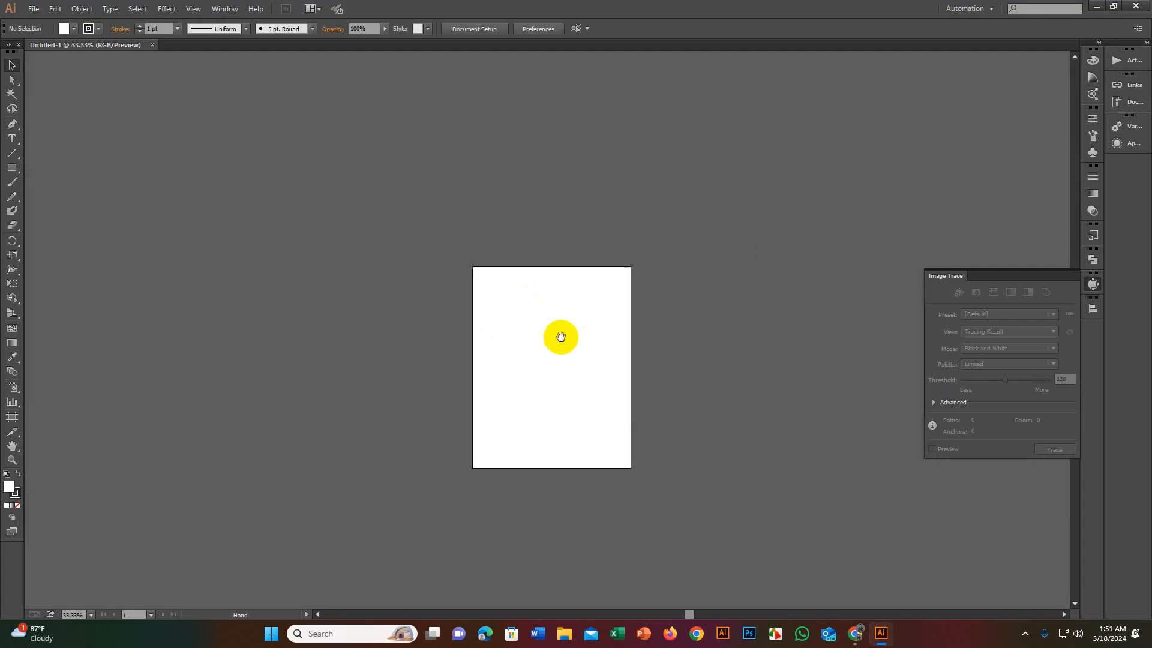
click(34, 8)
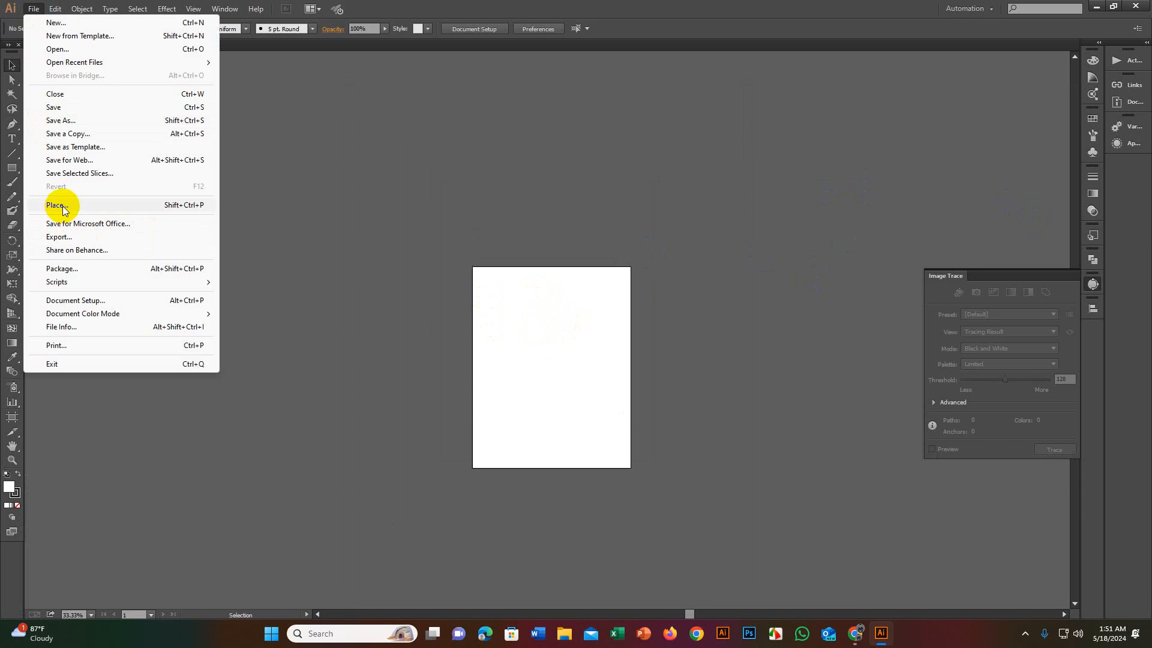
click(58, 205)
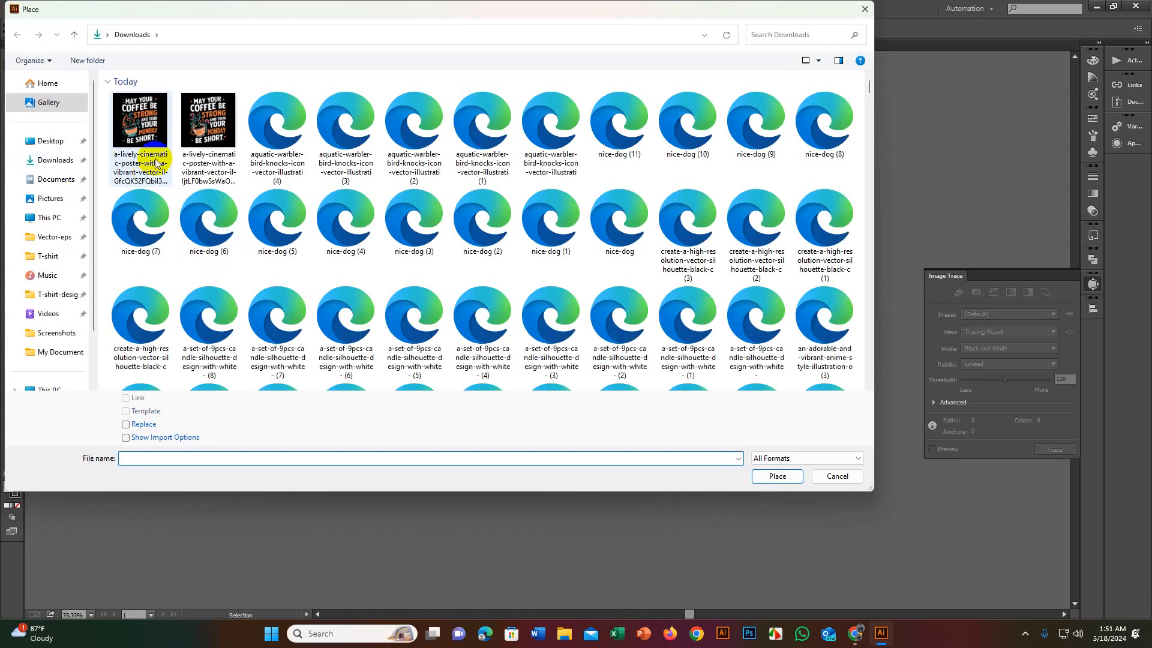
click(144, 129)
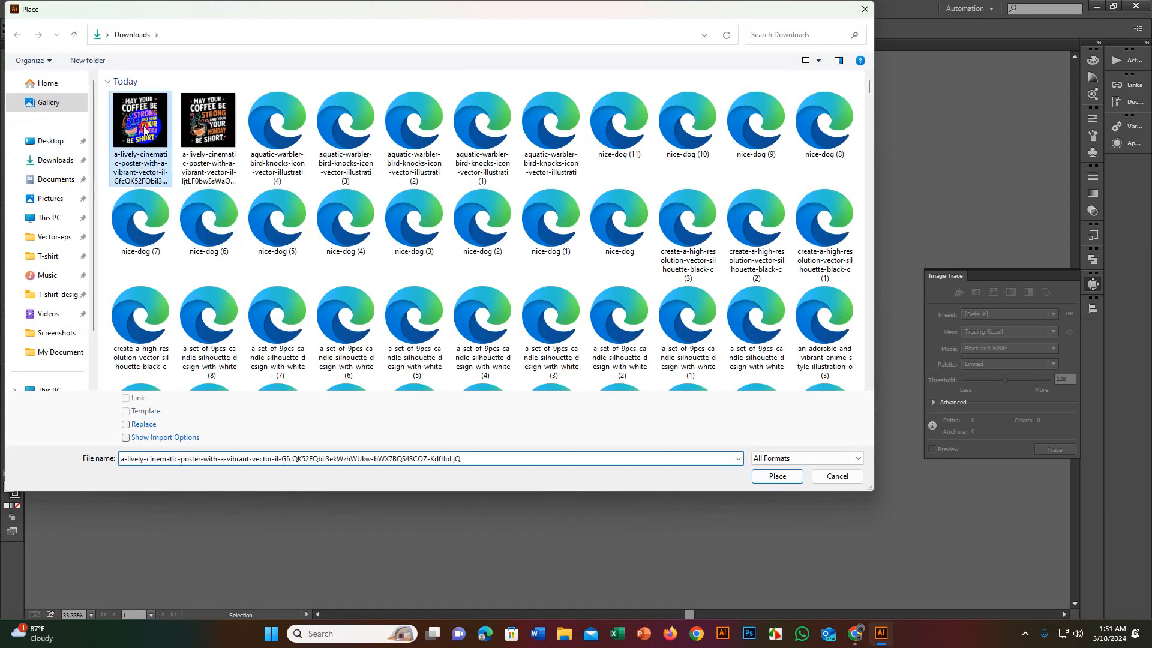
click(775, 475)
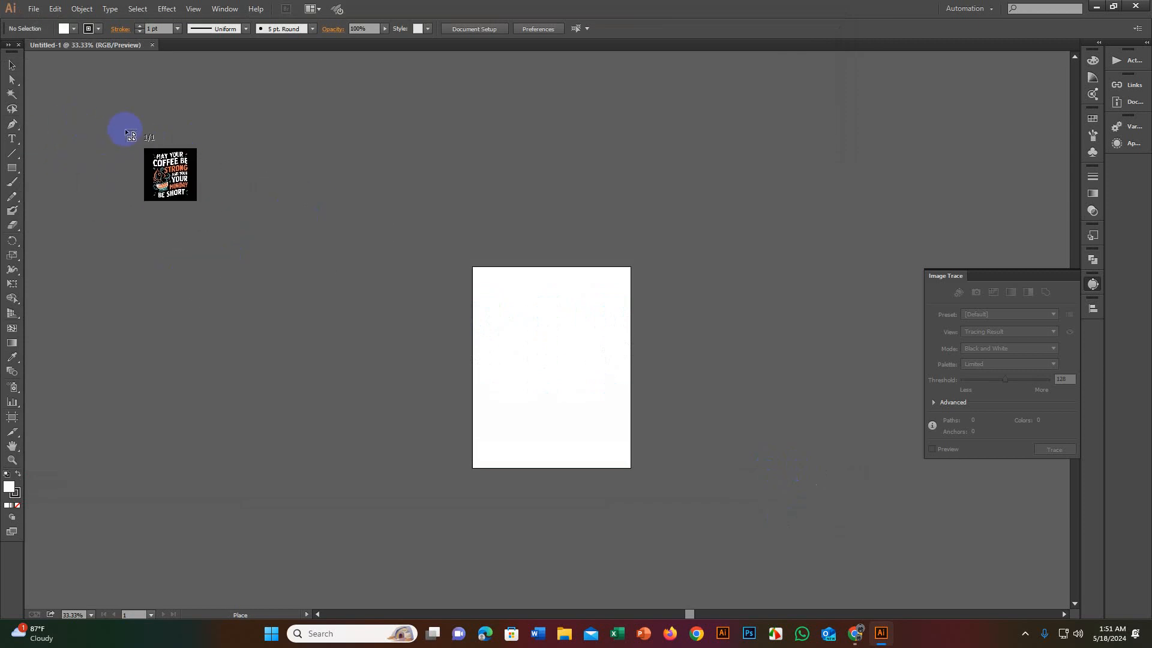
drag(125, 131, 314, 388)
drag(232, 256, 476, 474)
drag(419, 423, 446, 315)
Step: Examine the placed coffee image up close and as a whole, checking the pixel quality of the orange lettering's edges
scroll(461, 345, up, 3)
scroll(446, 315, down, 1)
scroll(514, 334, up, 1)
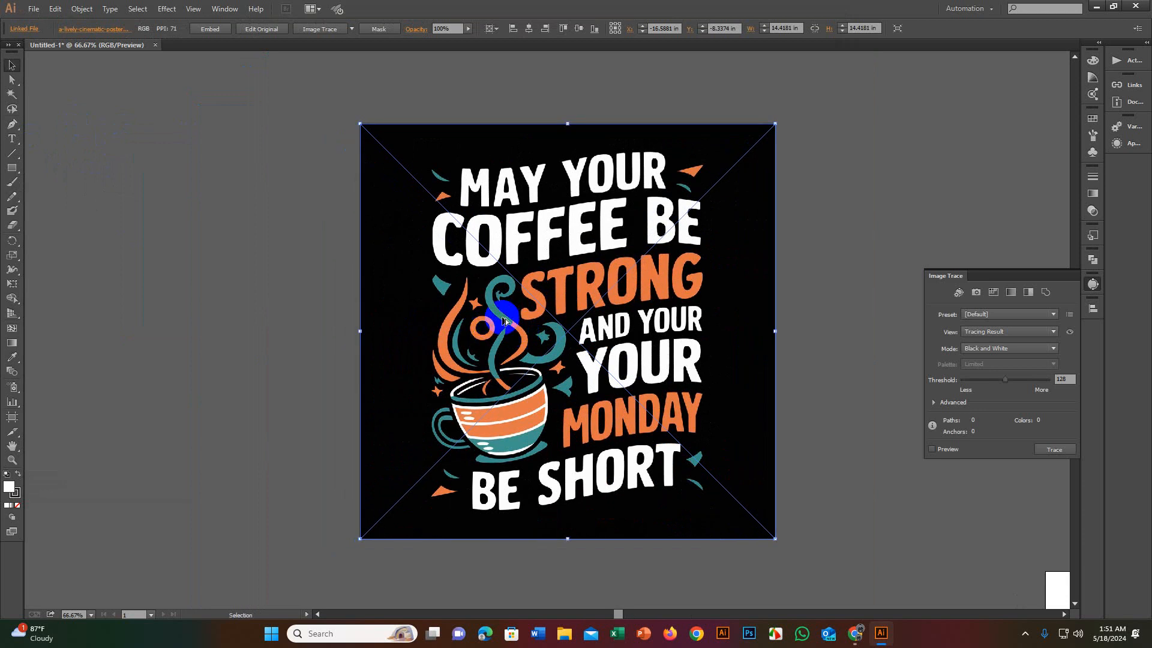
scroll(502, 313, up, 1)
scroll(555, 302, down, 2)
scroll(576, 303, up, 1)
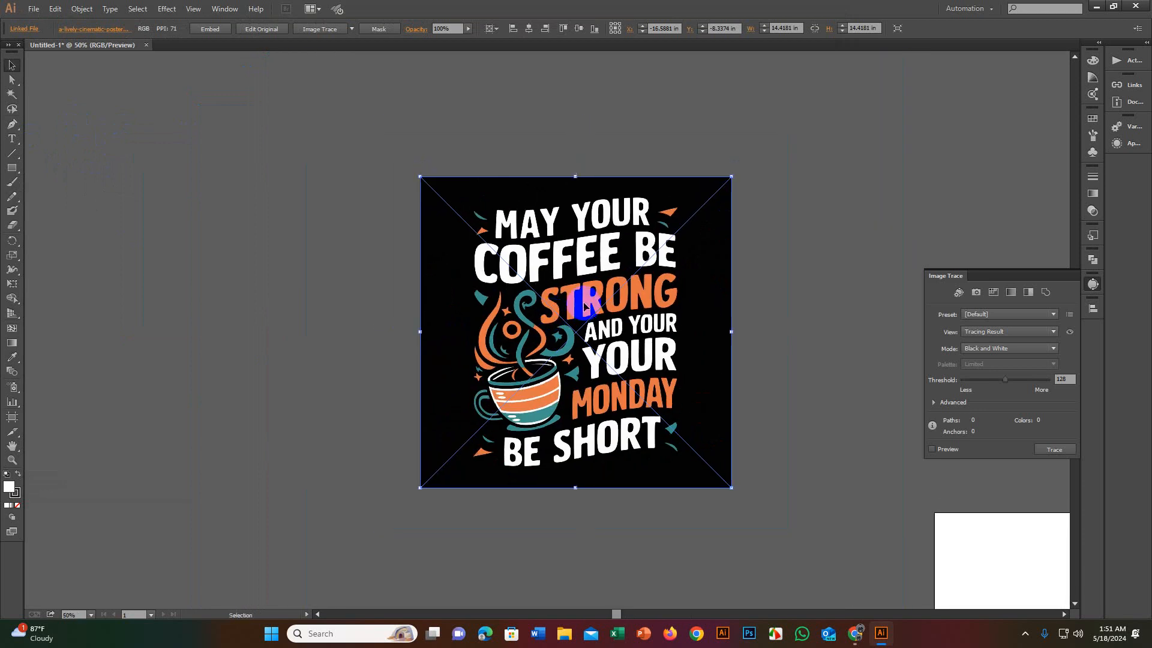
scroll(573, 336, up, 1)
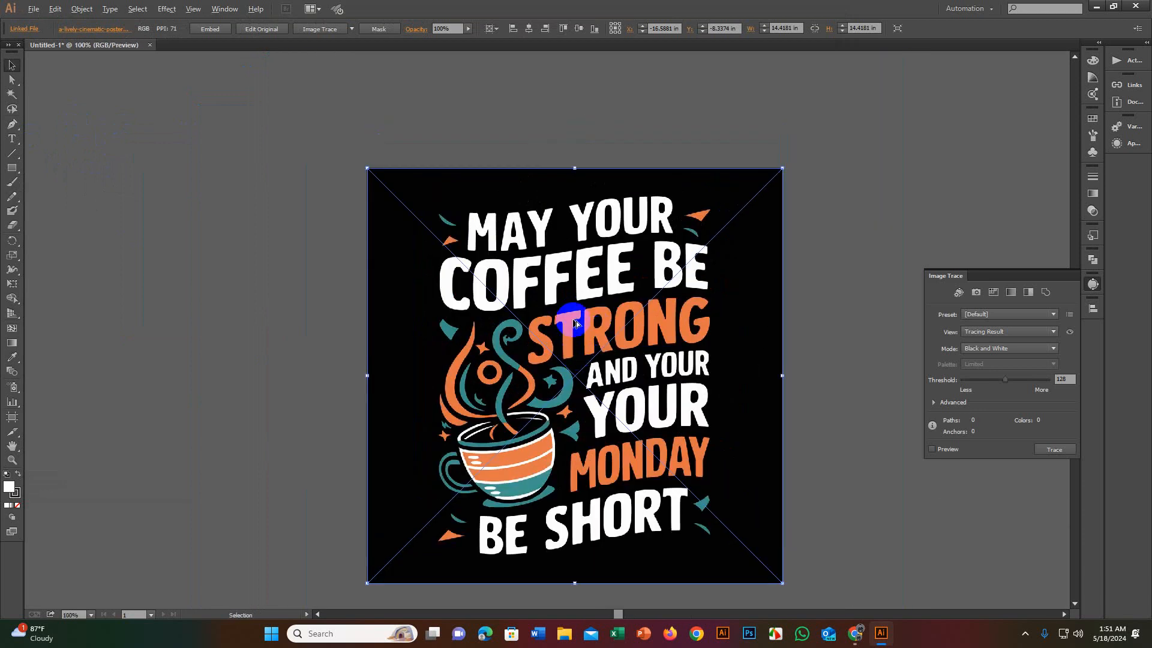
scroll(571, 324, up, 4)
scroll(572, 324, up, 7)
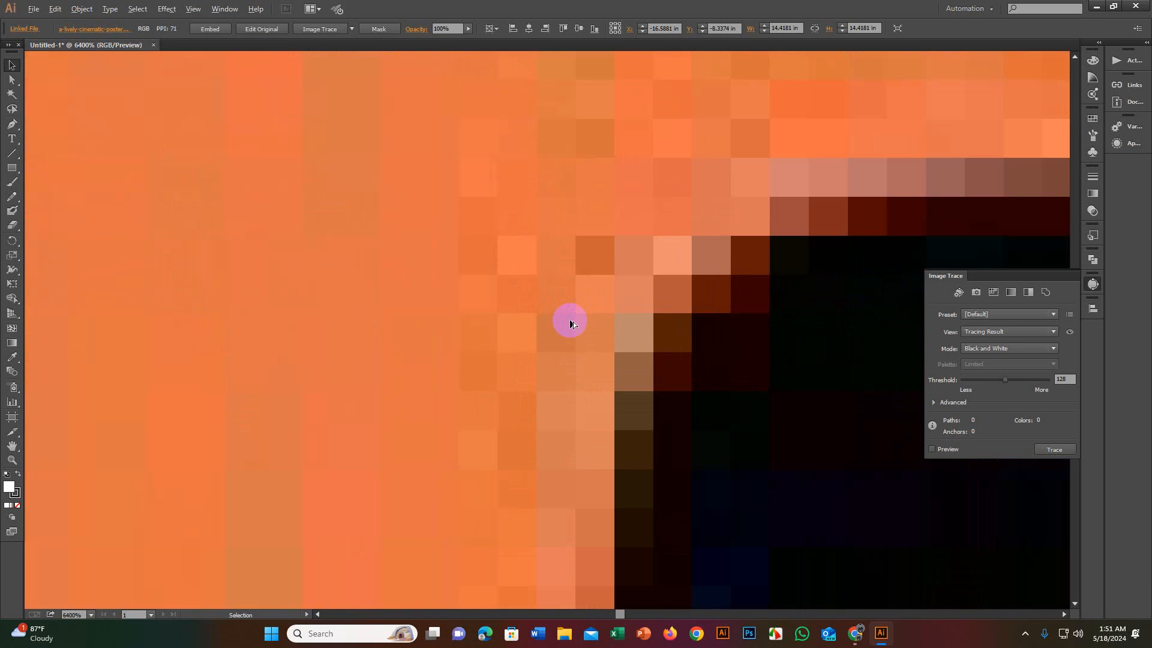
scroll(571, 324, down, 4)
scroll(571, 324, up, 3)
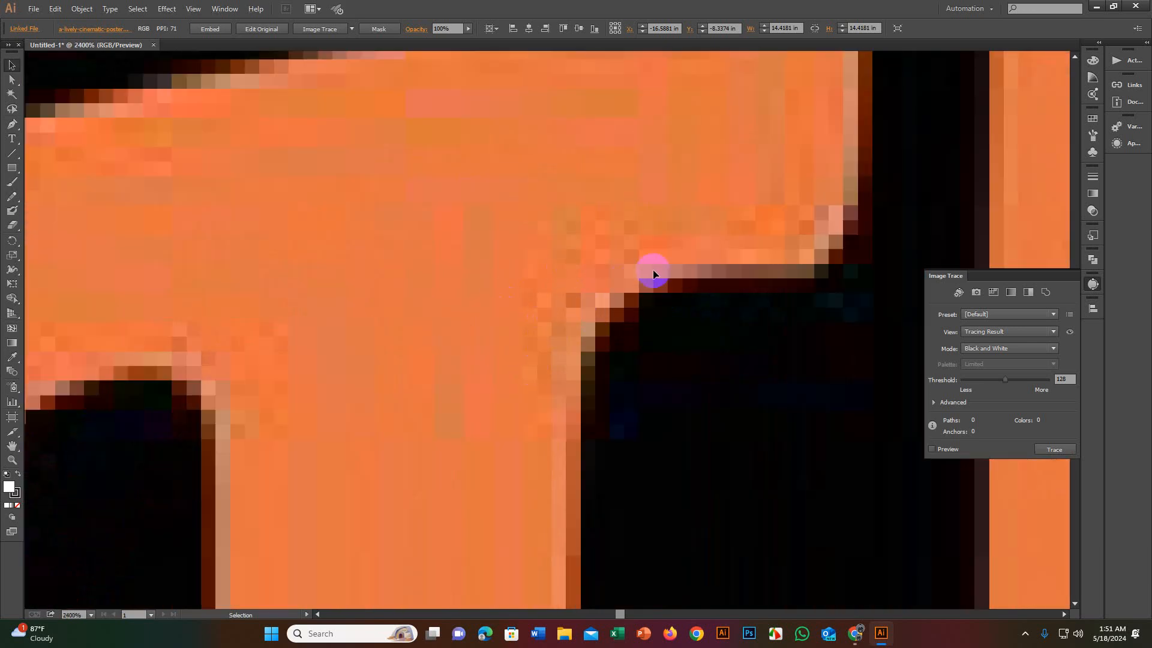
scroll(653, 274, down, 7)
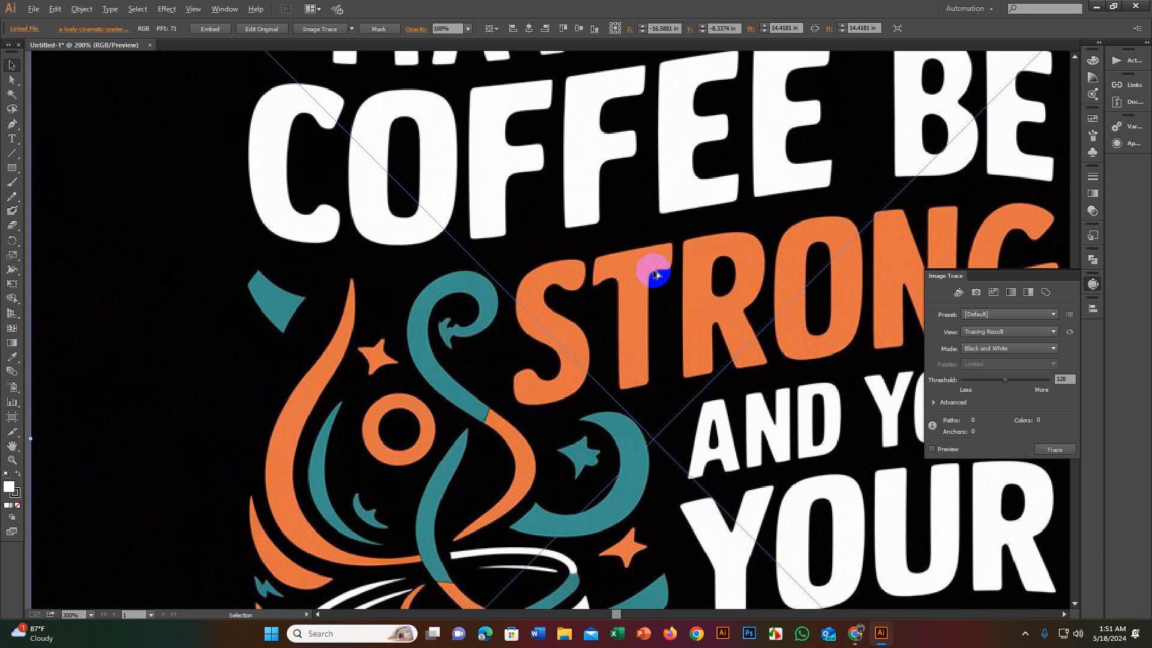
scroll(654, 274, down, 3)
scroll(552, 289, up, 2)
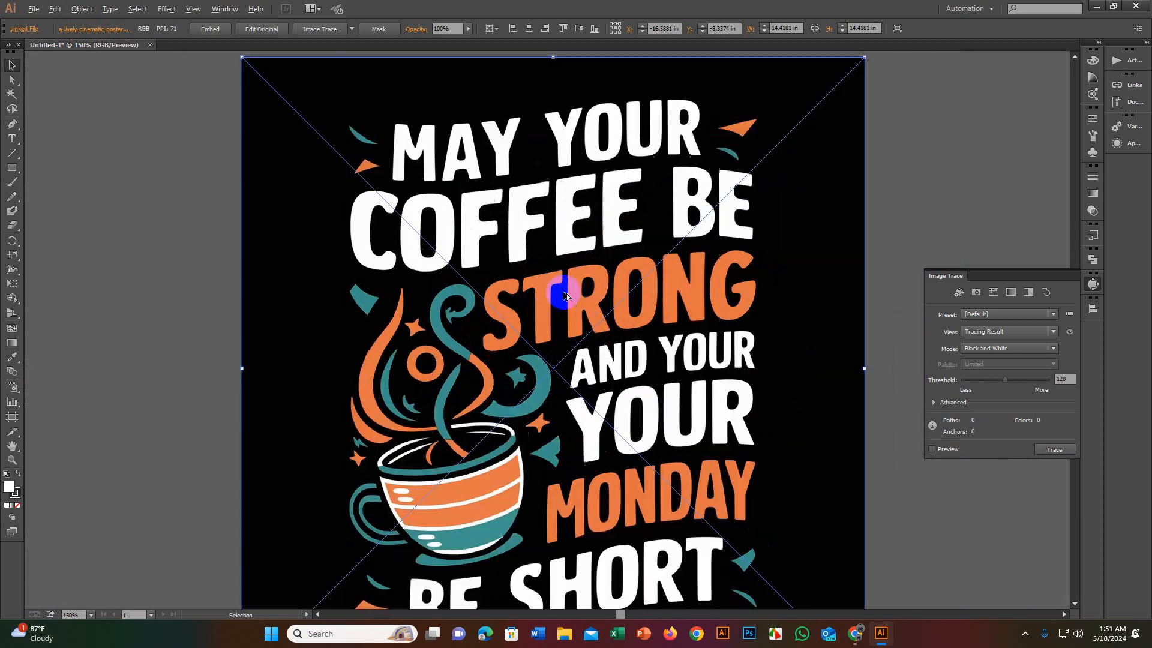
scroll(563, 294, down, 3)
scroll(555, 295, up, 2)
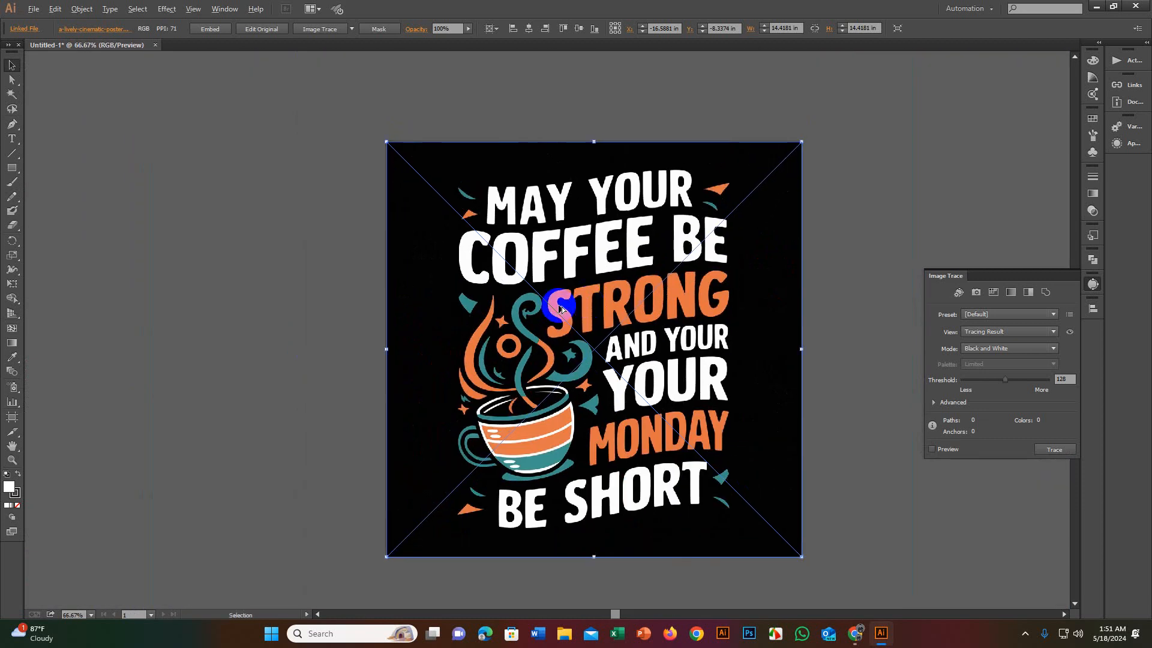
scroll(581, 299, down, 3)
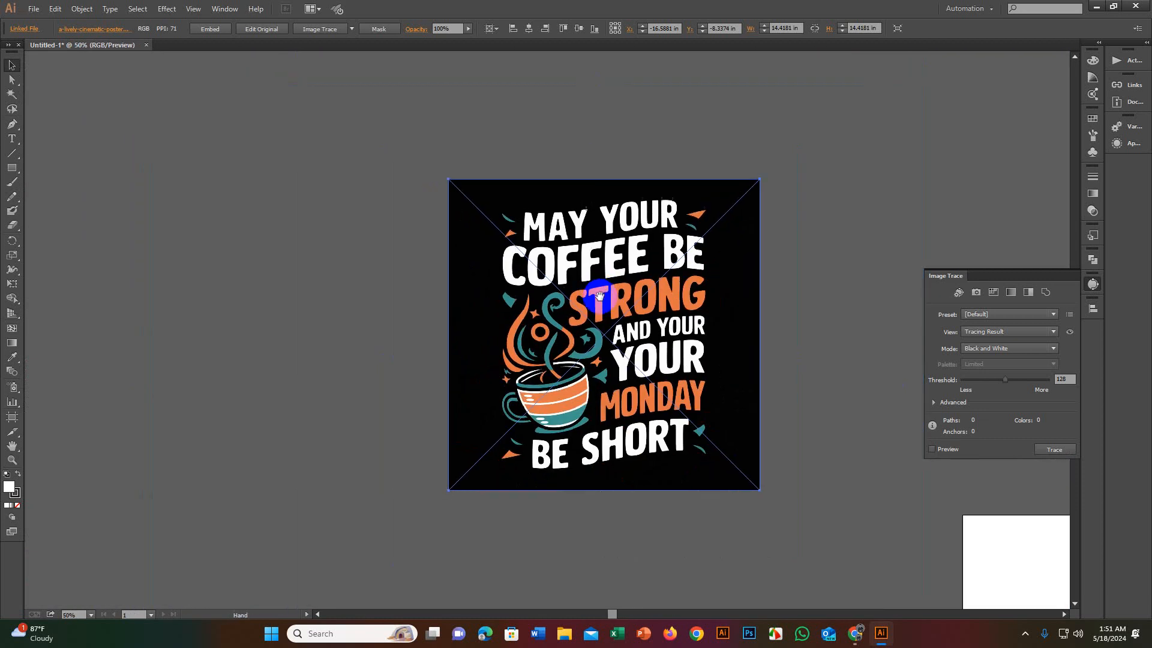
scroll(584, 301, up, 2)
scroll(584, 302, down, 1)
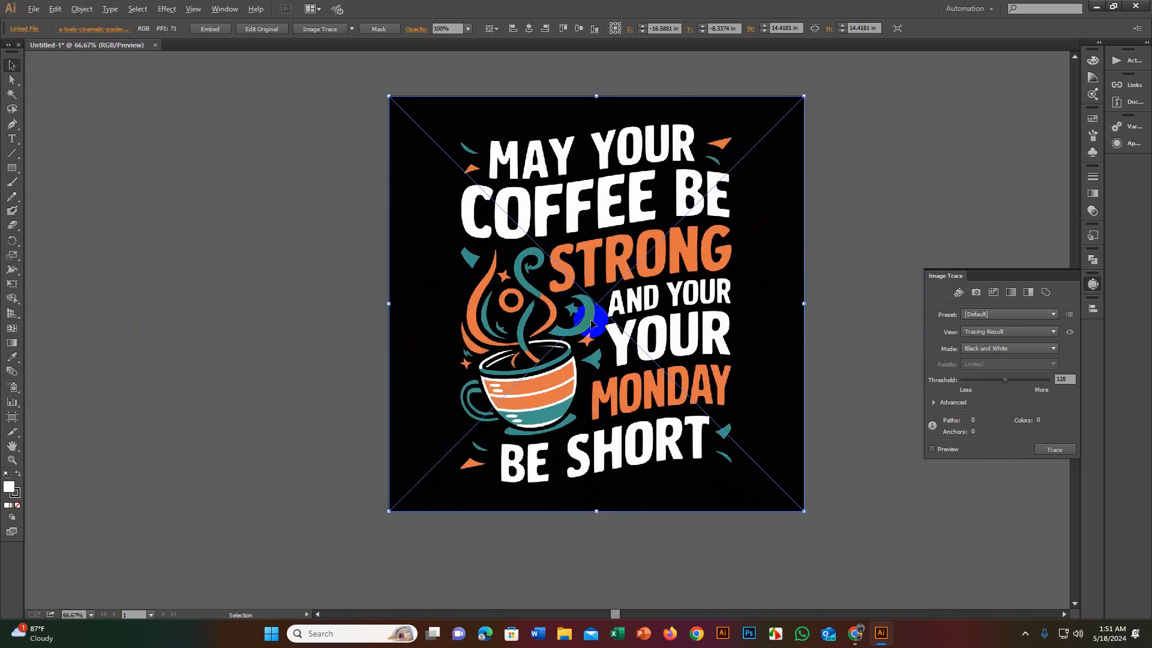
scroll(579, 291, up, 2)
scroll(573, 290, down, 1)
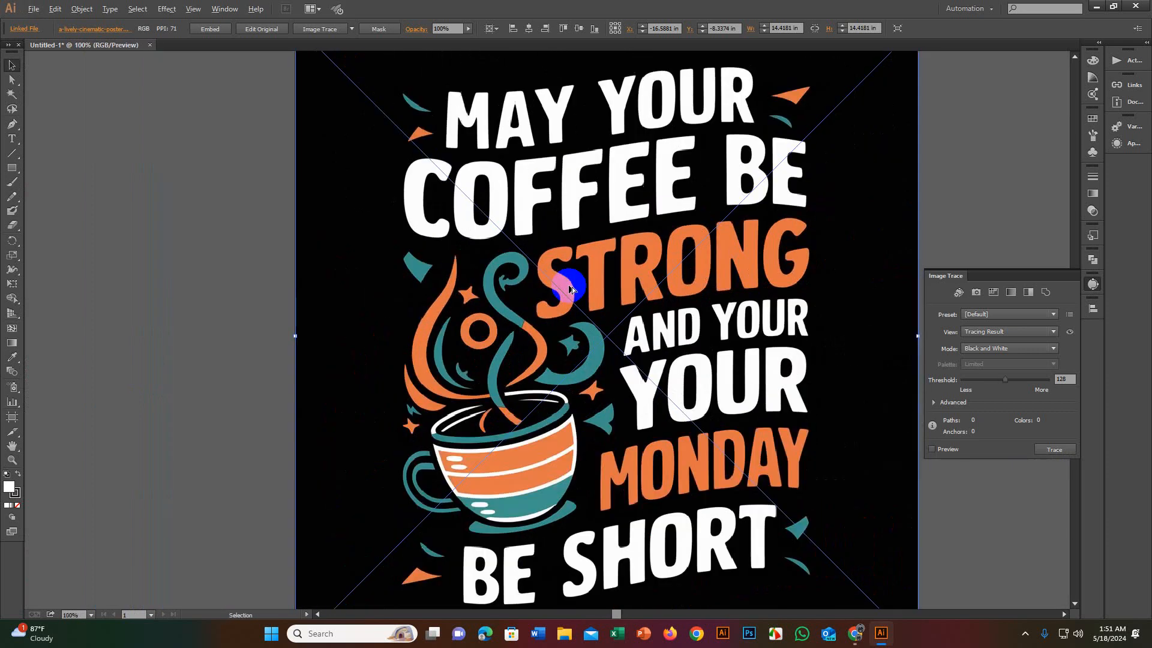
scroll(524, 129, down, 1)
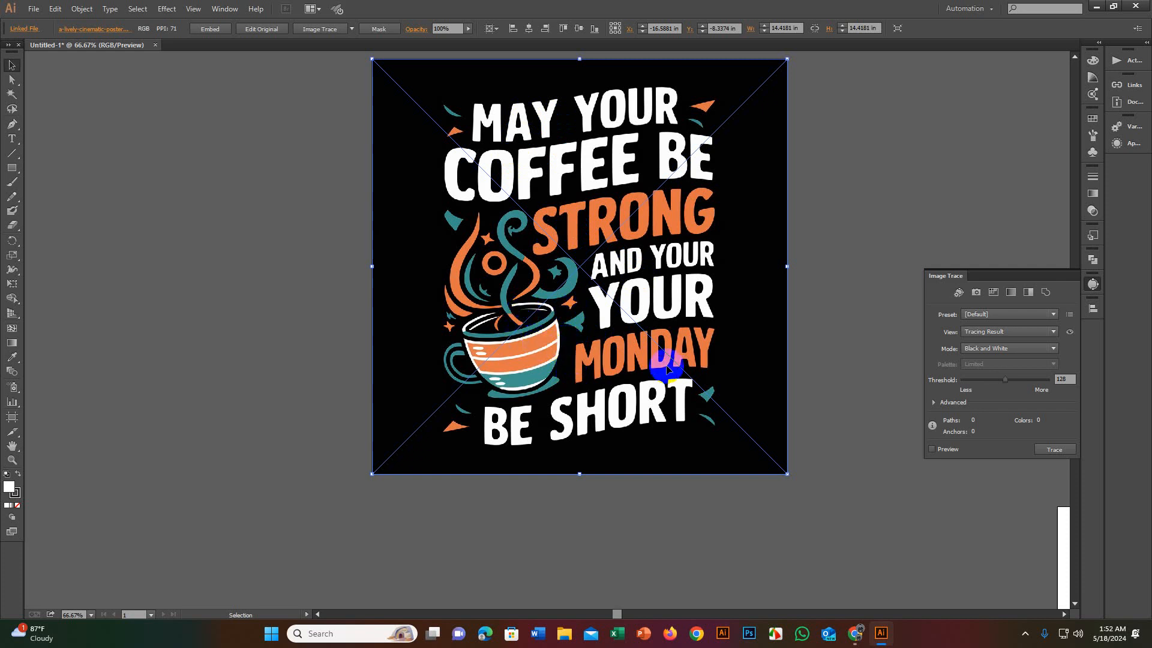
scroll(551, 128, up, 1)
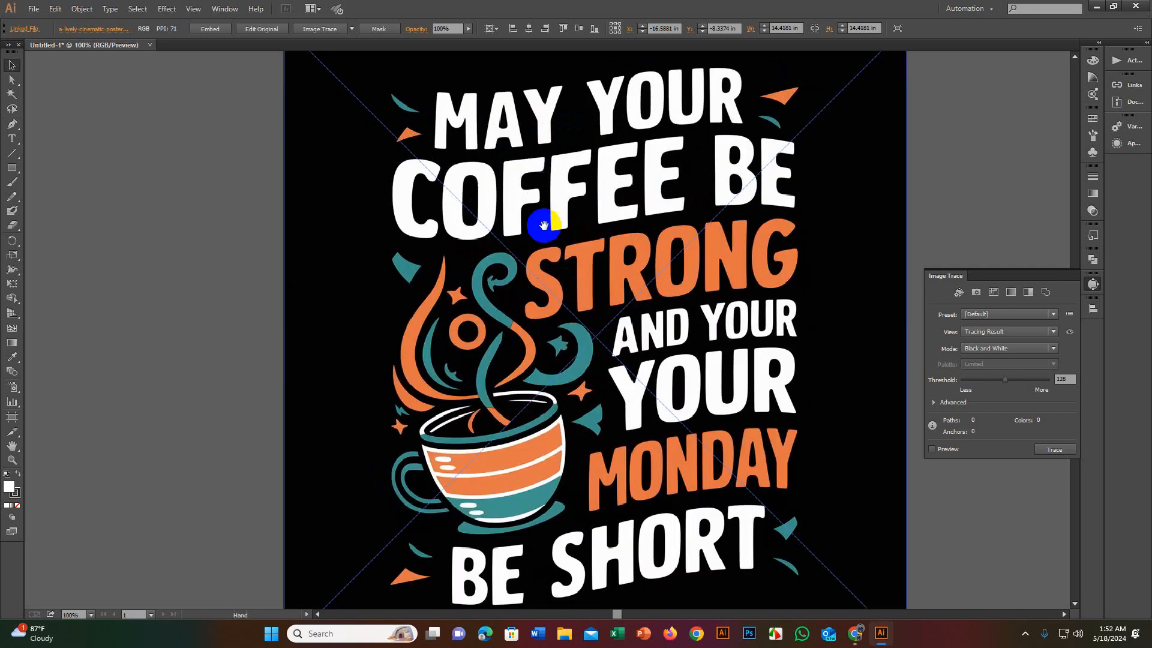
scroll(543, 240, down, 2)
scroll(569, 277, up, 1)
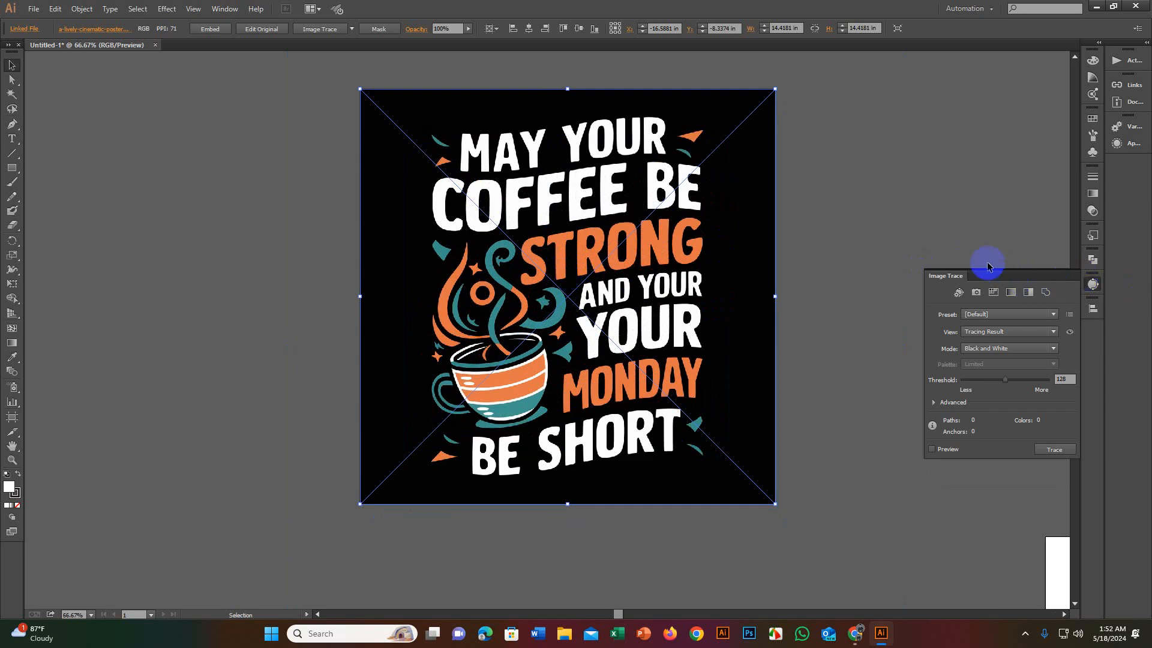
Step: Reselect the placed coffee image, then hide the Image Trace settings and display them again
click(898, 271)
click(372, 157)
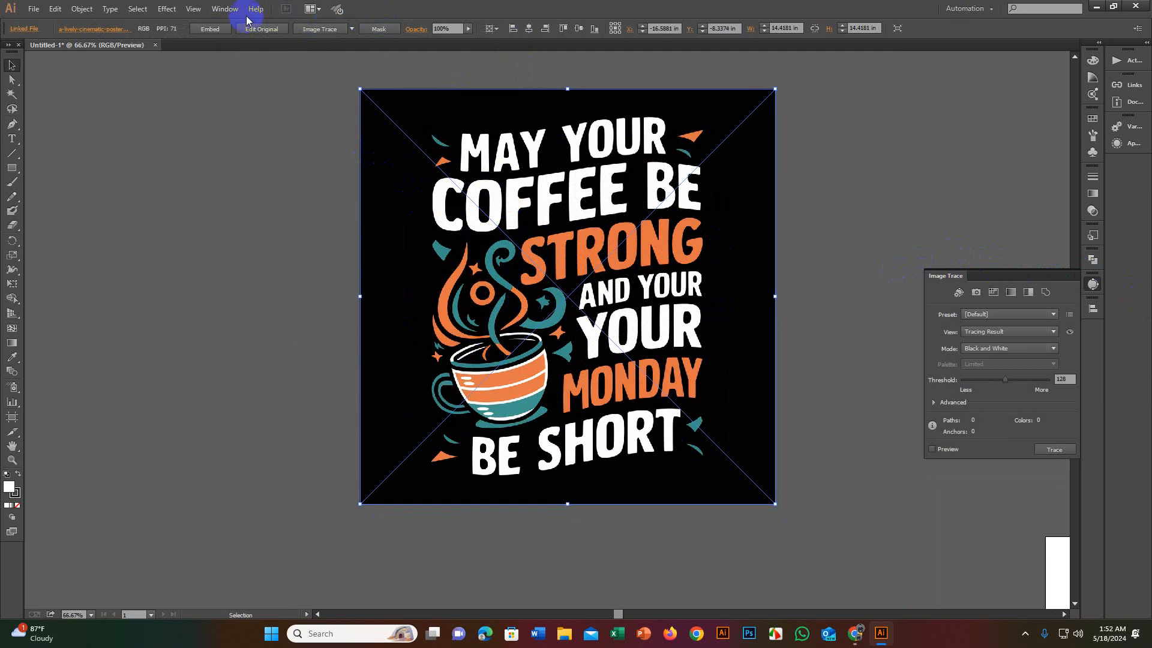
click(227, 8)
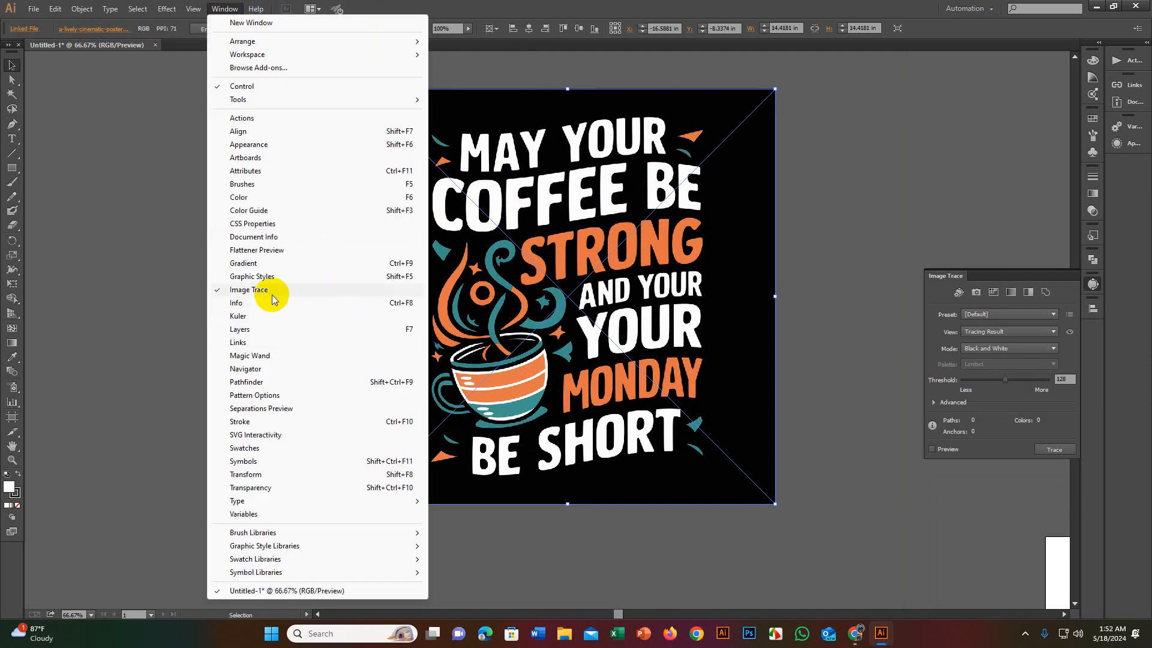
click(269, 290)
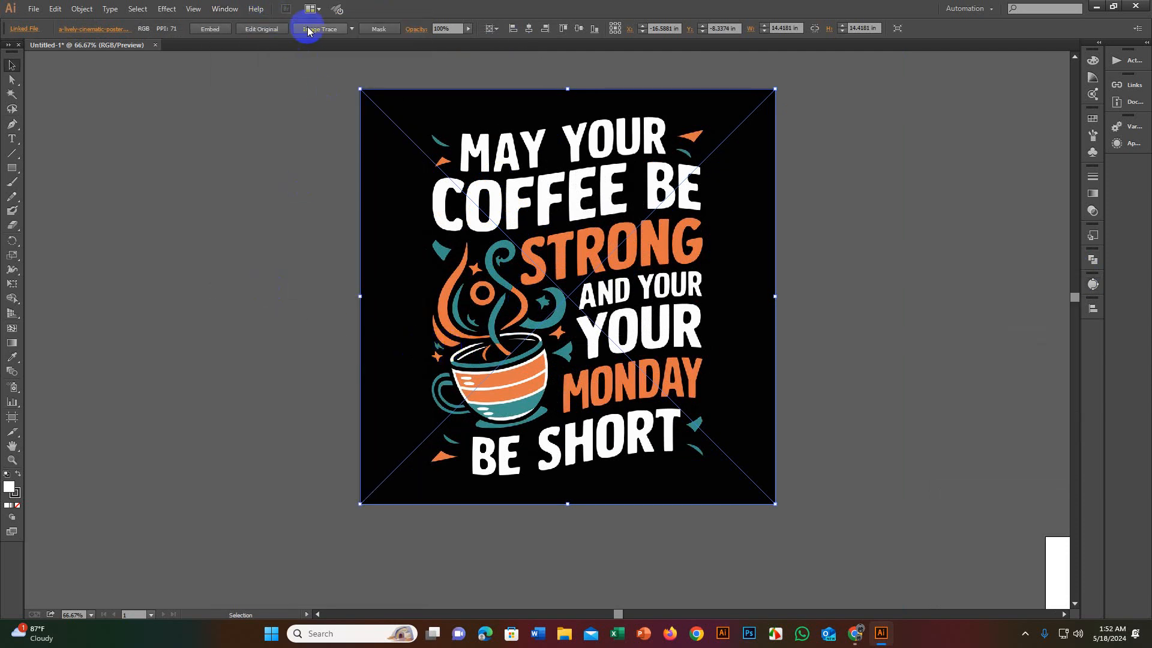
click(226, 8)
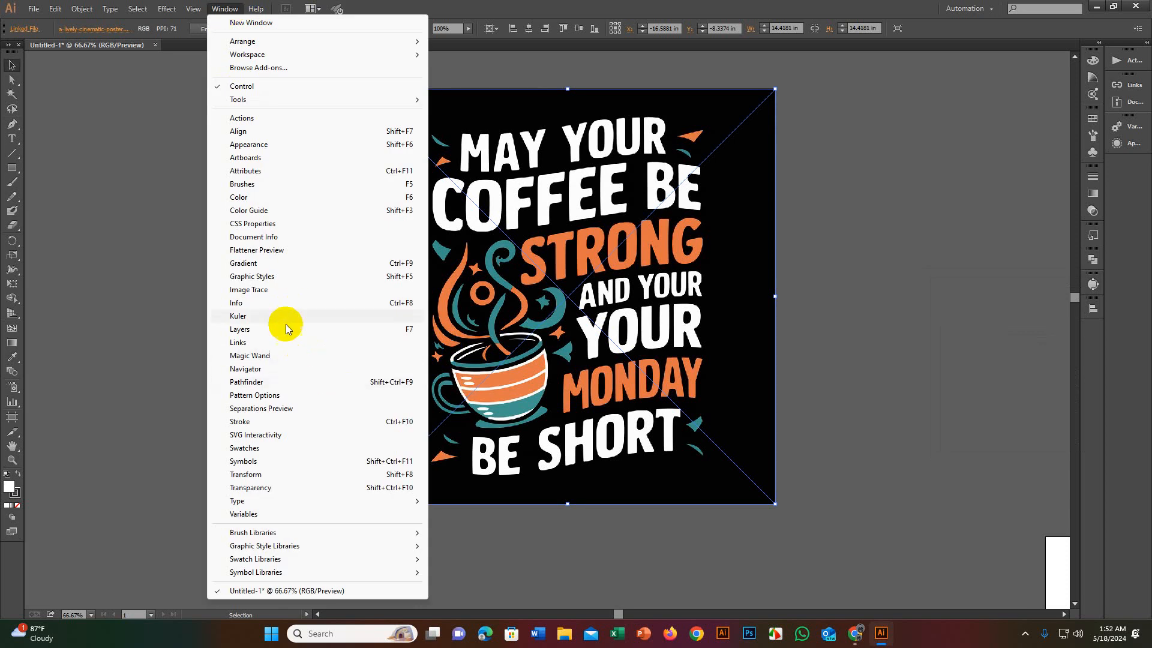
click(268, 290)
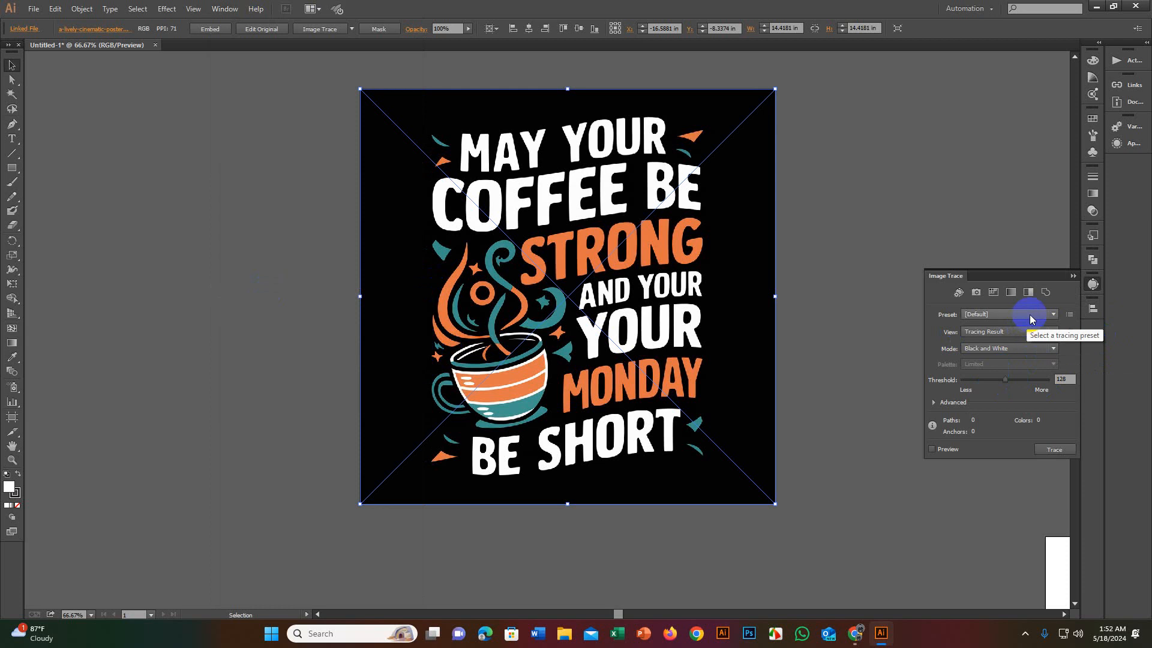
Step: Trace the placed coffee image in Color mode with a Limited palette of 5 colors
click(1029, 348)
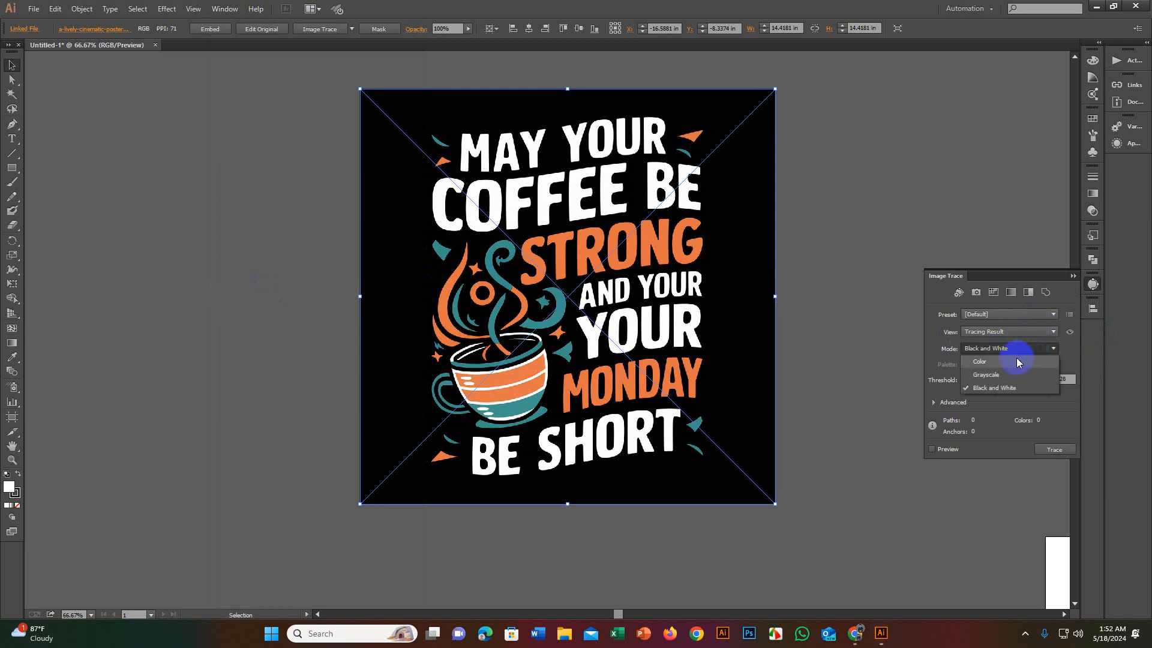
click(1016, 360)
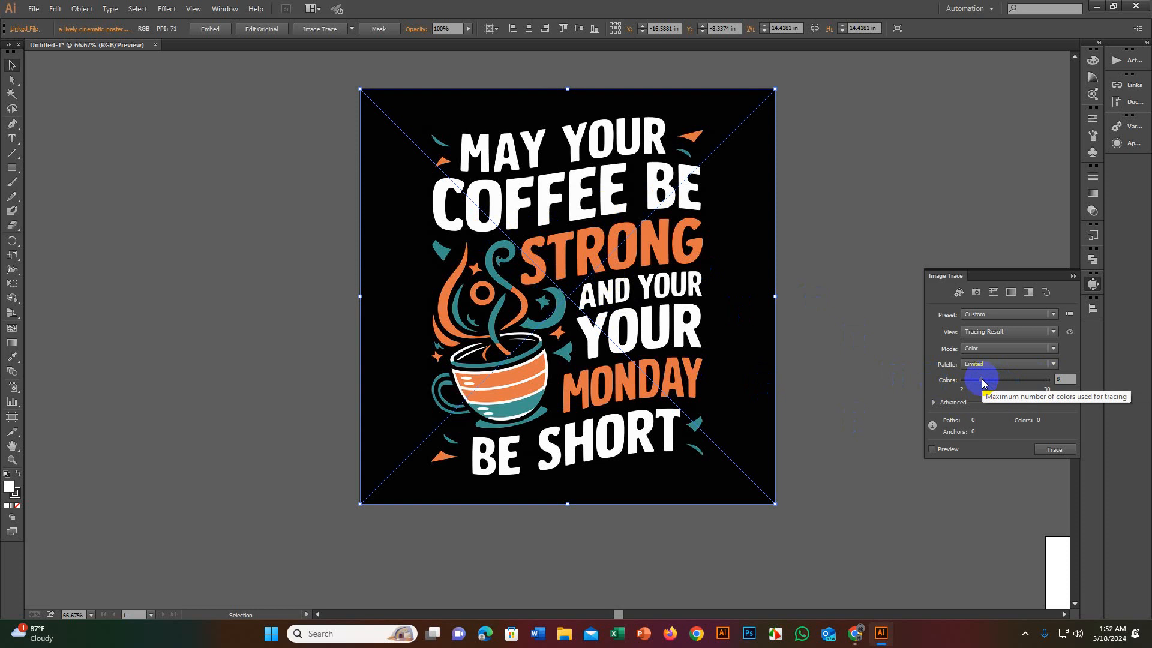
drag(982, 382, 975, 383)
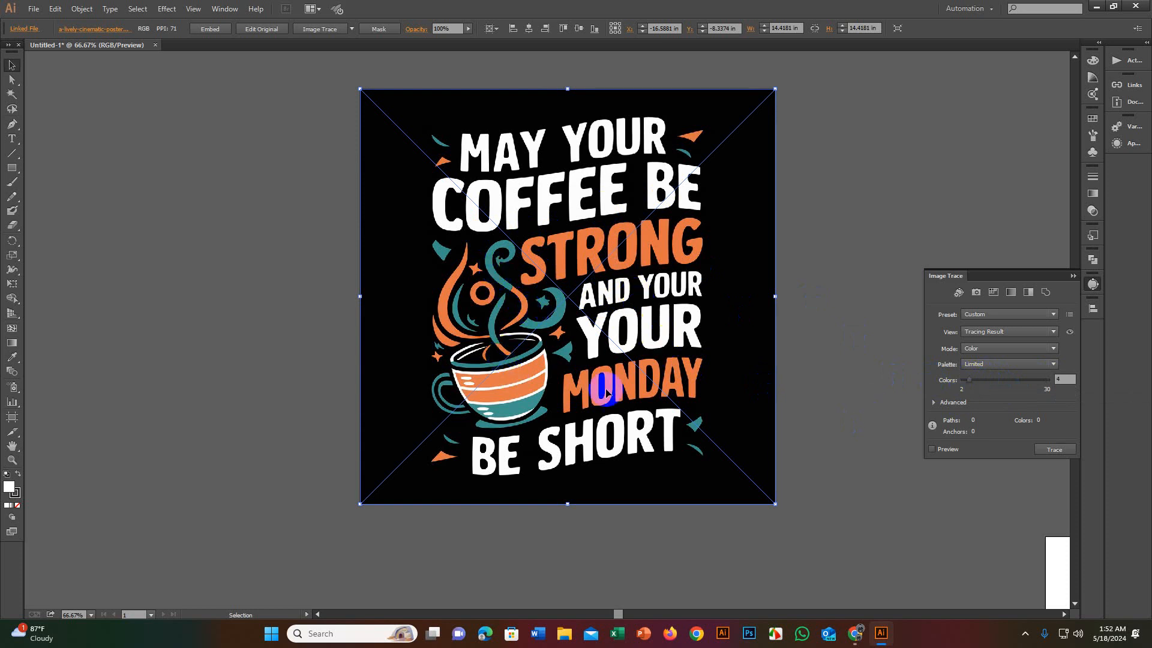
drag(968, 381, 978, 383)
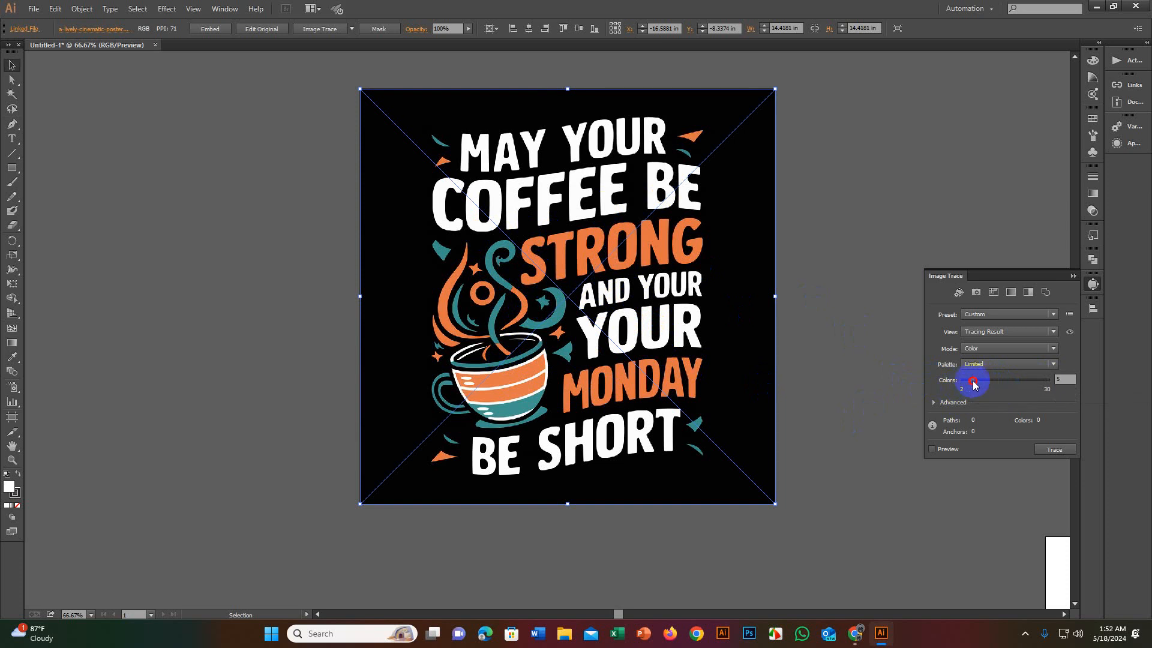
click(1062, 454)
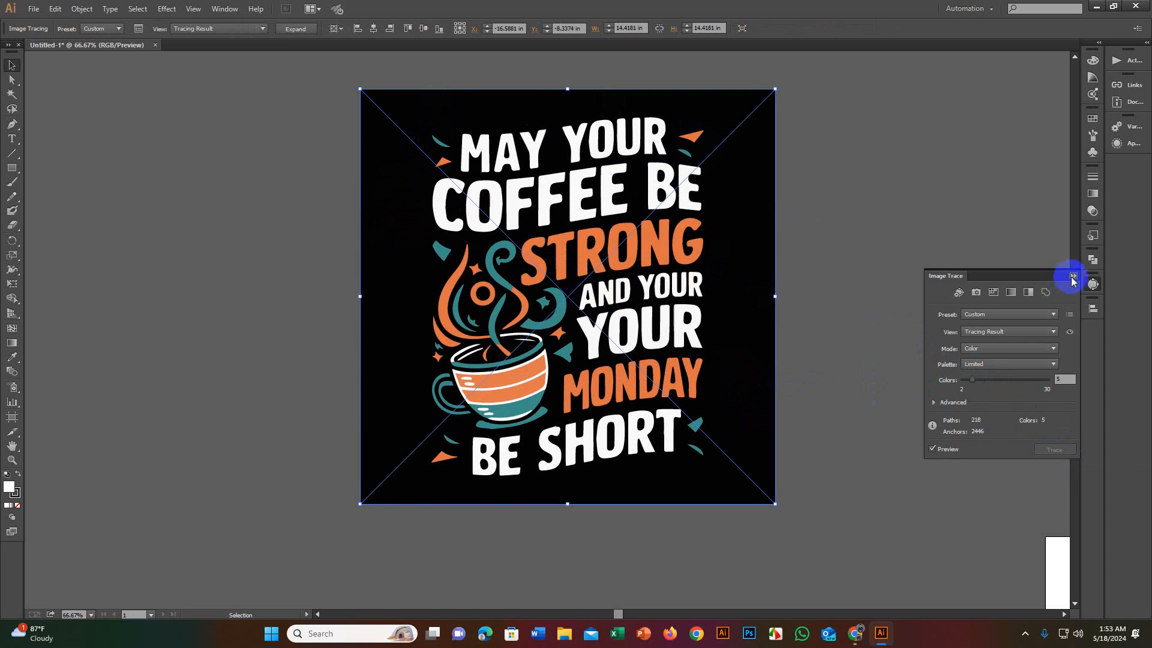
Step: Examine the traced lettering up close and as a whole, checking how smooth the letter edges are
scroll(510, 168, up, 3)
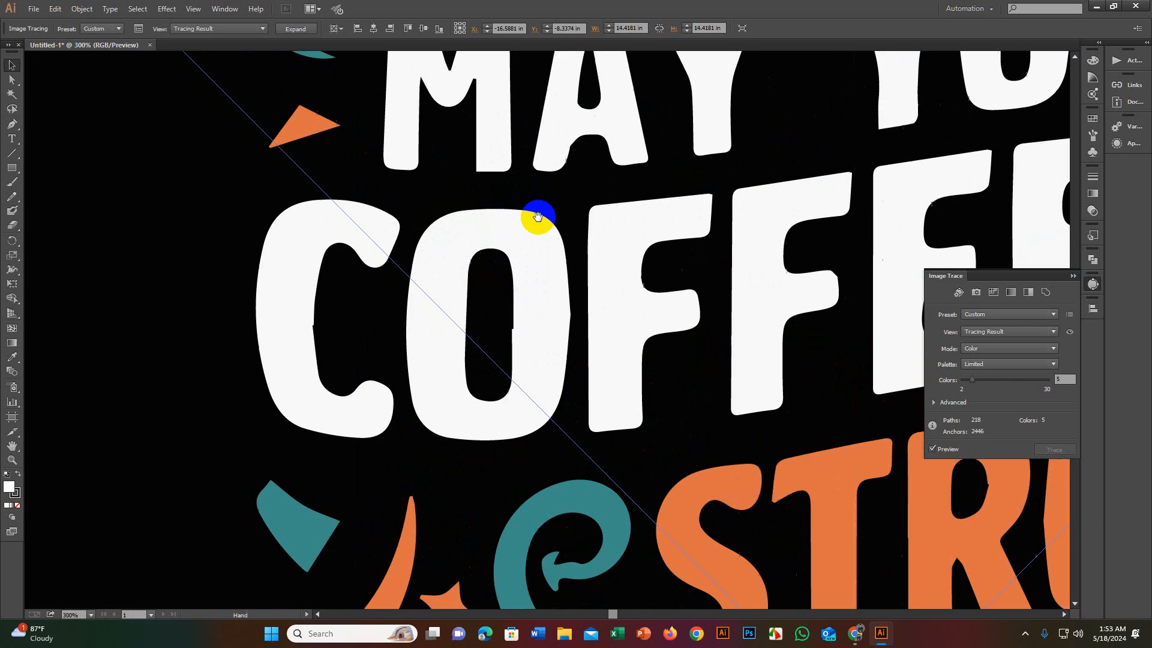
scroll(541, 235, down, 3)
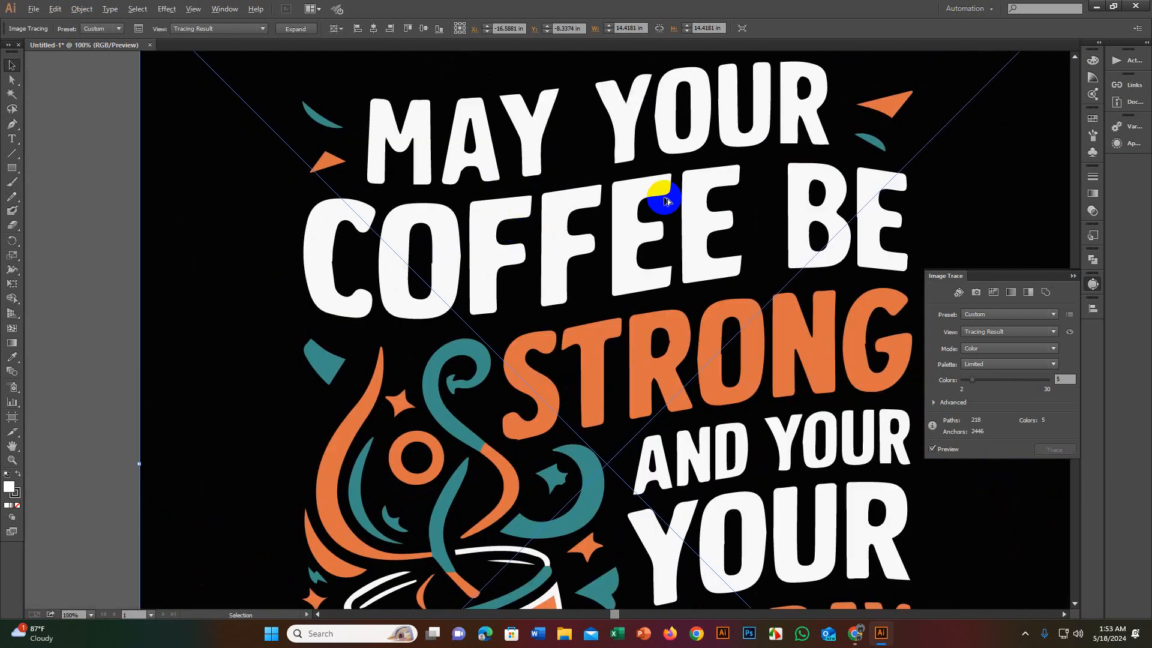
scroll(607, 231, up, 4)
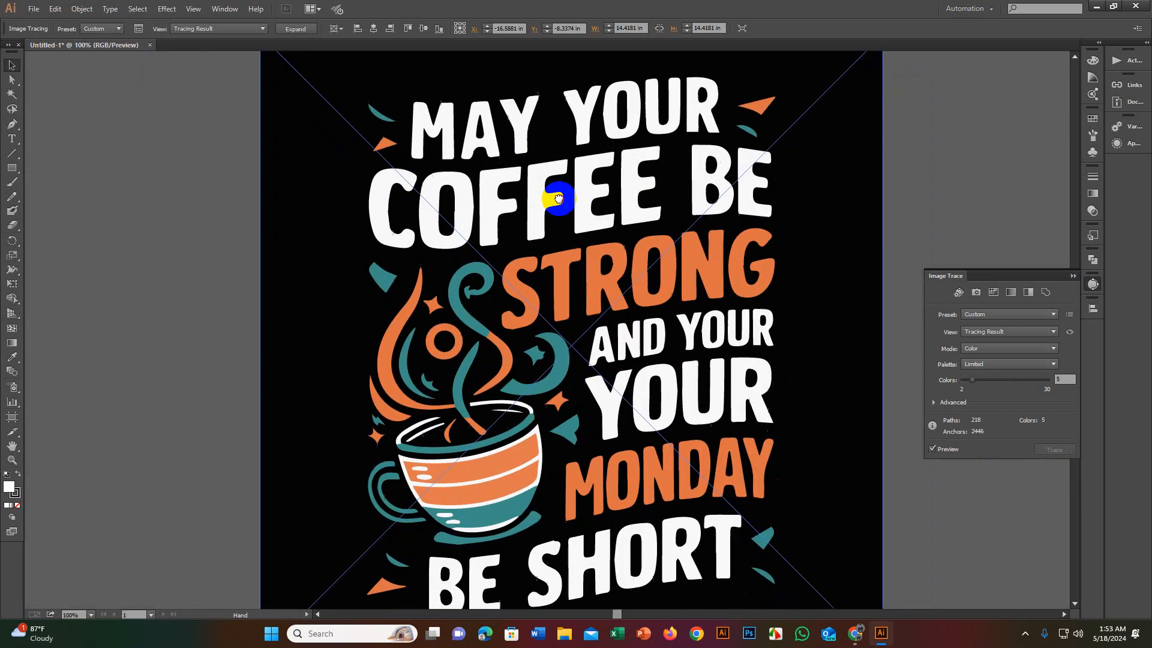
scroll(654, 370, up, 8)
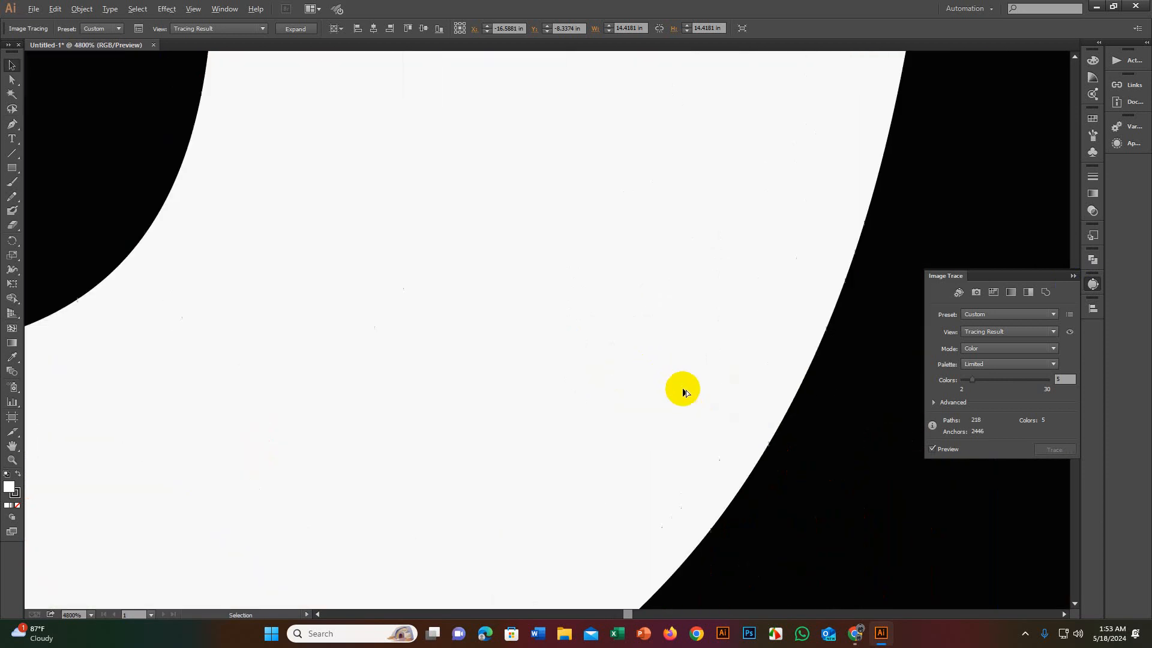
scroll(787, 413, down, 4)
drag(795, 410, 696, 393)
scroll(694, 390, up, 4)
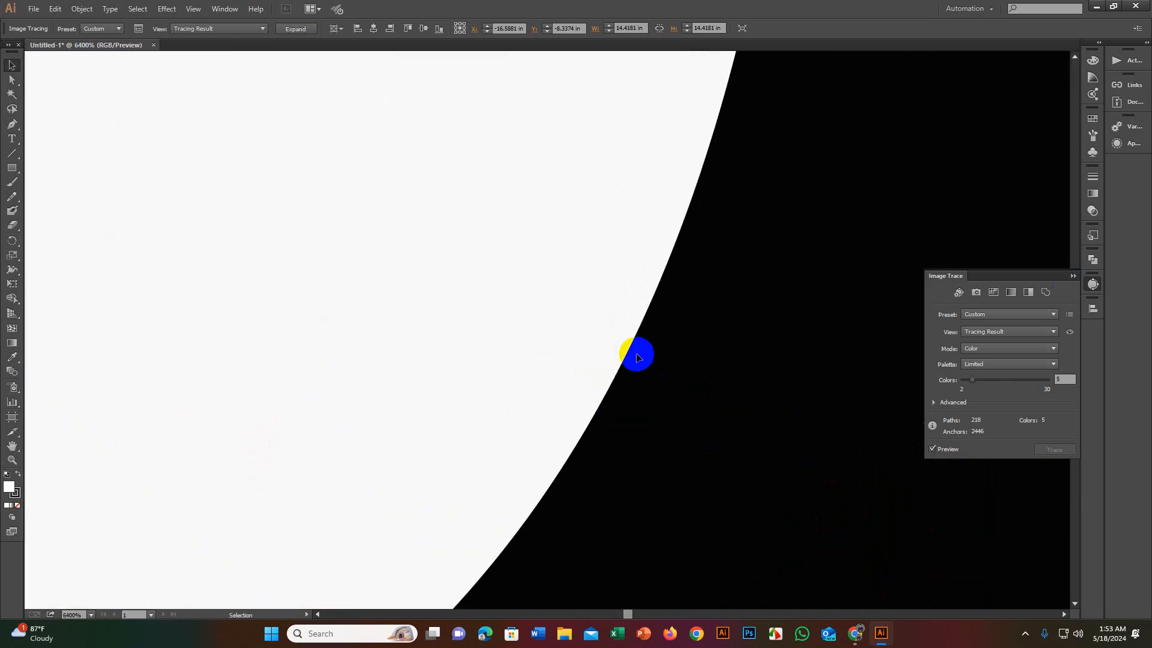
scroll(654, 367, down, 8)
drag(638, 355, 558, 300)
scroll(558, 299, down, 4)
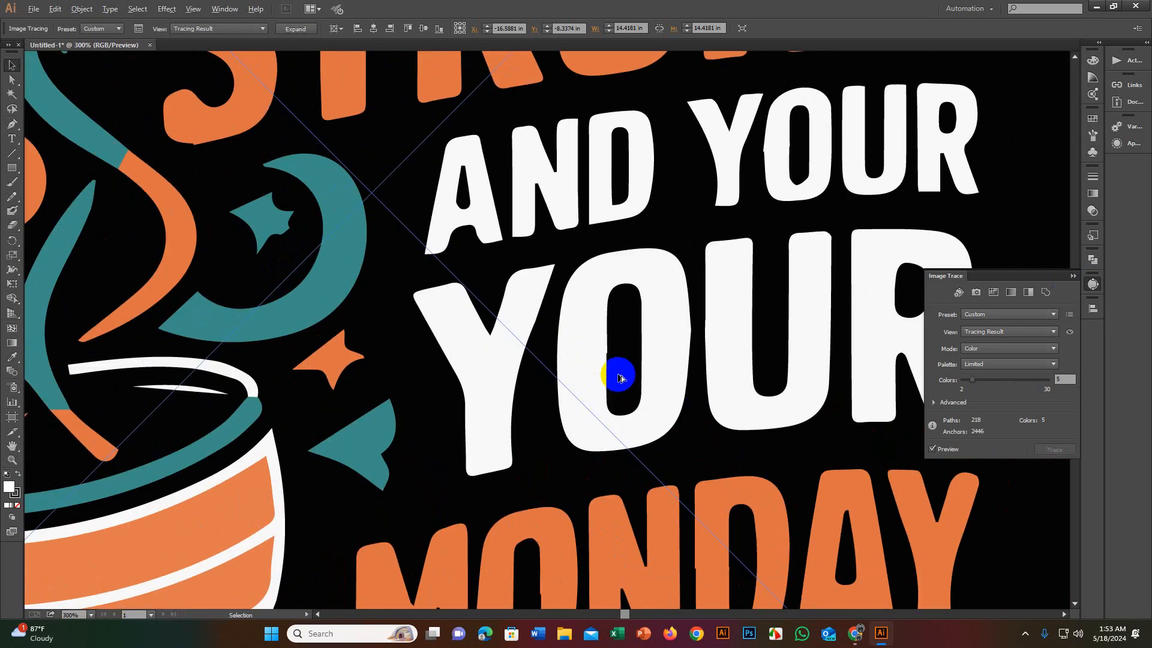
Step: Expand the traced coffee image into editable vector paths
click(293, 30)
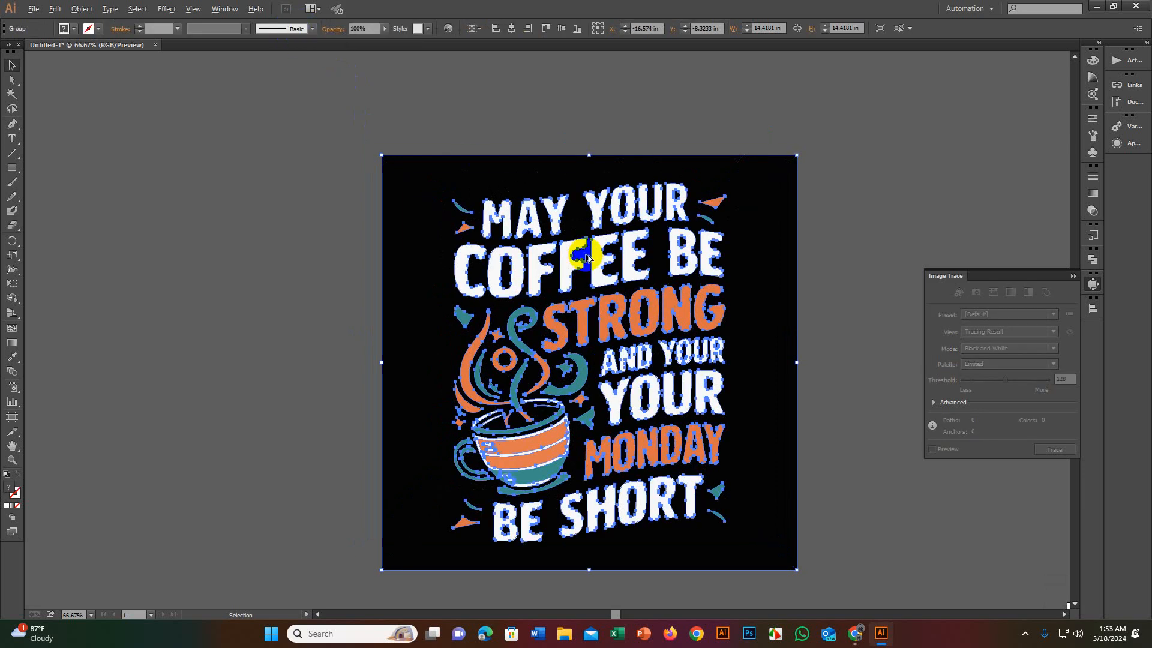
scroll(585, 254, up, 3)
drag(576, 257, 509, 163)
scroll(528, 247, down, 4)
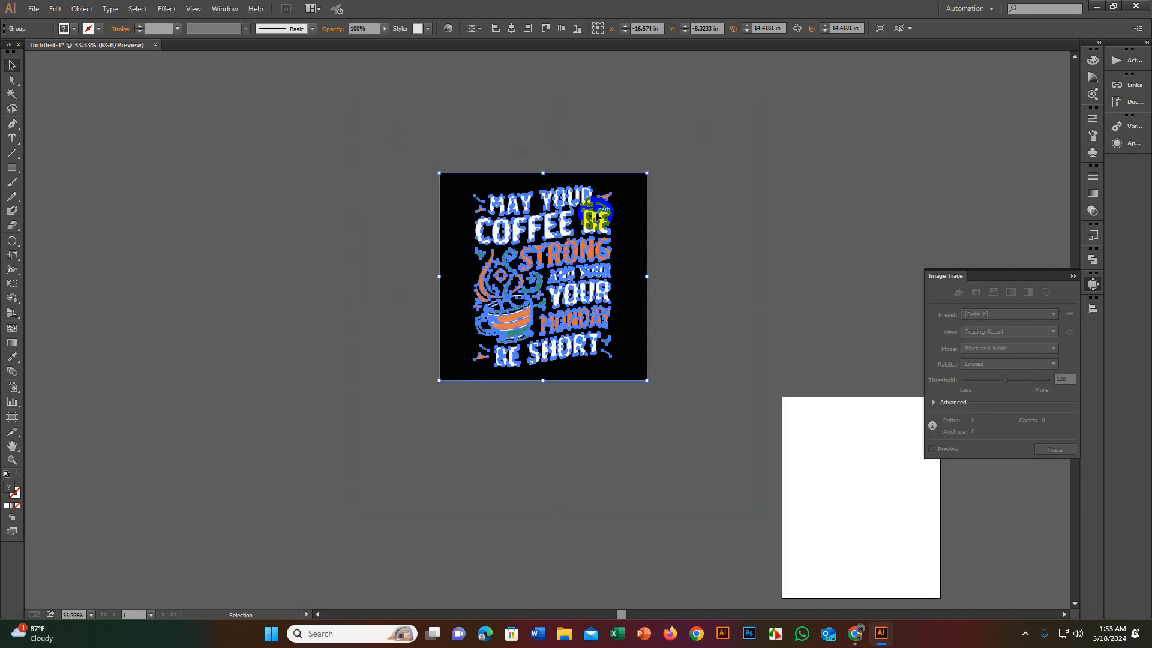
Step: Move the expanded artwork farther away from the artboard, to about X -33.81 in and Y -7.61 in
scroll(590, 218, up, 2)
click(664, 227)
mouse_move(664, 227)
mouse_down()
mouse_move(694, 229)
mouse_move(646, 244)
mouse_move(689, 268)
mouse_move(732, 269)
mouse_move(389, 263)
mouse_move(387, 282)
mouse_move(473, 276)
mouse_move(484, 298)
mouse_move(546, 301)
mouse_up()
scroll(732, 268, down, 3)
click(567, 272)
click(349, 279)
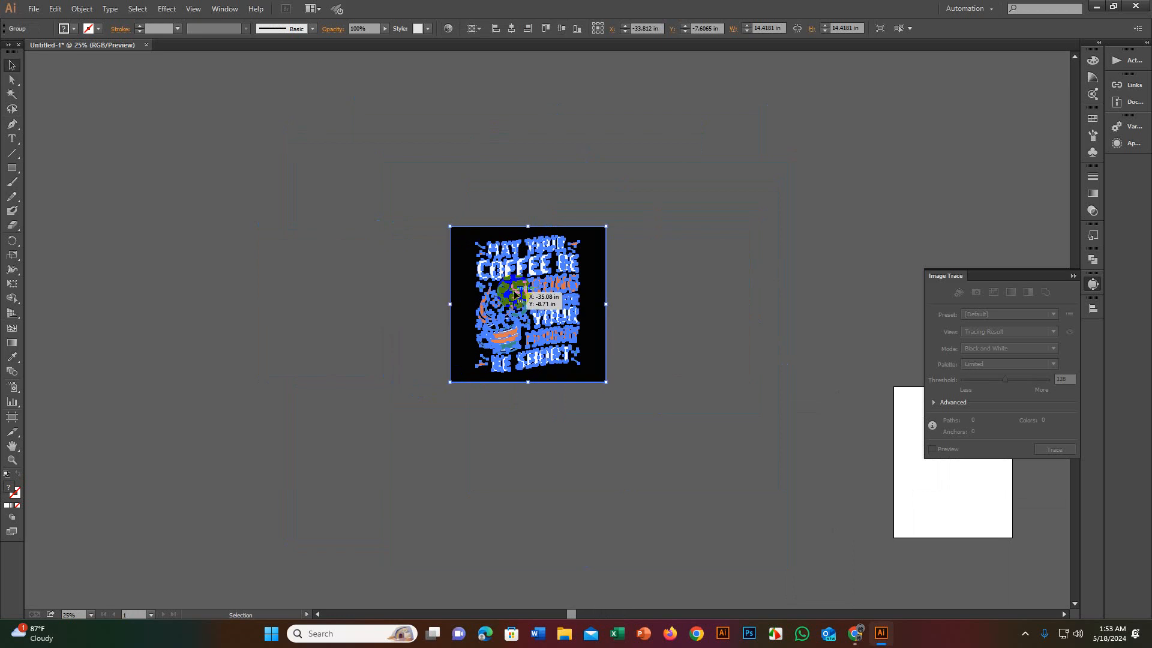
Step: Ungroup the expanded coffee artwork and clear the selection
scroll(508, 285, up, 2)
scroll(509, 286, down, 1)
scroll(509, 289, up, 1)
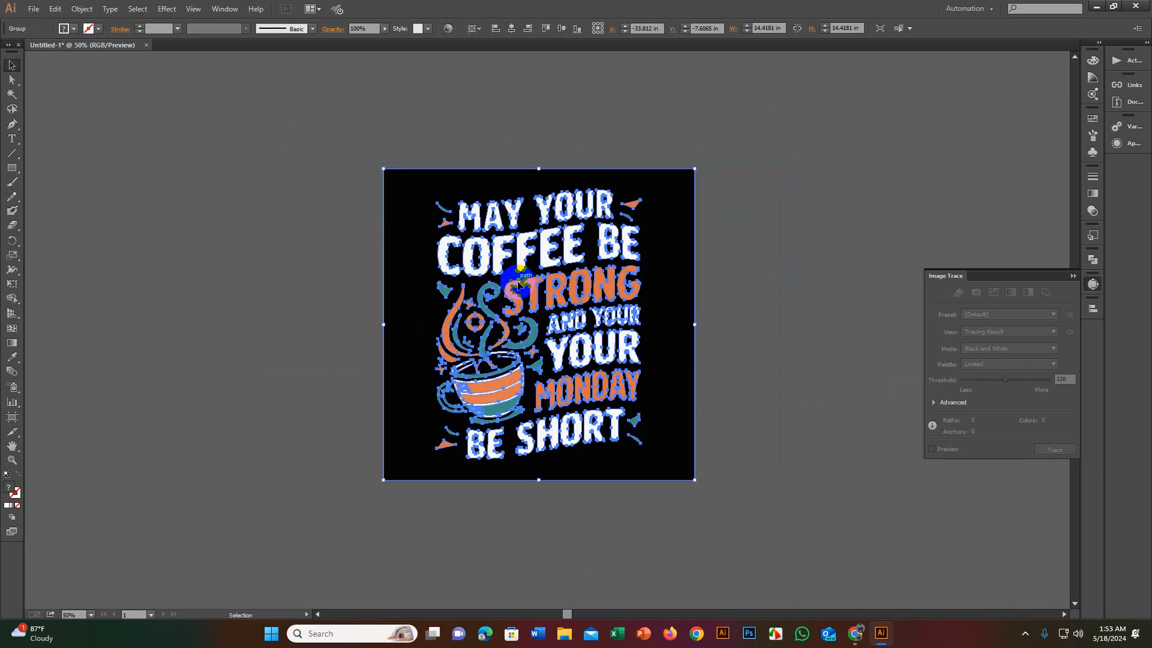
right_click(533, 285)
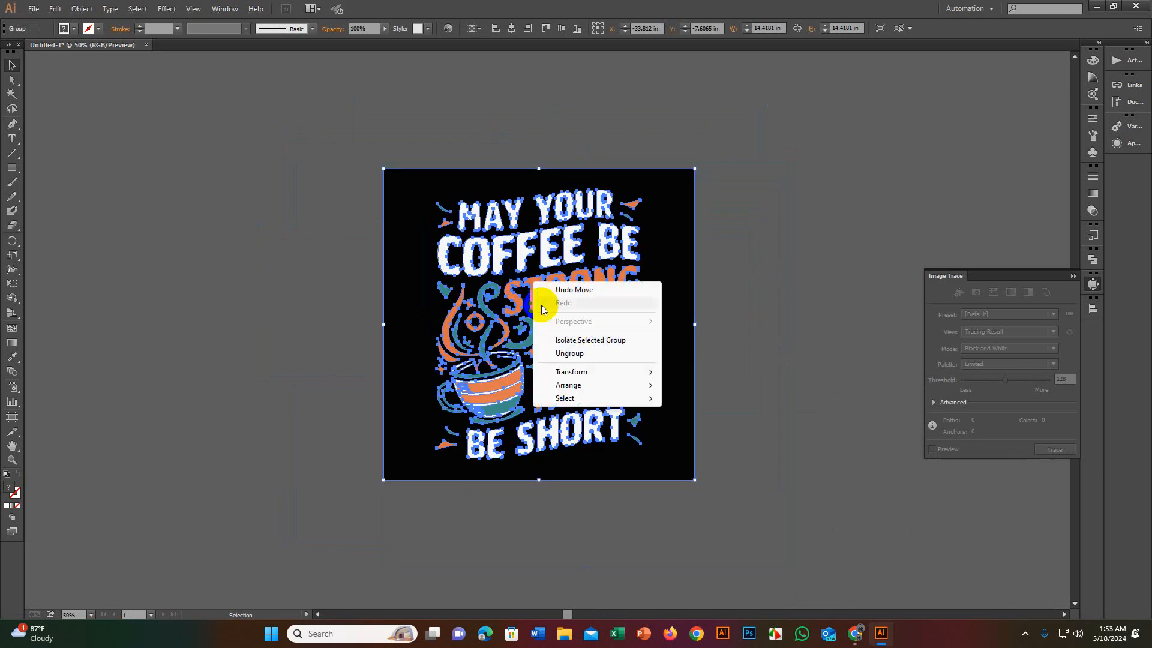
click(567, 352)
click(781, 292)
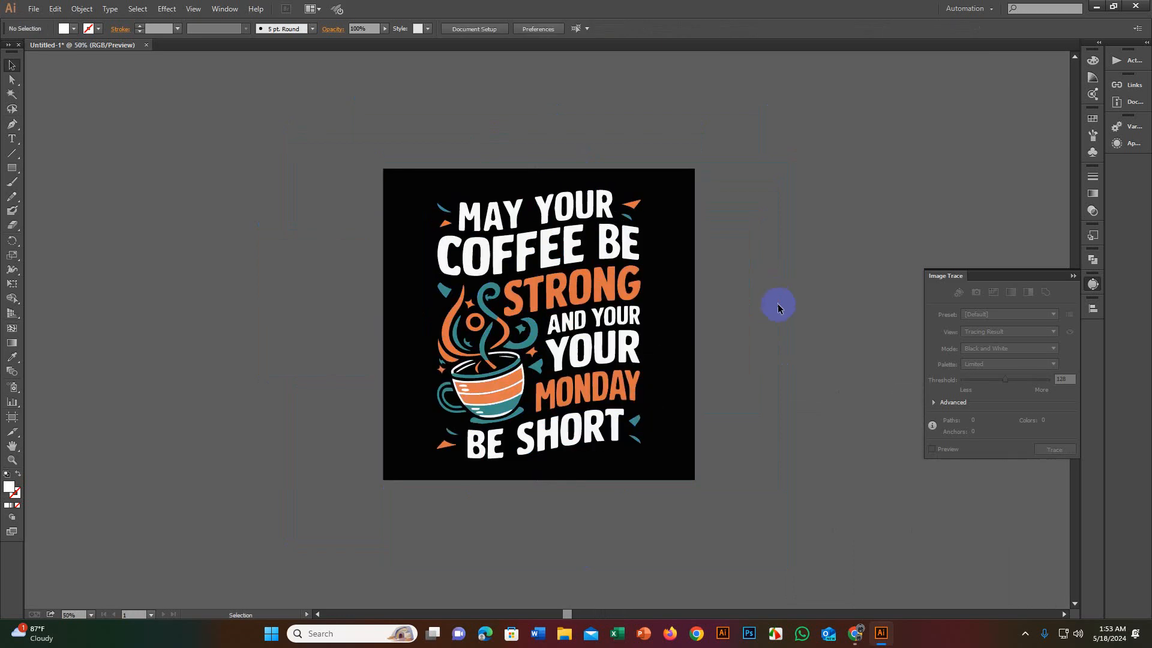
Step: Pull the black background shape away from the coffee lettering and delete it
click(676, 283)
drag(658, 289, 476, 286)
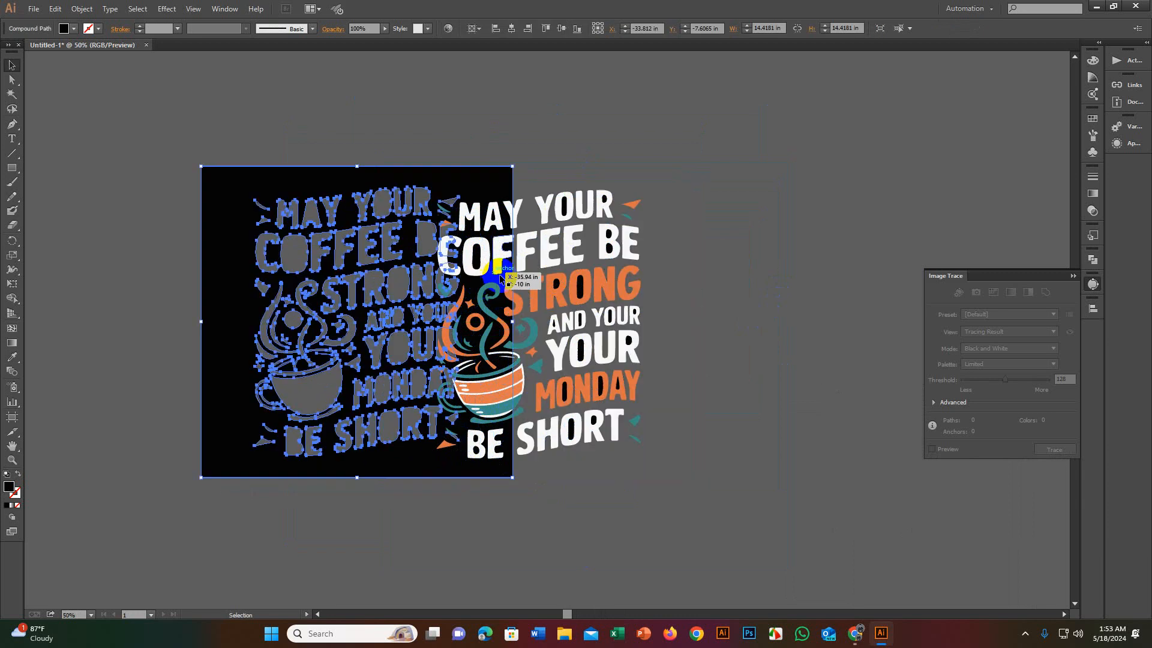
drag(380, 255, 431, 228)
key(space)
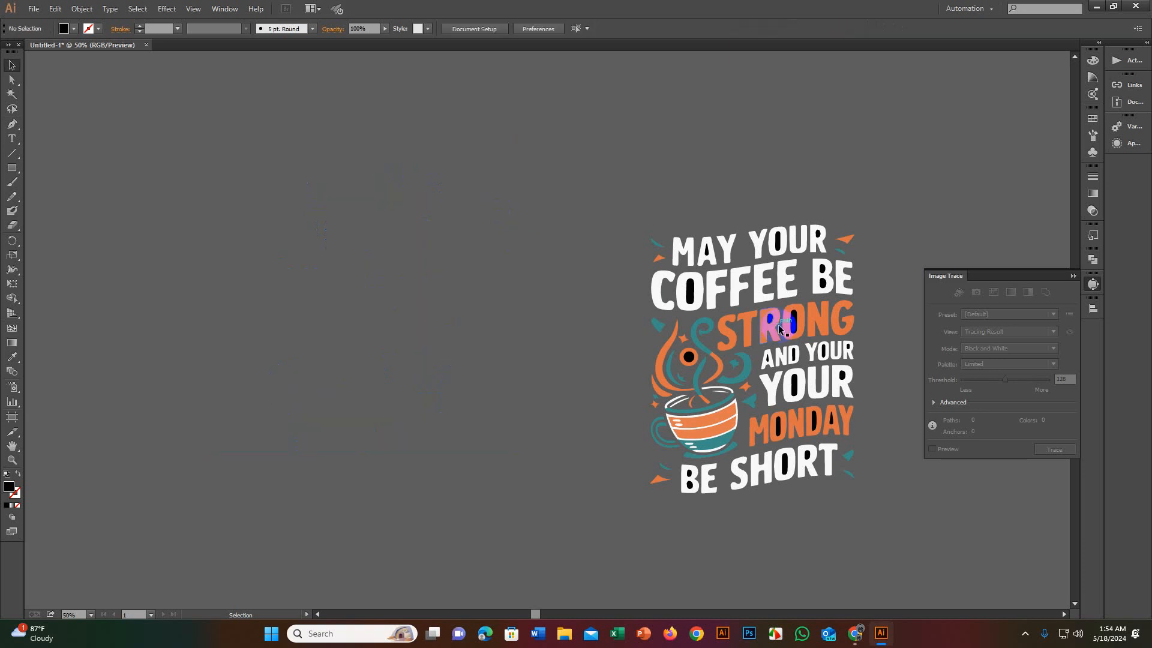
Step: Delete the black fills inside the O of COFFEE and the R of STRONG
scroll(799, 347, up, 3)
drag(618, 234, 592, 253)
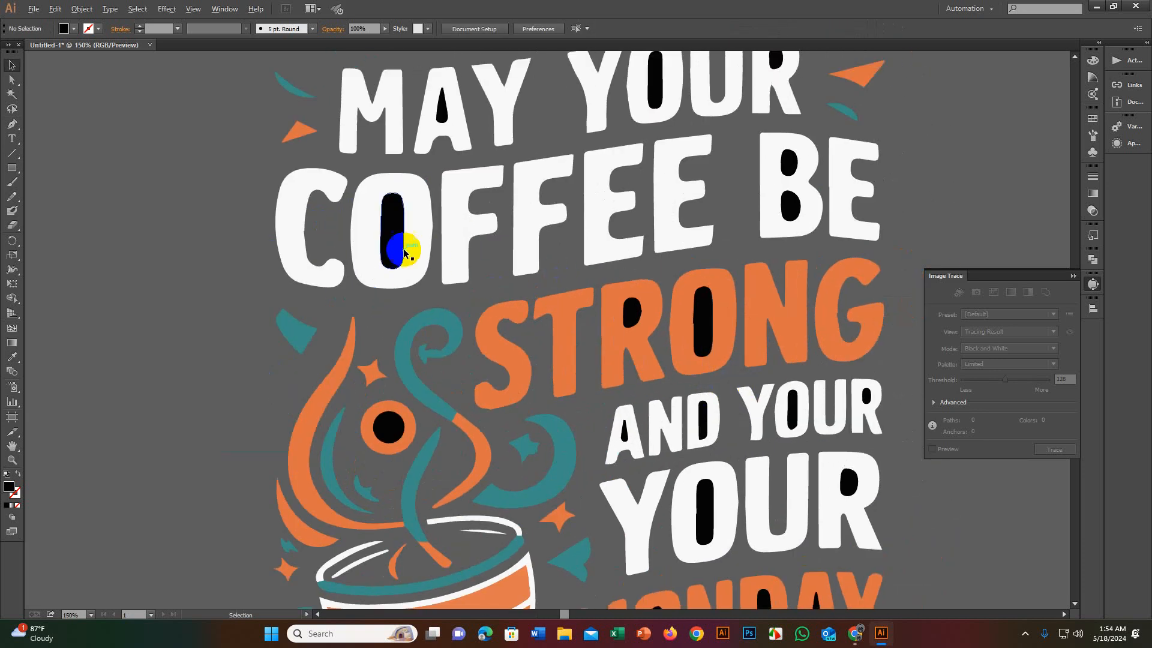
scroll(398, 244, up, 3)
click(386, 242)
scroll(386, 243, down, 5)
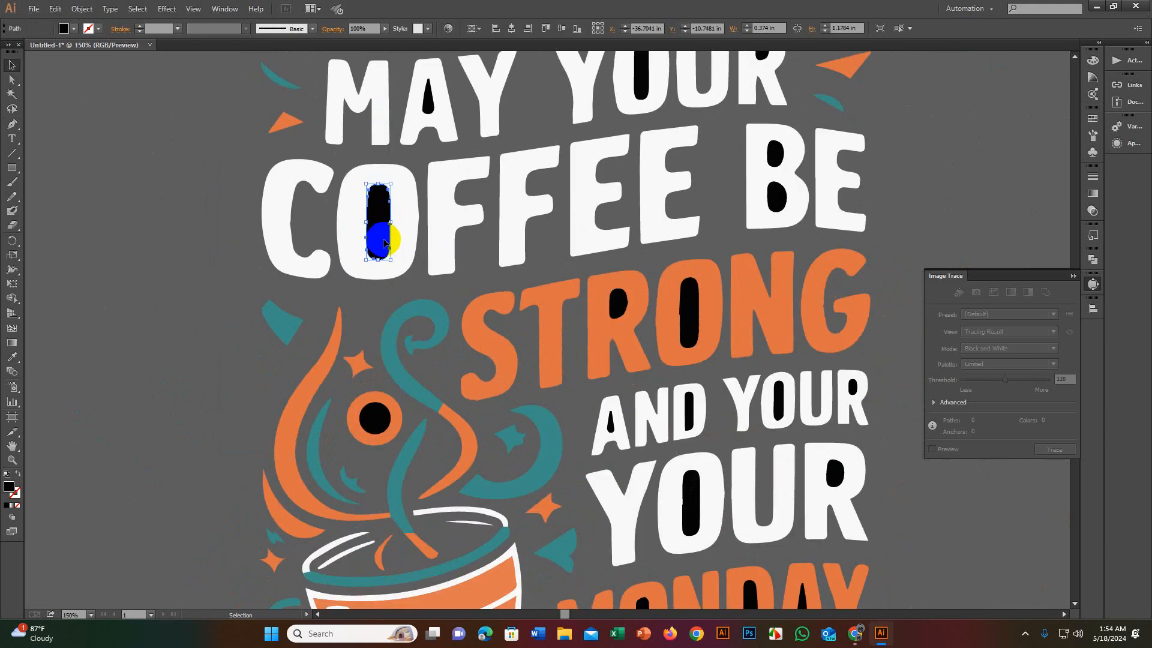
scroll(386, 242, up, 4)
key(Delete)
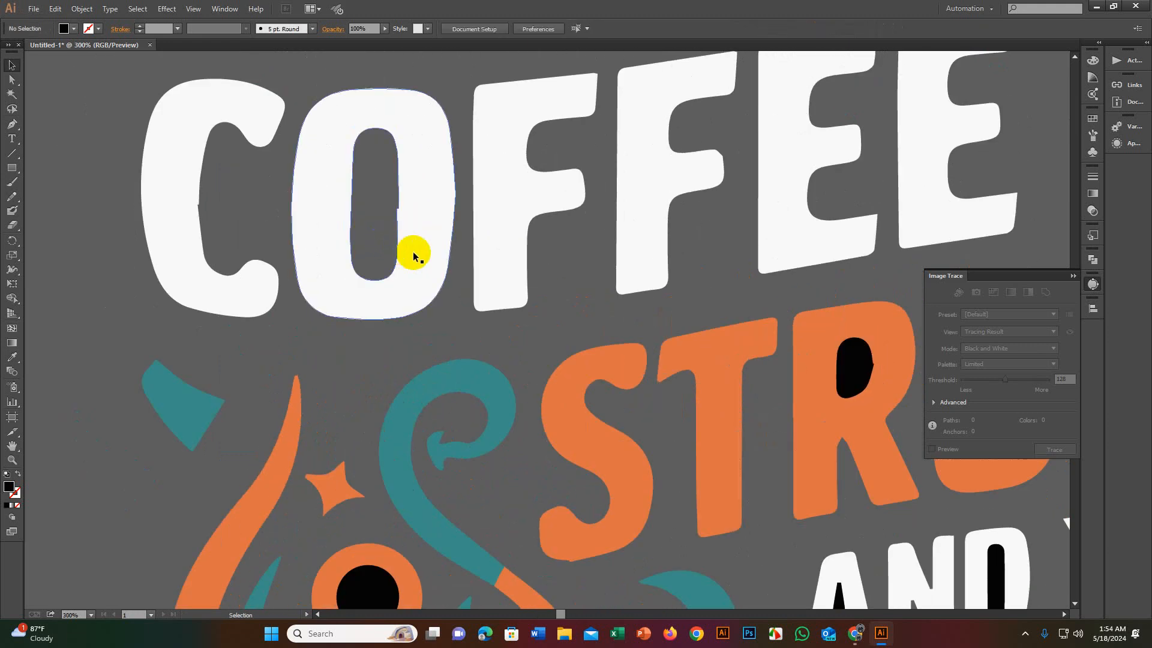
click(867, 368)
key(Delete)
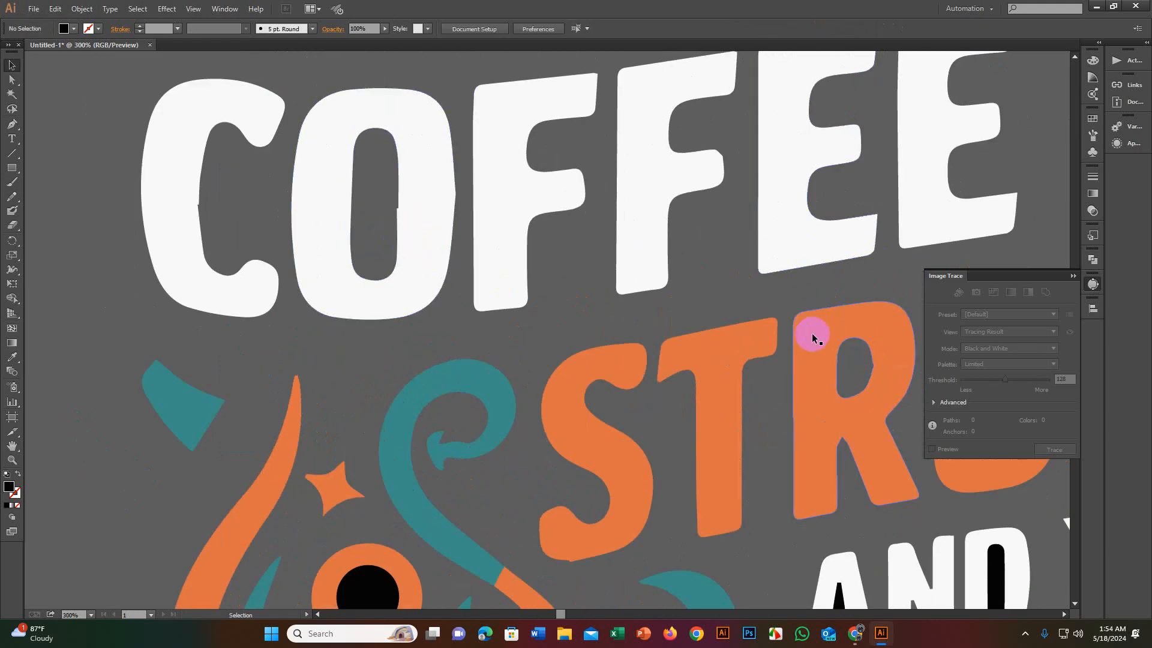
Step: Delete the black disc inside the orange ring above the coffee cup
scroll(759, 334, down, 3)
click(517, 312)
scroll(517, 312, up, 3)
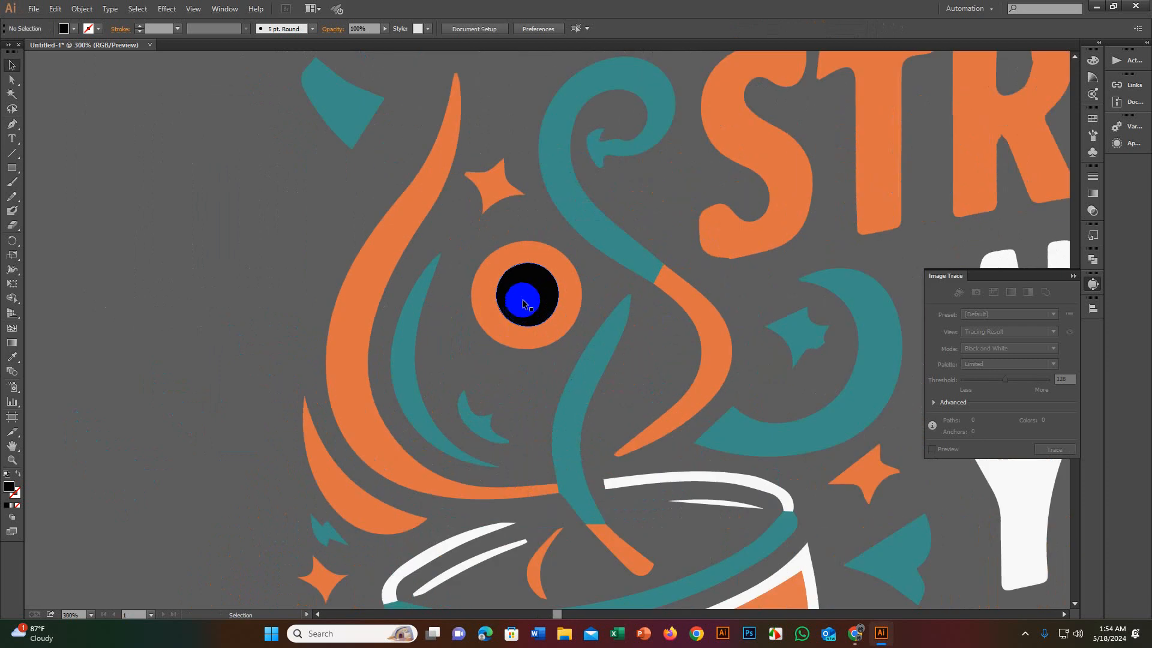
key(Delete)
scroll(637, 351, down, 4)
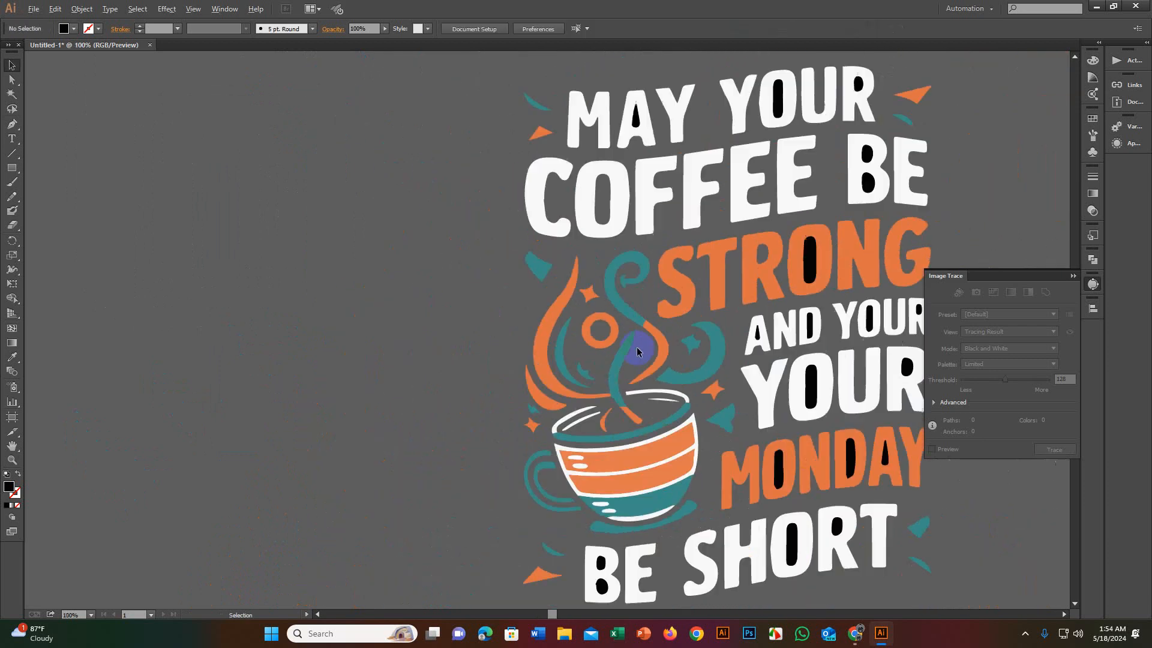
Step: Delete the black fills left inside the letters of STRONG, AND YOUR, the larger YOUR, and the B beside COFFEE
click(694, 329)
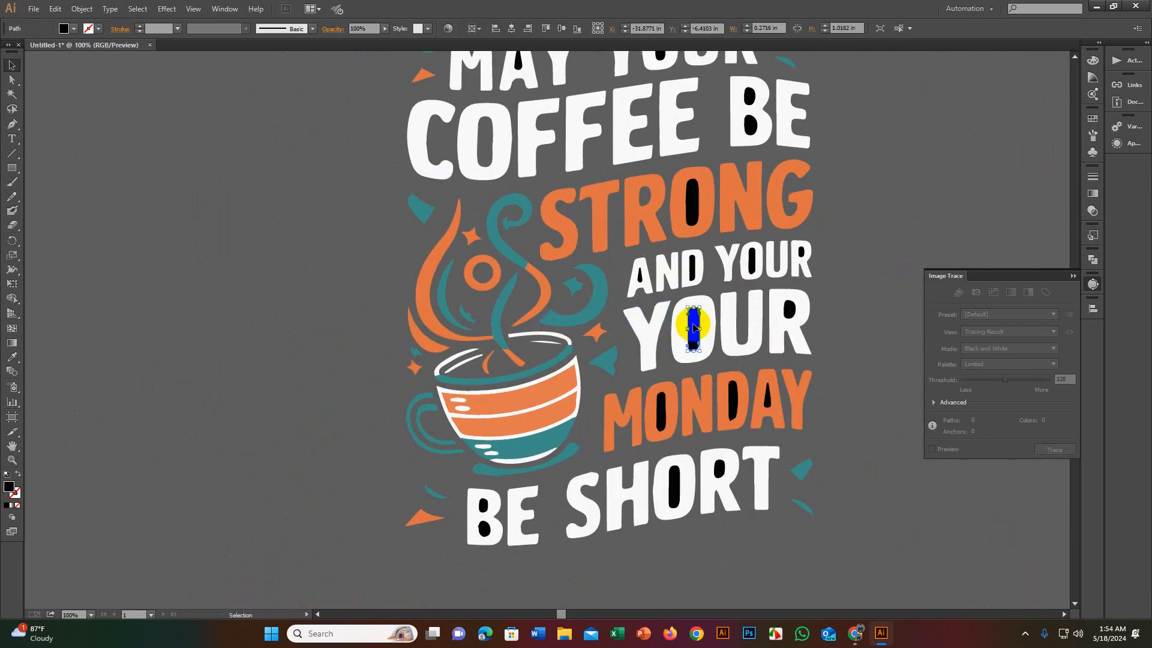
key(Delete)
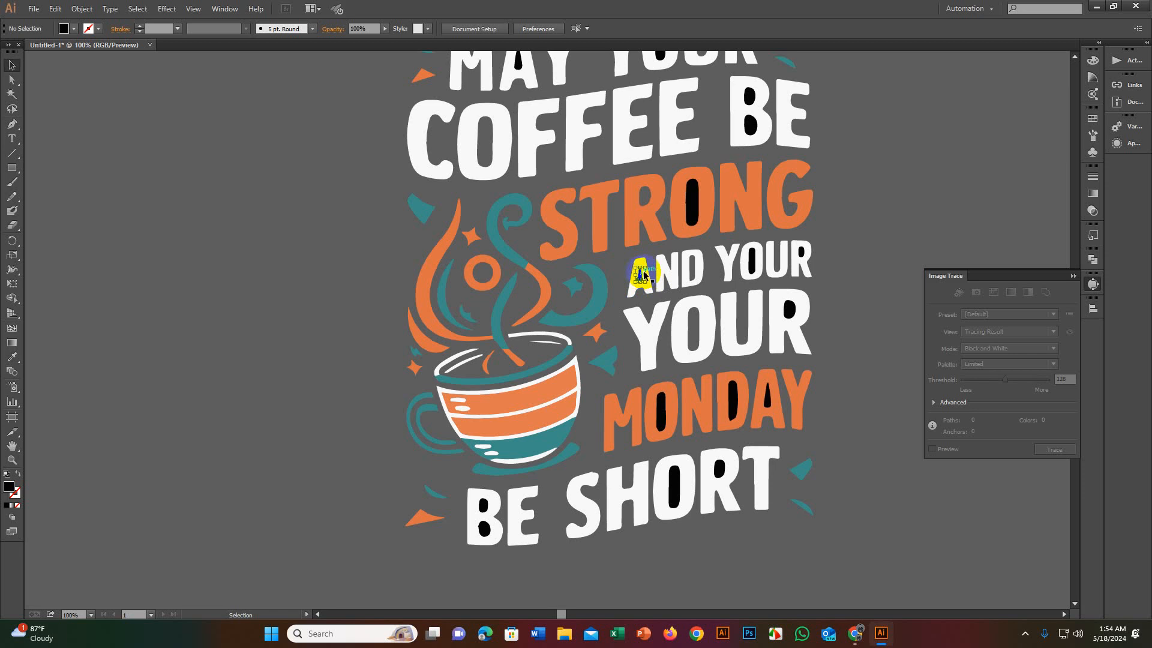
click(642, 275)
key(Delete)
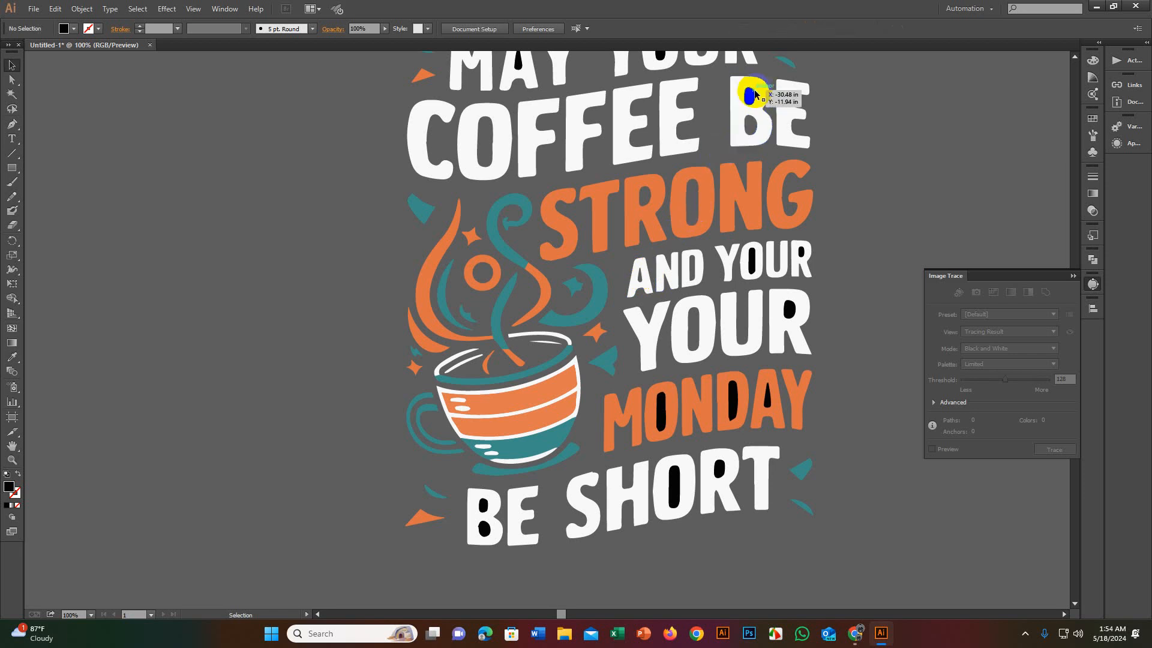
click(750, 95)
key(Delete)
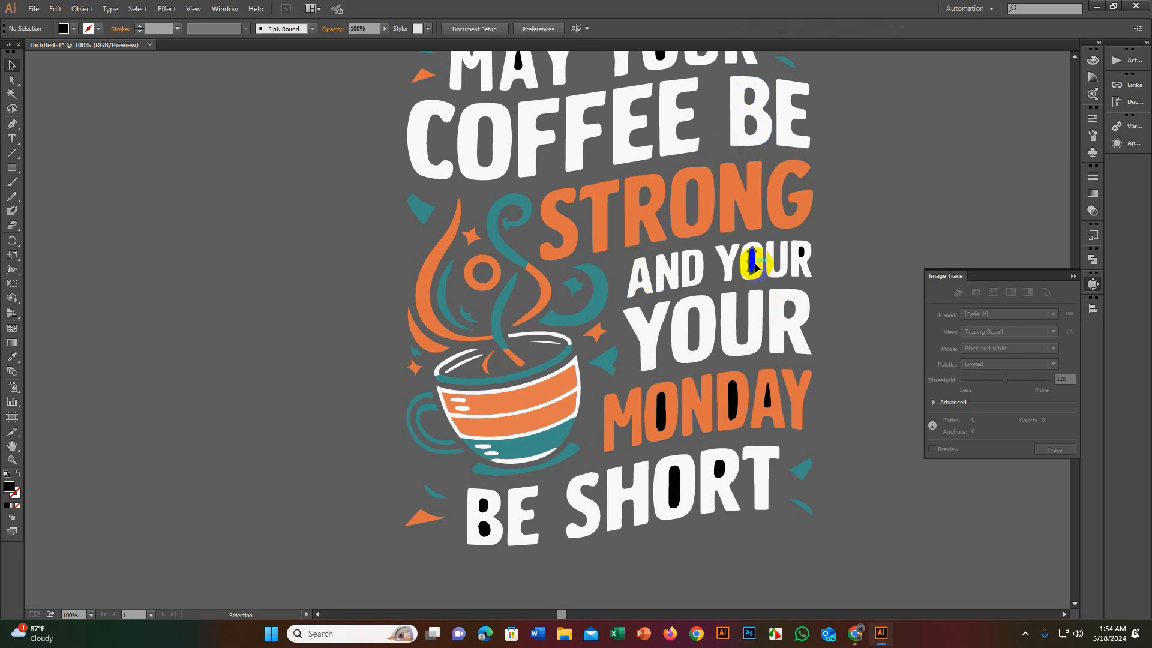
click(803, 256)
key(Delete)
Step: Delete the black fills inside the A, D and O of MONDAY
click(769, 399)
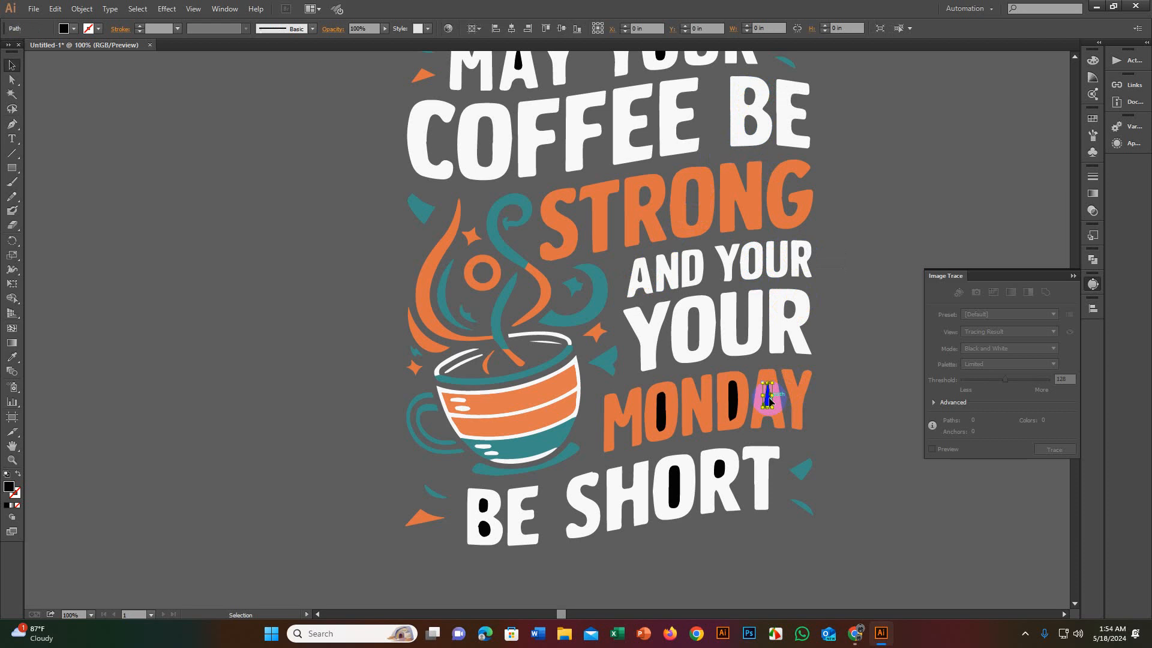
key(Delete)
click(731, 399)
key(Delete)
click(661, 413)
key(Delete)
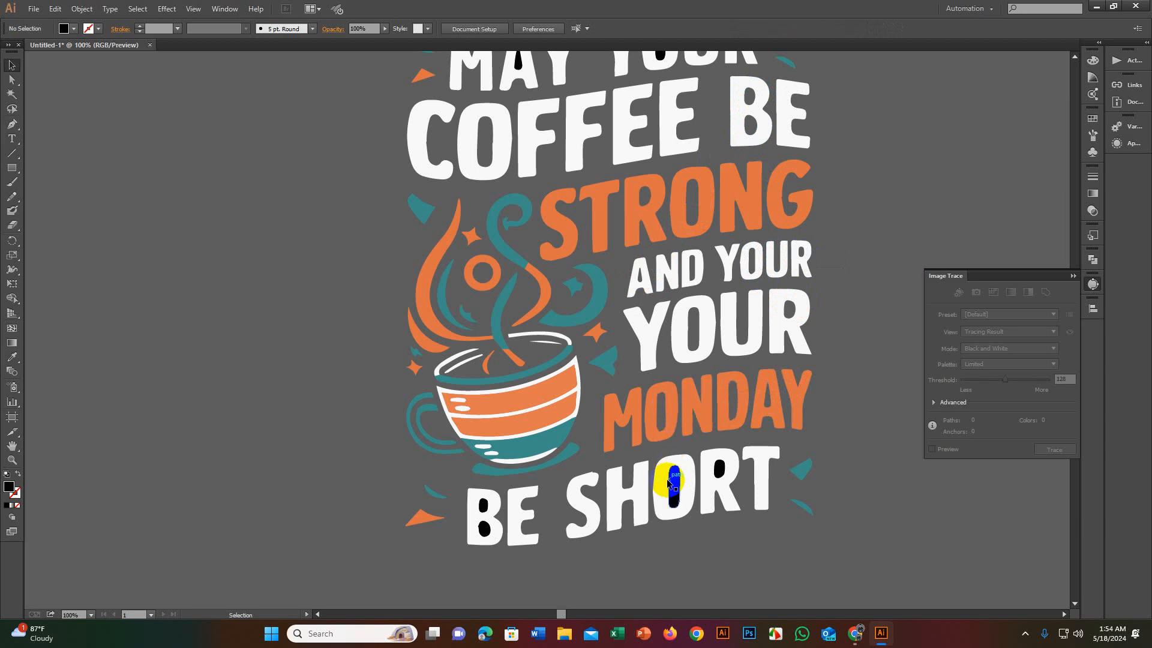
Step: Delete the black fills inside the O and R of SHORT and both openings of the B in BE SHORT
click(669, 481)
key(Delete)
click(719, 469)
key(Delete)
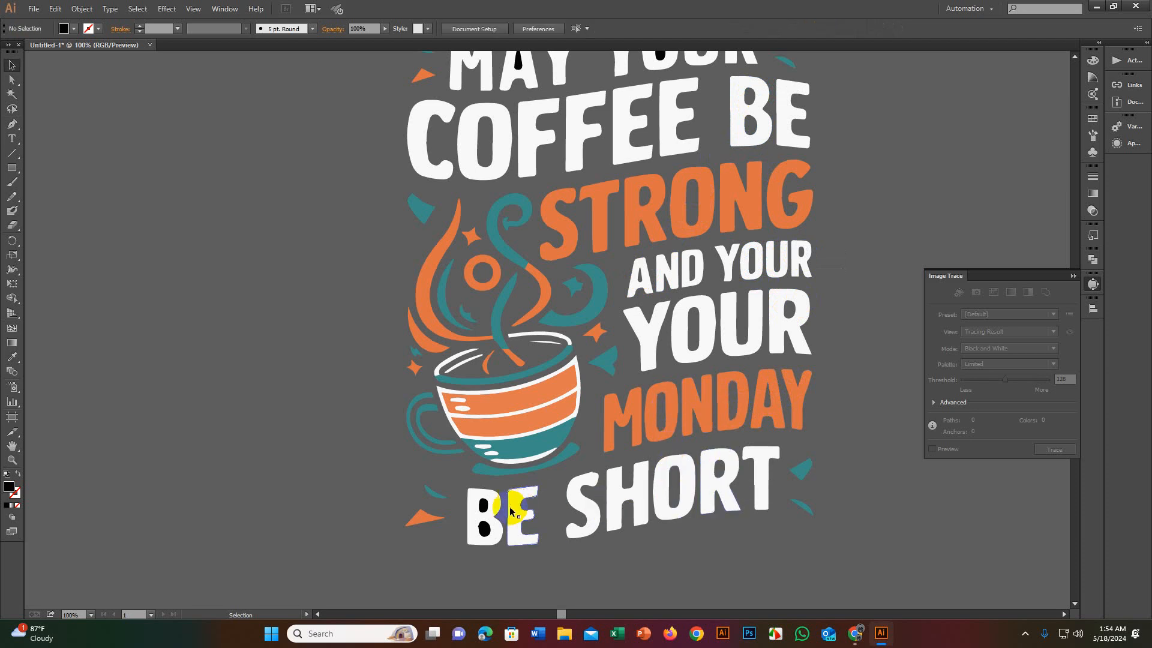
click(482, 507)
key(Delete)
click(482, 528)
key(Delete)
Step: Delete the black fills inside the A, O and R of the MAY YOUR line
scroll(537, 266, up, 2)
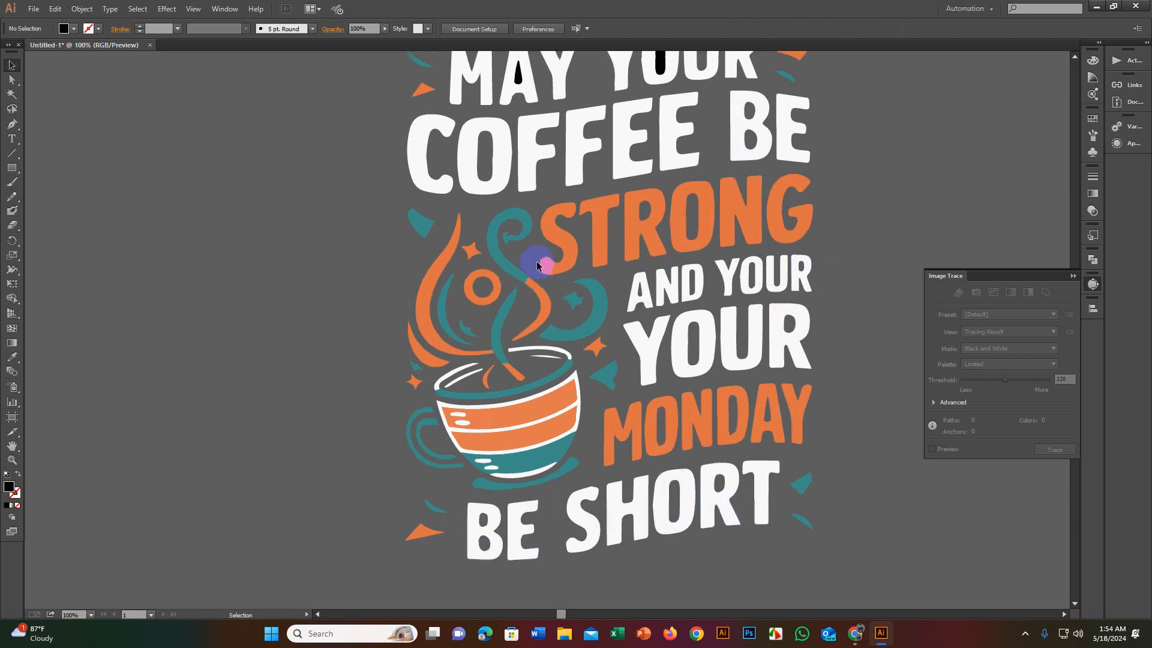
scroll(537, 265, up, 3)
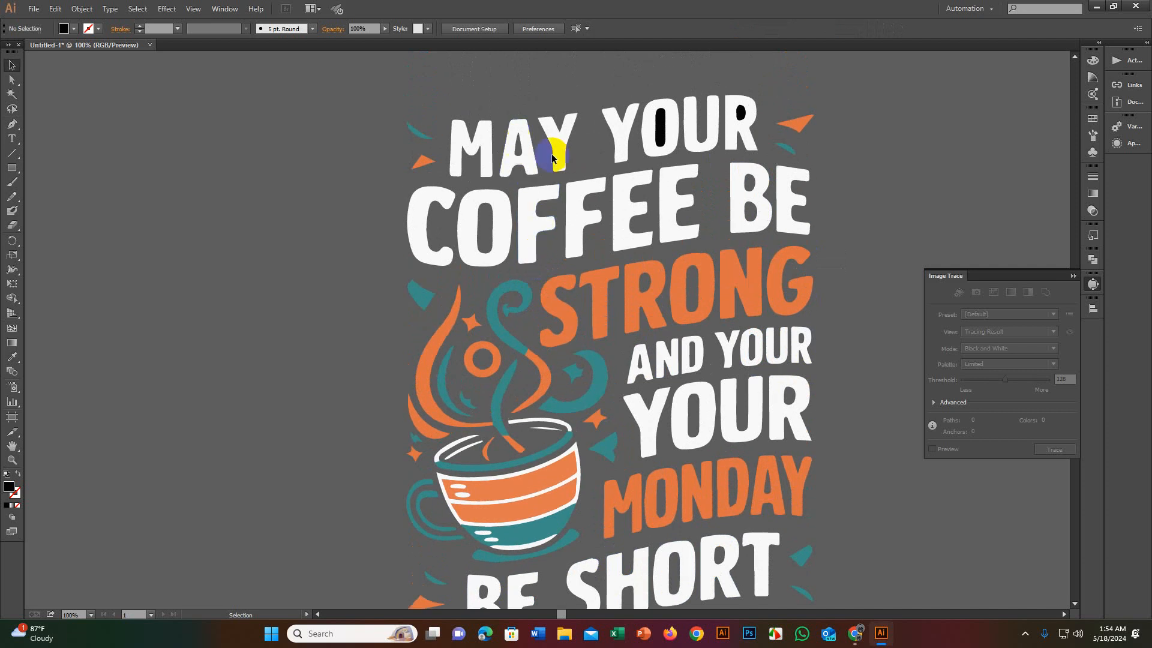
click(660, 123)
key(Delete)
click(740, 112)
key(Delete)
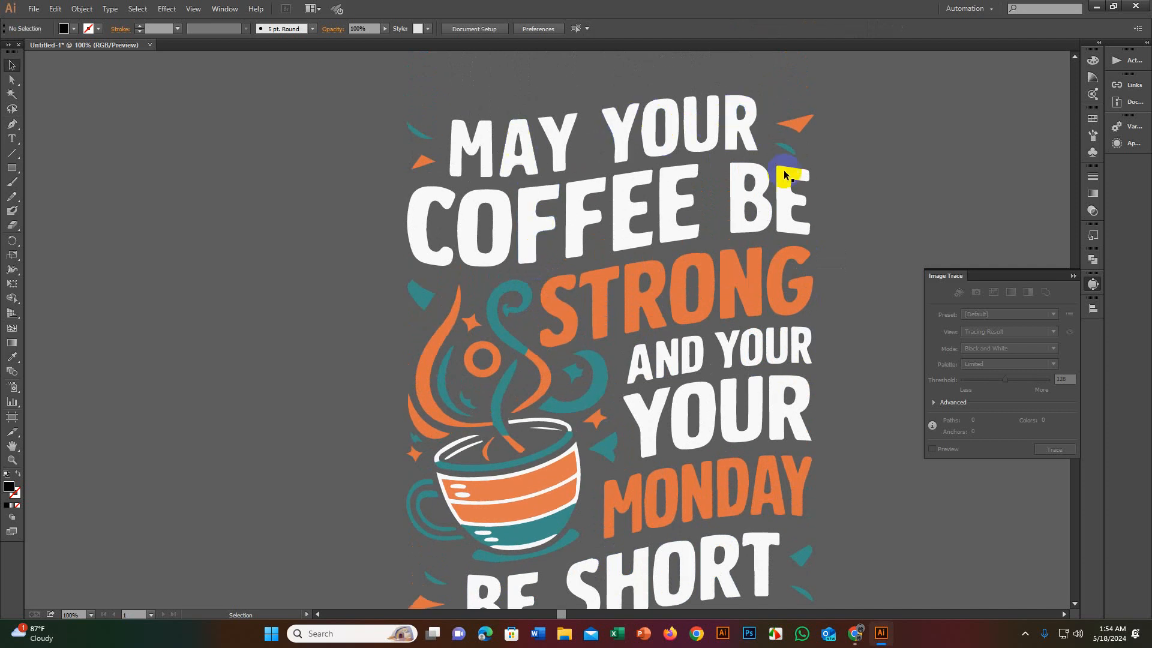
Step: Smooth the notch on the inner left edge of the G in STRONG by redrawing that edge with the Pencil tool
scroll(610, 379, up, 5)
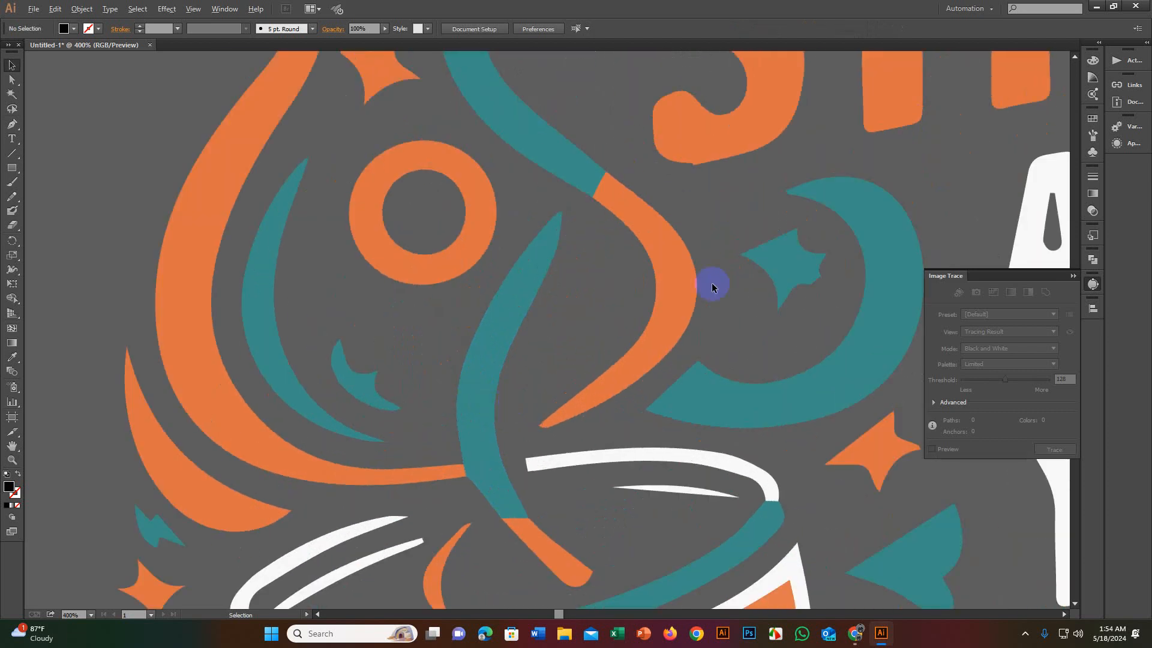
scroll(833, 249, down, 5)
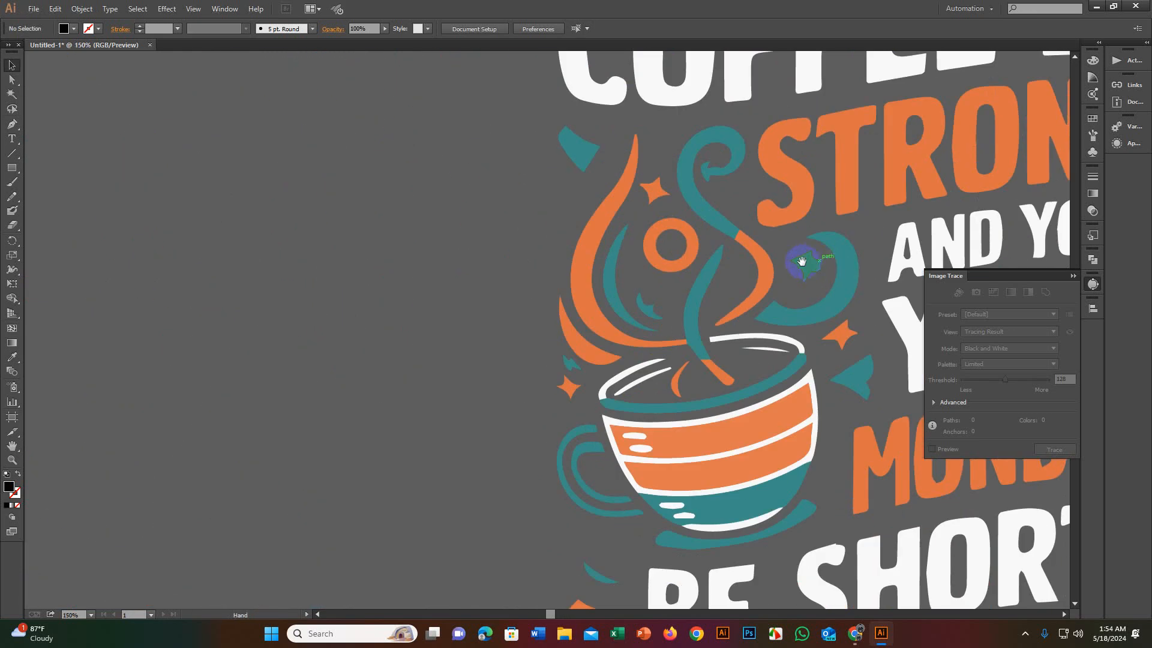
drag(790, 242, 538, 259)
scroll(804, 251, up, 8)
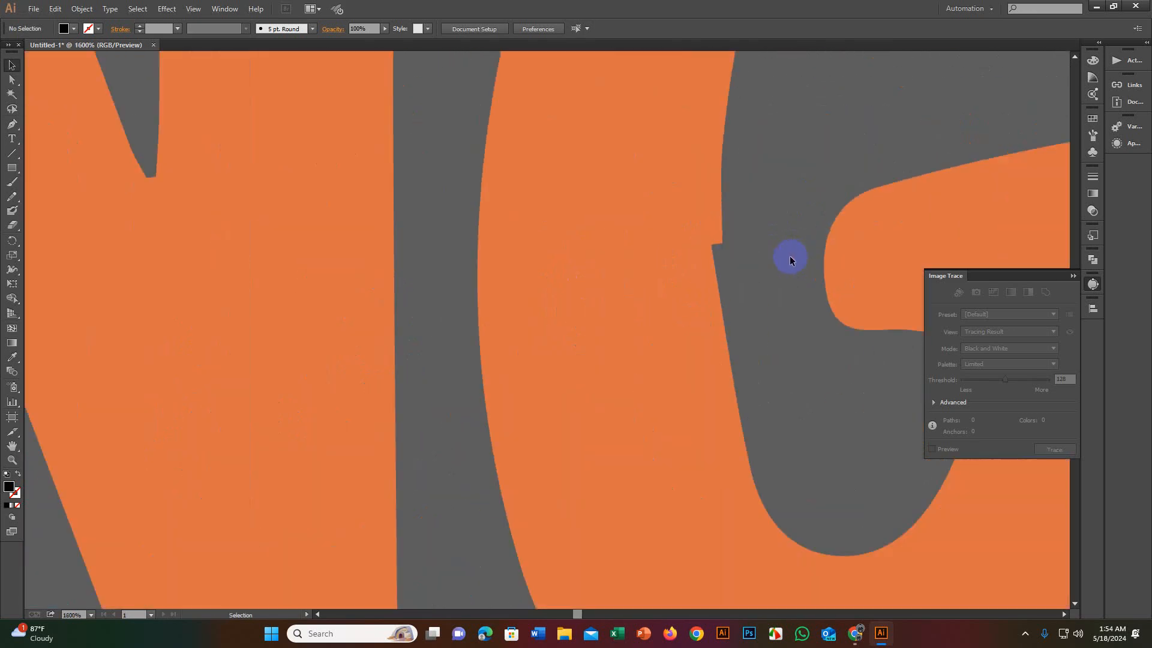
drag(748, 231, 704, 287)
scroll(700, 284, down, 2)
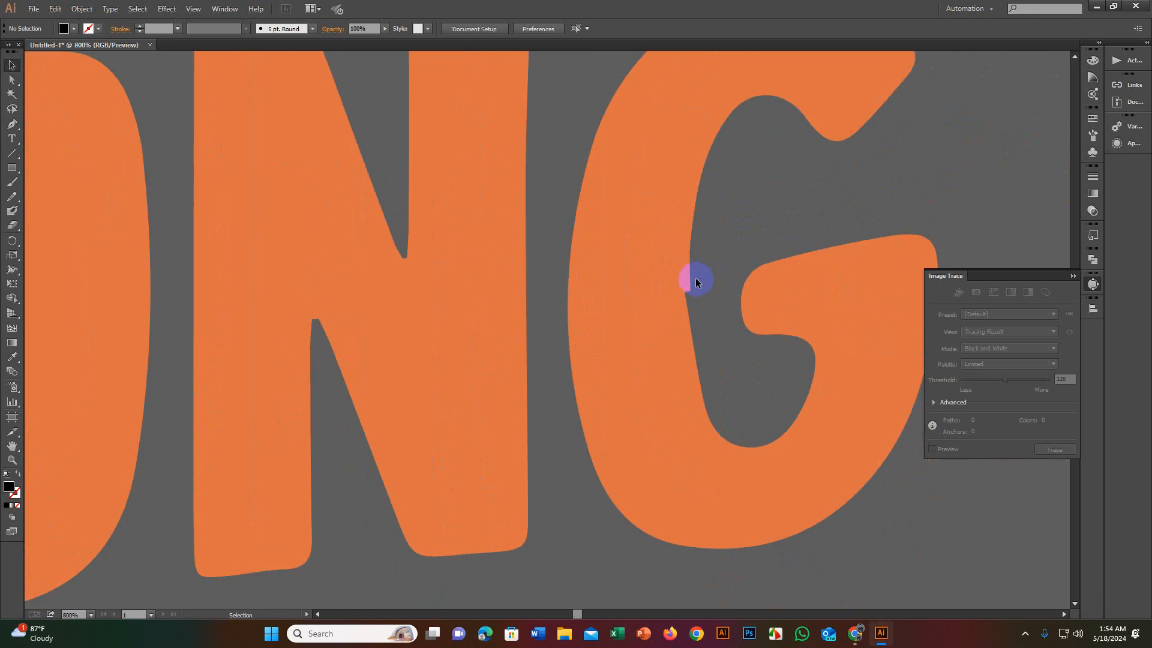
scroll(694, 279, up, 1)
scroll(694, 284, down, 1)
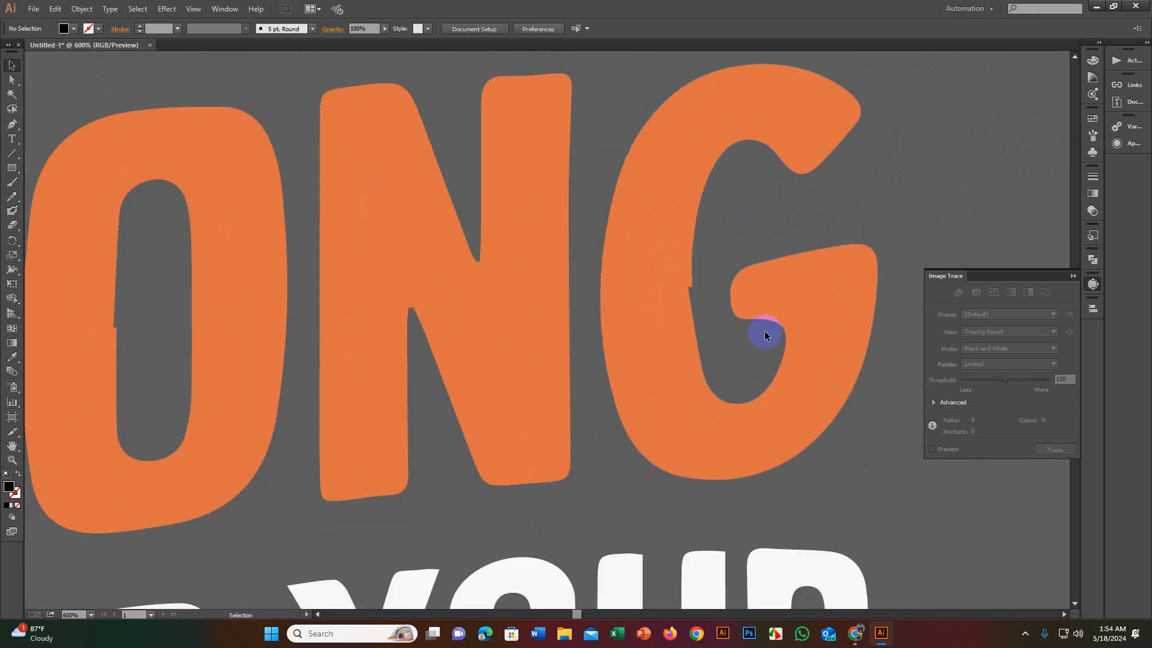
click(12, 196)
scroll(682, 294, up, 1)
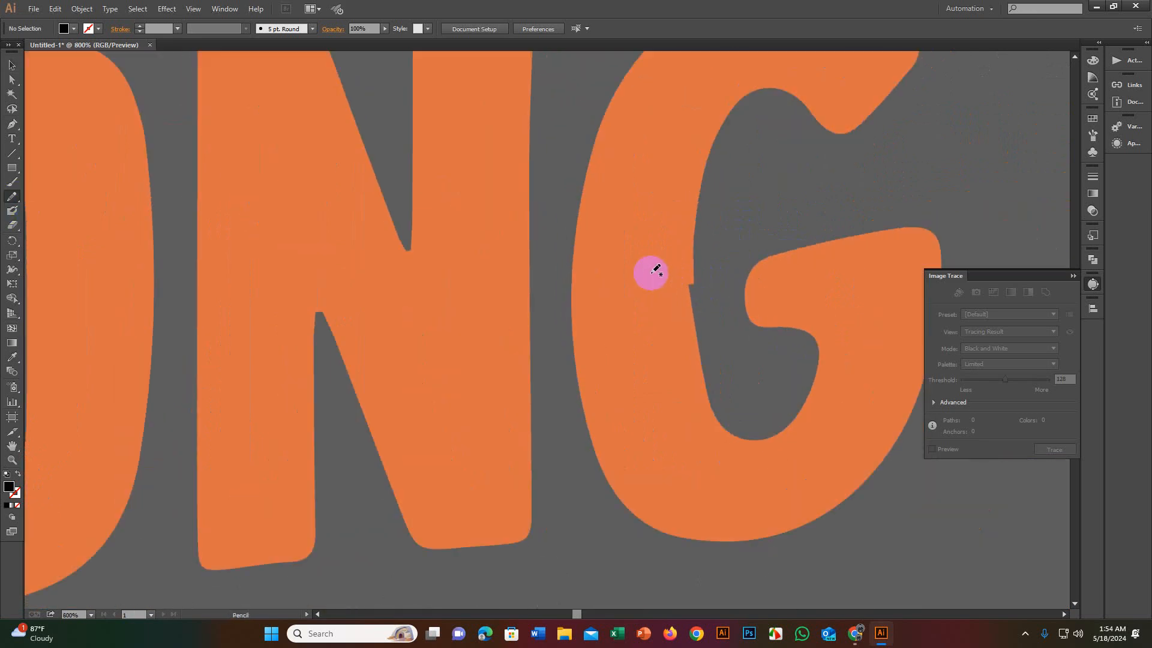
ctrl+click(678, 290)
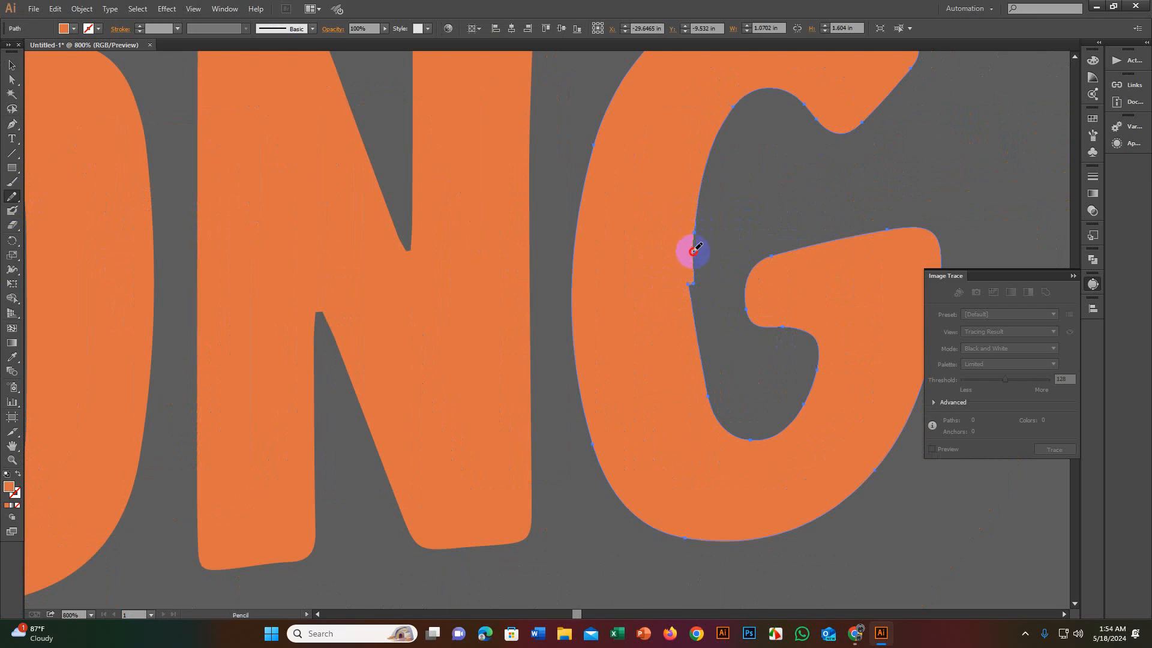
drag(689, 296, 692, 288)
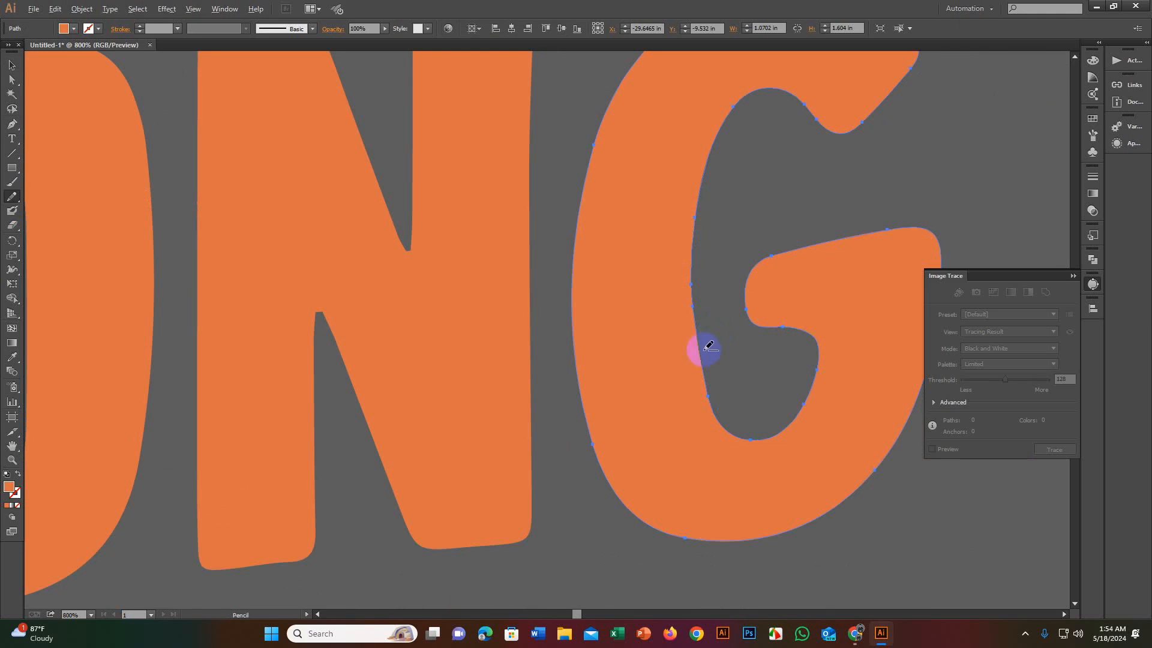
Step: Redraw the left side of the opening in the O of STRONG to remove its notch
scroll(704, 350, down, 3)
drag(522, 352, 695, 326)
scroll(571, 340, up, 2)
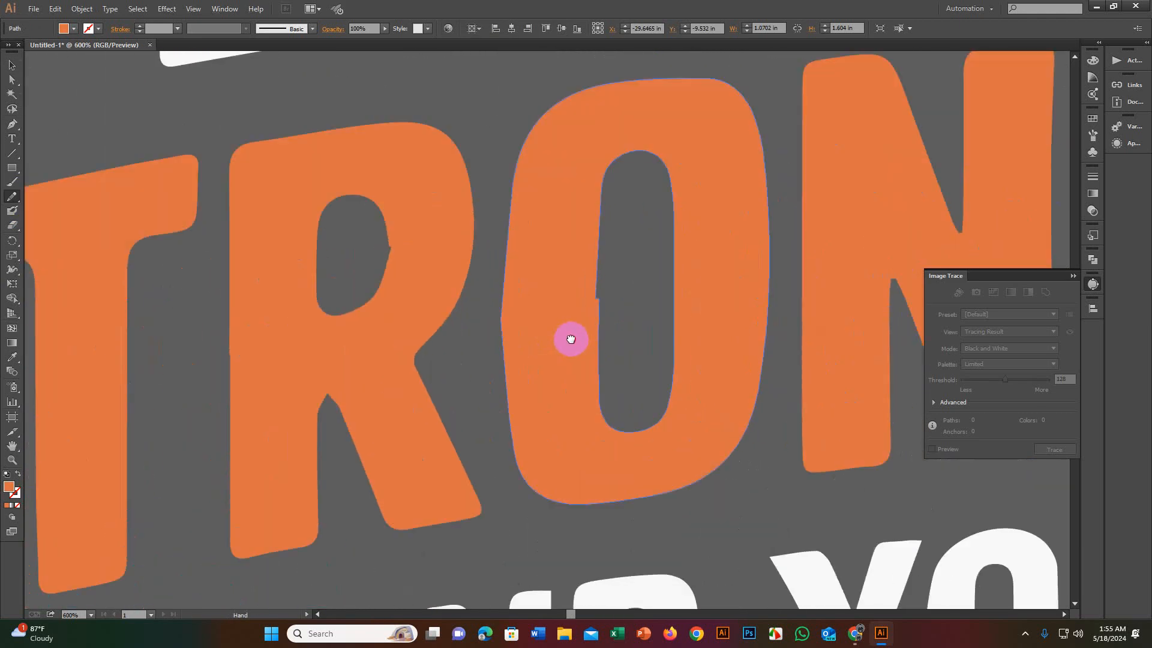
mouse_move(570, 340)
mouse_down()
mouse_move(648, 330)
mouse_move(677, 300)
mouse_move(668, 278)
mouse_move(683, 317)
mouse_move(651, 304)
mouse_move(673, 239)
mouse_move(666, 211)
mouse_move(670, 455)
mouse_up()
scroll(656, 309, up, 4)
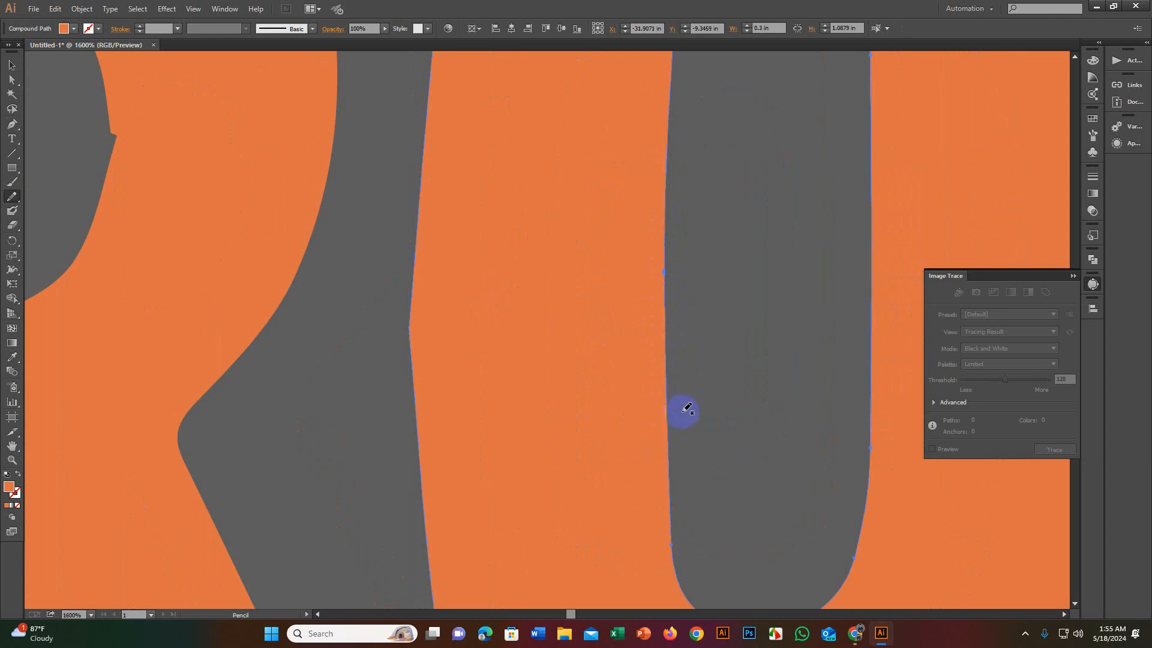
scroll(682, 407, down, 3)
scroll(610, 412, up, 2)
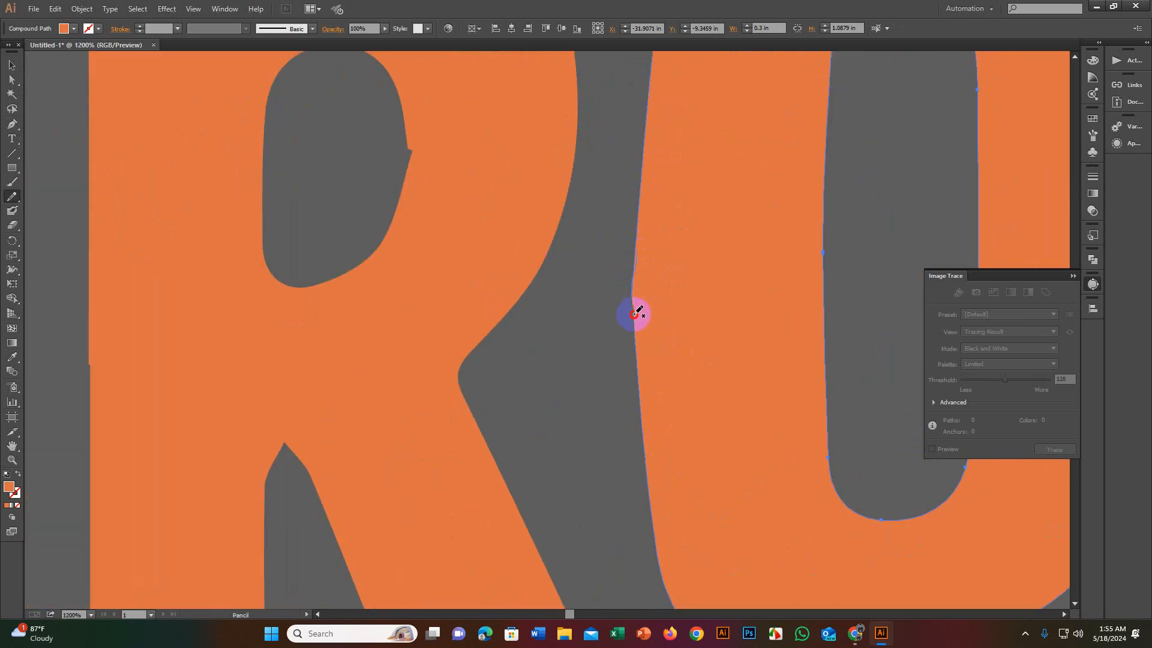
drag(633, 315, 635, 326)
scroll(641, 325, down, 4)
scroll(628, 336, up, 1)
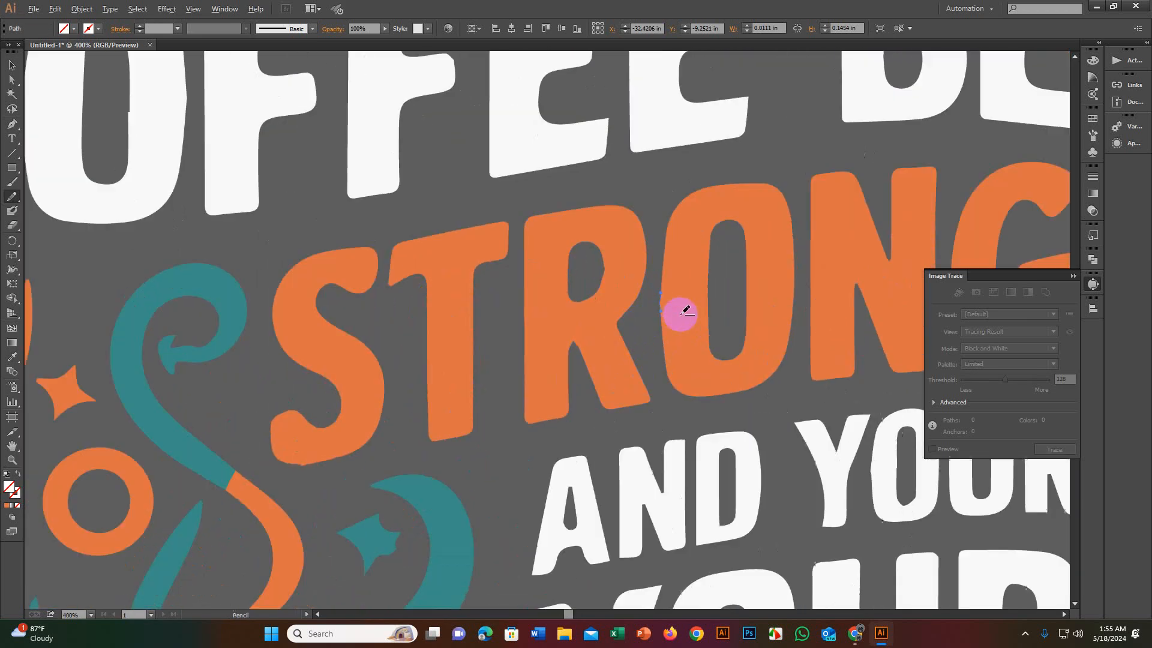
scroll(685, 311, up, 1)
right_click(680, 314)
click(696, 322)
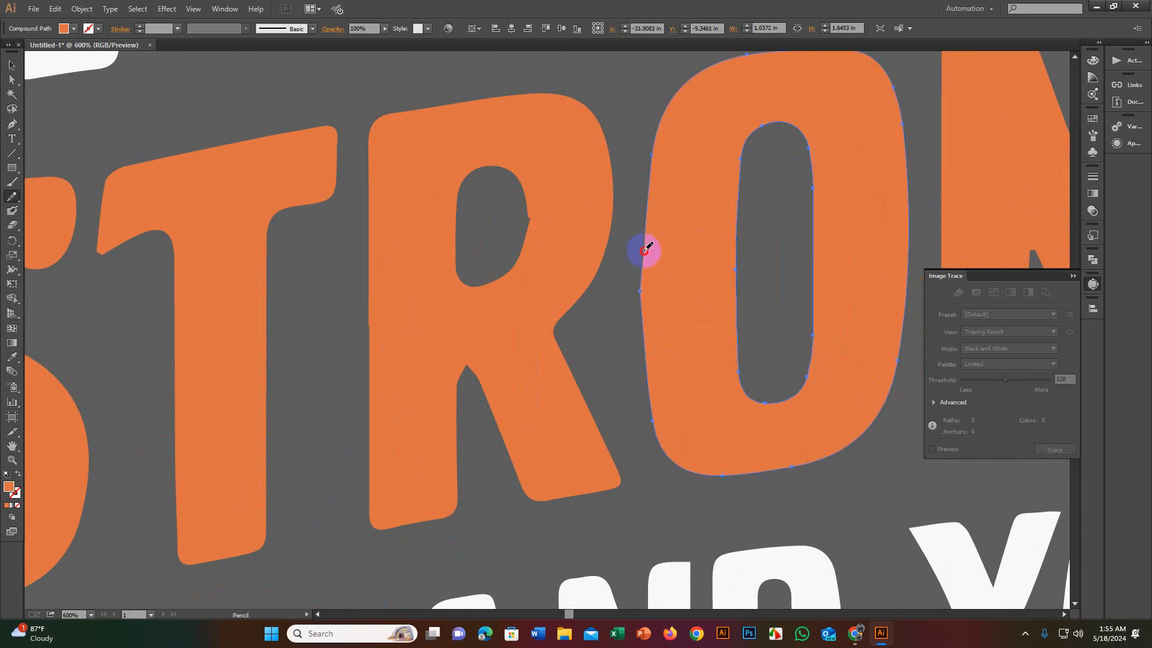
Step: Smooth the pointed outer left edge of the O and the notch in the R's opening in STRONG
mouse_move(643, 316)
mouse_down()
mouse_move(652, 345)
mouse_move(642, 284)
mouse_up()
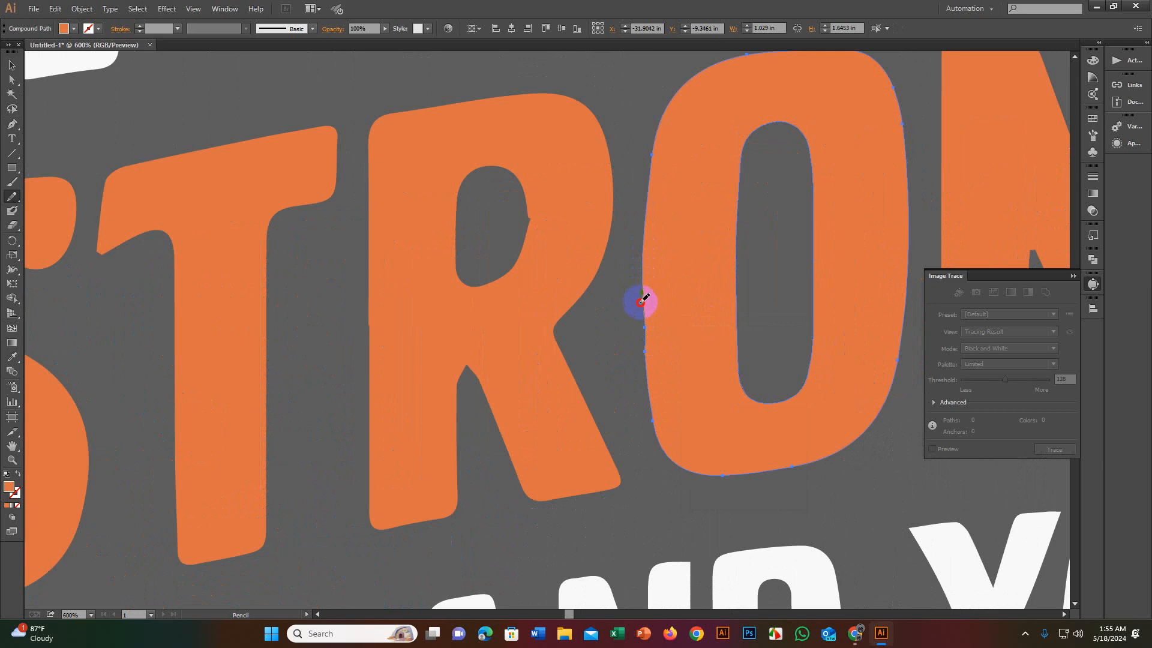
drag(646, 351, 643, 291)
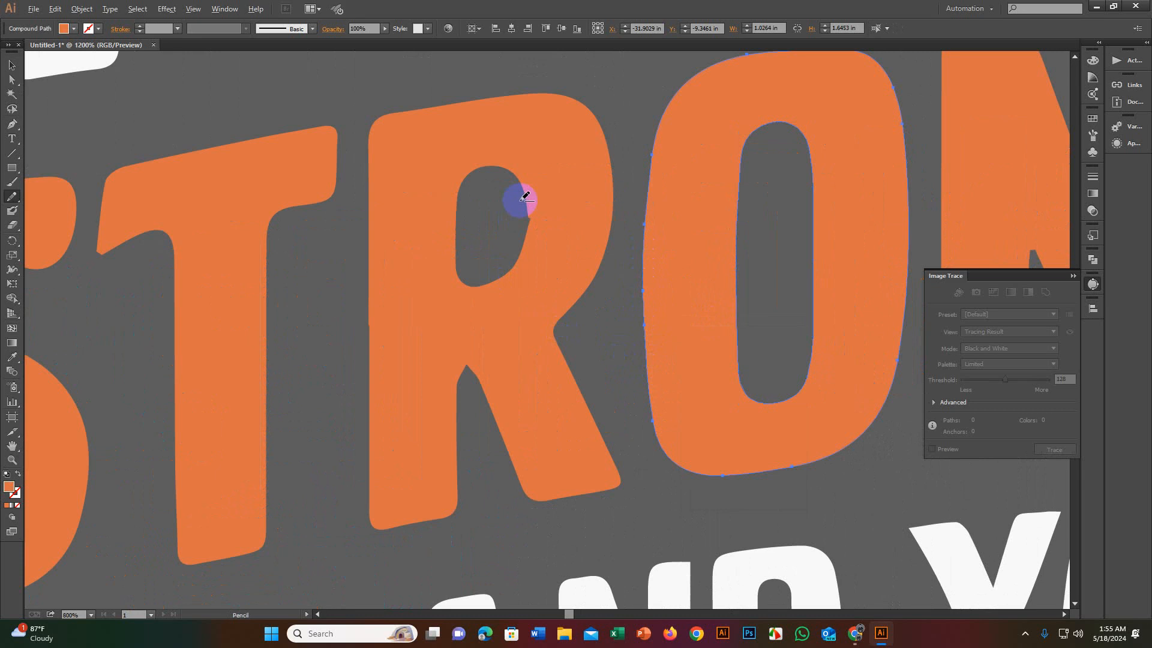
scroll(519, 198, up, 4)
ctrl+click(632, 298)
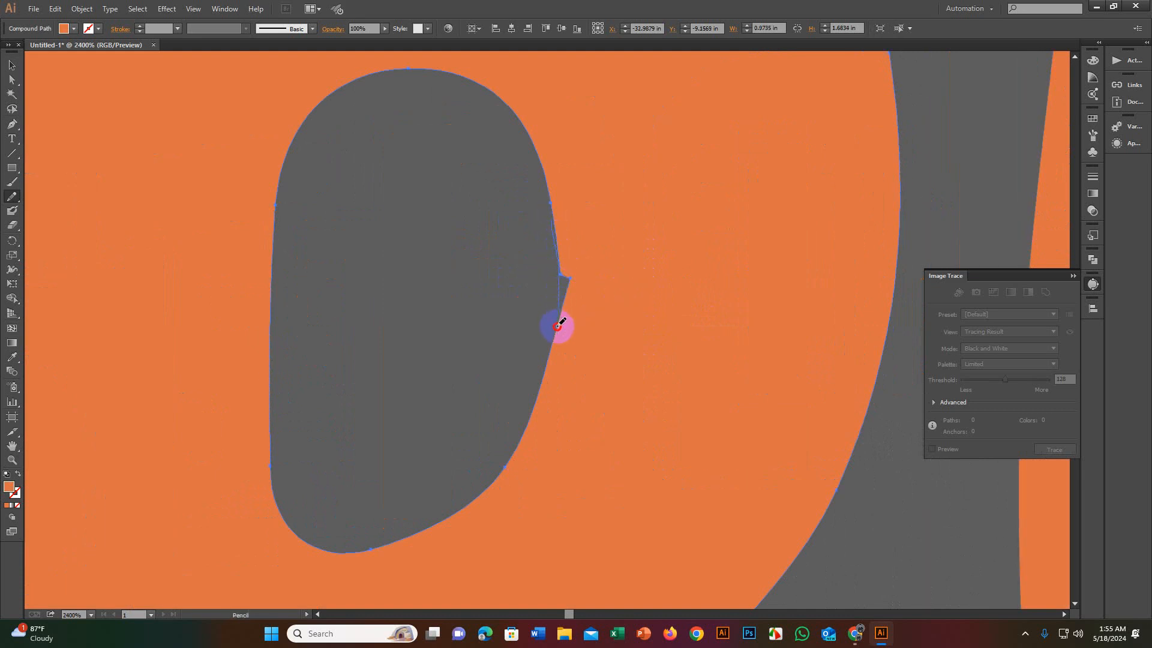
drag(558, 326, 562, 330)
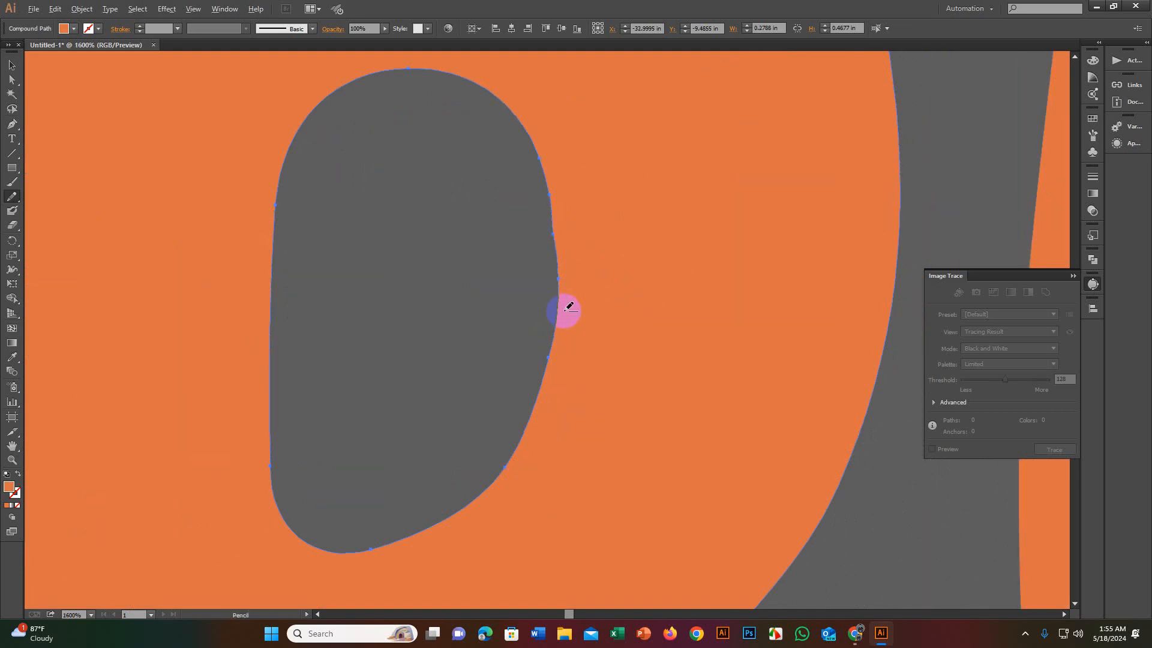
Step: Redraw the lower edge of the S in STRONG to smooth out its notch
scroll(564, 310, down, 6)
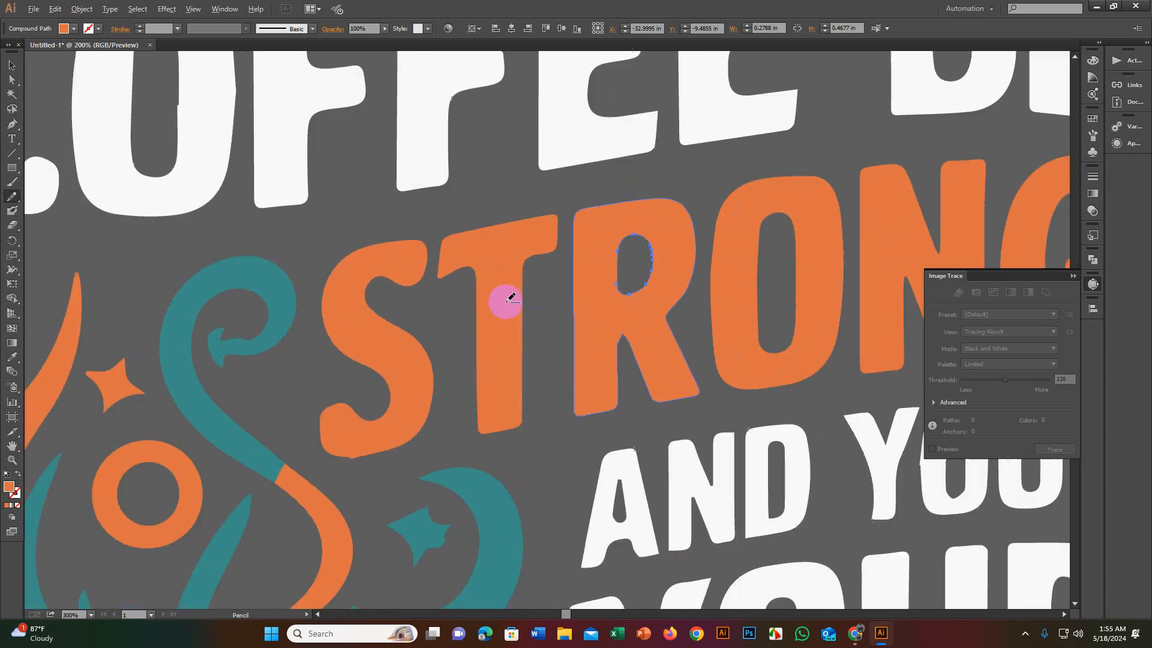
drag(486, 327, 686, 241)
scroll(618, 304, up, 4)
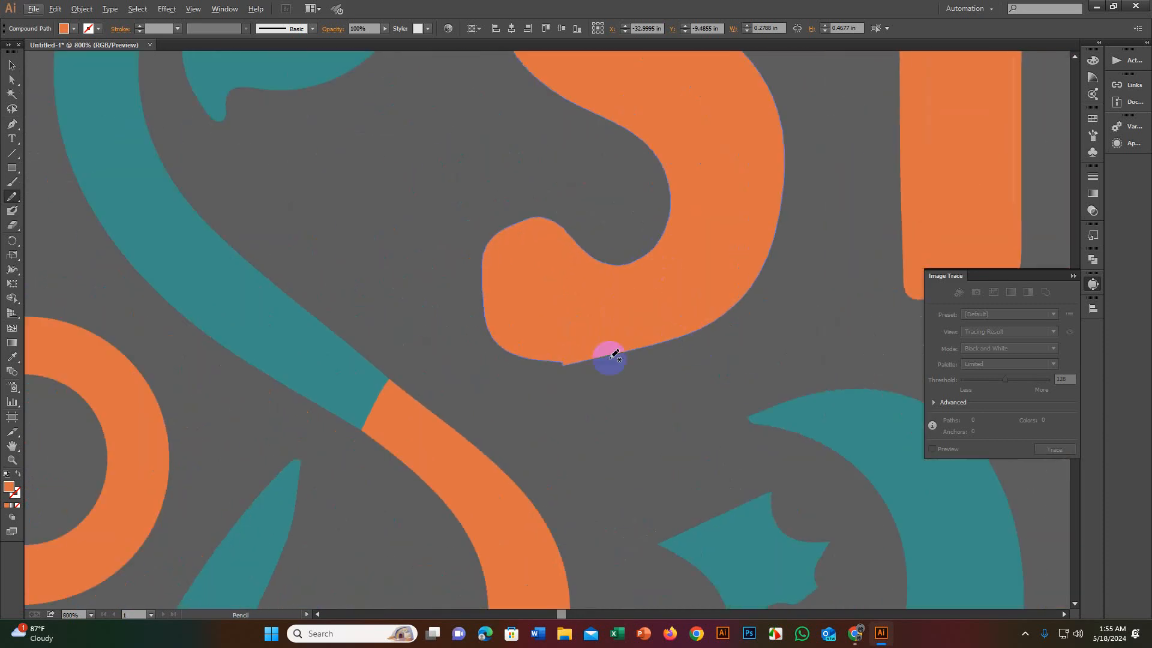
mouse_move(615, 355)
mouse_down()
mouse_move(528, 353)
mouse_move(599, 355)
mouse_move(722, 307)
mouse_up()
Step: Smooth the notch on the outer left edge of the O in the AND YOUR line with the Pencil tool
scroll(602, 345, down, 4)
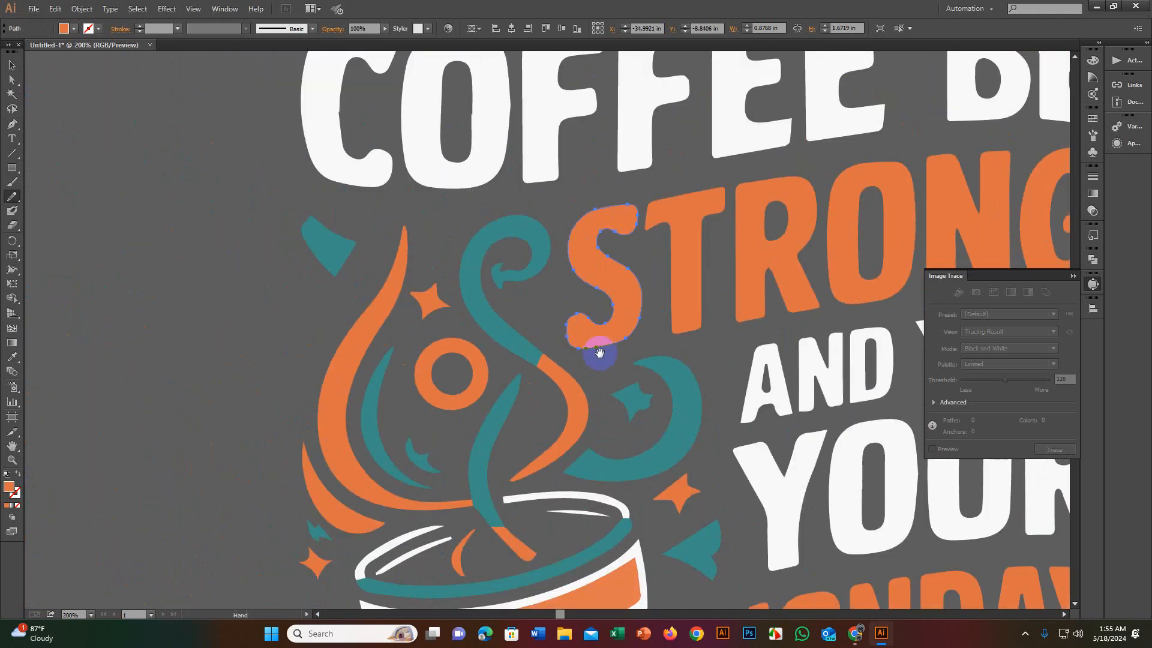
drag(597, 352, 493, 283)
scroll(622, 257, down, 2)
drag(856, 283, 625, 270)
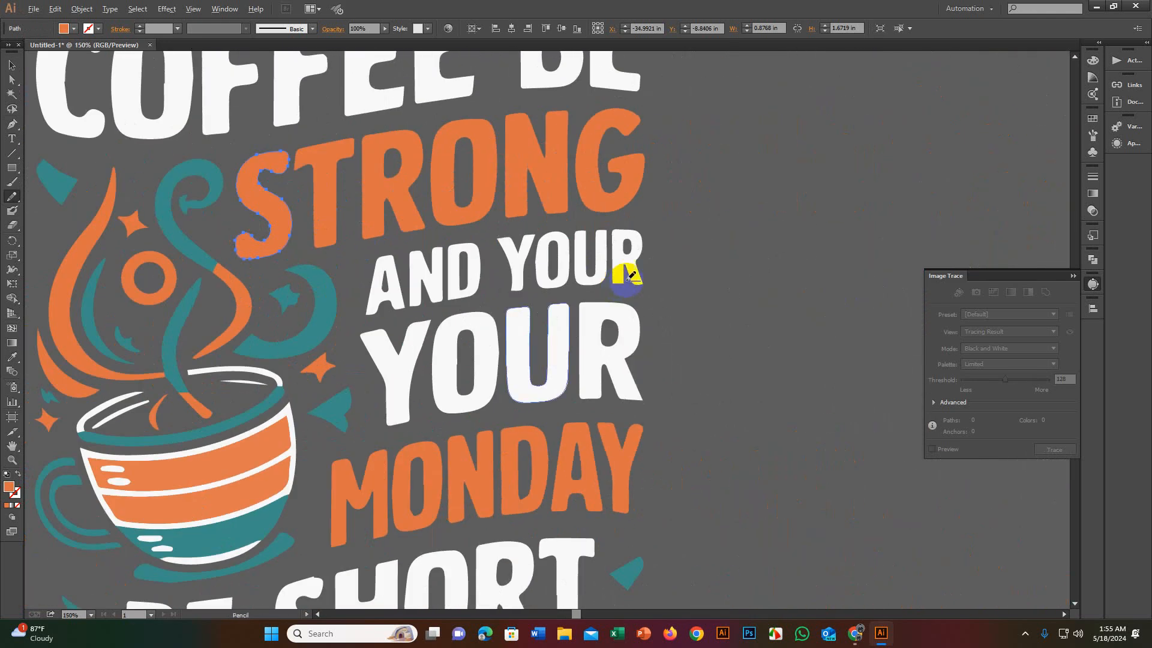
scroll(609, 278, up, 8)
scroll(592, 282, down, 3)
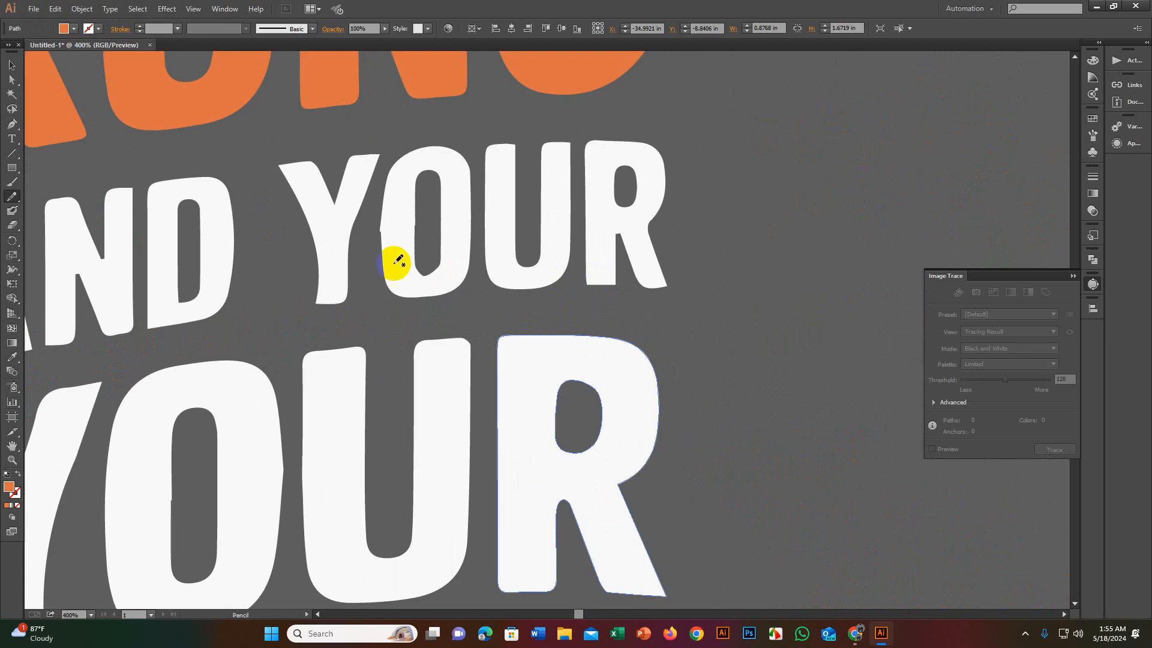
scroll(389, 243, up, 4)
mouse_move(357, 207)
mouse_down()
mouse_move(546, 315)
mouse_move(567, 300)
mouse_move(572, 232)
mouse_move(573, 327)
mouse_up()
scroll(570, 299, up, 2)
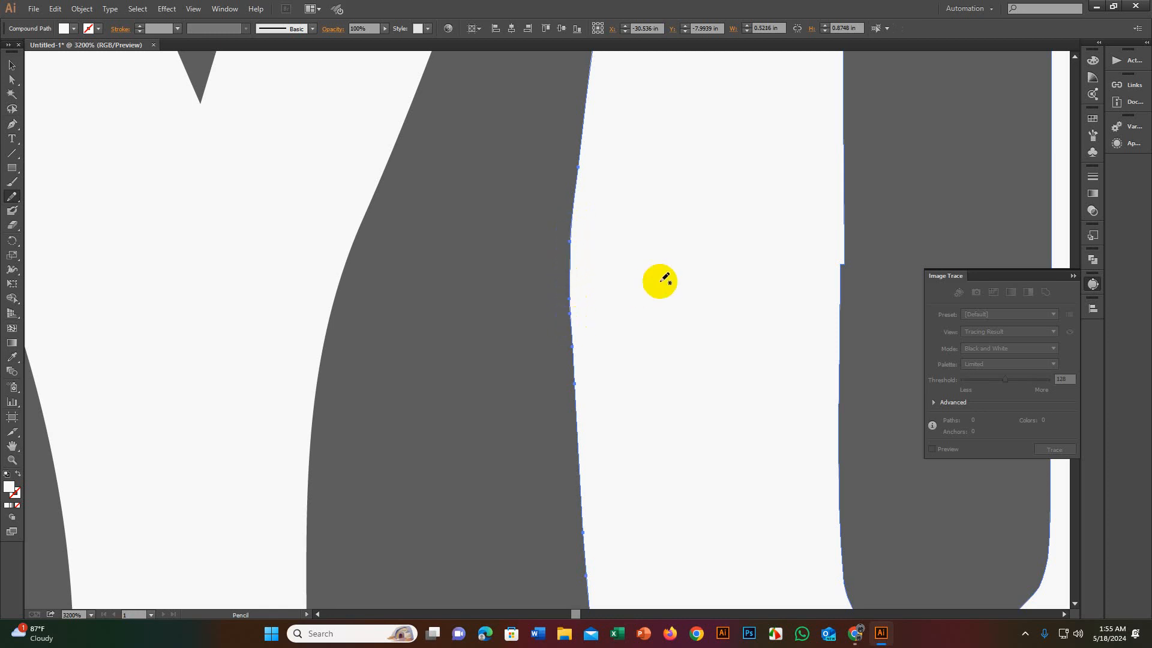
Step: Smooth the left side of the O's opening in AND YOUR and round off its pointed lower end
scroll(651, 334, down, 2)
ctrl+click(745, 293)
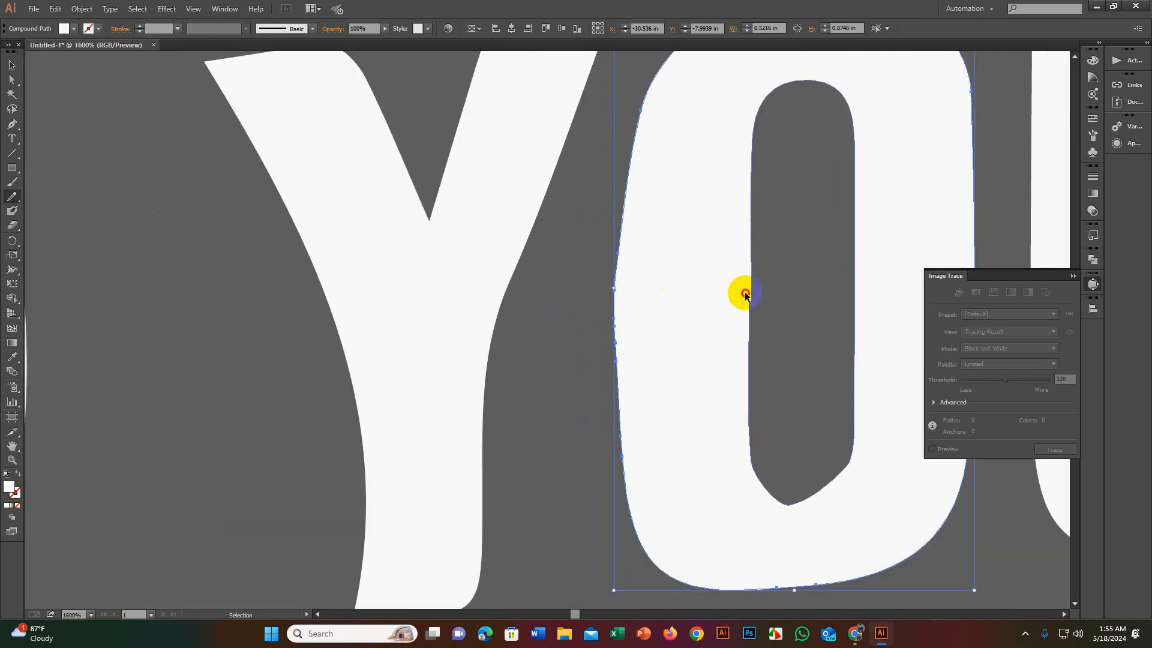
mouse_move(750, 276)
mouse_down()
mouse_move(741, 452)
mouse_move(790, 499)
mouse_move(831, 460)
mouse_up()
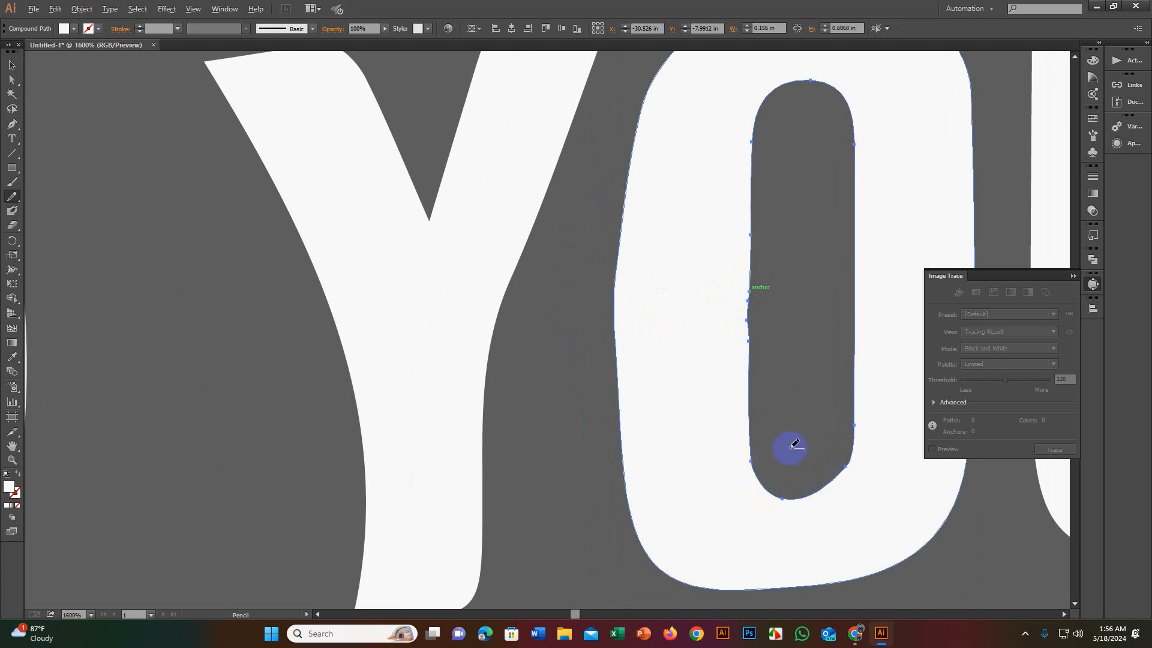
Step: Examine the letter edges in AND YOUR, the larger YOUR and MONDAY for remaining notches and rough spots
scroll(791, 448, down, 3)
drag(674, 442, 830, 383)
drag(511, 456, 800, 358)
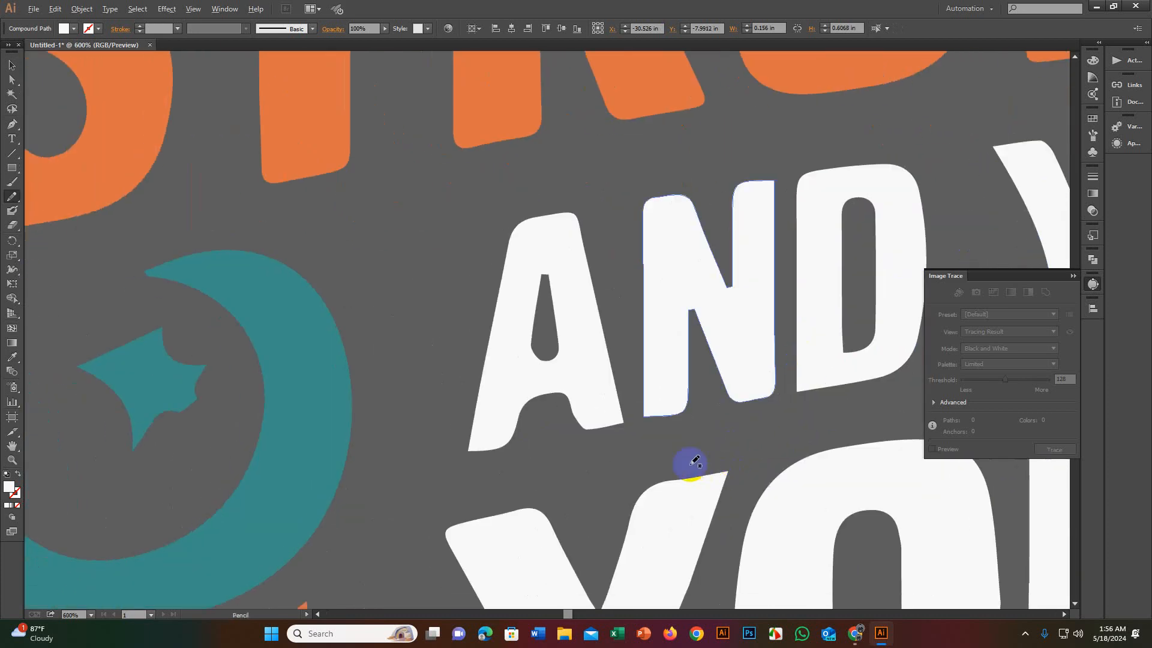
scroll(532, 318, up, 3)
scroll(630, 398, down, 4)
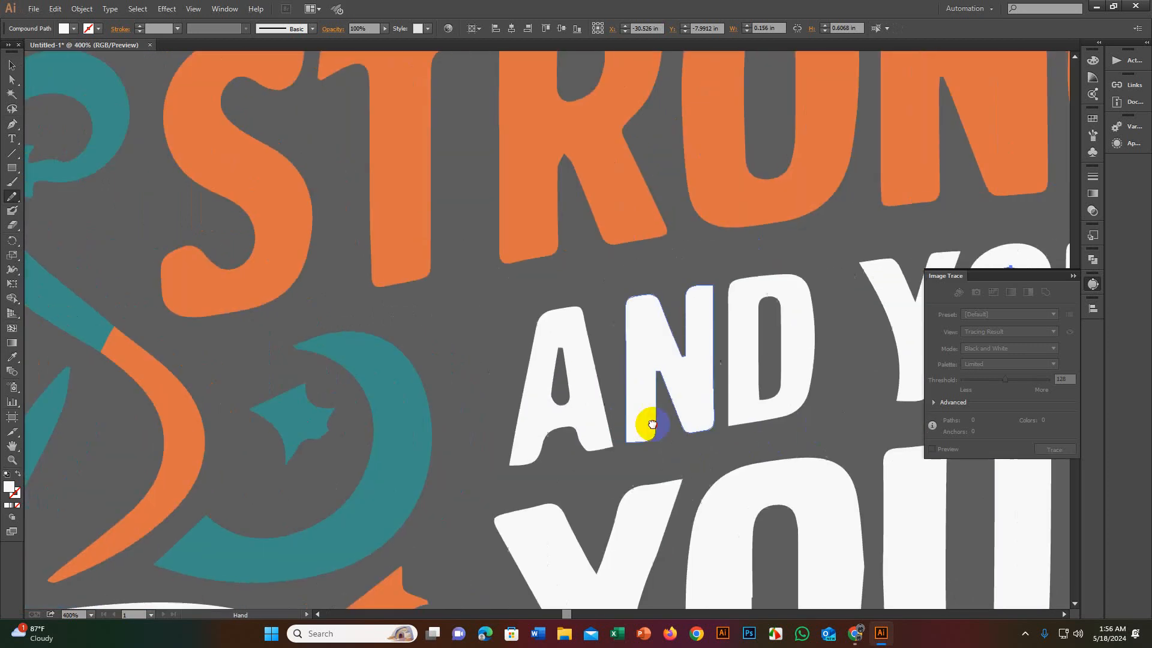
drag(652, 424, 258, 359)
drag(731, 334, 629, 321)
scroll(678, 285, up, 2)
drag(615, 363, 692, 346)
scroll(689, 344, down, 3)
drag(649, 425, 833, 139)
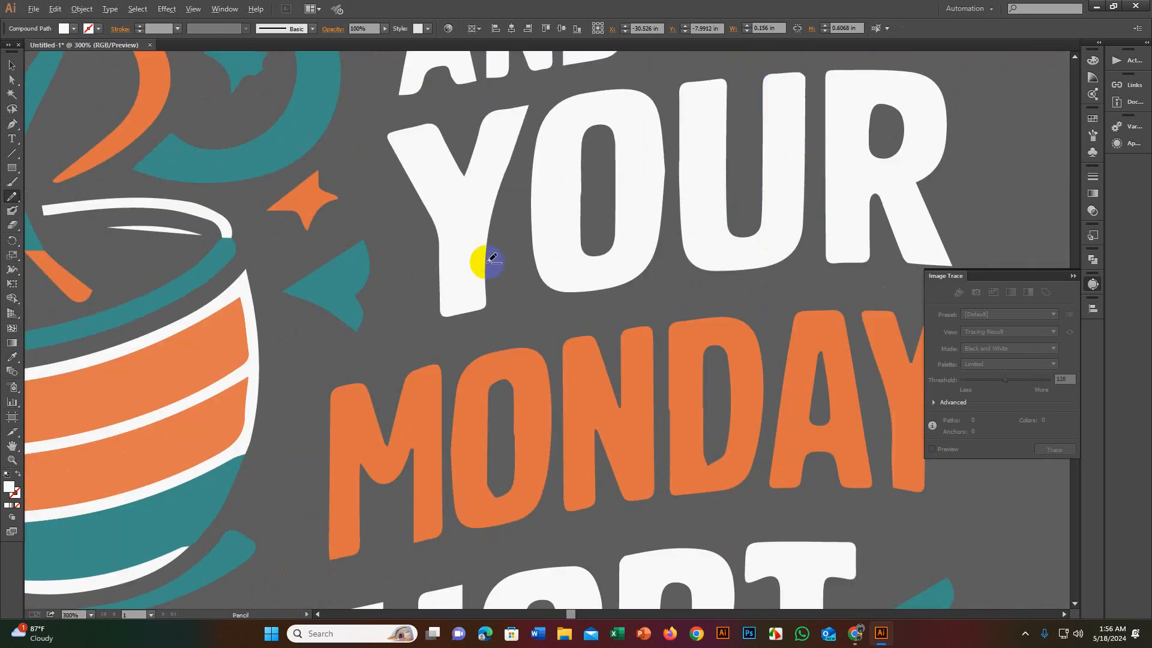
scroll(485, 260, up, 4)
scroll(442, 279, down, 2)
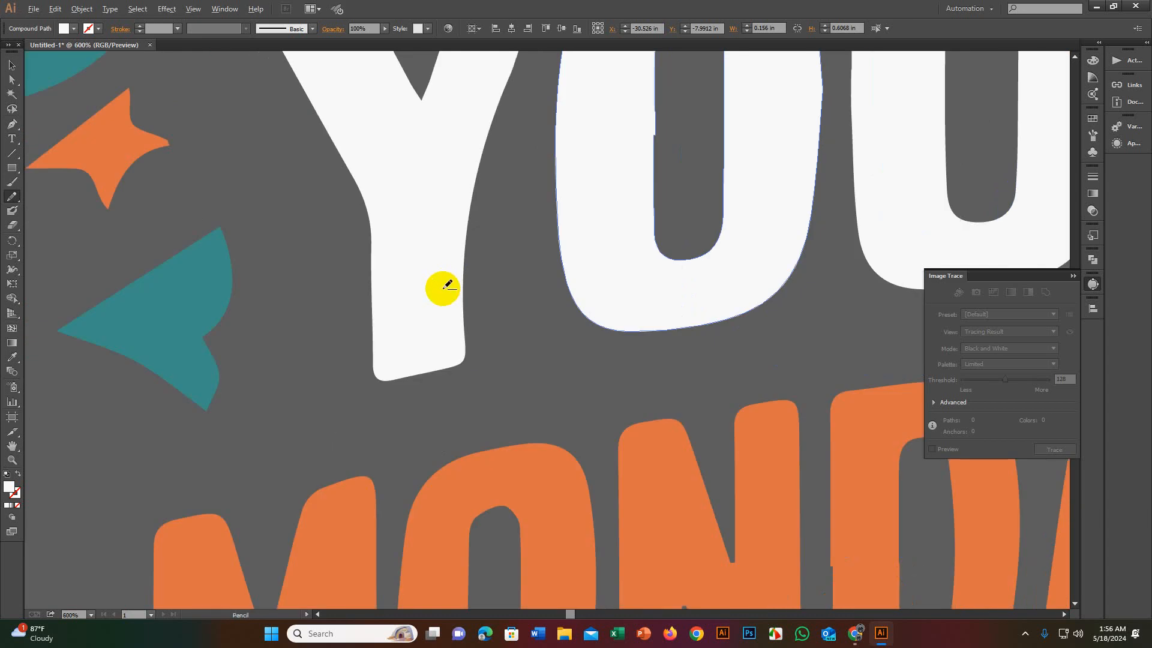
scroll(442, 288, down, 2)
scroll(443, 288, up, 5)
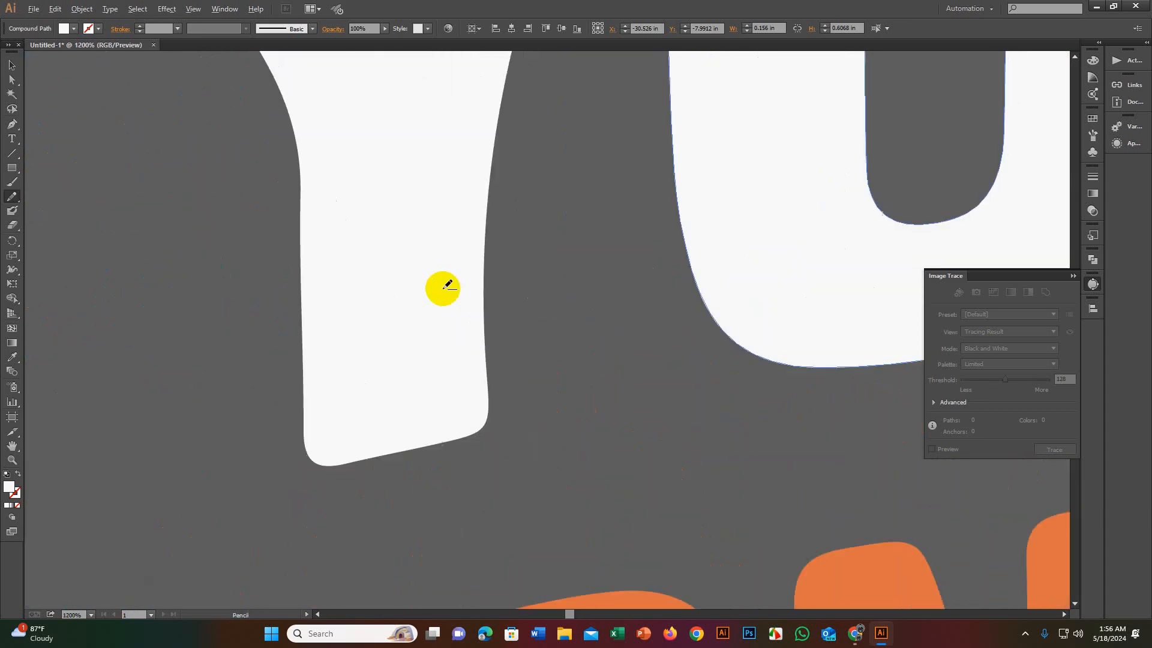
scroll(443, 289, down, 5)
scroll(442, 288, up, 3)
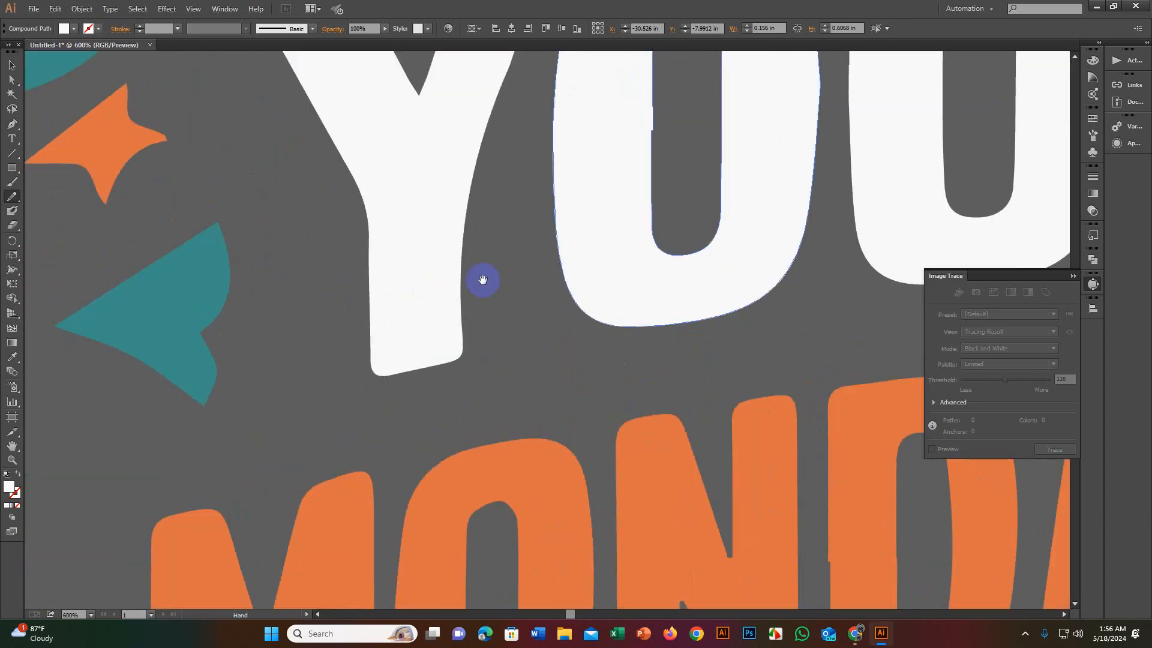
Step: Redraw the left side of the opening in the larger YOUR's O with the Pencil tool to remove its notch
drag(480, 278, 383, 334)
scroll(514, 278, up, 4)
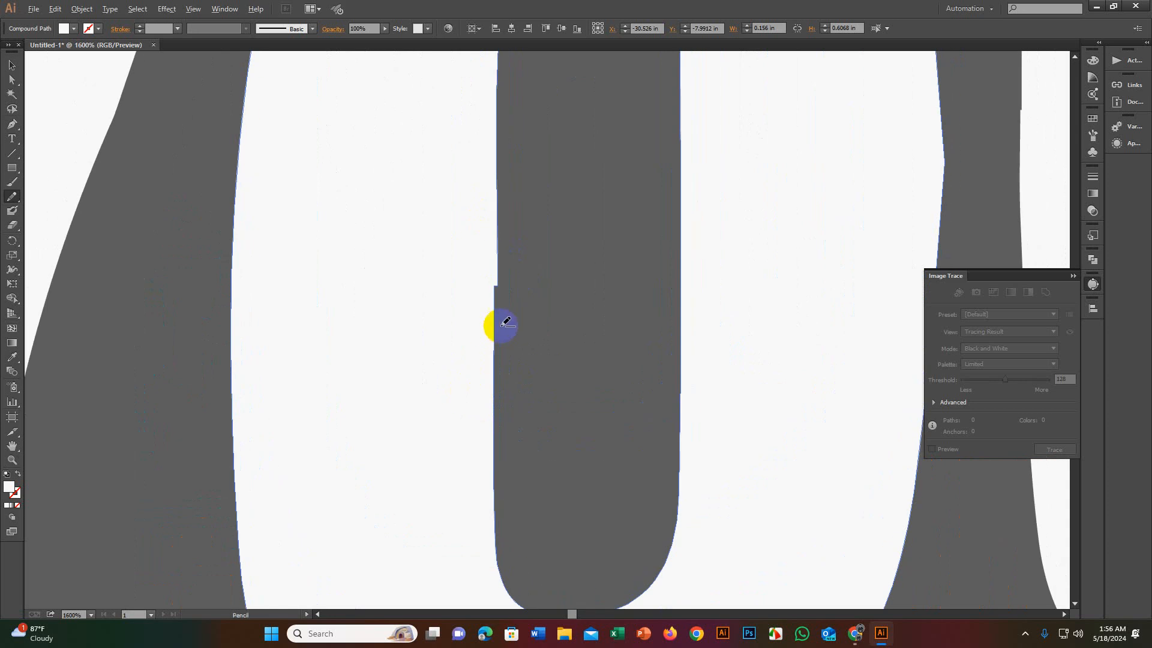
ctrl+click(480, 304)
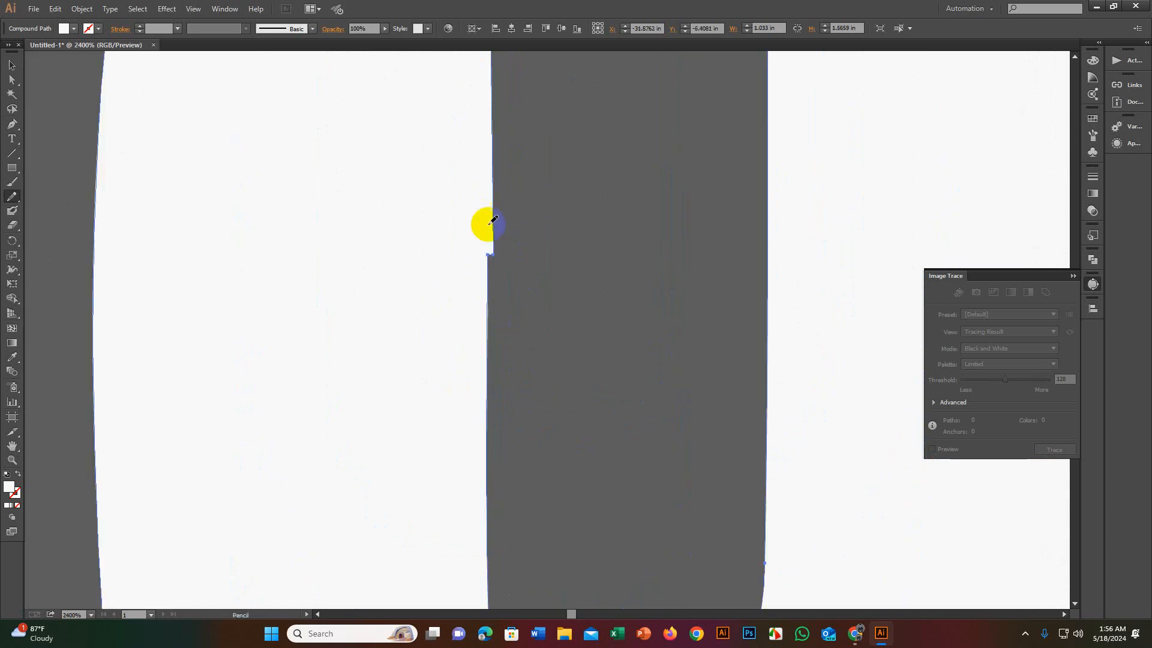
mouse_move(497, 198)
mouse_down()
mouse_move(485, 261)
mouse_move(498, 180)
mouse_up()
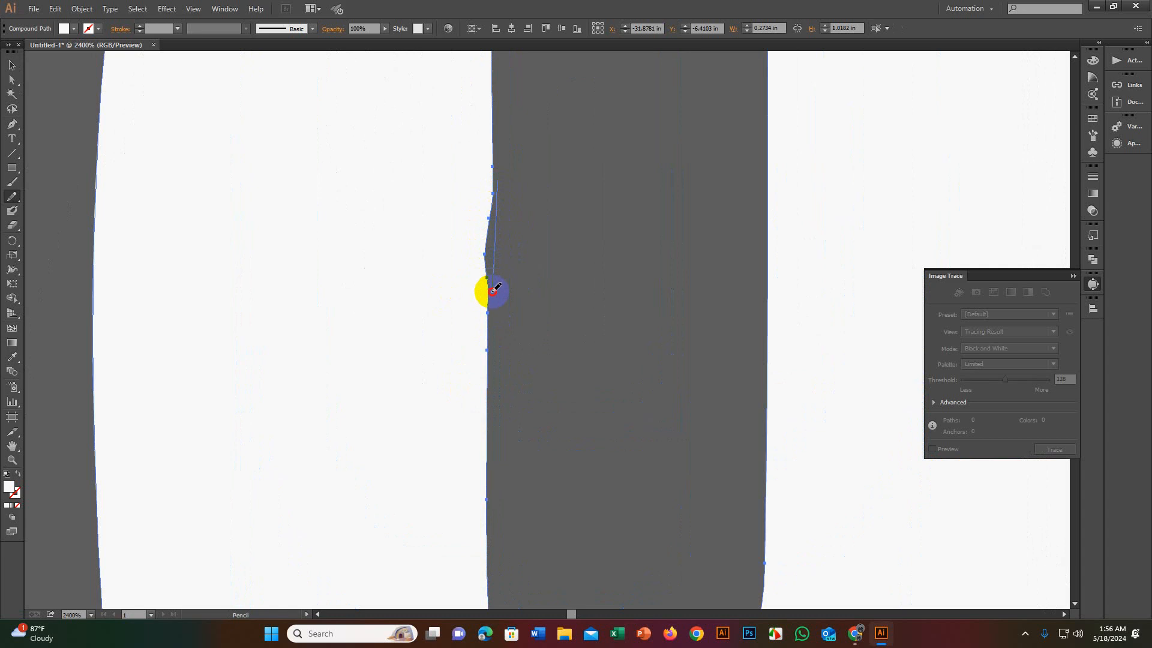
drag(492, 290, 492, 294)
drag(490, 162, 487, 375)
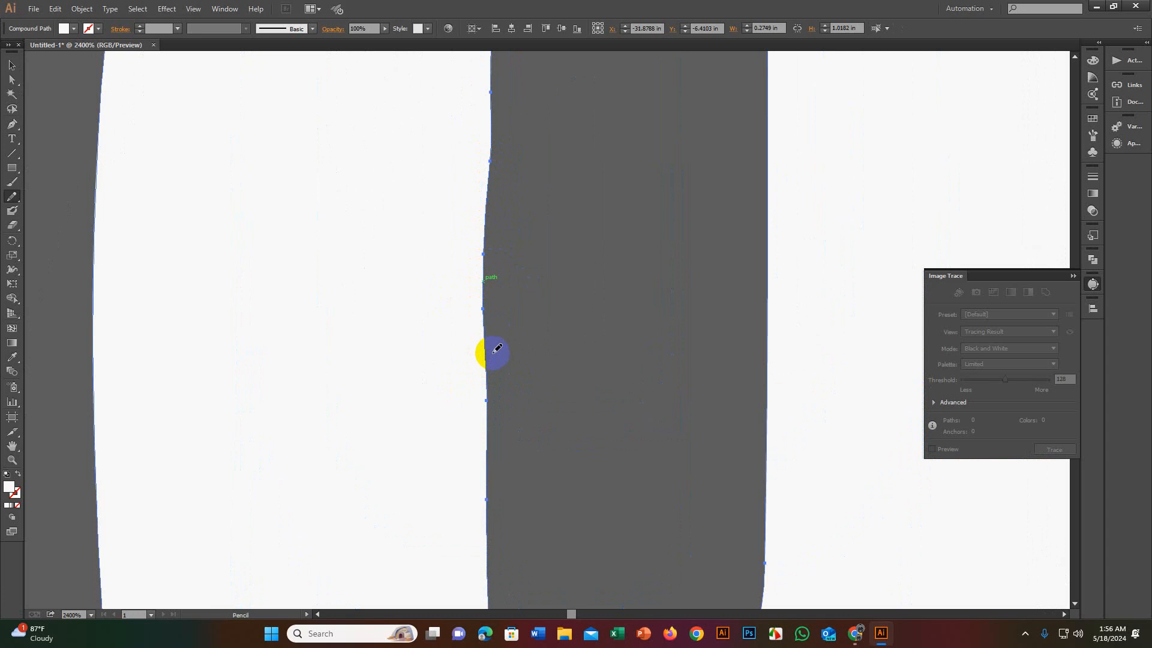
Step: Smooth the remaining waviness along the lower left side of the opening in the larger YOUR's O
scroll(497, 347, down, 1)
drag(497, 304, 525, 276)
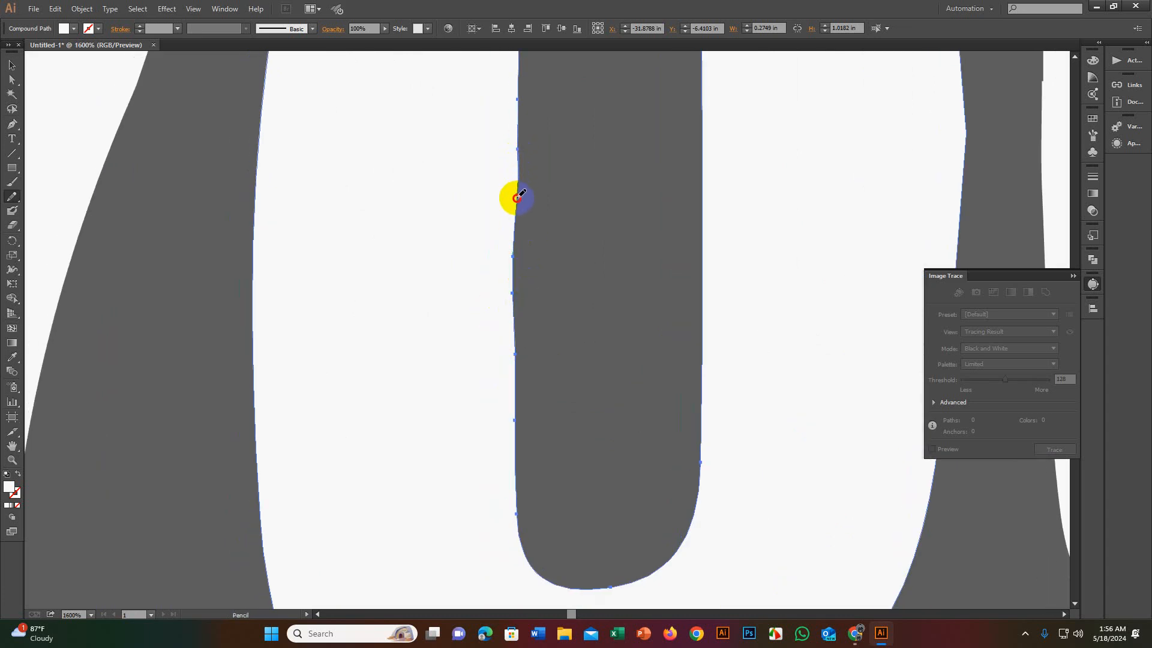
mouse_move(518, 198)
mouse_down()
mouse_move(513, 321)
mouse_move(535, 237)
mouse_up()
Step: Round off the pointed lower end of the opening in MONDAY's O with the Pencil tool
scroll(525, 276, down, 5)
scroll(548, 268, up, 4)
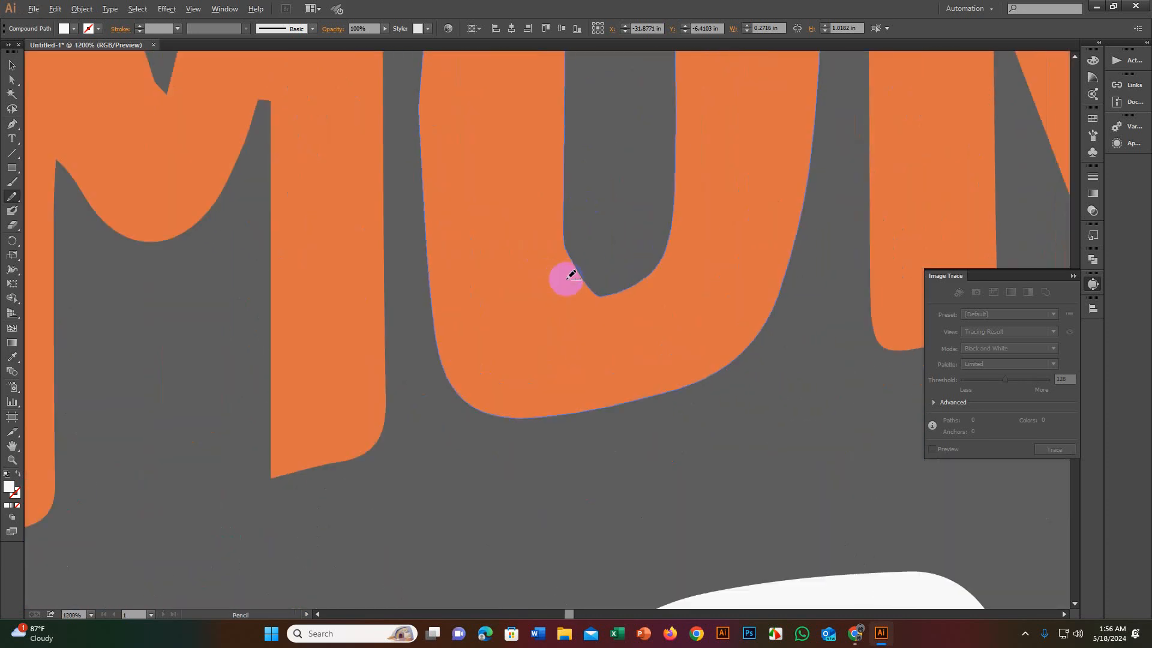
scroll(578, 239, down, 2)
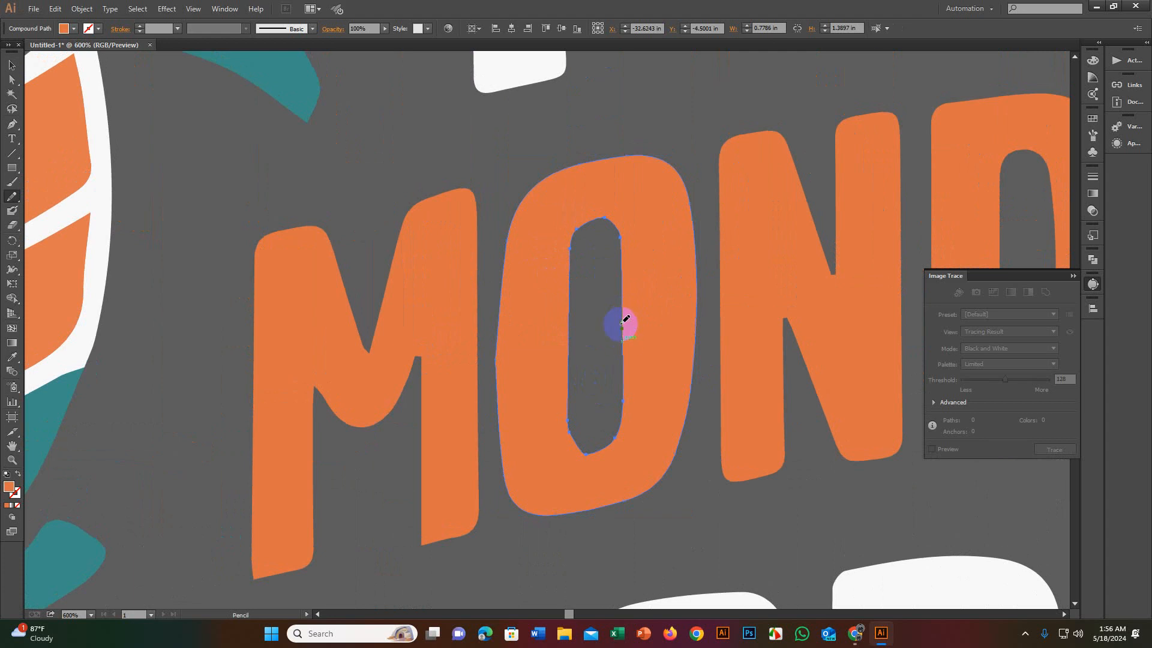
mouse_move(568, 416)
mouse_down()
mouse_move(576, 439)
mouse_move(609, 436)
mouse_up()
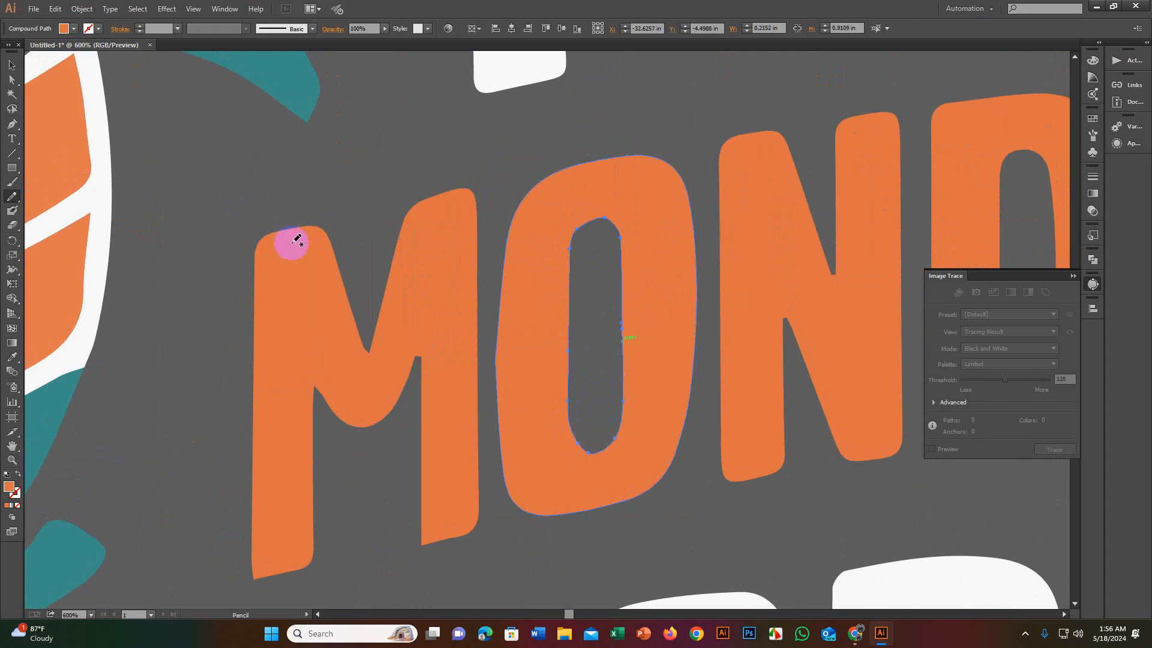
Step: Redraw the outer left edge of MONDAY's D with the Pencil tool to remove its notch
scroll(472, 231, down, 3)
key(space)
drag(602, 243, 472, 268)
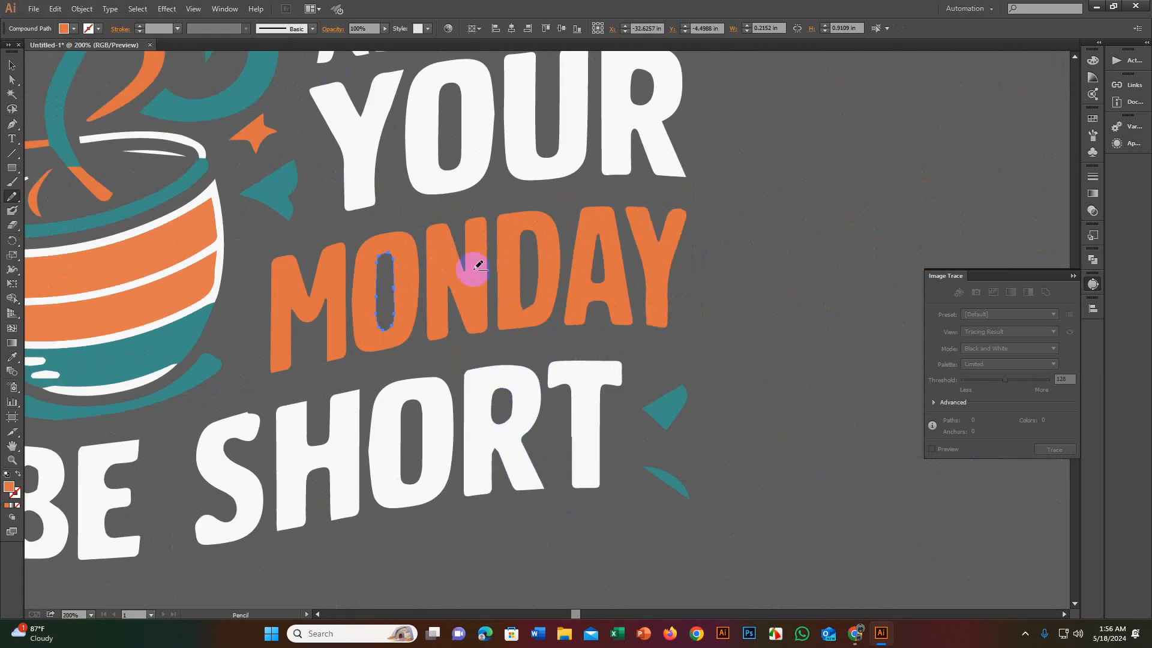
scroll(544, 281, up, 3)
scroll(425, 270, up, 2)
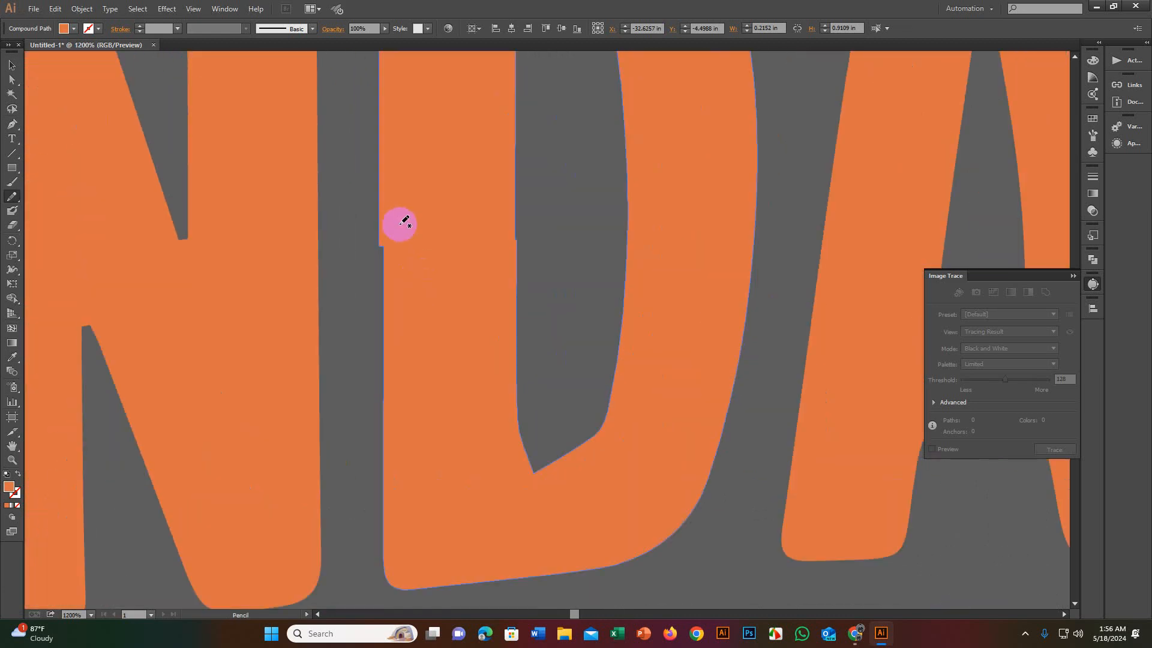
ctrl+click(407, 282)
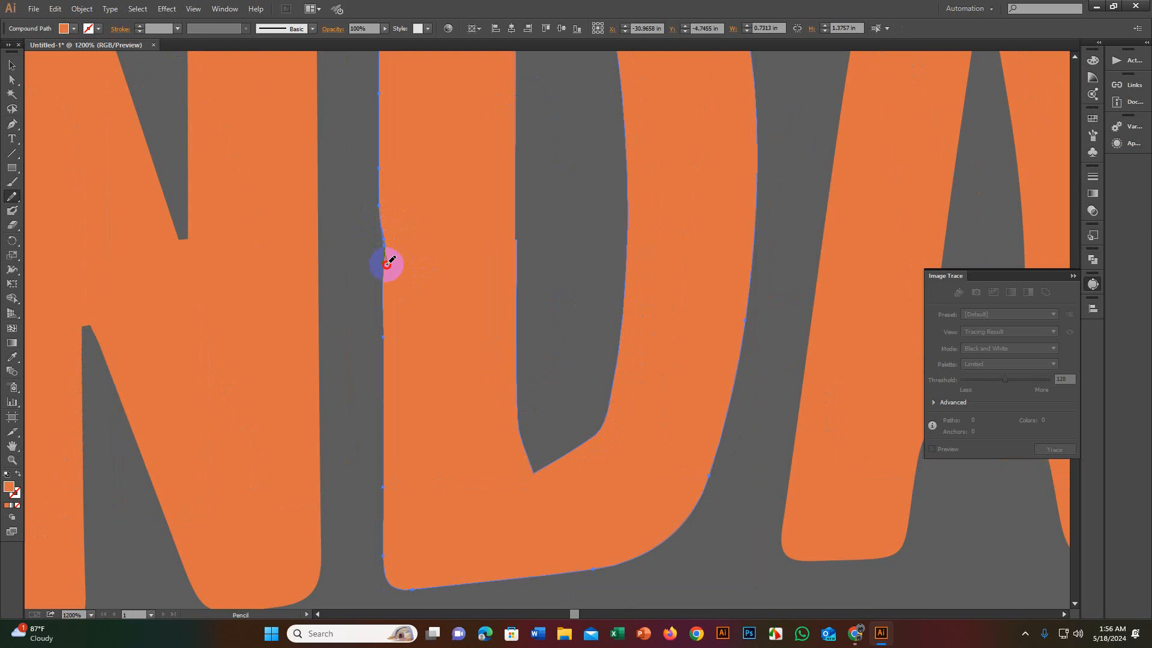
drag(387, 264, 385, 209)
drag(383, 273, 383, 281)
Step: Smooth the left side of the opening in MONDAY's D and round off its pointed lower end
ctrl+click(515, 232)
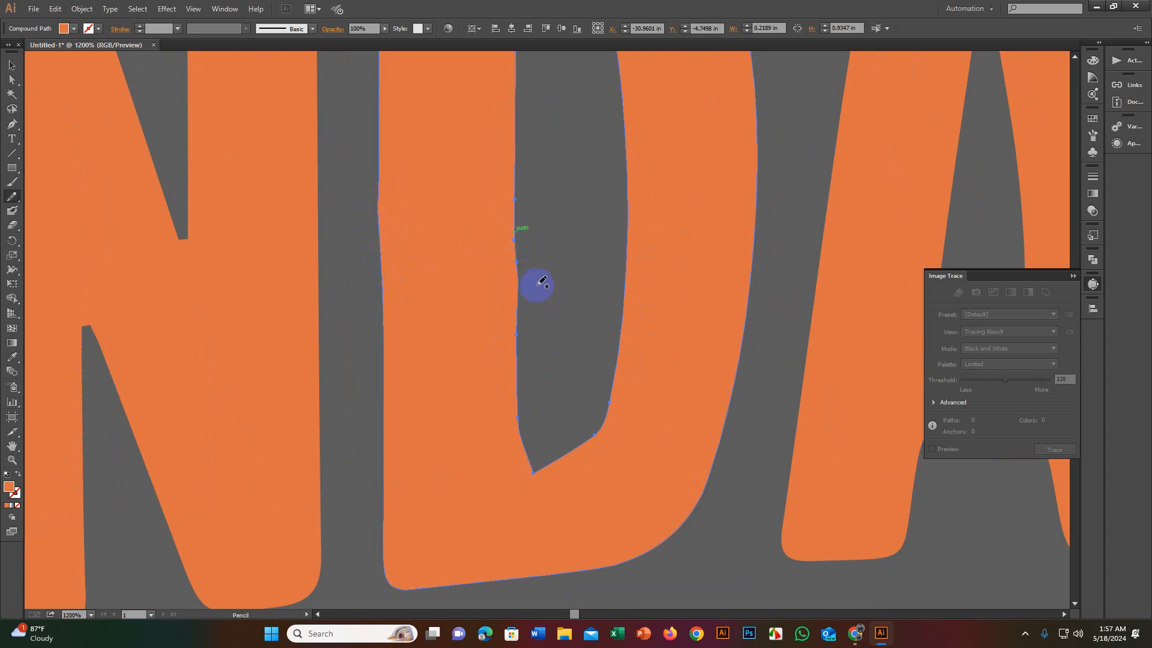
scroll(538, 283, down, 6)
drag(505, 304, 536, 298)
scroll(569, 293, up, 3)
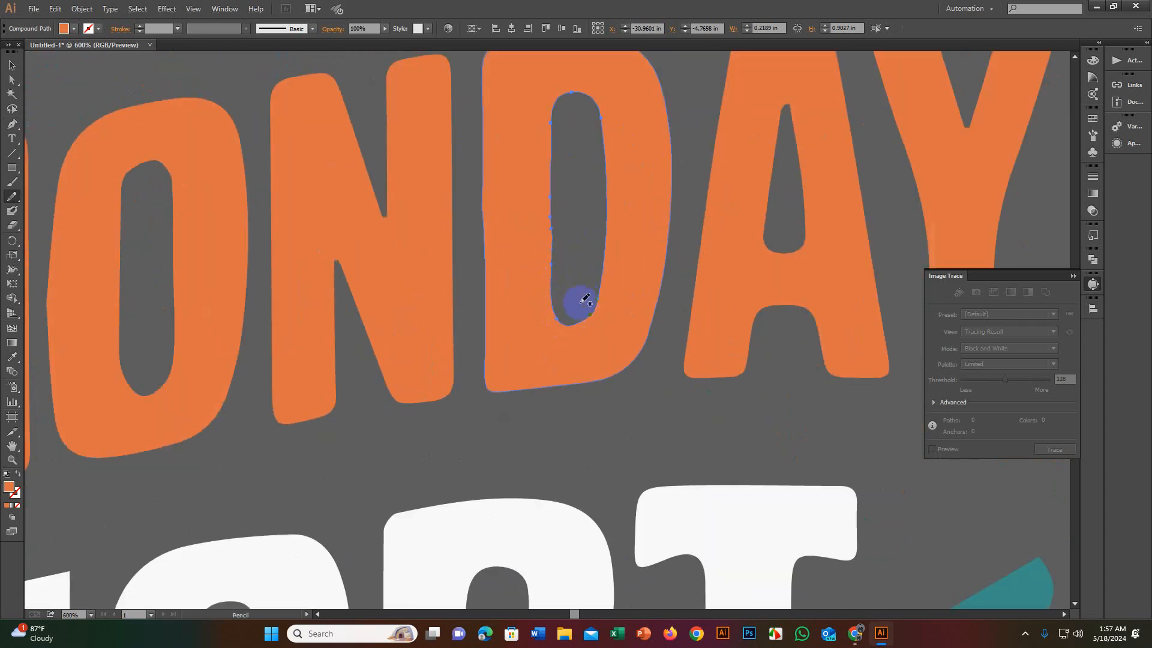
Step: Smooth the nick on the upper edge of the S in SHORT with the Pencil tool
scroll(585, 302, down, 4)
drag(636, 330, 741, 277)
scroll(475, 378, up, 2)
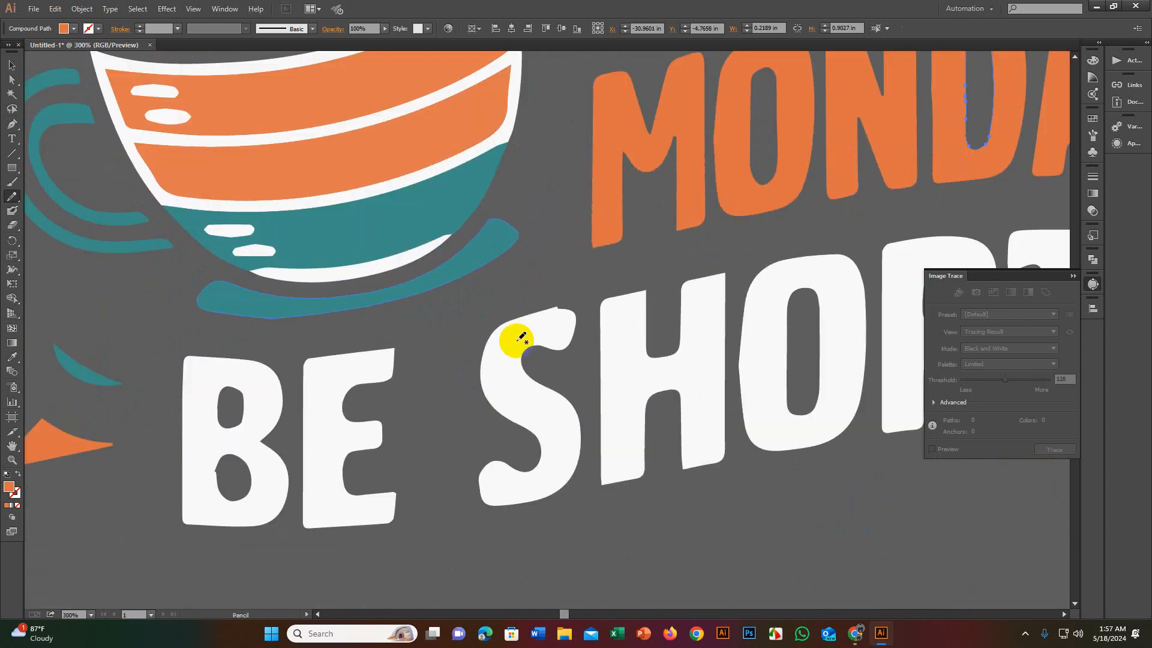
scroll(533, 333, up, 2)
ctrl+click(571, 289)
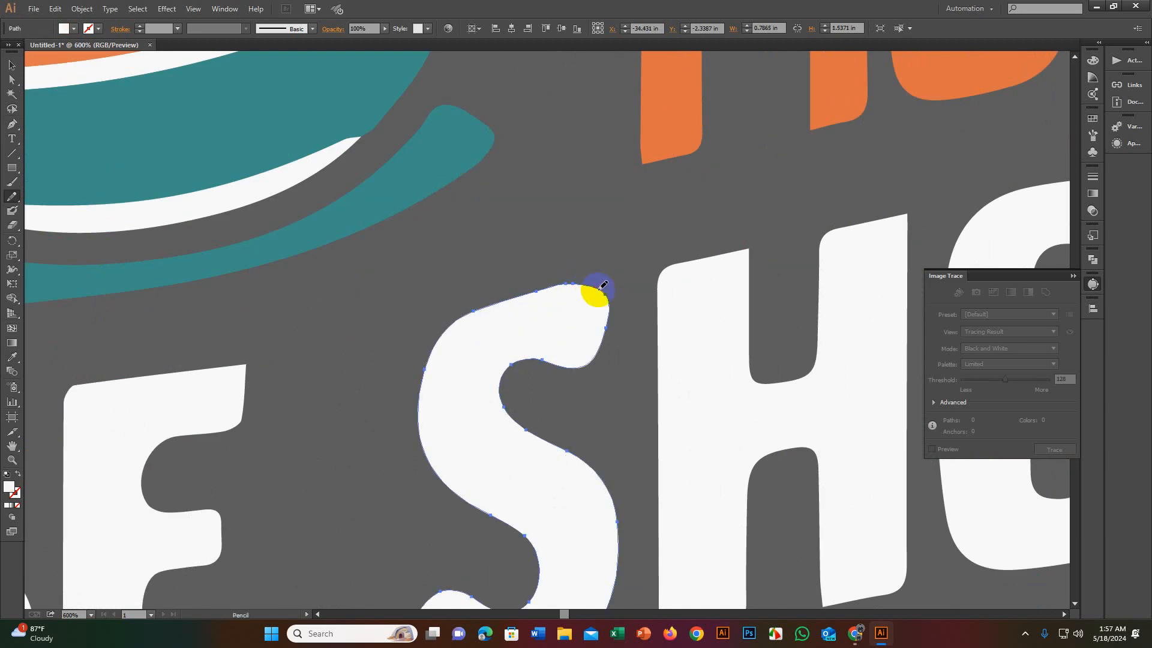
Step: Redraw the left side of the lower opening in the B of BE SHORT to remove its notch
scroll(570, 392, down, 3)
drag(589, 466, 630, 376)
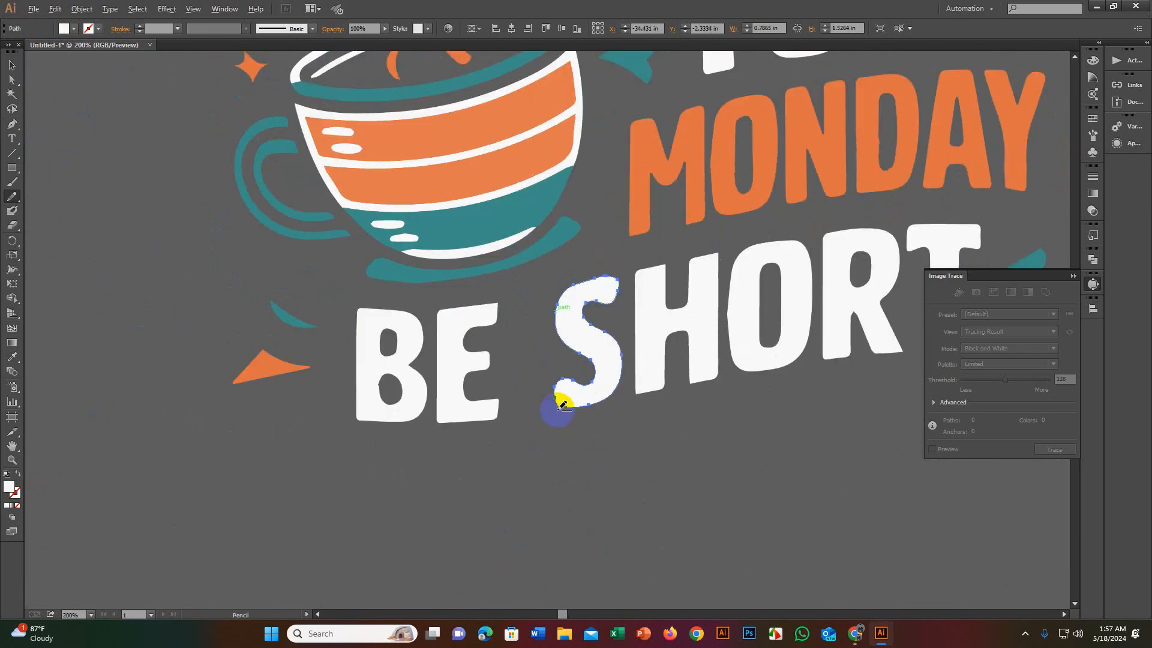
scroll(563, 406, up, 1)
drag(405, 327, 452, 324)
scroll(288, 385, up, 4)
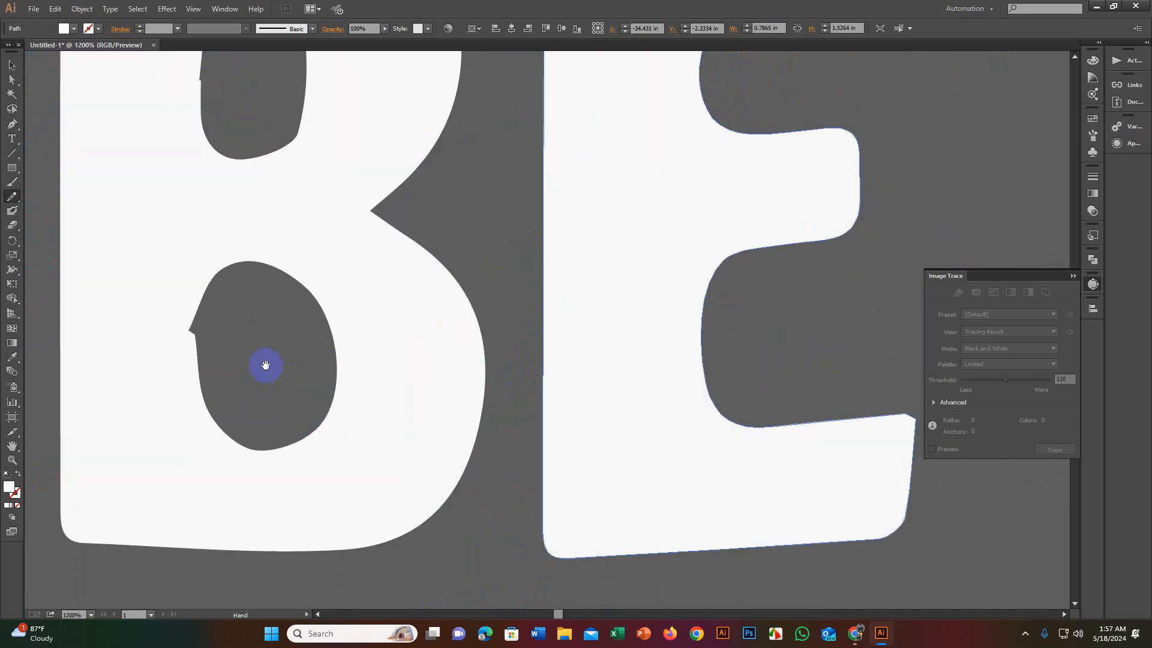
drag(265, 365, 582, 341)
ctrl+click(507, 328)
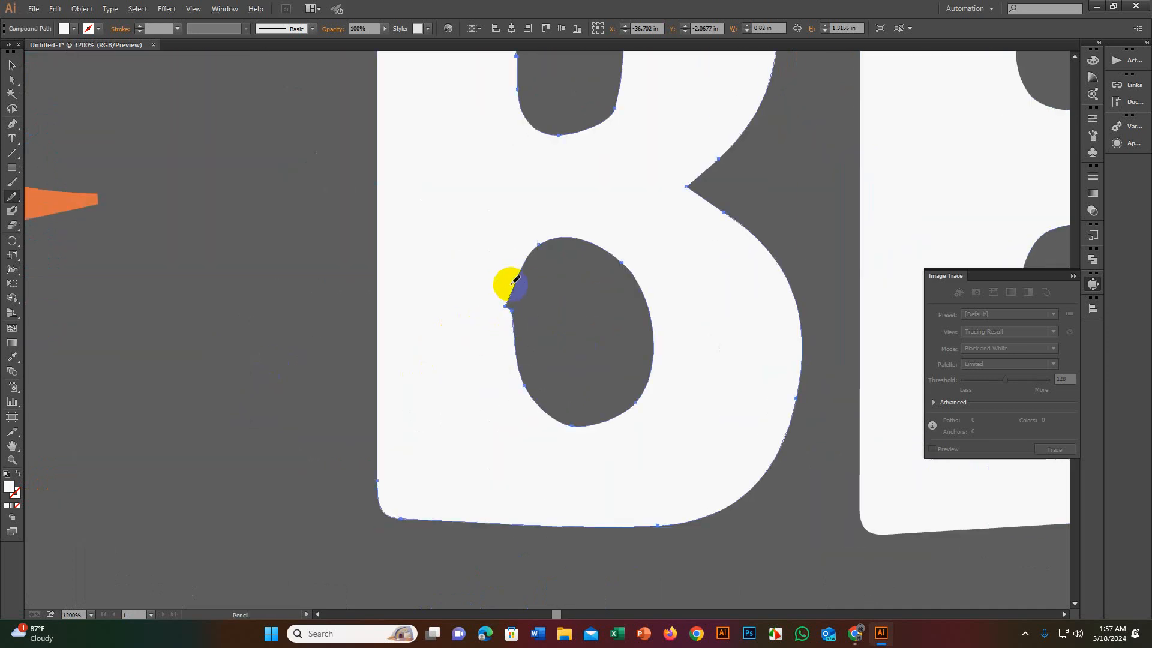
drag(519, 281, 510, 308)
Step: Smooth the notch on the left side of the upper opening in the B of BE SHORT
scroll(532, 291, up, 5)
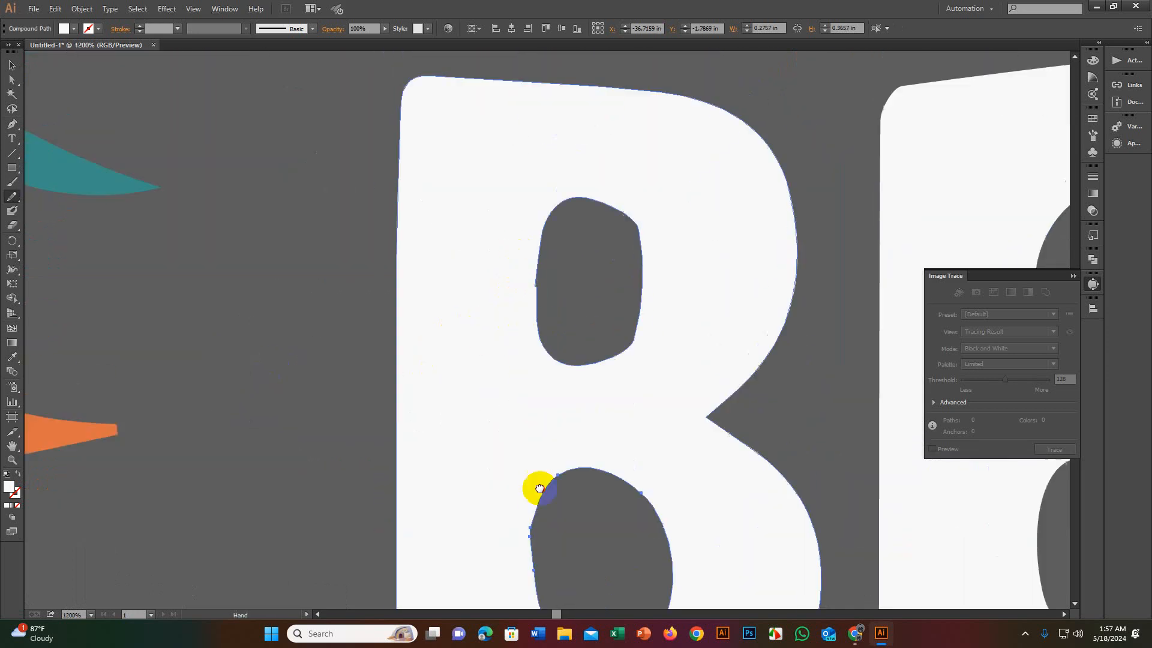
ctrl+click(533, 318)
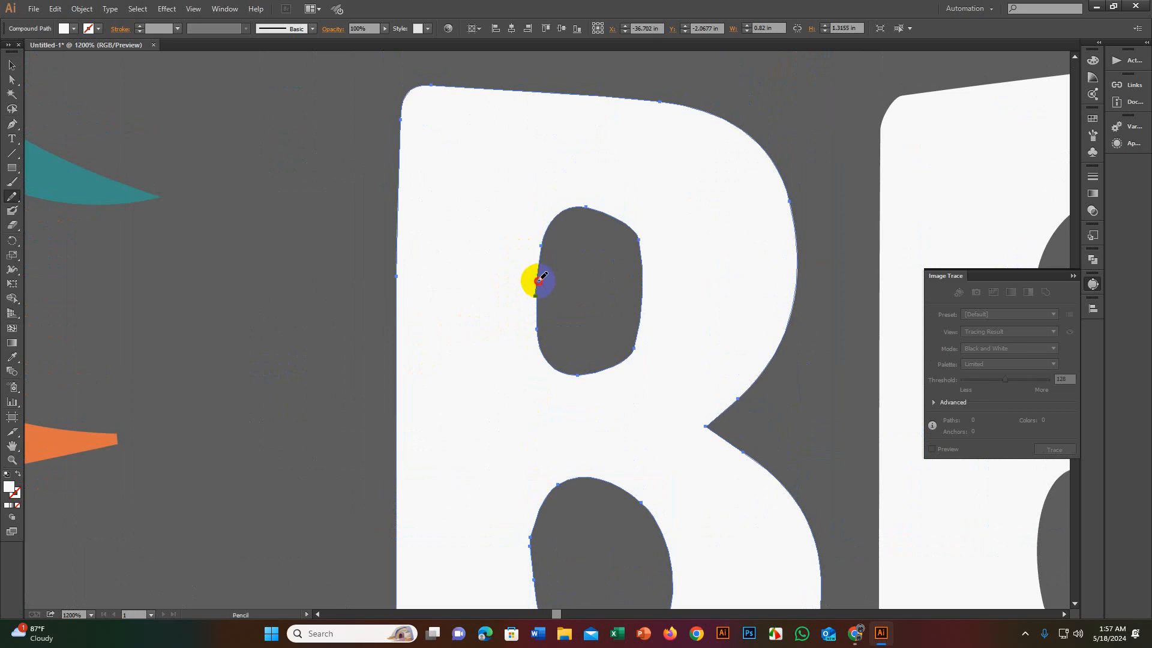
drag(541, 297, 567, 363)
Step: Smooth the notch on the left edge of the T's stem in SHORT with the Pencil tool
scroll(562, 367, down, 4)
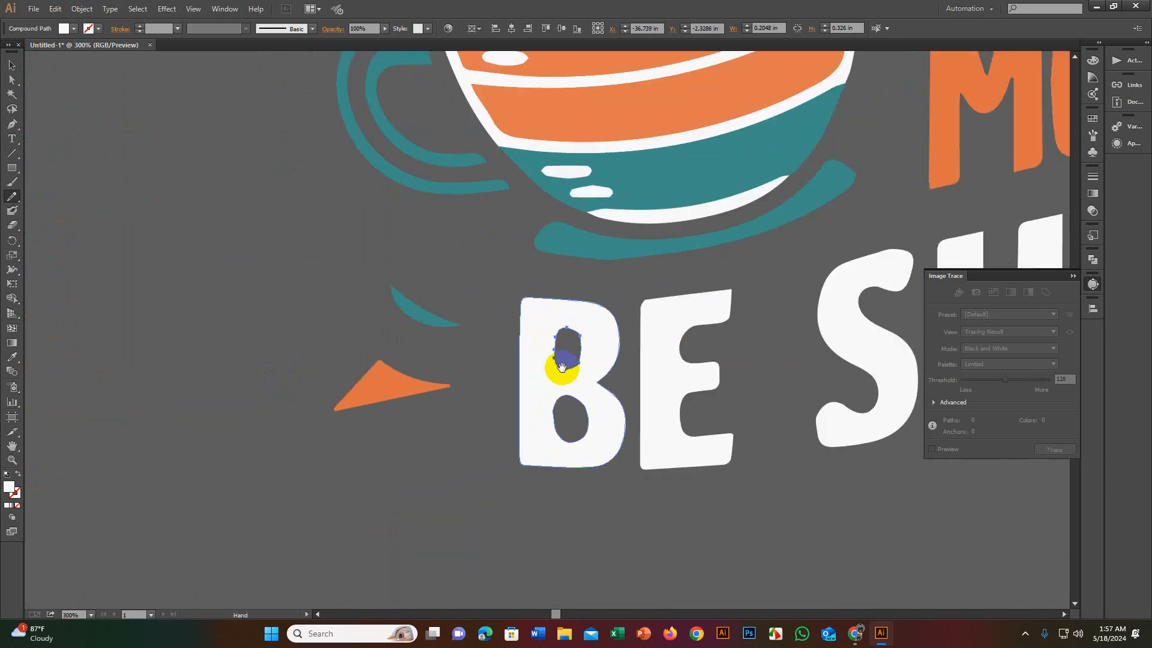
drag(663, 385, 366, 396)
mouse_move(680, 325)
mouse_down()
mouse_move(418, 338)
mouse_move(547, 342)
mouse_up()
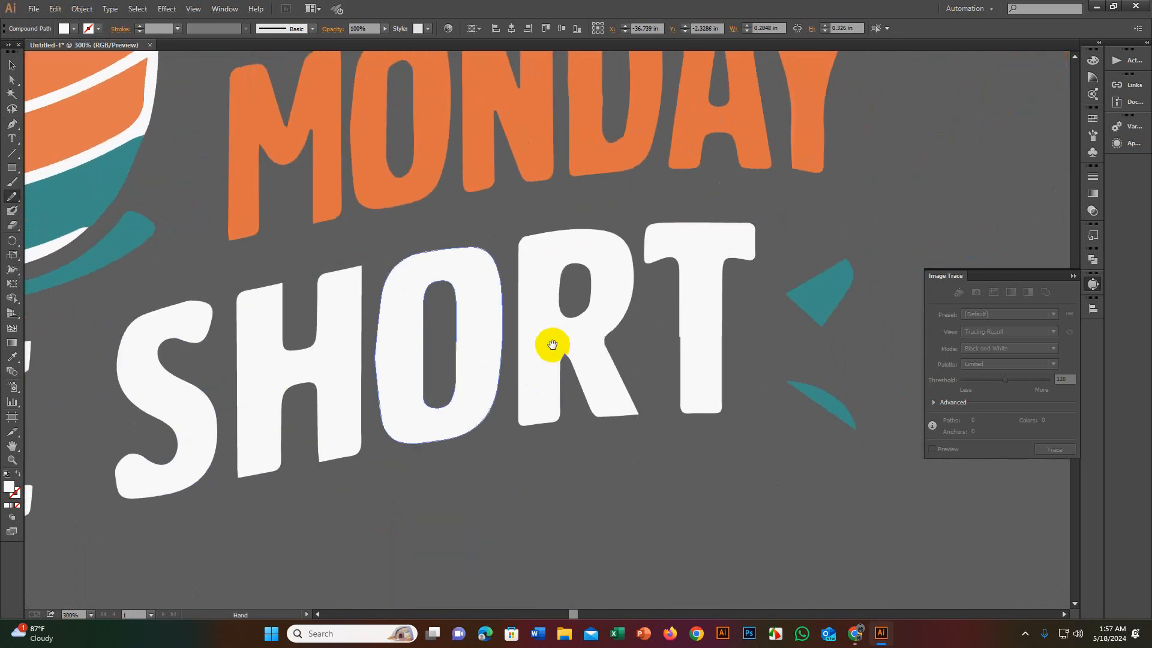
scroll(699, 295, up, 2)
ctrl+click(668, 364)
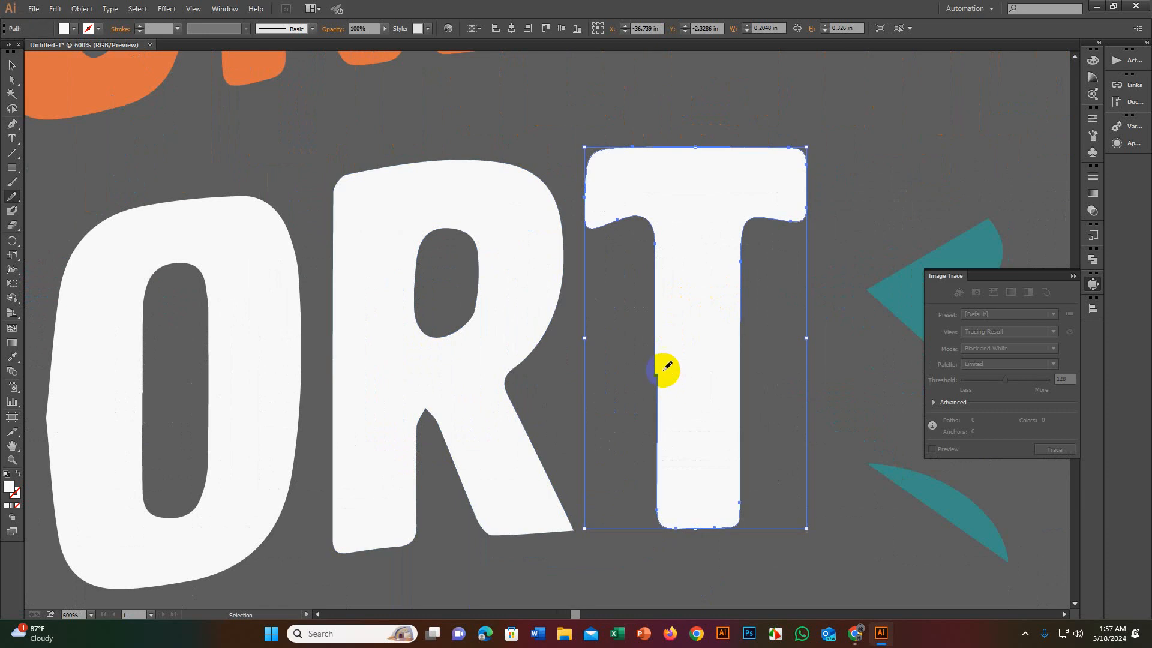
drag(656, 387, 658, 397)
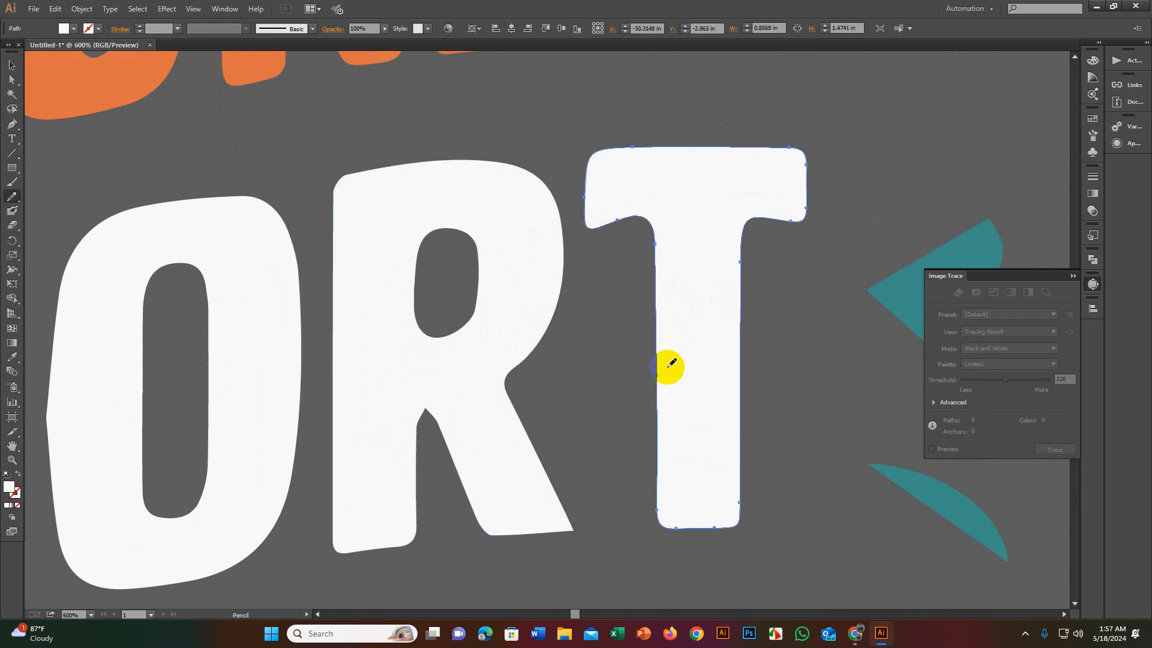
Step: Redraw the angular outer left edge of the O in the MAY YOUR line as a smooth curve
scroll(669, 367, down, 4)
drag(605, 365, 773, 499)
drag(553, 325, 639, 425)
scroll(624, 334, up, 4)
scroll(642, 391, down, 6)
drag(750, 328, 675, 424)
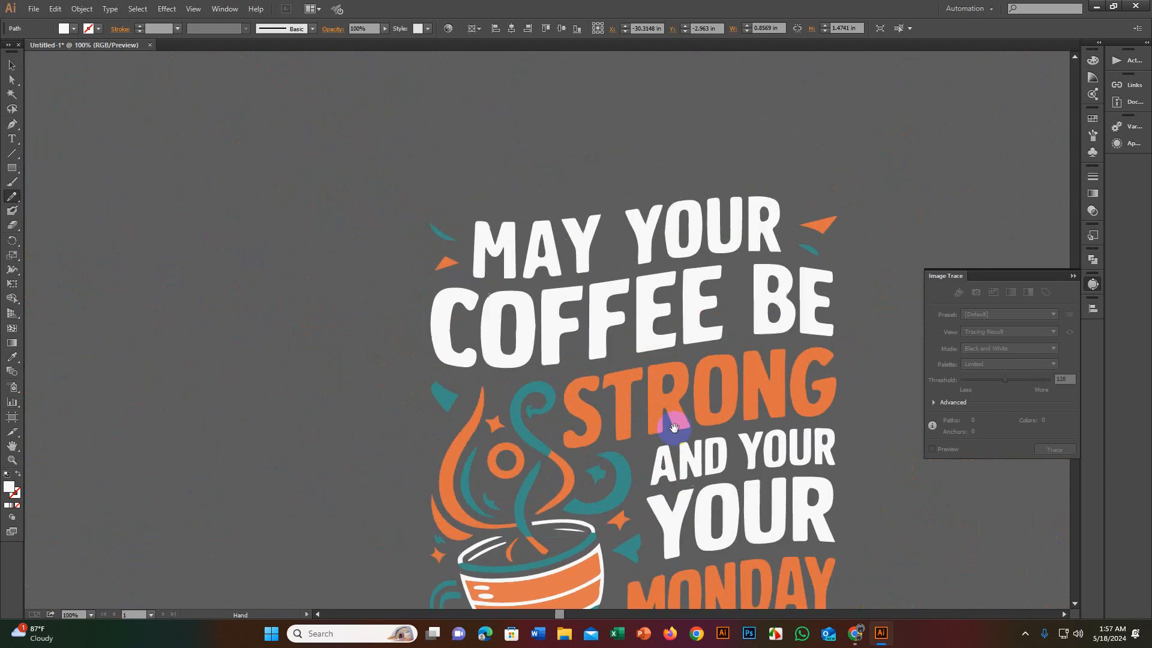
scroll(566, 228, up, 2)
scroll(720, 249, down, 2)
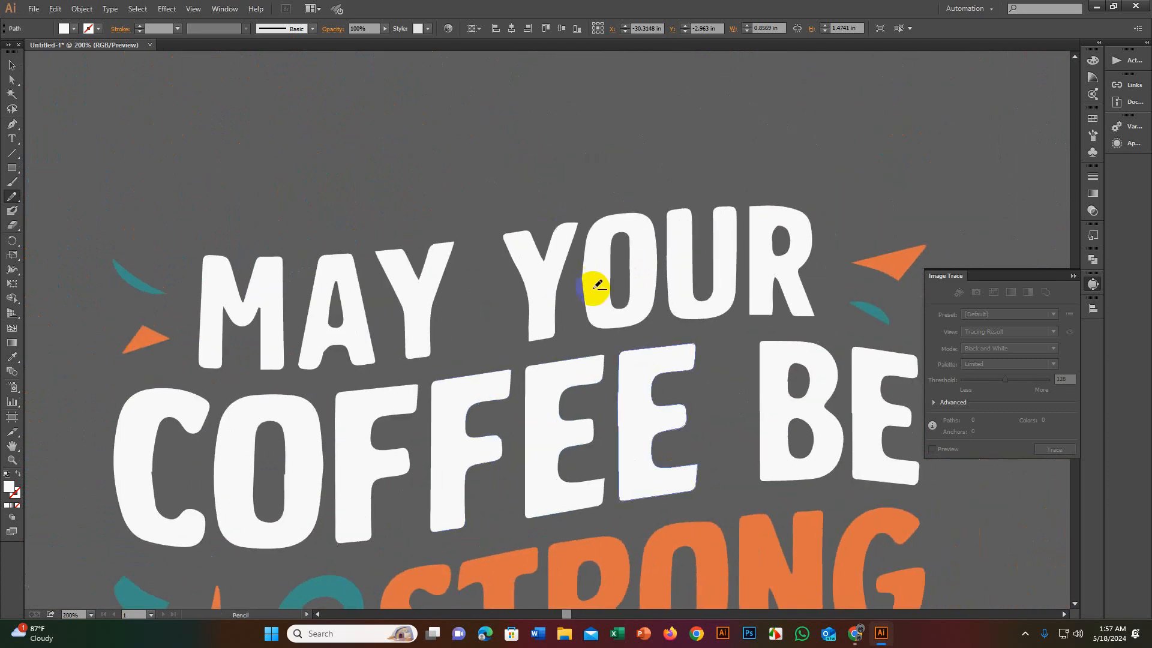
scroll(508, 302, up, 4)
scroll(567, 294, down, 5)
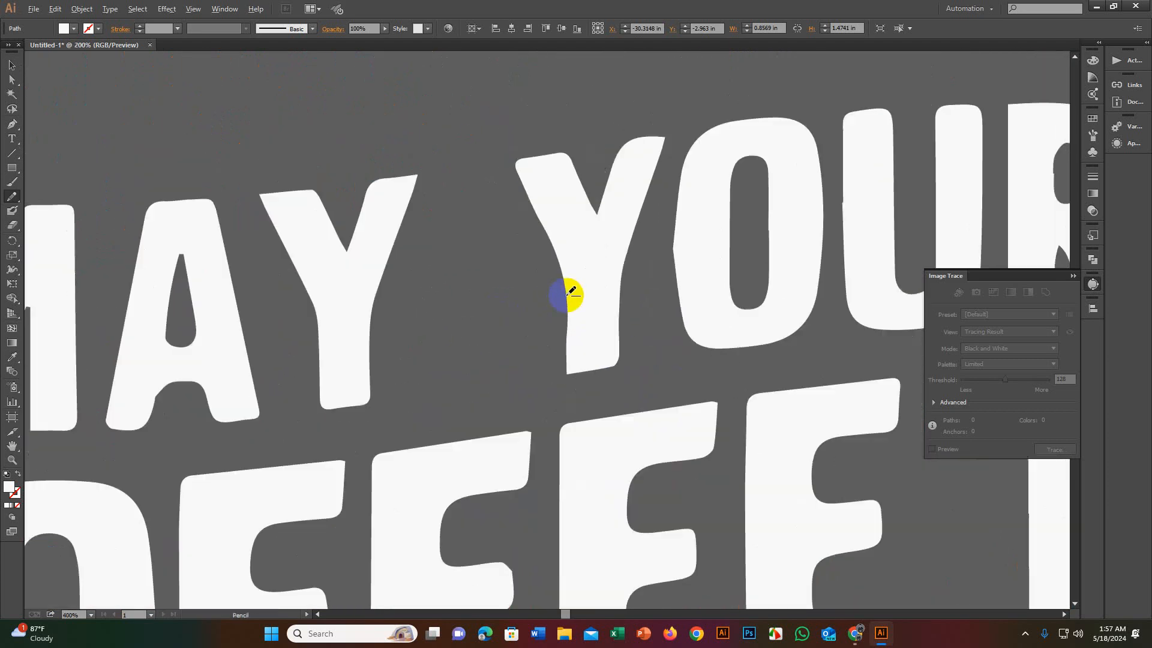
scroll(630, 257, up, 4)
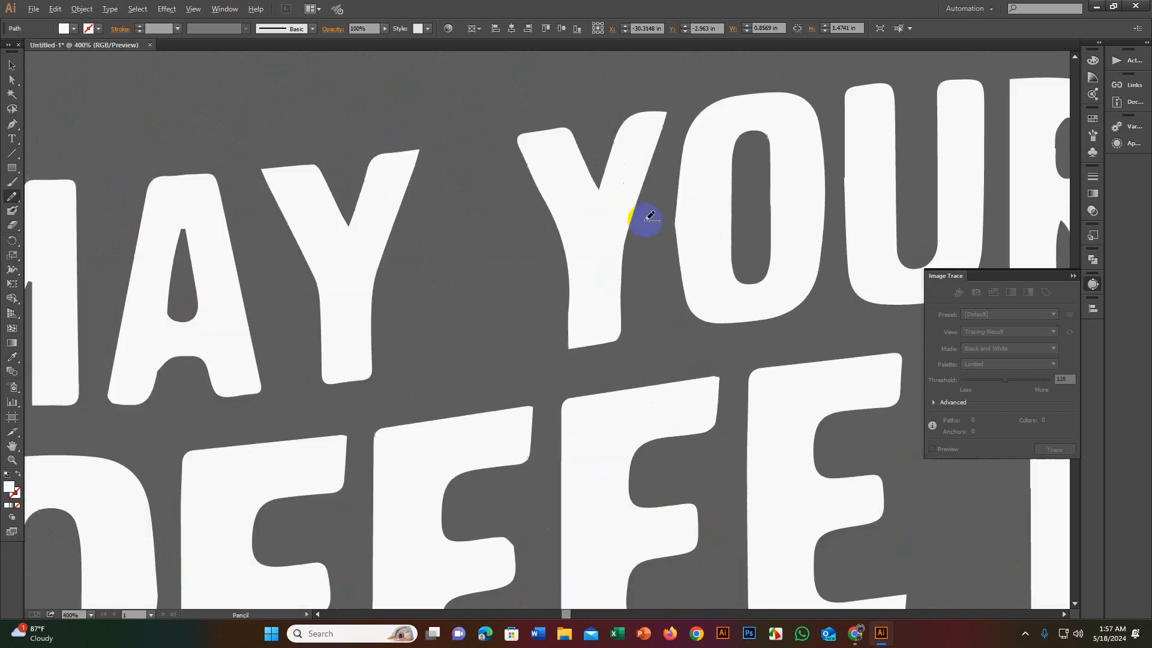
ctrl+click(679, 217)
mouse_move(678, 199)
mouse_down()
mouse_move(678, 255)
mouse_move(709, 288)
mouse_up()
Step: Redraw the inner left edge of the C in COFFEE with the Pencil tool to remove its notch
scroll(709, 287, down, 4)
drag(651, 338, 570, 257)
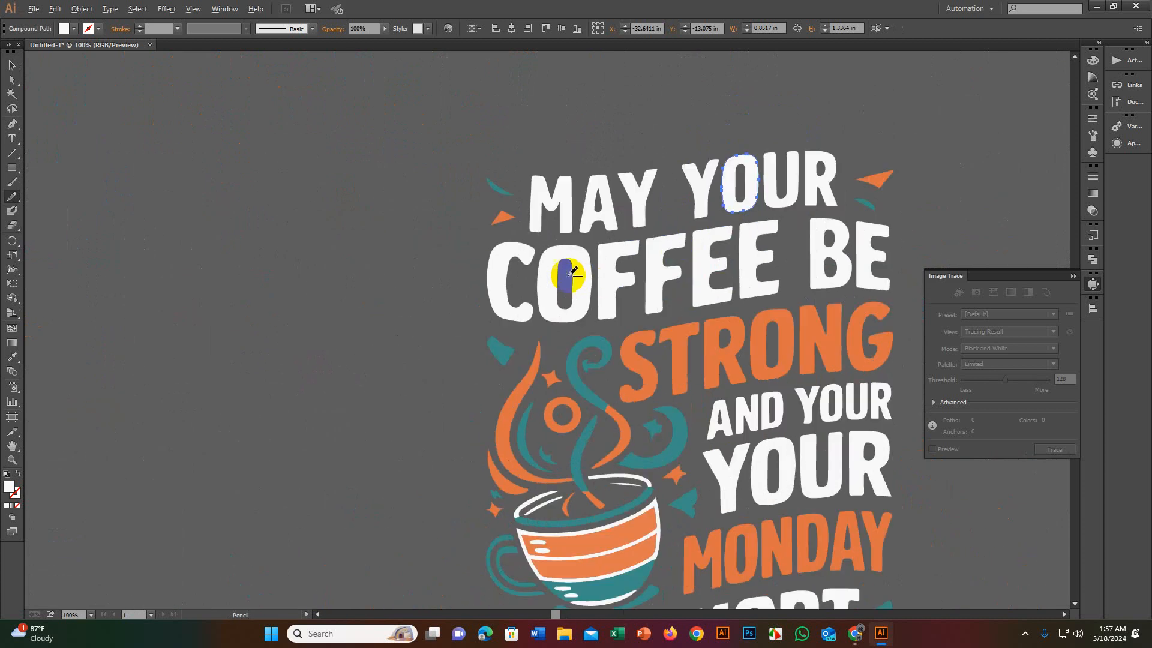
scroll(571, 256, up, 3)
scroll(396, 222, up, 6)
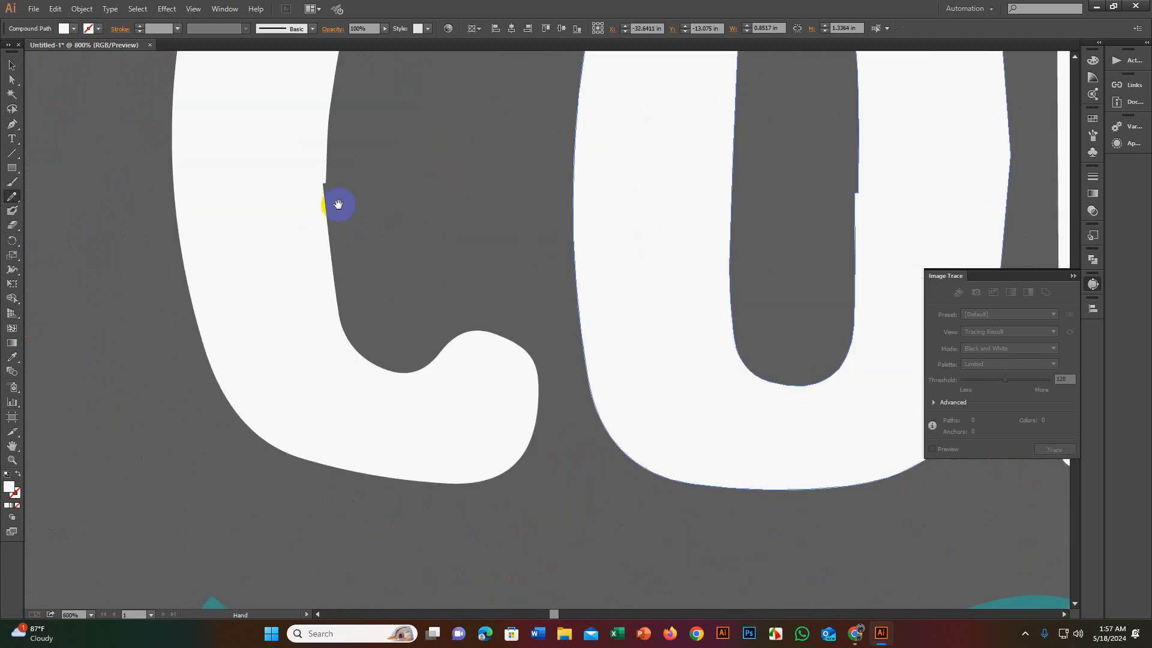
mouse_move(634, 197)
mouse_down()
mouse_move(642, 145)
mouse_move(639, 227)
mouse_up()
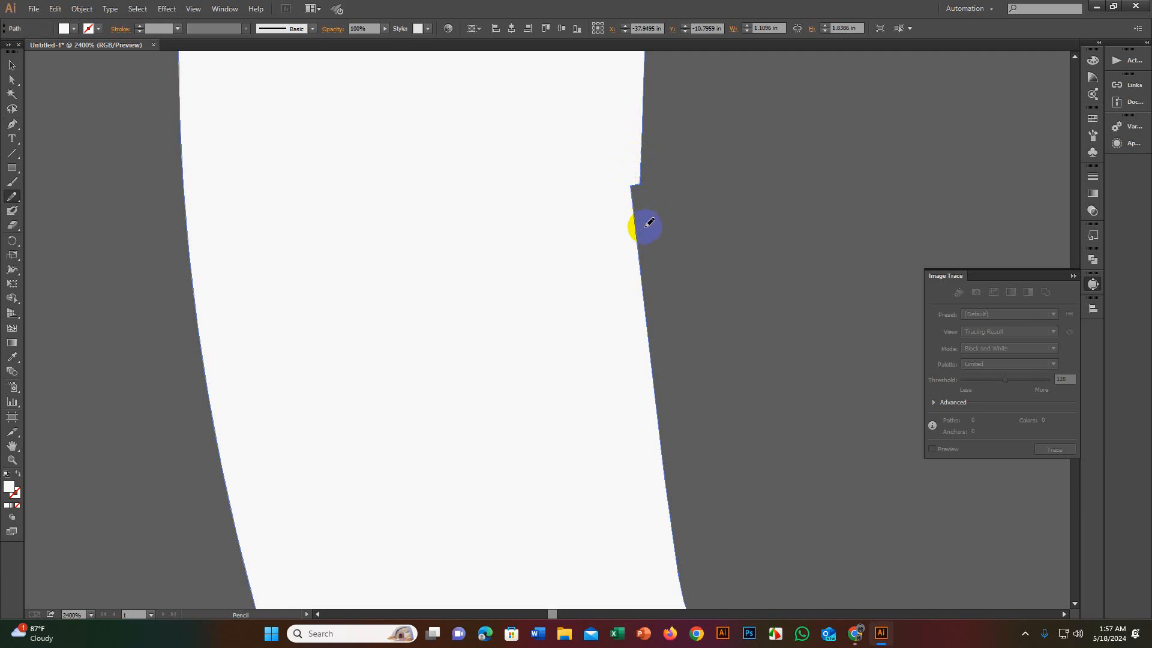
scroll(645, 228, down, 8)
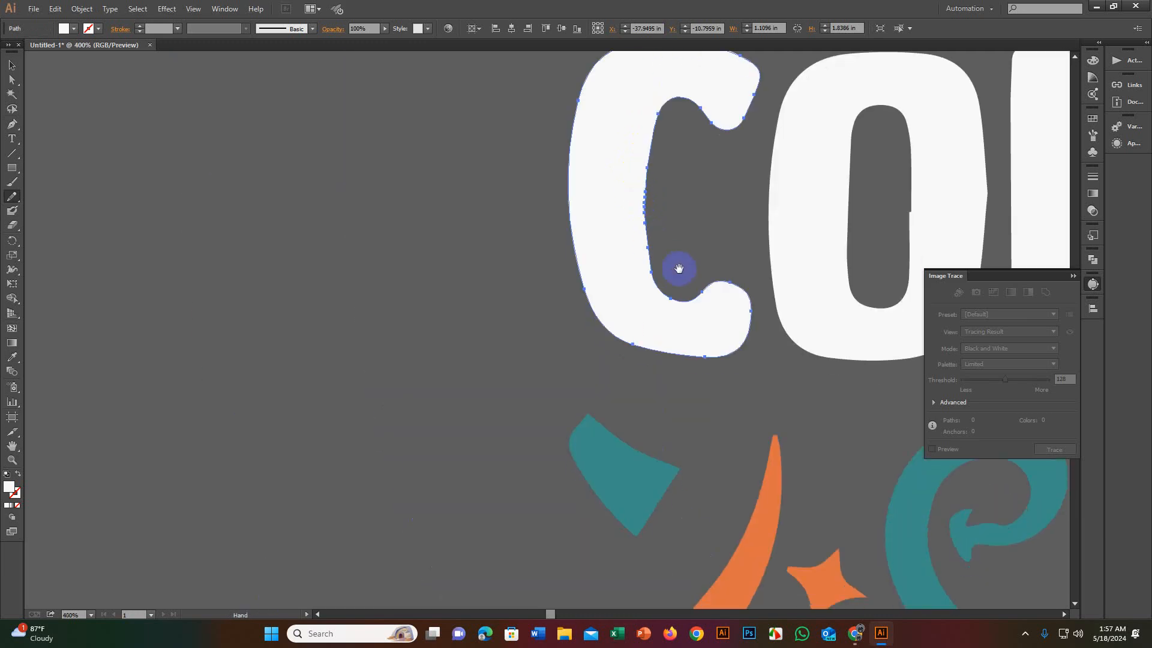
Step: Deselect the C and examine the whole coffee-quote design for remaining flaws and unneeded shapes
scroll(525, 280, down, 3)
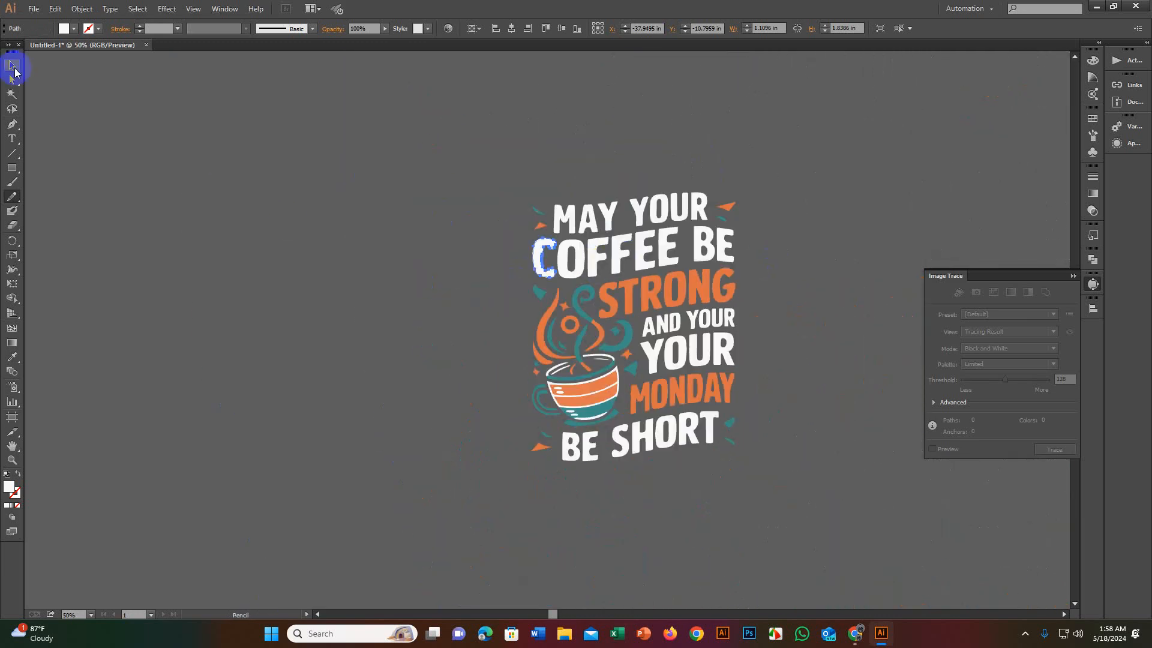
click(11, 62)
click(425, 275)
scroll(577, 312, up, 1)
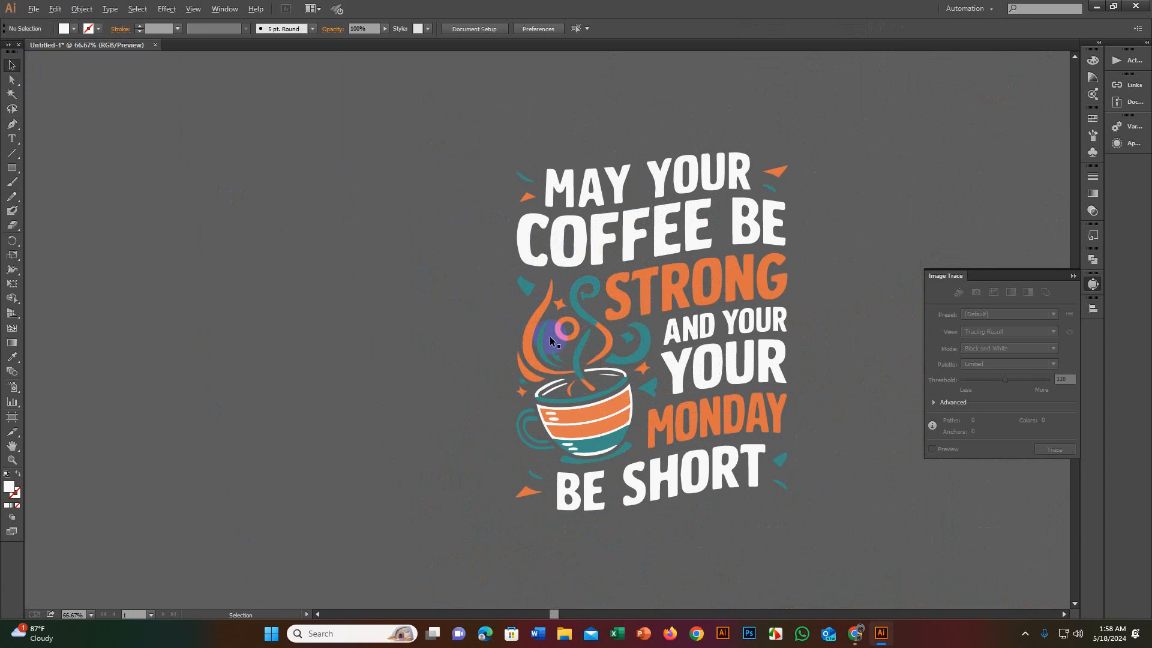
scroll(627, 312, up, 1)
scroll(612, 295, down, 1)
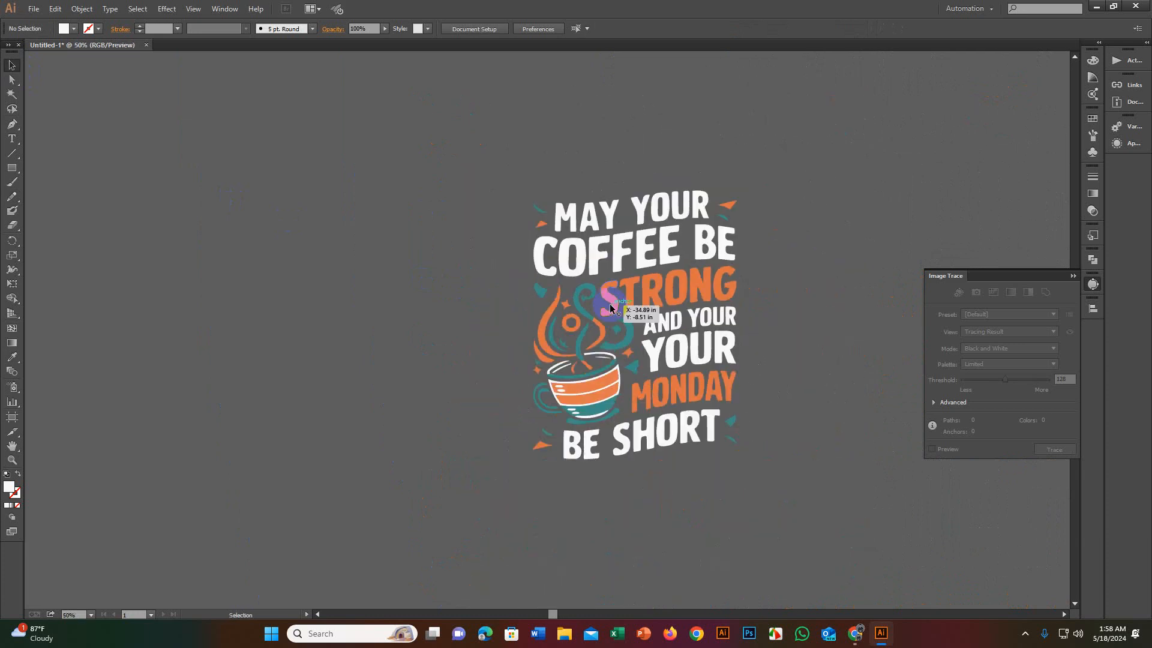
scroll(741, 335, up, 1)
scroll(746, 236, down, 3)
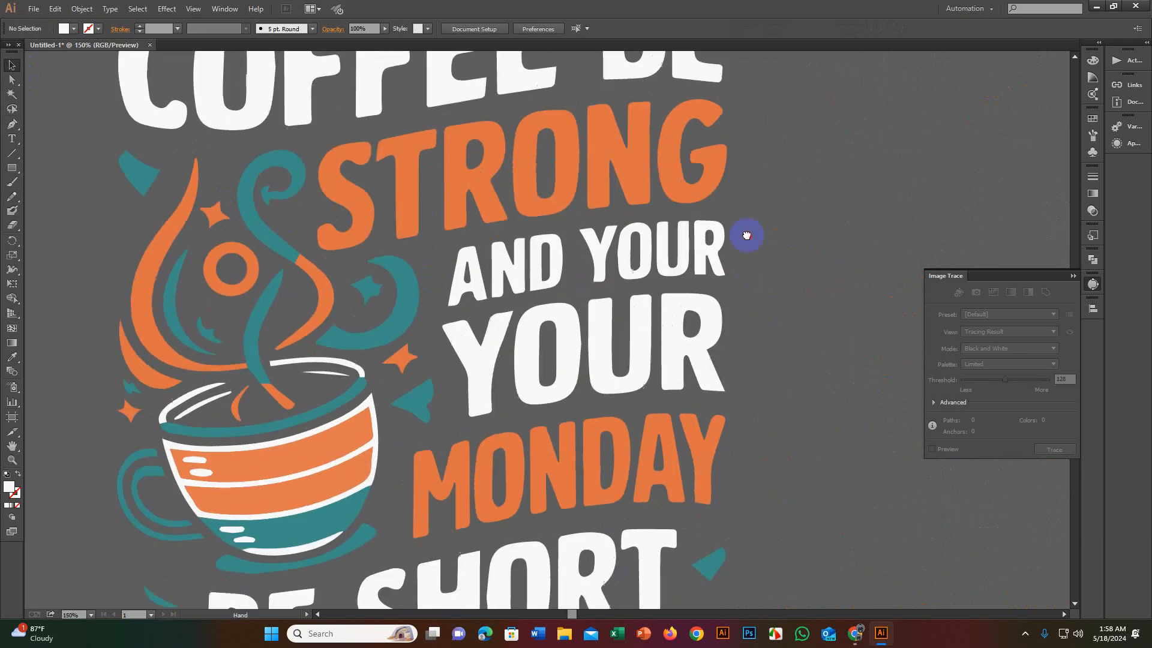
scroll(729, 336, down, 3)
Step: Delete the small teal and orange accent shapes on both sides of the BE SHORT line
click(725, 364)
scroll(726, 365, up, 2)
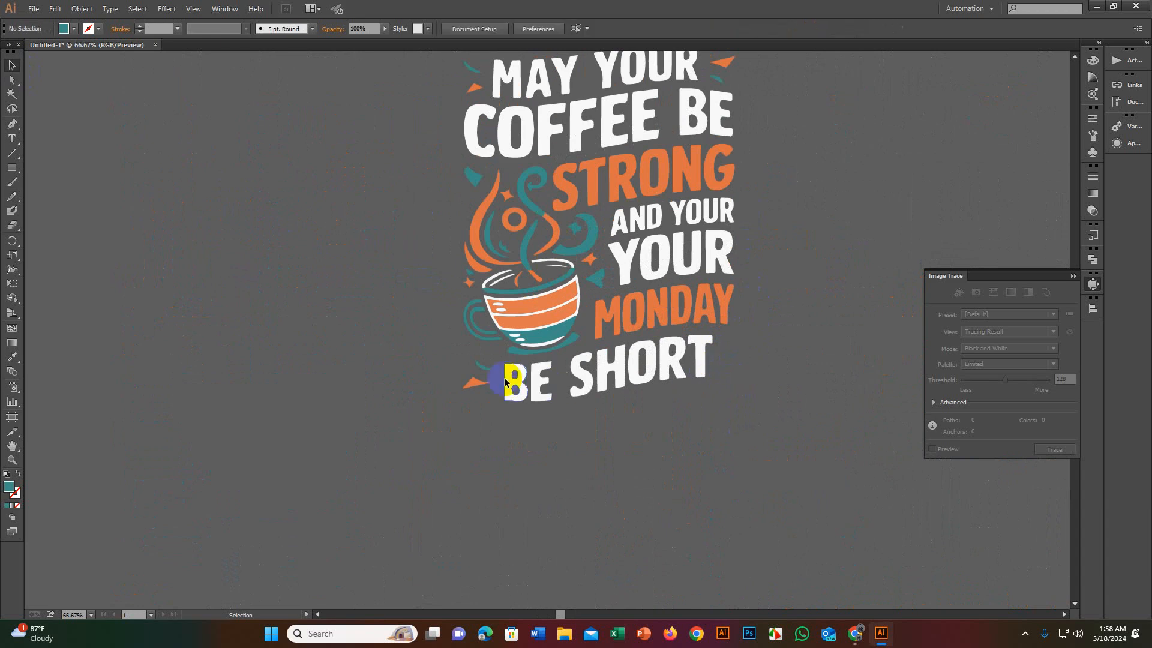
click(478, 376)
key(Delete)
click(483, 364)
key(Delete)
scroll(486, 270, up, 3)
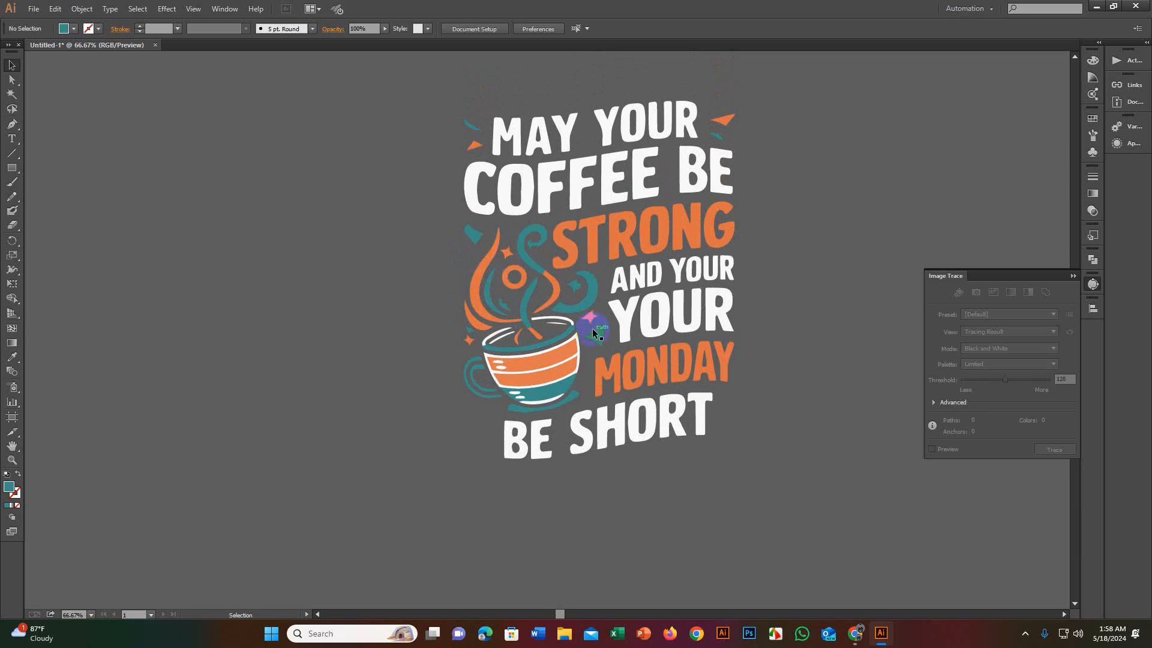
Step: Delete the small teal and orange accent shapes on both sides of the MAY YOUR line
click(476, 131)
key(Delete)
click(718, 133)
key(Delete)
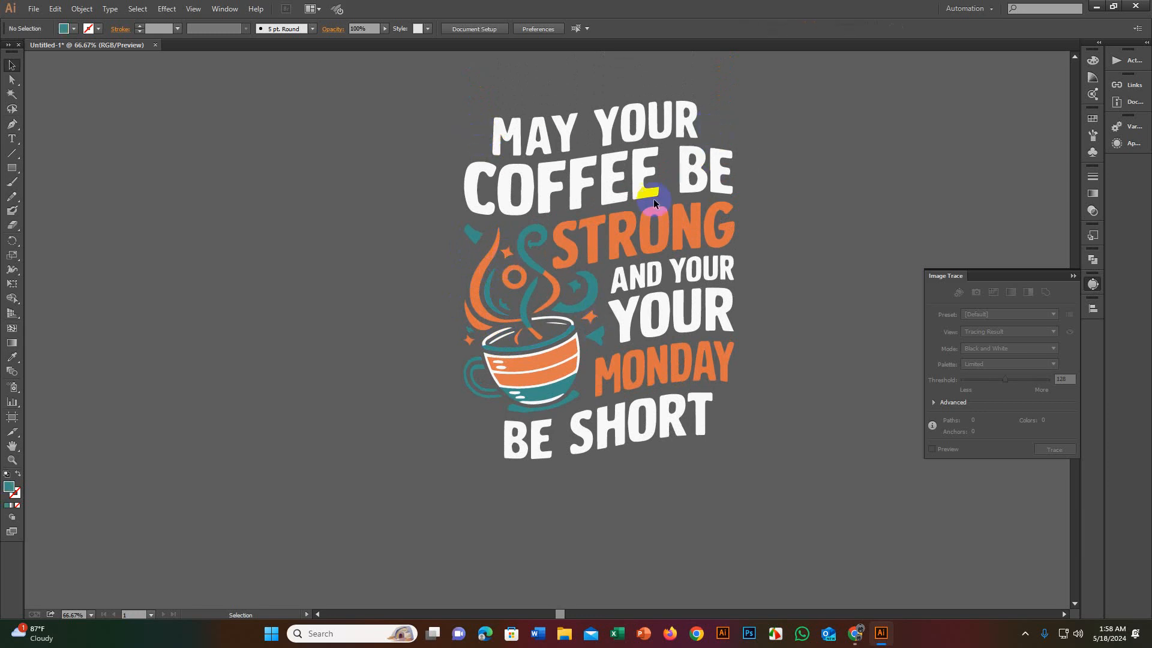
Step: Delete the small star, triangle and leaf-like accent shapes around the steam above the coffee cup
scroll(788, 270, up, 2)
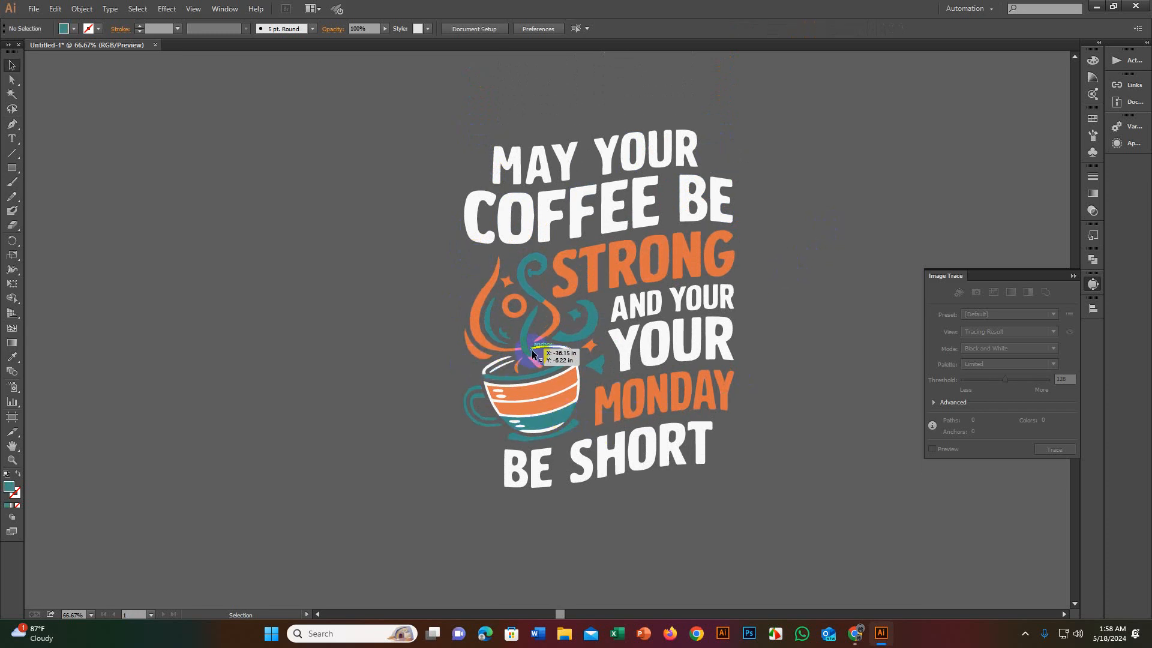
scroll(526, 356, up, 2)
click(512, 312)
key(Delete)
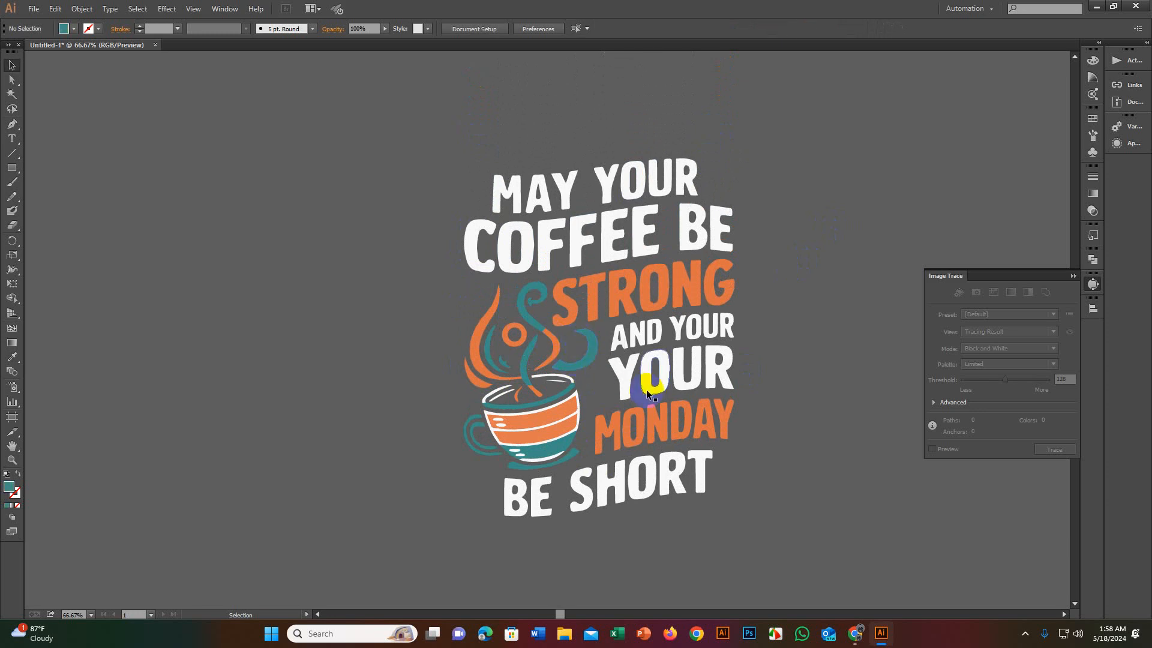
Step: Redraw the inner end of the teal steam curl with the Pencil tool to replace its arrow-shaped tip with a smooth rounded end
scroll(543, 345, up, 2)
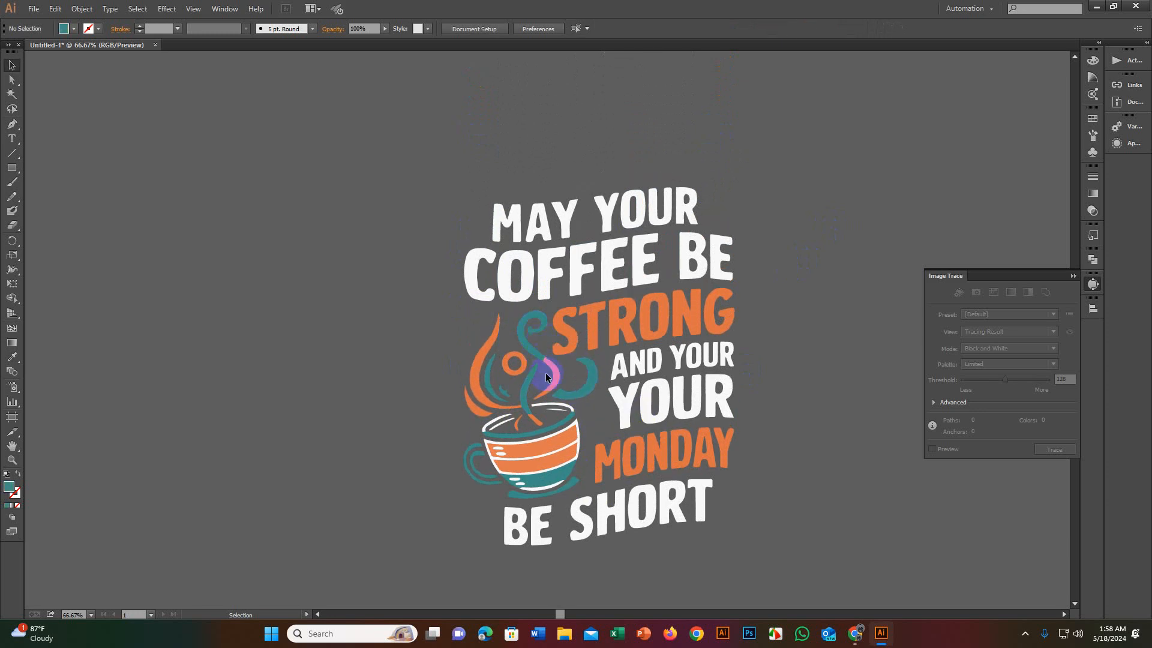
scroll(546, 373, up, 4)
scroll(559, 364, down, 2)
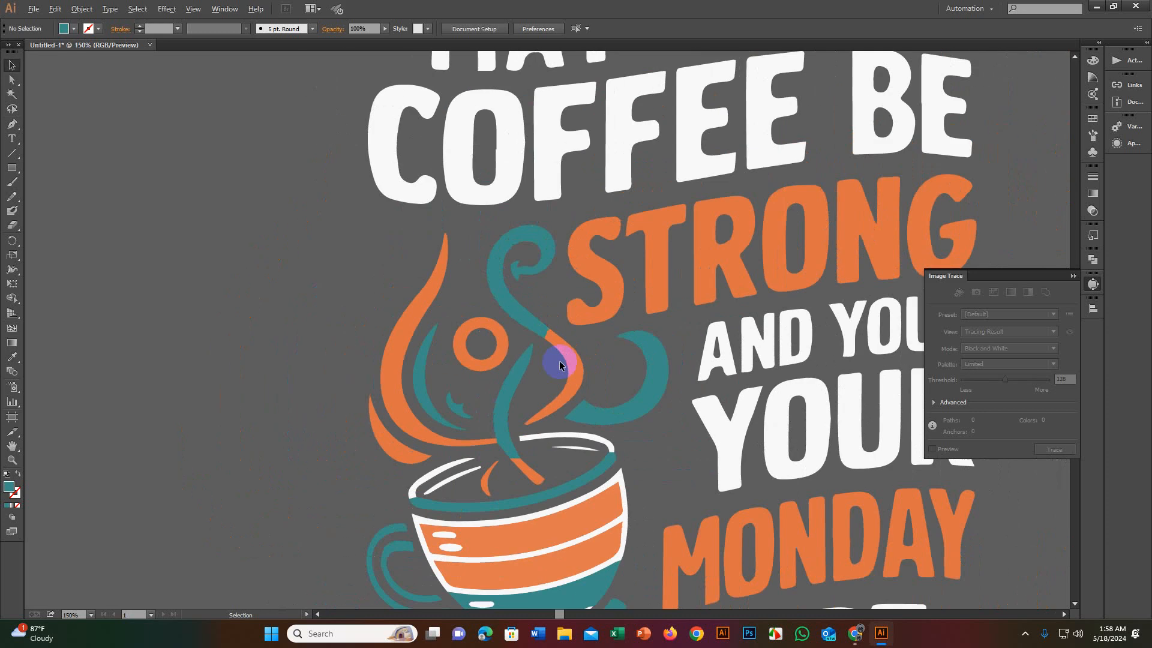
scroll(529, 289, up, 3)
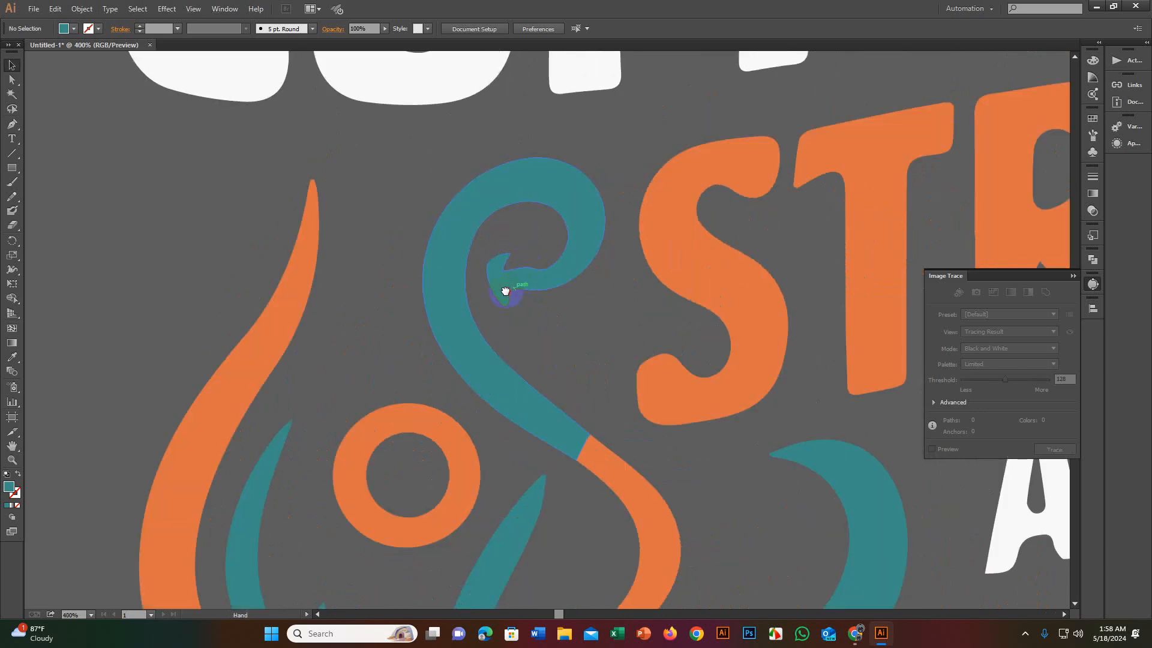
drag(505, 291, 540, 351)
click(12, 196)
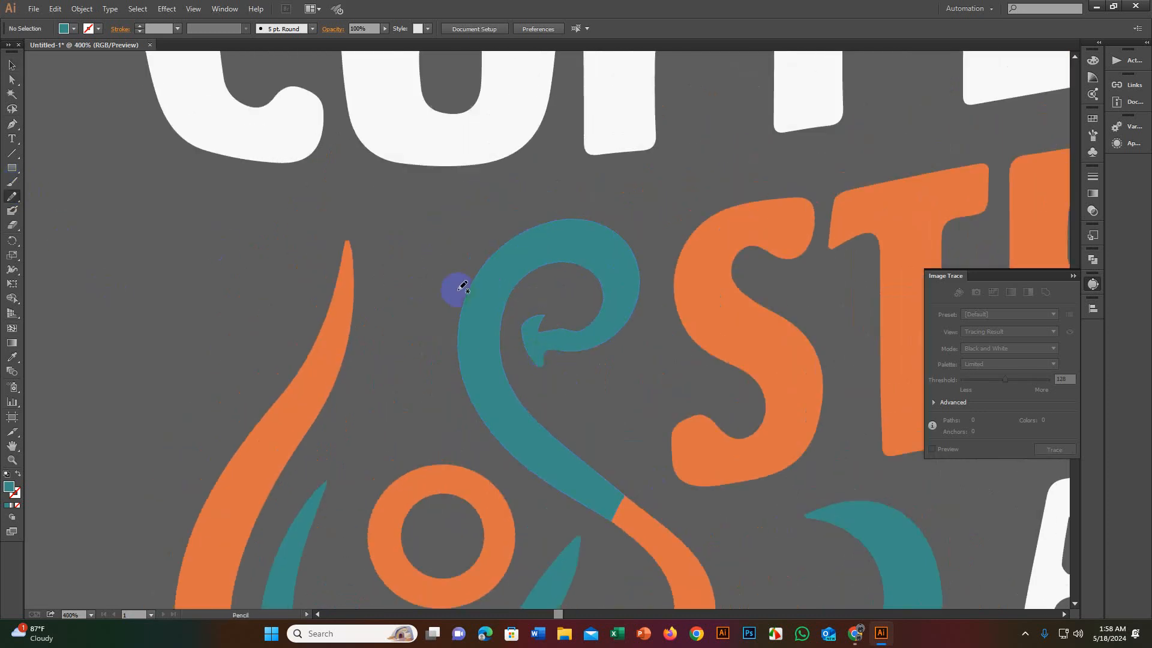
ctrl+click(526, 325)
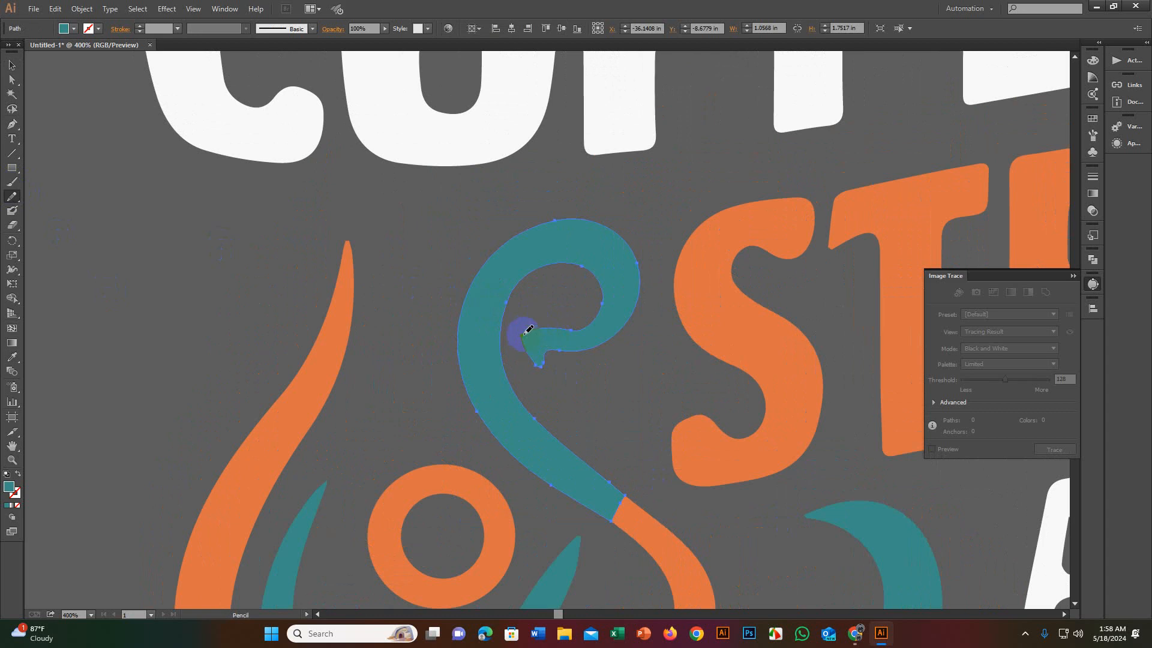
drag(569, 348, 594, 337)
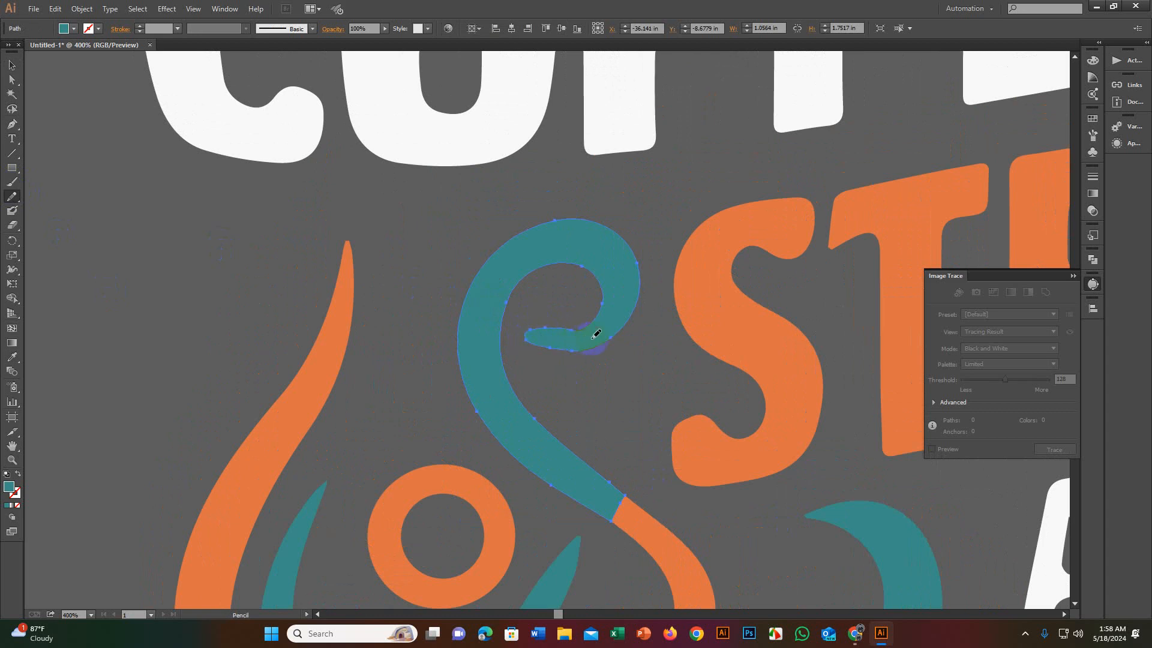
click(12, 65)
click(47, 90)
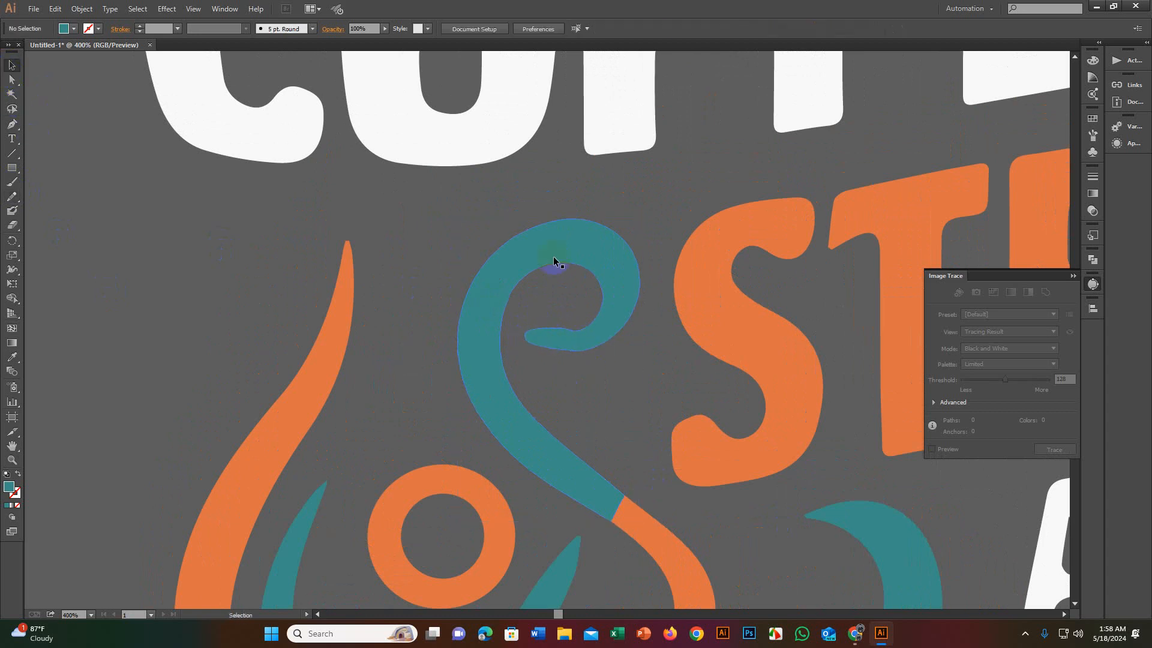
Step: Examine the steam, the cup and the whole coffee-quote design for remaining flaws
scroll(573, 340, down, 4)
drag(581, 359, 592, 275)
scroll(575, 333, up, 2)
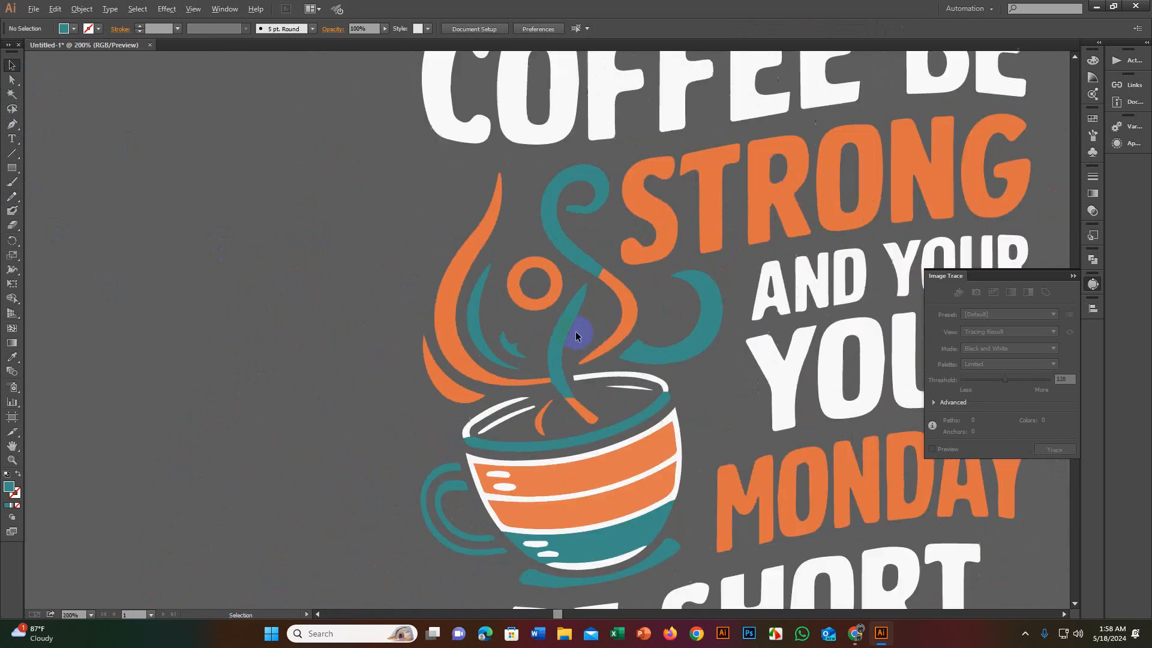
drag(553, 353, 552, 331)
scroll(553, 318, down, 3)
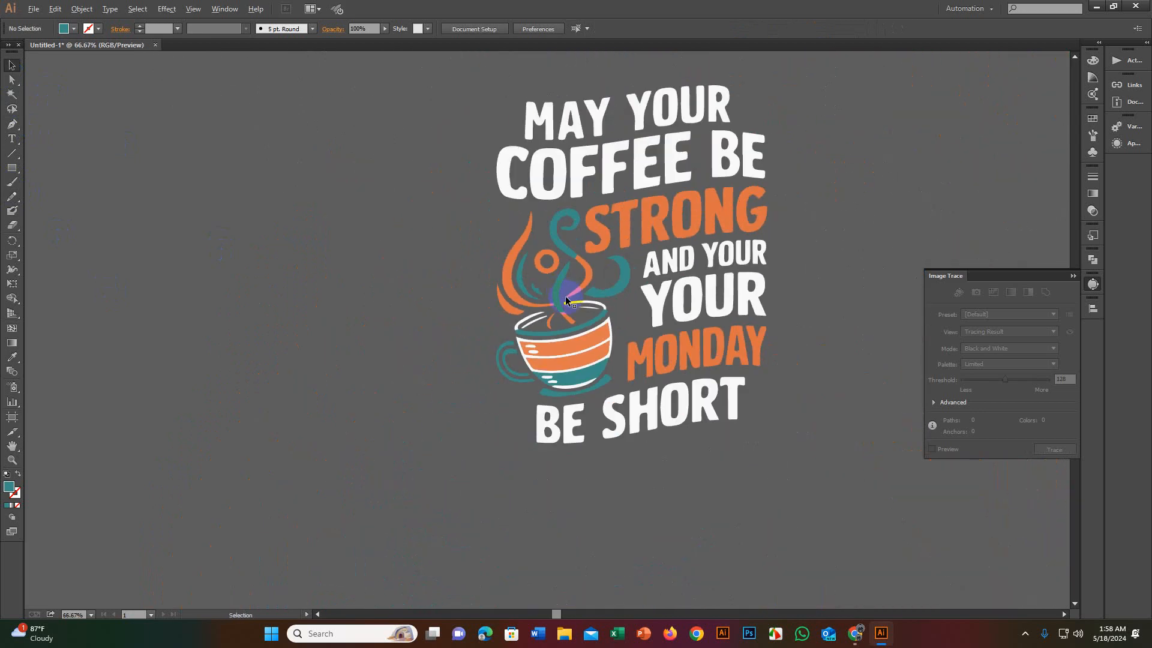
scroll(382, 372, up, 1)
drag(523, 289, 429, 324)
scroll(429, 325, down, 1)
scroll(429, 324, down, 1)
scroll(432, 324, up, 1)
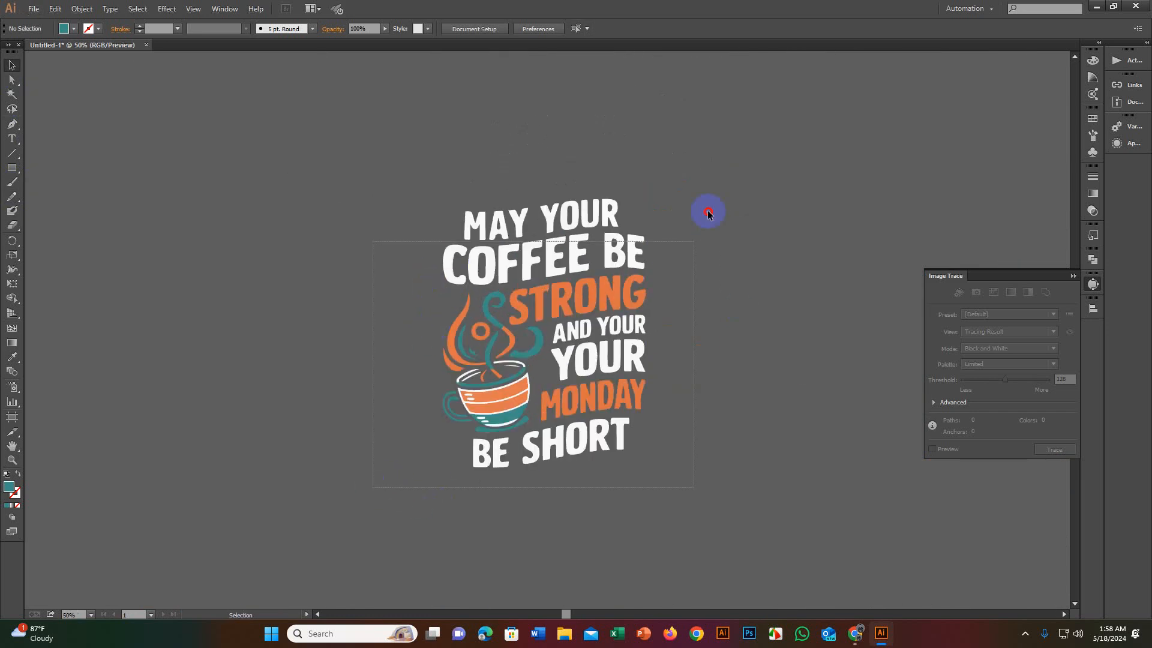
Step: Group all the lettering and cup shapes of the coffee-quote design into one object
key(ctrl+a)
click(581, 270)
right_click(581, 269)
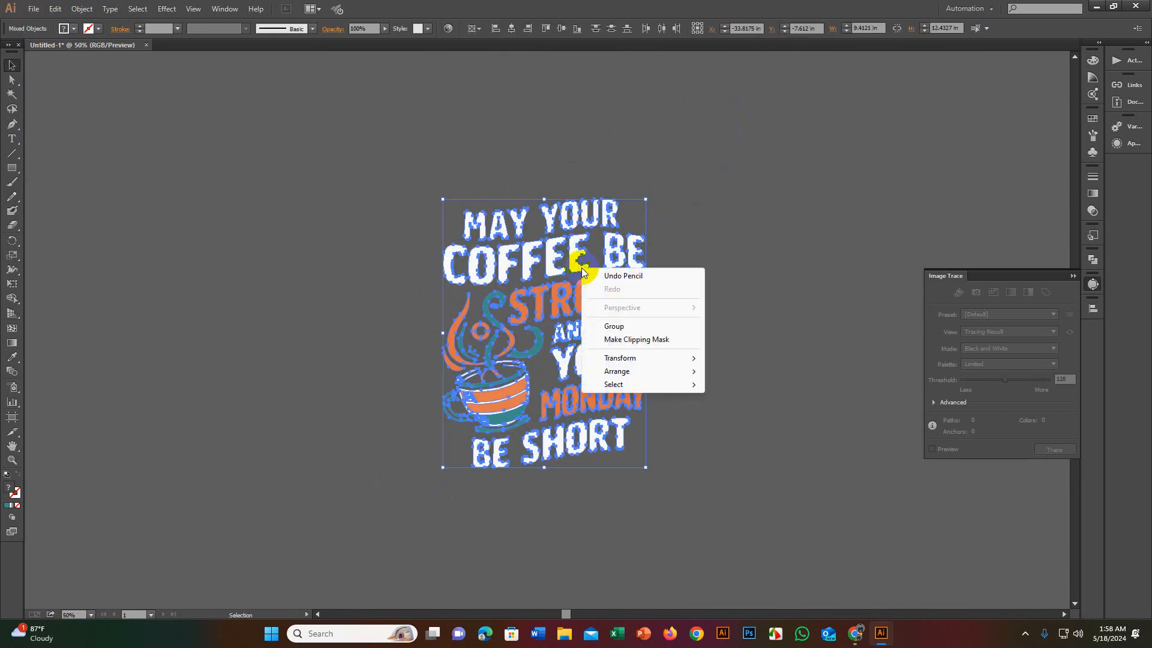
click(613, 325)
click(663, 282)
Step: Center the grouped design horizontally and vertically on the artboard
drag(637, 296, 560, 299)
scroll(572, 276, down, 1)
click(726, 270)
click(556, 337)
click(624, 312)
scroll(473, 384, down, 1)
key(ctrl+a)
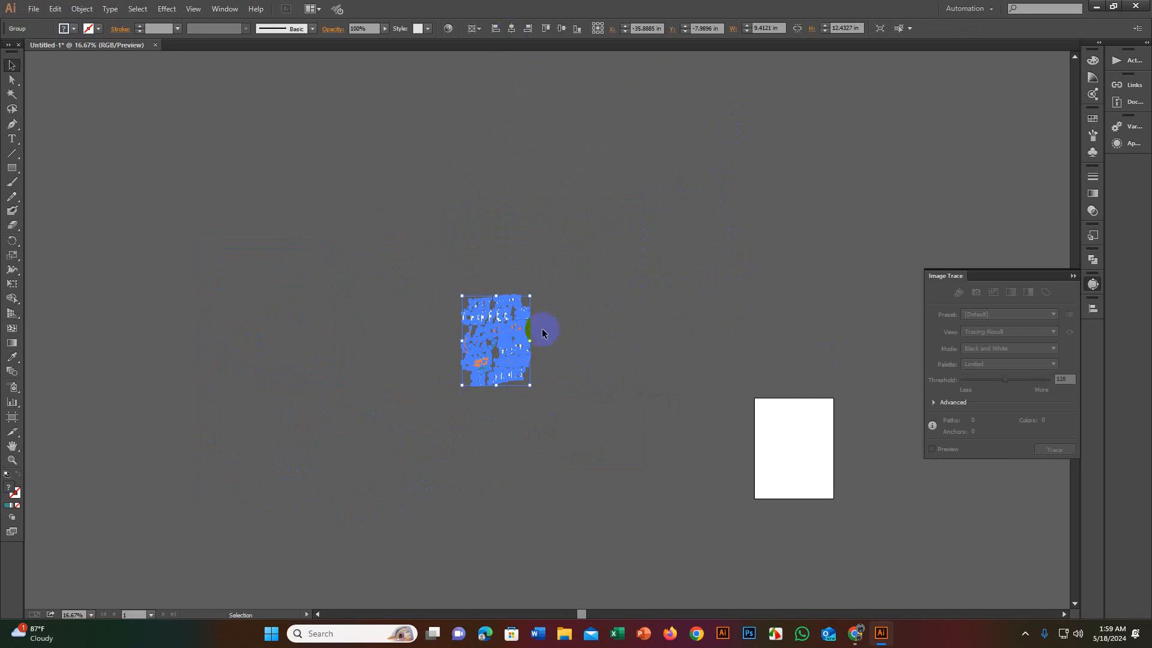
click(538, 345)
click(507, 342)
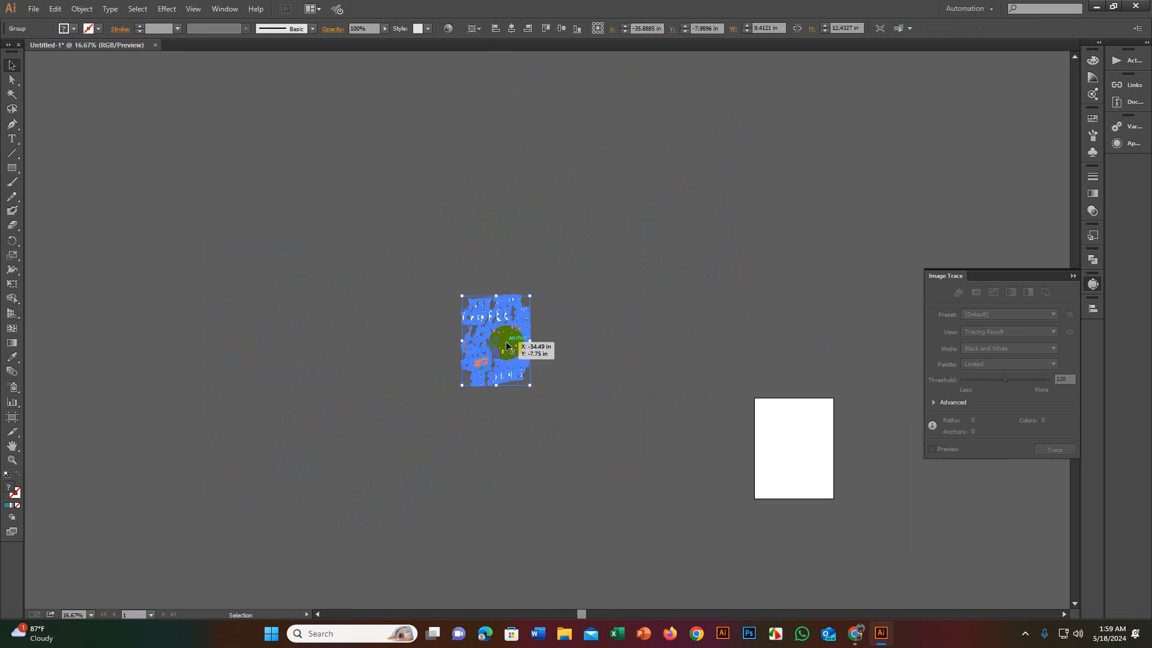
click(513, 30)
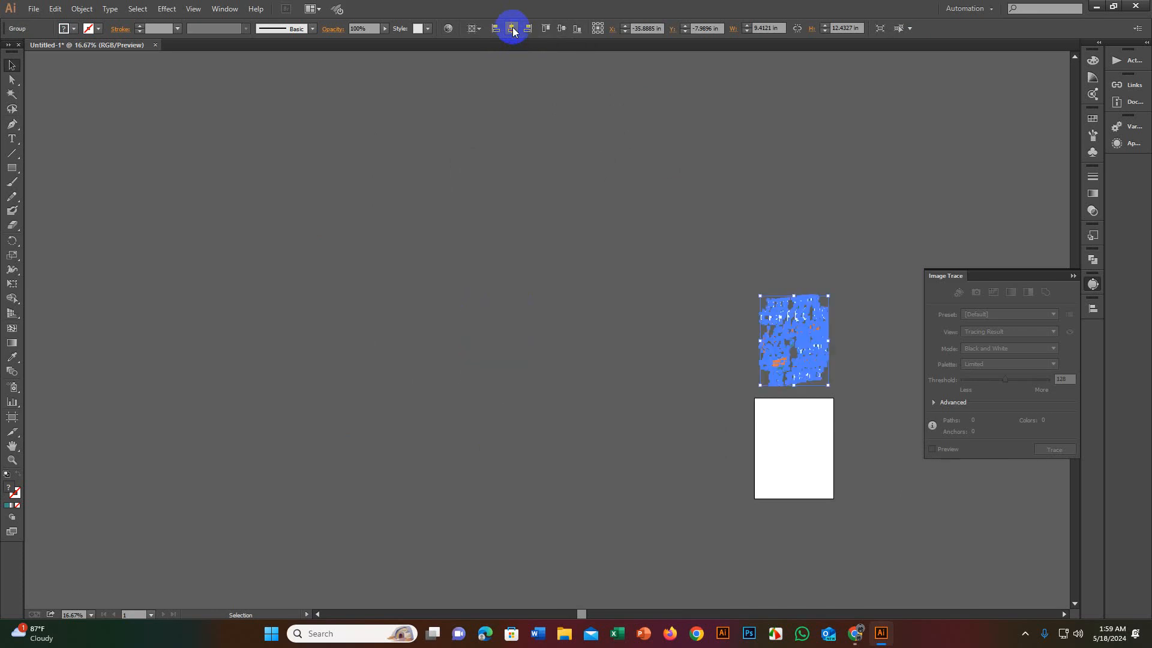
click(563, 28)
Step: Examine the placement and legibility of the centered design on the white artboard
scroll(741, 322, up, 1)
drag(742, 321, 296, 149)
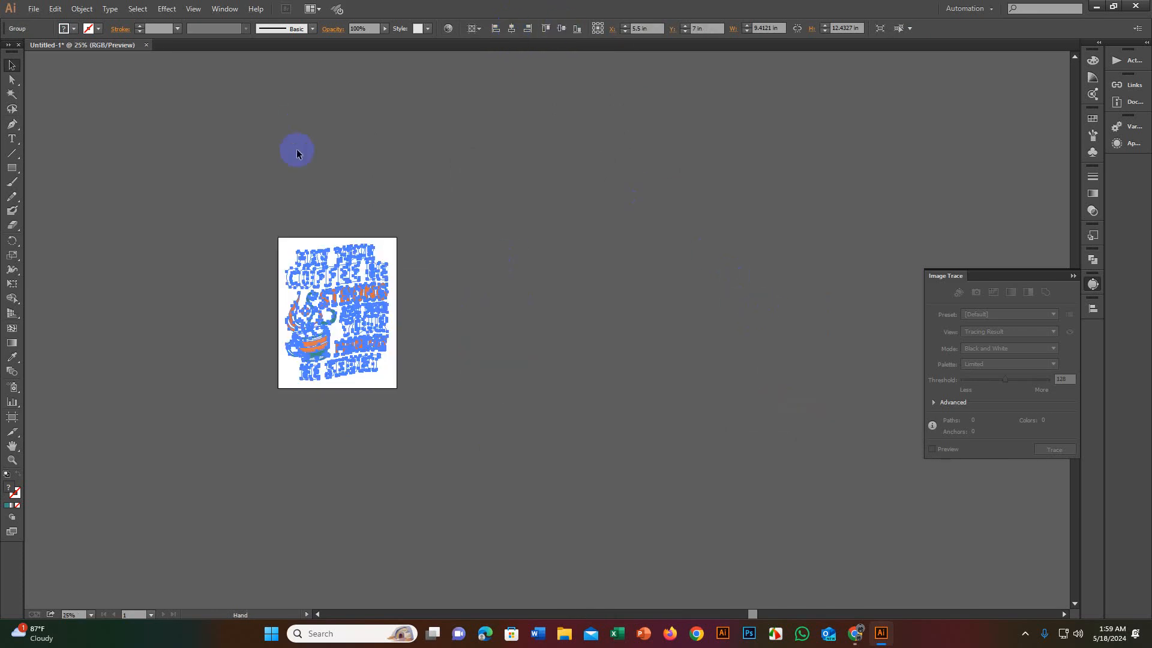
scroll(445, 307, up, 2)
drag(299, 230, 513, 237)
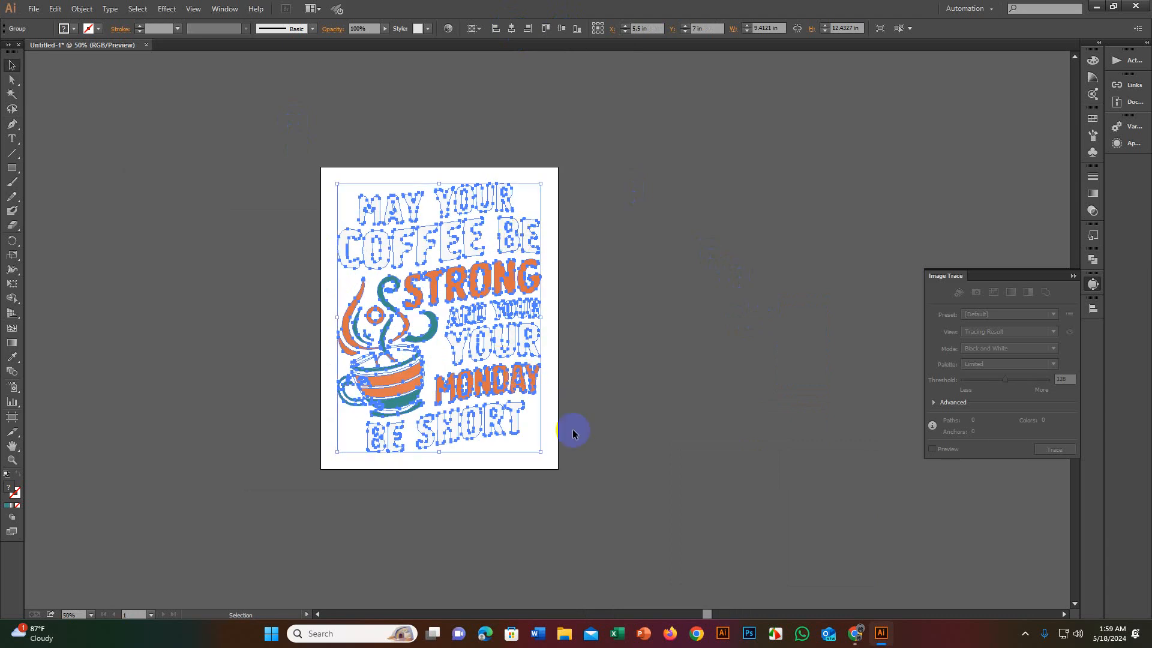
click(632, 398)
scroll(631, 399, down, 1)
click(561, 380)
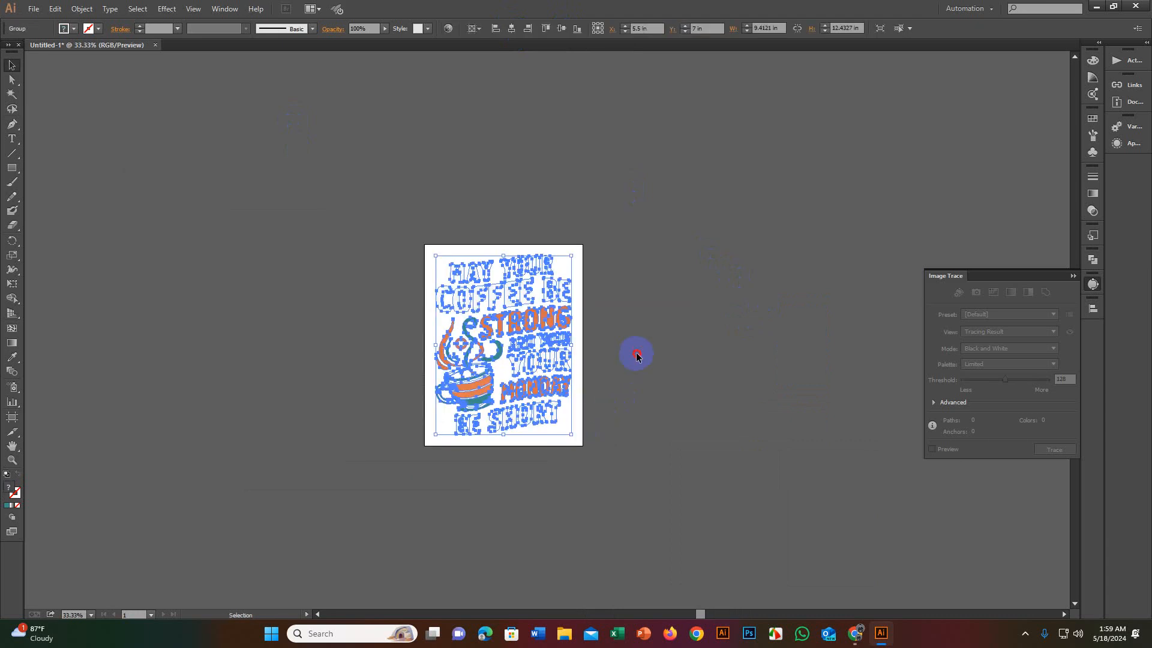
click(606, 353)
scroll(606, 354, up, 2)
drag(592, 367, 727, 342)
click(607, 346)
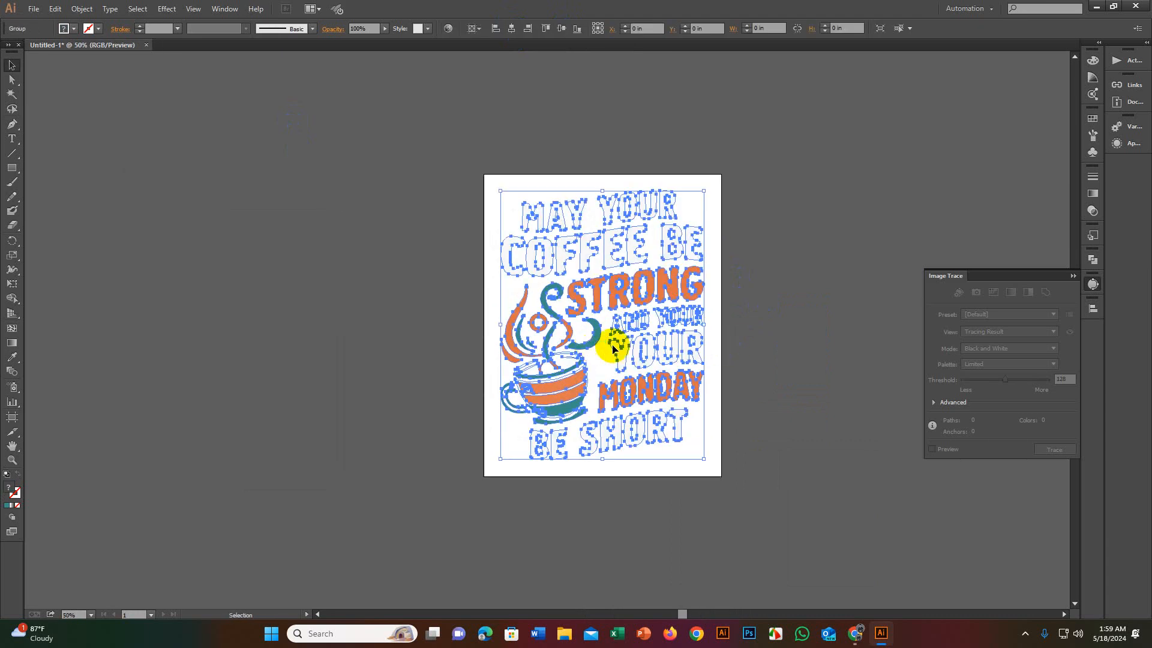
scroll(624, 347, up, 1)
click(841, 320)
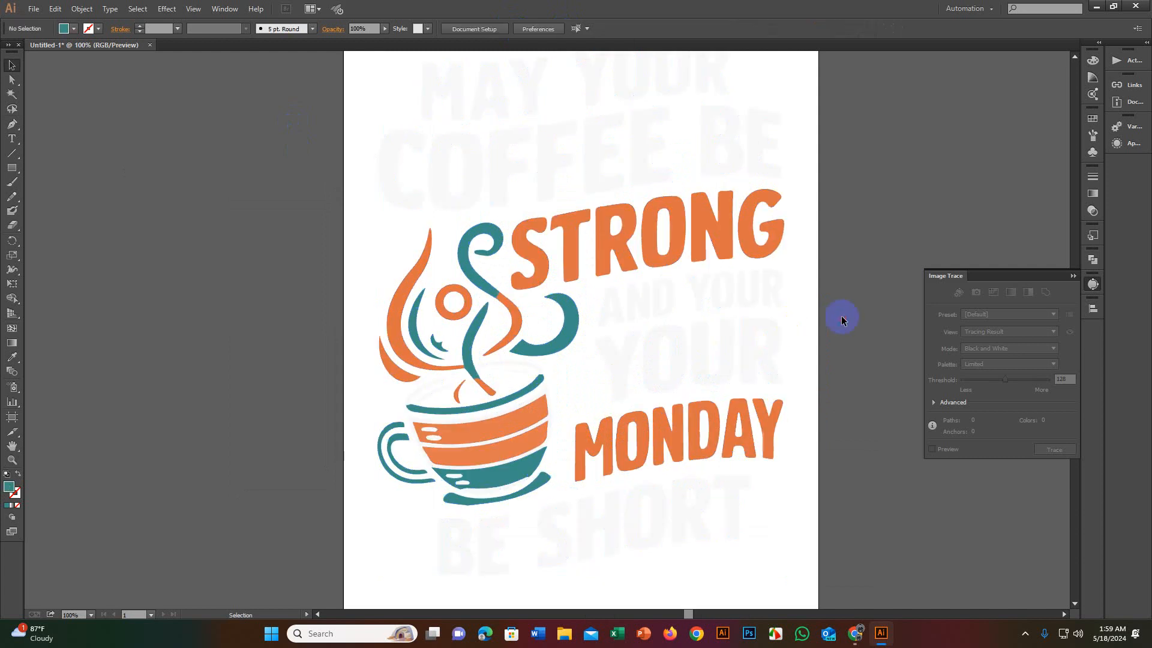
scroll(761, 329, down, 2)
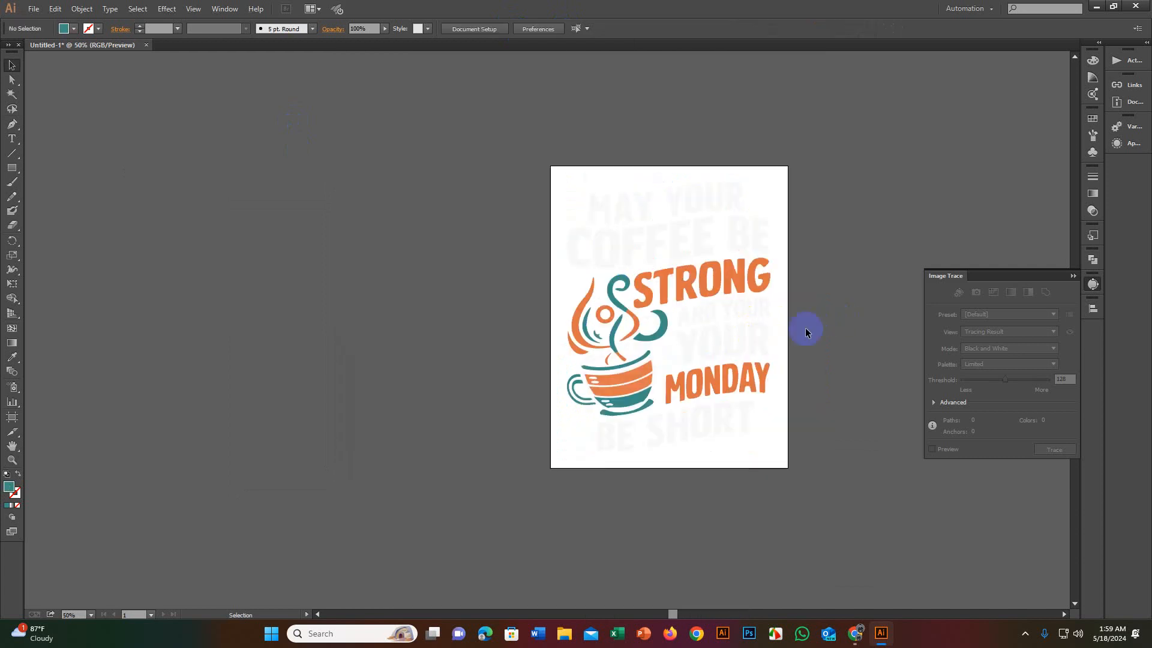
Step: Create a rectangle 11 in wide and 14 in high over the artboard
click(761, 285)
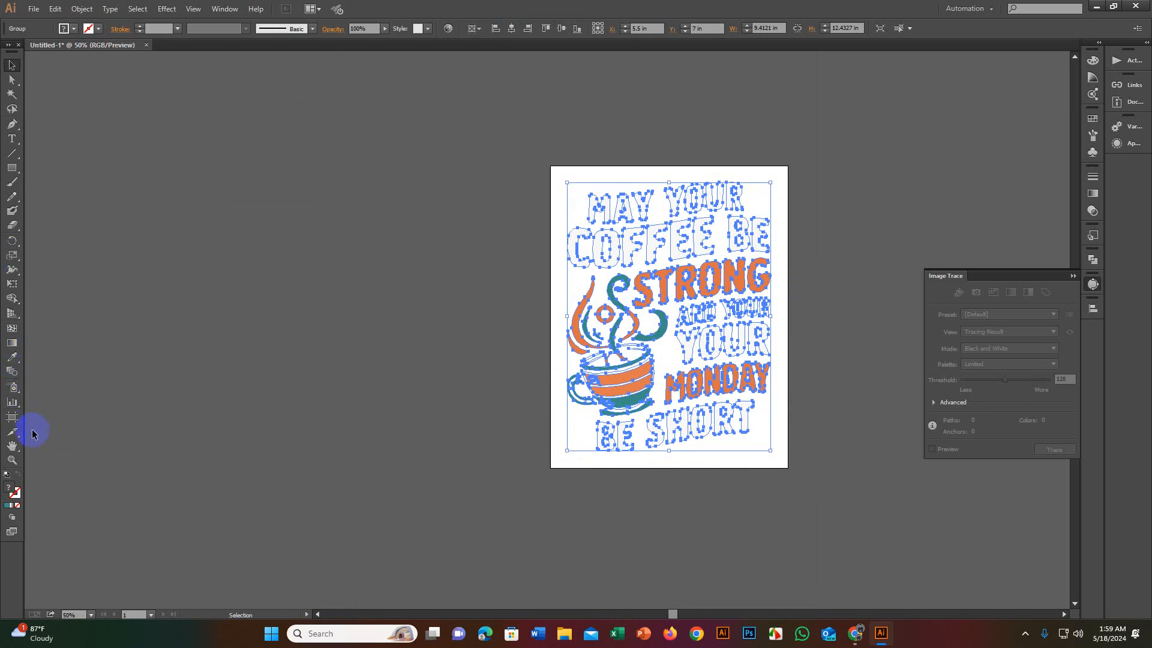
click(13, 170)
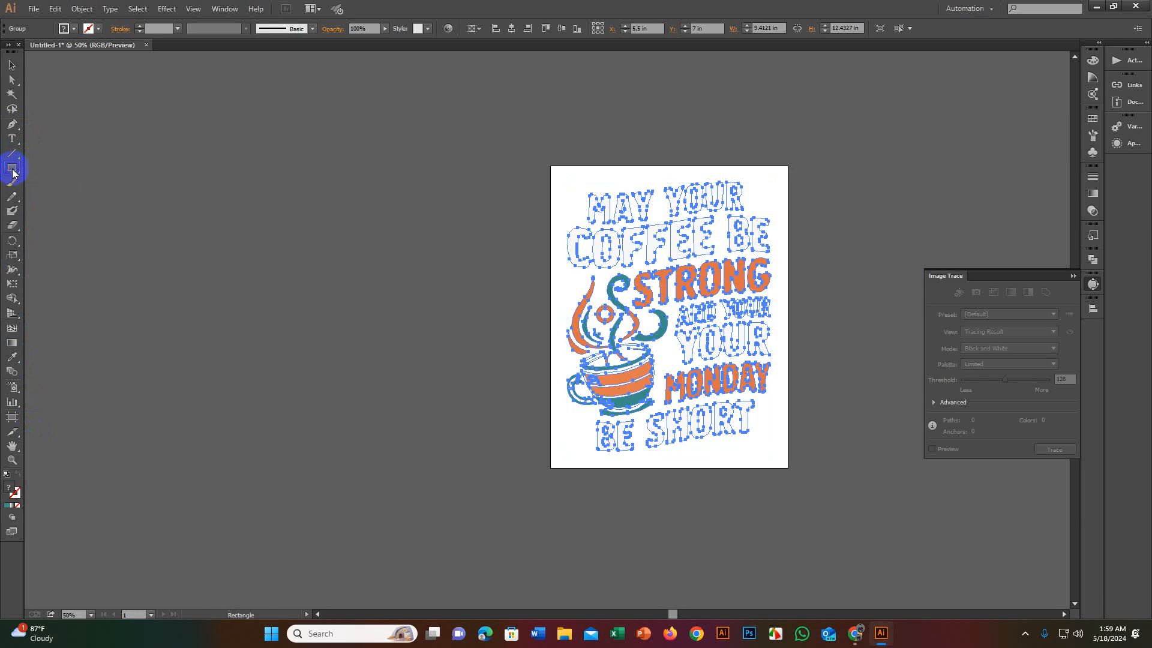
click(561, 175)
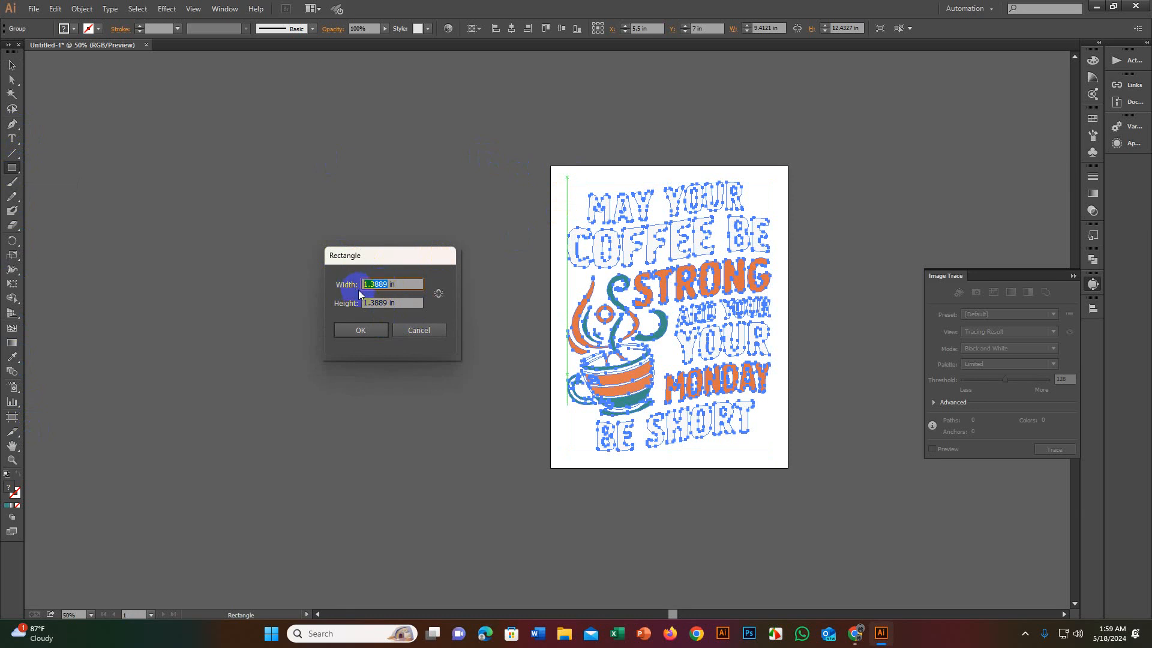
text(11)
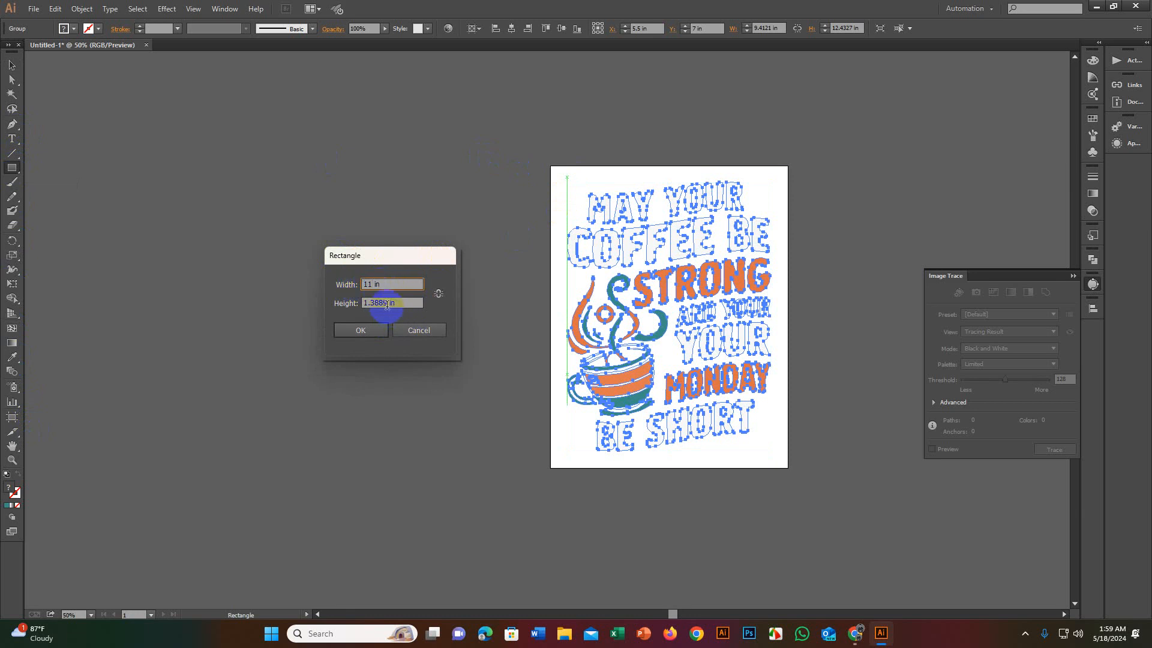
double_click(386, 303)
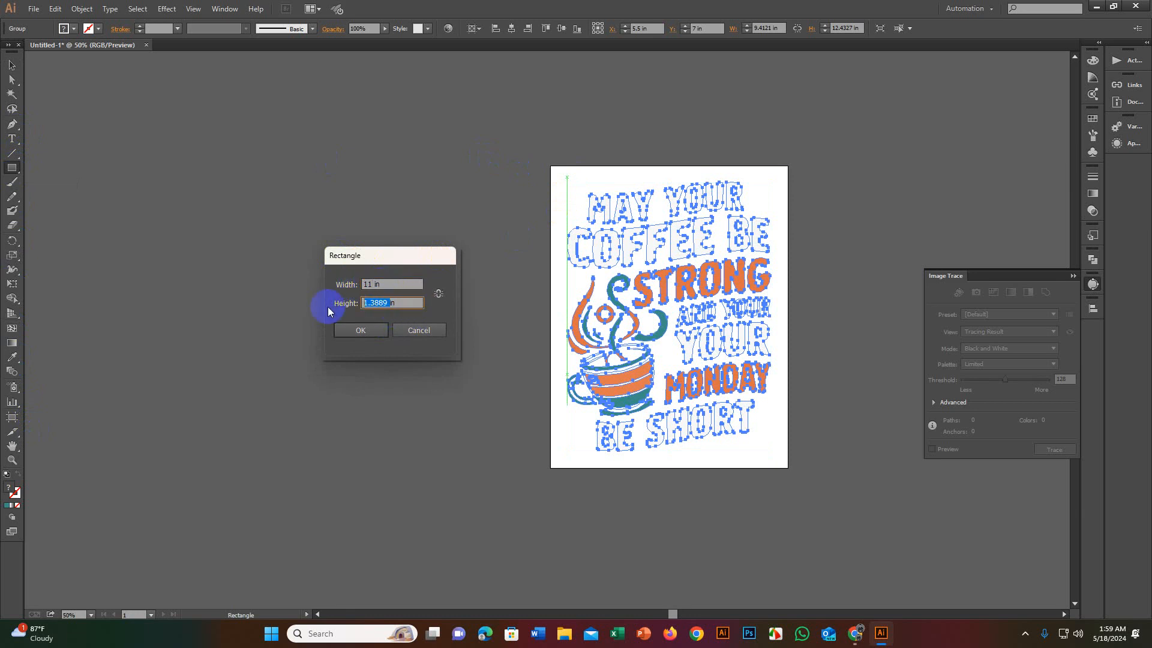
click(360, 331)
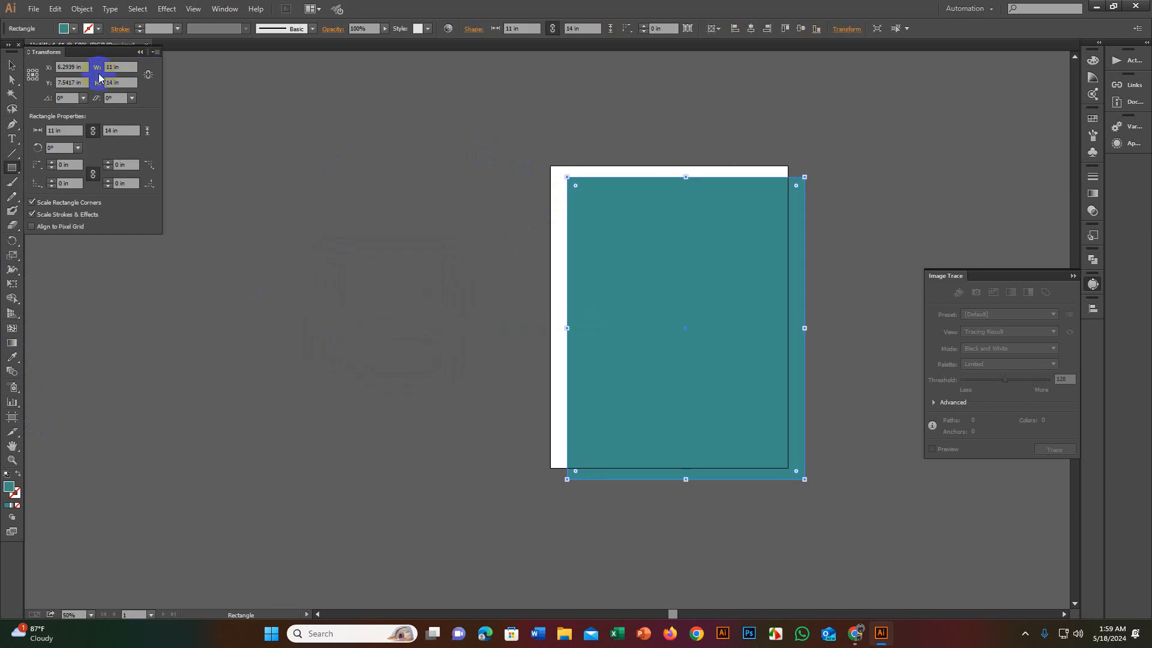
click(141, 53)
click(12, 65)
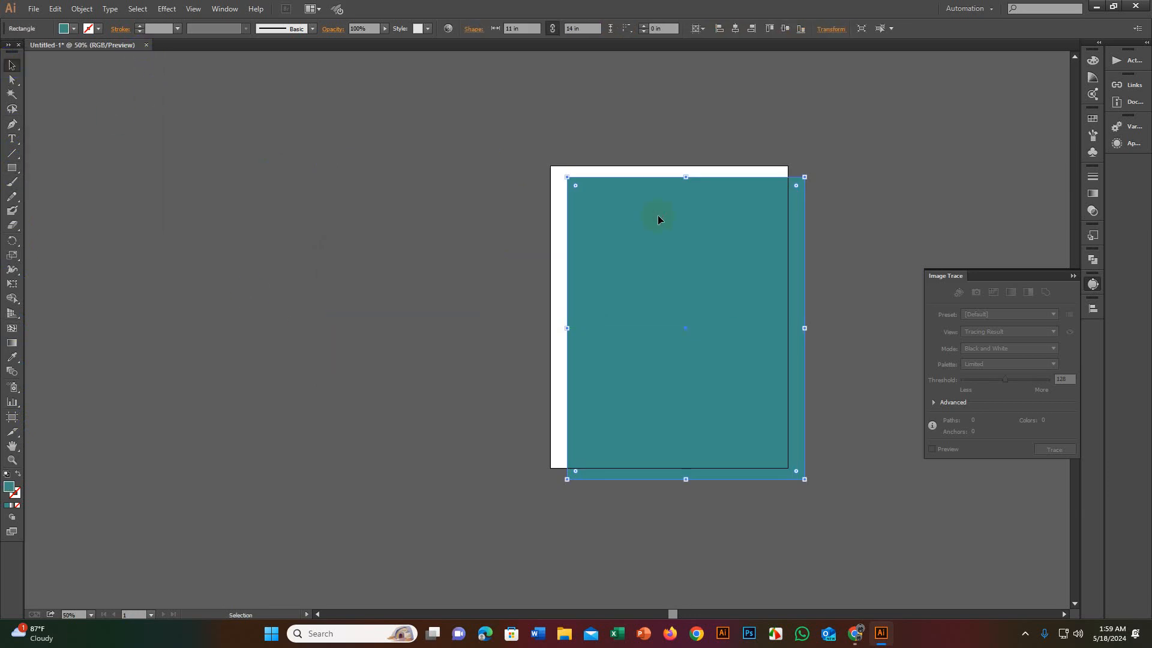
Step: Center the rectangle horizontally and vertically on the artboard and send it to the back behind the design
click(737, 29)
click(783, 29)
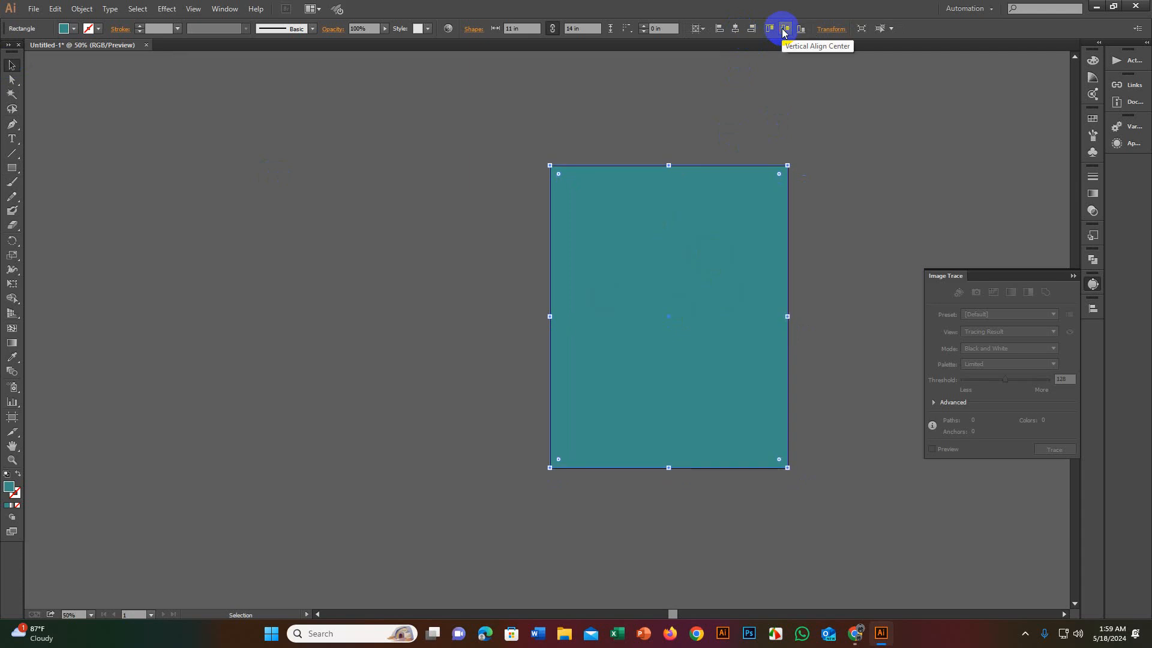
right_click(712, 300)
mouse_move(769, 472)
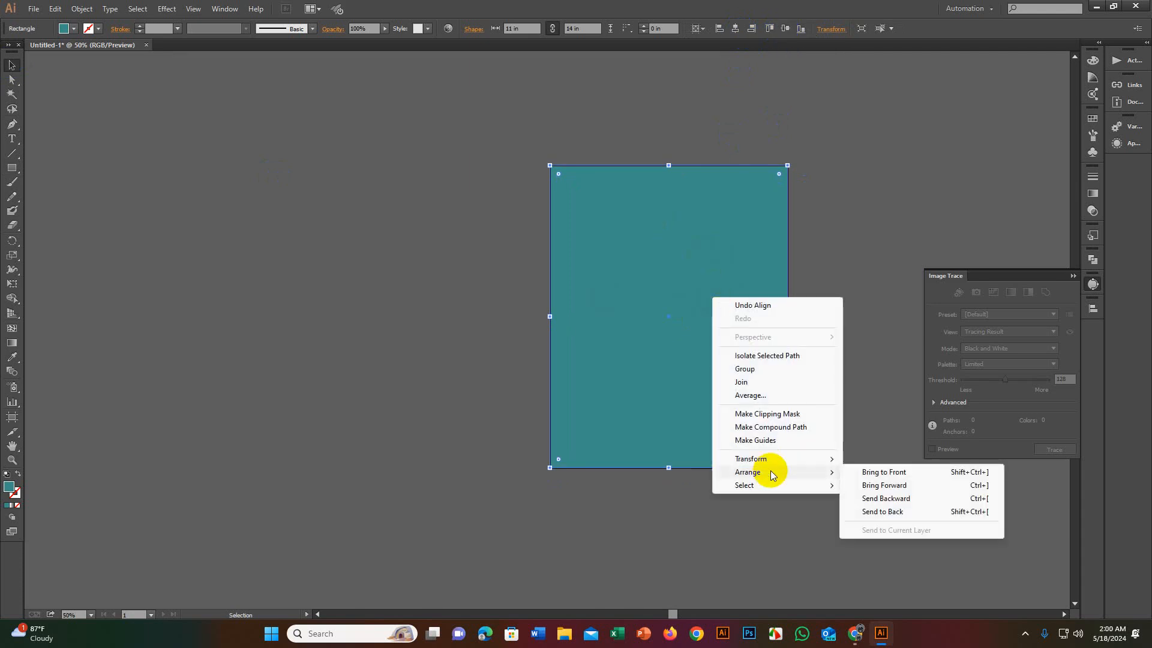
click(885, 511)
click(849, 408)
Step: Set the background rectangle's fill to near-black 0C0F0F and deselect it
scroll(700, 326, up, 1)
key(space)
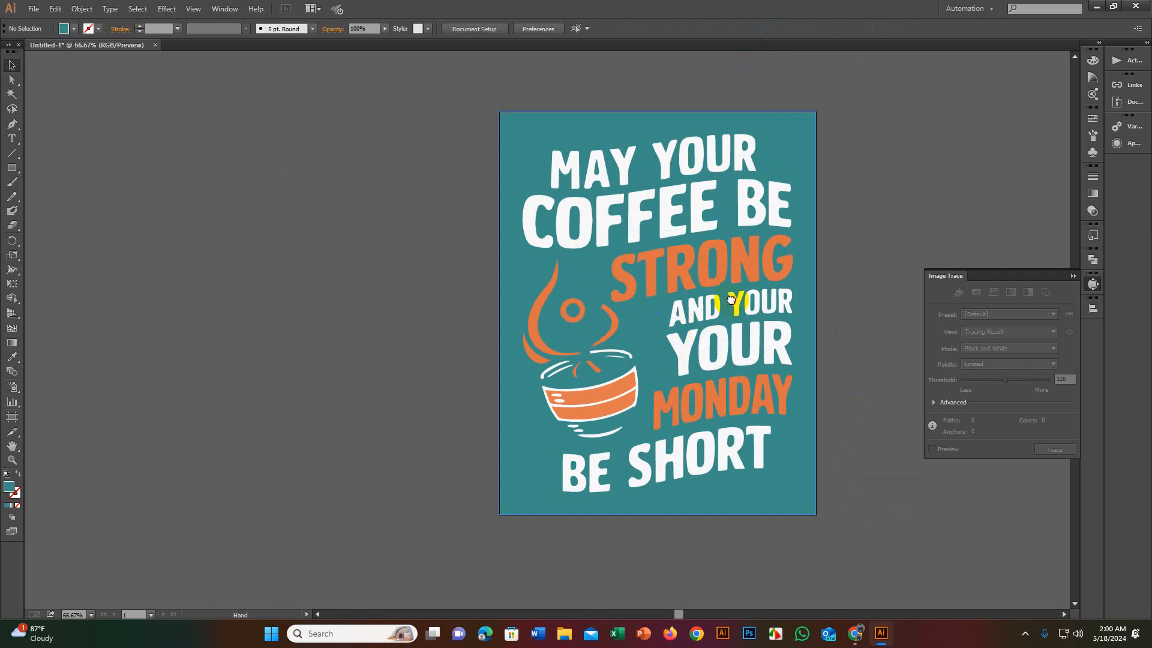
drag(731, 300, 731, 323)
click(782, 144)
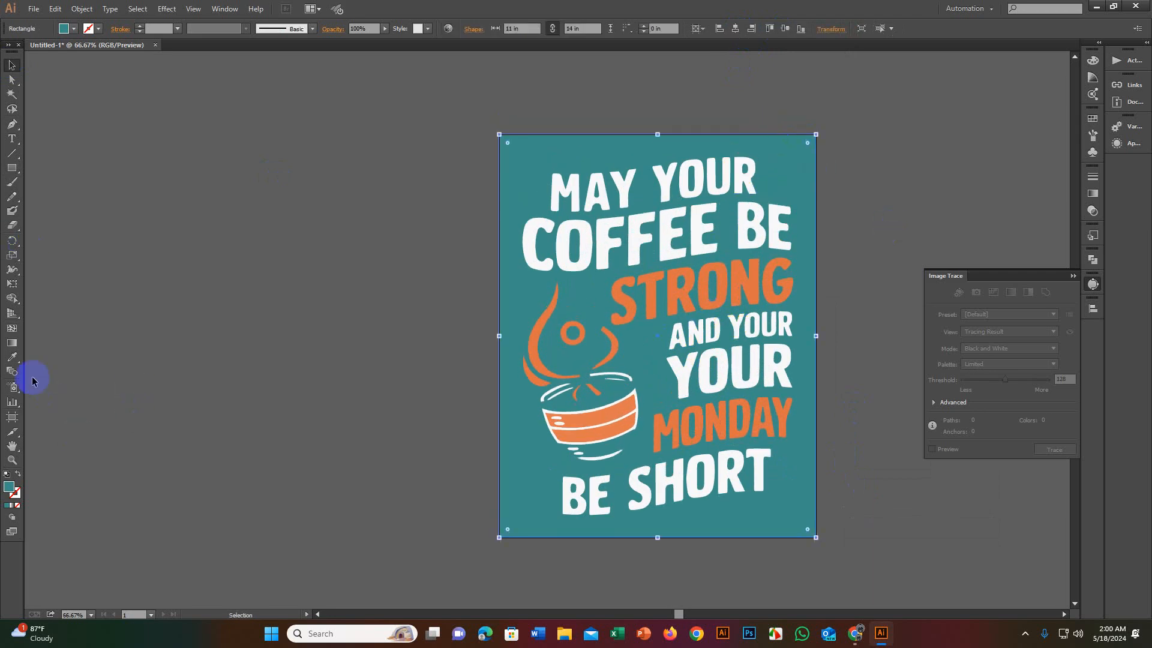
double_click(9, 488)
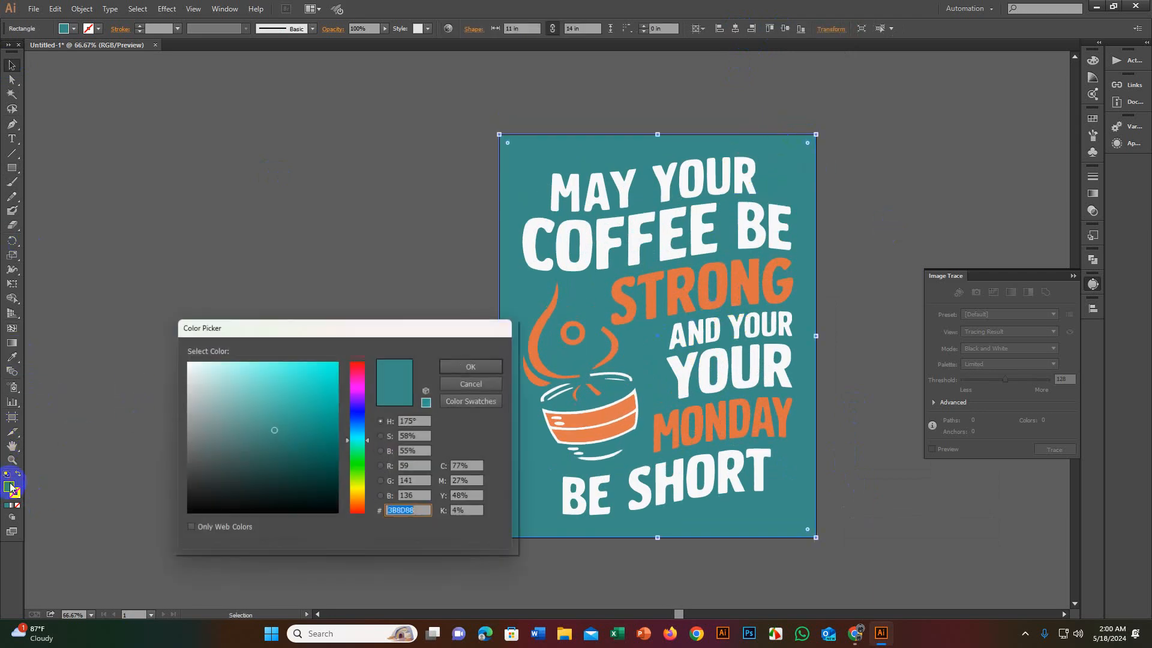
drag(240, 494, 213, 505)
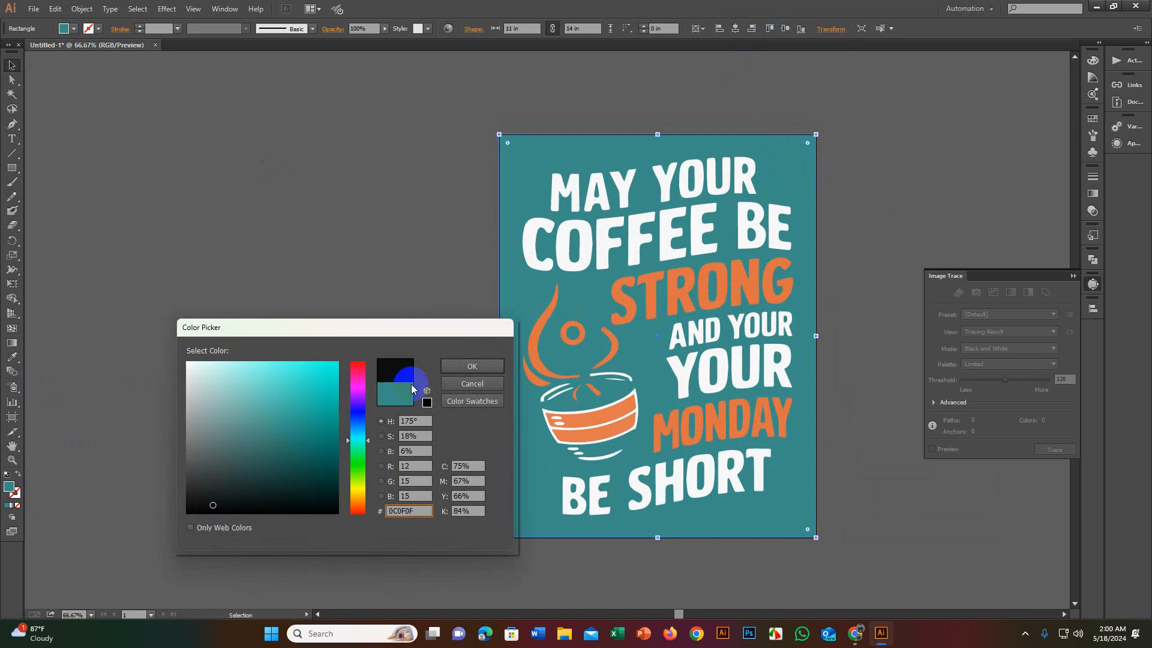
click(472, 367)
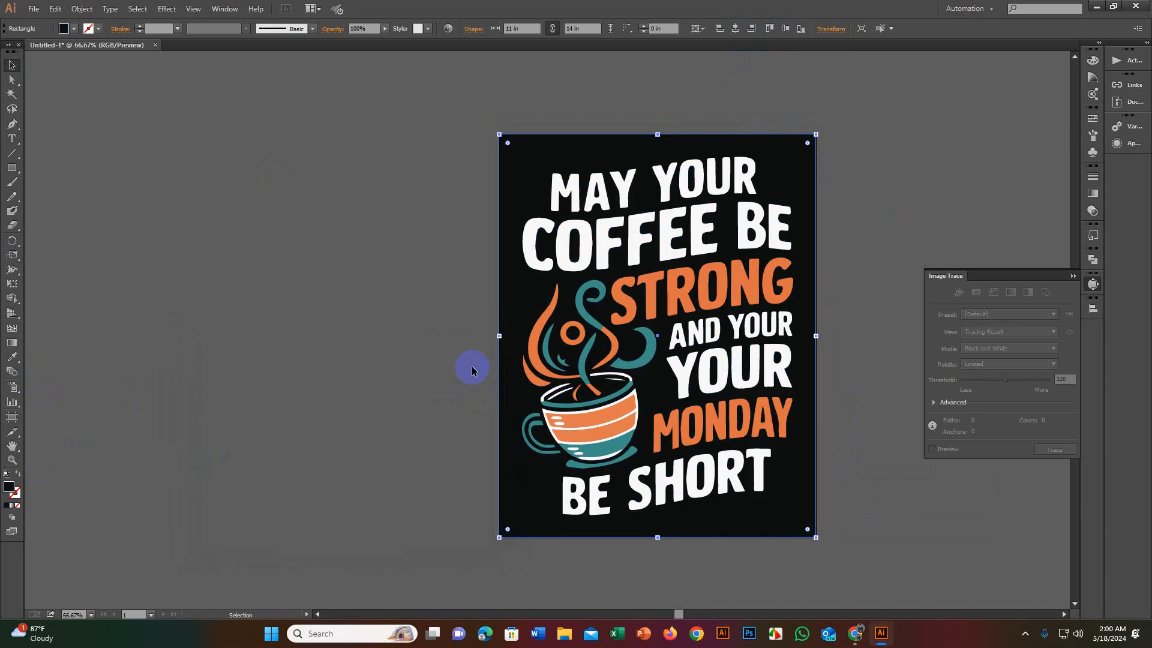
click(188, 154)
Step: Examine the finished coffee-quote design on its dark background at several magnifications
key(ctrl+minus)
drag(459, 281, 381, 274)
scroll(445, 330, up, 1)
scroll(415, 315, down, 2)
scroll(388, 314, up, 1)
drag(270, 291, 471, 274)
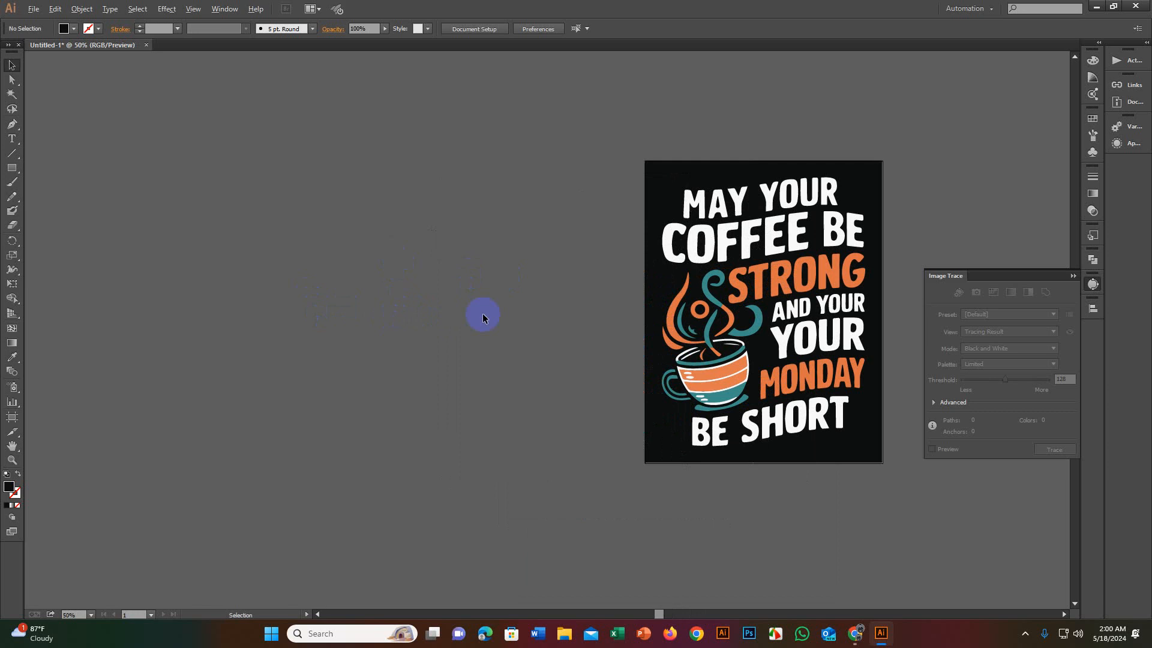
scroll(483, 313, down, 1)
drag(506, 236, 486, 303)
scroll(730, 340, up, 1)
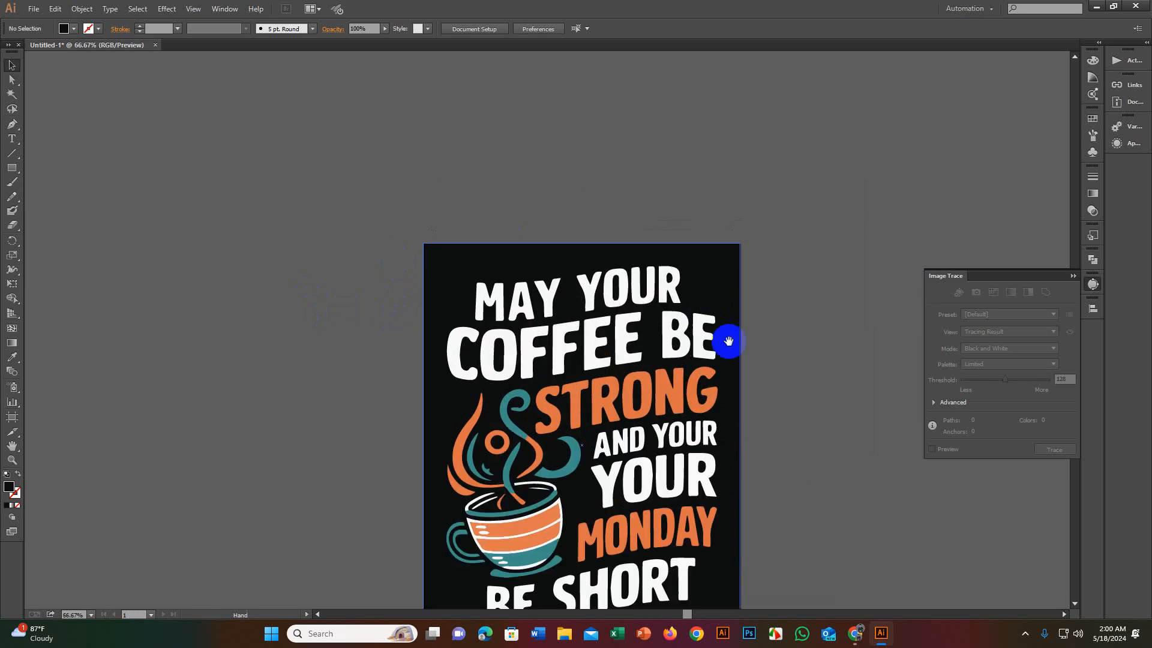
drag(730, 340, 730, 219)
scroll(730, 219, up, 1)
scroll(720, 288, down, 2)
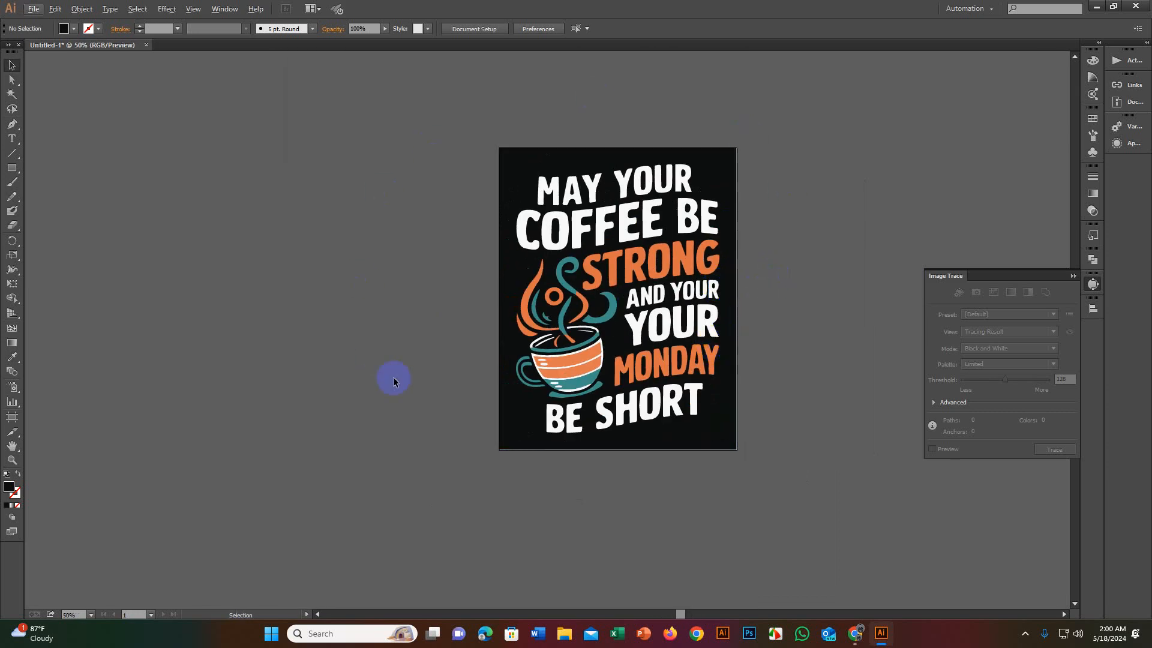
scroll(384, 407, up, 1)
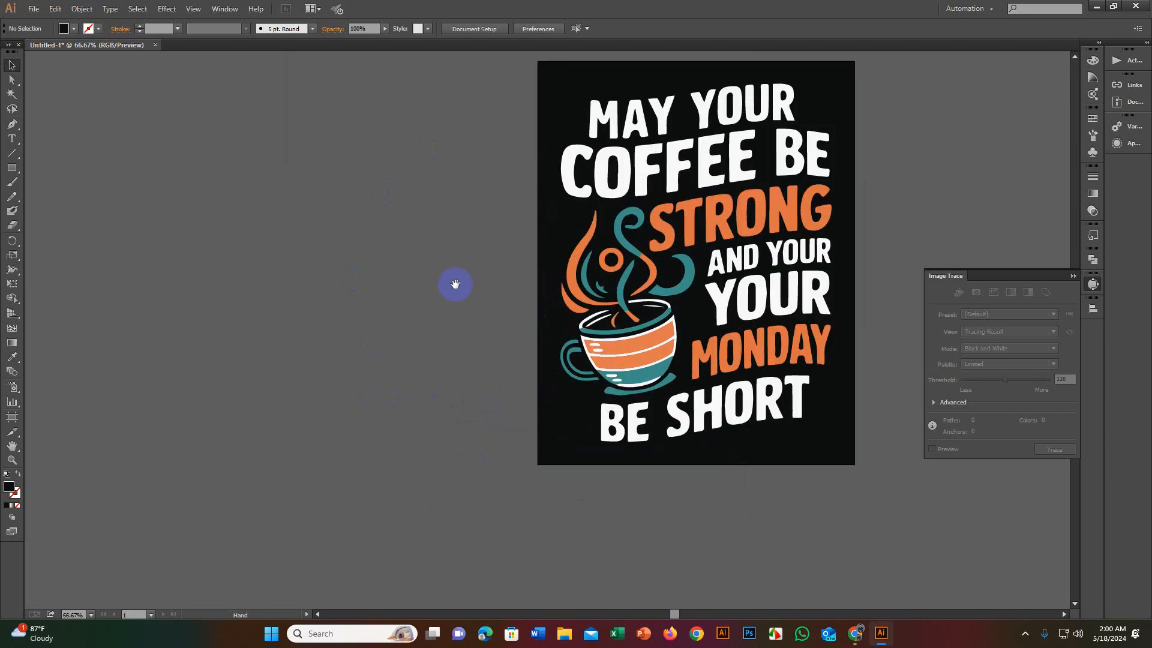
drag(454, 282, 408, 339)
scroll(407, 338, down, 1)
scroll(754, 325, up, 1)
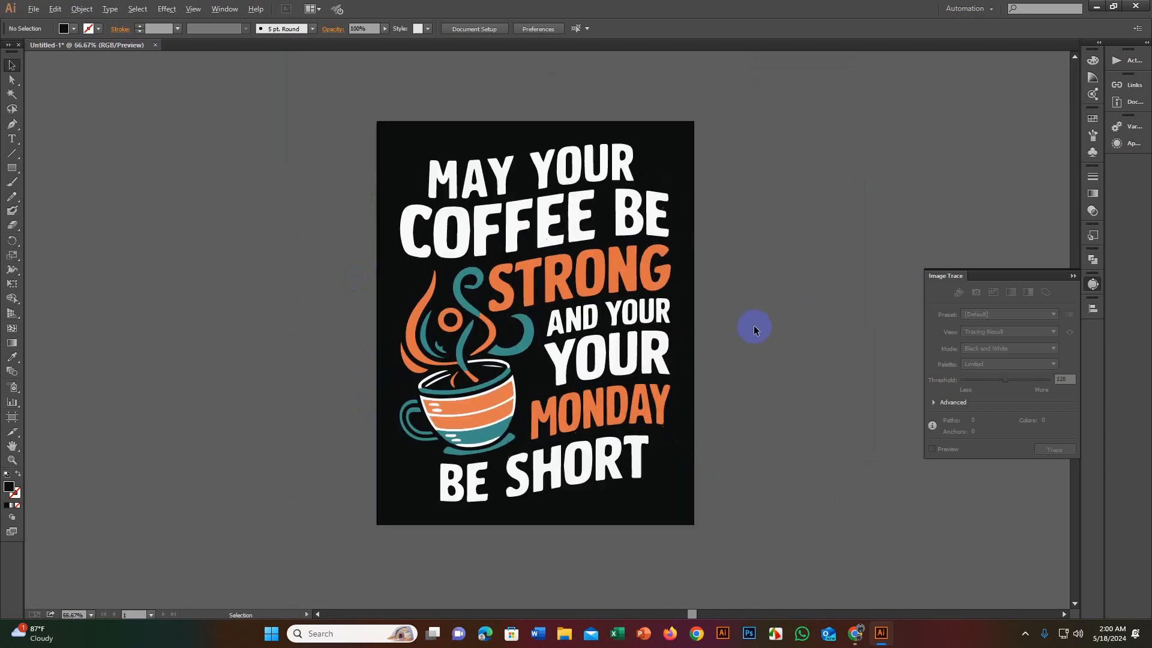
scroll(754, 325, down, 2)
scroll(762, 310, up, 1)
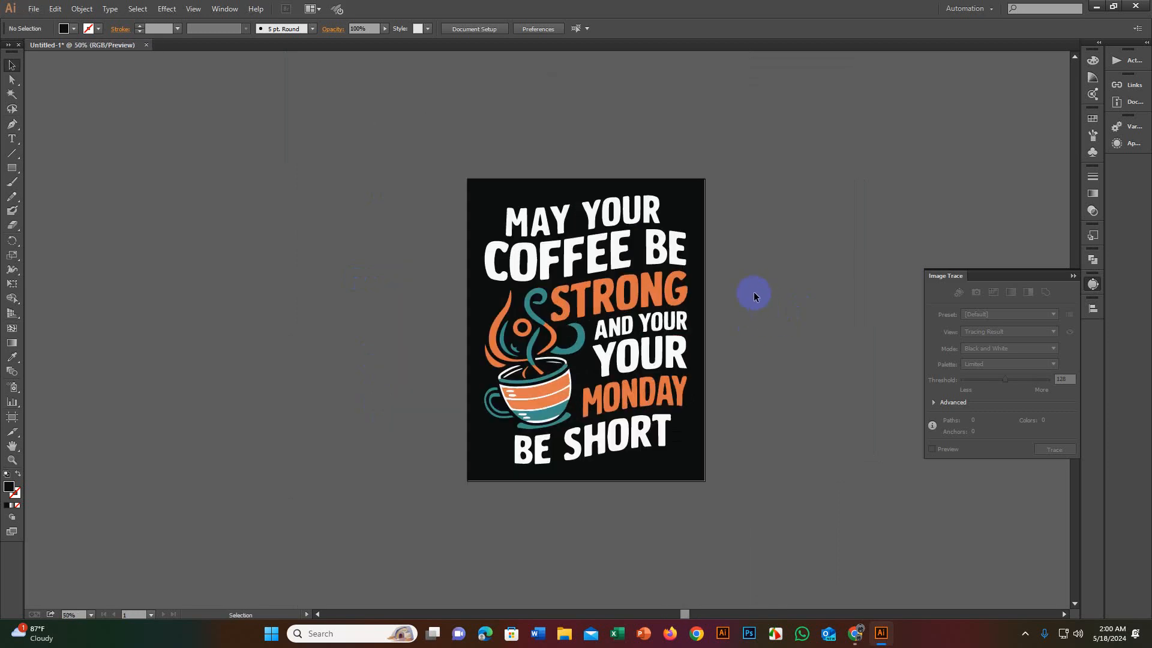
scroll(762, 318, down, 2)
scroll(749, 330, up, 1)
scroll(750, 333, up, 1)
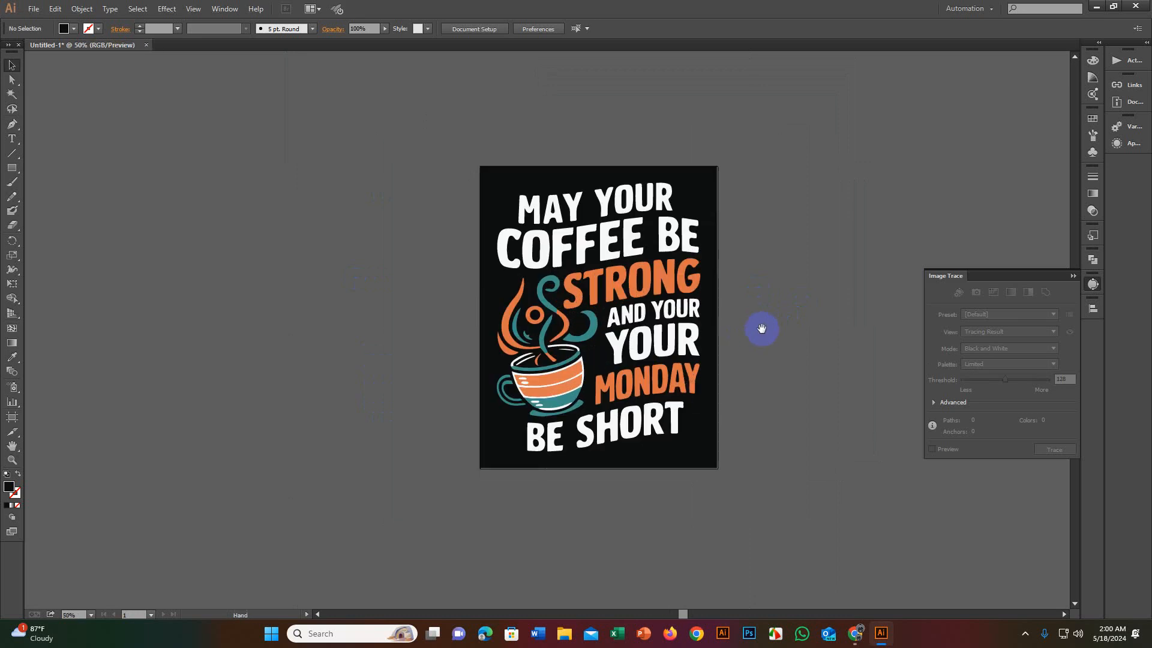
scroll(759, 354, down, 1)
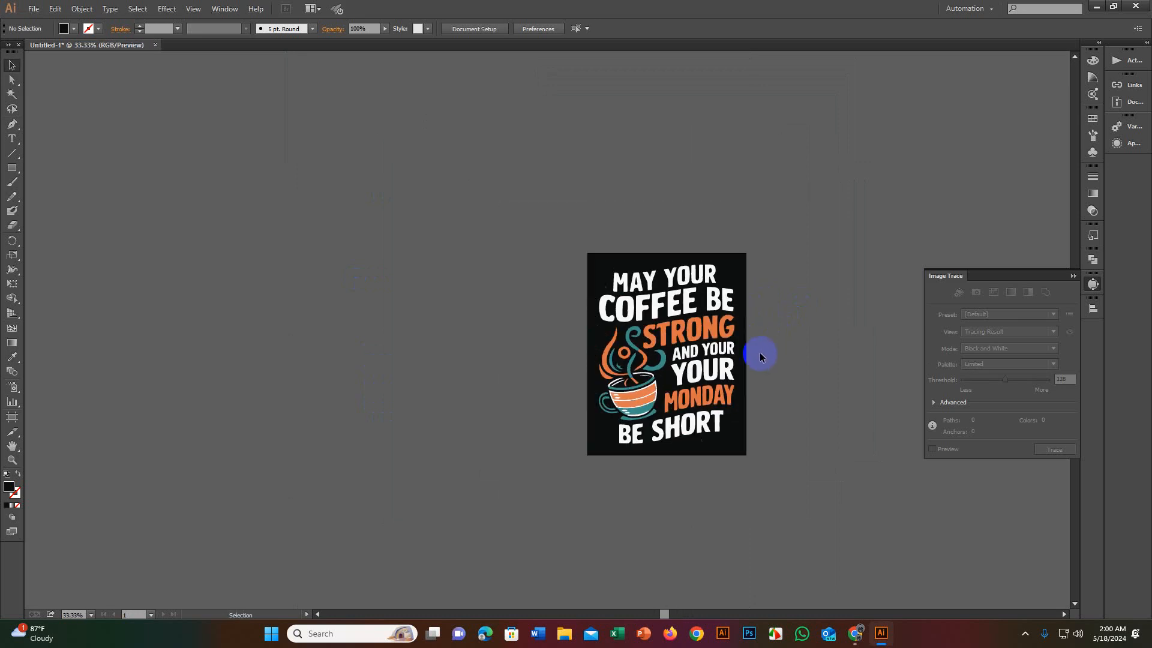
scroll(501, 392, down, 2)
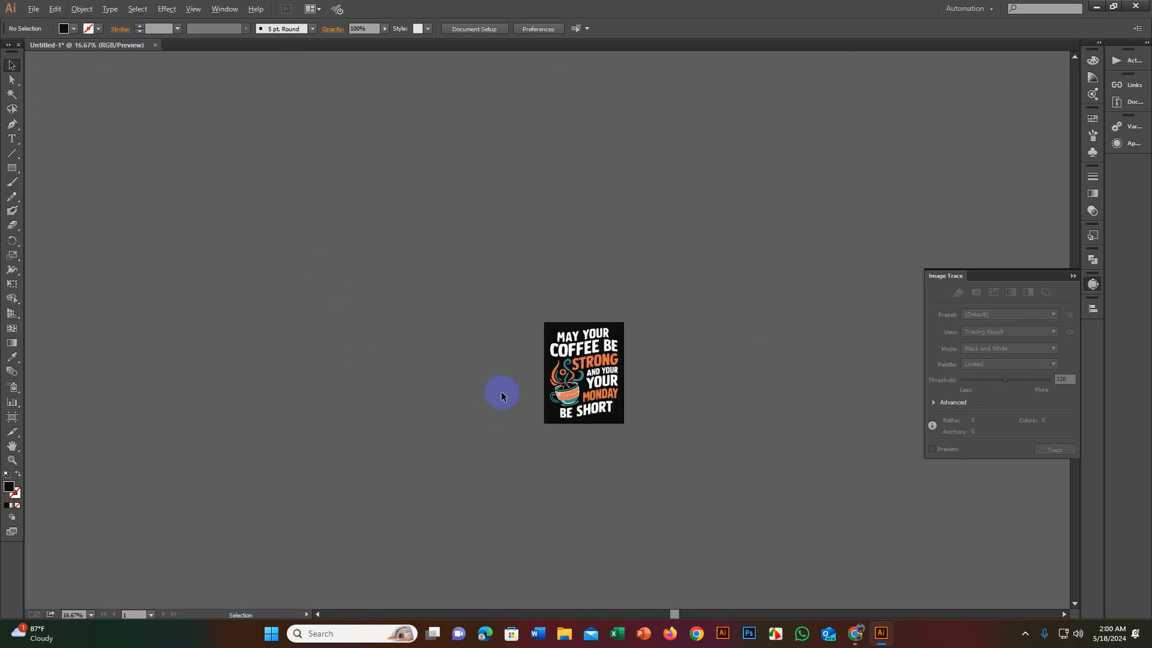
drag(427, 389, 489, 368)
Step: Switch to Chrome with a saved user profile and search Google Images for "t shirt mockup"
click(696, 639)
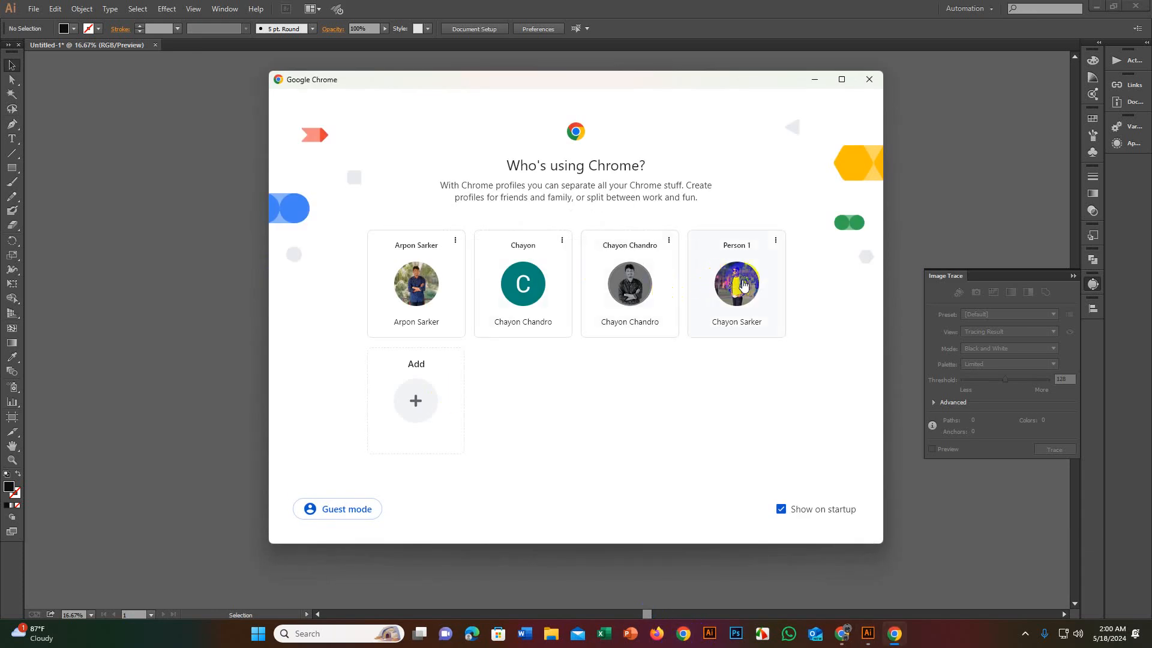
click(743, 286)
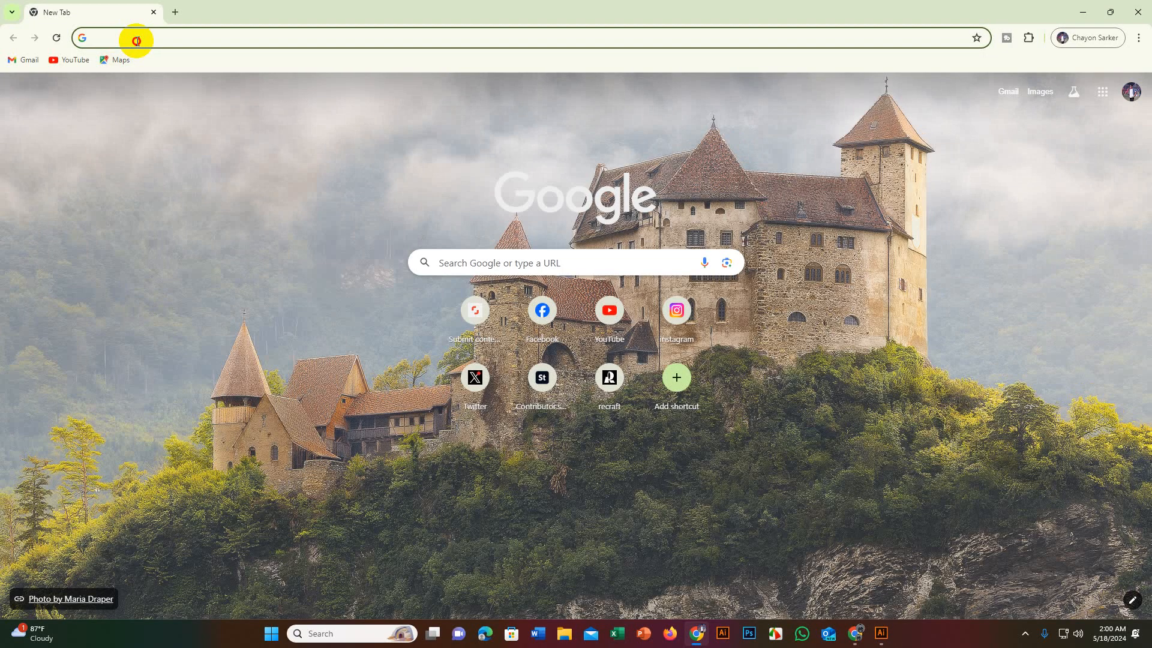
click(137, 40)
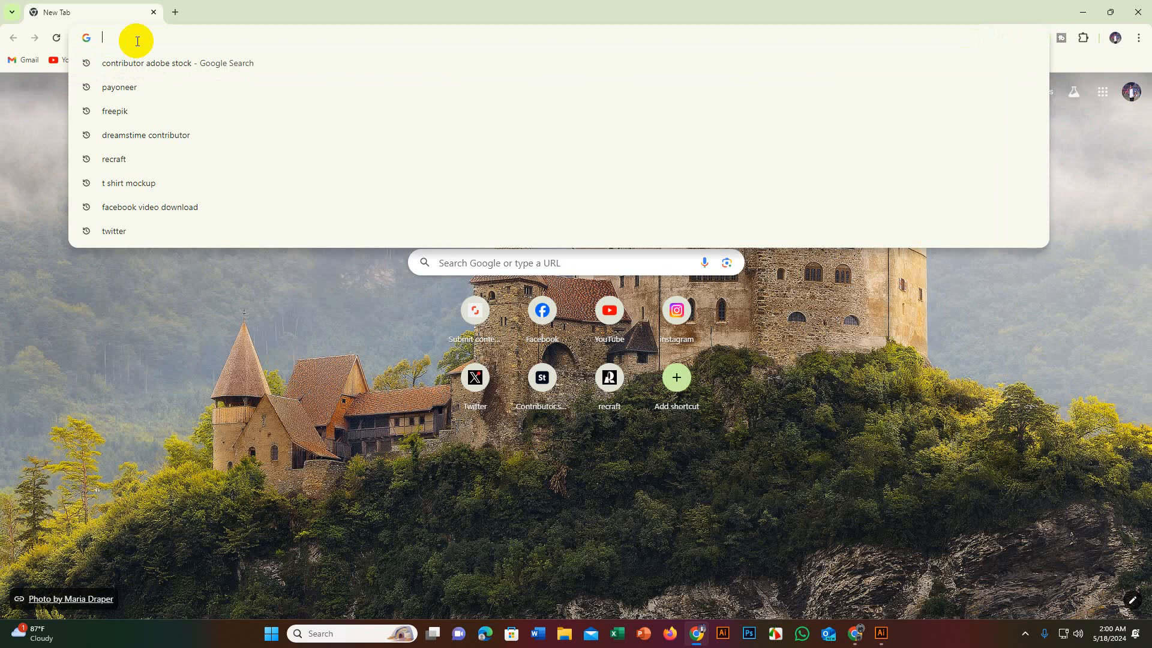
text(t s)
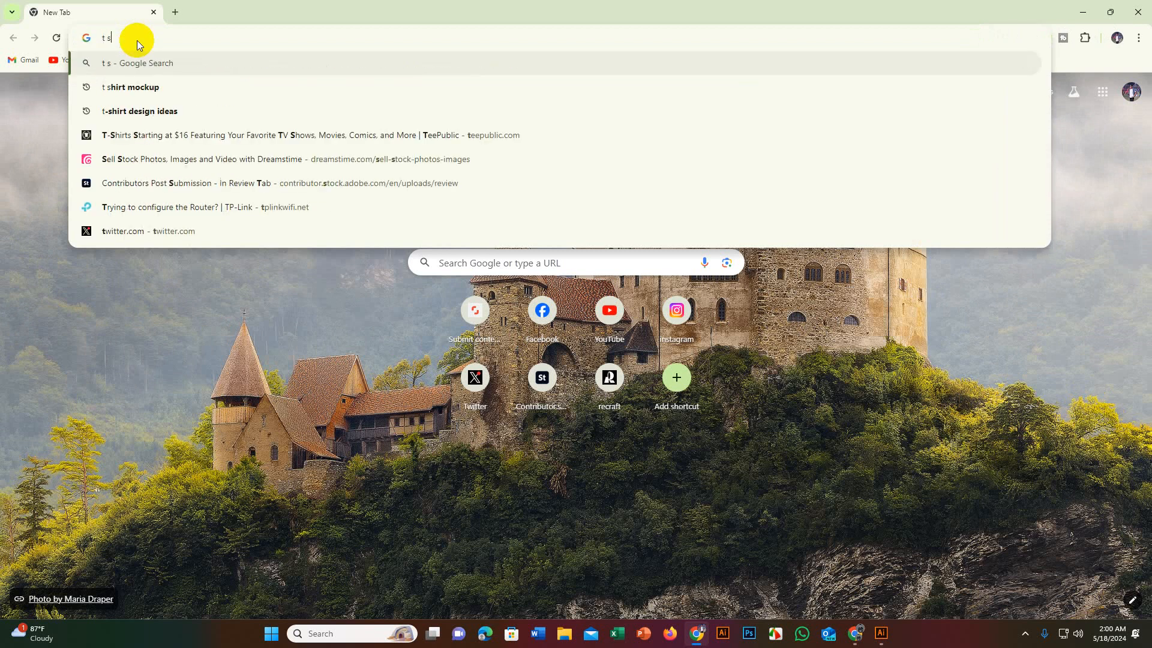
text(hirt)
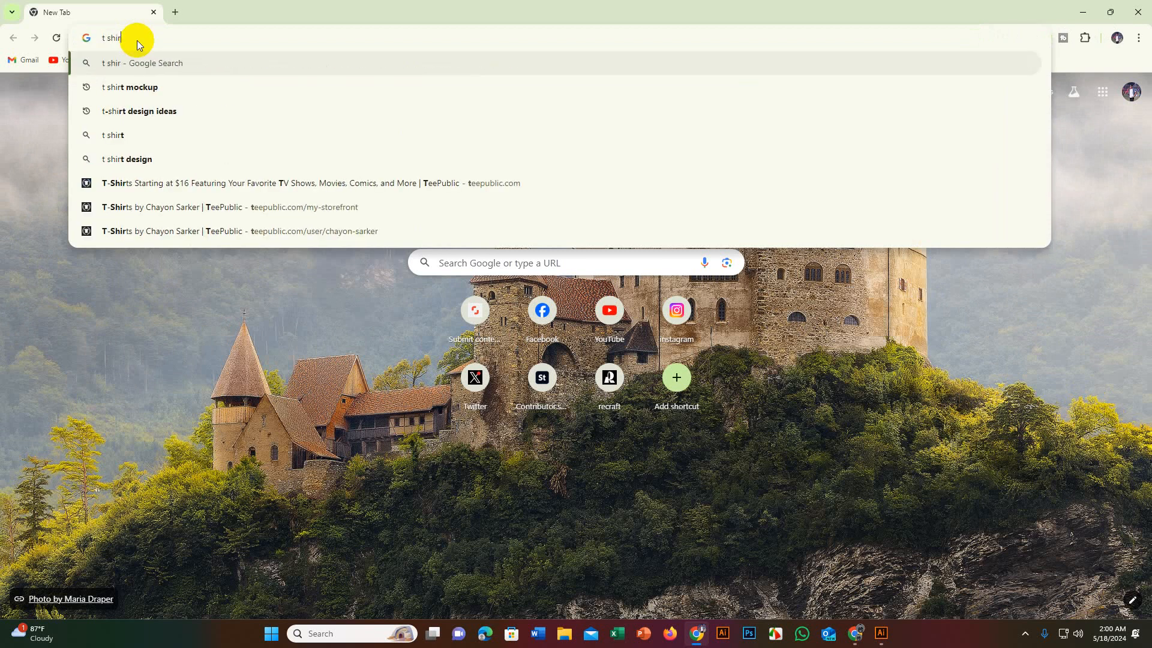
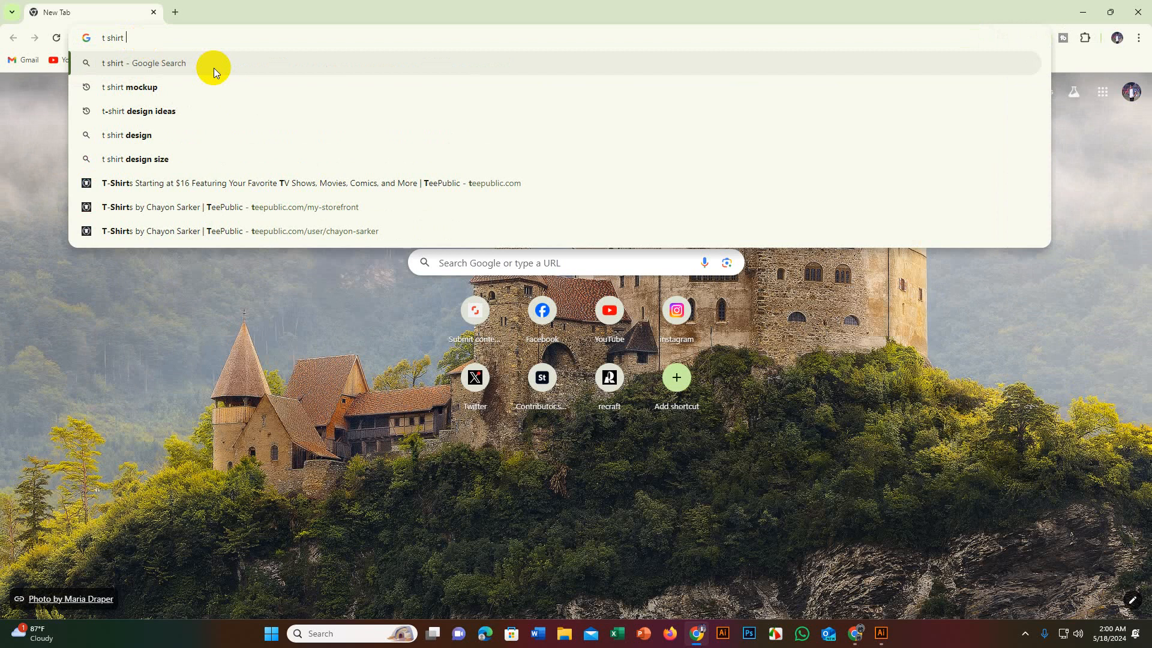
click(220, 87)
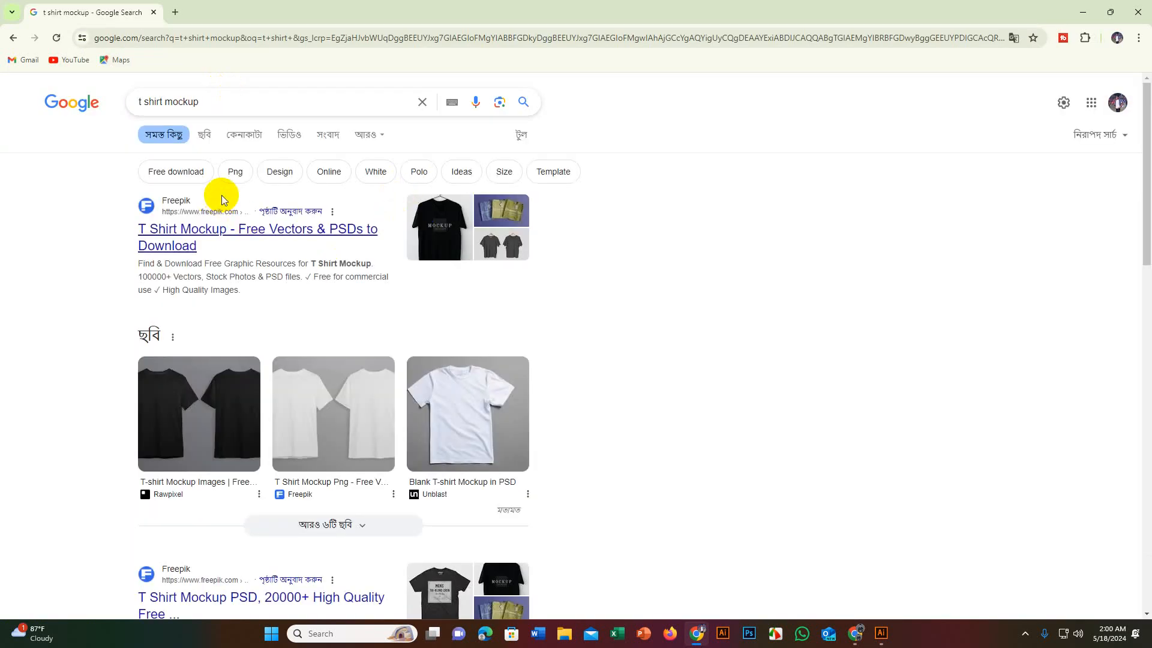
click(205, 134)
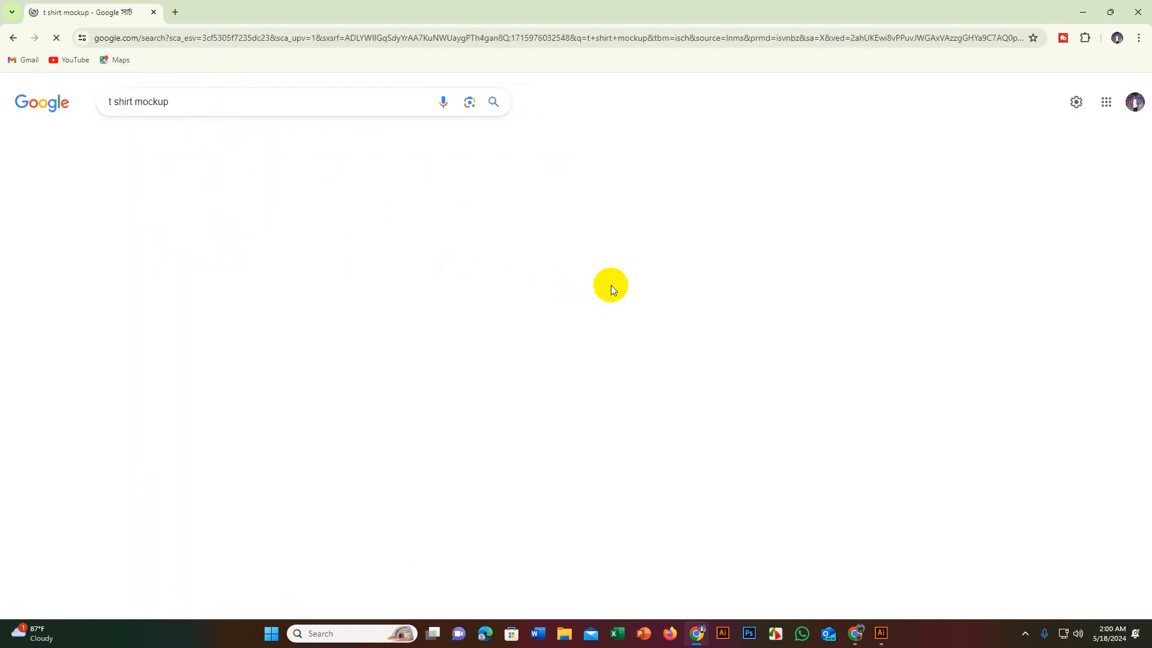
Step: Look through the T-shirt mockup image results for a plain shirt that suits the dark design
scroll(616, 285, down, 1)
scroll(617, 287, up, 1)
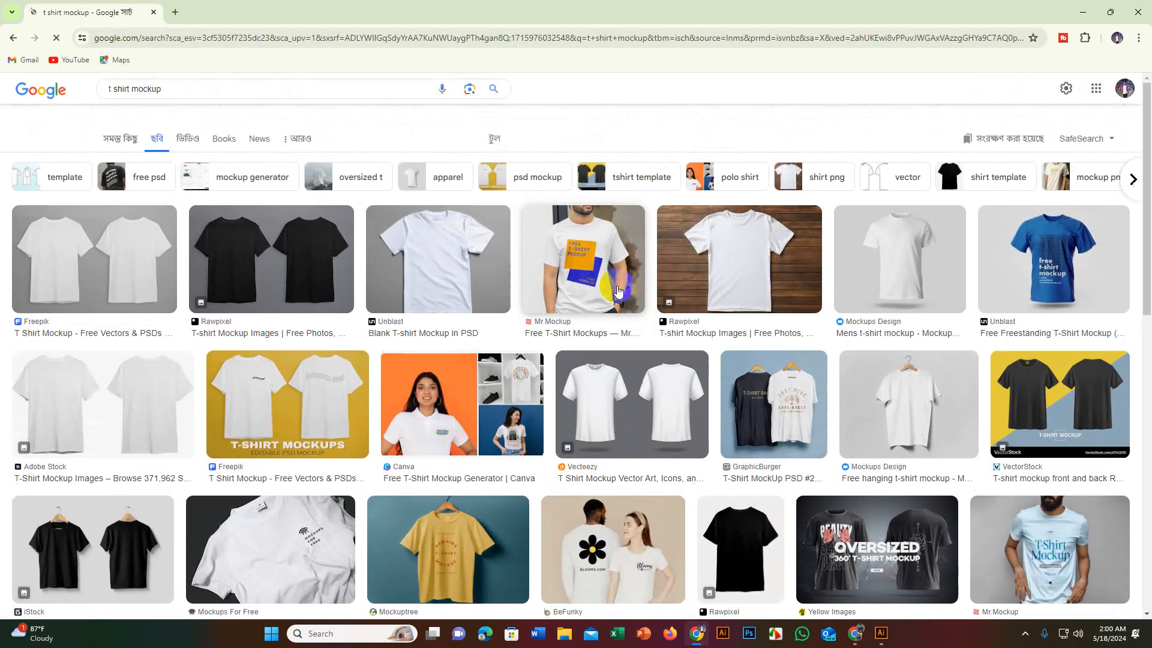
scroll(613, 315, down, 1)
scroll(614, 320, down, 4)
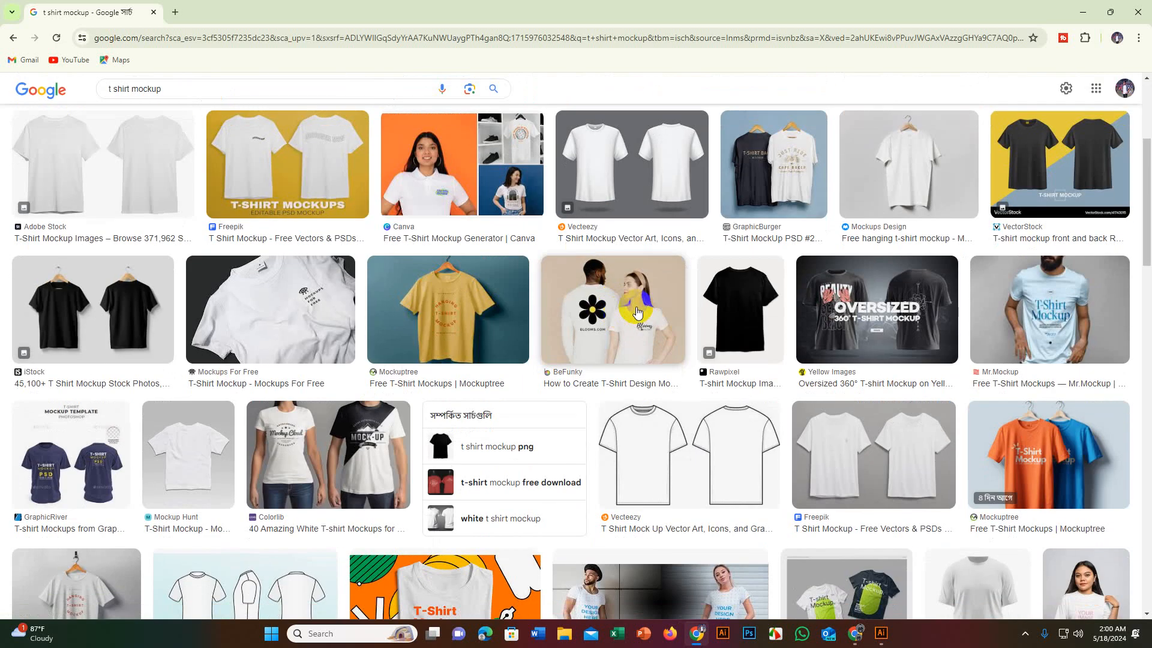
scroll(566, 345, down, 18)
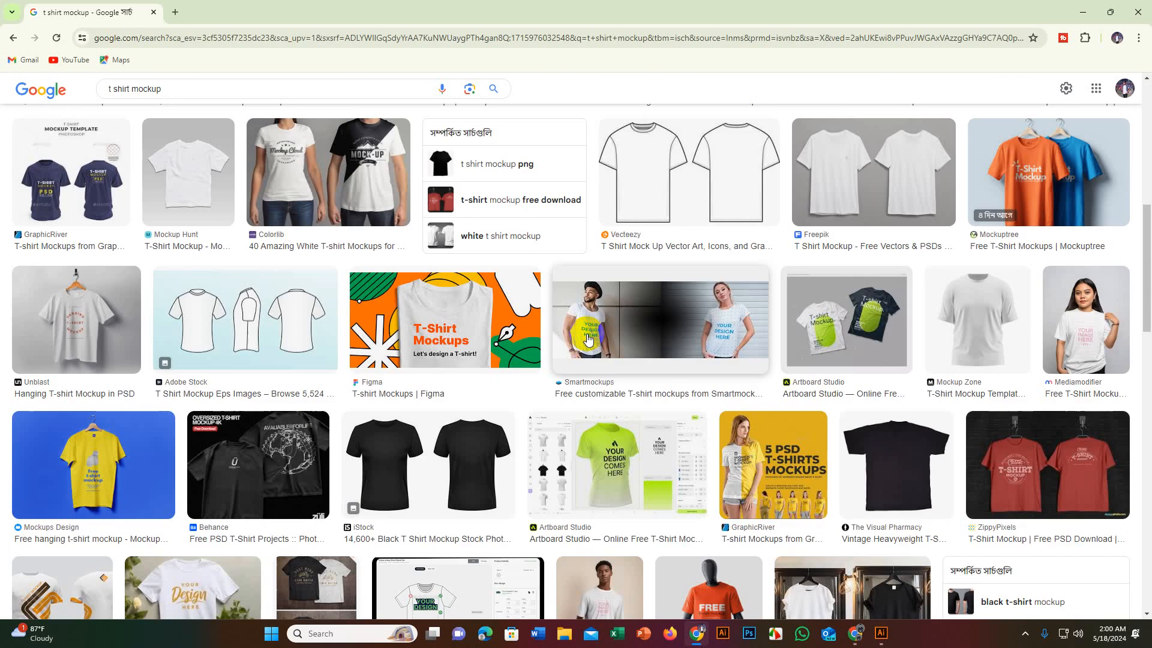
scroll(642, 341, down, 15)
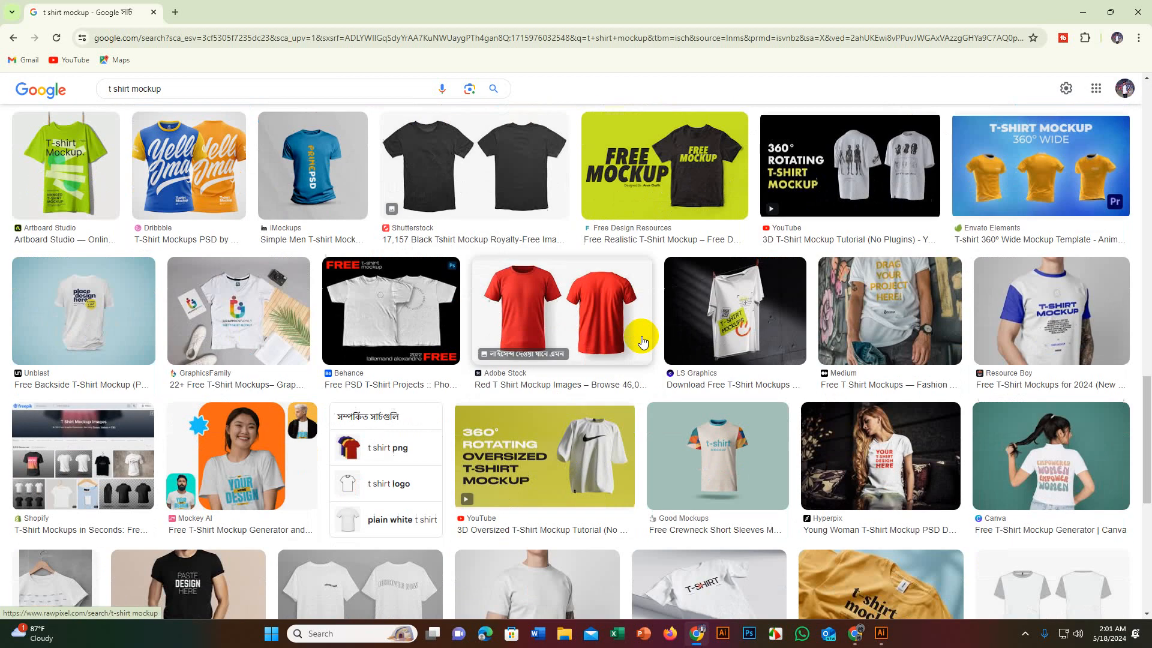
scroll(642, 341, down, 15)
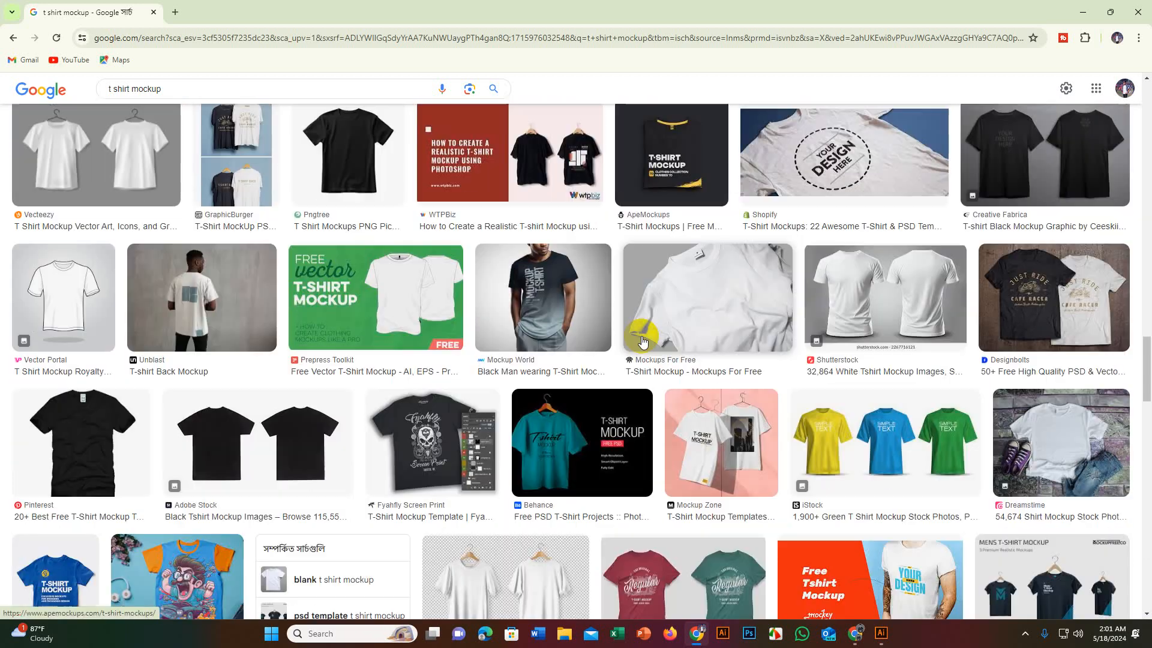
scroll(642, 339, down, 15)
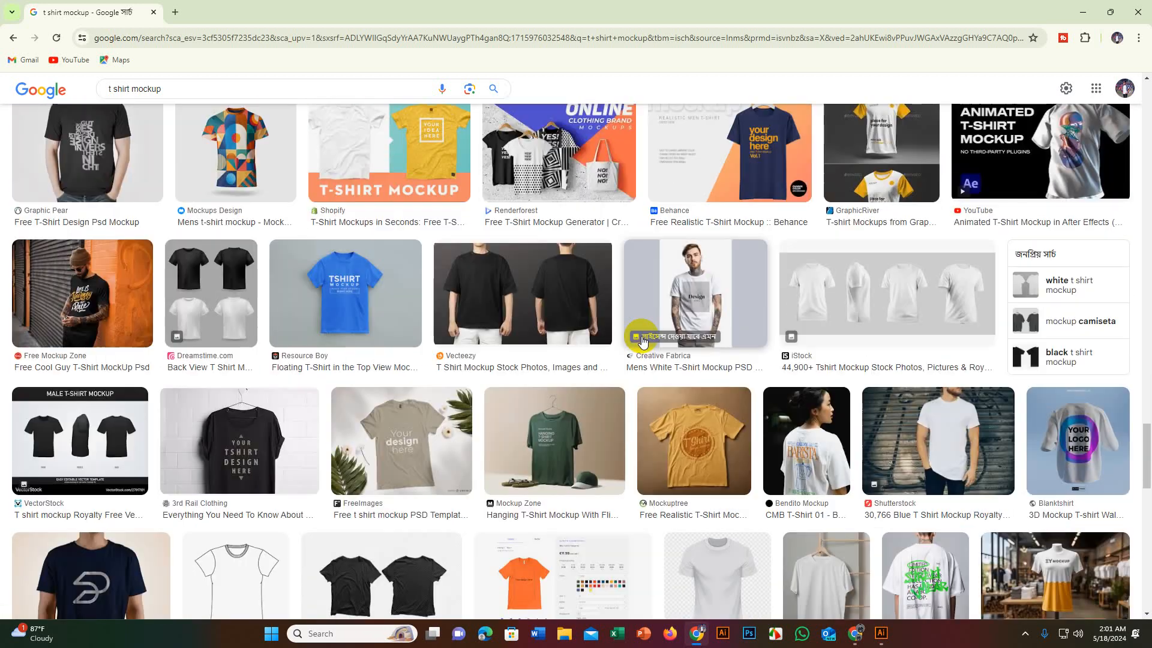
scroll(642, 341, down, 4)
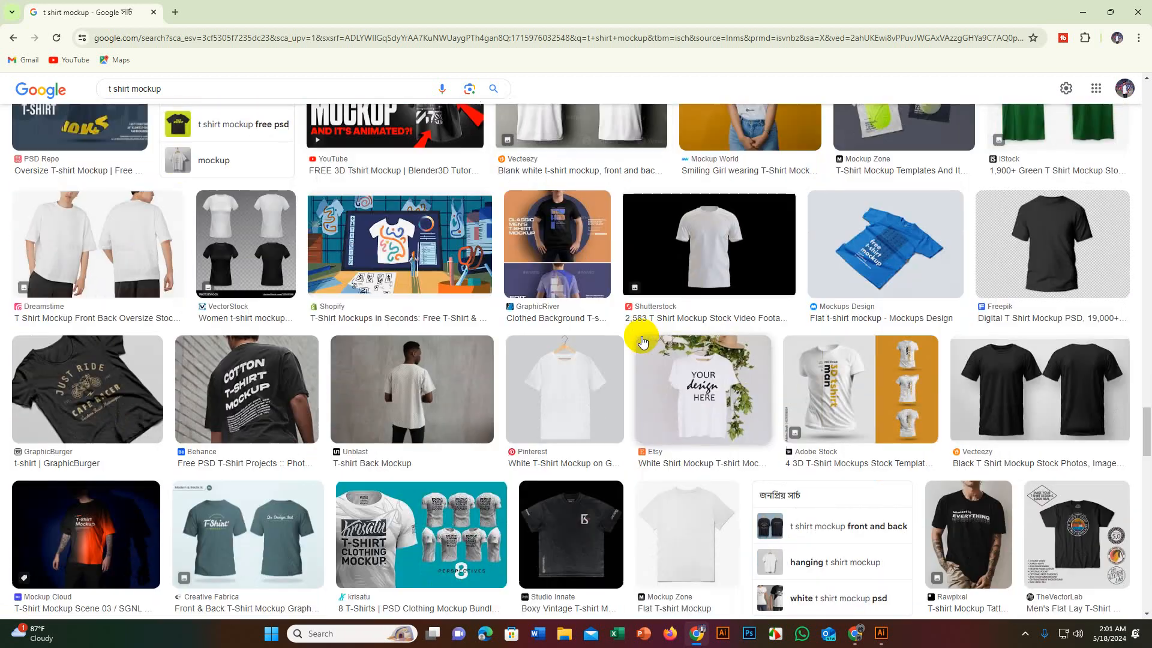
scroll(606, 372, down, 3)
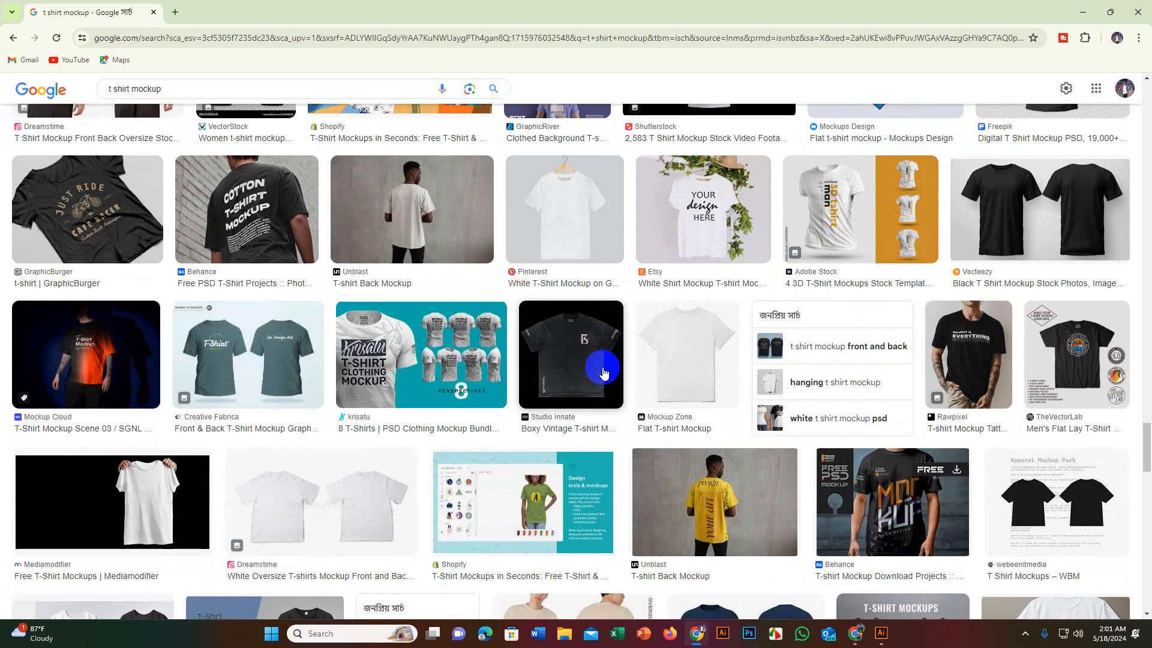
scroll(600, 369, up, 4)
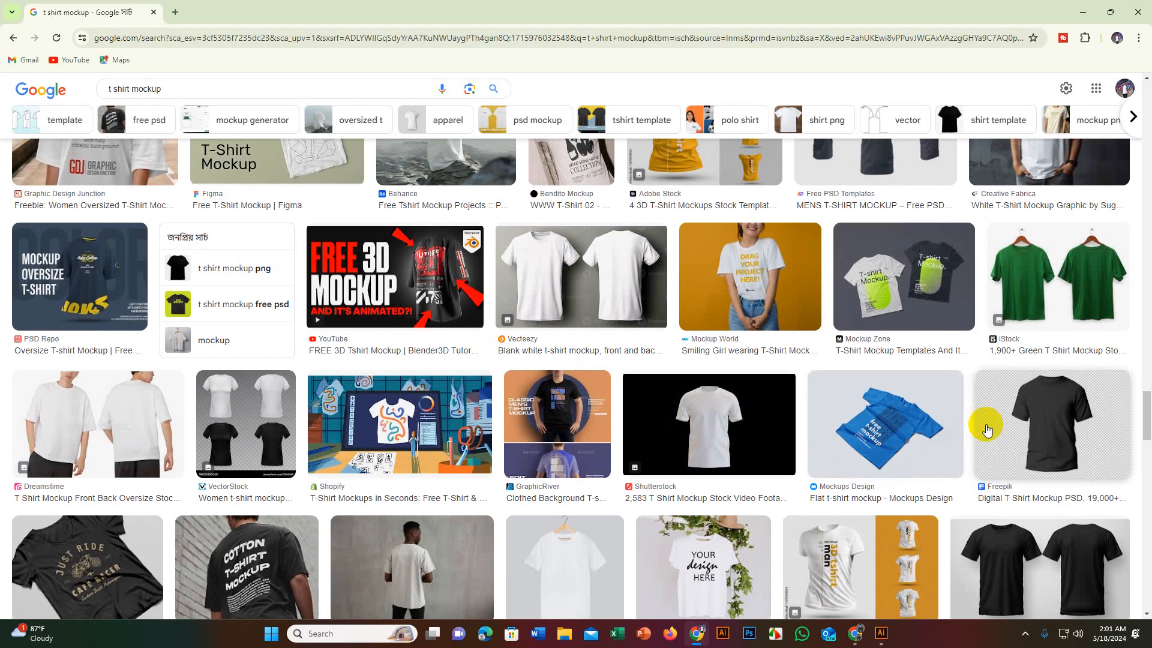
Step: Open the preview of Freepik's plain black T-shirt mockup on a transparent background and check its related images
click(985, 425)
scroll(789, 355, down, 10)
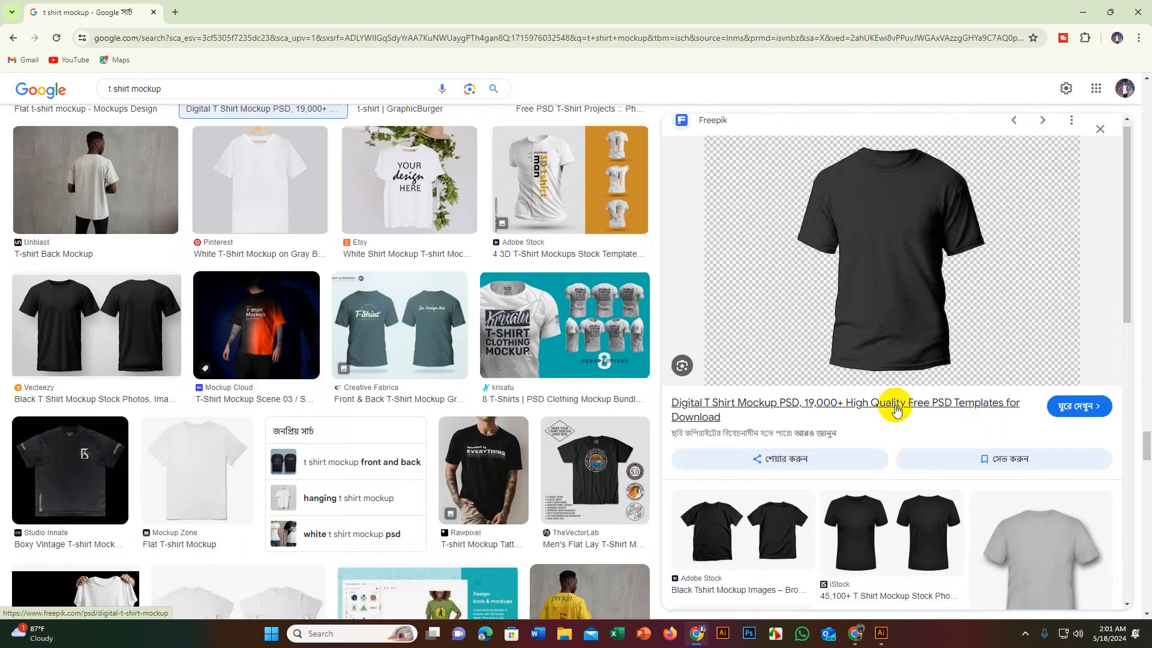
scroll(926, 386, down, 5)
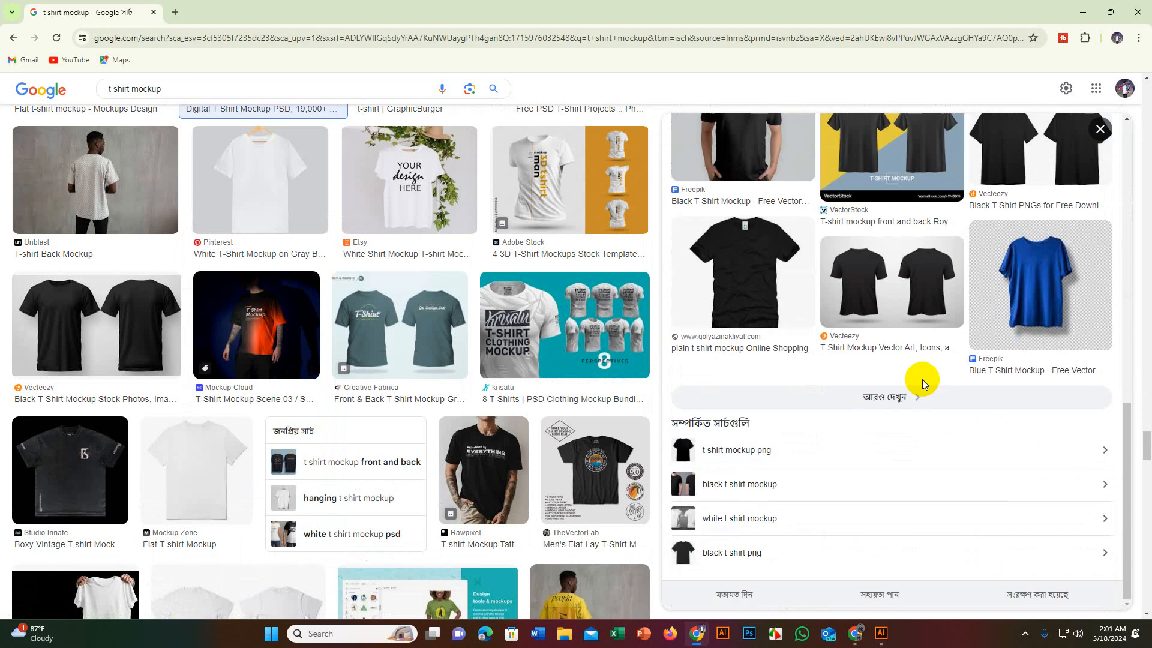
scroll(923, 379, up, 6)
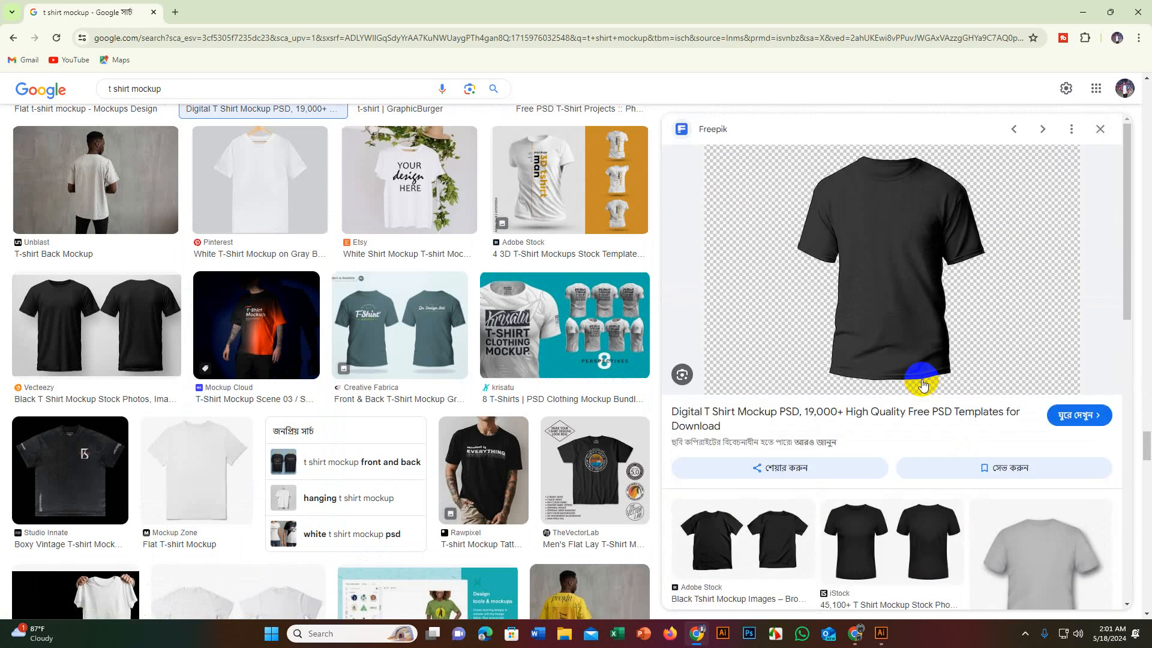
scroll(930, 245, up, 4)
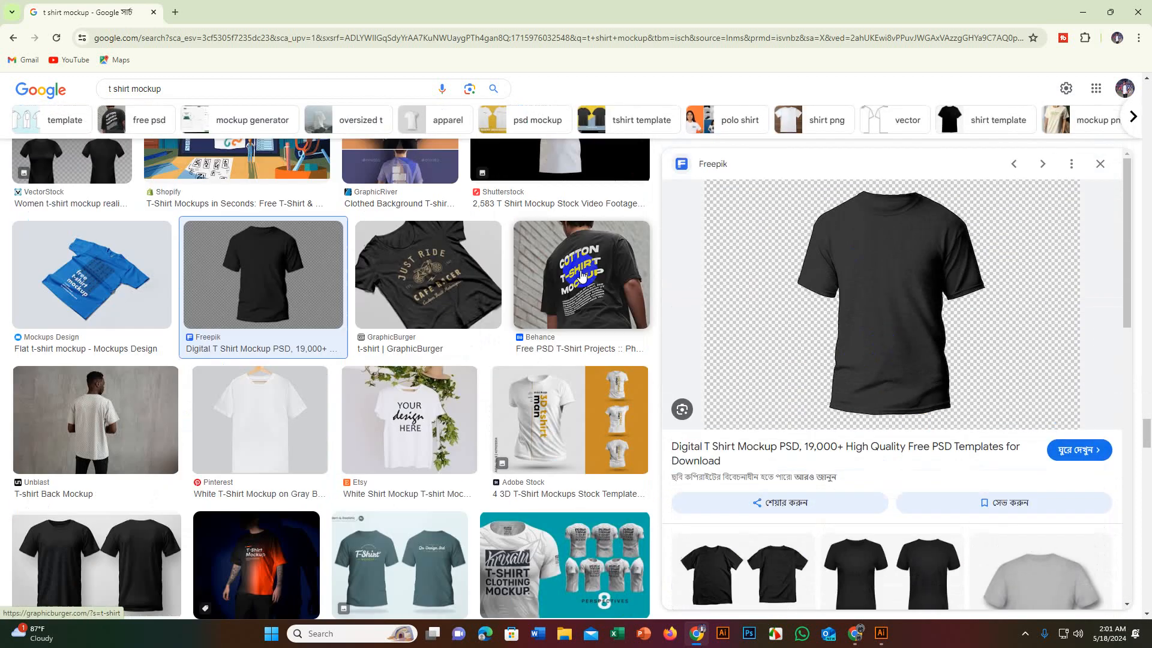
Step: Look for another plain shirt in the mockup results and copy Pngtree's transparent navy T-shirt image
click(1105, 164)
scroll(485, 303, down, 5)
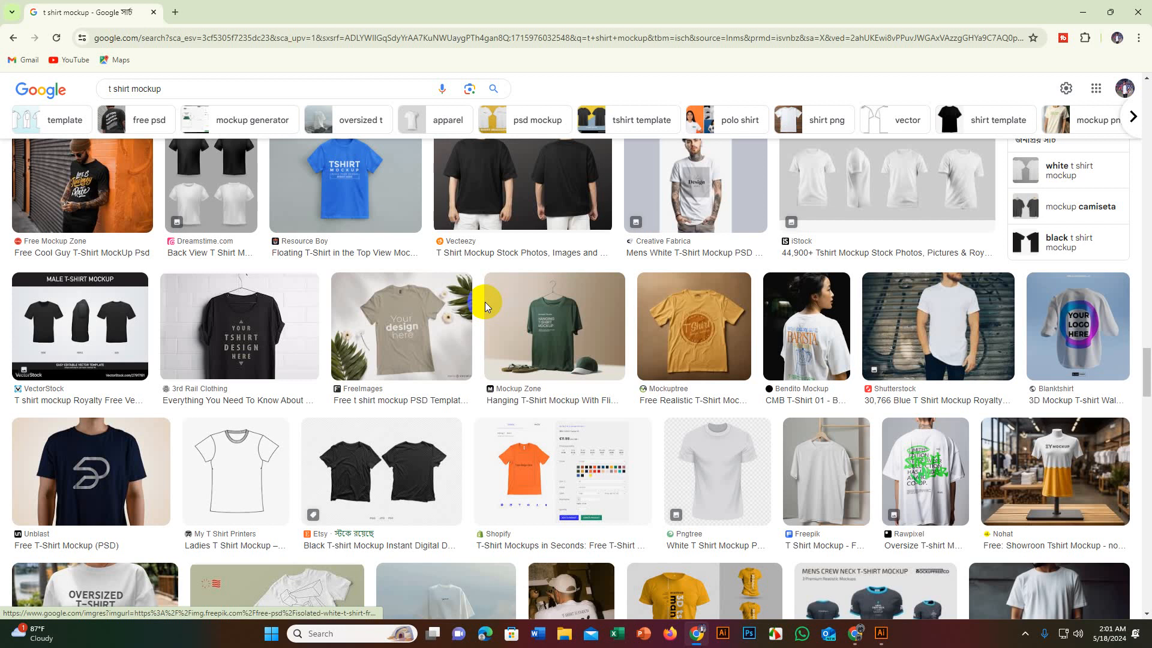
scroll(486, 307, up, 10)
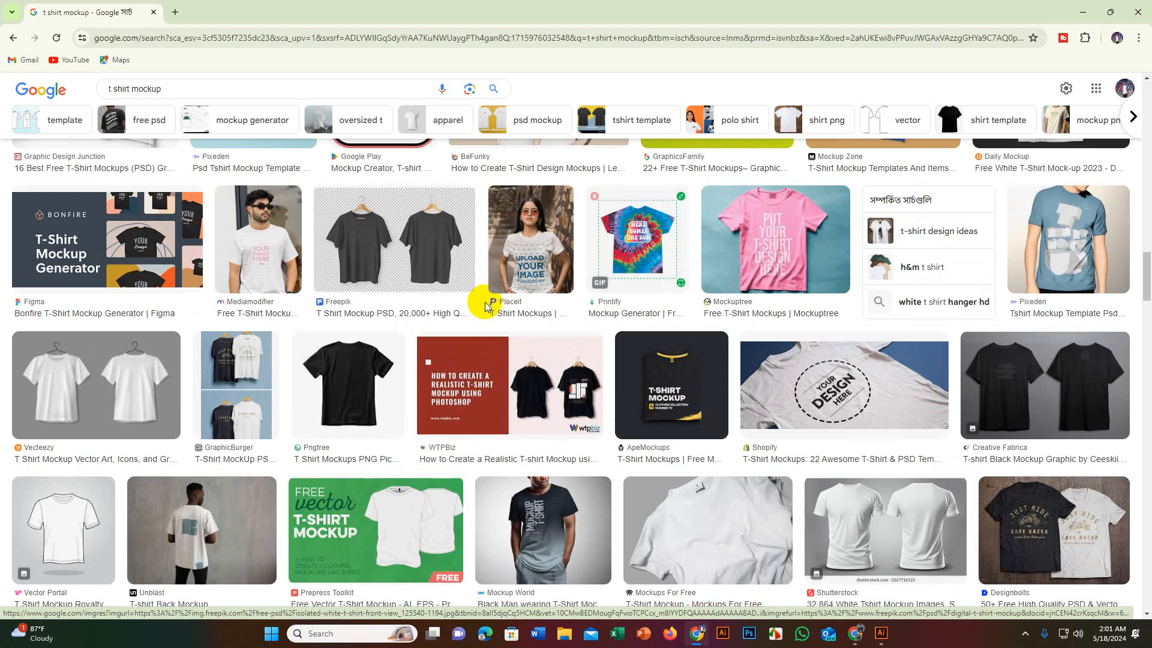
click(351, 384)
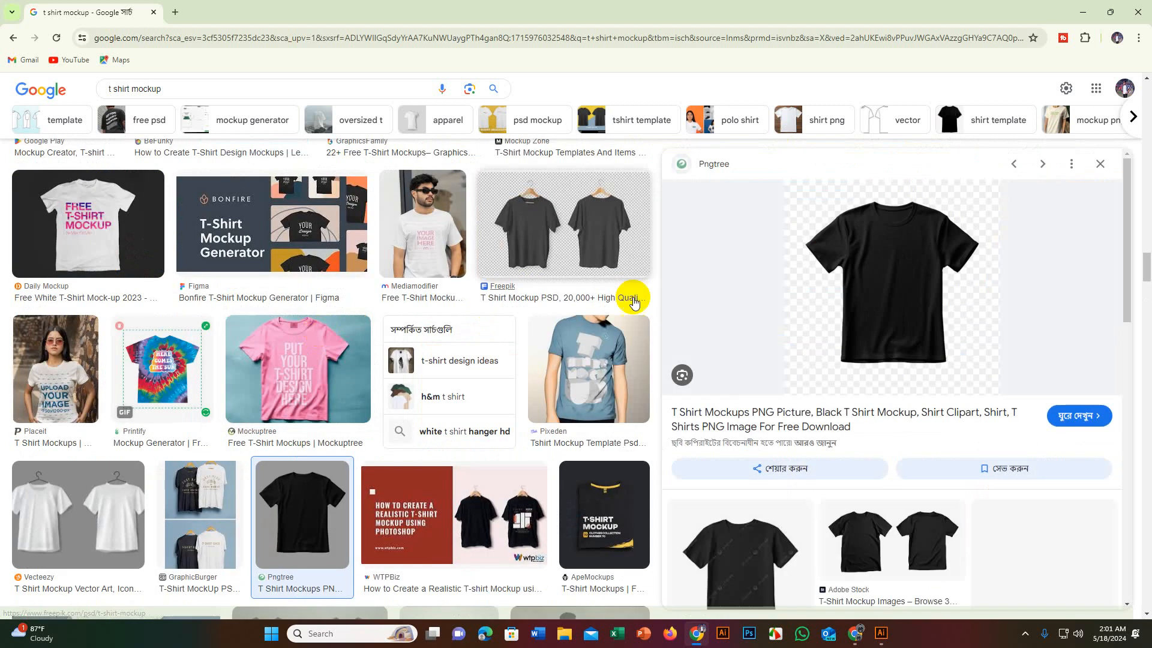
scroll(816, 264, down, 4)
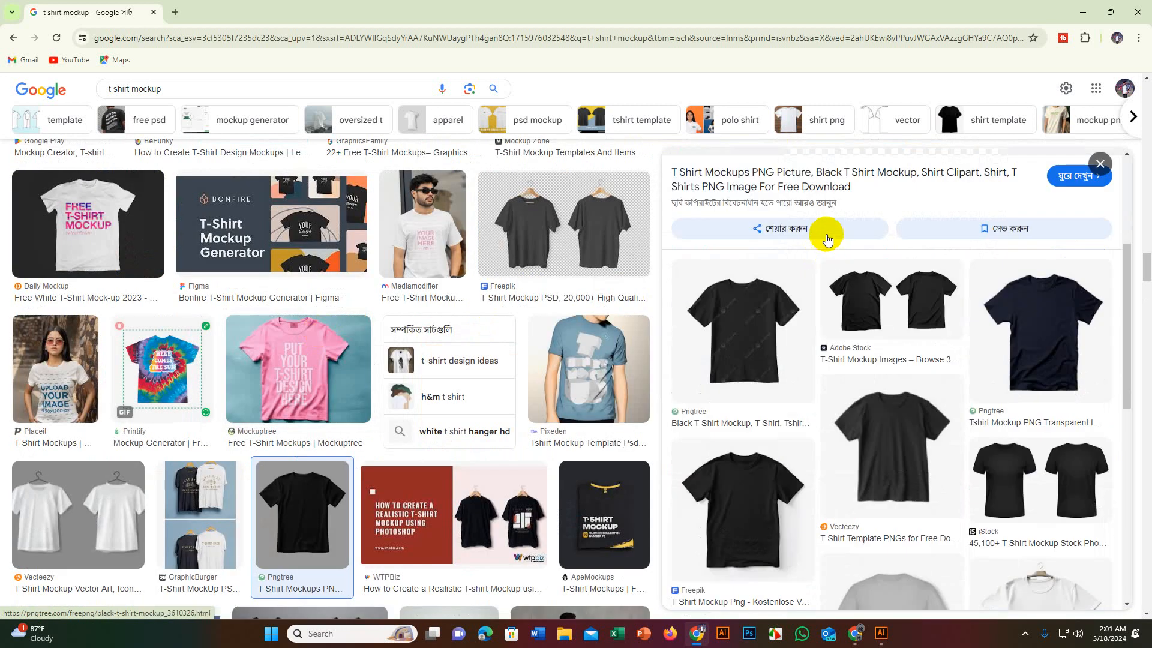
click(1024, 360)
right_click(896, 296)
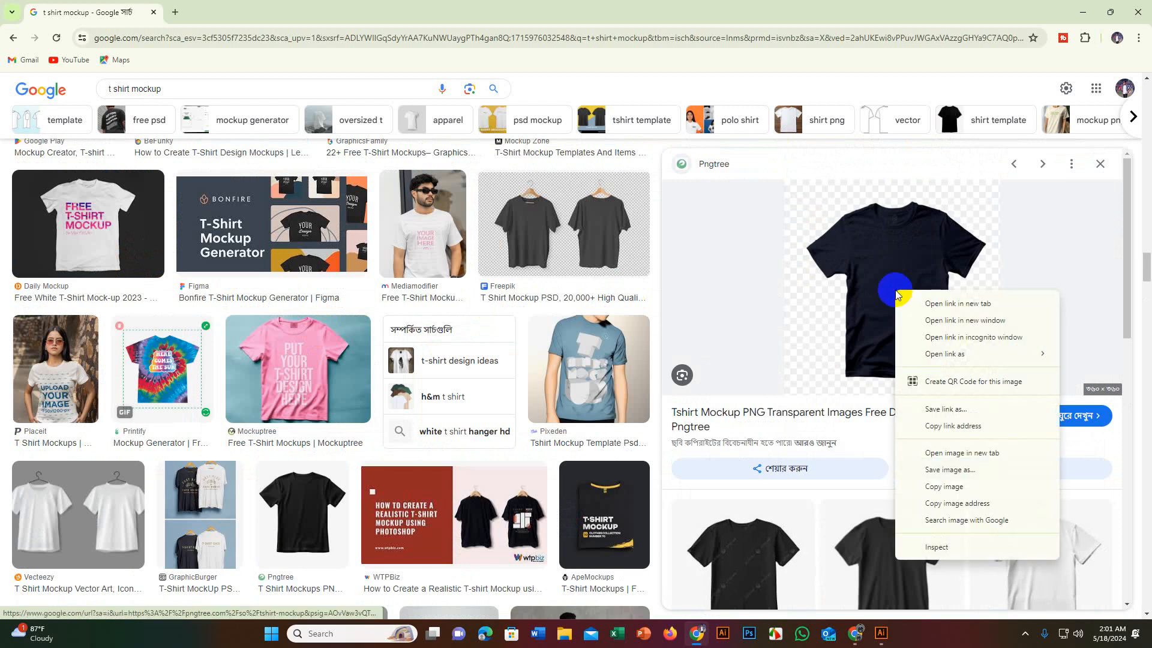
click(944, 485)
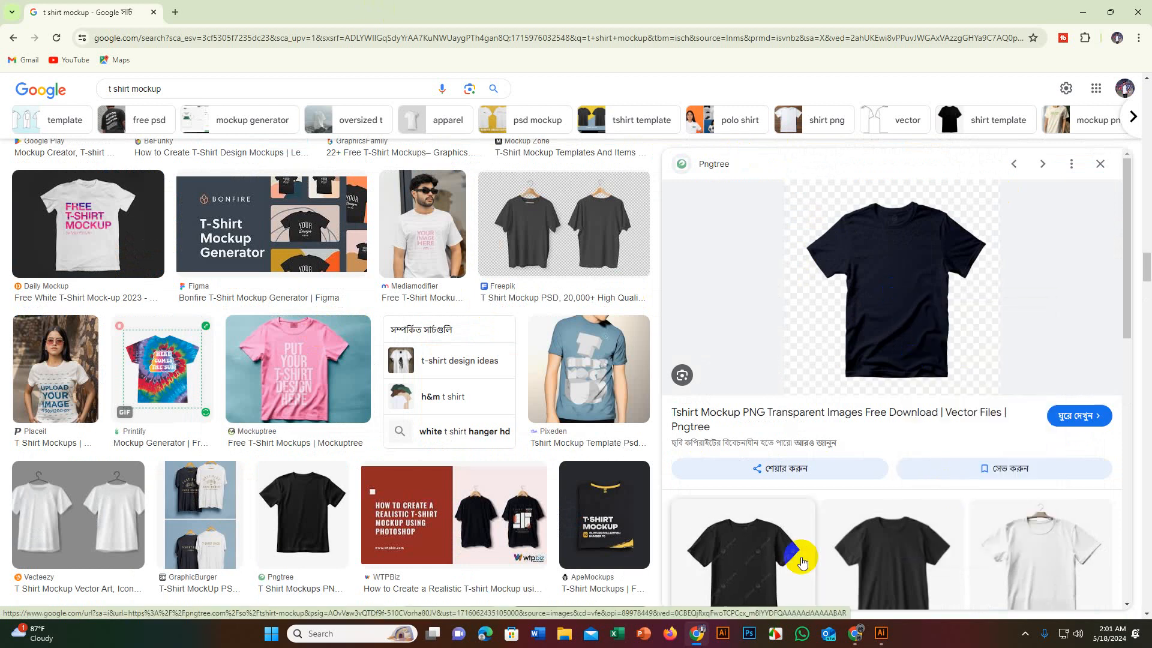
Step: Switch to Illustrator and try the copied T-shirt image beside the coffee design, enlarged to about 46 in square
click(882, 634)
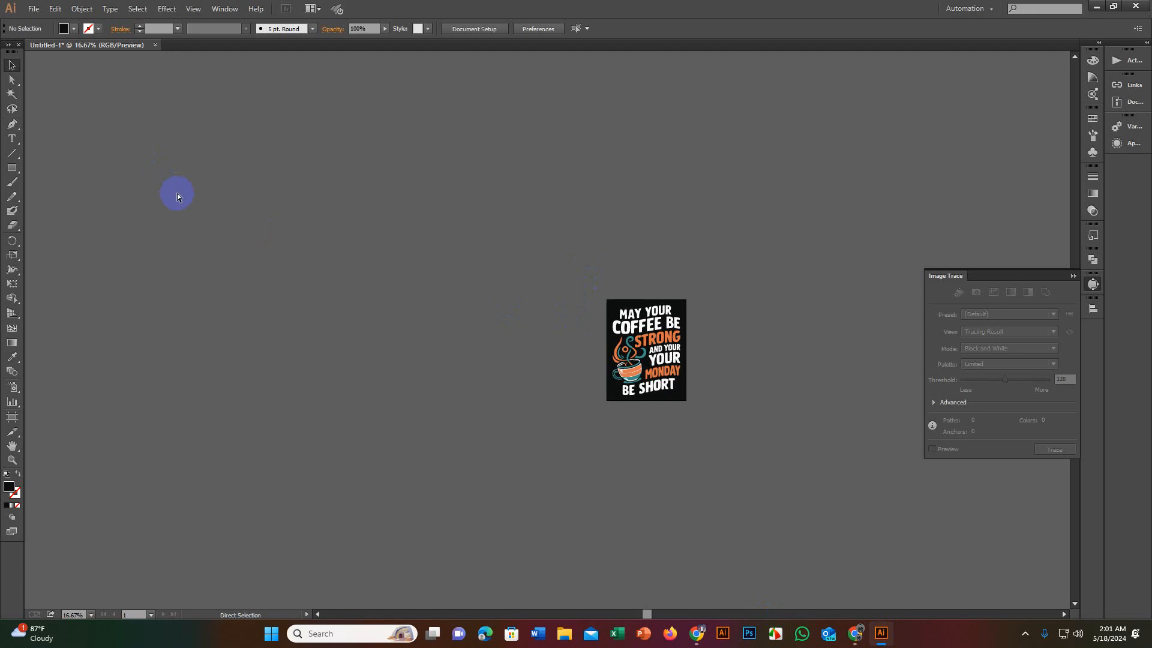
key(ctrl+v)
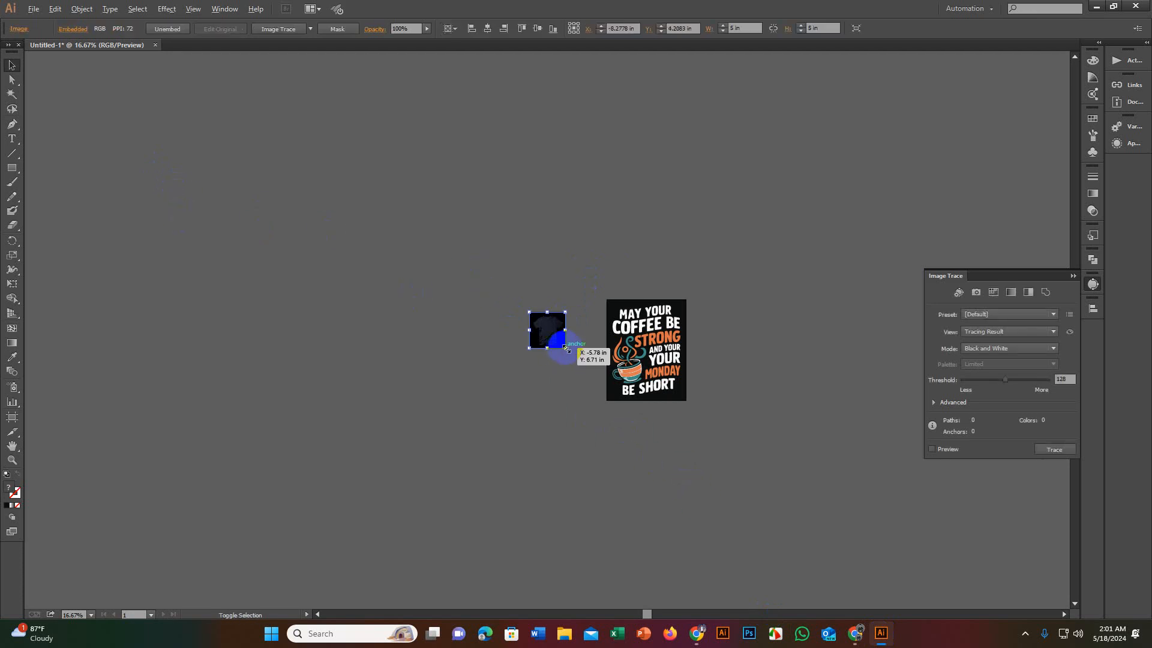
drag(566, 348, 427, 319)
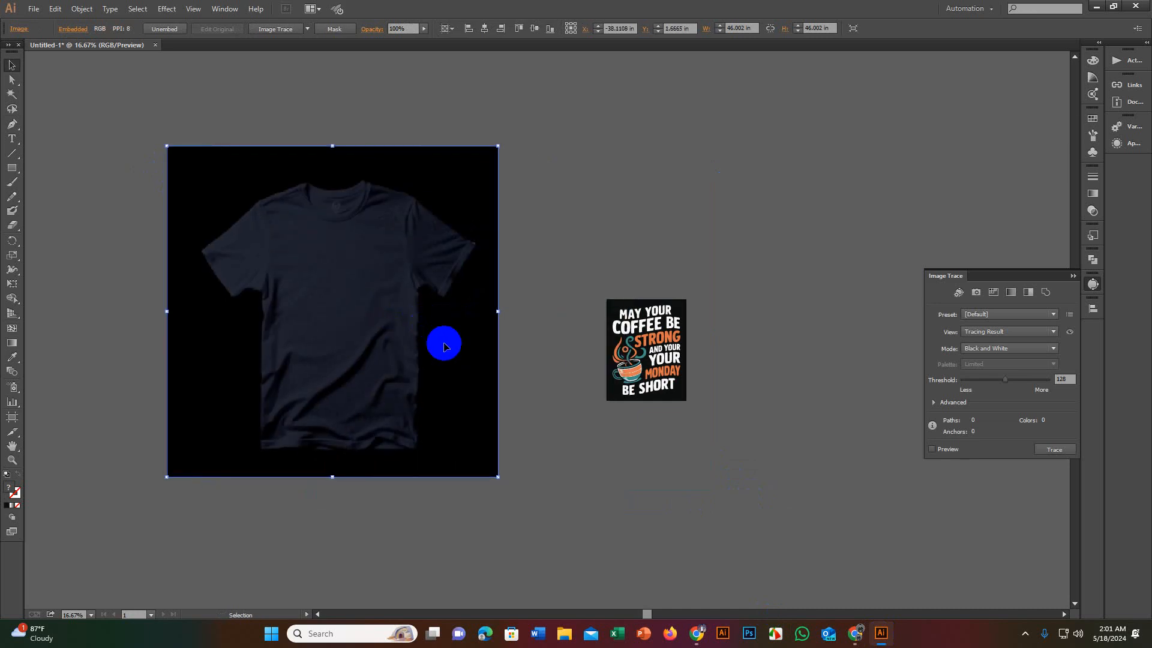
key(Delete)
click(132, 219)
Step: Create a new blank document for the T-shirt mockup
click(31, 8)
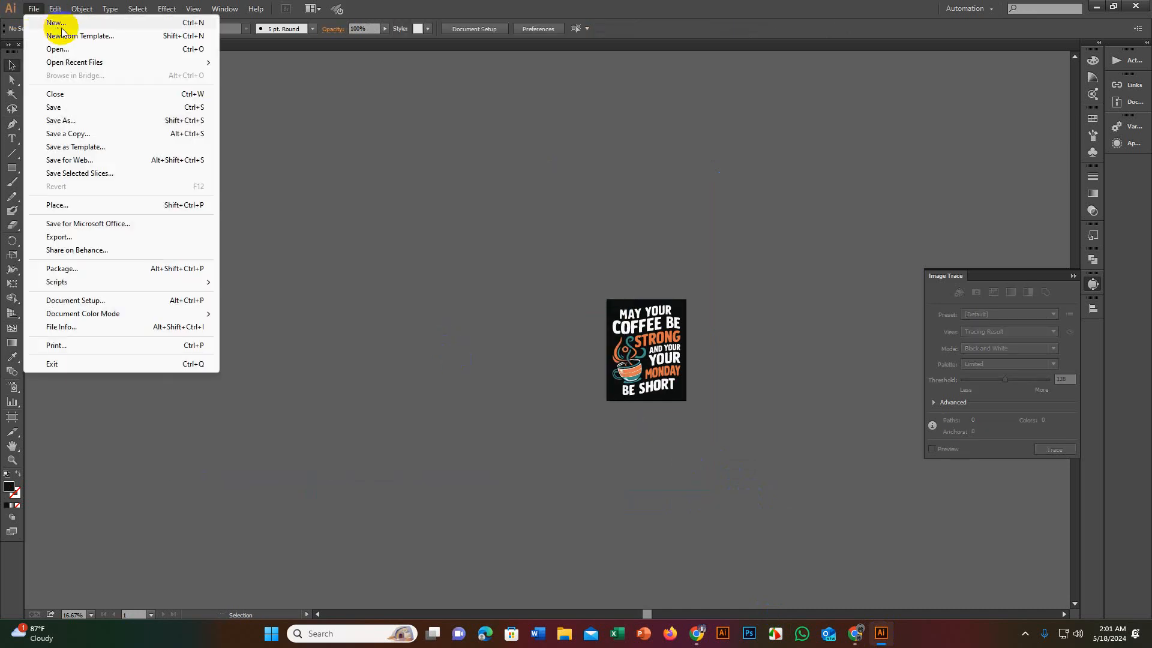
click(57, 19)
click(352, 481)
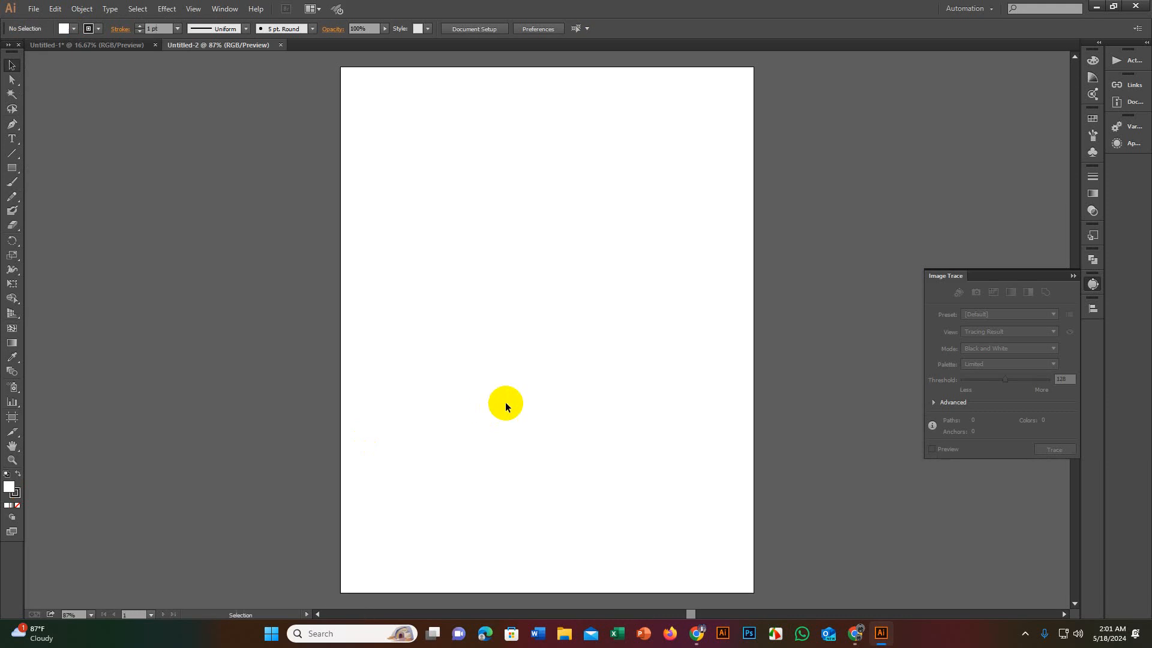
alt+scroll(505, 403, down, 2)
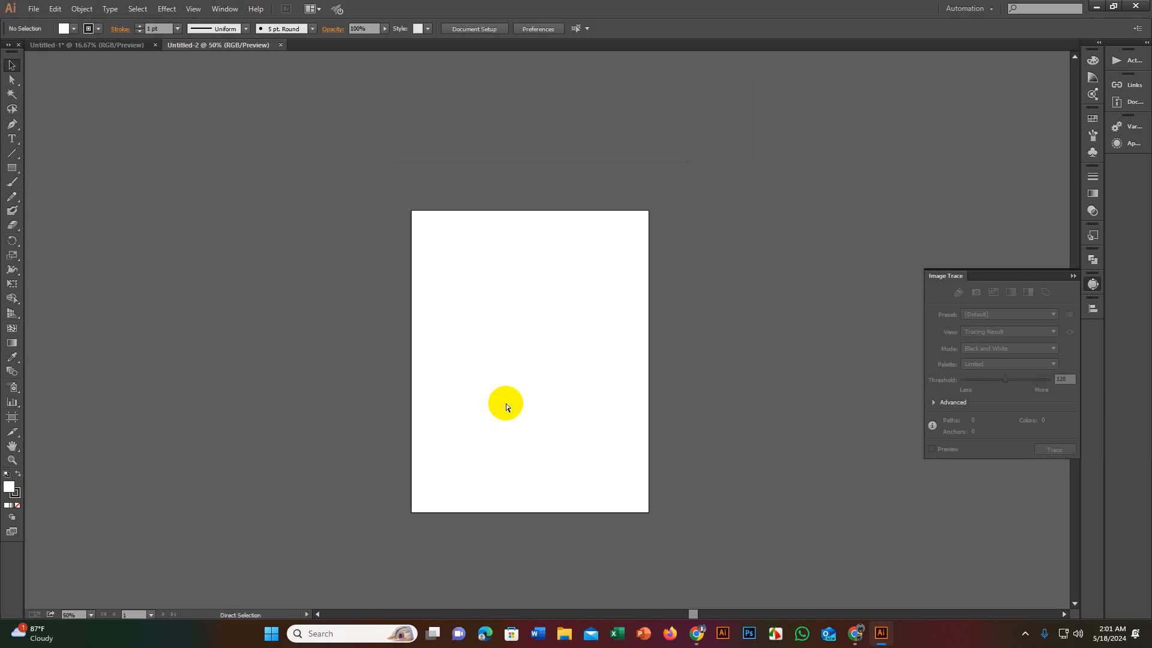
Step: Try pasting the copied navy T-shirt image beside the new document's artboard
key(ctrl+v)
drag(547, 362, 307, 333)
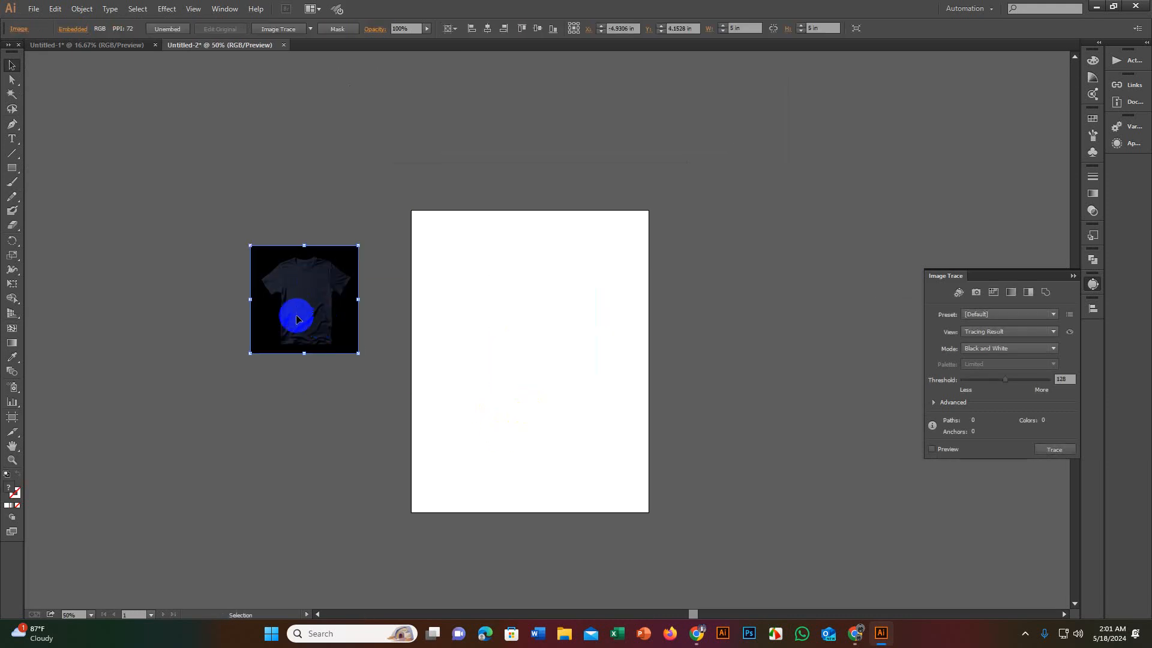
key(Delete)
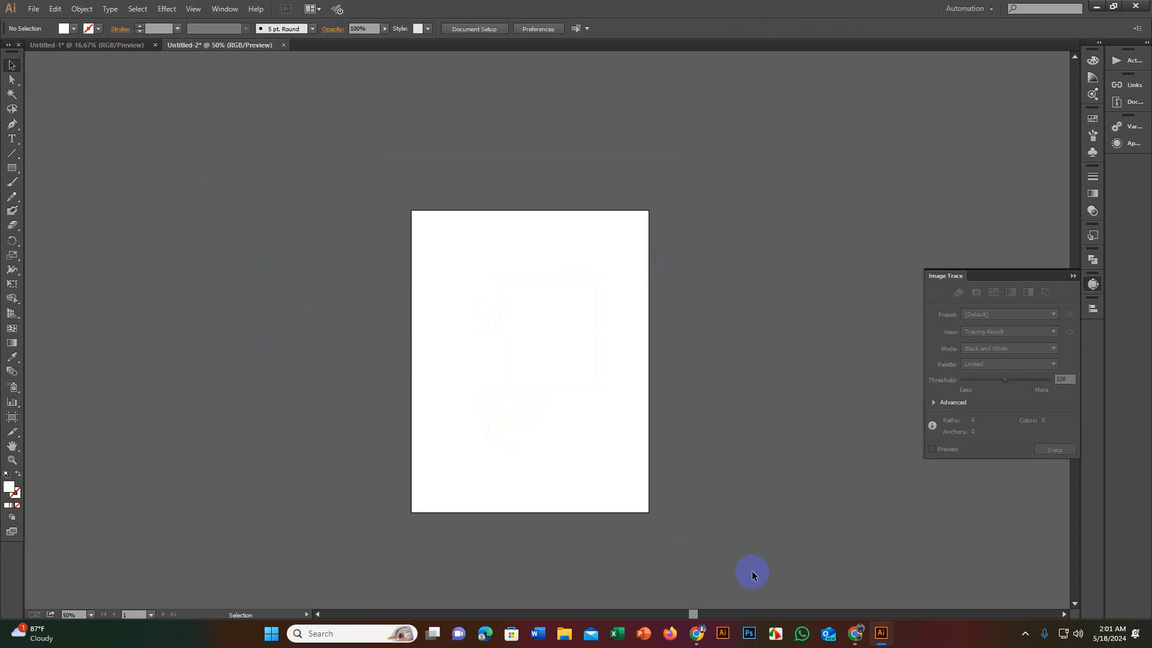
Step: Switch back to Chrome, preview Freepik's black T-shirt on white, and look through the earlier mockup results for alternatives
click(695, 641)
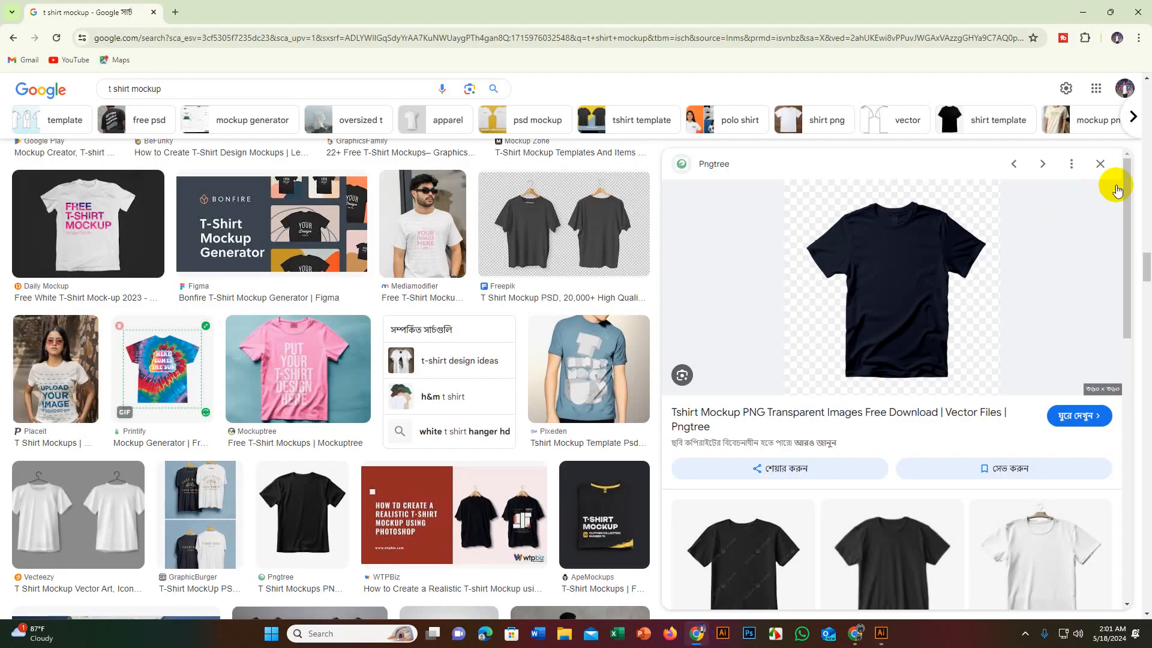
scroll(924, 393, down, 5)
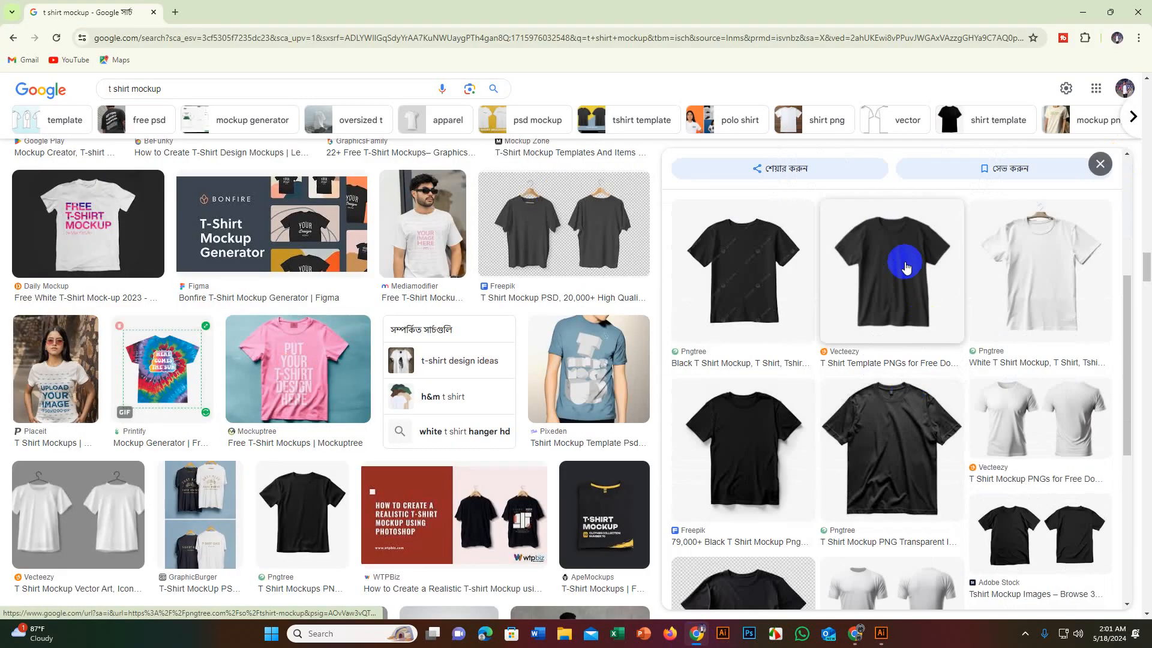
click(758, 442)
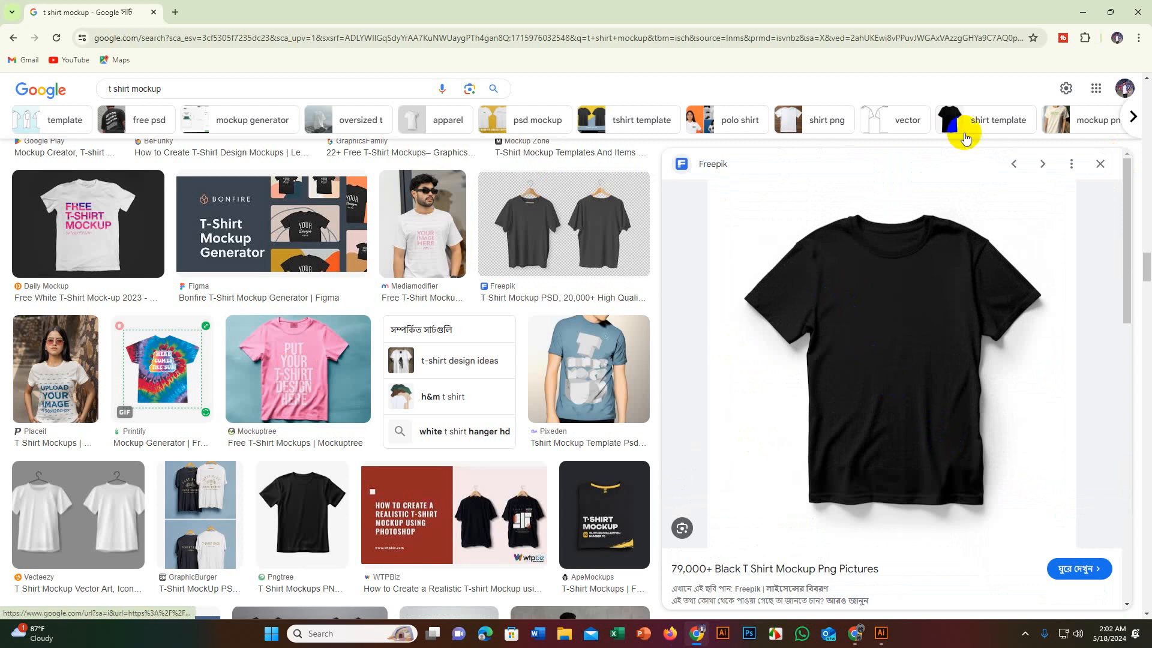
click(1100, 163)
scroll(411, 384, up, 10)
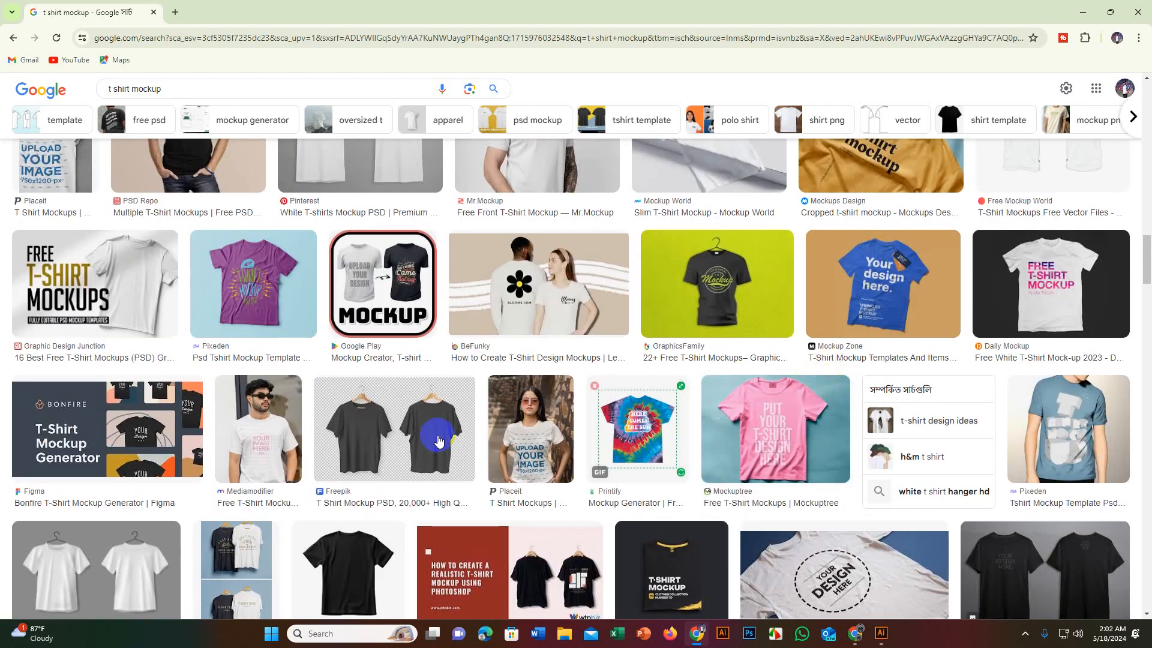
scroll(411, 384, up, 6)
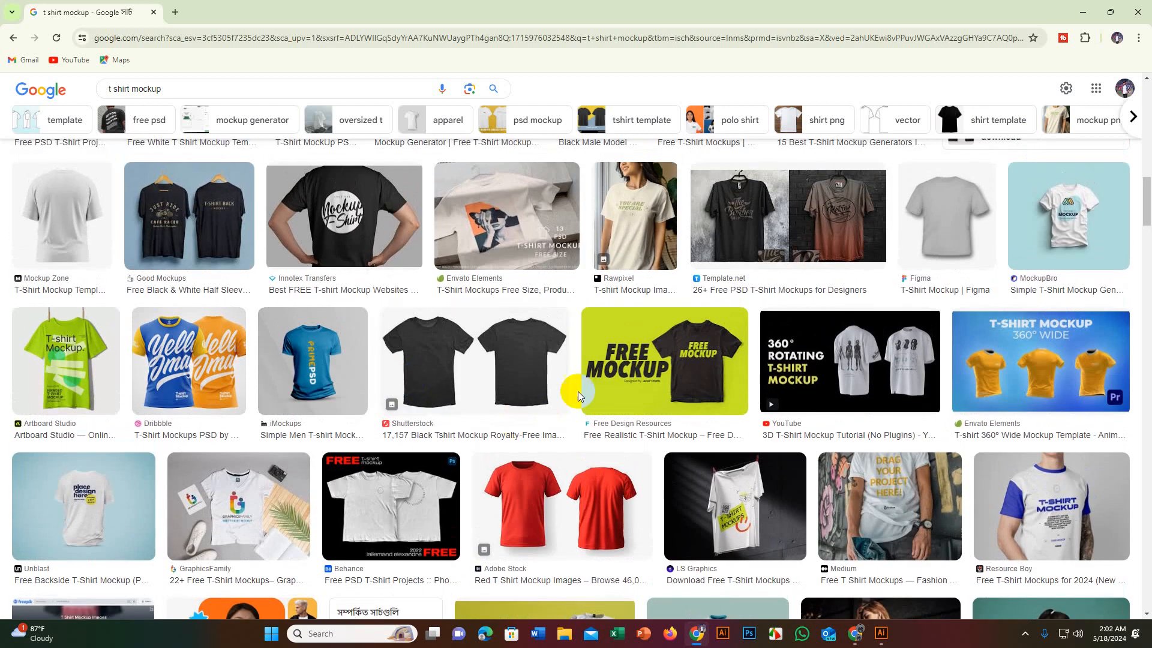
scroll(482, 316, up, 10)
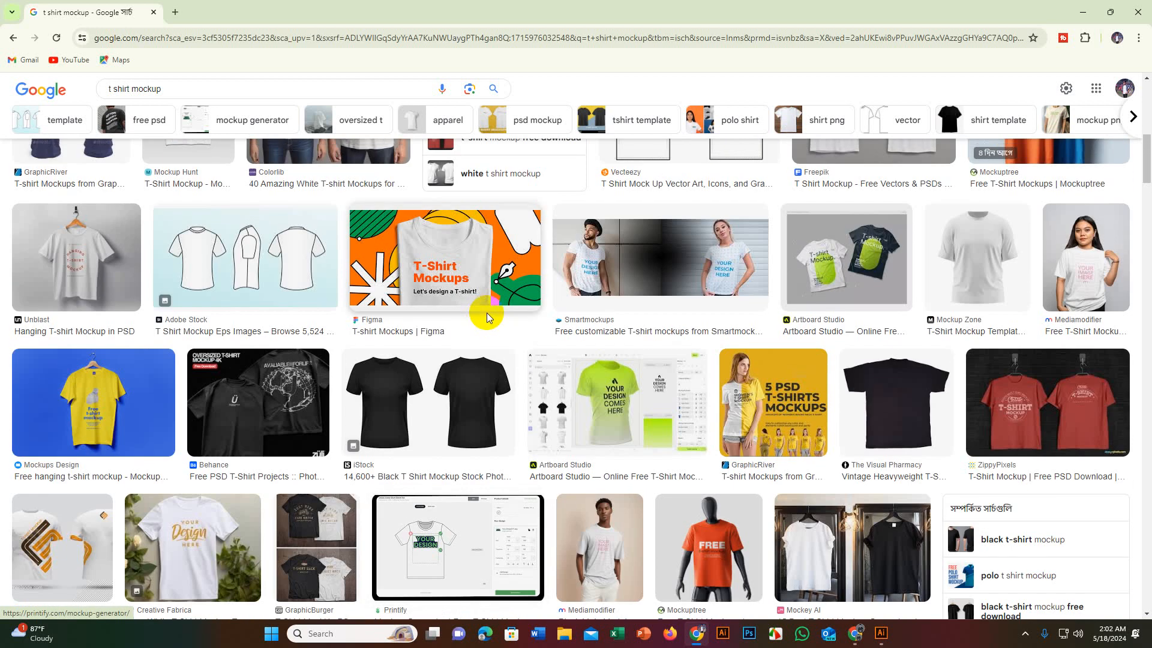
scroll(487, 317, up, 1)
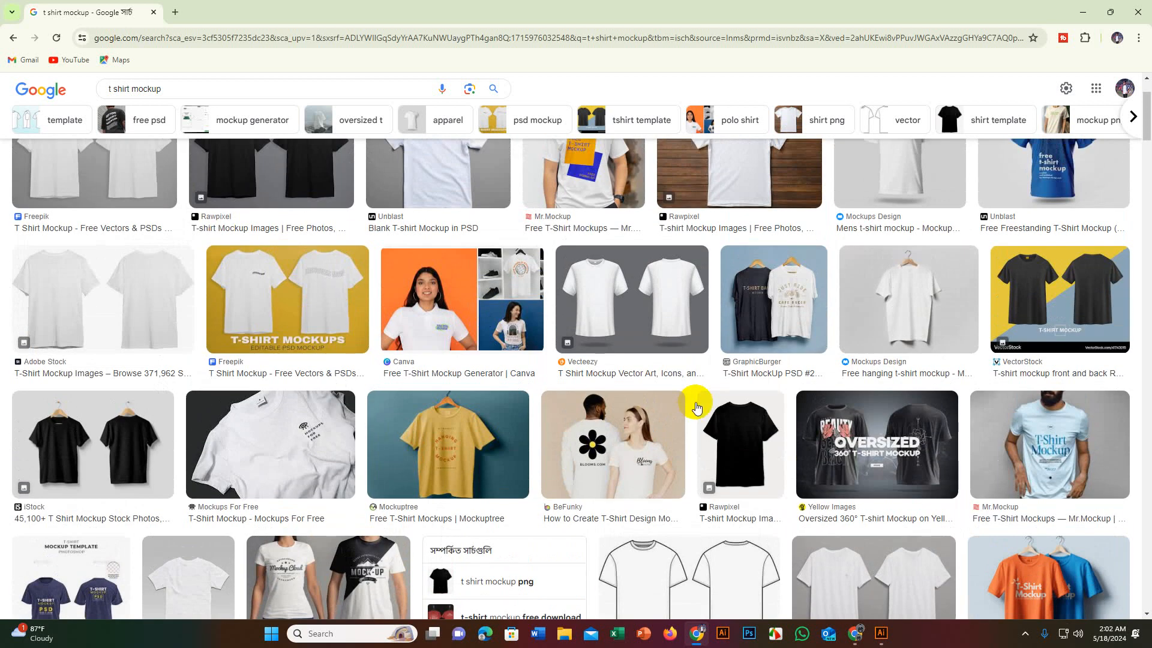
Step: Open Rawpixel's black T-shirt mockup and copy Pngtree's plain black T-shirt image from its related images
click(733, 390)
scroll(958, 360, down, 4)
scroll(958, 360, down, 5)
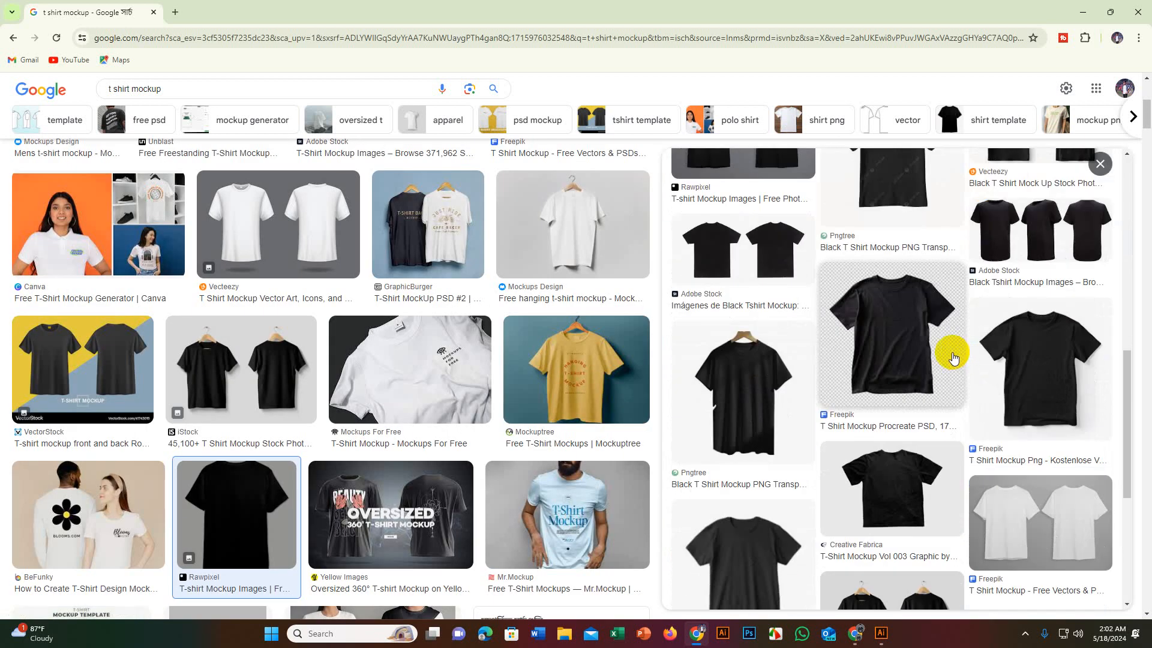
scroll(958, 355, up, 2)
click(905, 275)
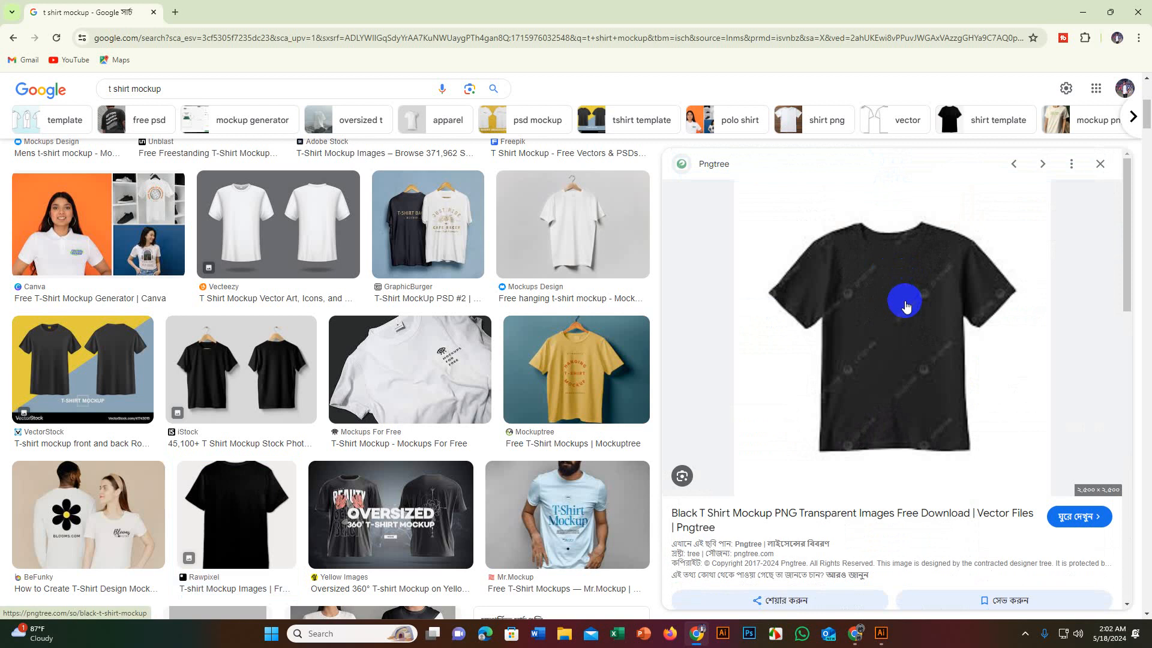
right_click(906, 306)
click(959, 495)
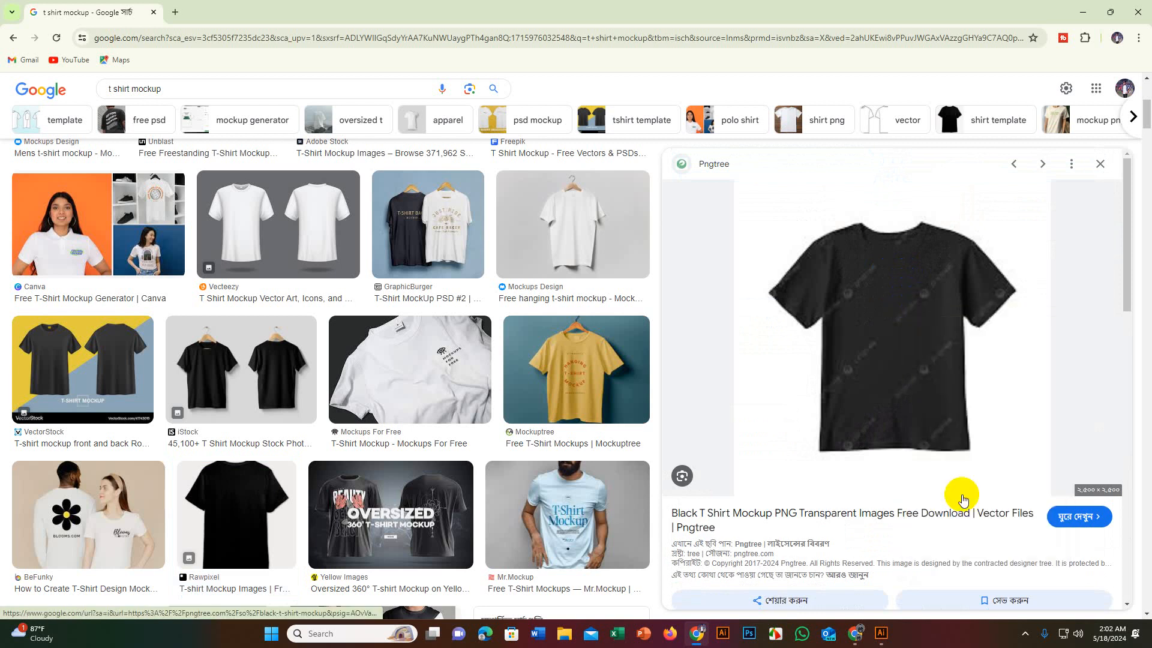
click(663, 536)
Step: Switch to Illustrator, paste the black T-shirt image beside the new document's artboard, and enlarge it to about 17.9 in square
click(881, 633)
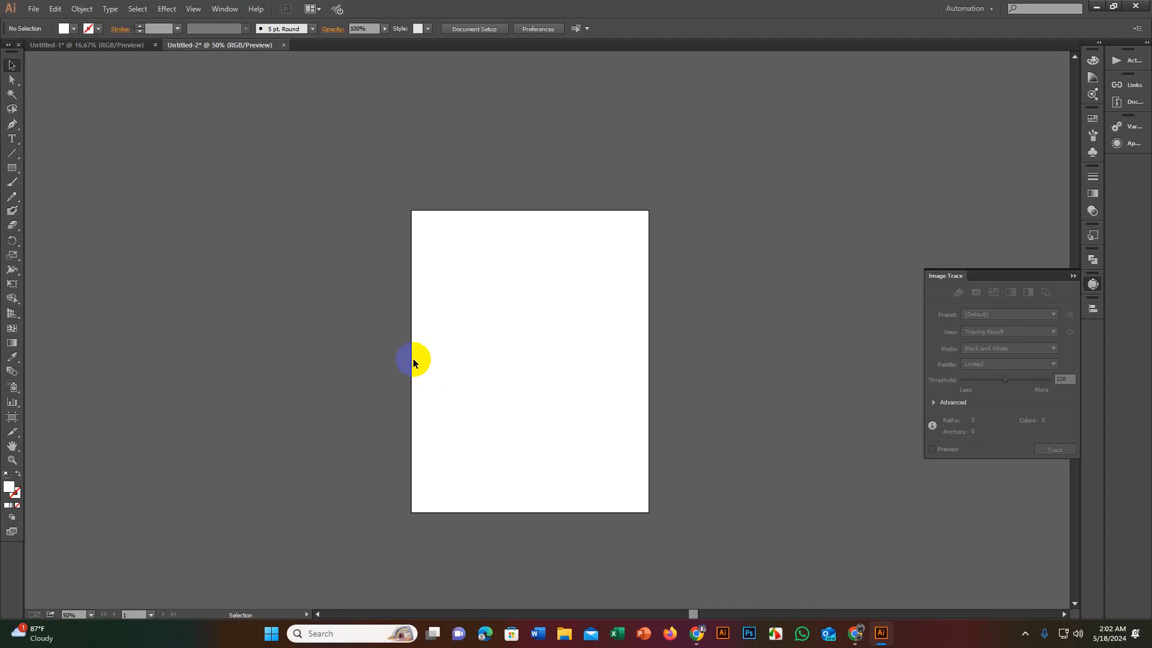
key(ctrl+v)
drag(516, 356, 228, 347)
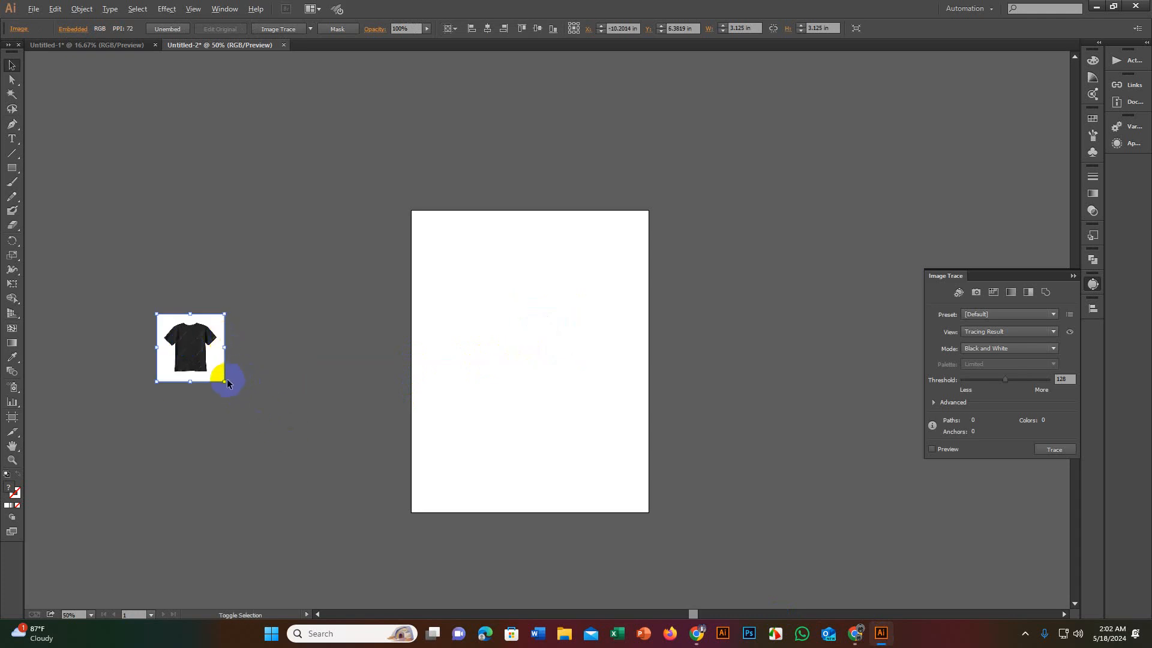
drag(222, 382, 455, 351)
drag(382, 350, 487, 357)
drag(487, 355, 285, 298)
drag(449, 313, 563, 336)
drag(488, 330, 389, 316)
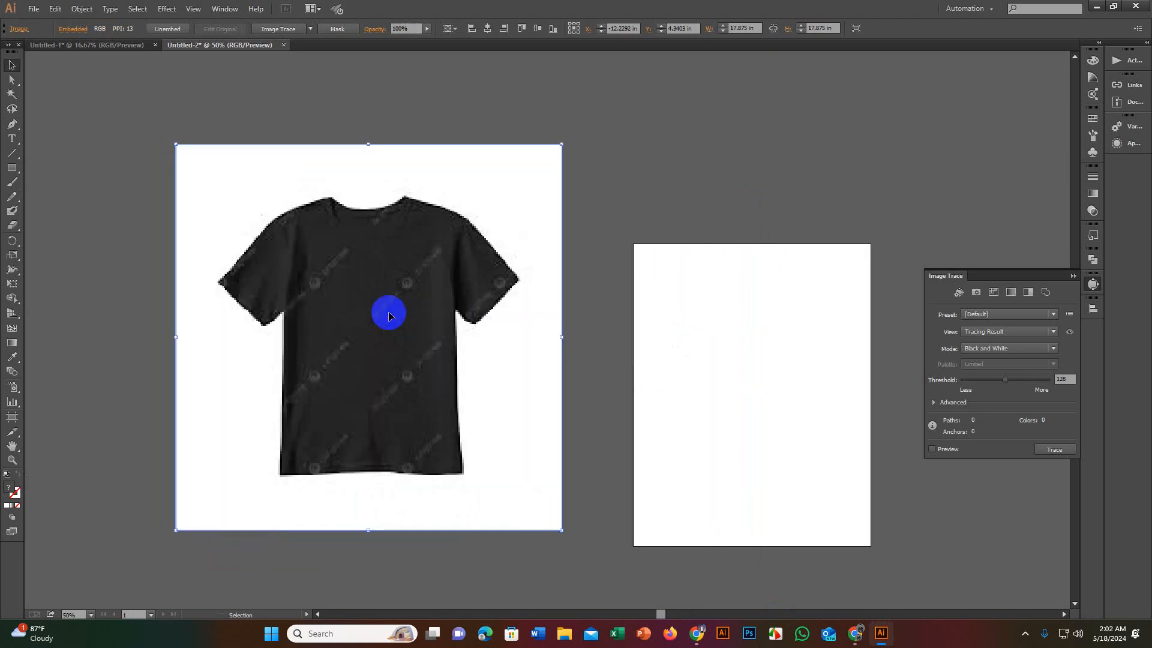
Step: Lock the T-shirt image and check that it can no longer be selected
key(ctrl+2)
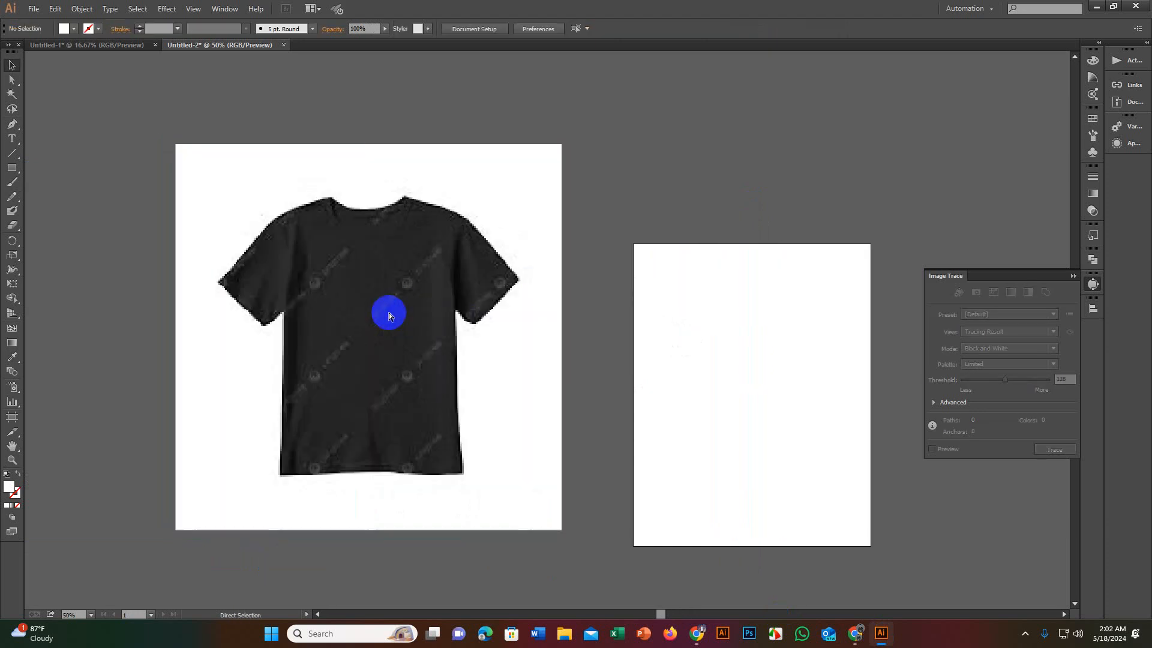
drag(389, 303, 448, 410)
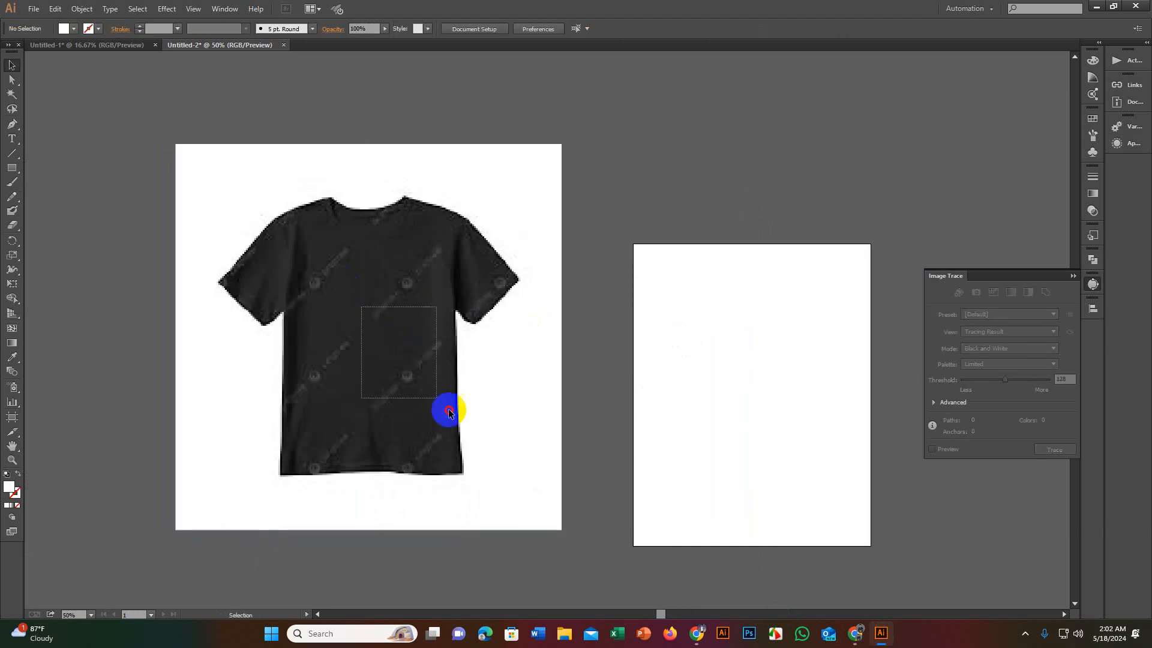
drag(304, 251, 422, 390)
Step: Trace the T-shirt's body with a no-fill Pen path from the left underarm, down the side, across the hem and up to the right underarm
scroll(299, 317, up, 3)
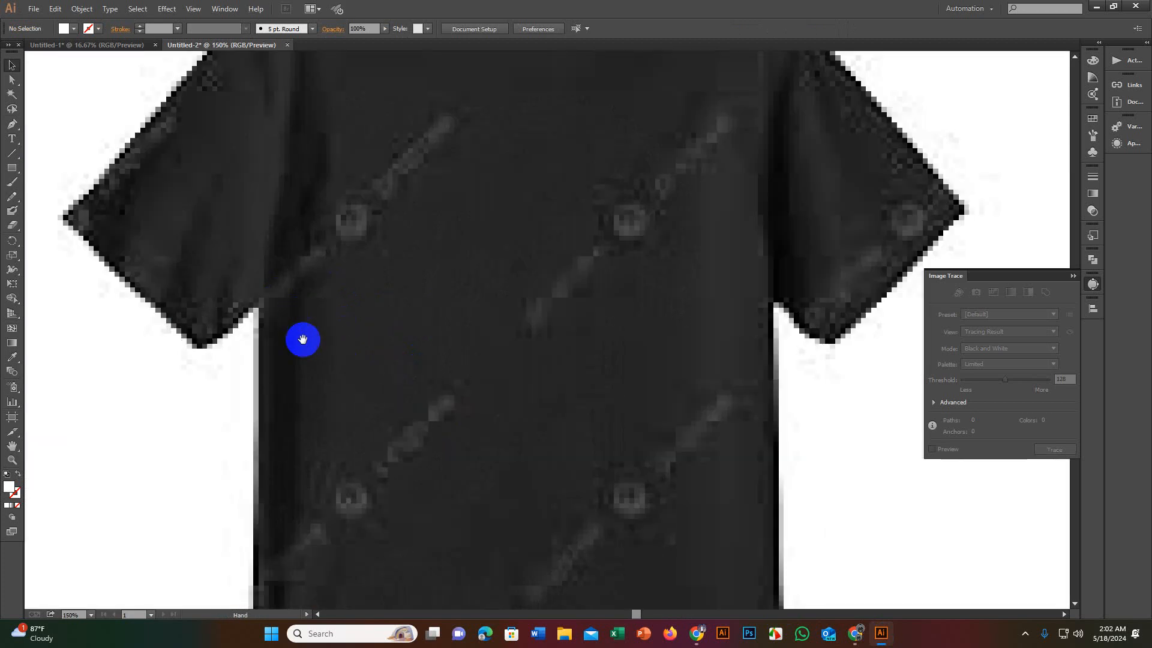
drag(303, 339, 525, 347)
scroll(556, 306, down, 3)
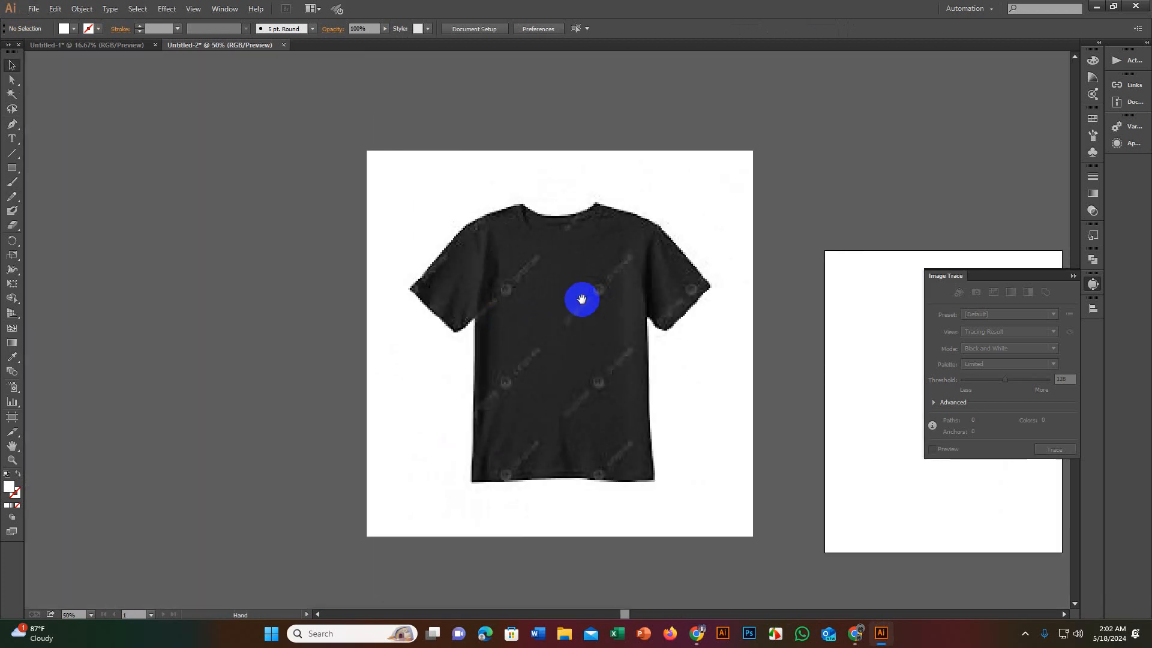
scroll(573, 300, up, 2)
scroll(520, 264, down, 1)
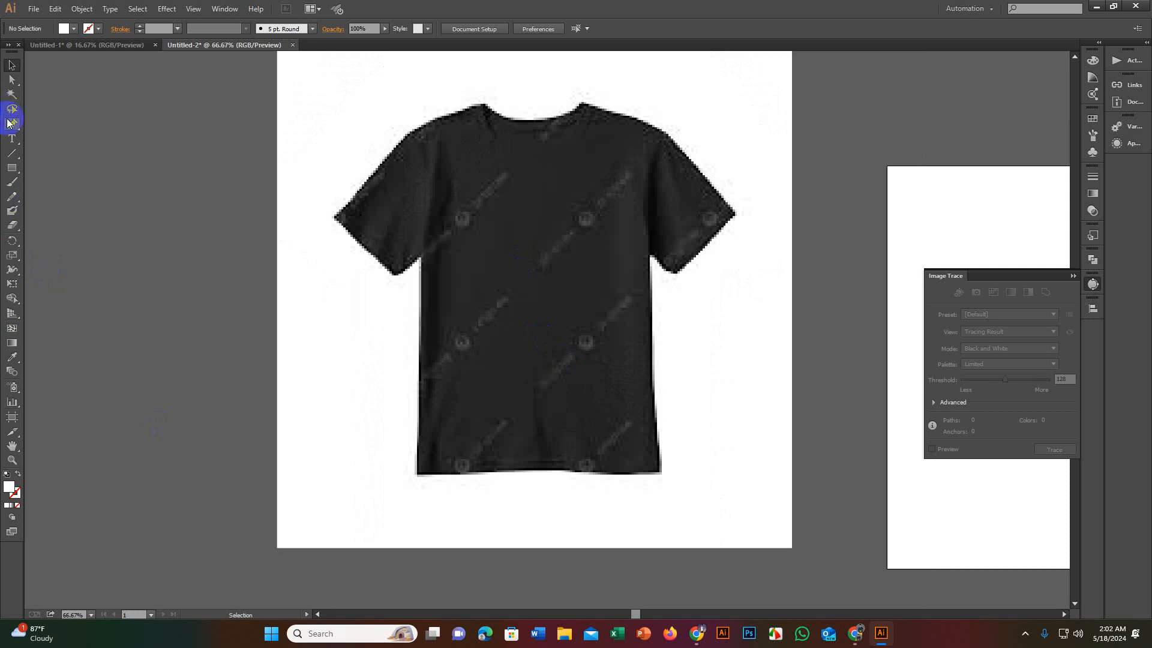
click(421, 262)
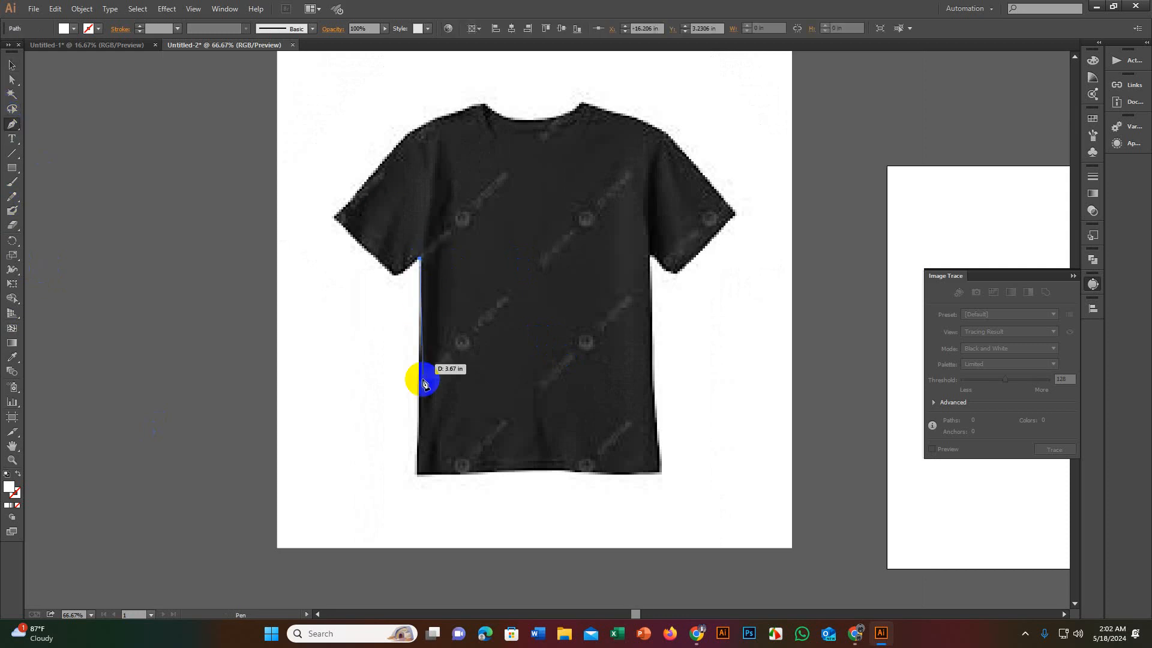
click(418, 474)
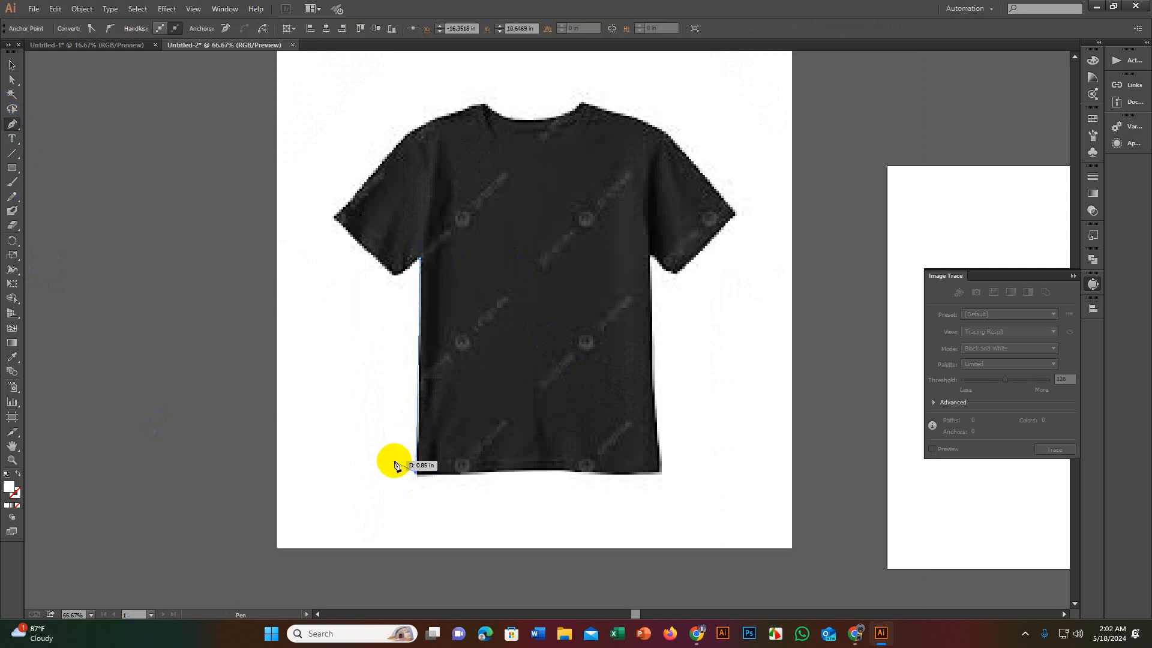
click(661, 473)
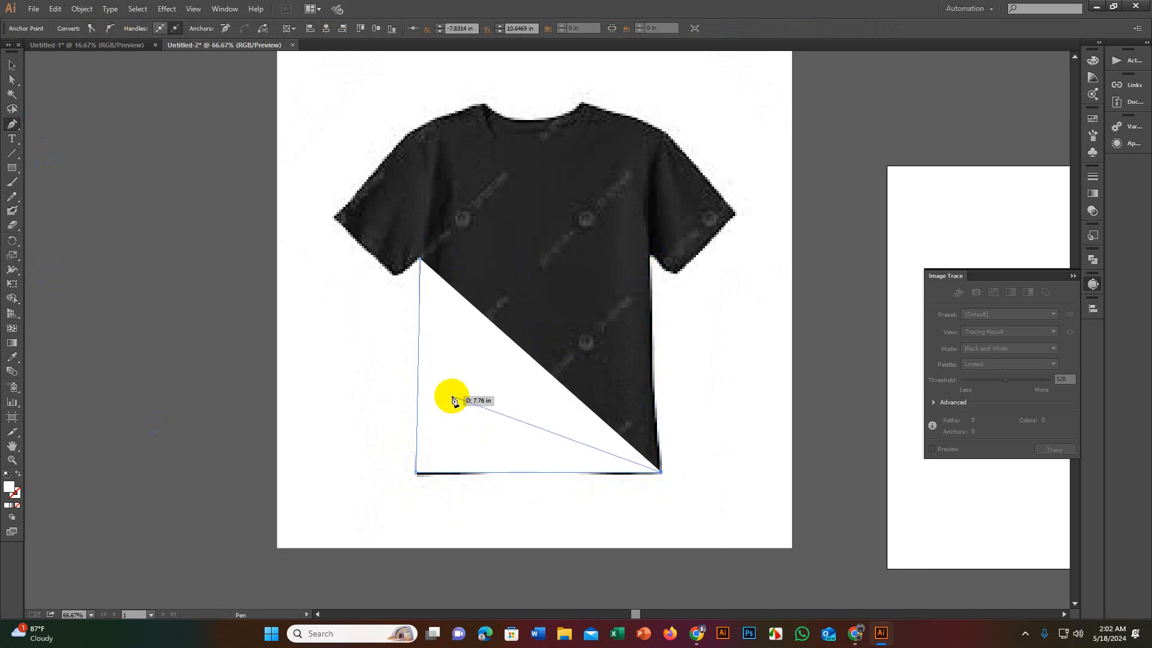
click(17, 506)
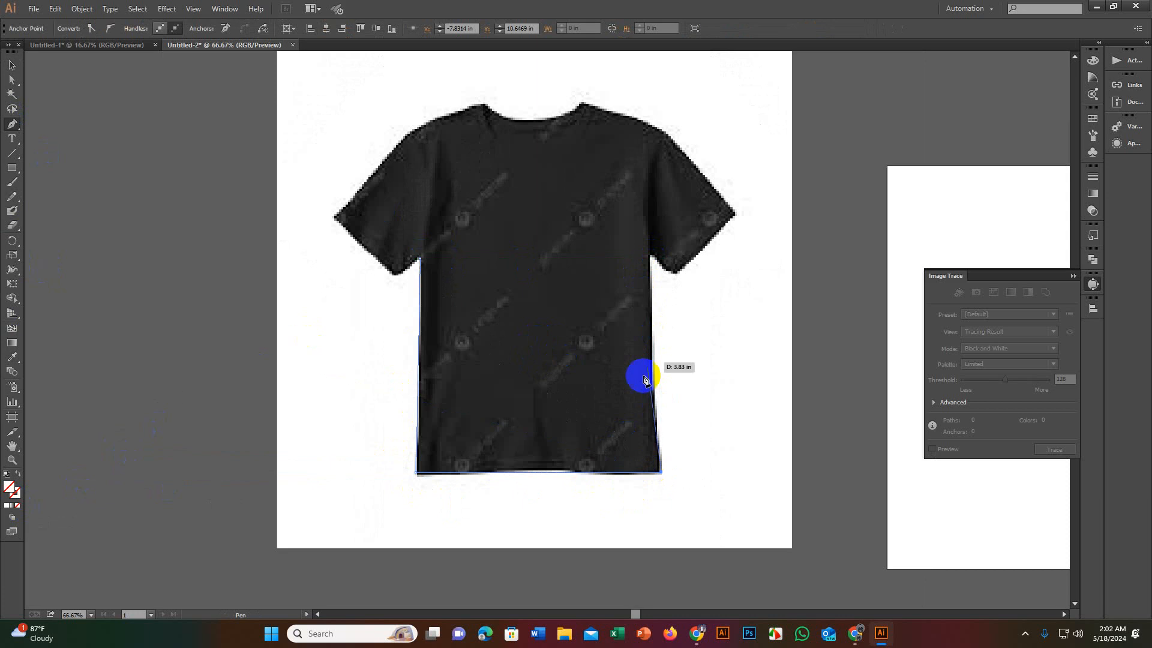
click(652, 260)
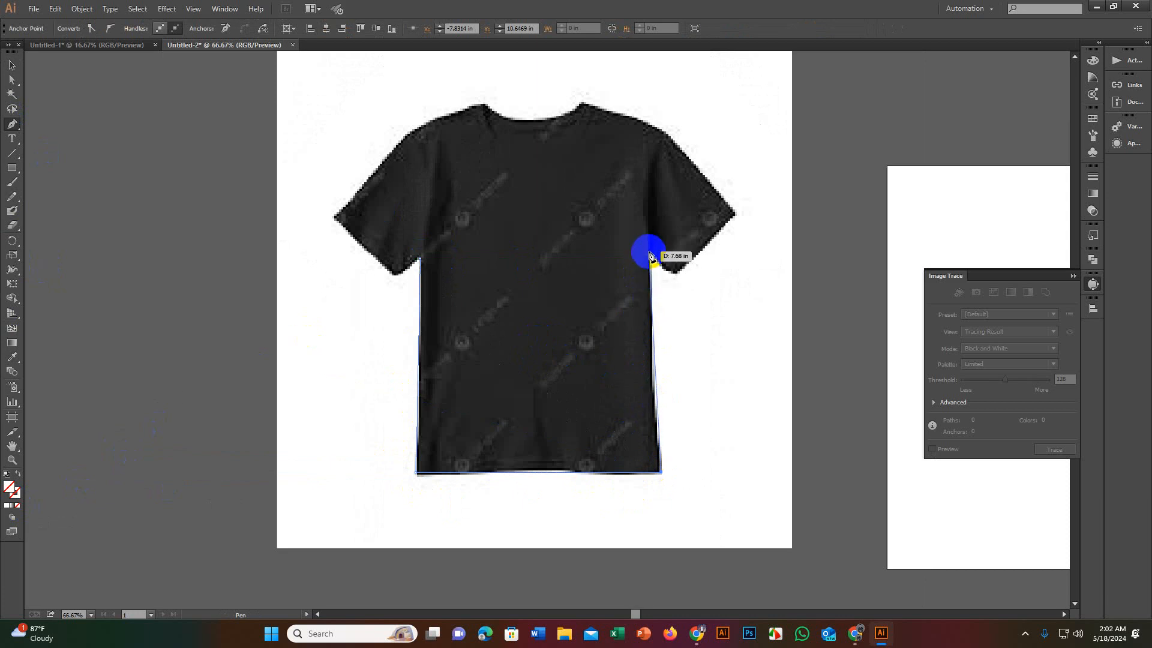
click(650, 247)
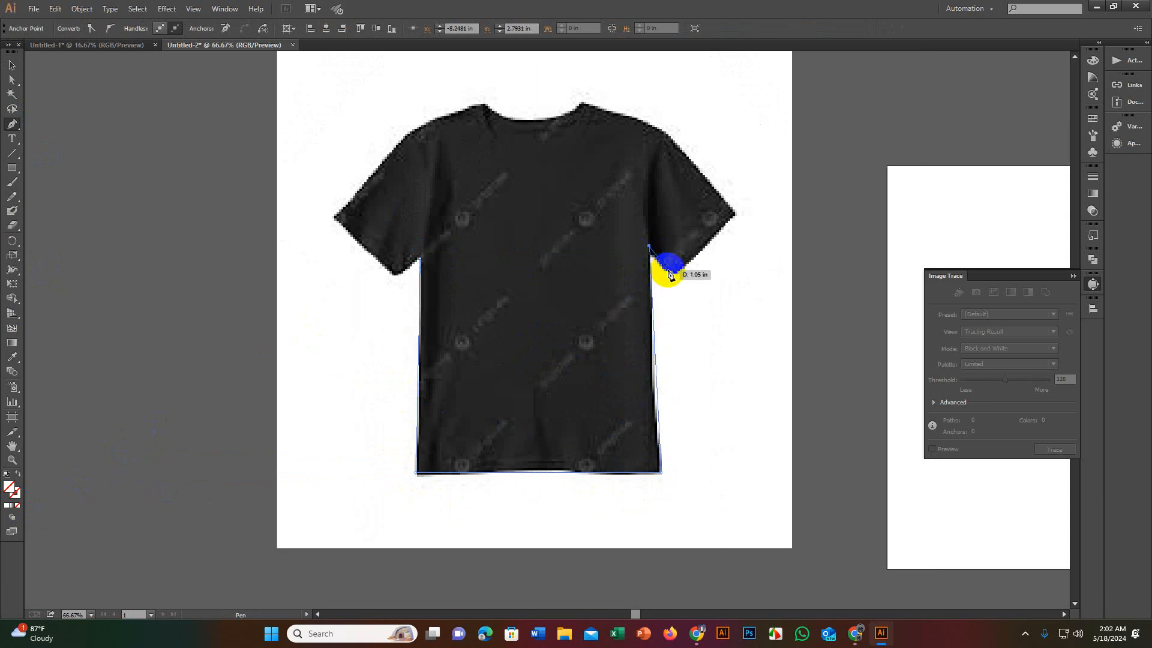
click(736, 217)
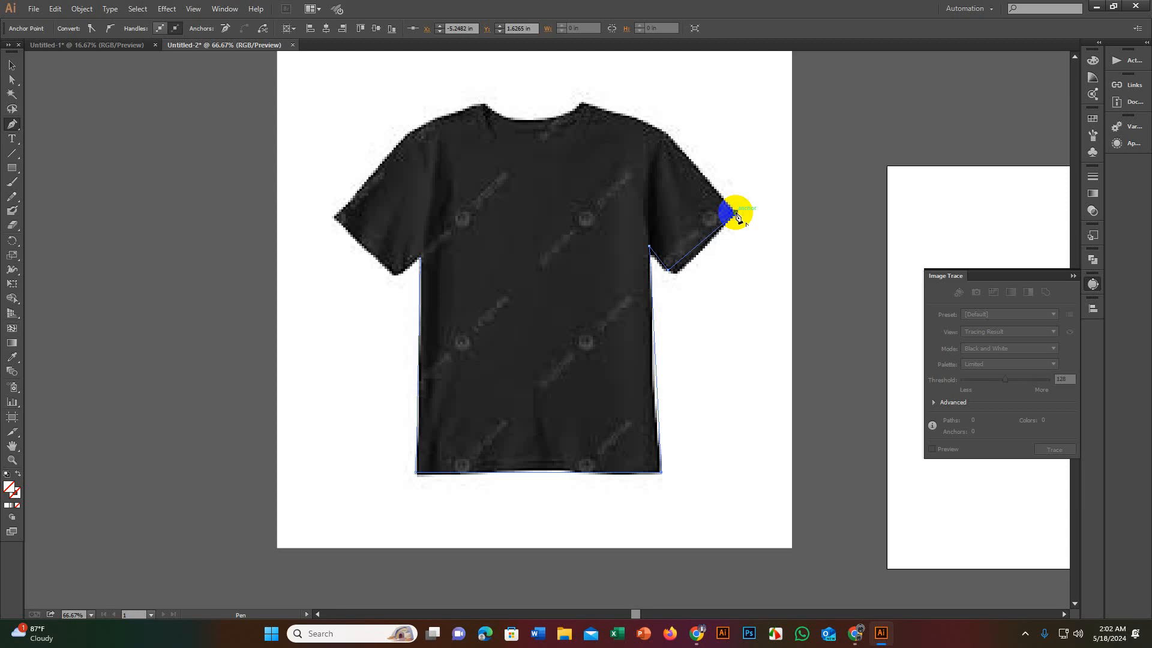
scroll(727, 217, up, 3)
drag(727, 221, 858, 434)
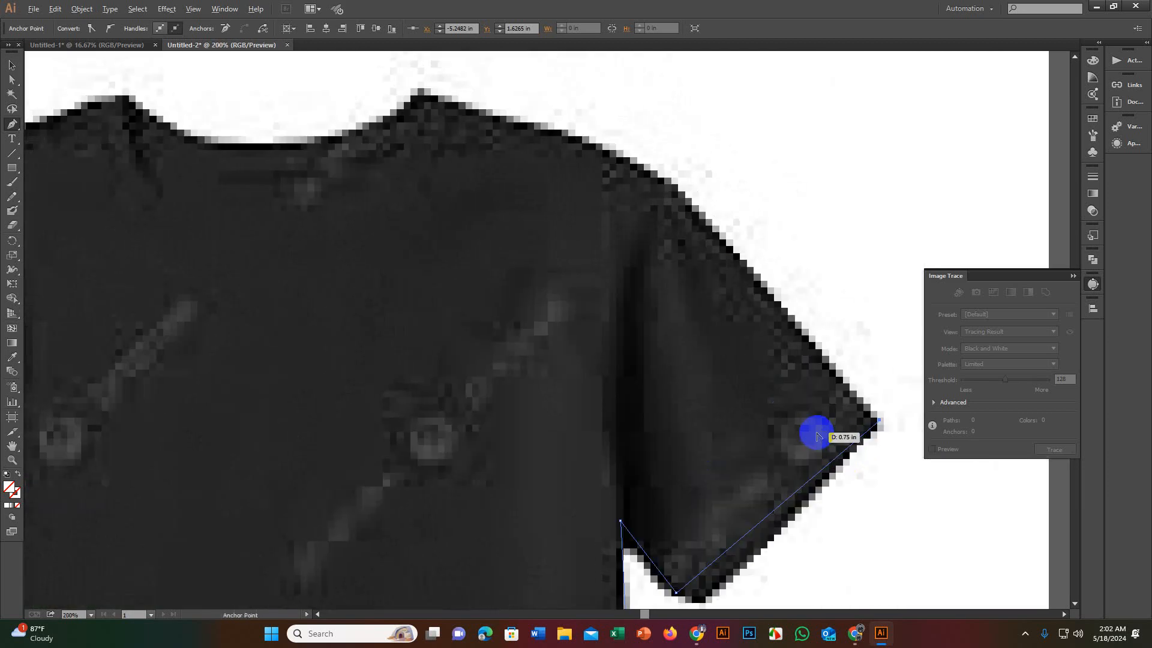
scroll(814, 430, down, 1)
key(ctrl+z)
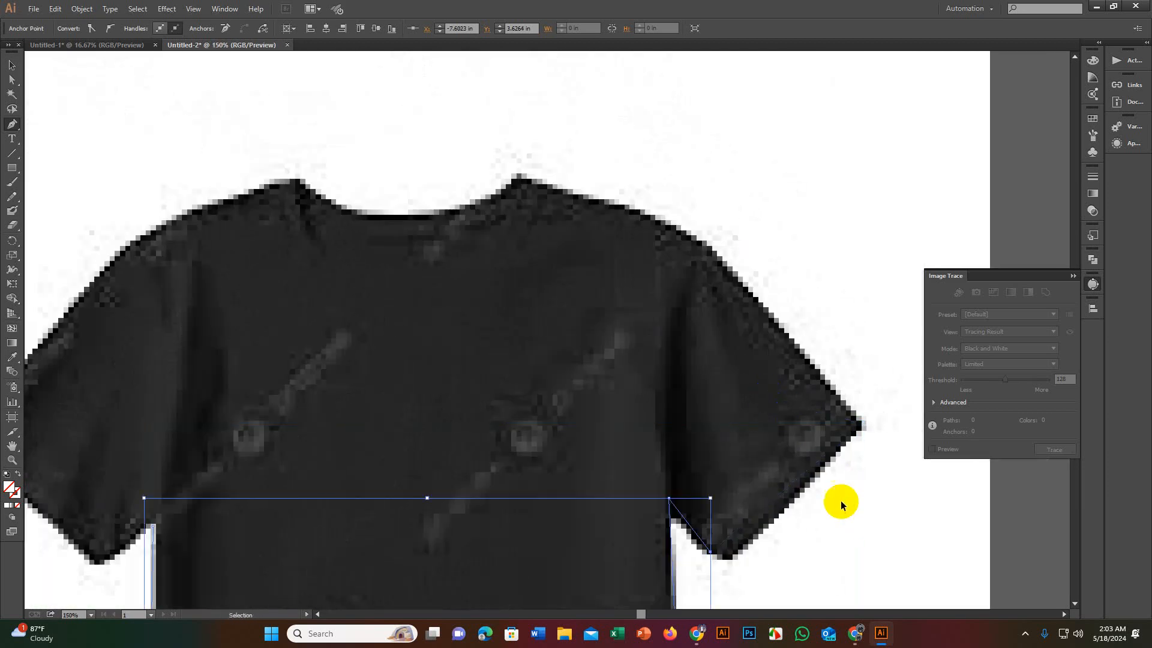
Step: Continue the Pen outline around the right sleeve's corners and over the shoulder, with a straight segment across the neckline
click(728, 557)
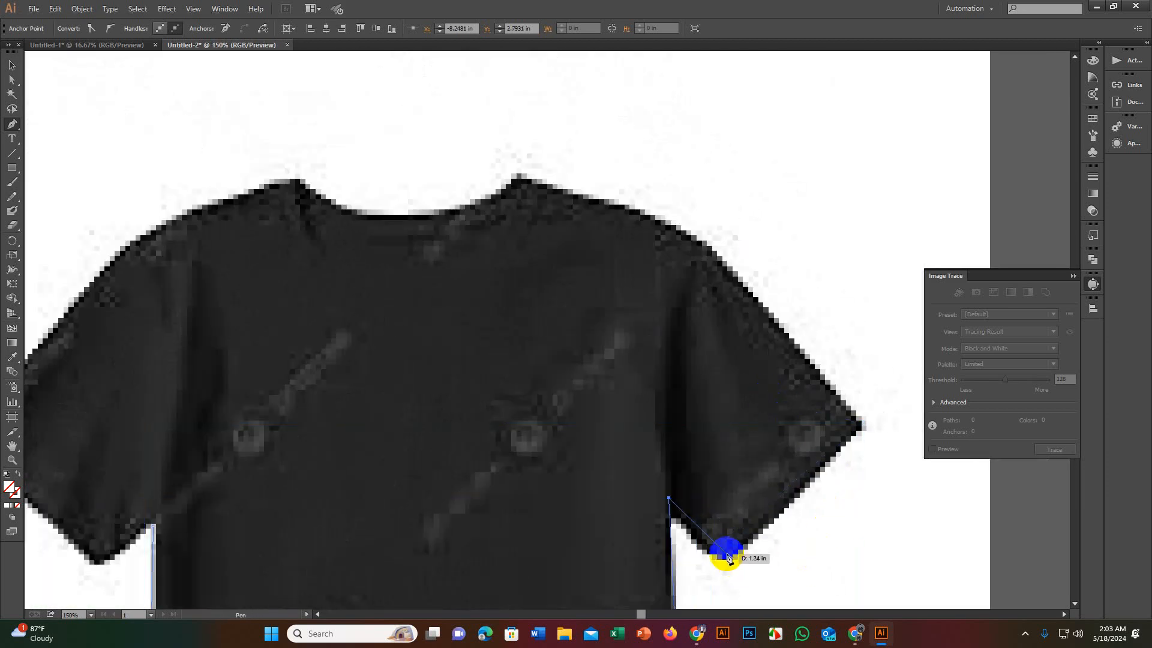
click(861, 427)
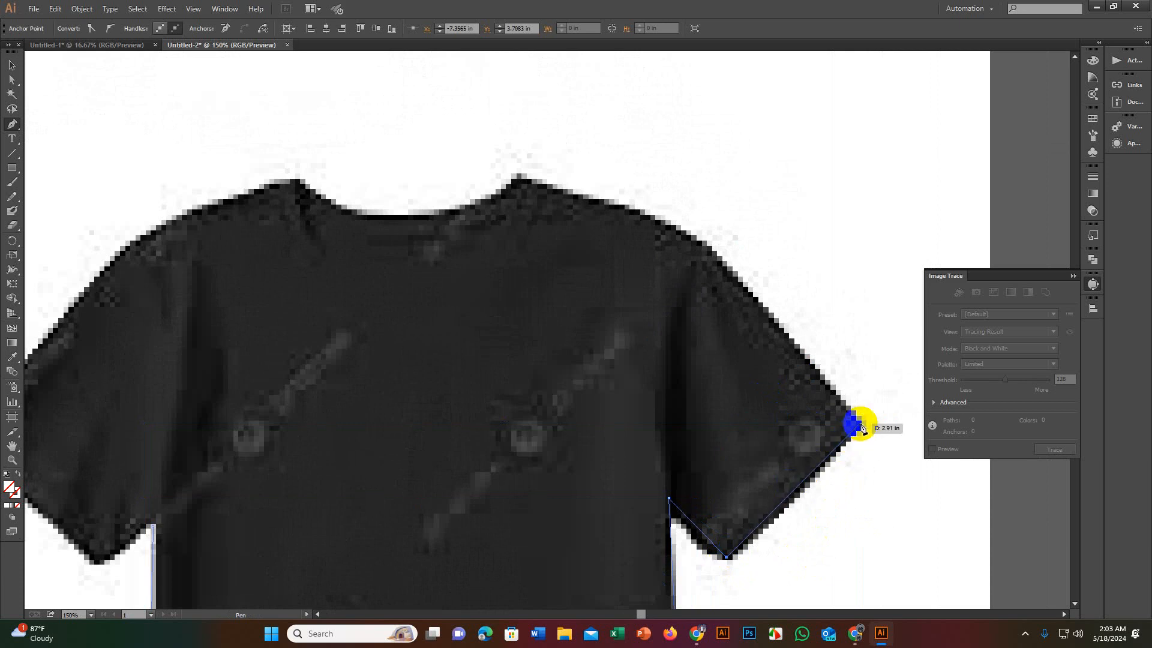
click(701, 243)
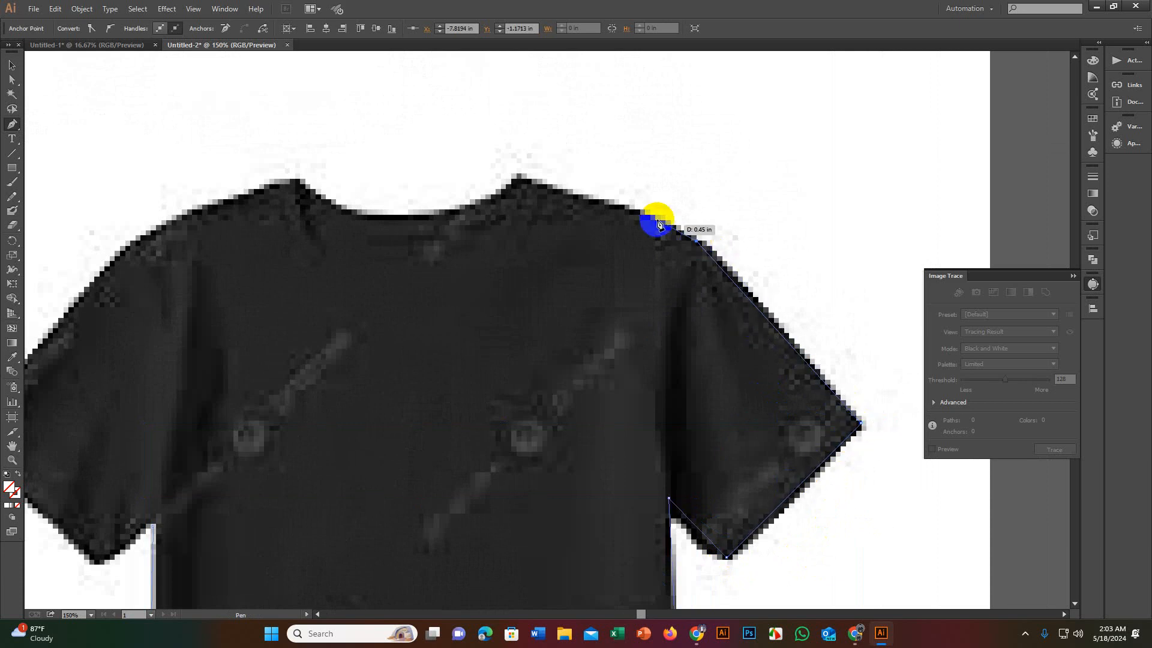
click(524, 180)
click(322, 196)
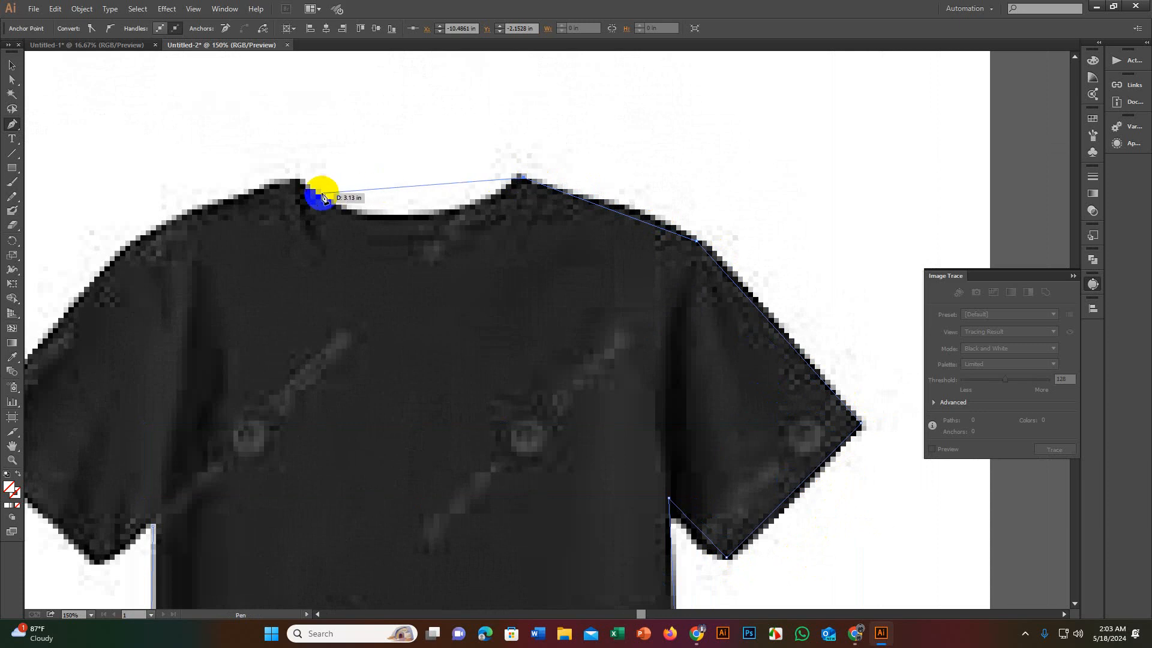
click(293, 179)
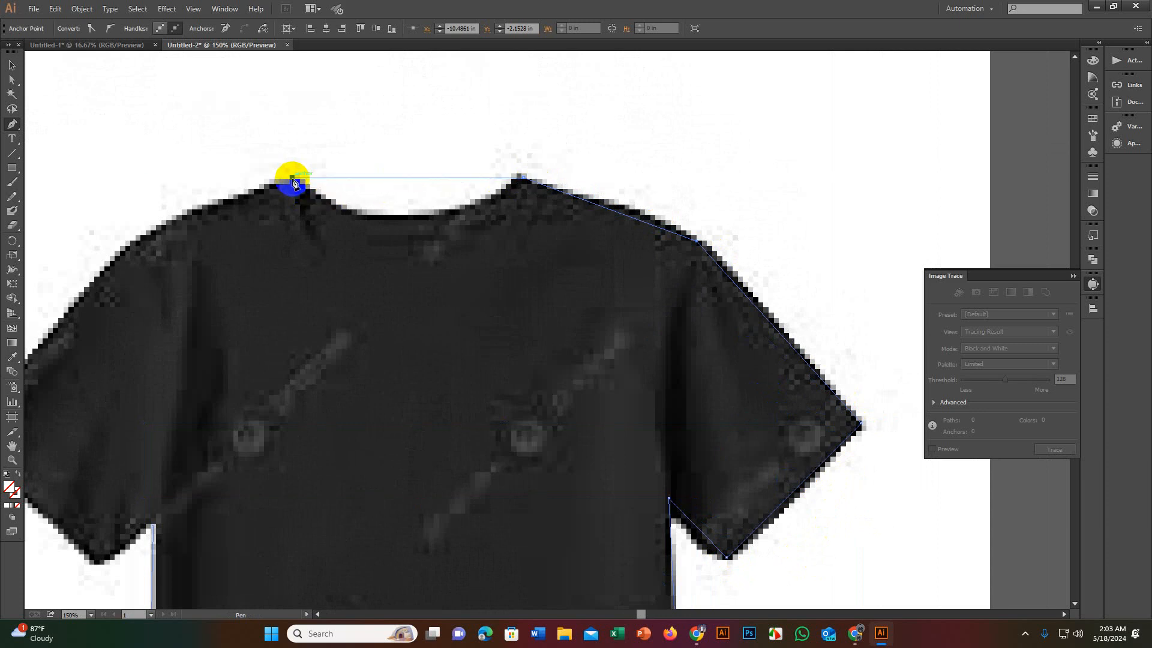
Step: Extend the Pen outline over the left shoulder and down to the left sleeve's outer tip
scroll(293, 183, down, 3)
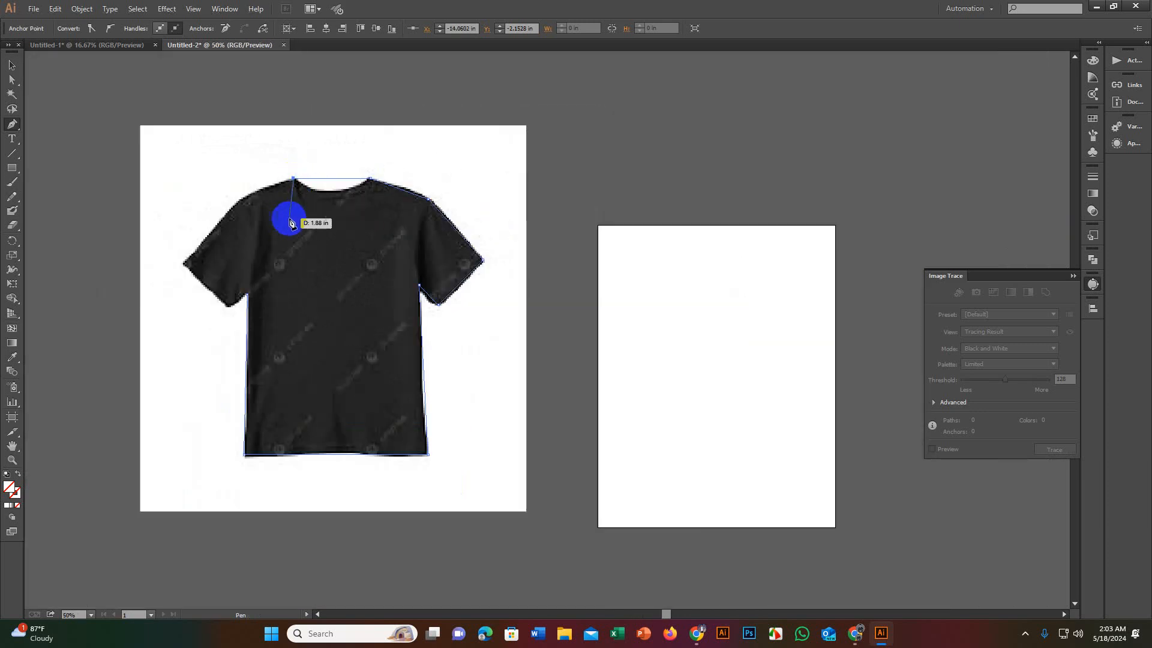
click(243, 203)
scroll(243, 204, up, 3)
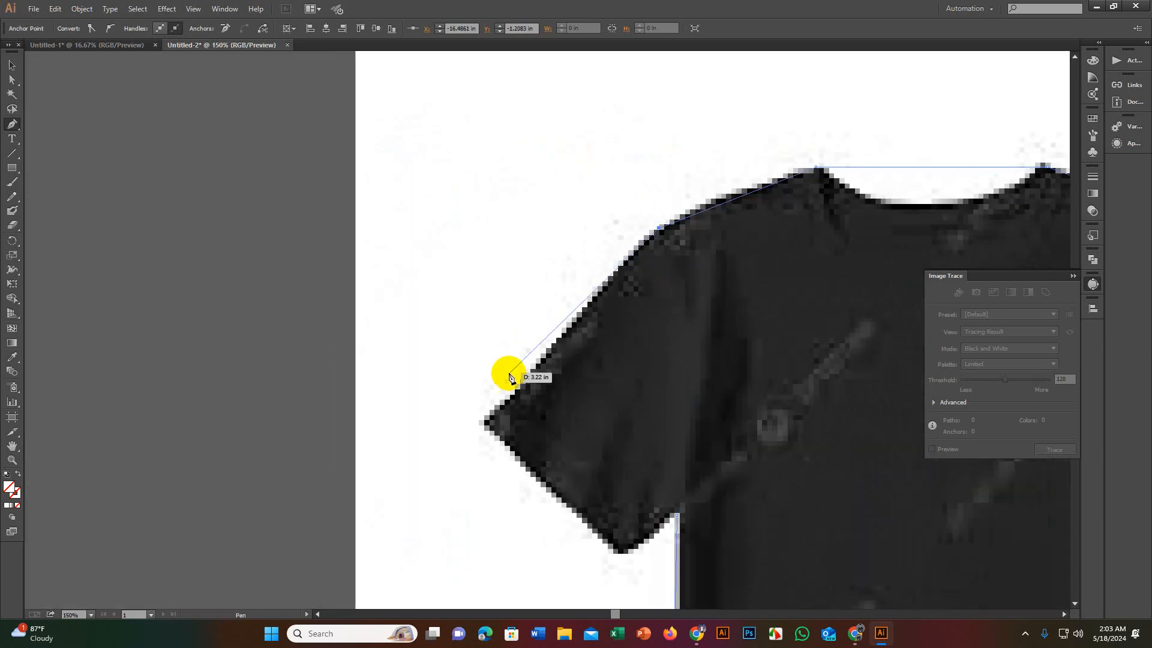
click(500, 412)
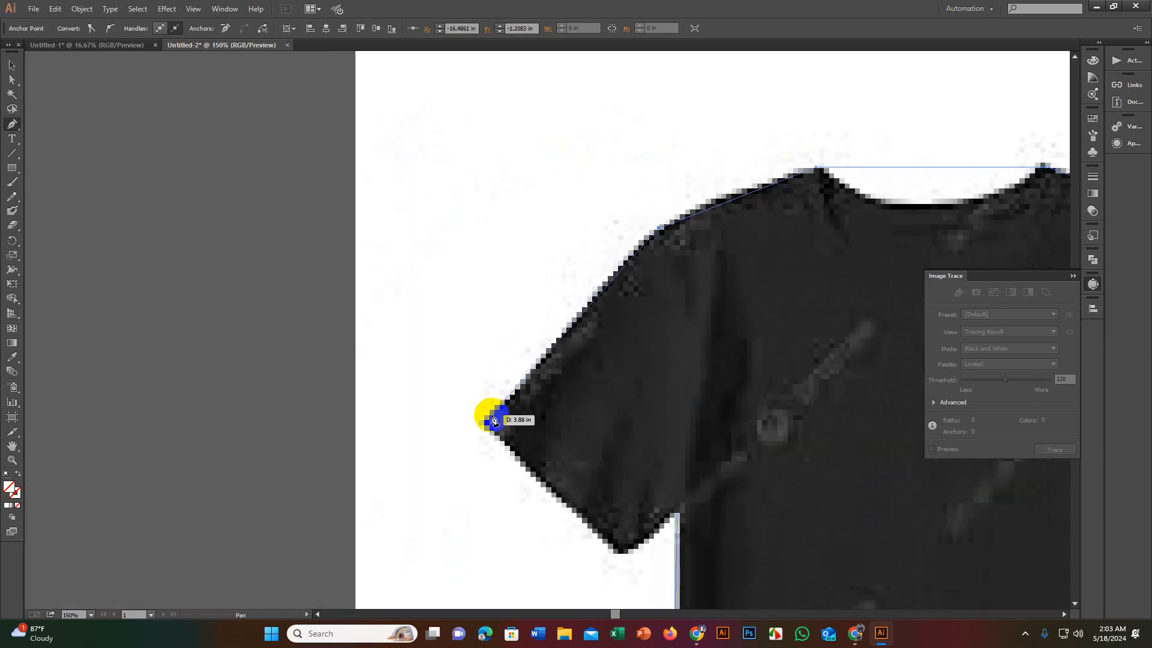
Step: Trace the left sleeve's opening, close the outline at its starting underarm anchor, and apply Join to the path
scroll(492, 417, down, 3)
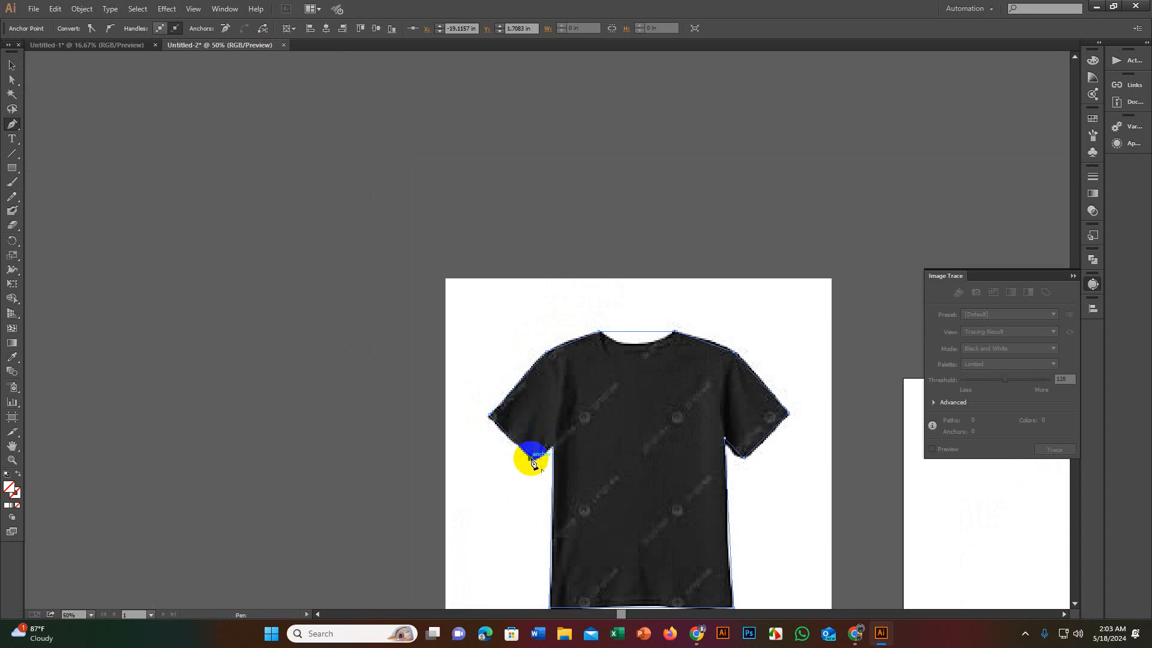
scroll(534, 462, up, 4)
click(616, 410)
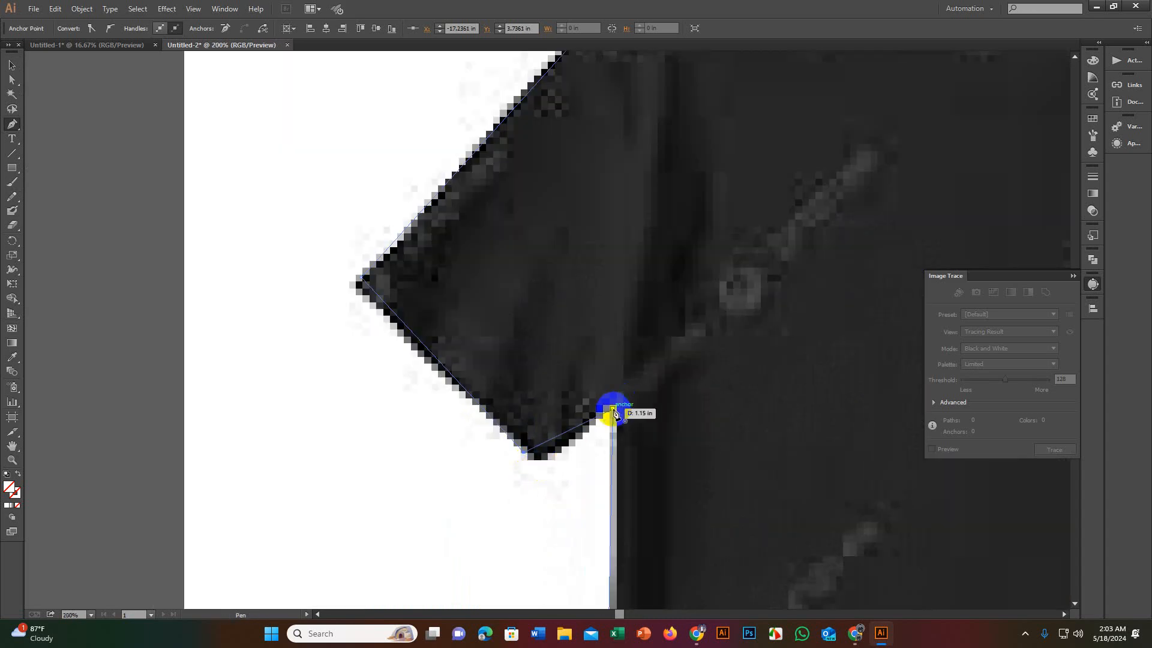
scroll(615, 412, up, 3)
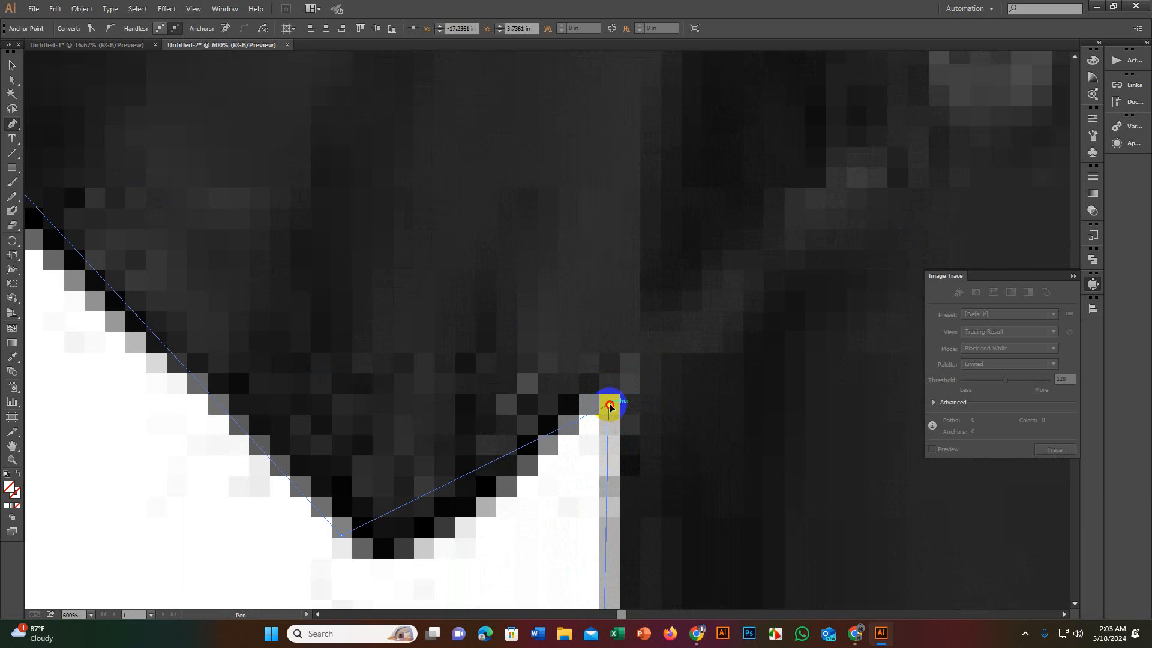
scroll(610, 407, down, 6)
scroll(661, 432, down, 2)
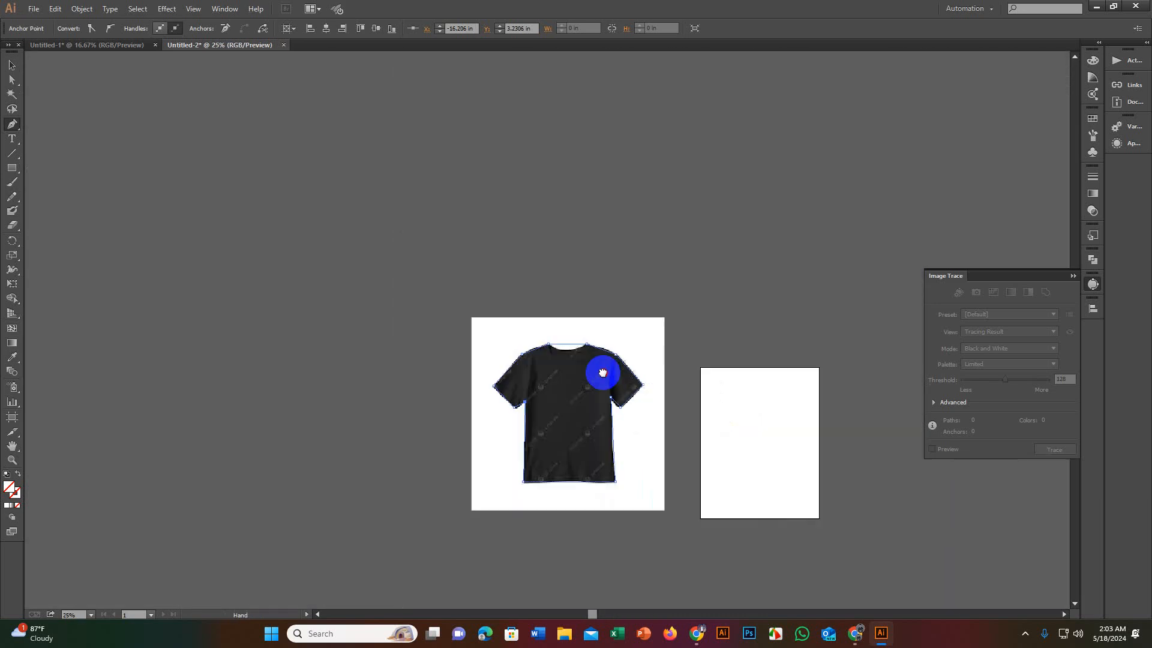
scroll(607, 376, up, 1)
key(ctrl+j)
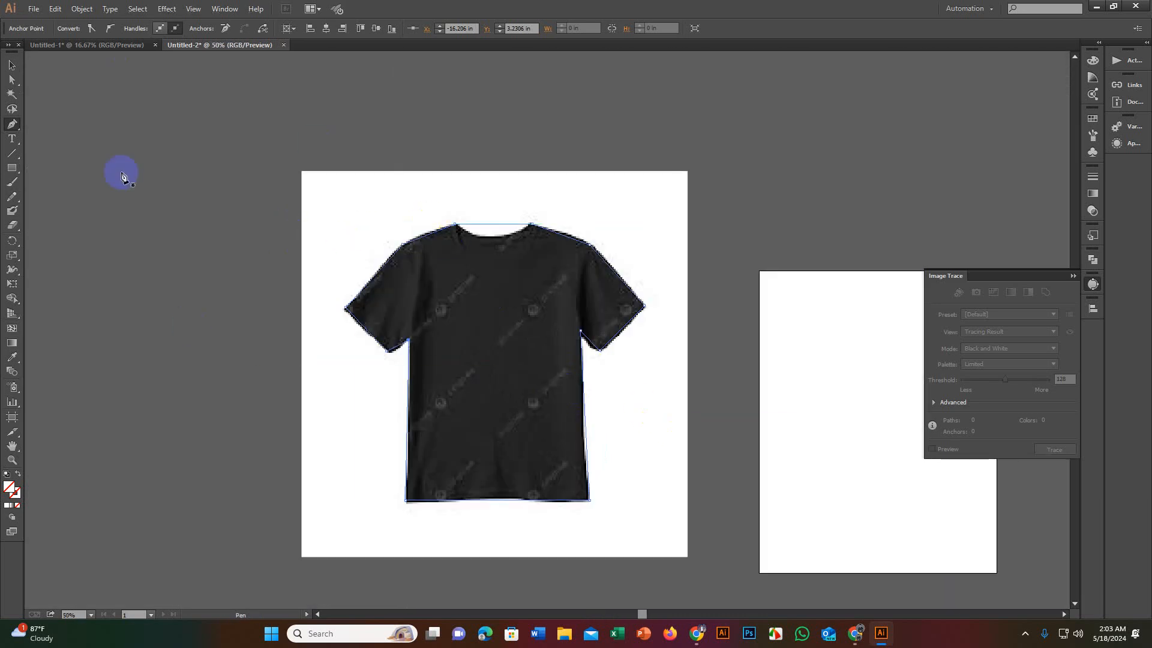
click(316, 206)
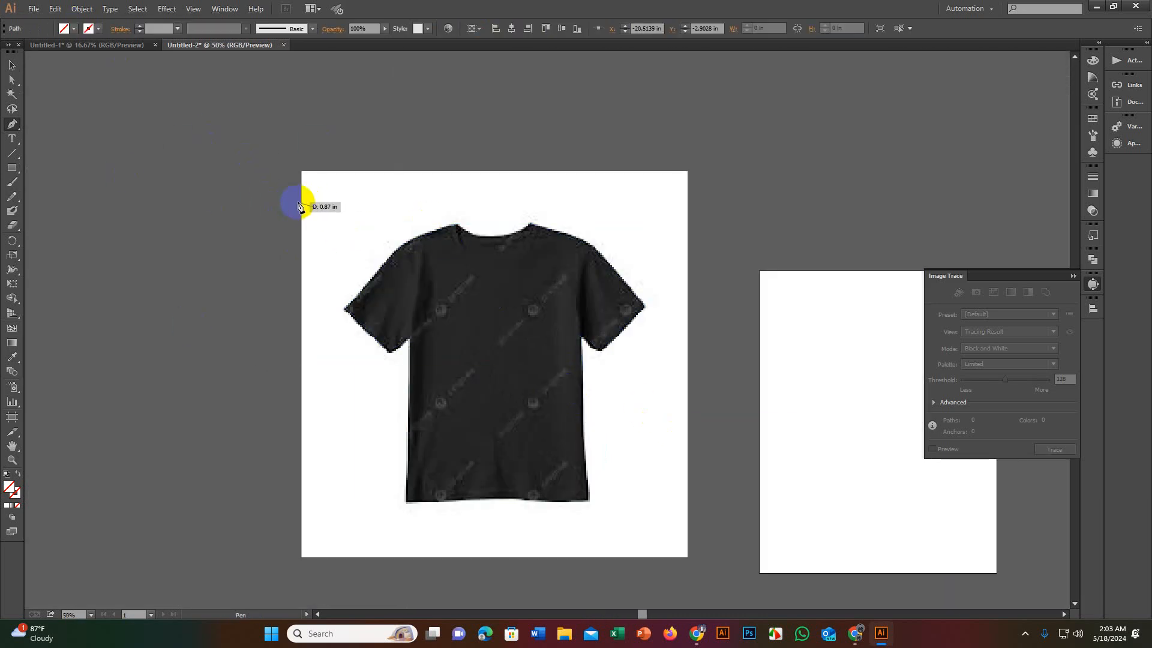
key(ctrl+z)
Step: Select the traced T-shirt outline and give it a 3 pt red stroke
click(18, 69)
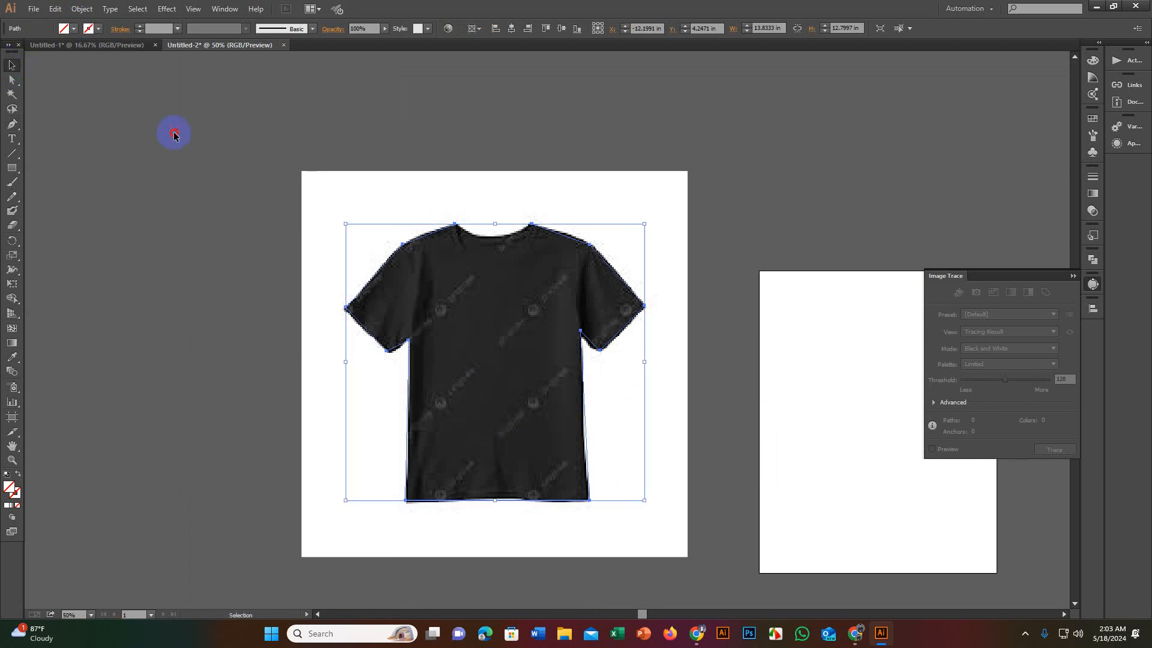
click(378, 194)
click(452, 256)
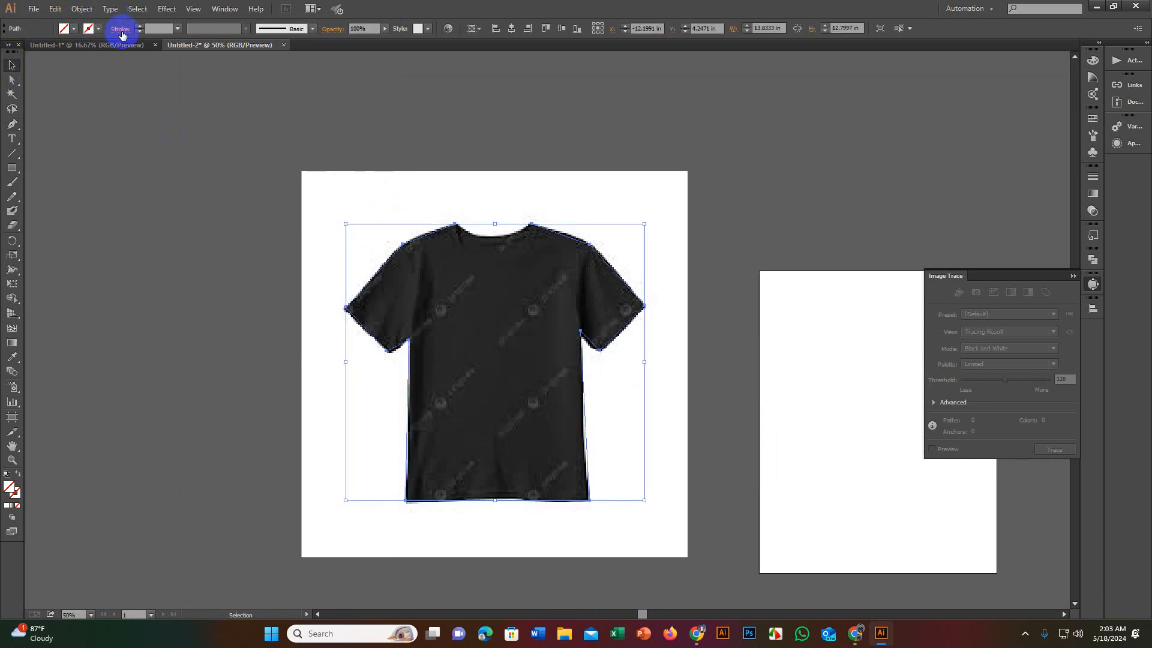
click(139, 28)
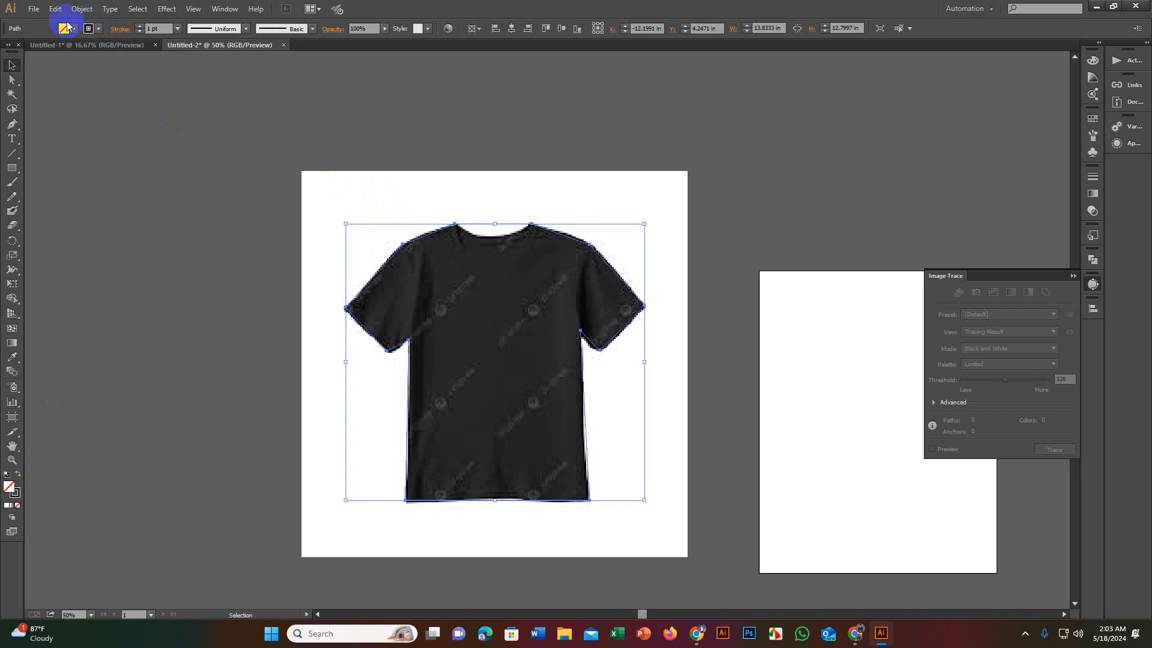
click(279, 245)
click(450, 238)
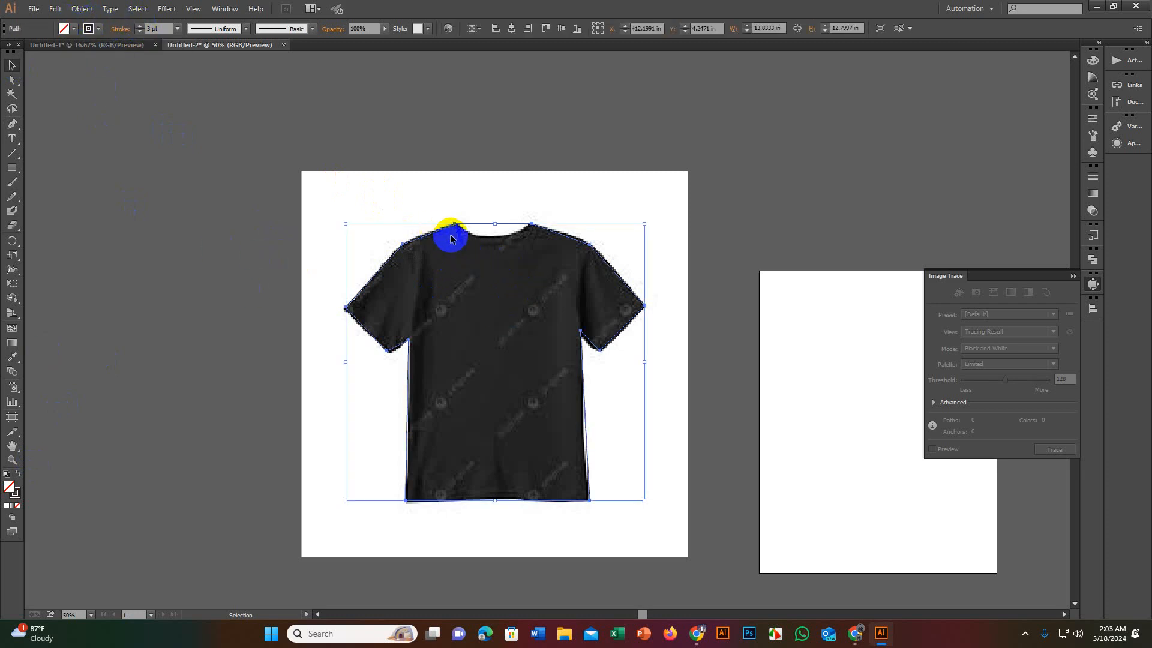
click(91, 31)
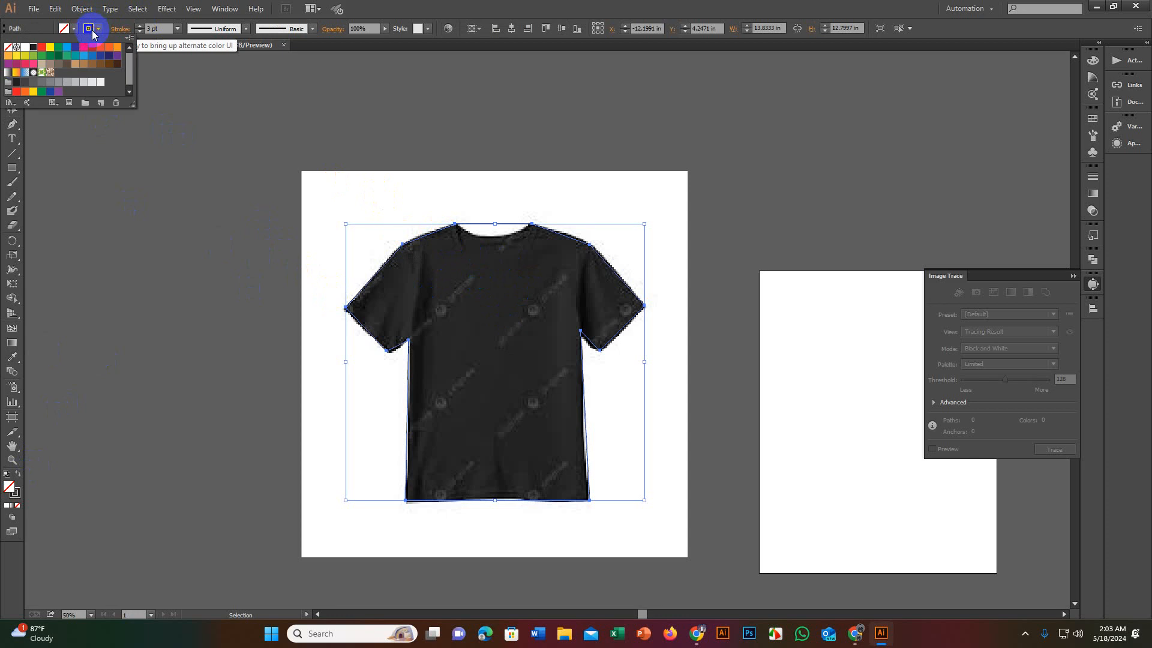
click(269, 218)
Step: Bend the T-shirt outline's straight neckline segment down along the collar with the Anchor Point tool
scroll(319, 335, up, 4)
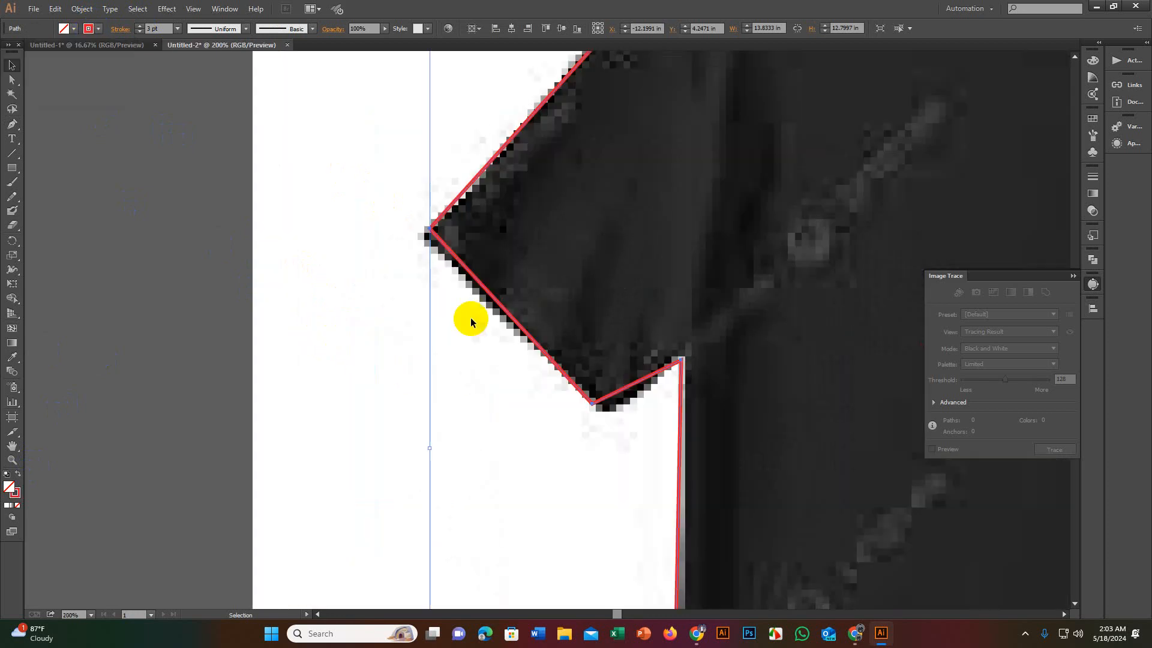
scroll(471, 322, down, 3)
drag(637, 284, 550, 275)
scroll(550, 275, up, 2)
drag(616, 222, 654, 436)
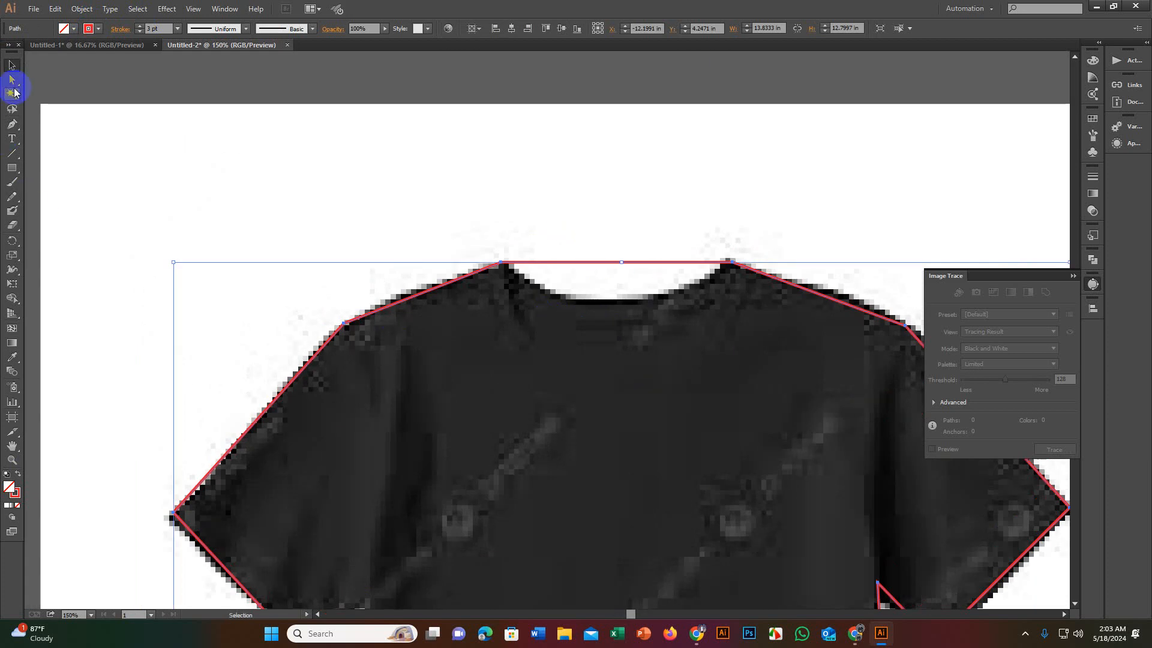
click(13, 126)
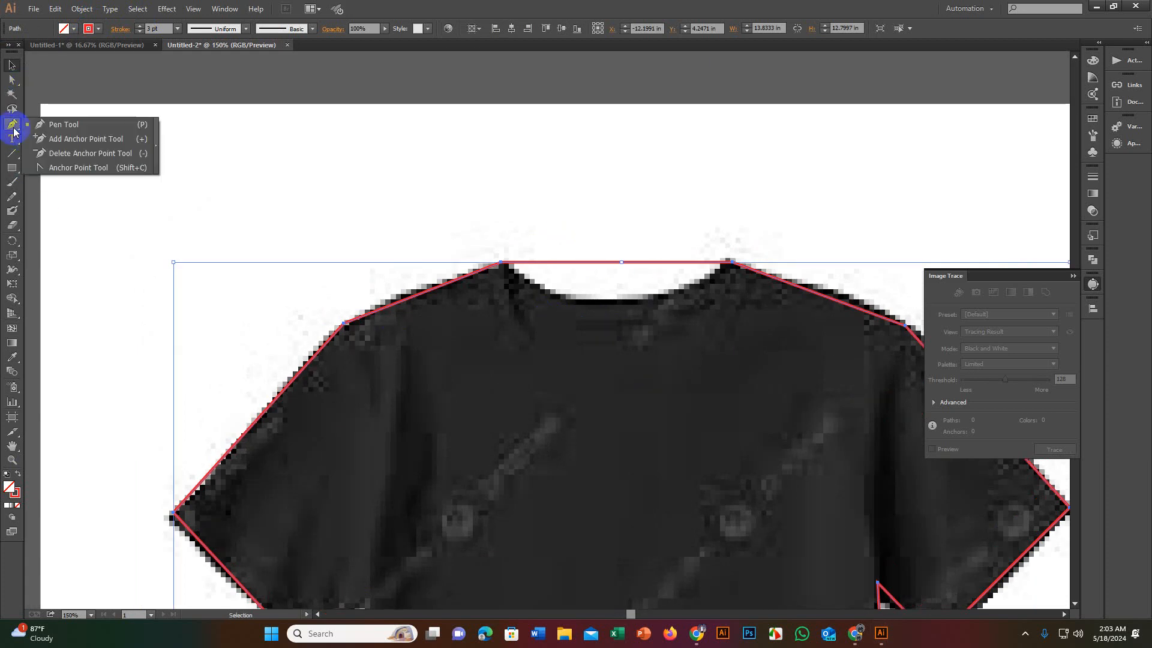
click(59, 170)
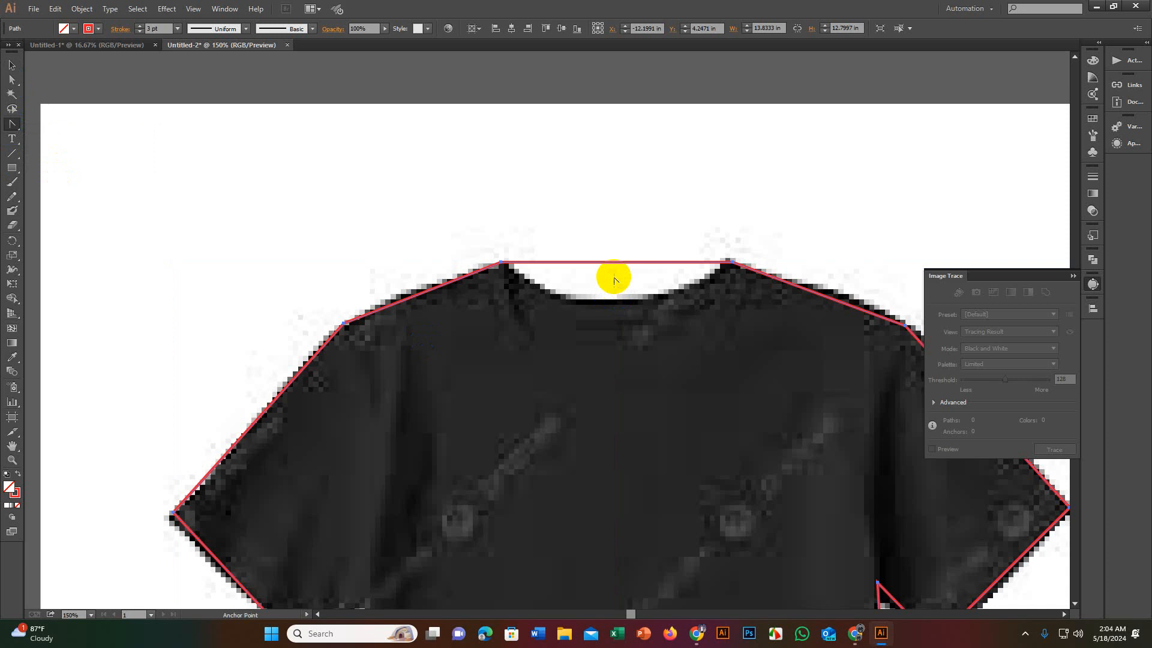
drag(613, 264, 620, 301)
drag(620, 300, 621, 304)
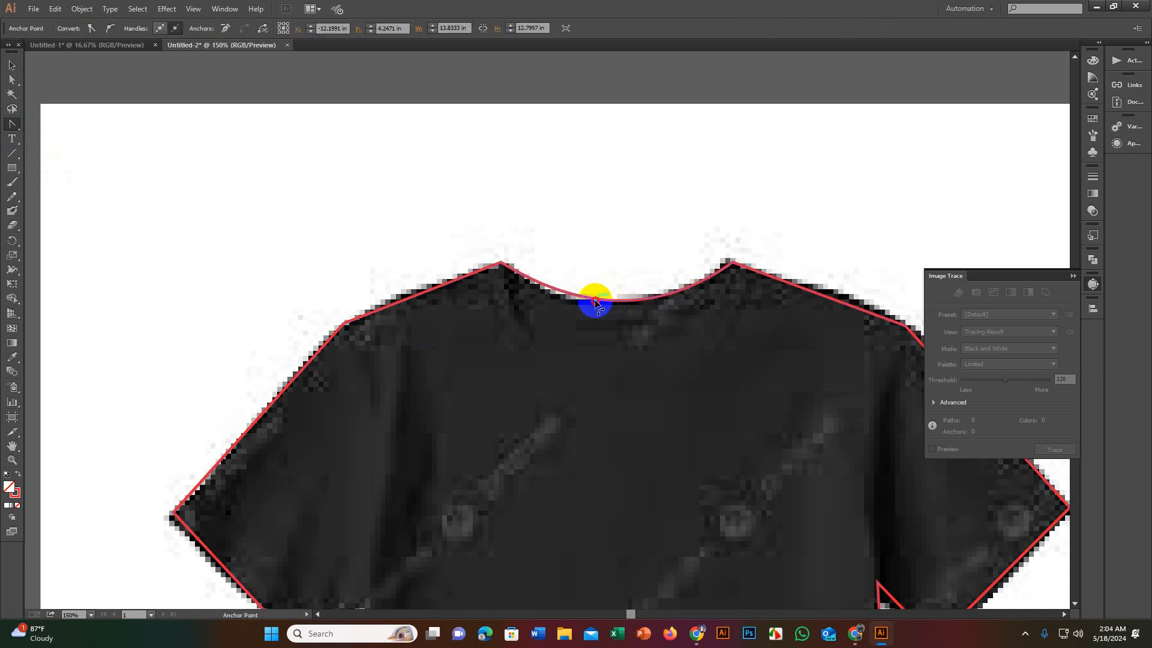
Step: Refine the neckline curve's two direction handles to follow the collar more closely, and deselect the outline
drag(585, 298, 660, 308)
drag(583, 322, 590, 313)
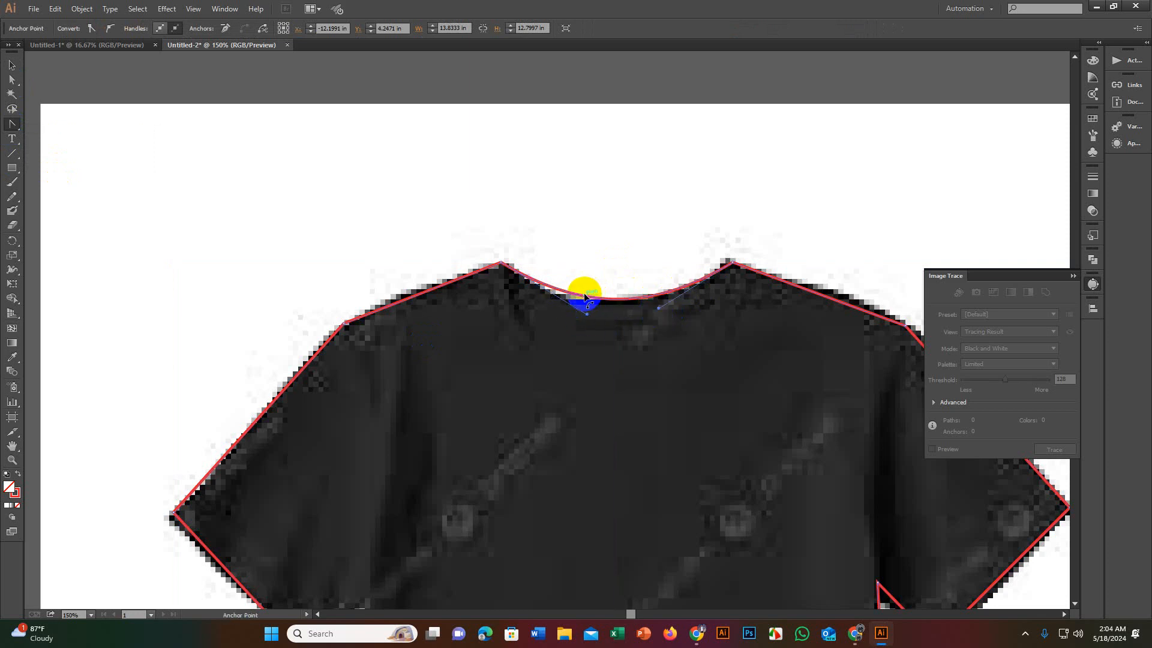
click(12, 65)
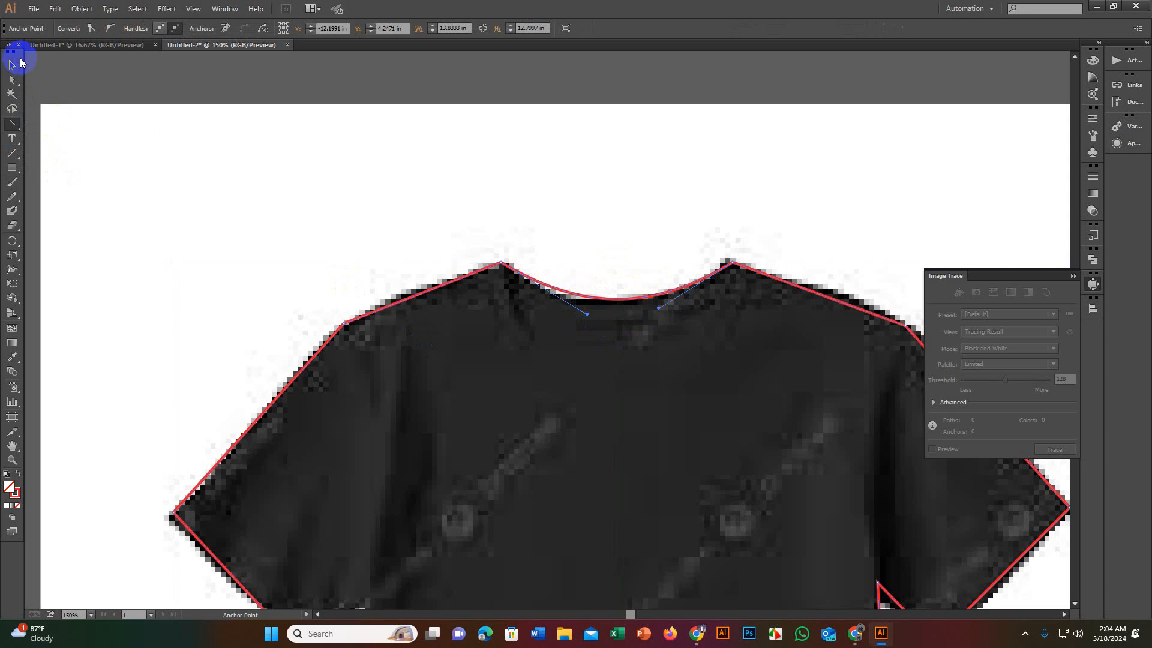
click(171, 167)
Step: Draw a straight Pen line about 3.5 in long across the left sleeve, parallel to its opening, as a cuff seam
scroll(458, 212, down, 3)
drag(435, 214, 497, 196)
scroll(443, 273, up, 2)
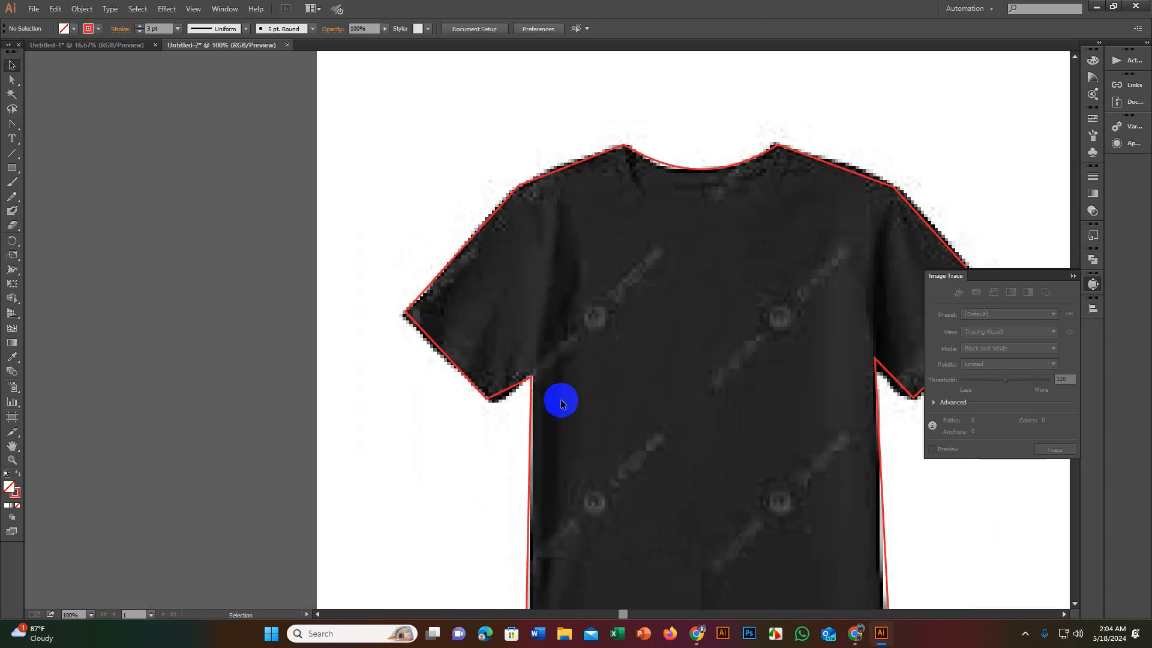
drag(12, 124, 74, 120)
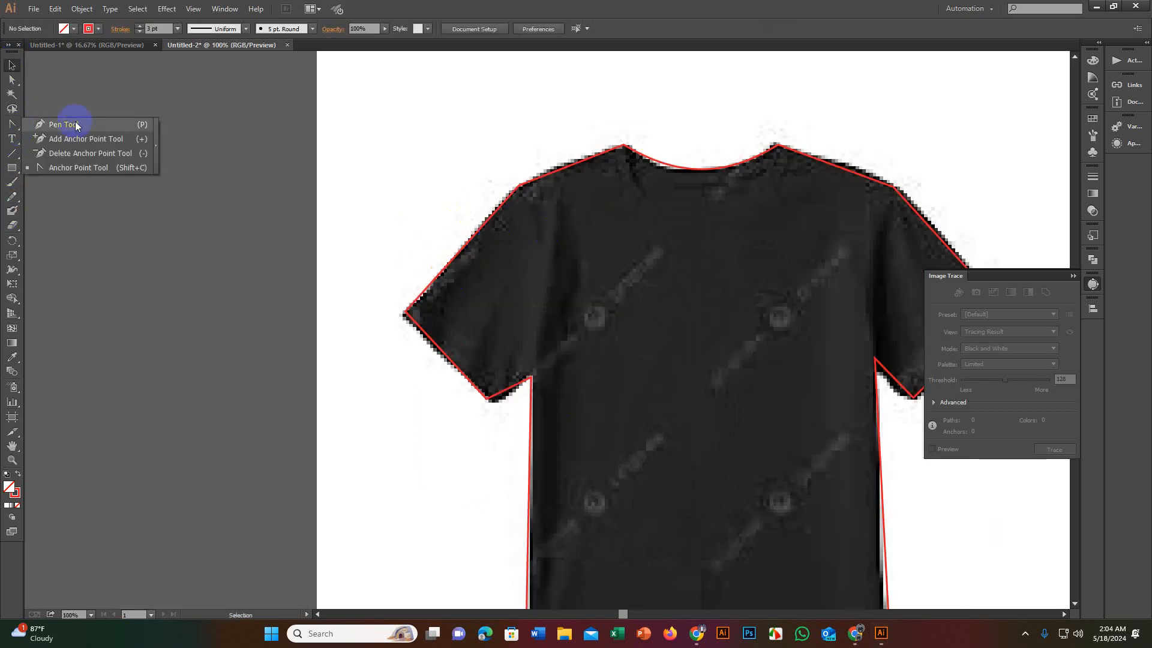
scroll(540, 336, down, 2)
drag(541, 340, 438, 298)
scroll(437, 298, up, 3)
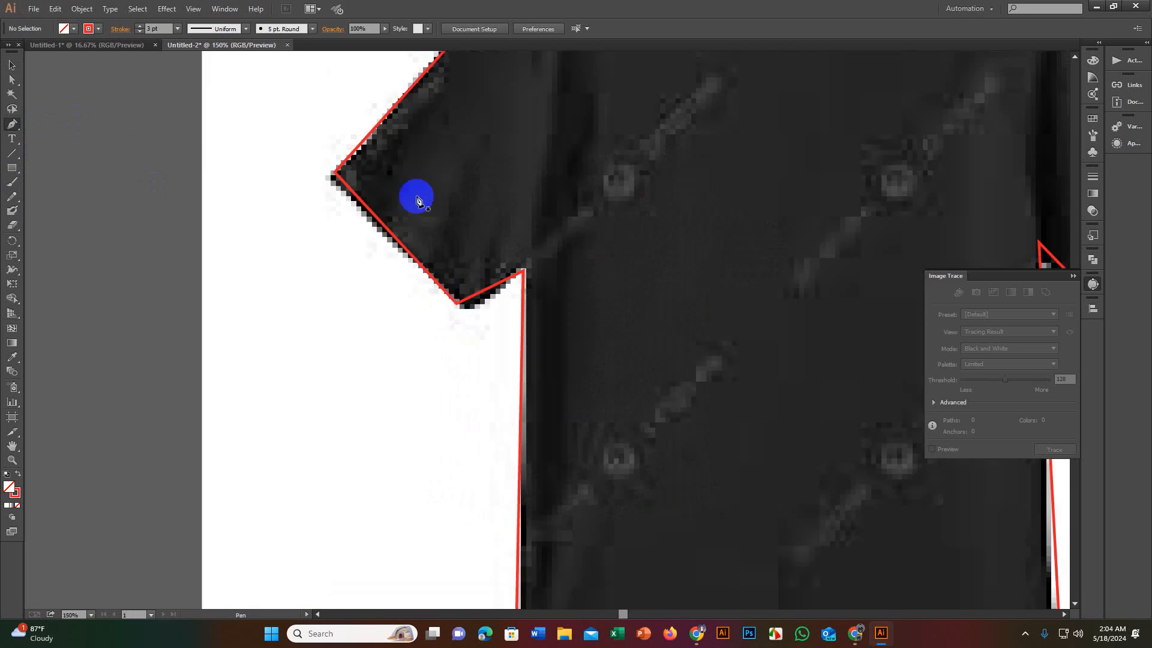
click(337, 141)
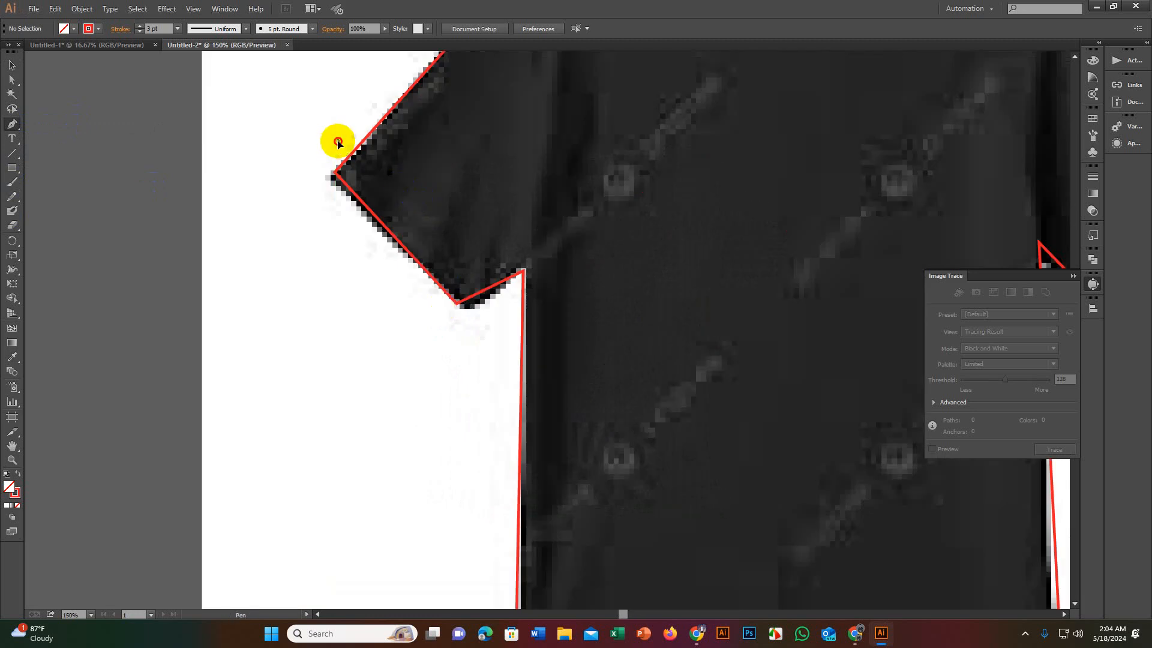
drag(478, 290, 499, 315)
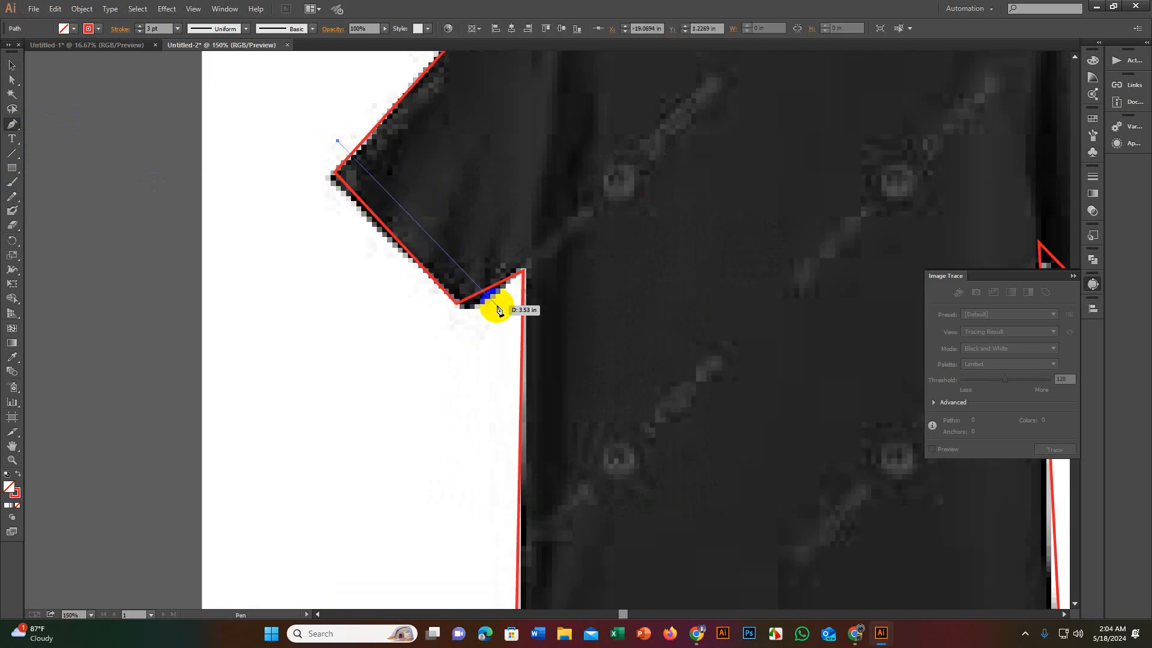
click(497, 308)
Step: Draw a separate straight cuff line about 3.4 in long across the right sleeve, parallel to its opening, and deselect it
scroll(506, 329, down, 2)
drag(577, 315, 423, 335)
scroll(659, 304, up, 2)
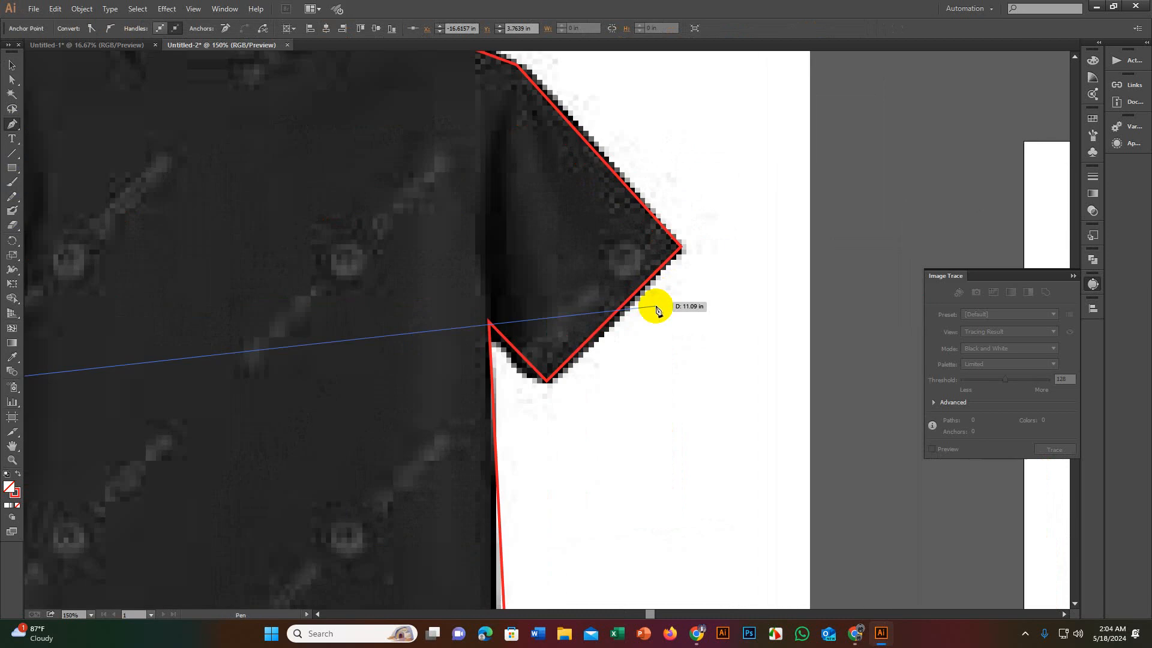
click(12, 125)
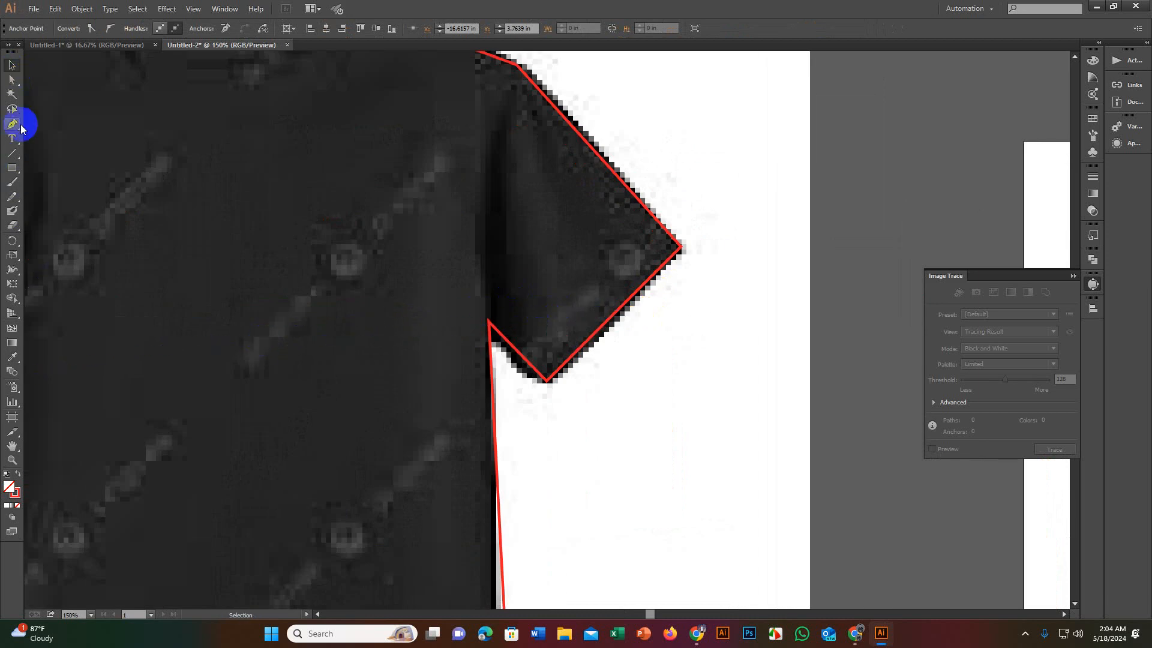
click(541, 381)
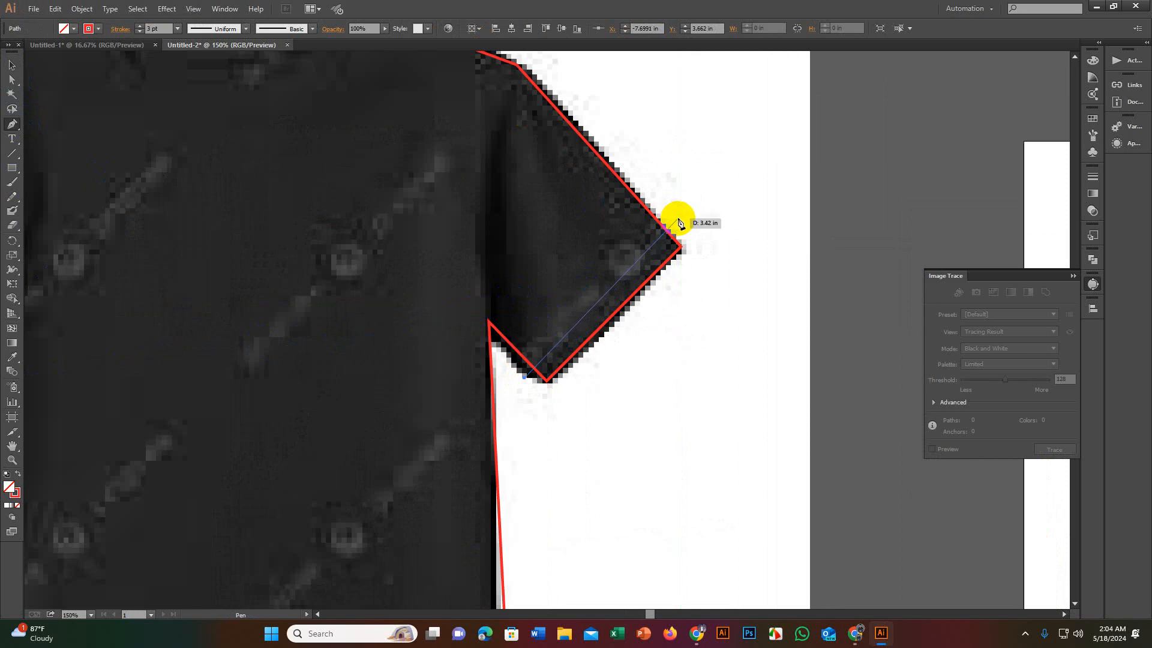
click(679, 220)
click(12, 65)
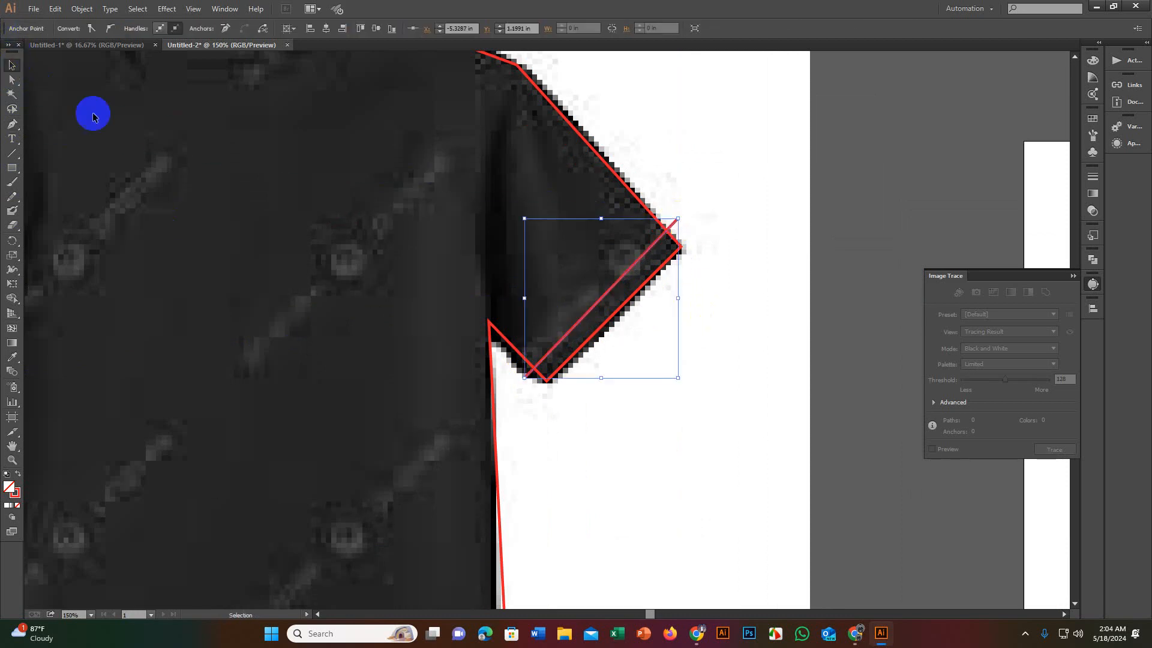
click(728, 269)
Step: Nudge the right sleeve's cuff line three increments left and two up, and deselect it
scroll(728, 269, down, 3)
drag(694, 247, 706, 270)
scroll(595, 327, up, 1)
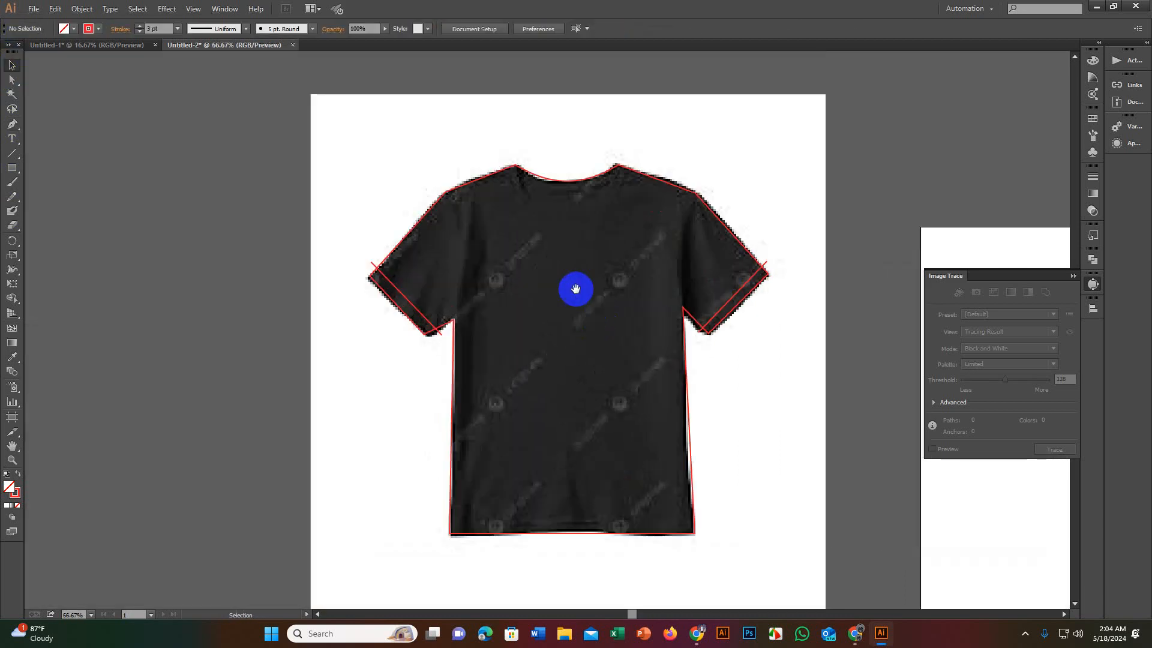
drag(593, 324, 621, 291)
scroll(624, 315, up, 1)
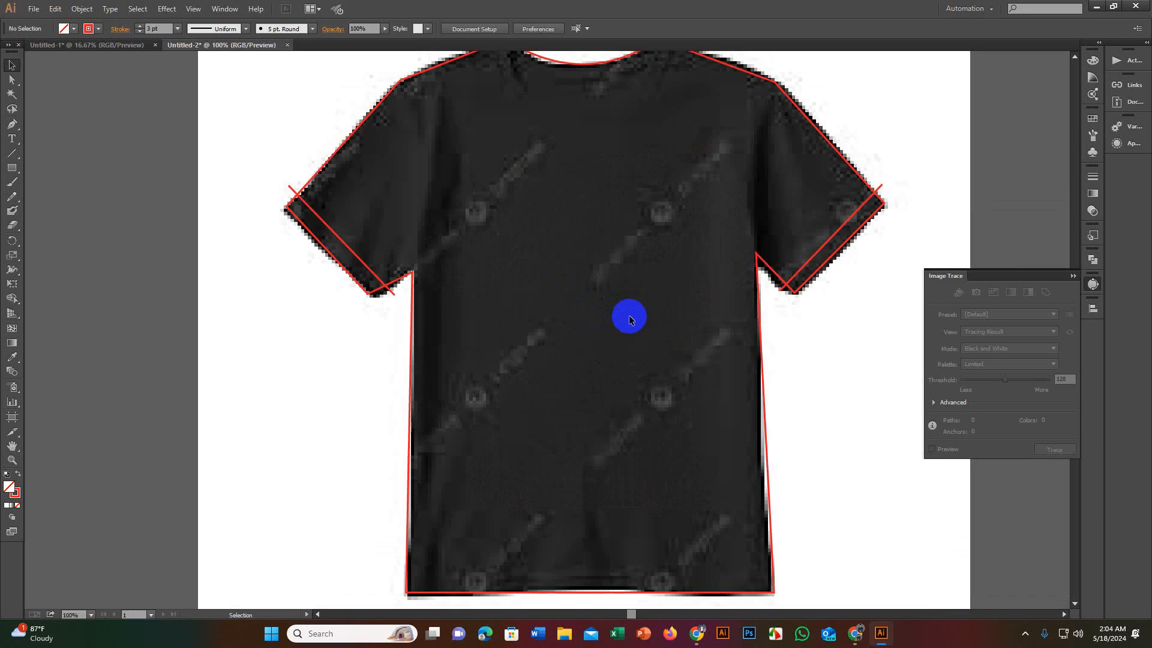
click(840, 230)
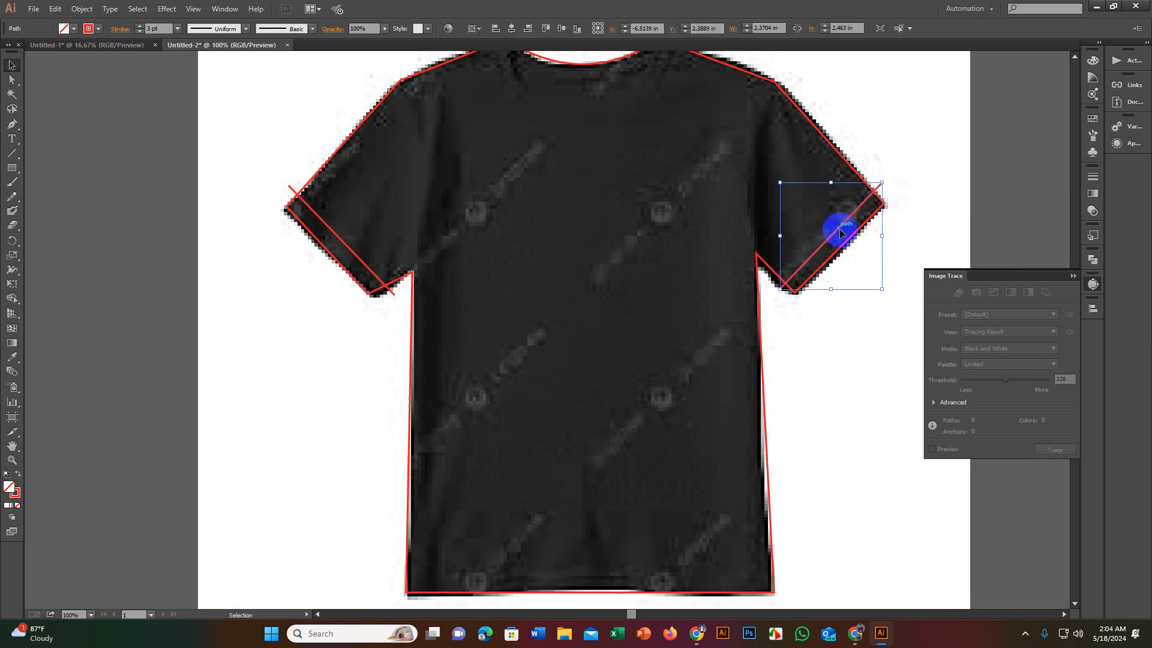
key(Left)
key(Left)
key(Left)
key(Up)
key(Up)
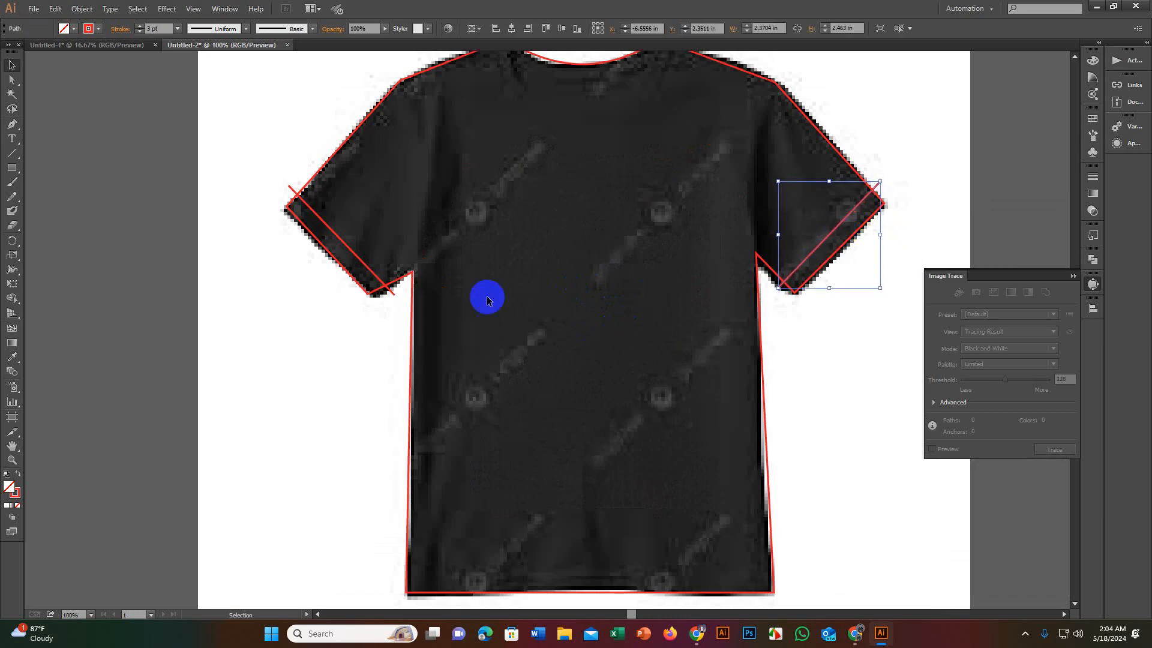
click(900, 335)
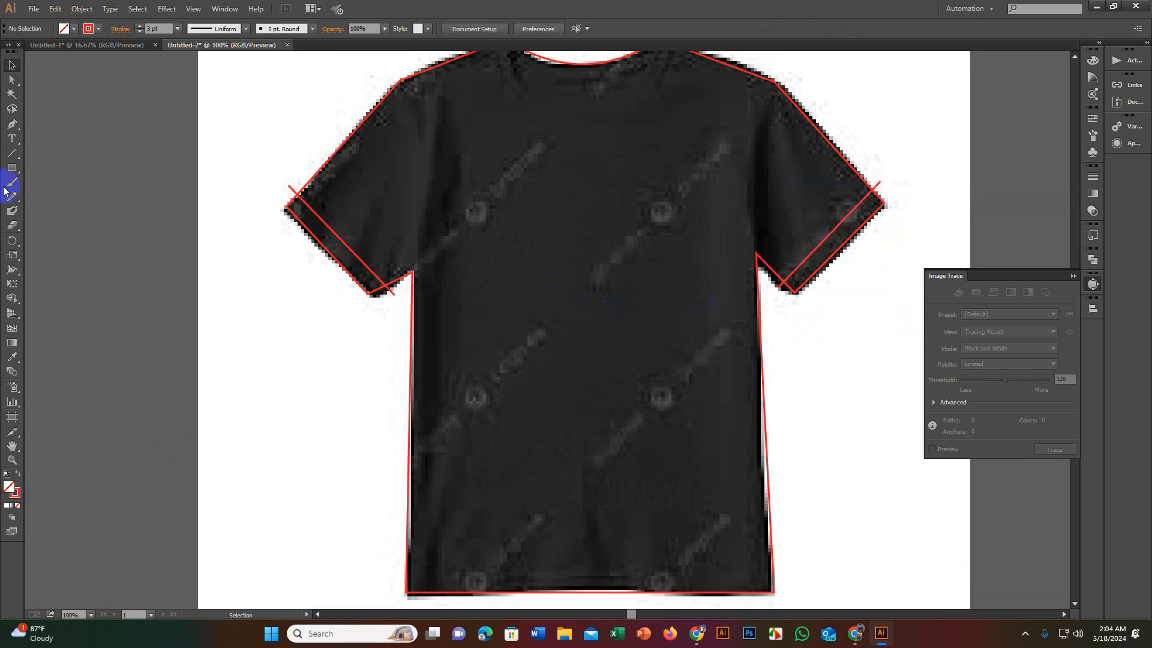
Step: Activate the Pen tool for drawing at the T-shirt's bottom hem
click(13, 125)
scroll(501, 407, down, 3)
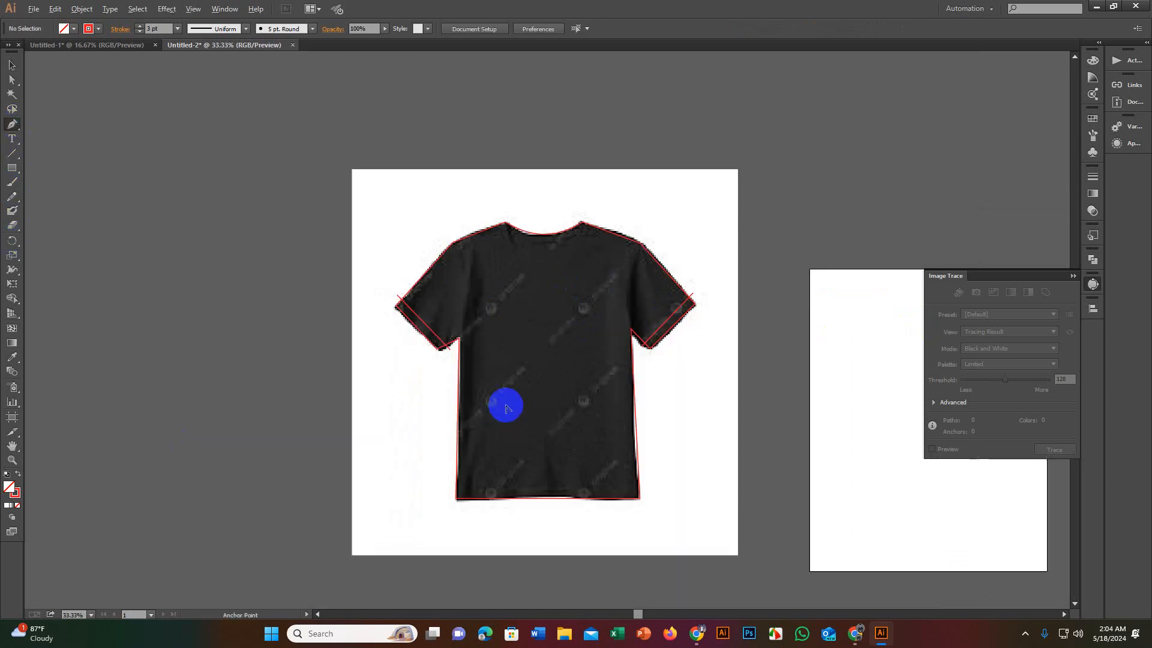
drag(504, 399, 514, 354)
scroll(502, 411, up, 3)
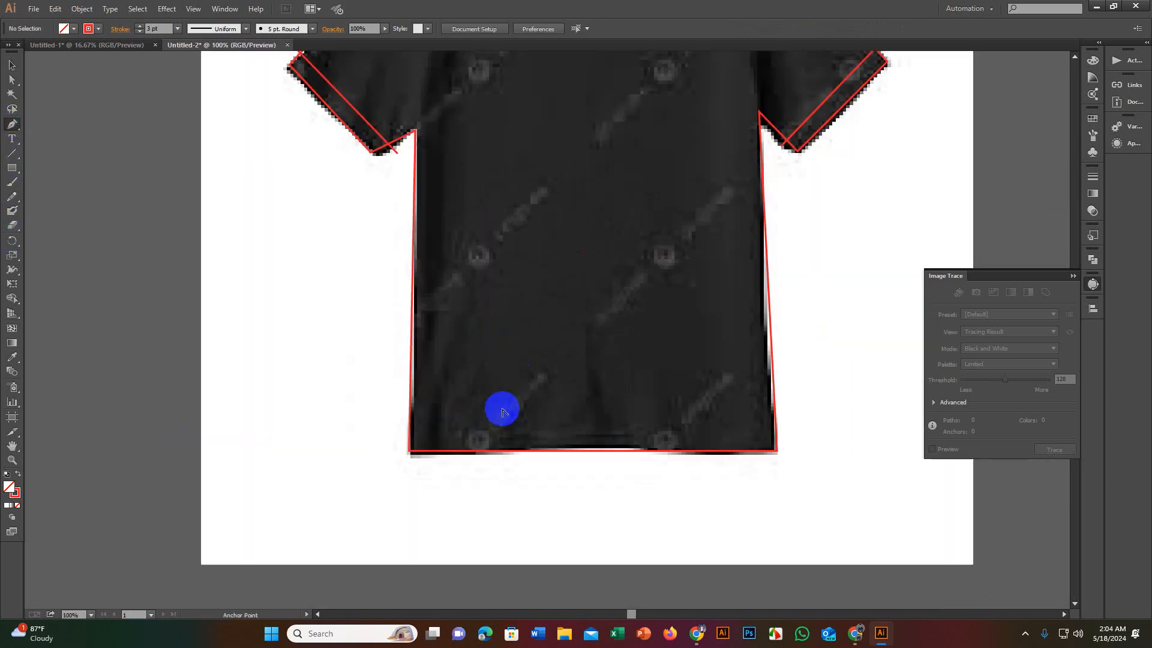
Step: Draw a nearly horizontal hem line about 9.2 in long across the shirt body, just above its bottom edge, using the Pen tool
click(397, 431)
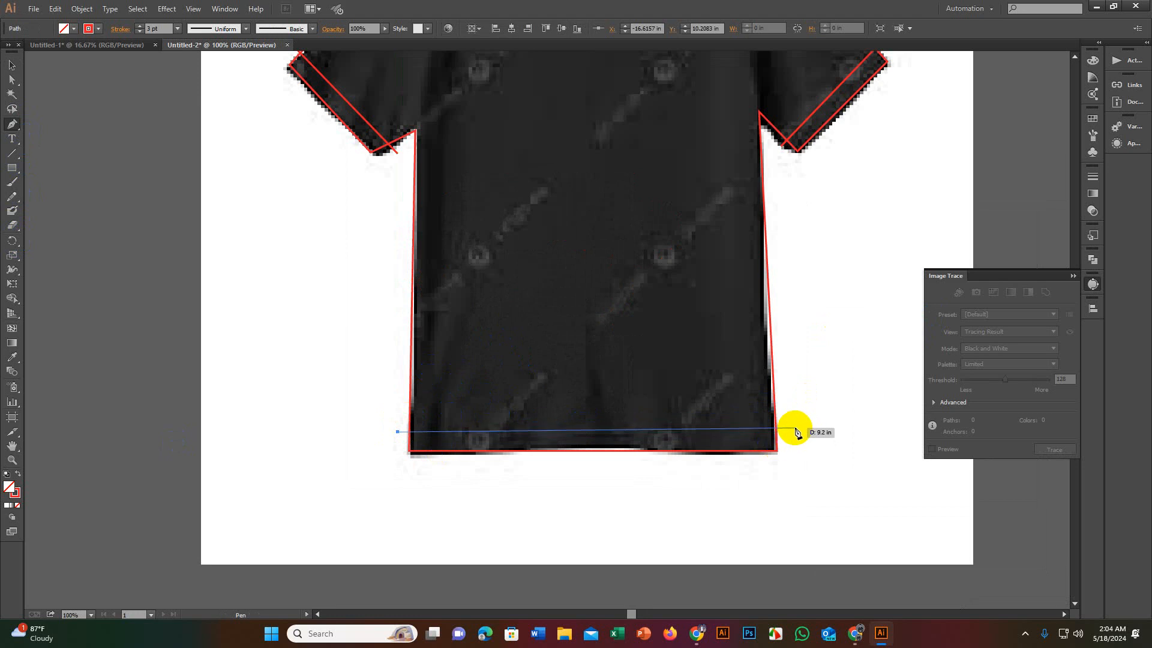
click(795, 428)
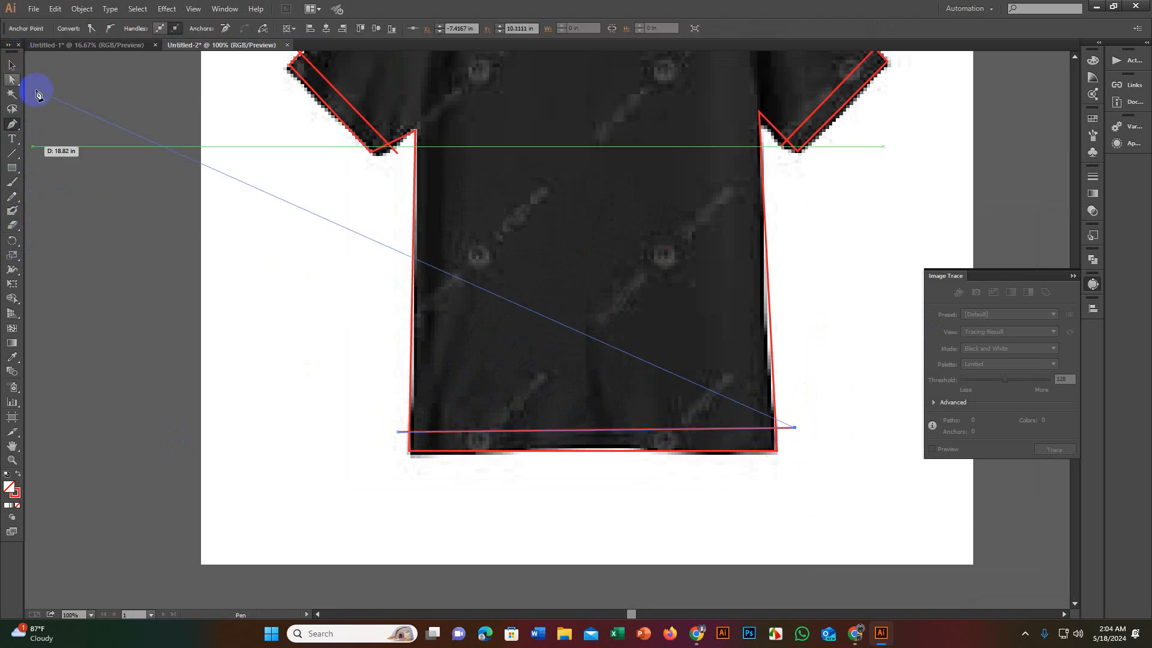
click(172, 201)
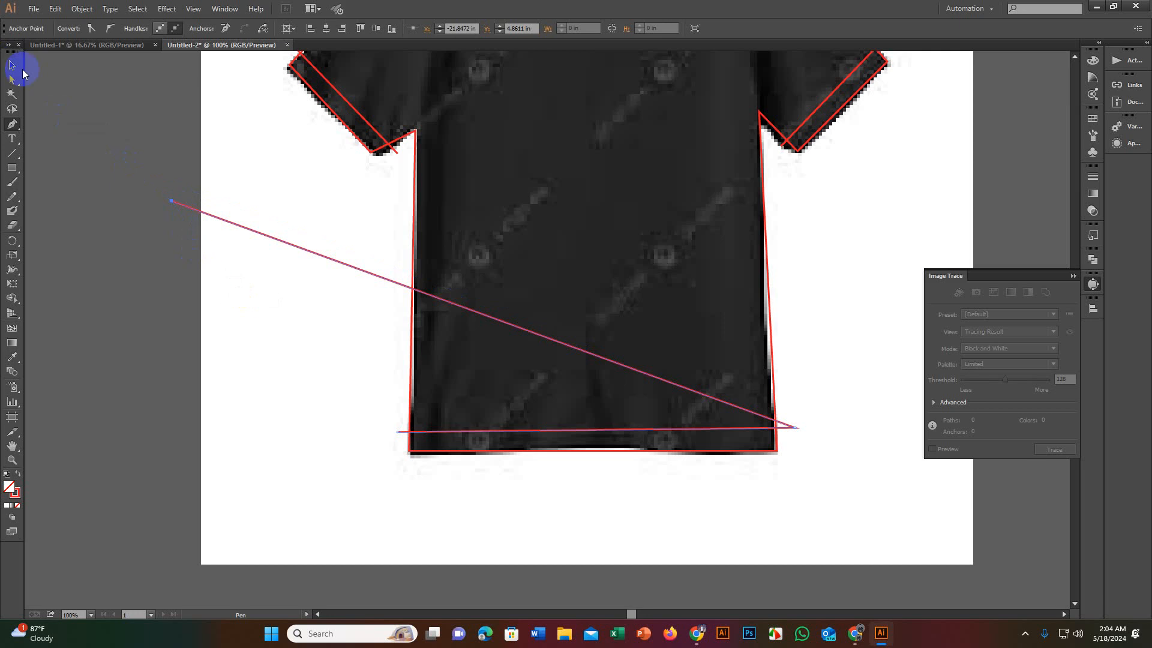
click(12, 65)
click(196, 207)
key(ctrl+z)
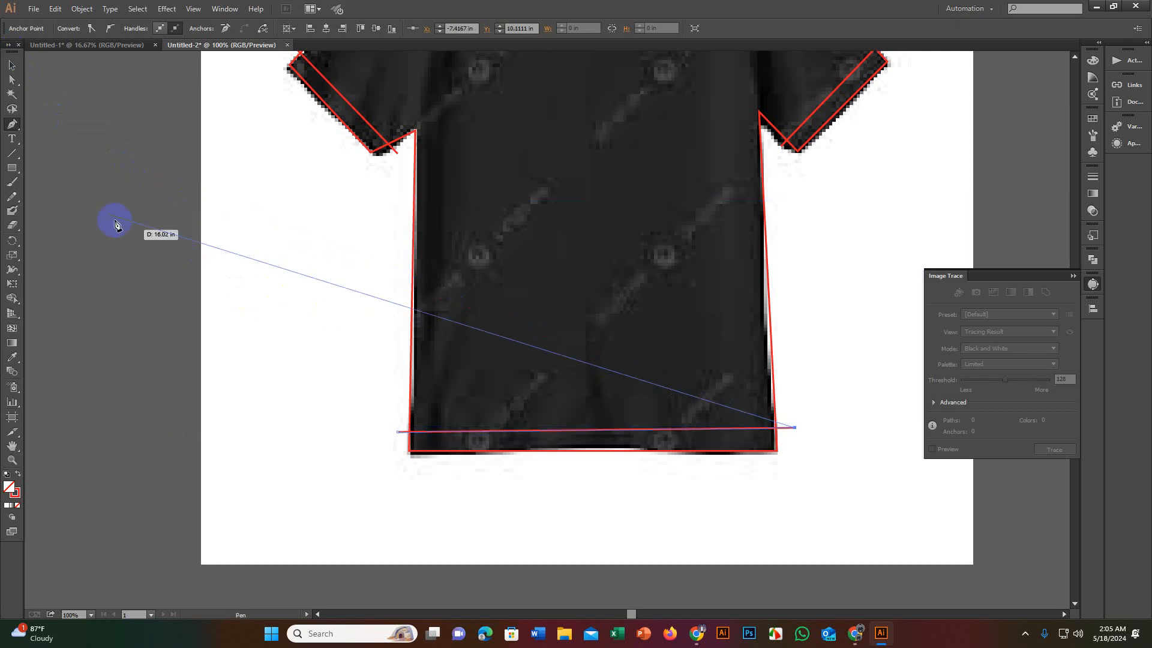
click(10, 69)
click(373, 359)
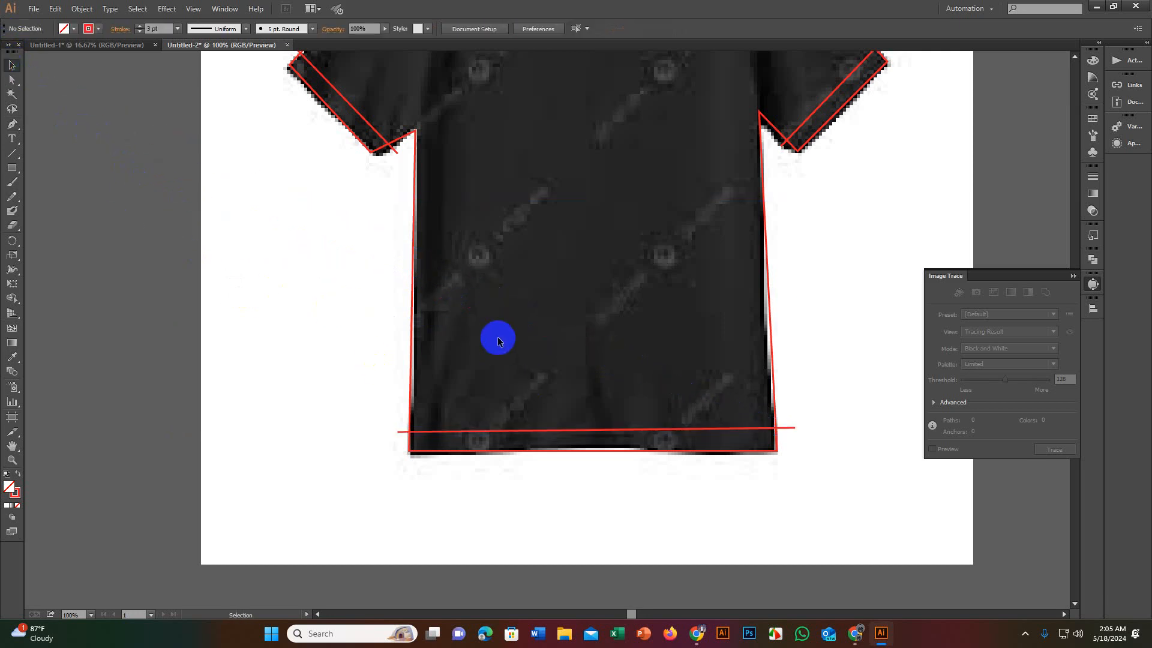
click(606, 429)
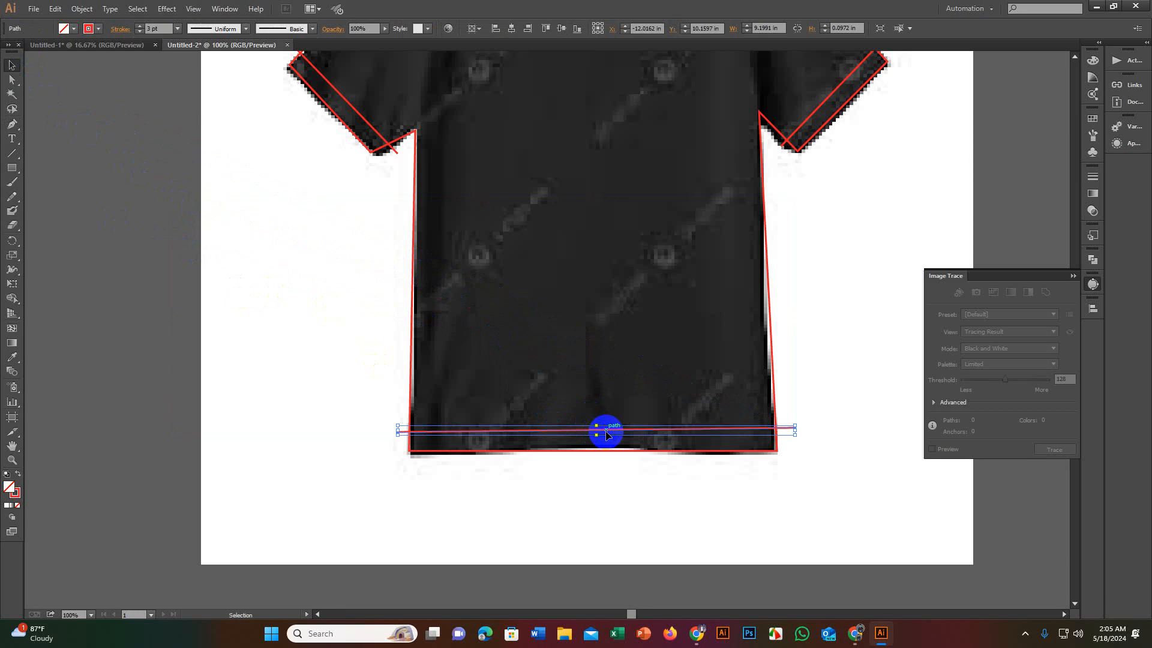
click(362, 413)
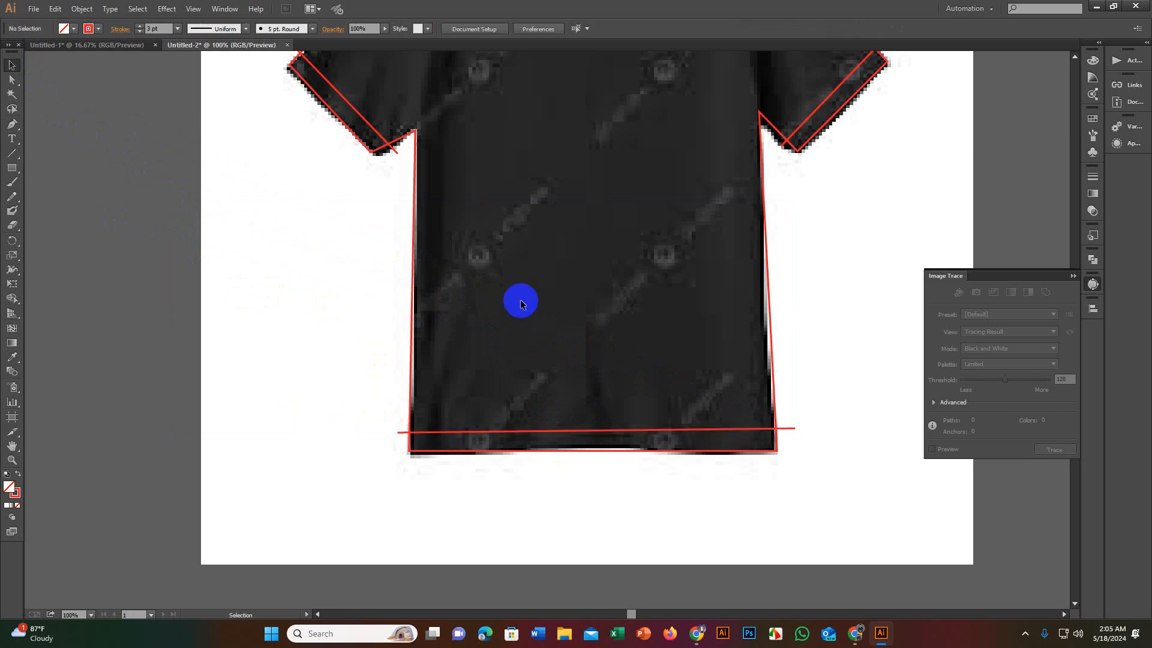
scroll(645, 329, down, 2)
drag(598, 276, 587, 421)
scroll(520, 391, up, 3)
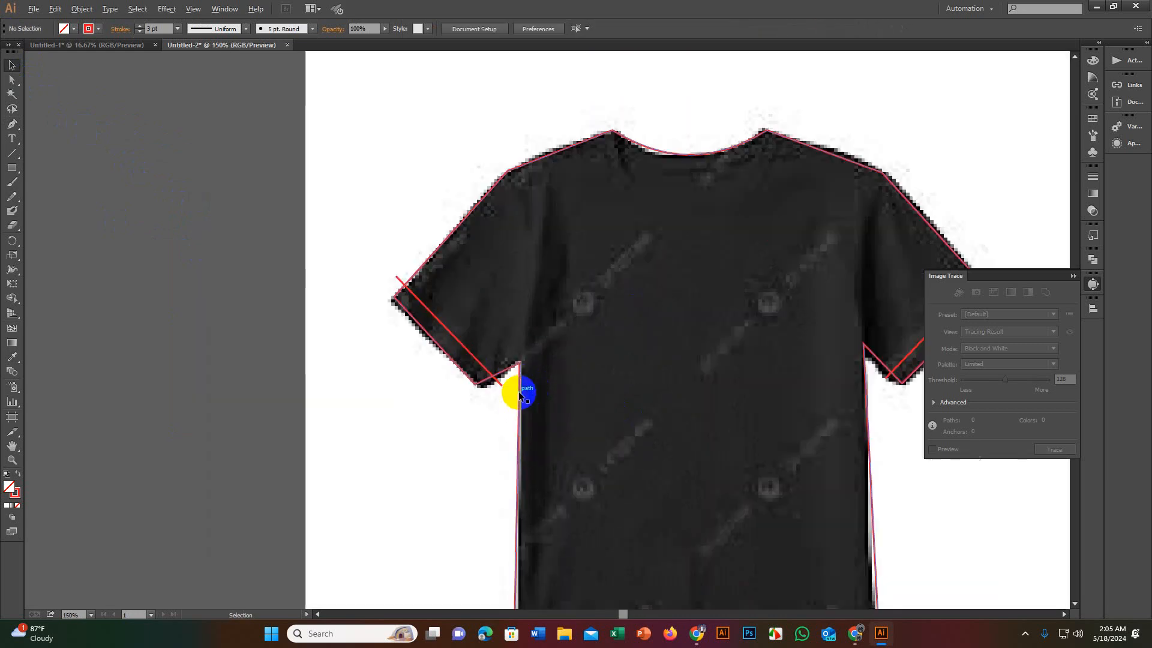
drag(549, 306, 549, 366)
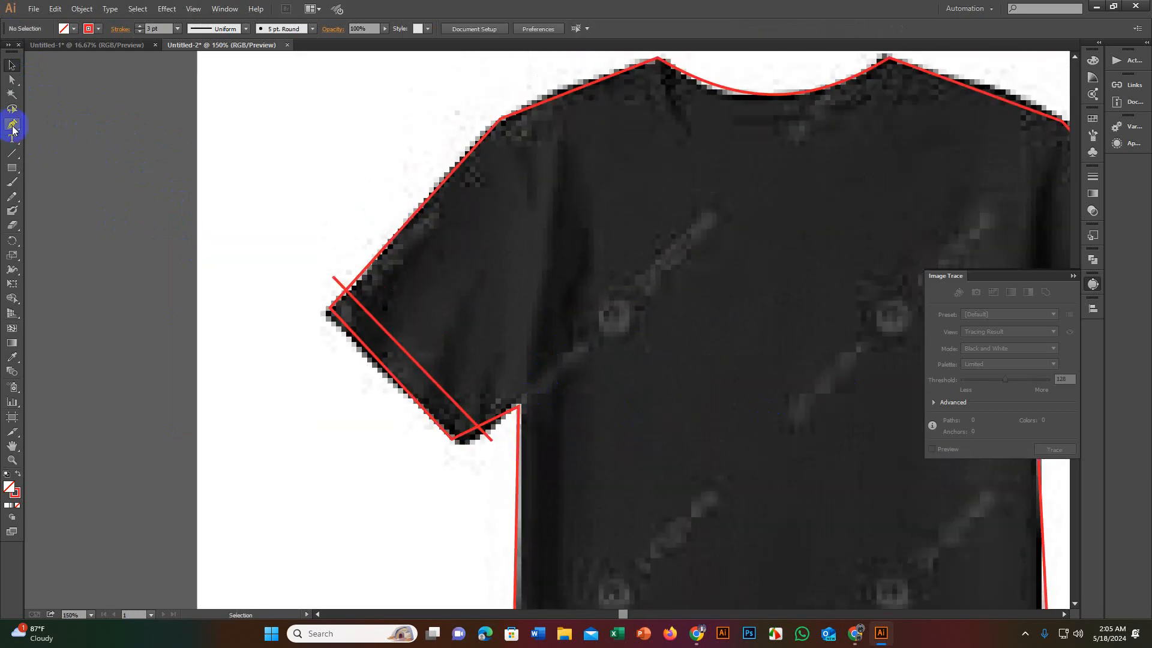
click(12, 125)
drag(492, 90, 519, 408)
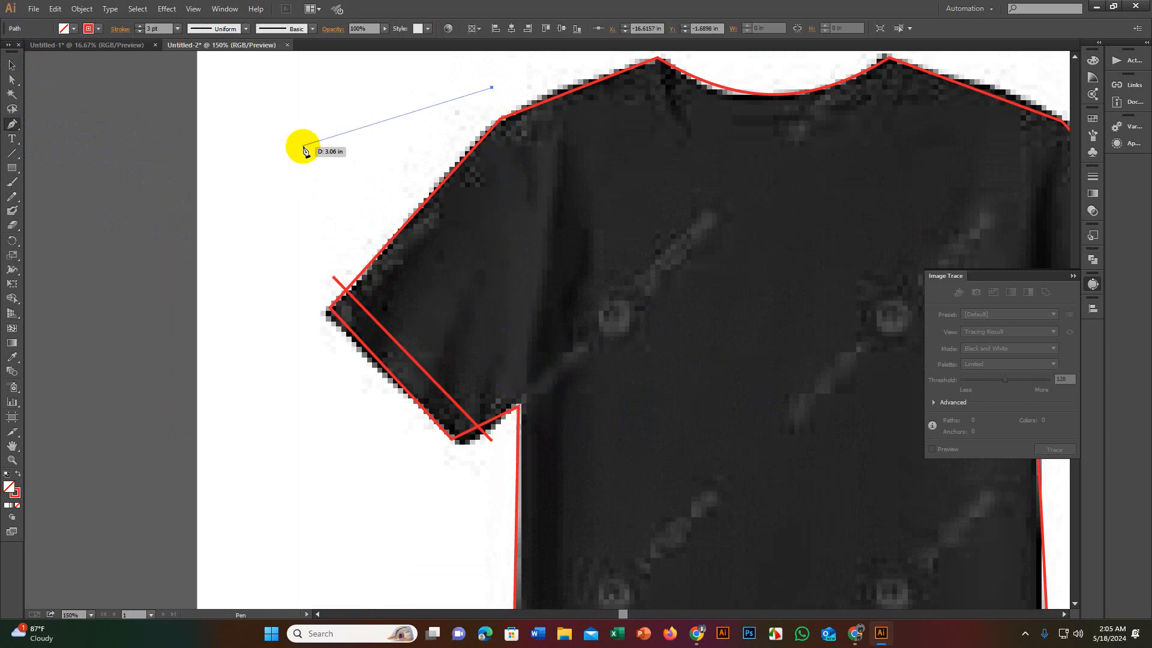
key(ctrl)
ctrl+click(300, 141)
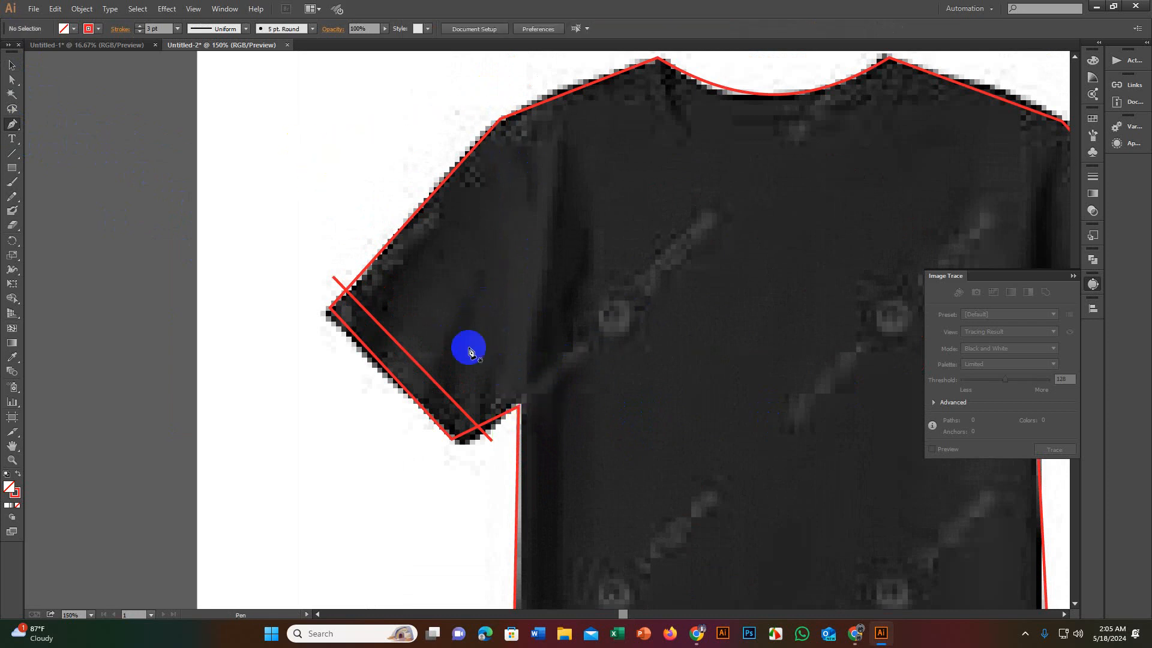
drag(520, 408, 496, 77)
key(ctrl)
ctrl+click(495, 77)
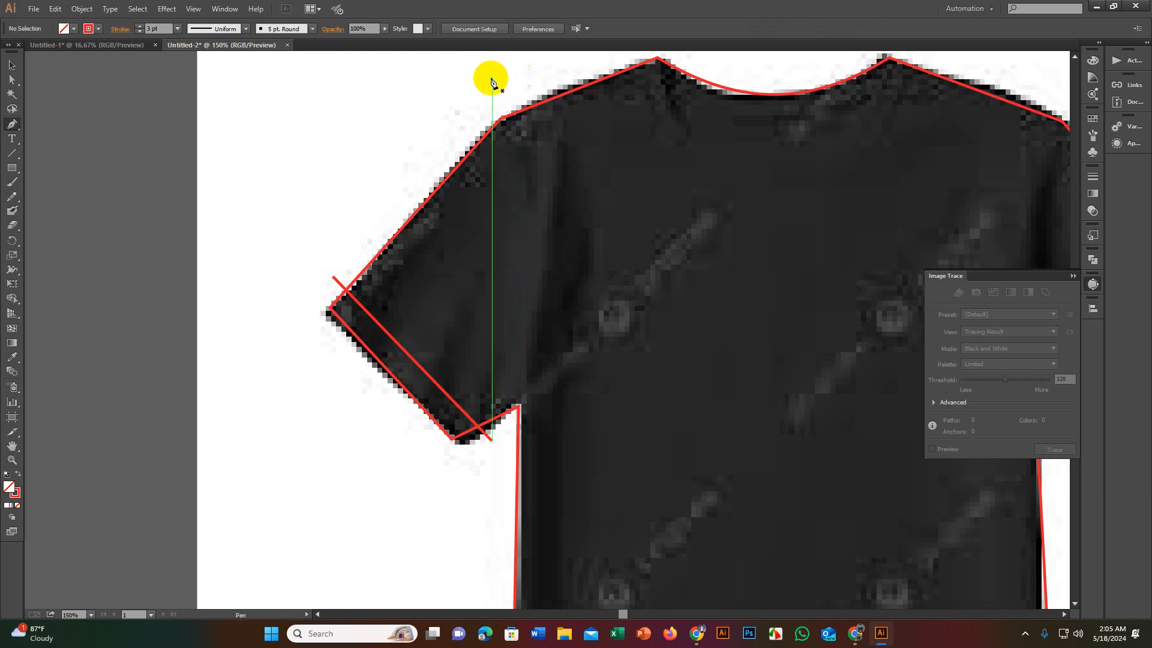
Step: Draw the left sleeve seam with a straight line about 5 in long from above the shoulder to the armpit and a curve back up
click(492, 87)
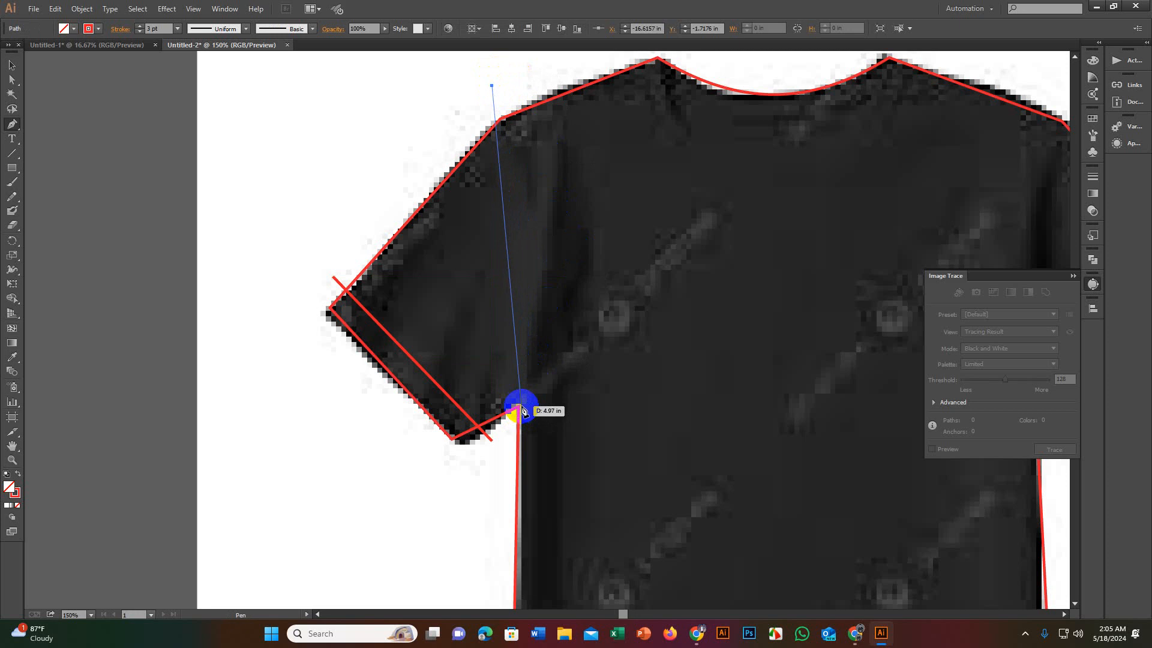
click(520, 409)
drag(509, 80, 471, 65)
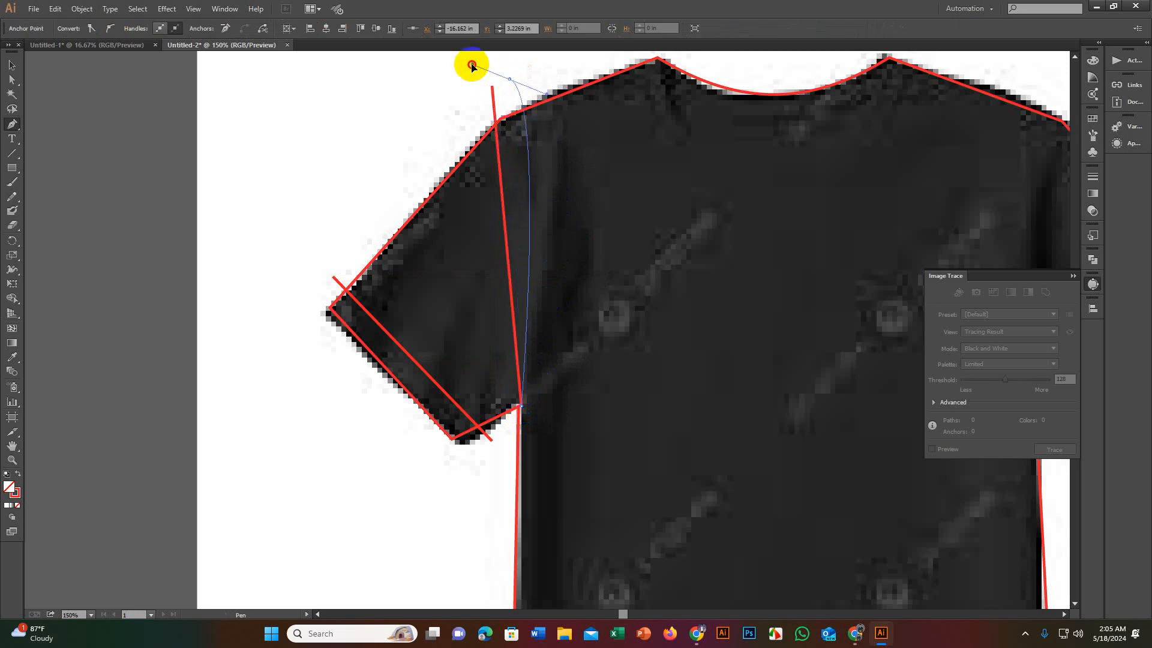
click(12, 65)
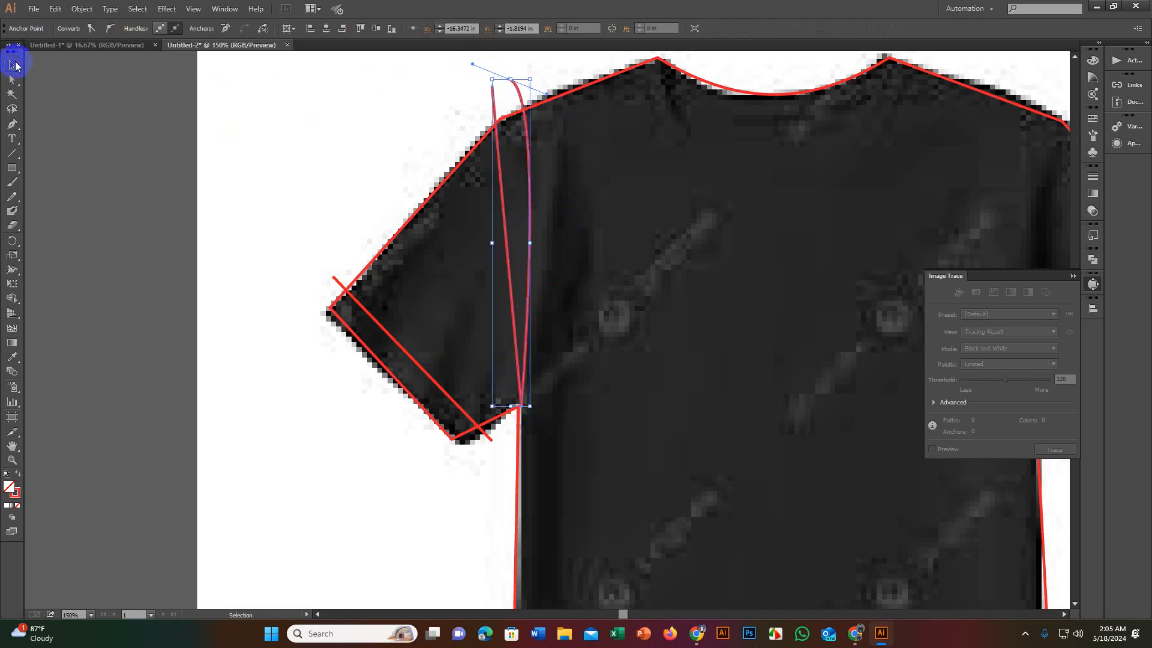
click(234, 94)
key(super)
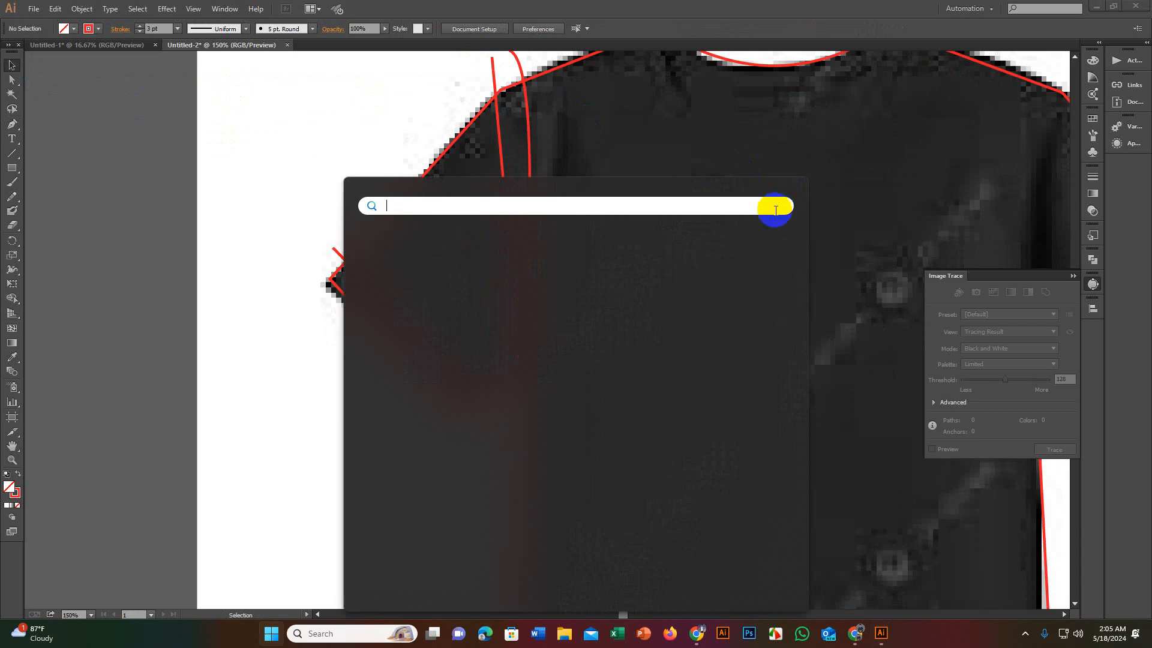
click(690, 106)
Step: Draw the right sleeve seam with a straight line from above the shoulder to the armpit and a curve back above the shoulder
drag(823, 134, 501, 203)
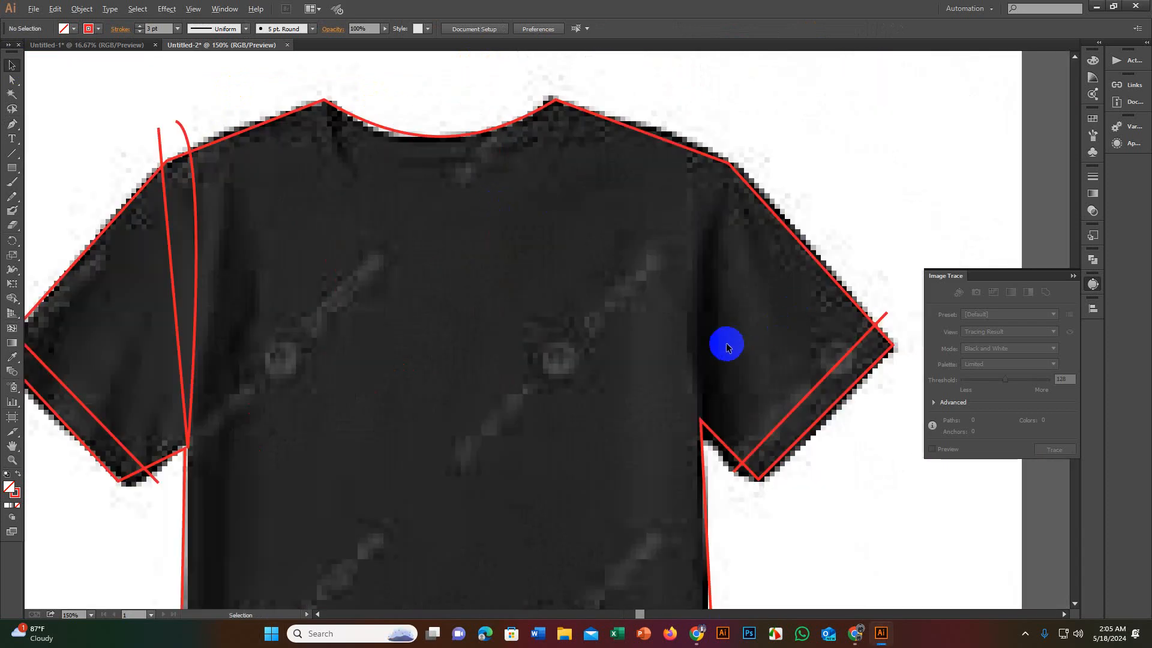
scroll(733, 346, up, 1)
drag(570, 211, 577, 282)
scroll(676, 229, down, 2)
drag(725, 250, 638, 168)
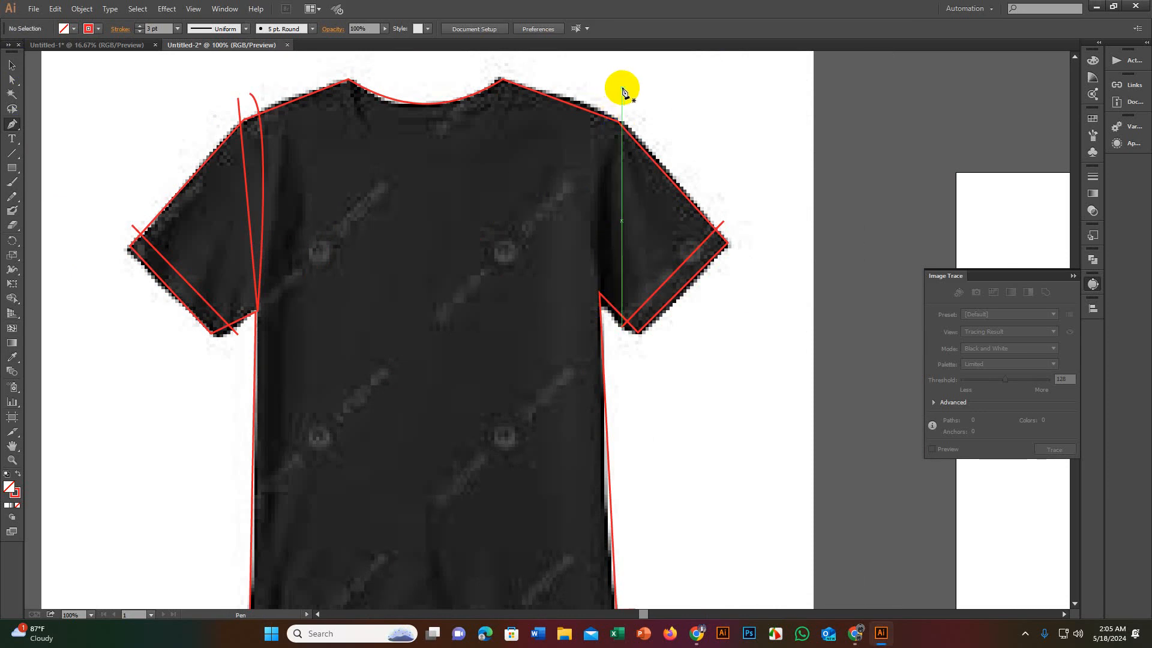
click(618, 121)
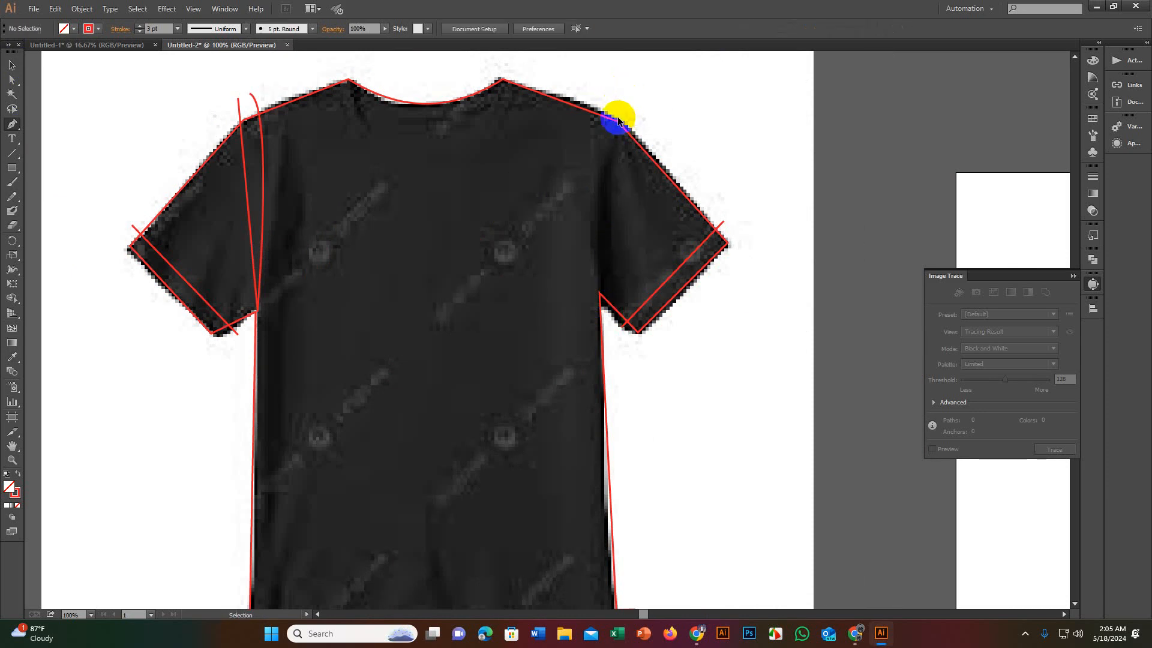
click(627, 99)
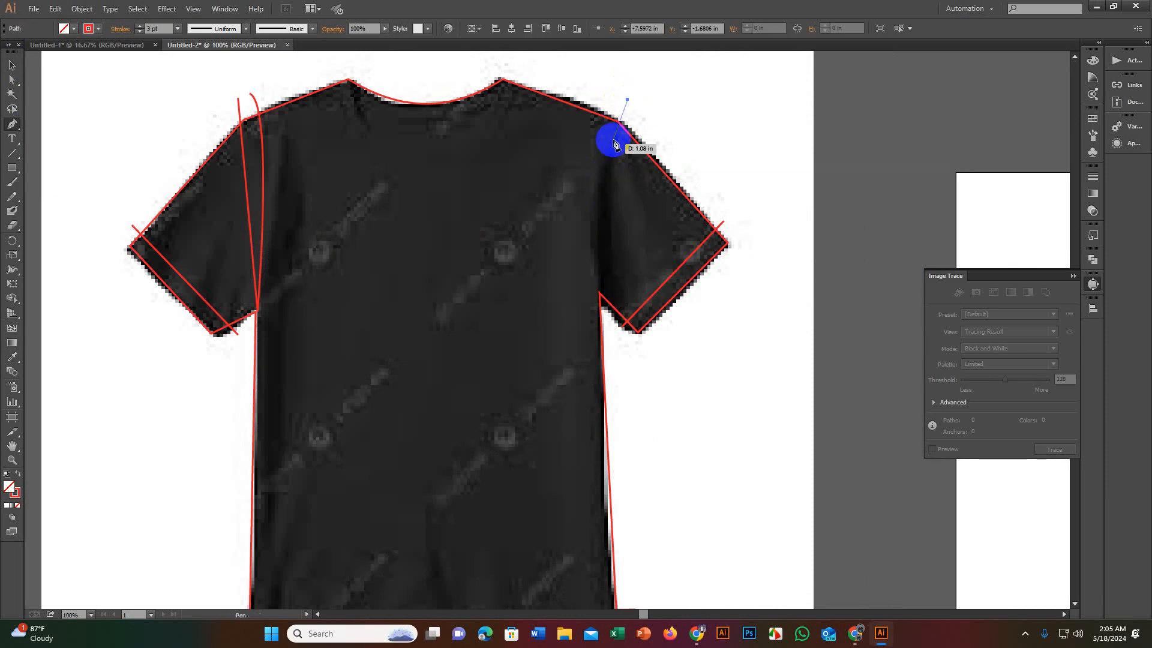
click(616, 123)
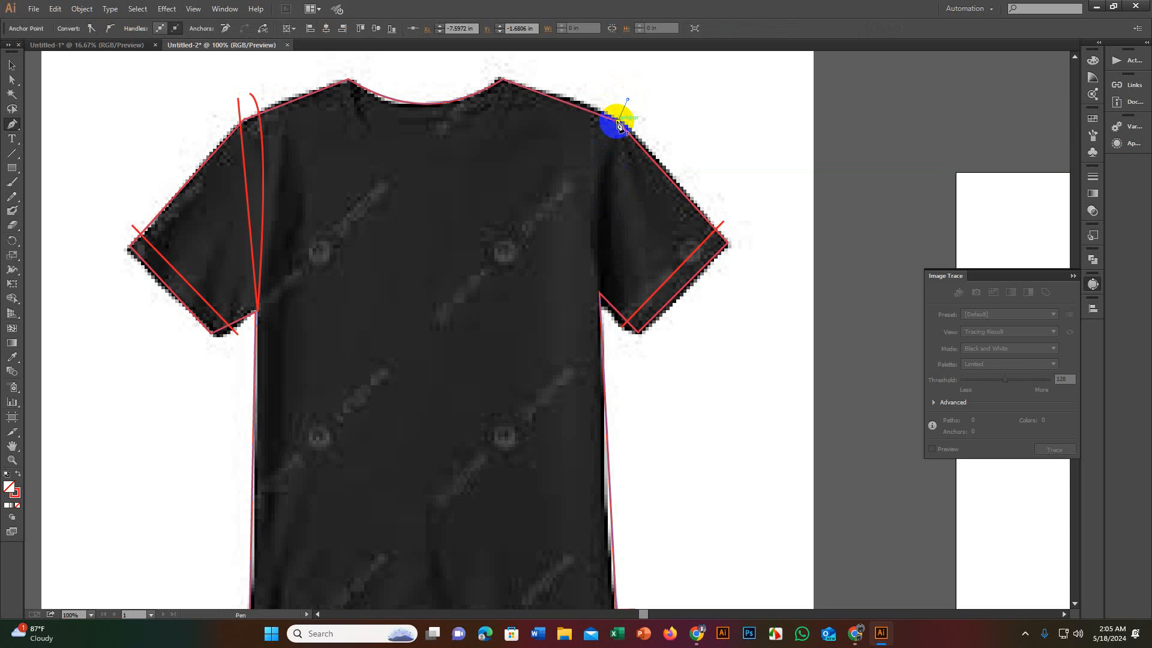
click(599, 292)
drag(608, 72, 637, 67)
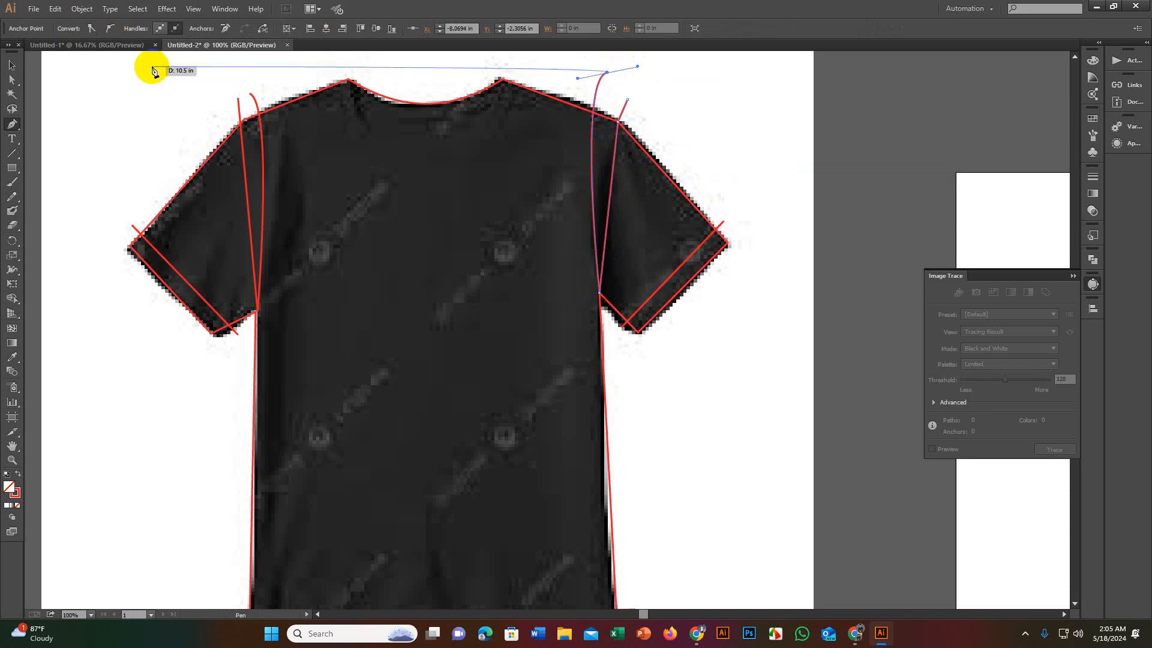
click(11, 65)
click(124, 91)
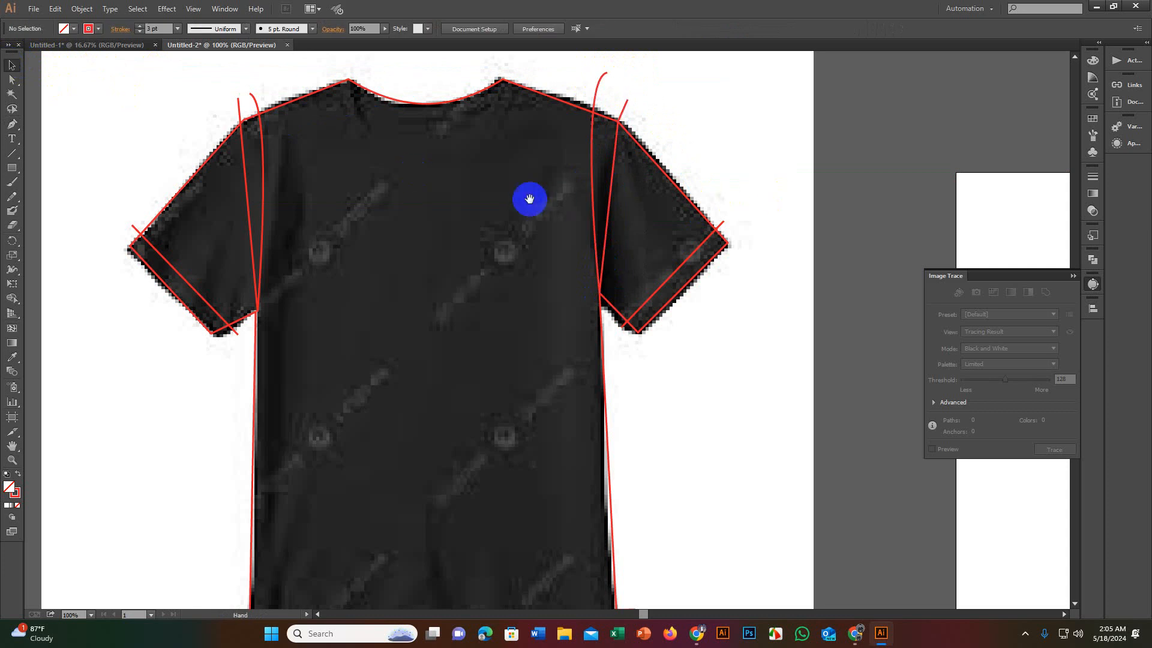
drag(533, 249, 676, 294)
scroll(408, 347, up, 2)
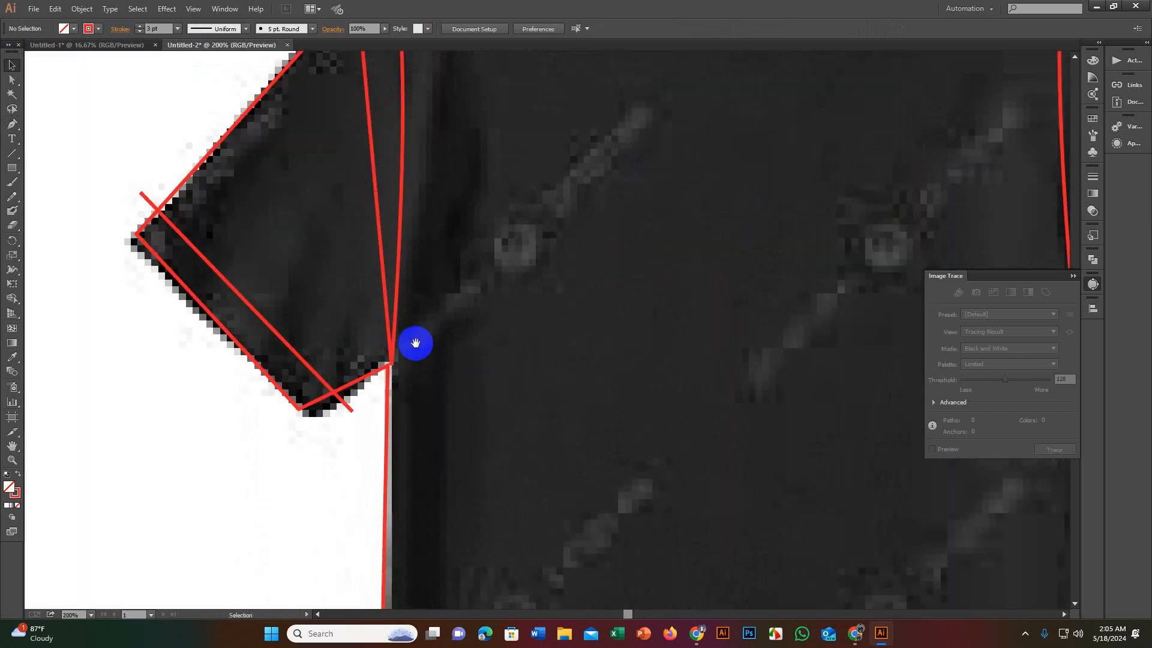
drag(414, 342, 477, 345)
scroll(472, 339, down, 2)
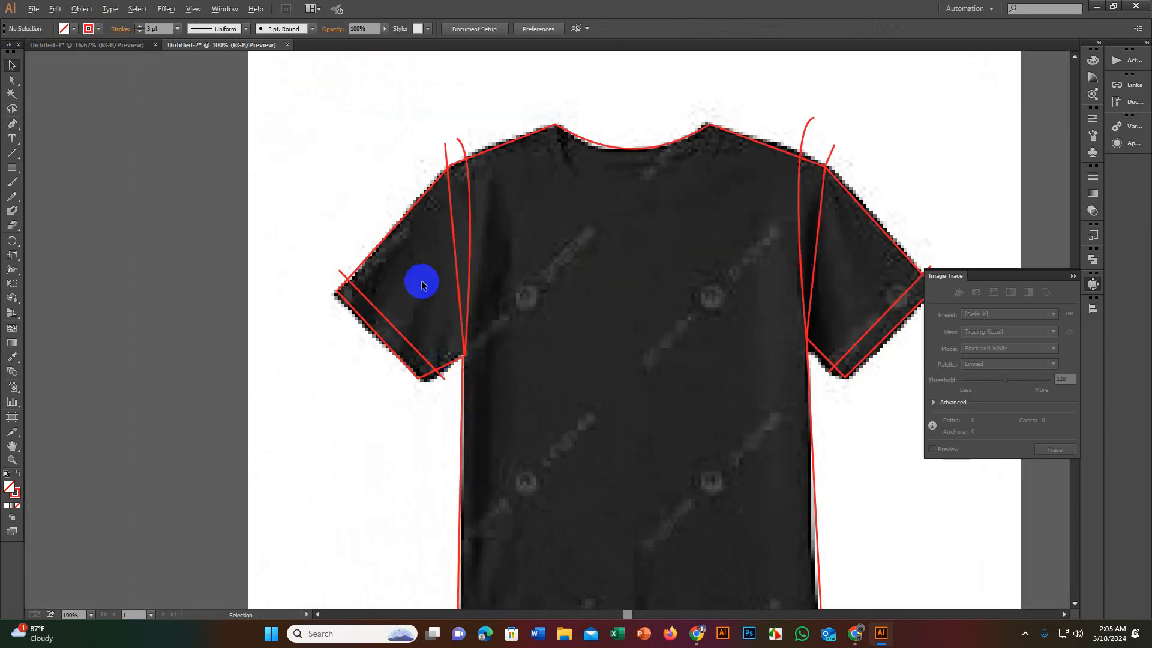
scroll(432, 285, down, 1)
scroll(462, 286, up, 1)
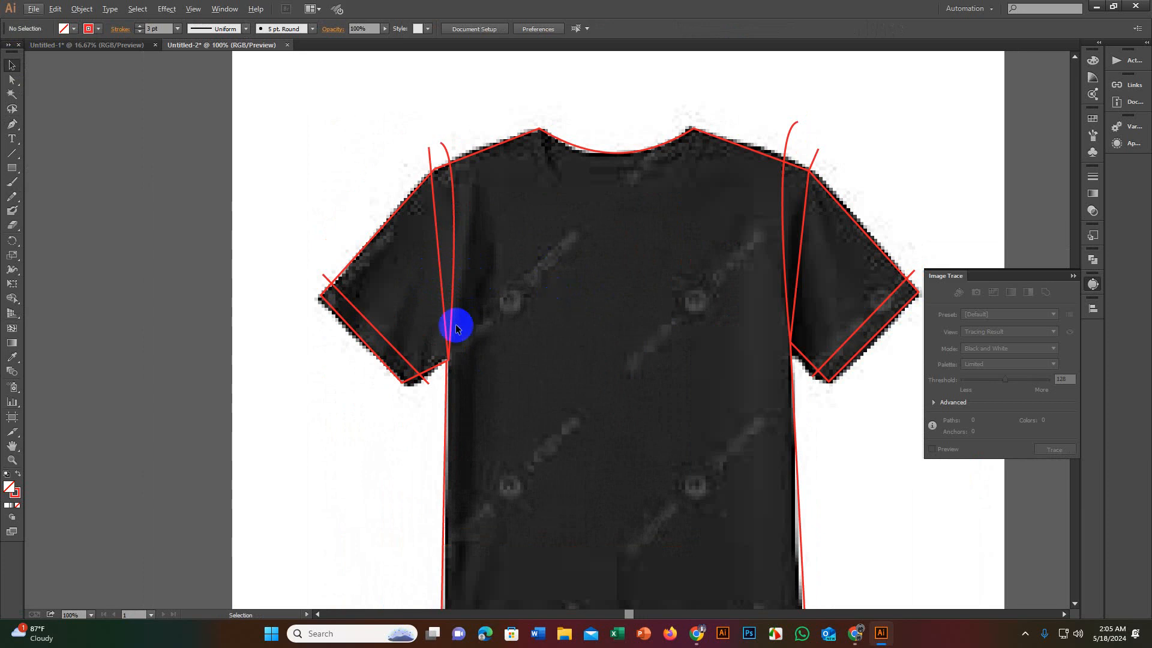
Step: Draw a curved collar line below the neckline with the Pen tool, running from above the left shoulder edge to above the right one
scroll(518, 111, up, 2)
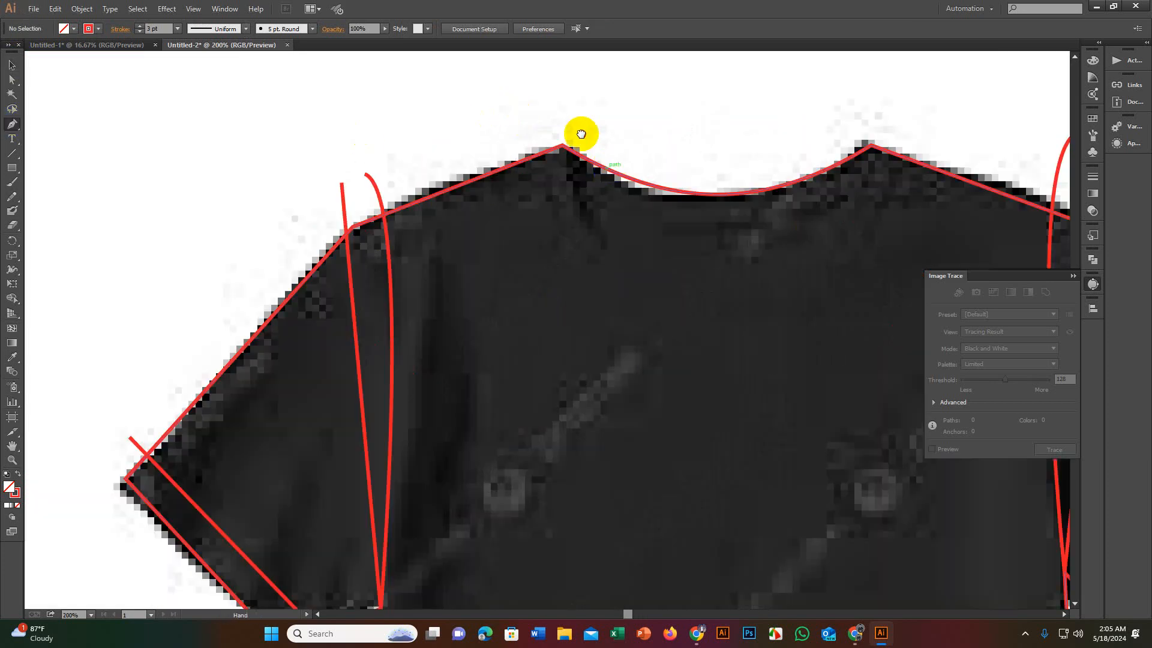
drag(562, 178, 481, 159)
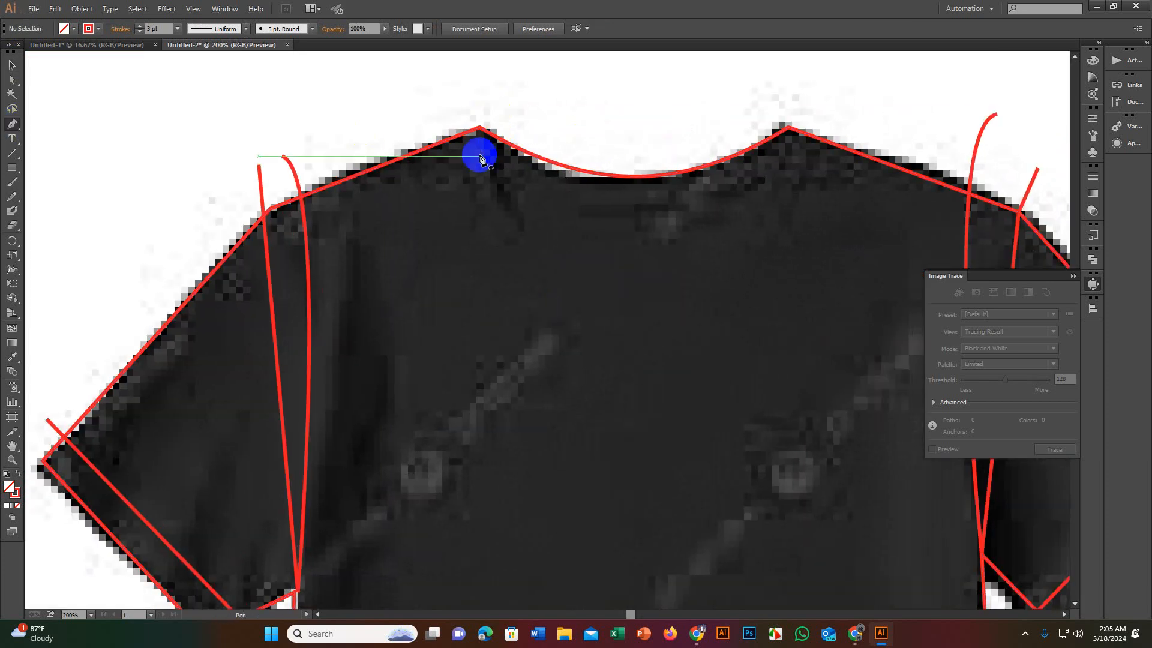
click(436, 119)
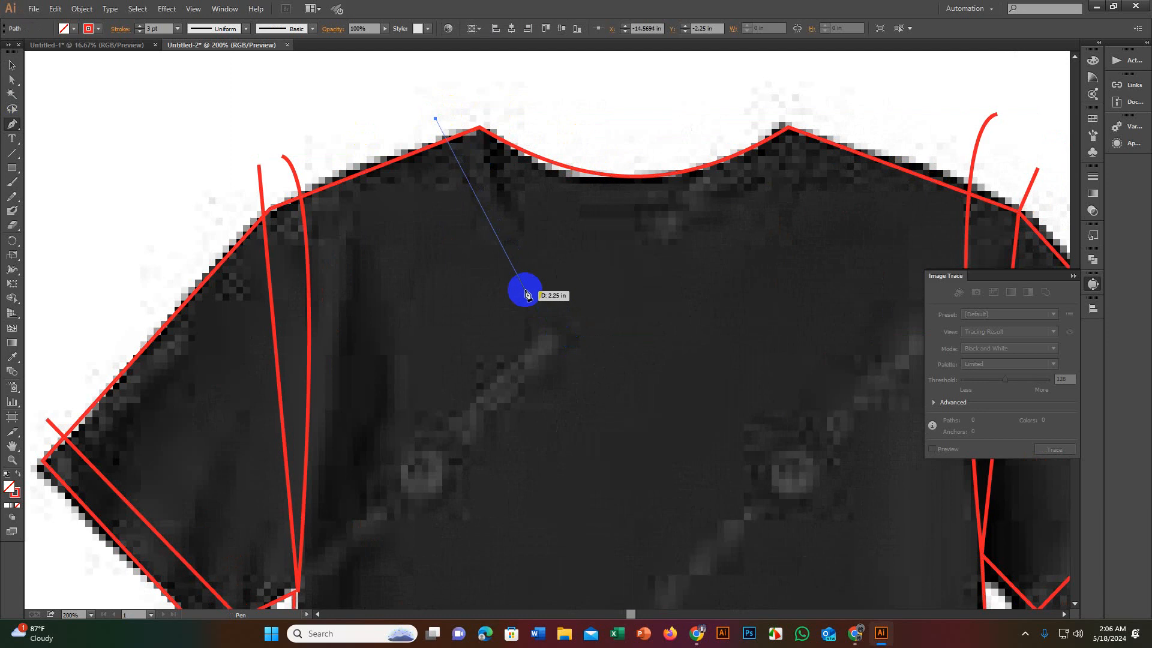
drag(516, 268, 579, 304)
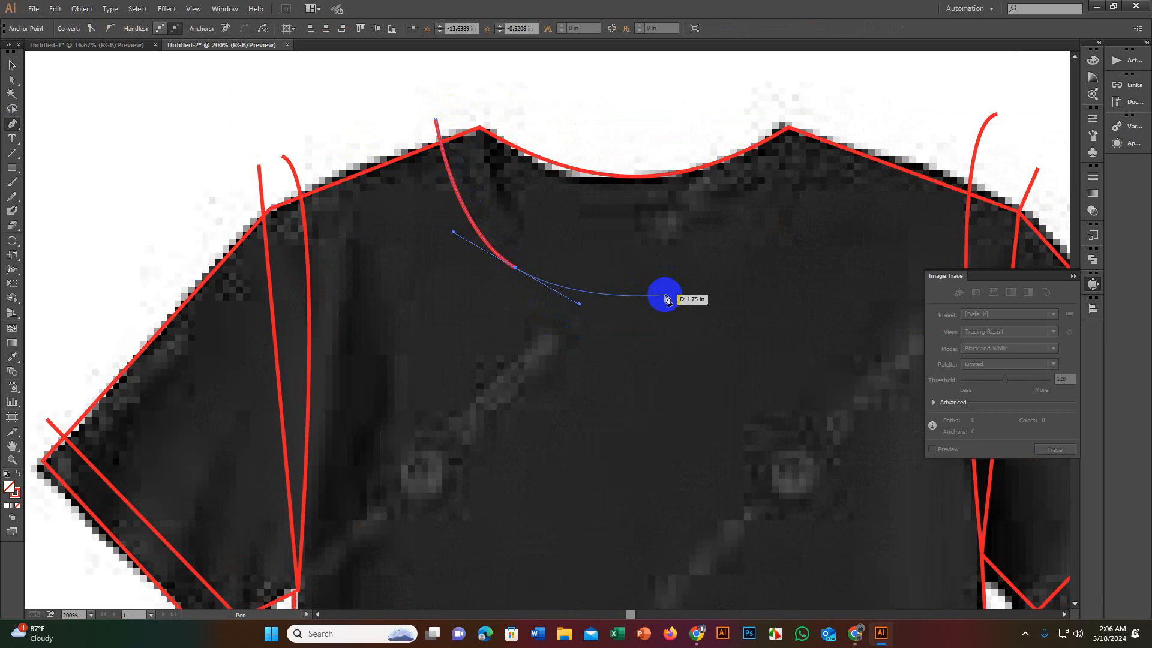
drag(665, 295, 764, 266)
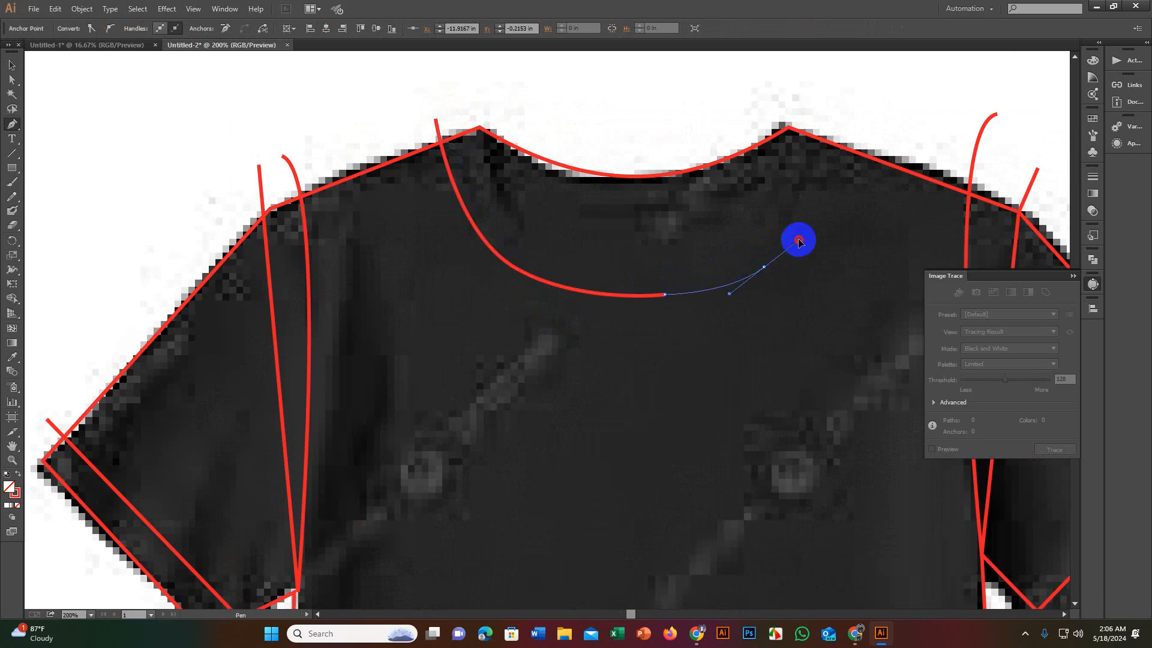
drag(799, 238, 799, 231)
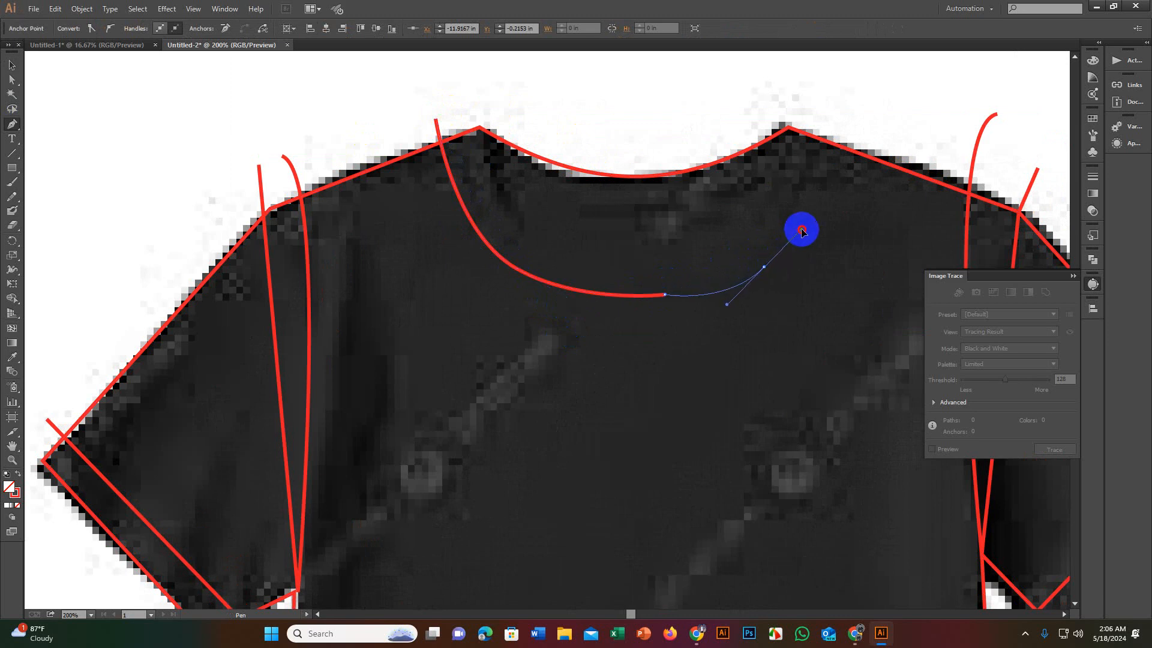
key(ctrl+z)
key(ctrl+z)
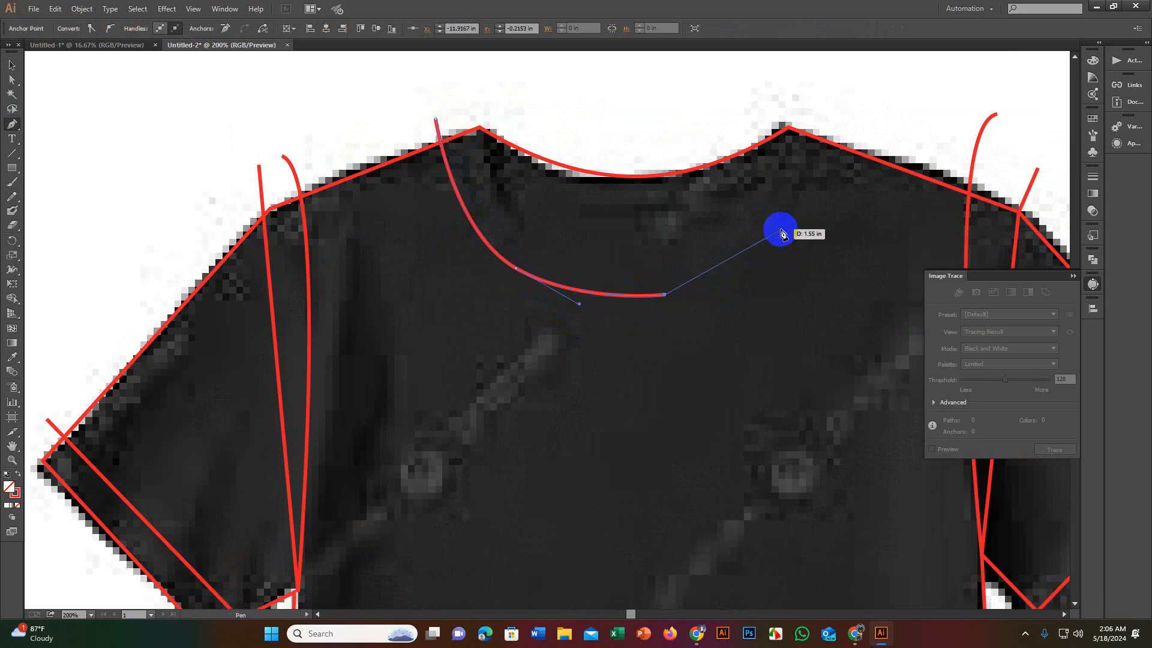
drag(769, 238, 815, 189)
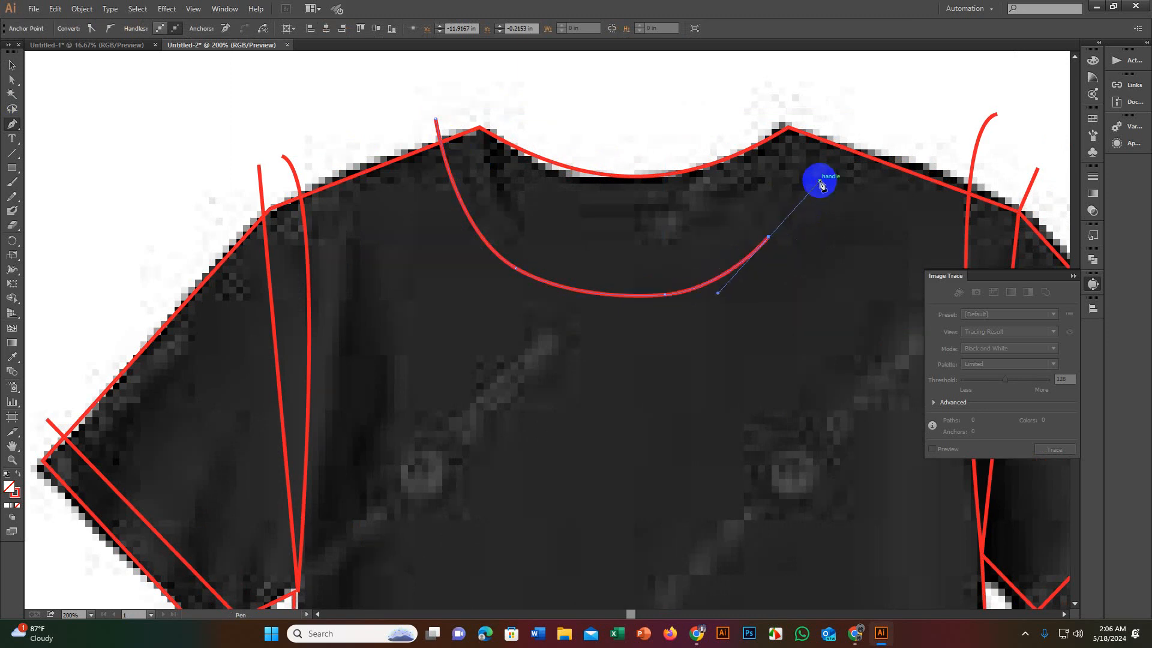
drag(820, 183, 819, 180)
click(844, 113)
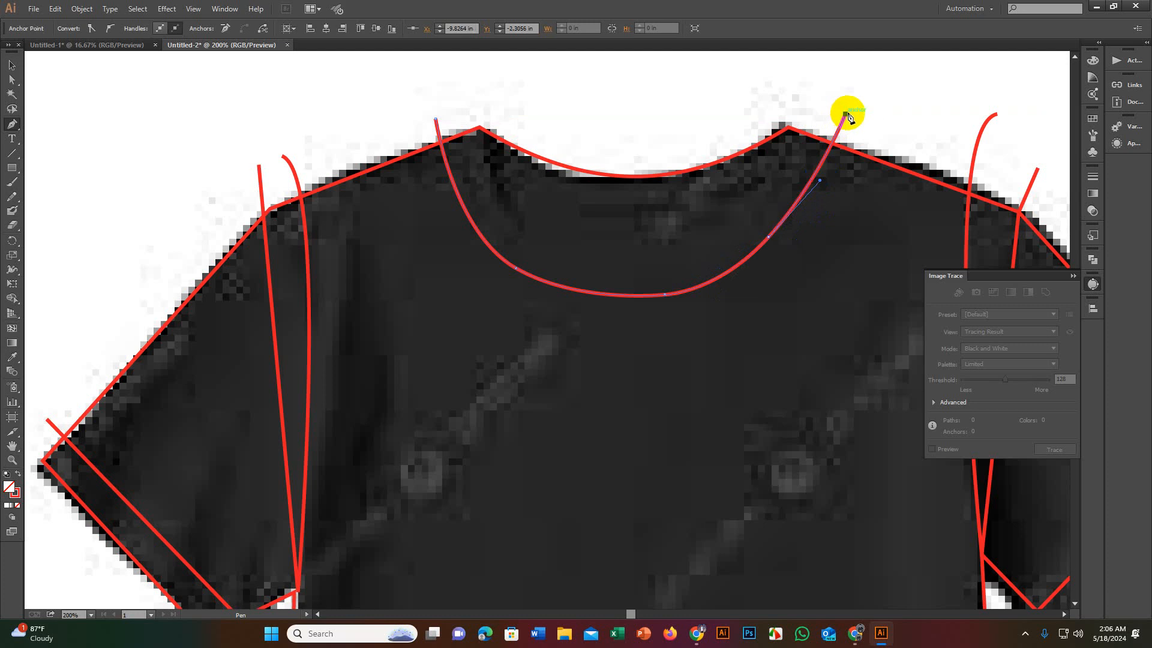
Step: Shift the curved collar line slightly right and up to centre it beneath the neckline, then deselect it
click(13, 66)
click(148, 89)
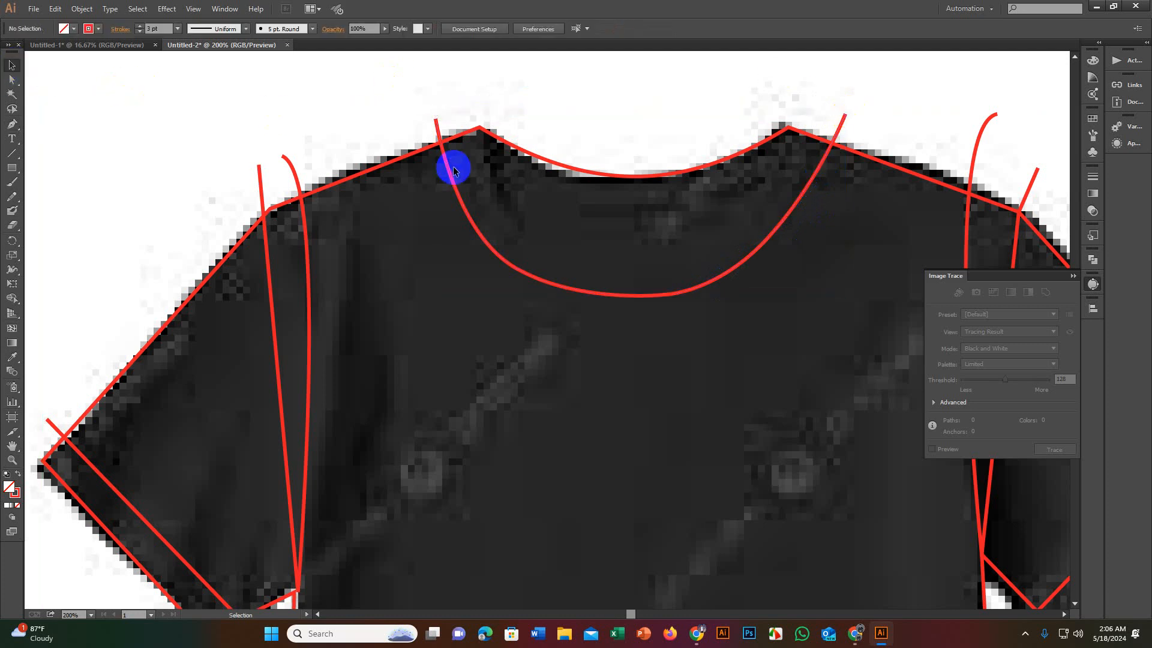
click(555, 287)
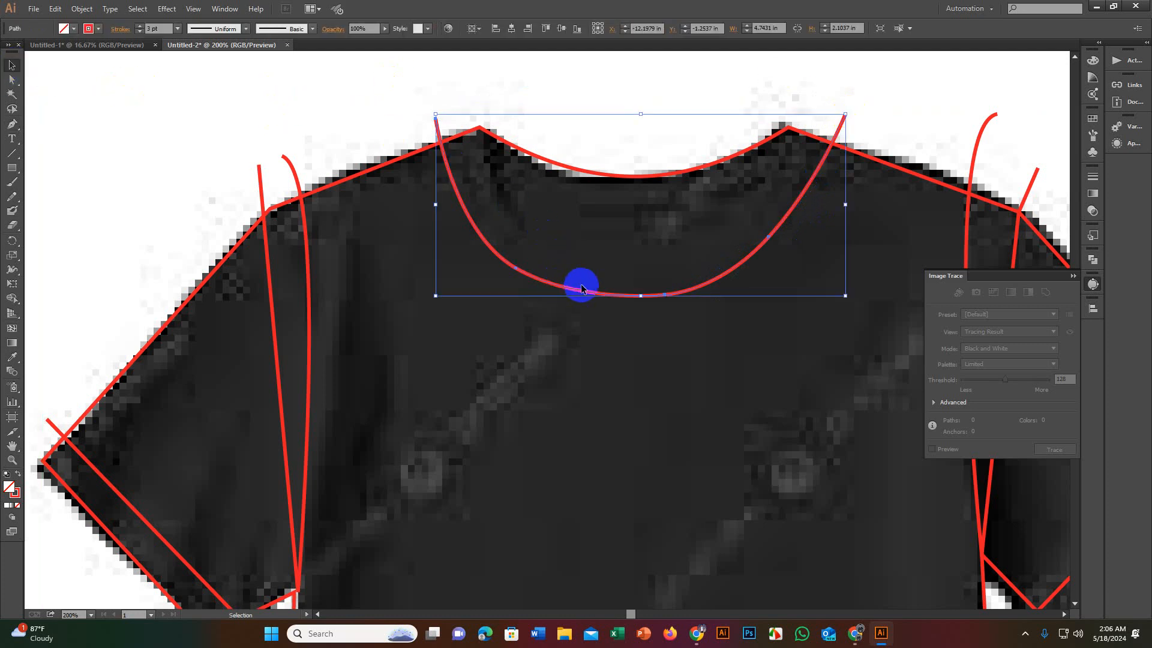
drag(625, 298, 633, 295)
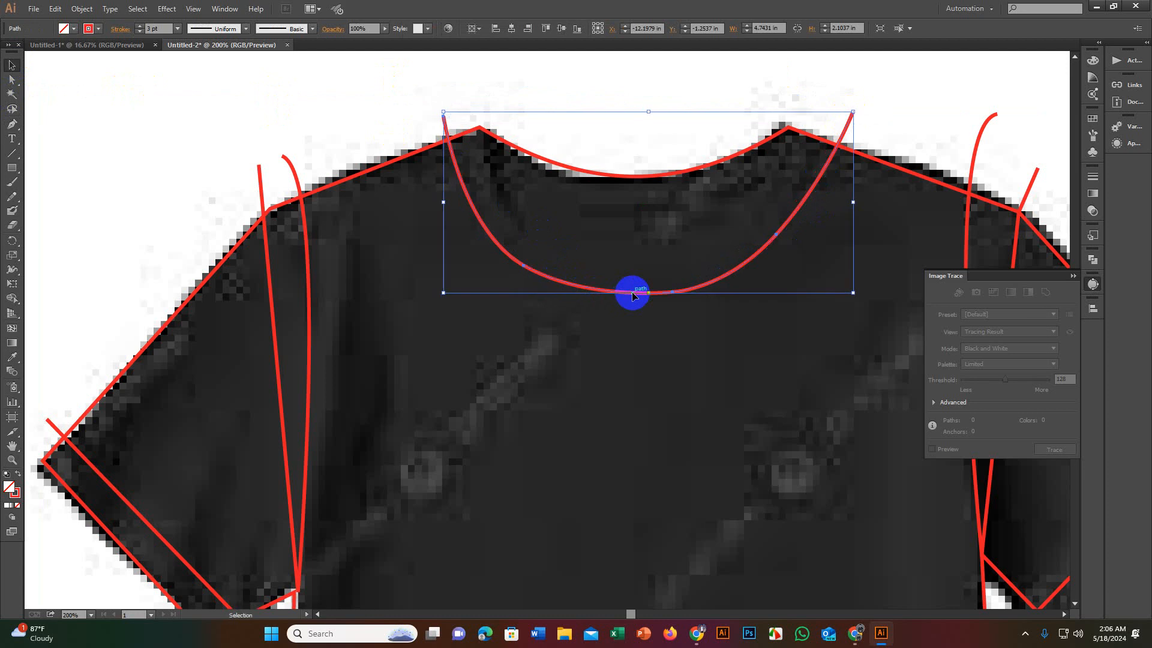
click(369, 125)
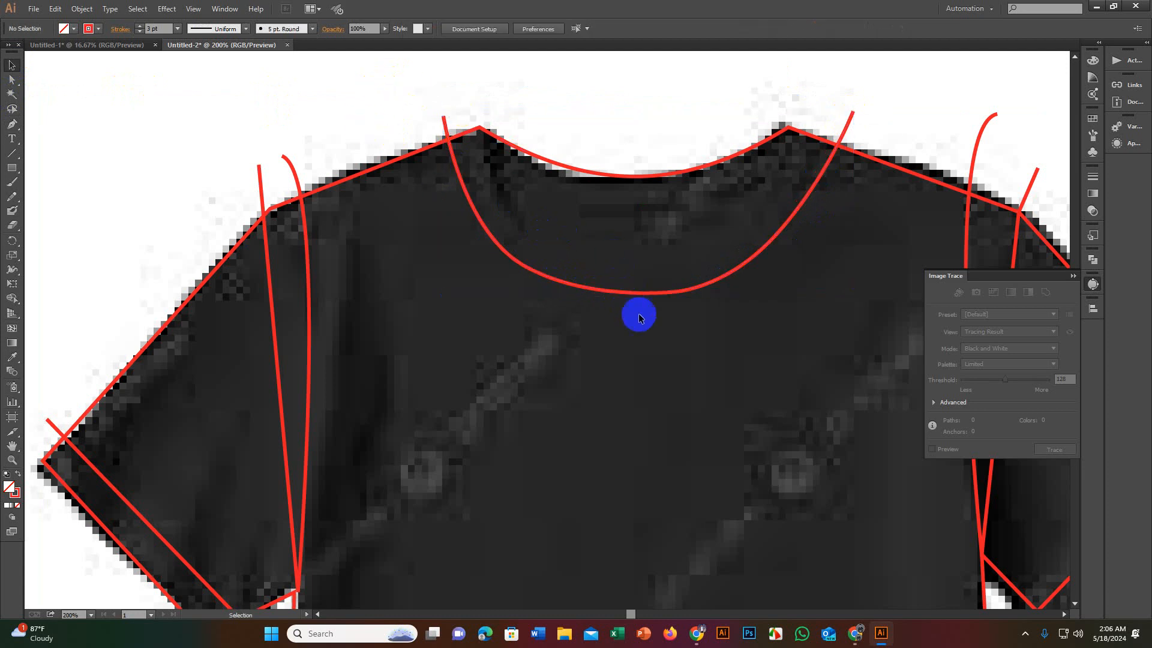
Step: Draw a second curved collar line just outside the first with the Pen tool, running from above the left shoulder edge to above the right one
scroll(563, 273, down, 1)
scroll(541, 305, up, 1)
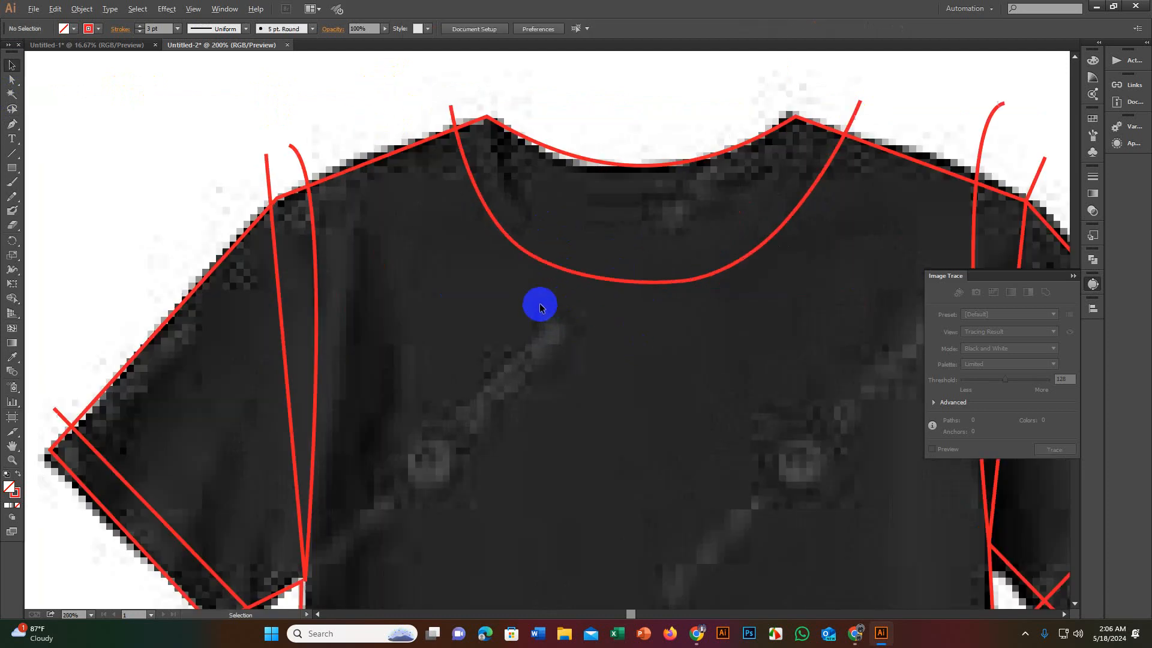
click(9, 125)
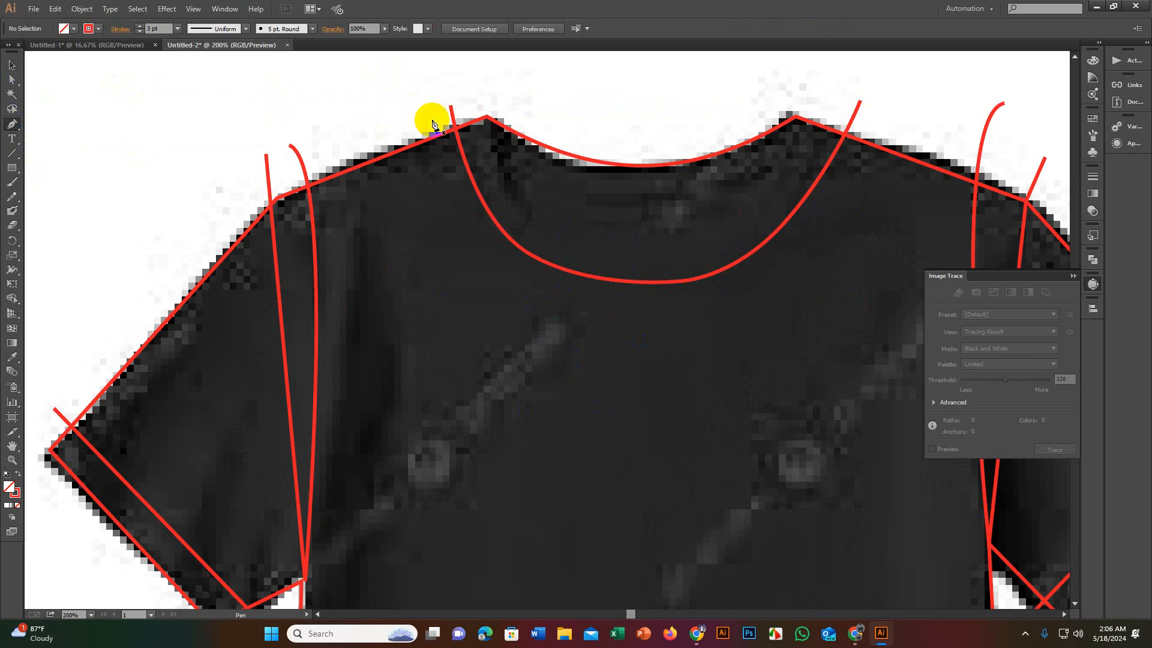
click(432, 115)
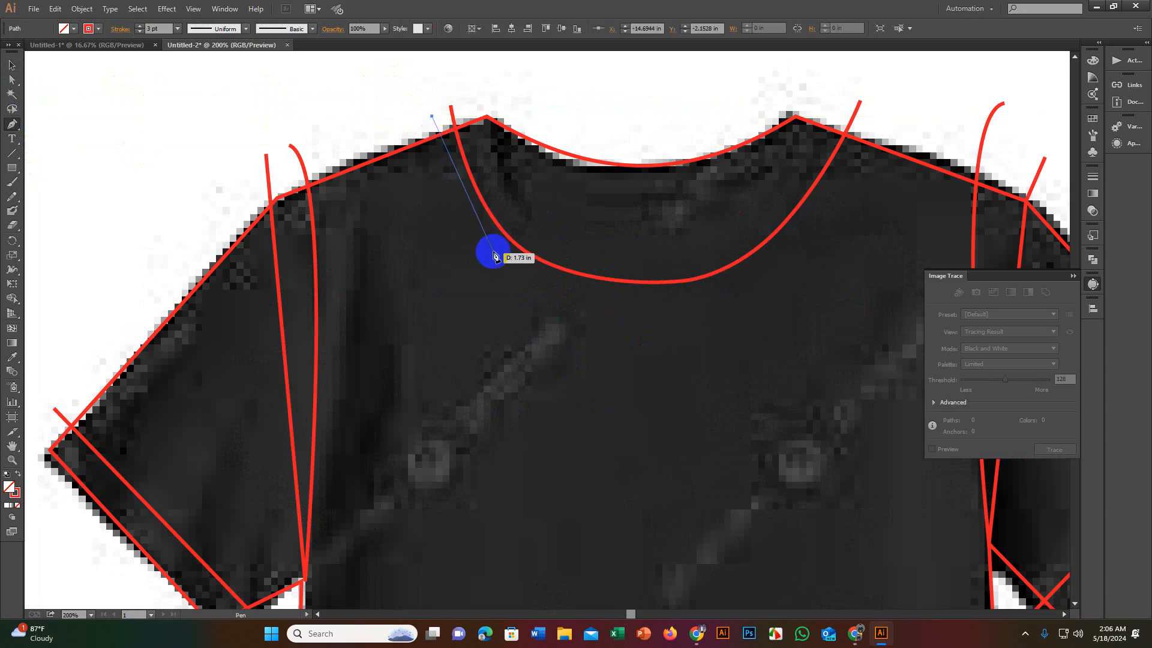
drag(495, 251, 763, 265)
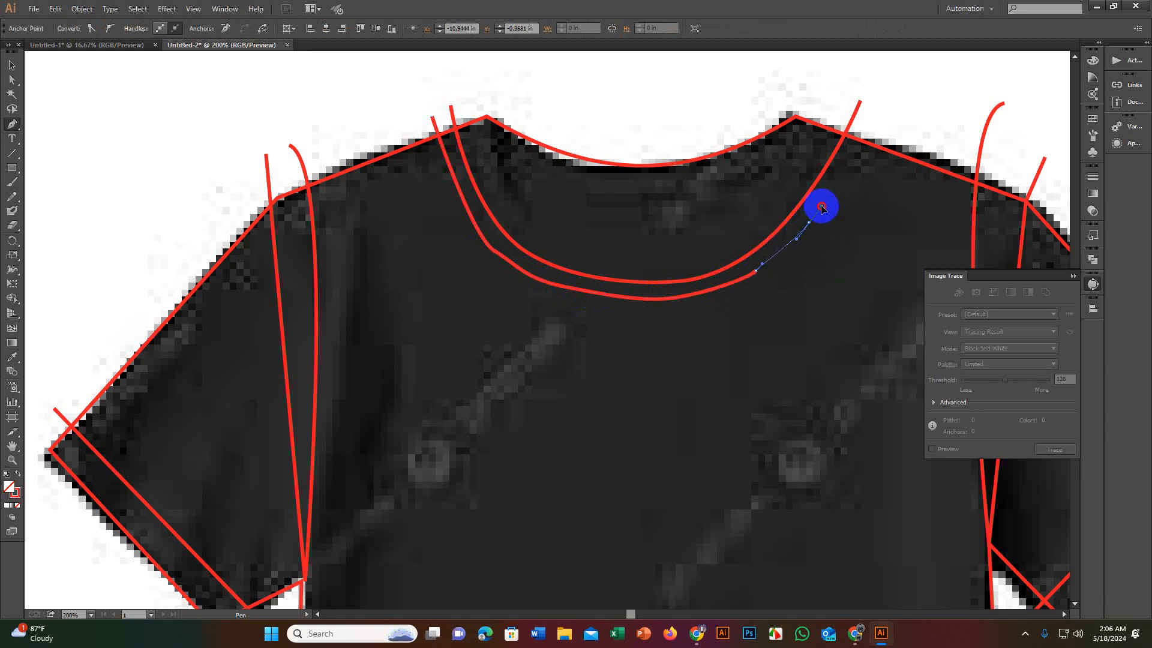
drag(822, 207, 821, 206)
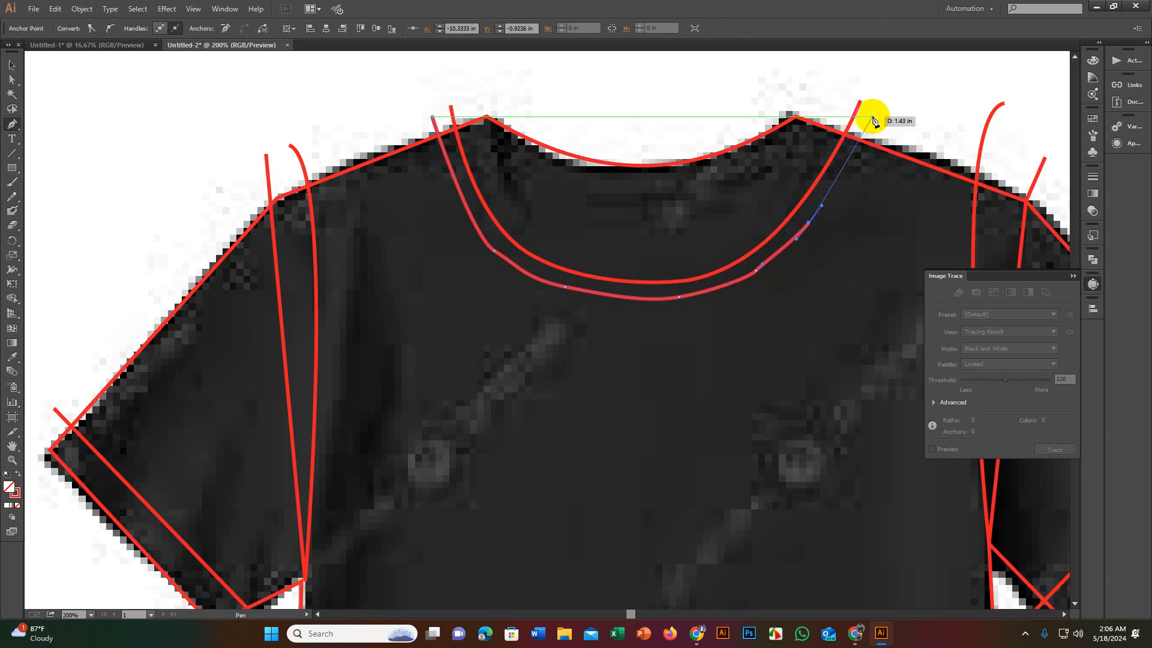
drag(873, 120, 874, 105)
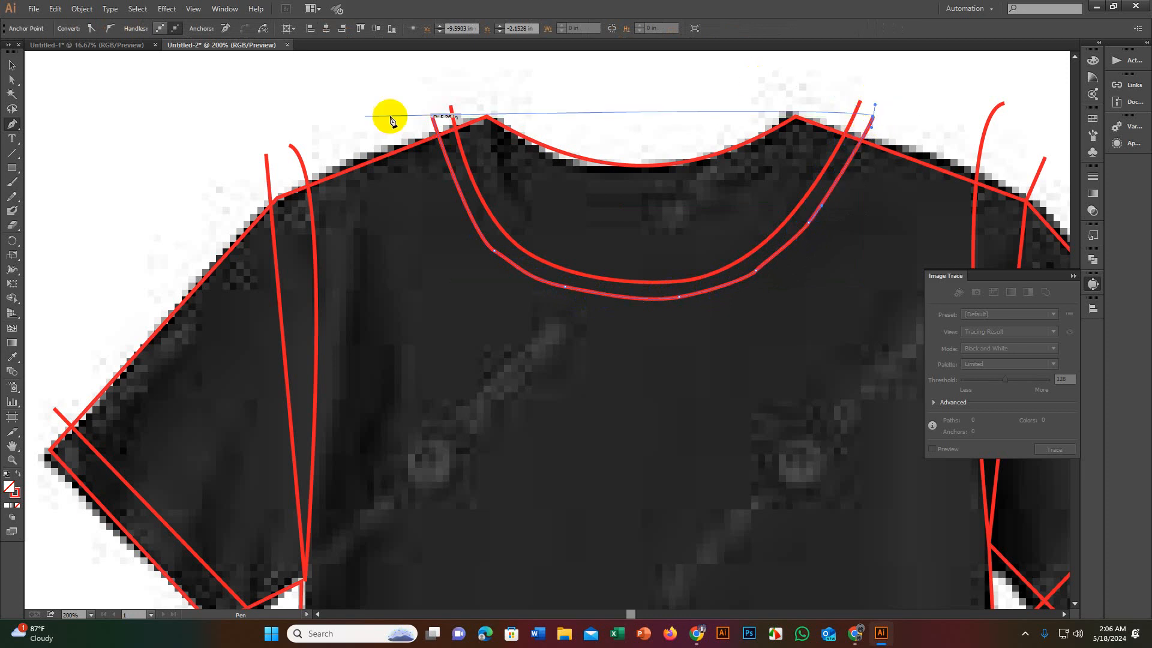
click(12, 64)
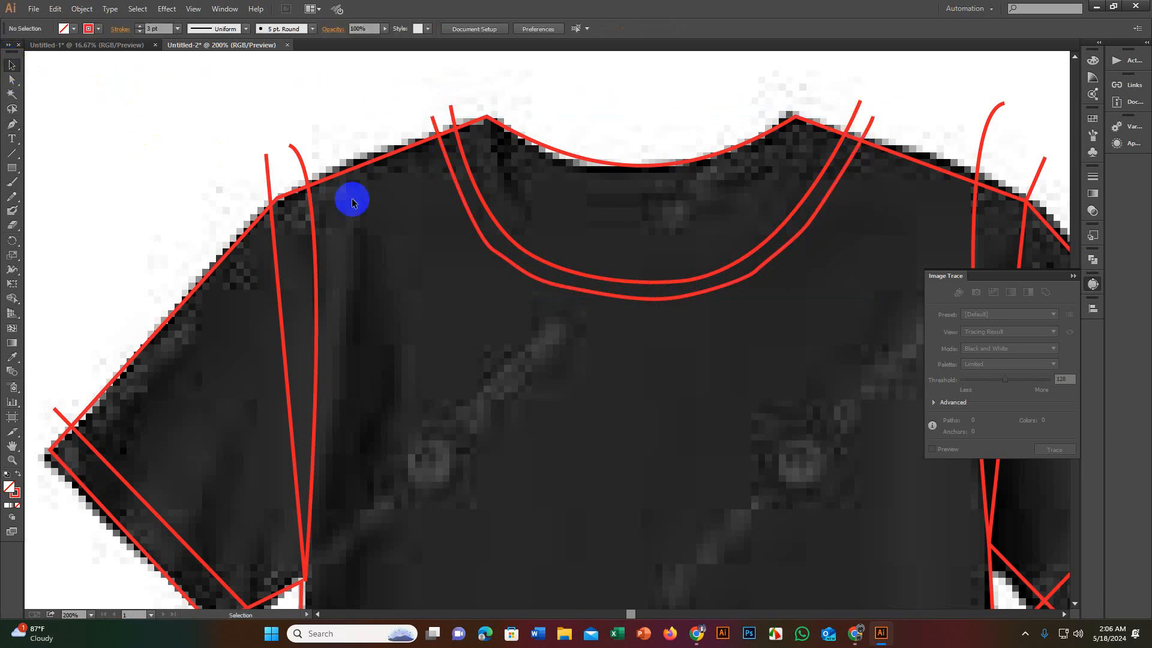
click(12, 124)
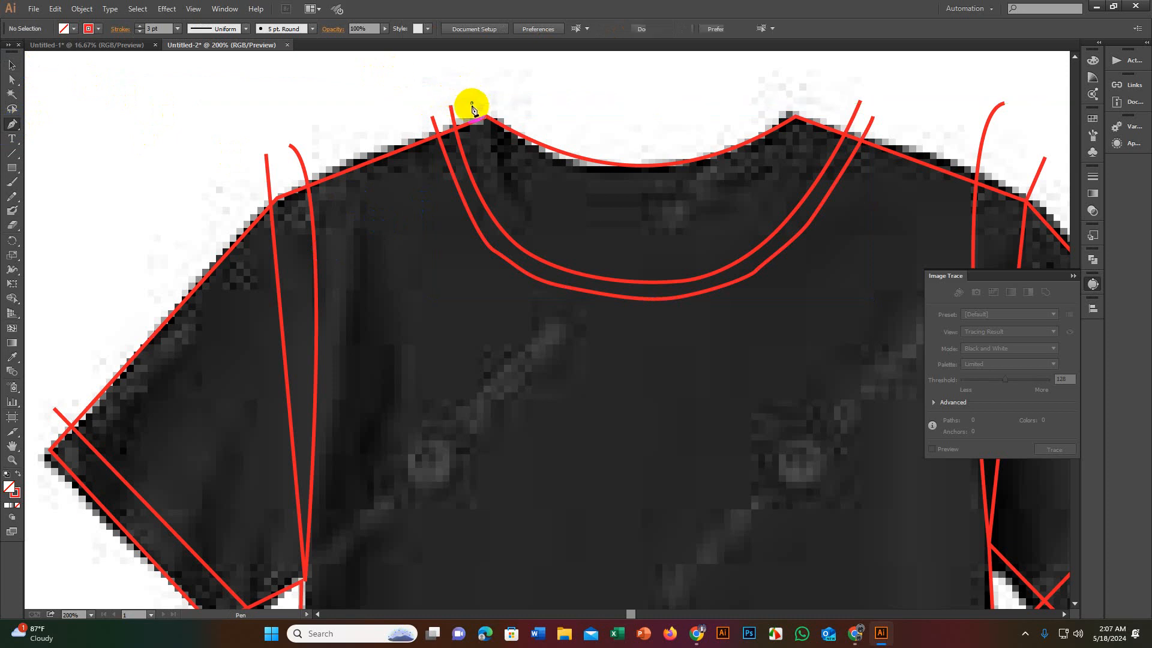
drag(473, 104, 522, 167)
key(ctrl+z)
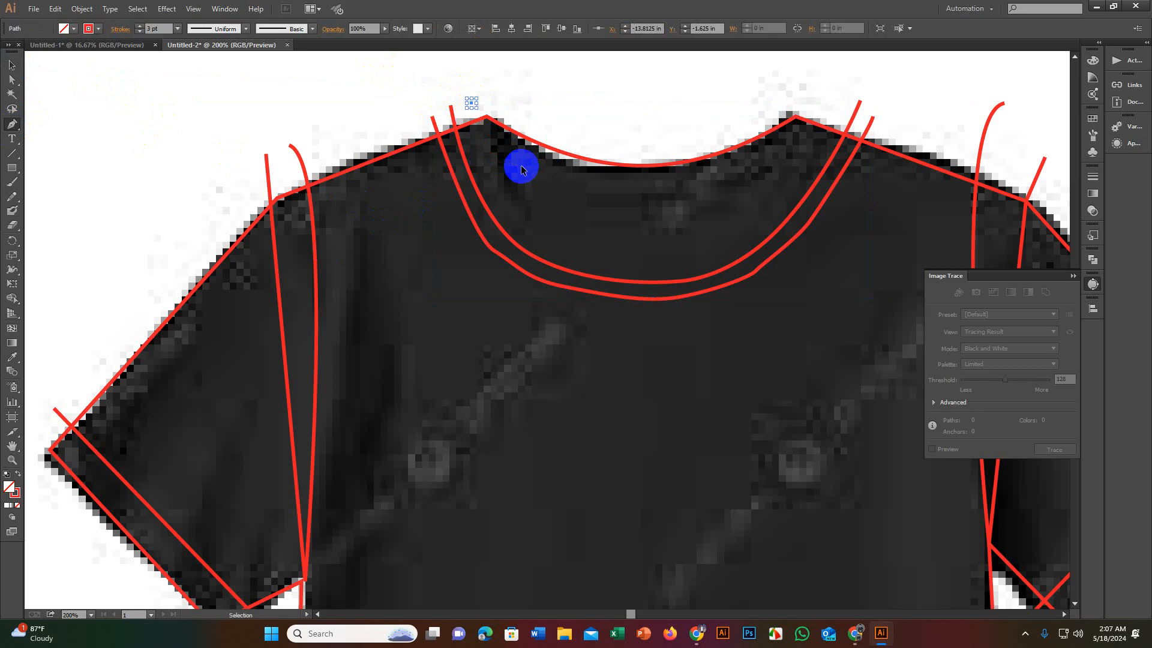
key(ctrl)
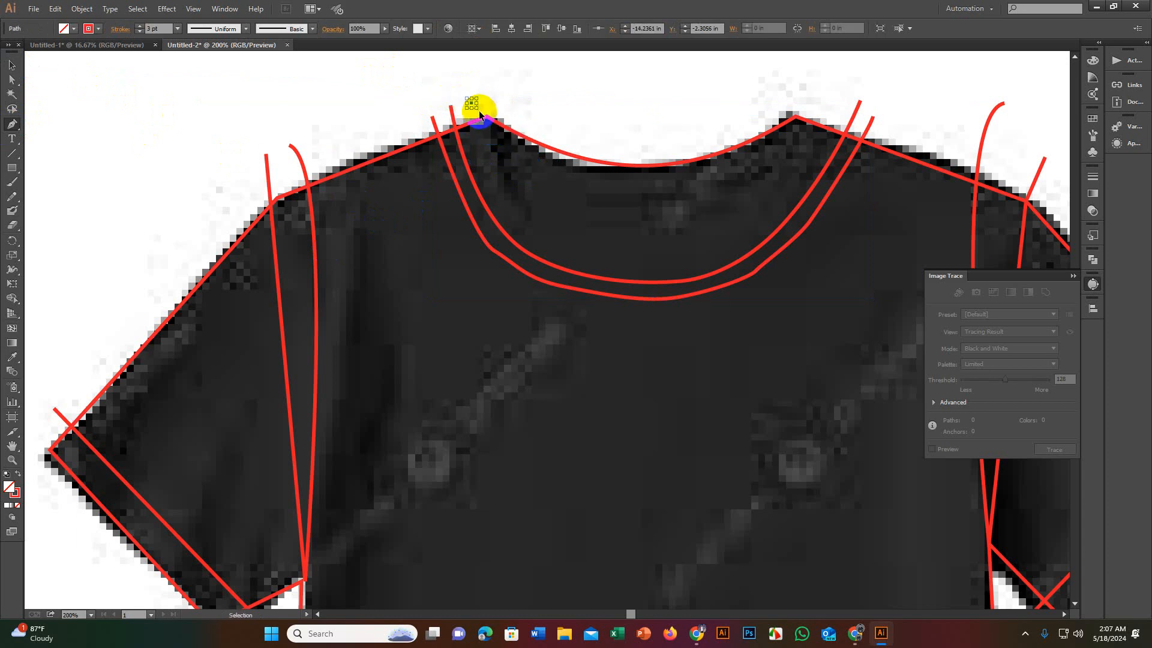
key(ctrl+z)
Step: Draw a curved line with the Pen tool just below the neckline edge, running from above the left neck corner to above the right one
click(475, 104)
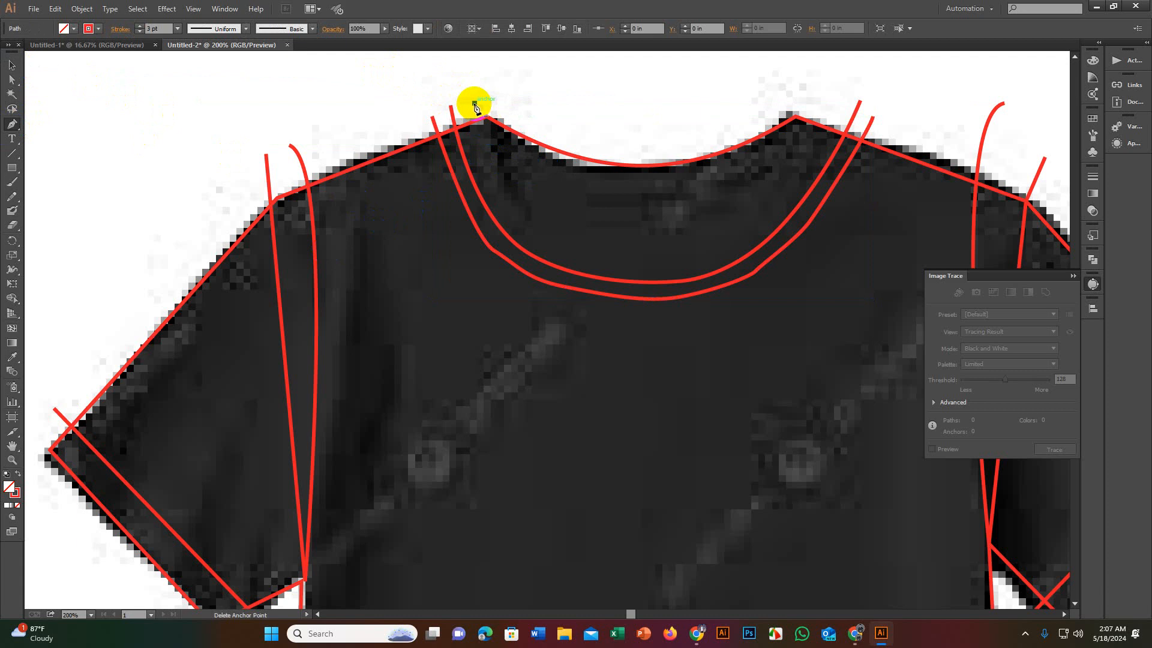
drag(504, 148, 532, 163)
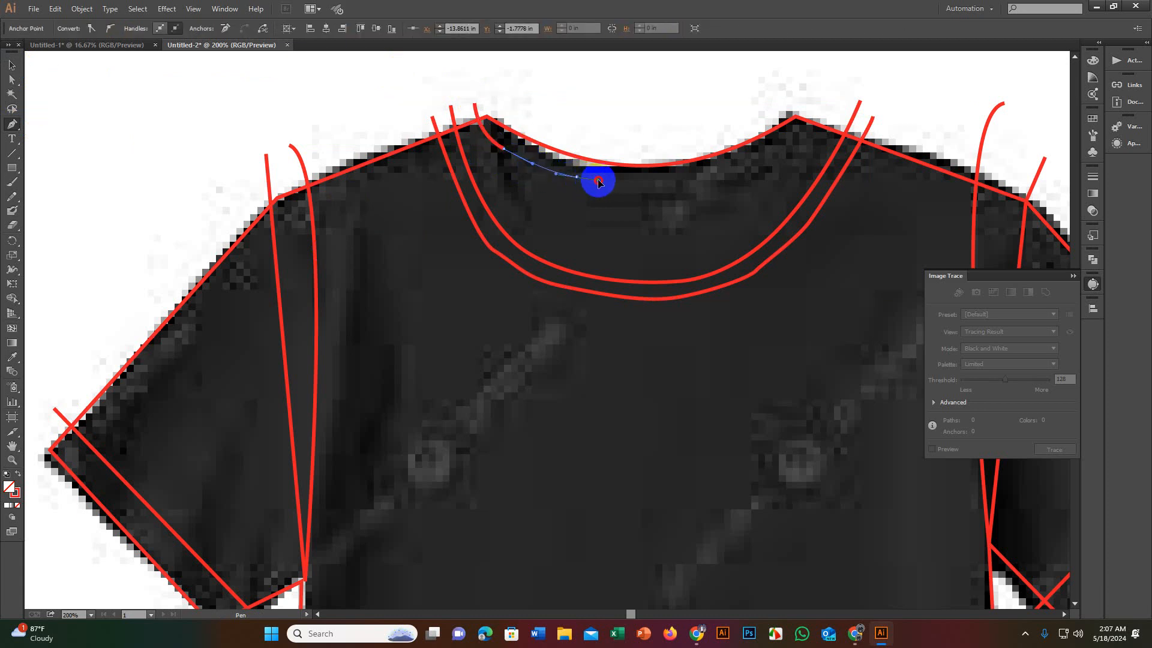
drag(600, 182, 660, 184)
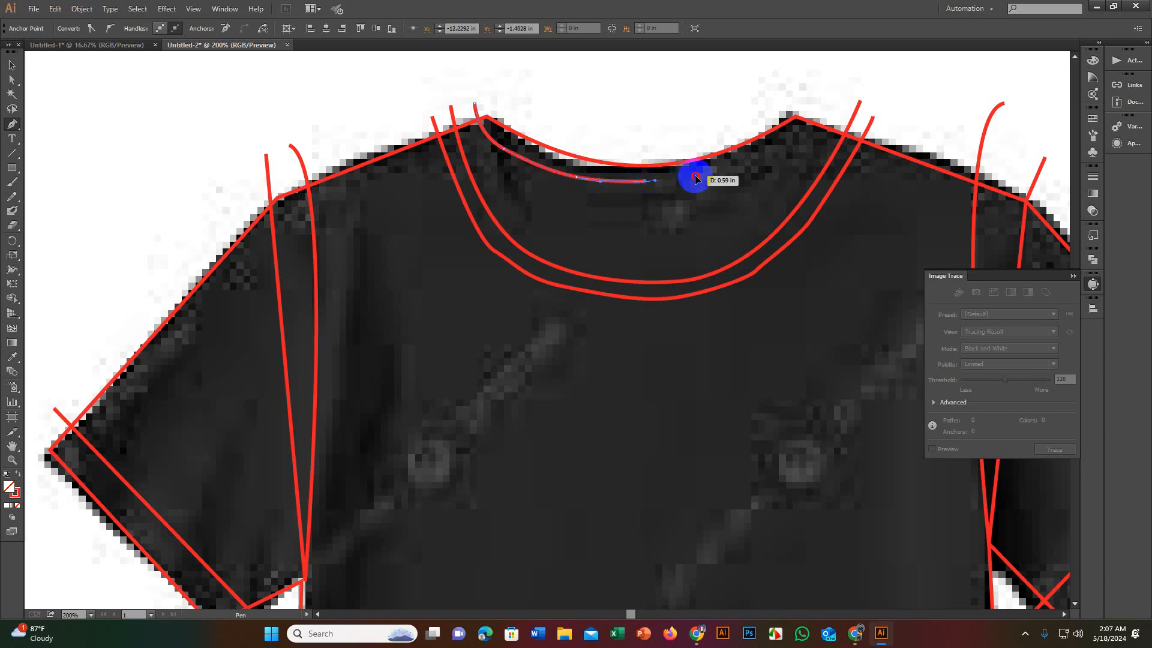
drag(707, 173, 743, 169)
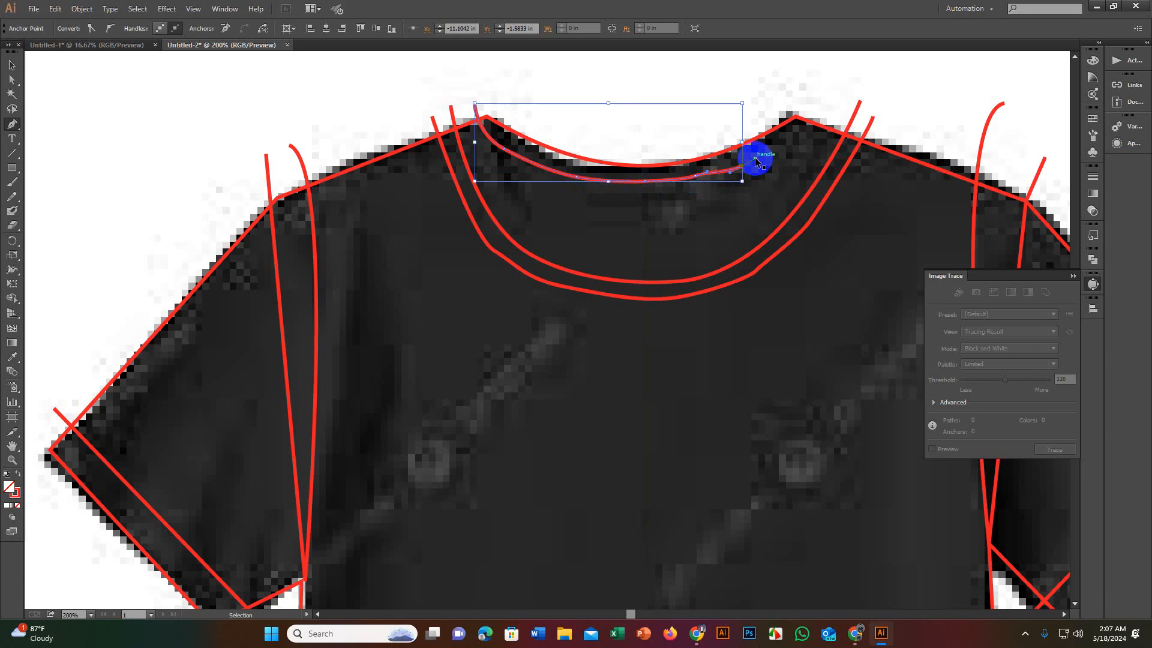
key(ctrl+z)
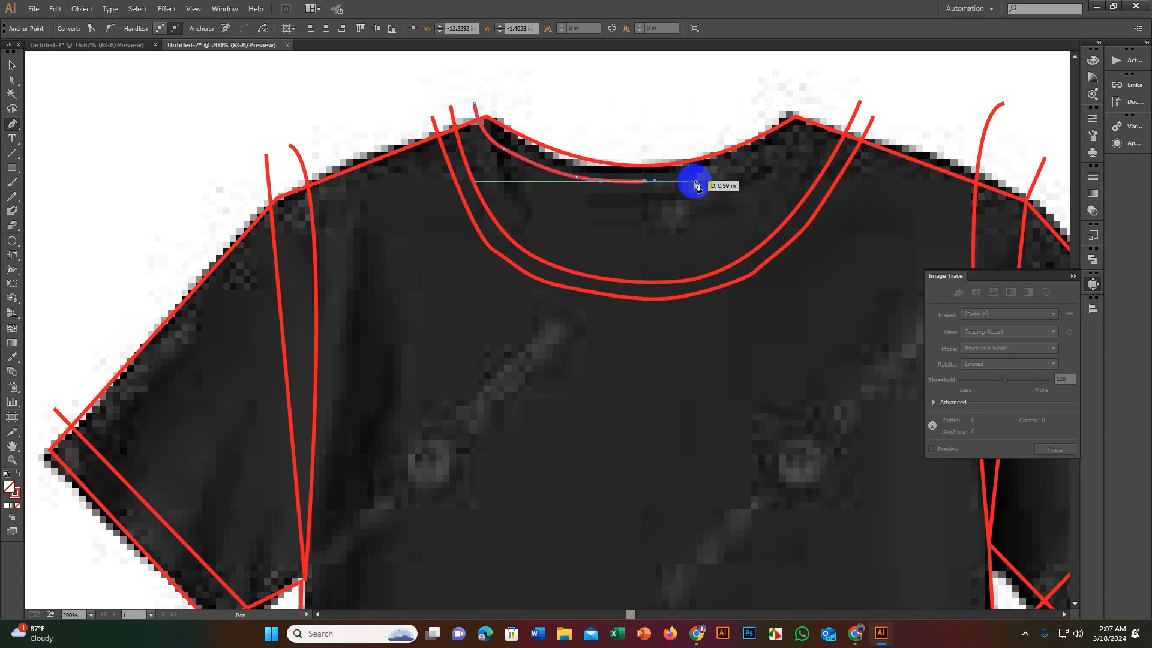
click(713, 175)
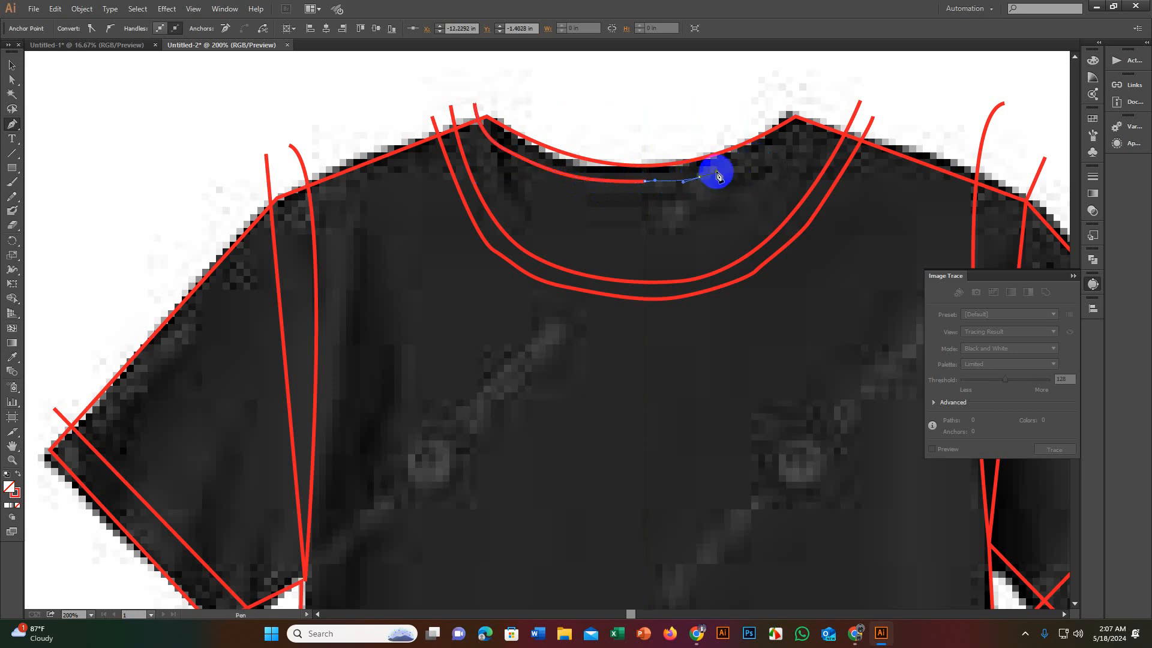
drag(718, 176, 818, 116)
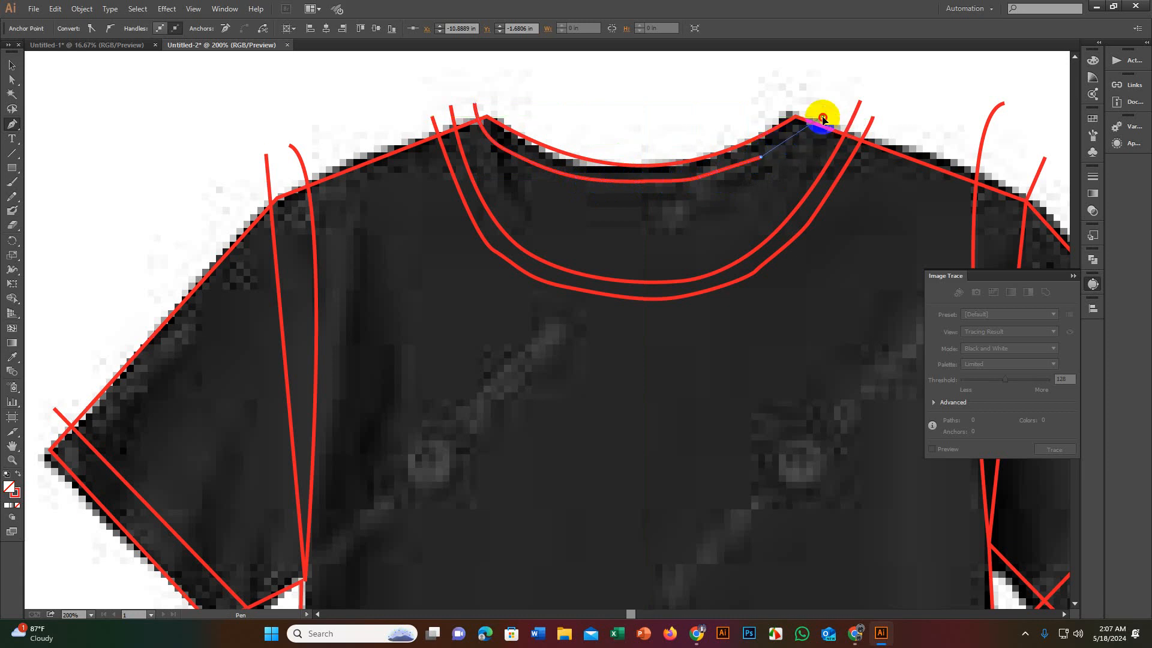
click(827, 101)
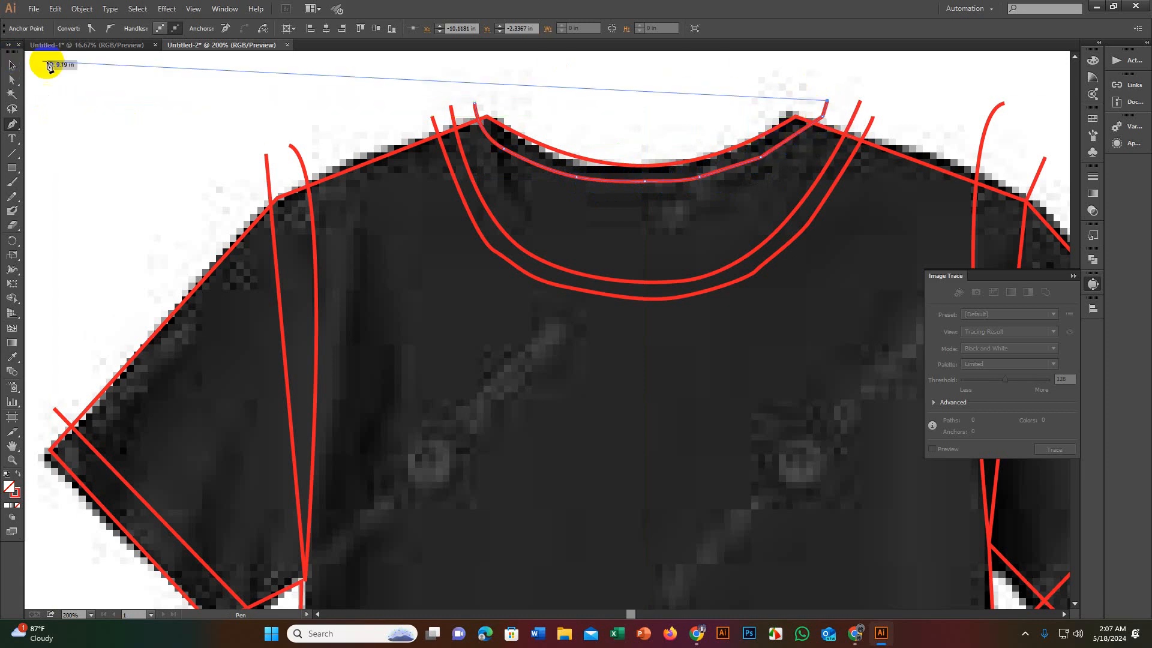
click(12, 66)
click(576, 101)
Step: Switch the T-shirt artwork to outline view so only the path lines are displayed
scroll(579, 295, down, 4)
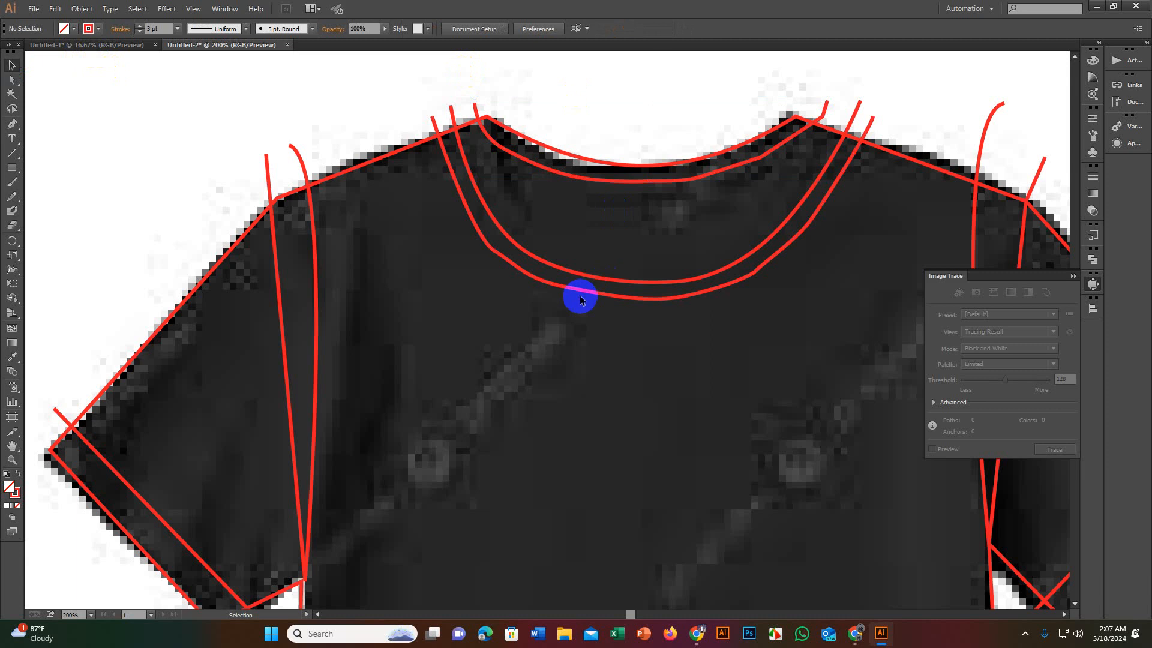
scroll(581, 300, up, 1)
scroll(559, 326, up, 1)
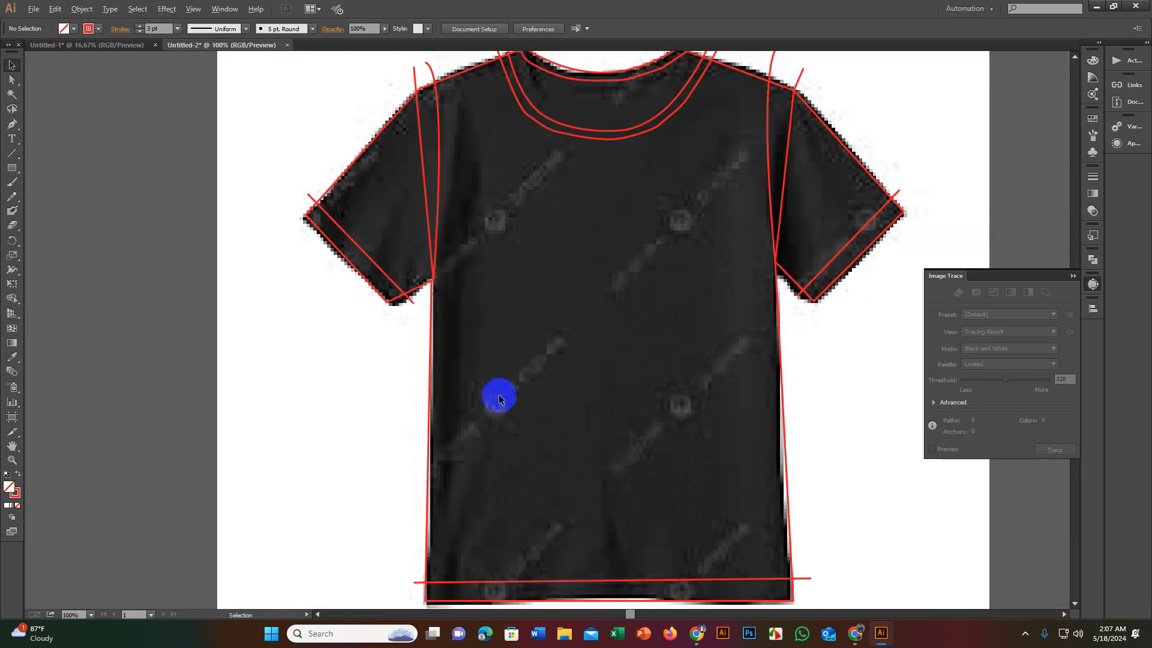
scroll(499, 397, down, 2)
drag(326, 569, 696, 212)
click(569, 354)
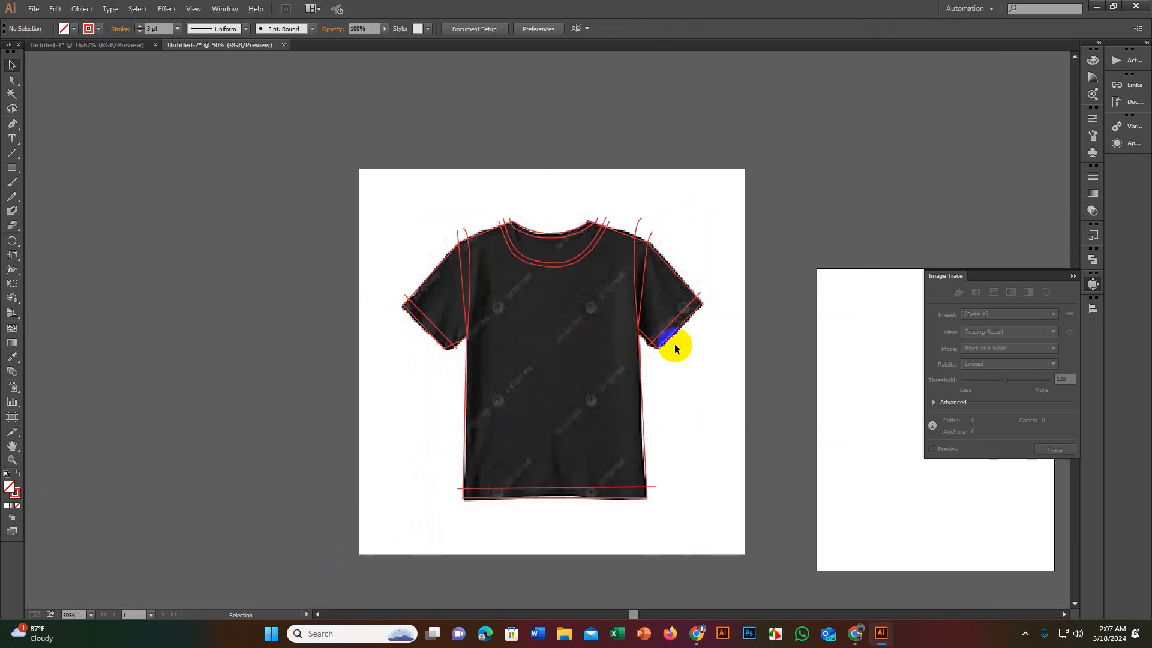
right_click(588, 361)
click(643, 512)
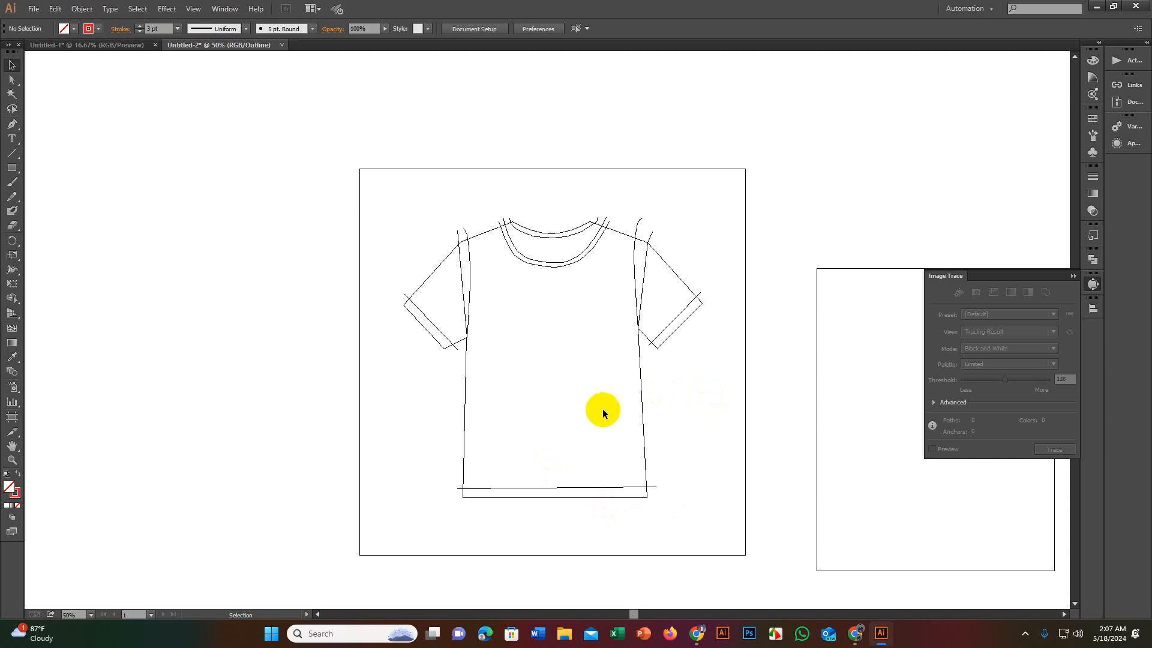
Step: Move the left sleeve seam's lower anchor point onto the armpit corner of the shirt outline with the Direct Selection tool
scroll(600, 412, up, 7)
scroll(544, 315, up, 3)
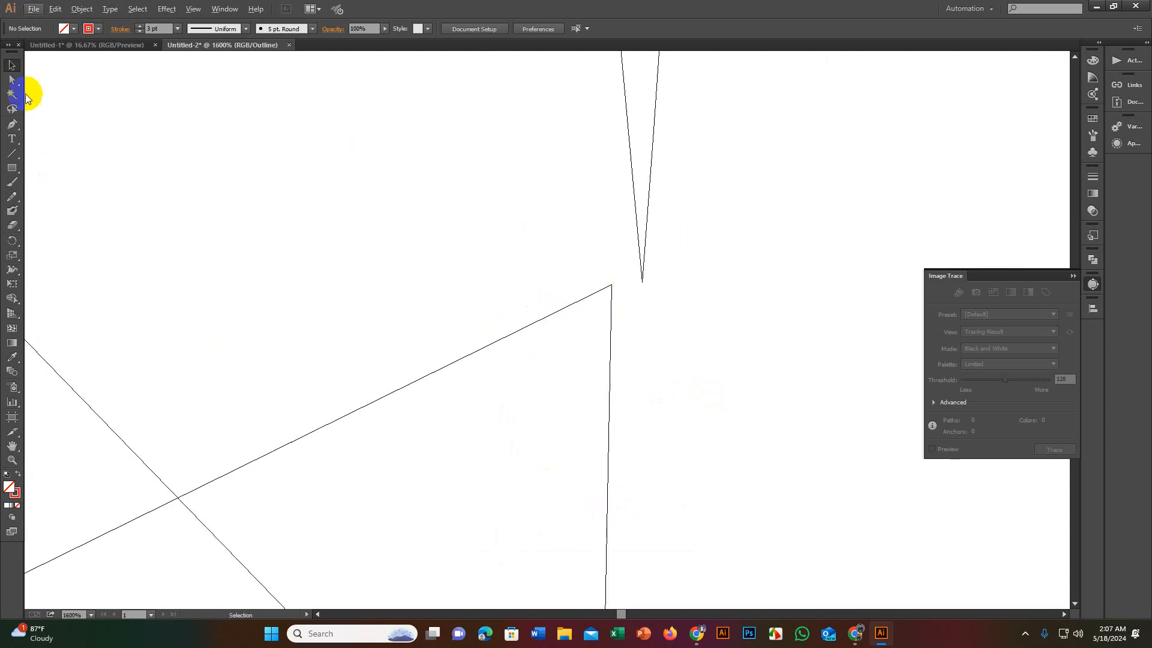
click(12, 82)
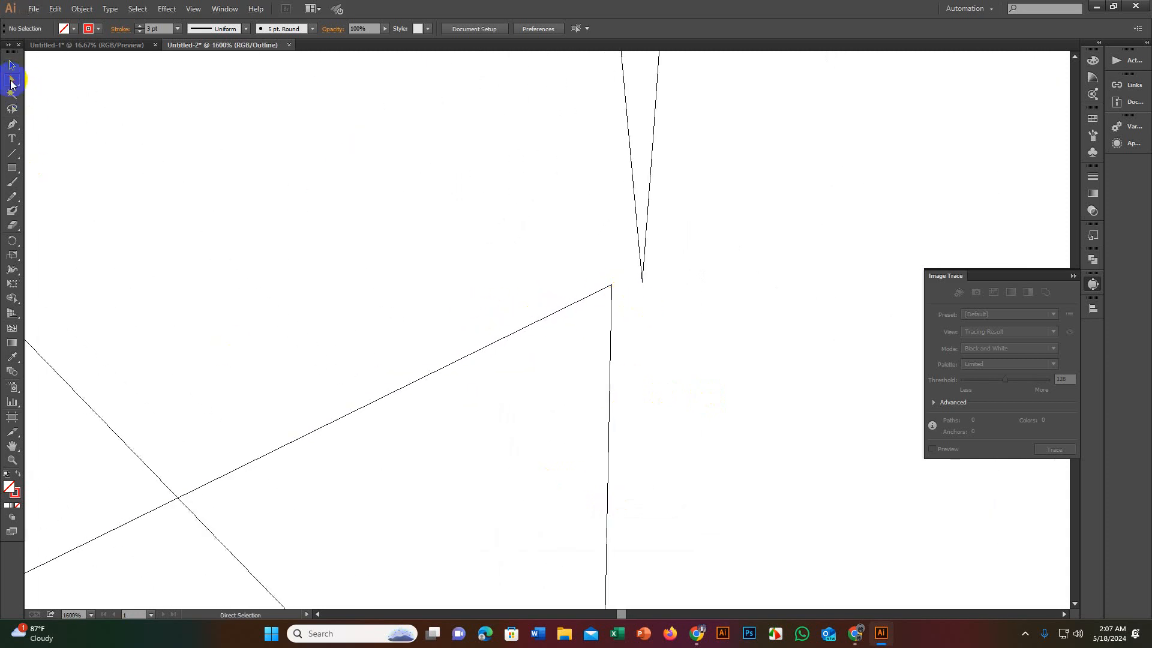
click(12, 65)
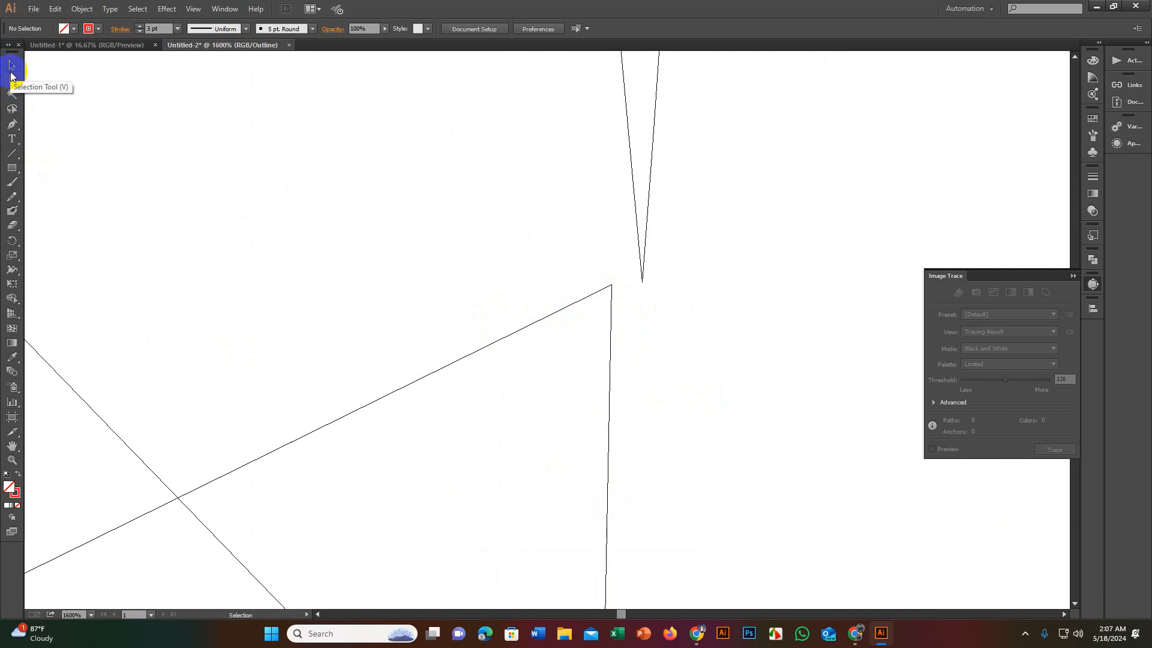
click(12, 81)
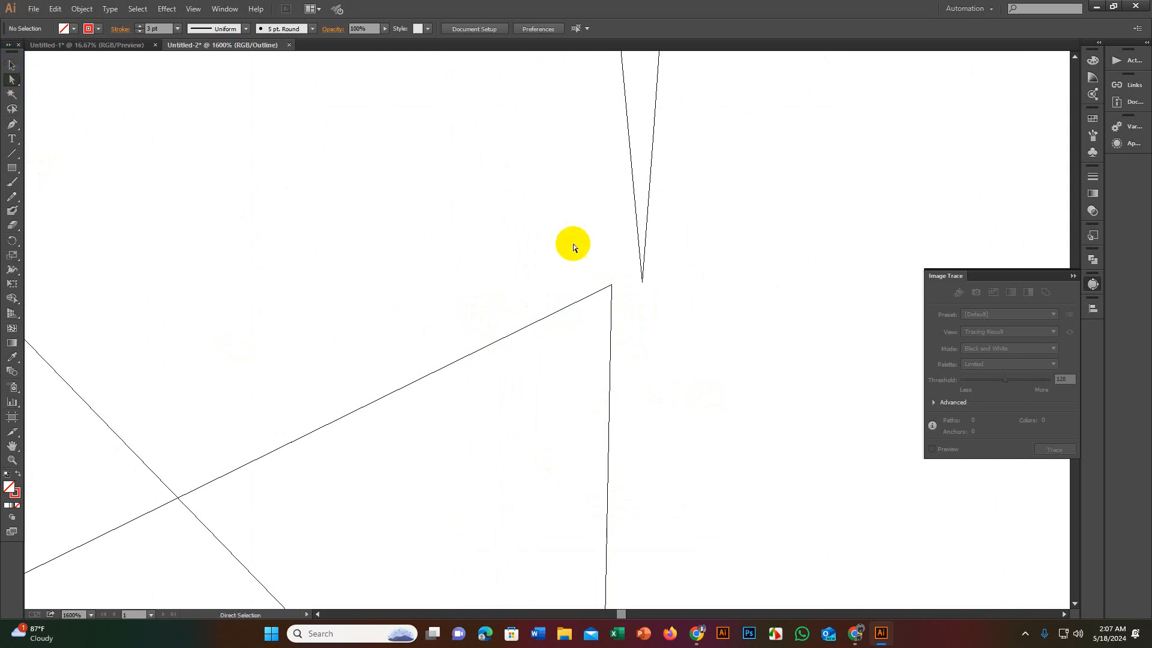
scroll(654, 288, up, 2)
click(628, 265)
click(625, 268)
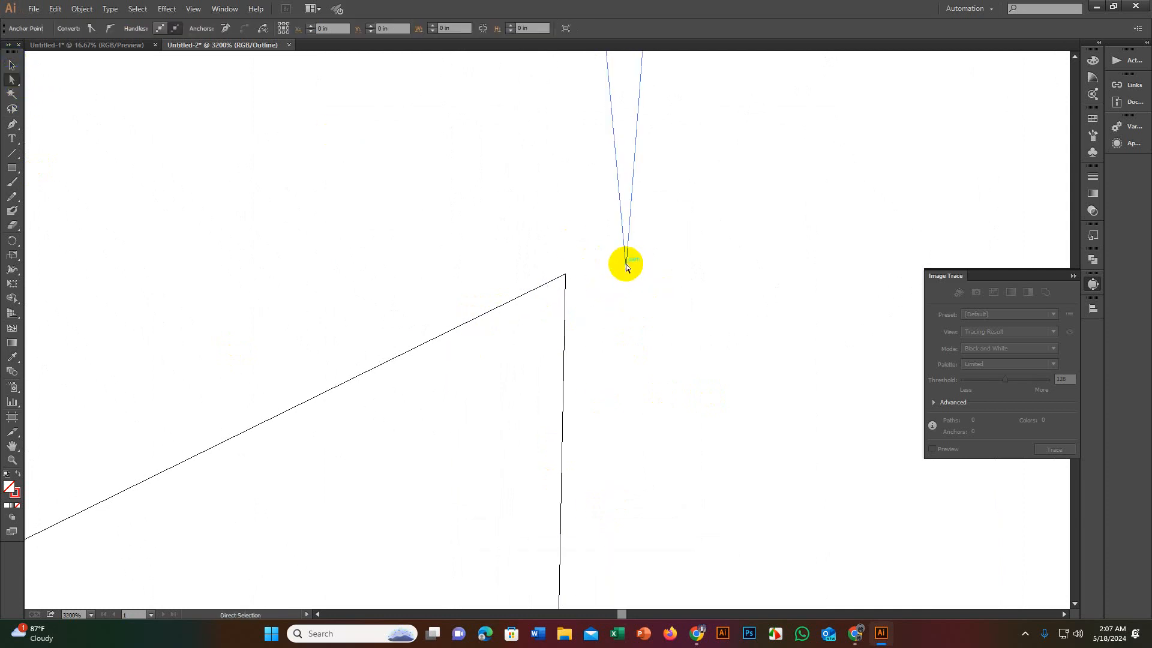
drag(626, 268, 567, 277)
scroll(567, 278, down, 12)
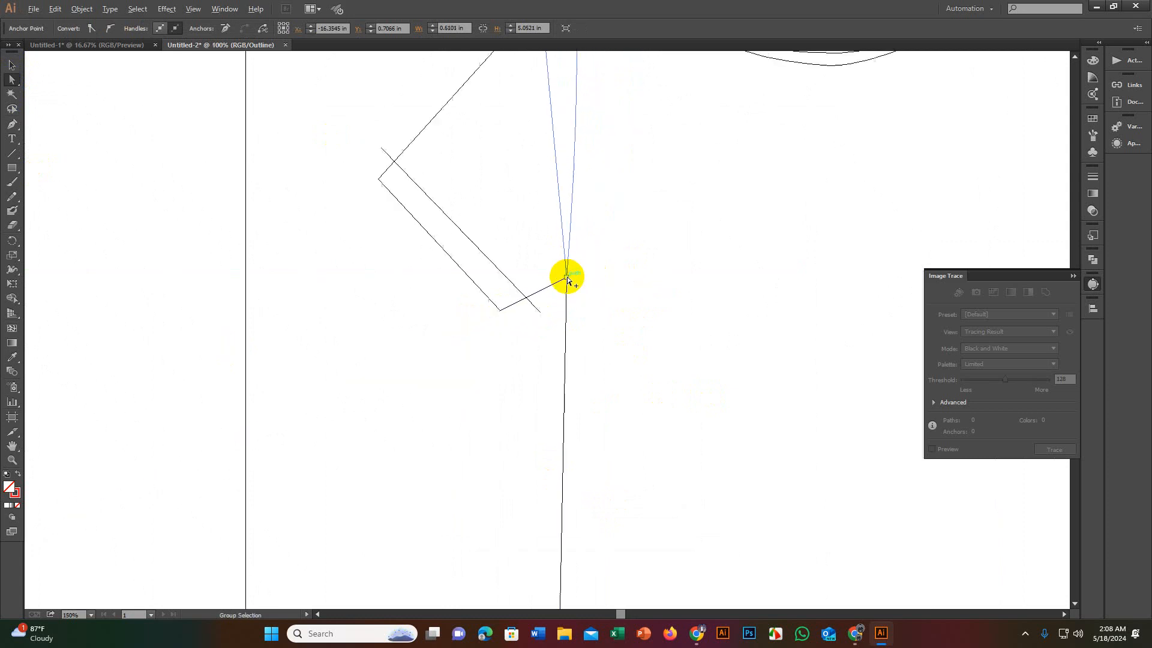
scroll(568, 279, up, 15)
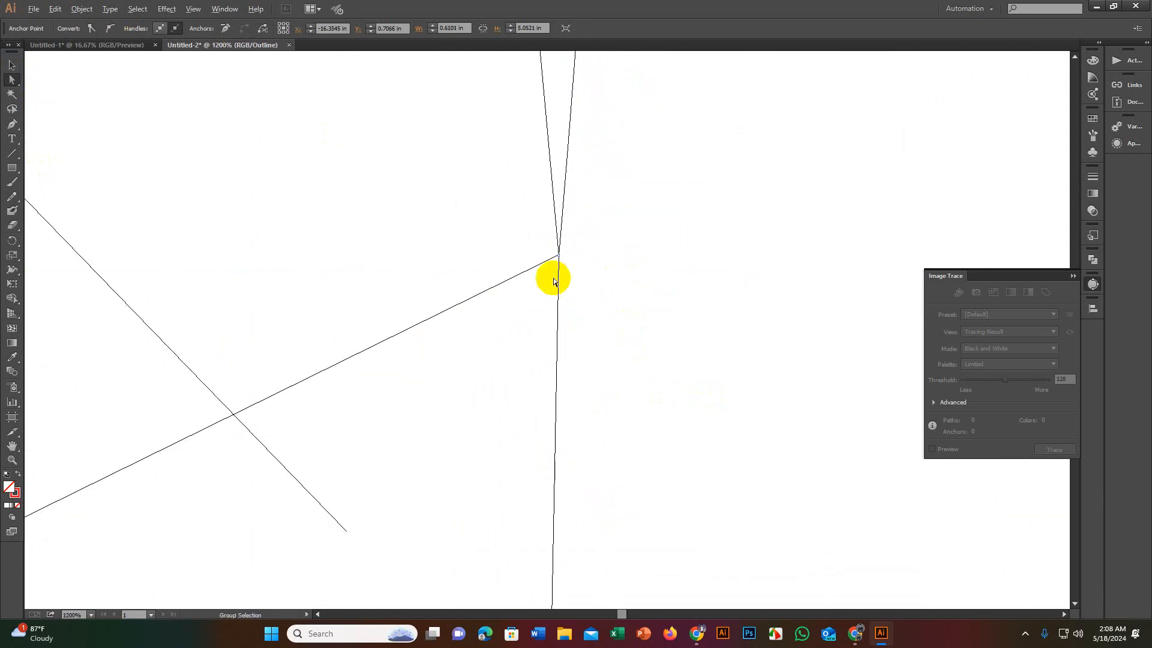
scroll(614, 267, down, 15)
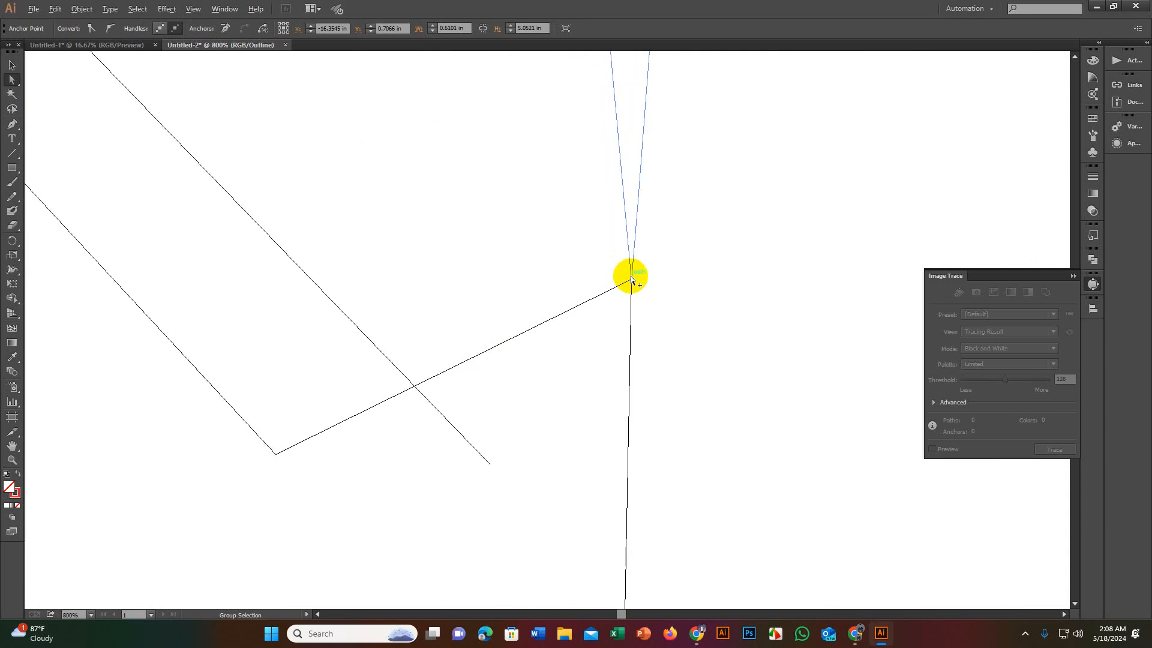
scroll(600, 294, up, 3)
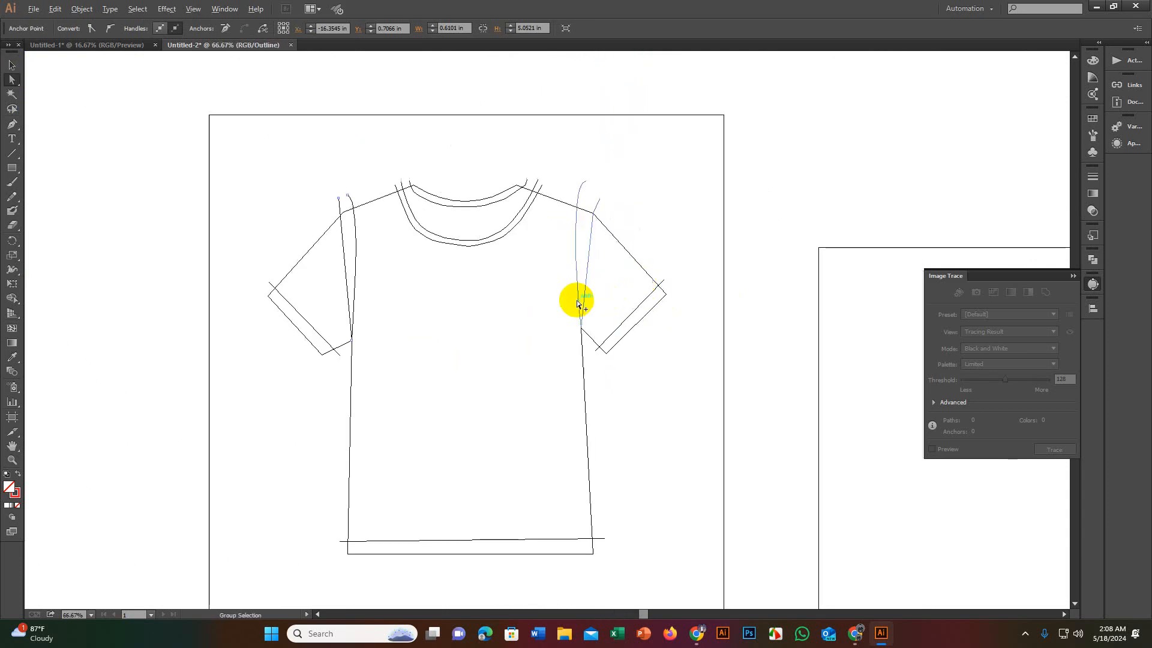
Step: Inspect the right armpit, collar, sleeve and hem lines of the T-shirt in outline view
scroll(584, 327, up, 10)
scroll(589, 309, down, 10)
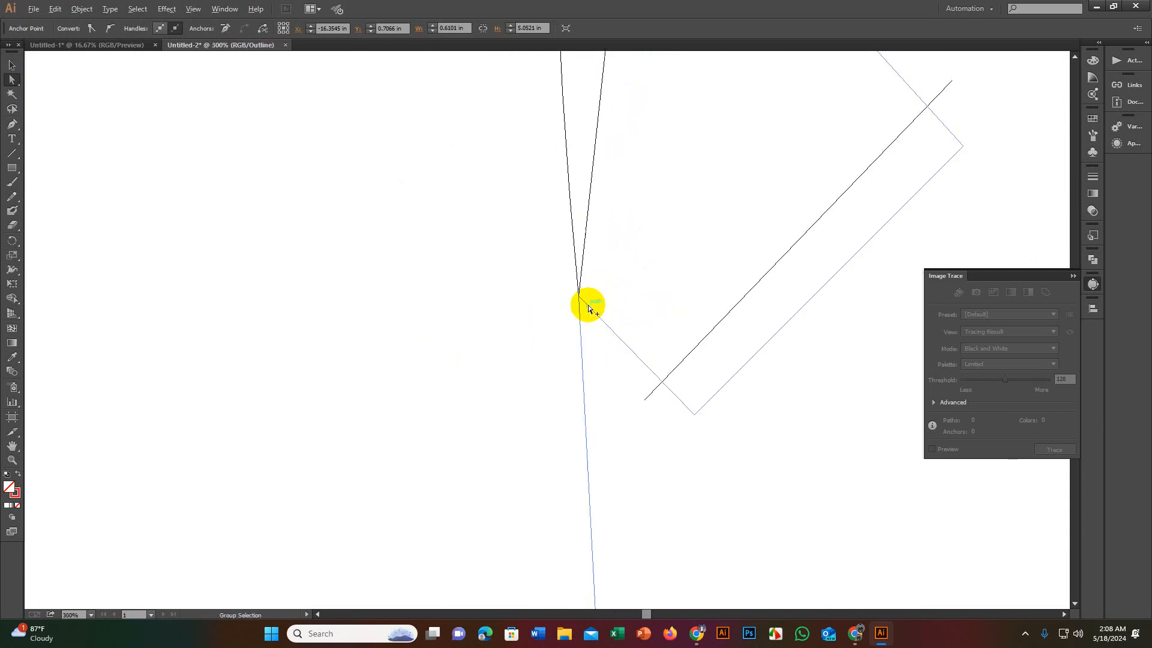
scroll(552, 260, up, 3)
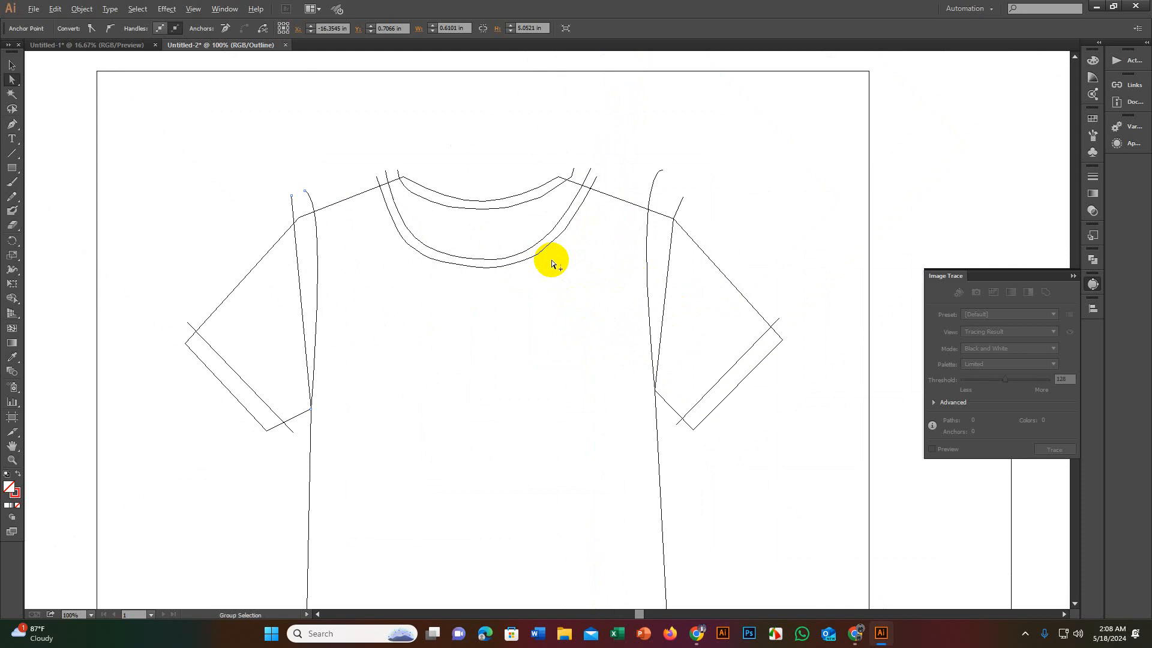
scroll(552, 261, down, 2)
scroll(560, 298, up, 2)
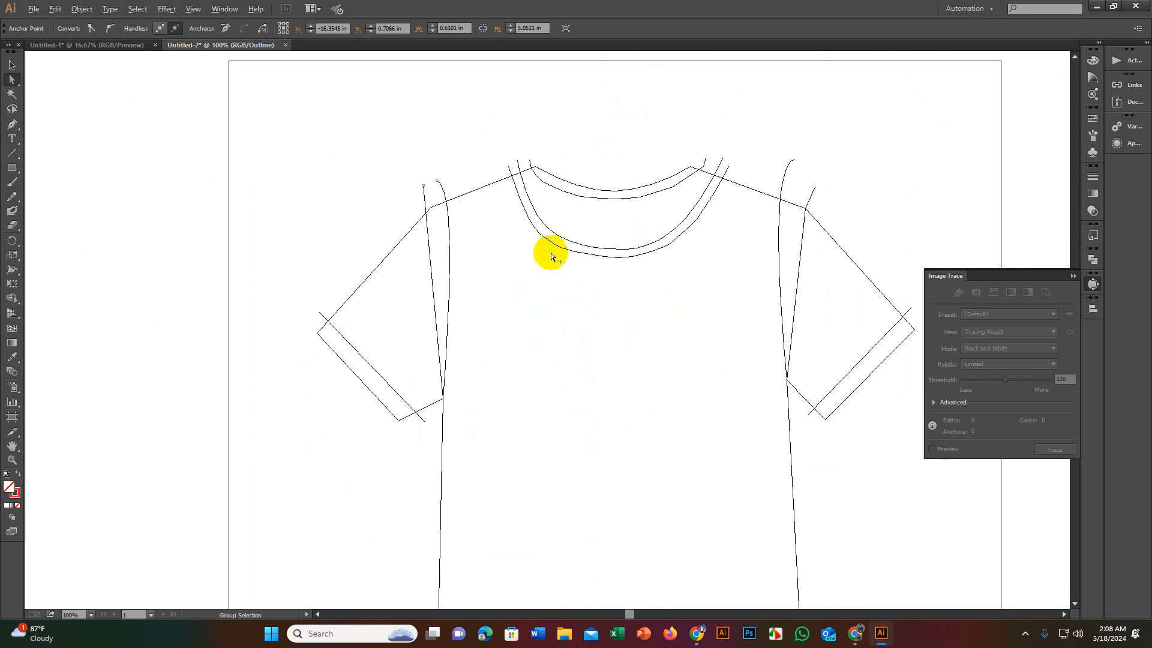
scroll(548, 252, down, 3)
scroll(544, 399, up, 3)
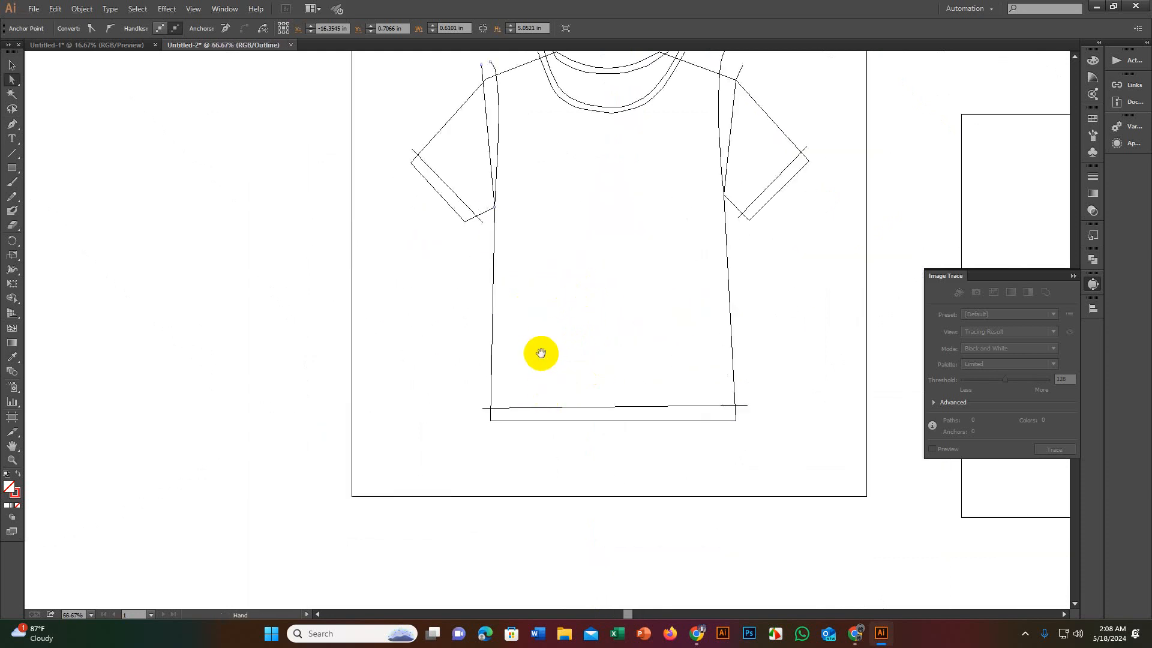
scroll(590, 381, down, 4)
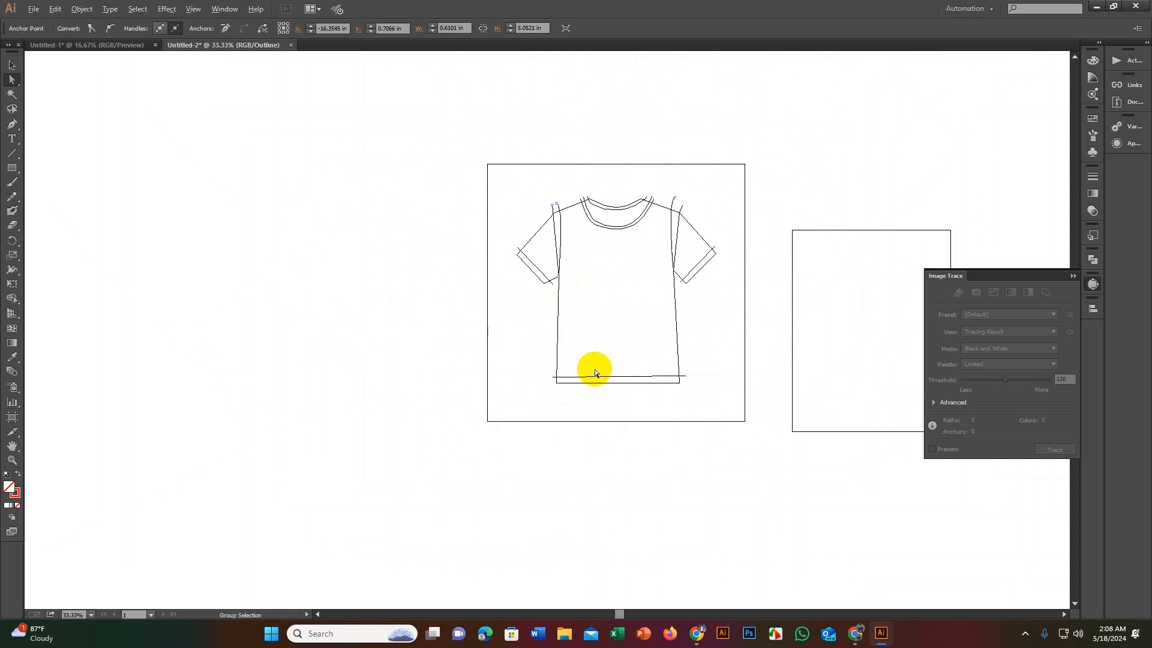
scroll(595, 381, up, 3)
click(615, 371)
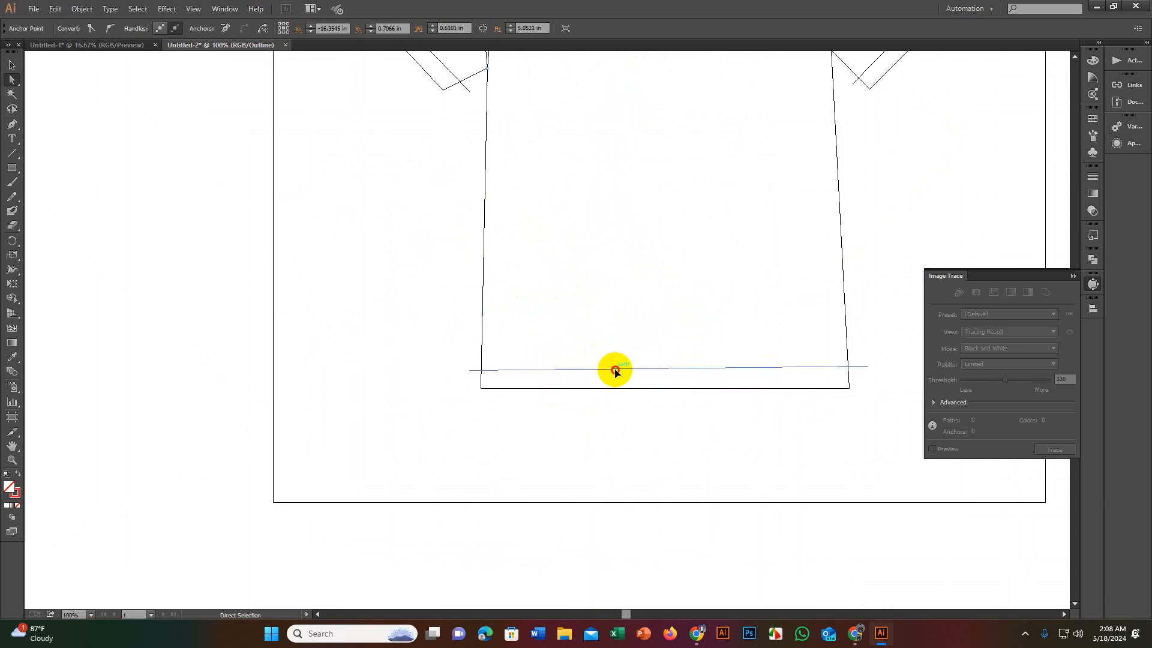
scroll(615, 370, down, 6)
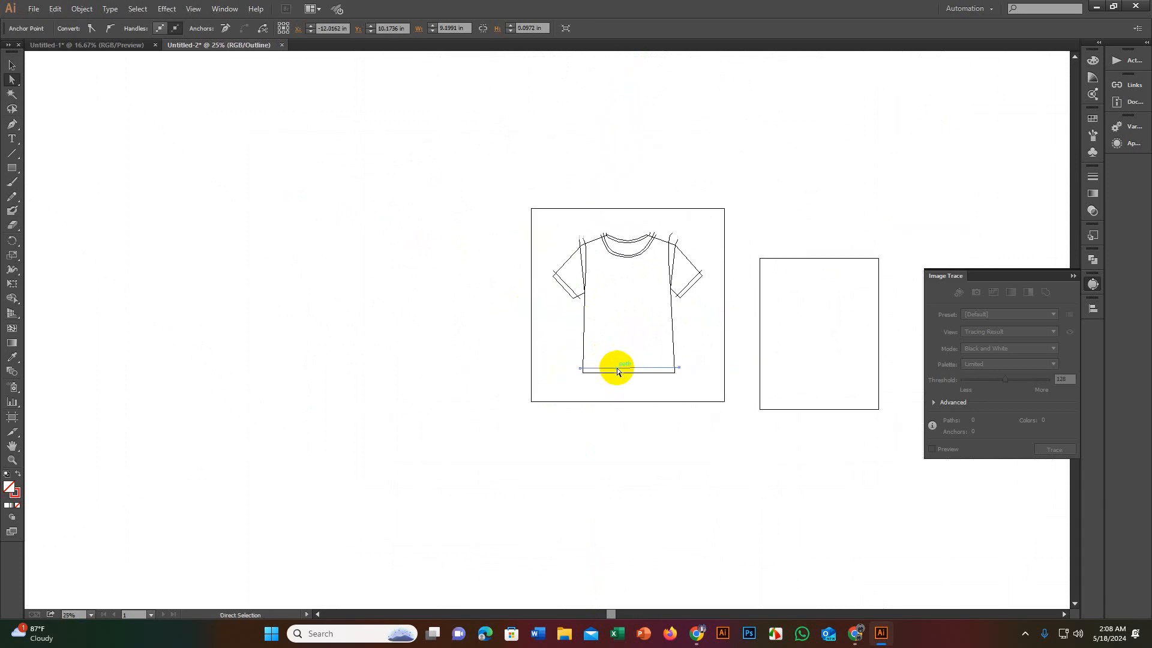
Step: Deselect the hem line and switch the artwork from outline view back to preview
click(549, 395)
drag(457, 404, 507, 393)
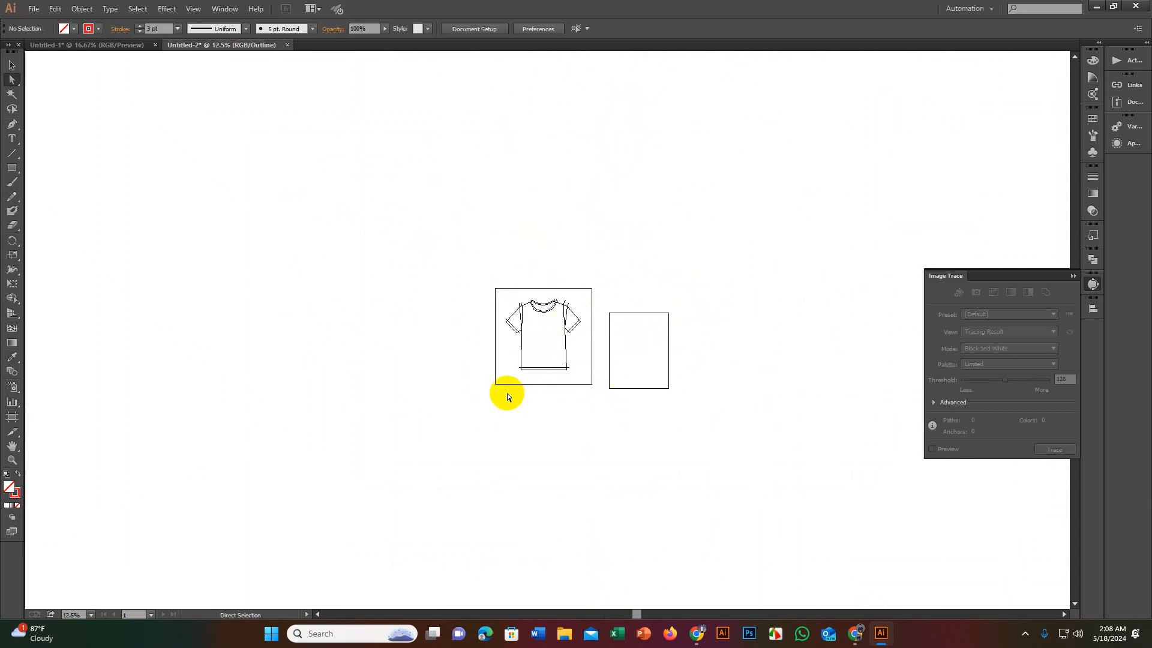
right_click(494, 358)
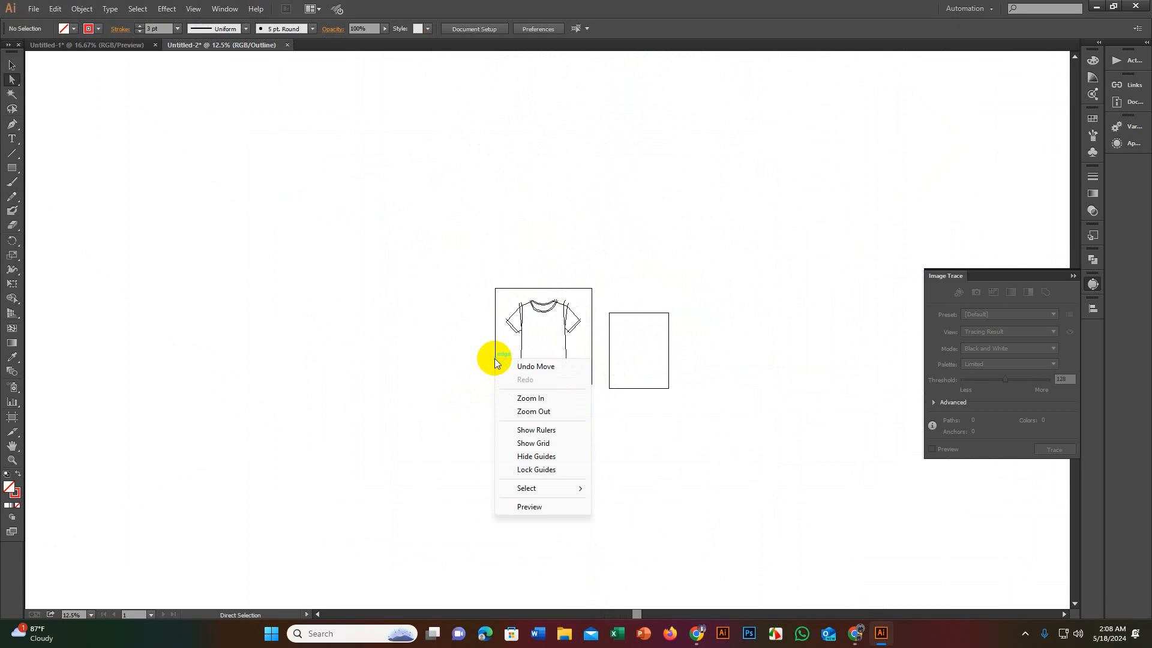
click(542, 507)
Step: Delete the slanted hem line near the shirt's bottom edge
scroll(553, 433, up, 6)
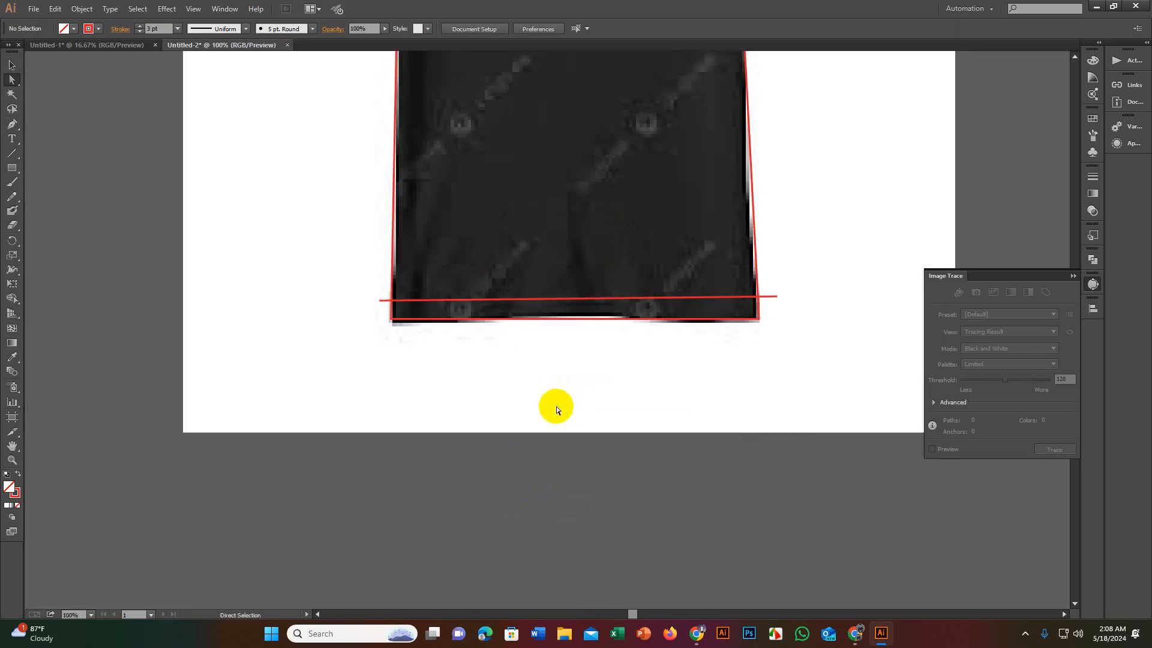
click(585, 301)
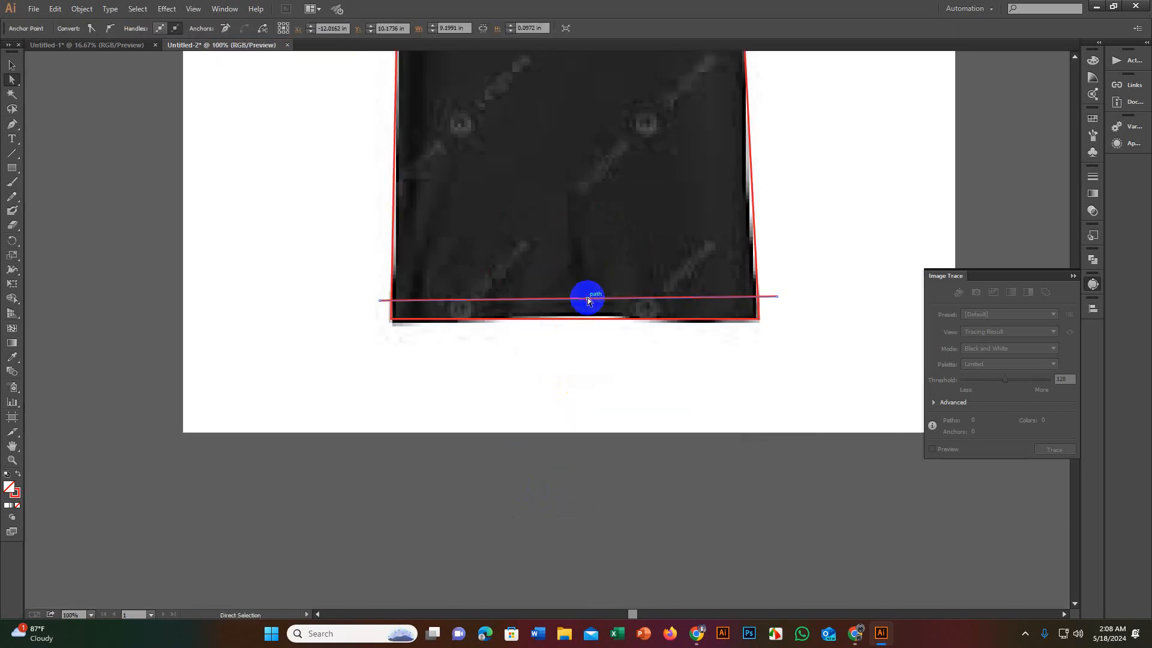
key(Delete)
Step: Draw a horizontal hem line about 10 in long with the Pen tool just above the bottom edge, overhanging both sides, and deselect it
click(12, 124)
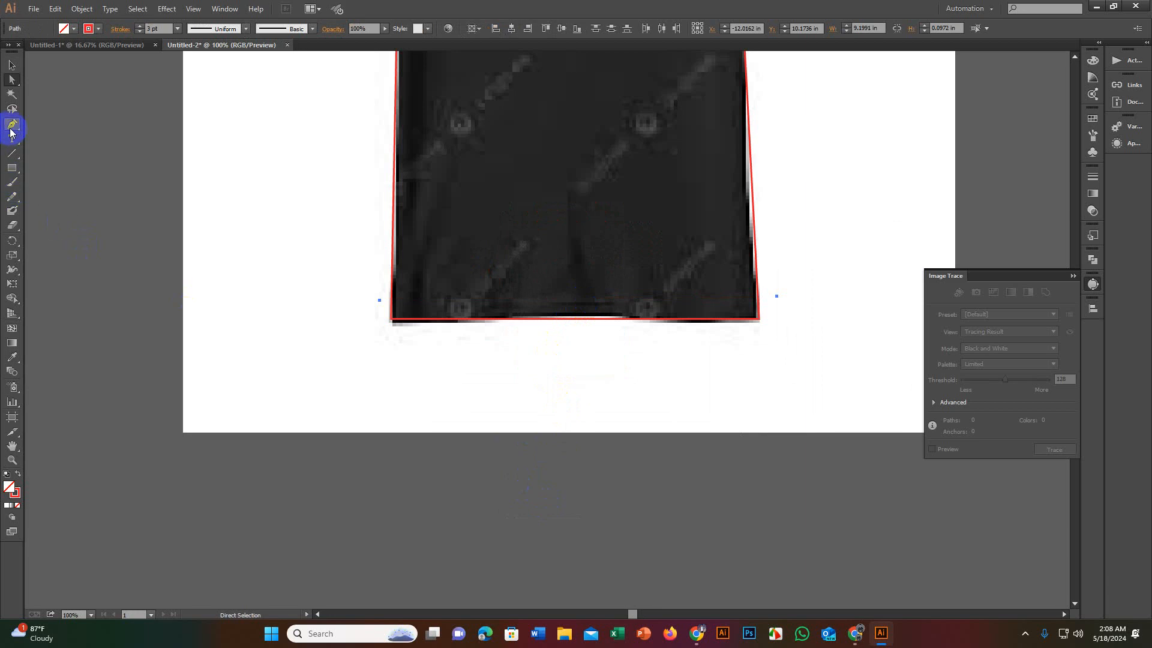
ctrl+click(380, 299)
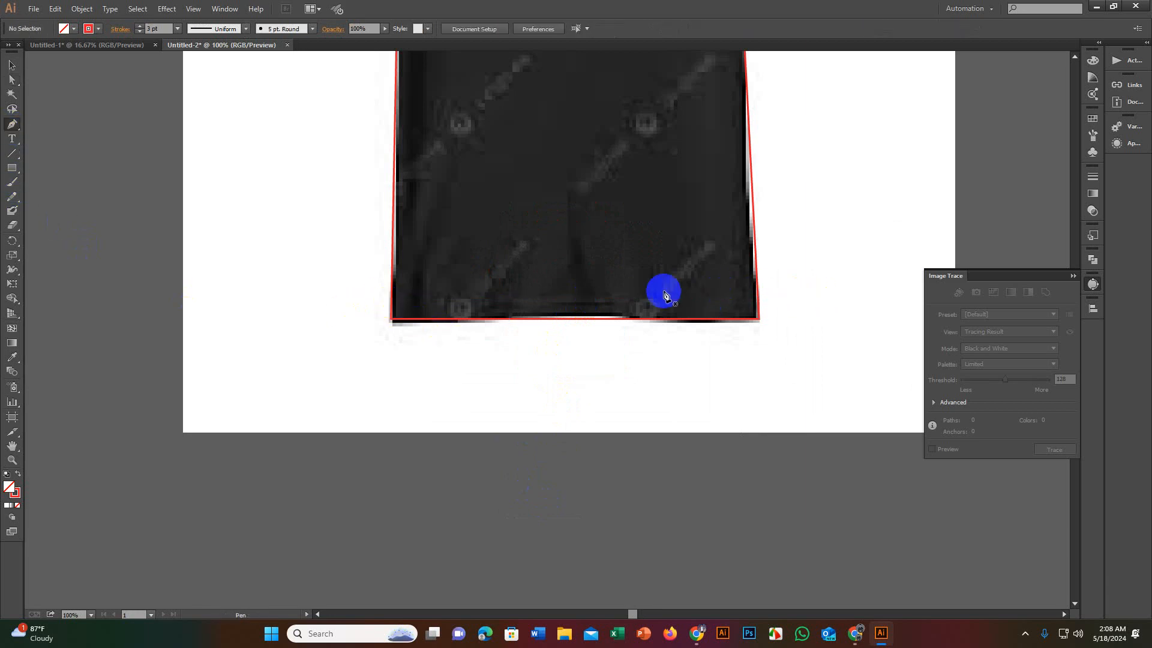
click(373, 296)
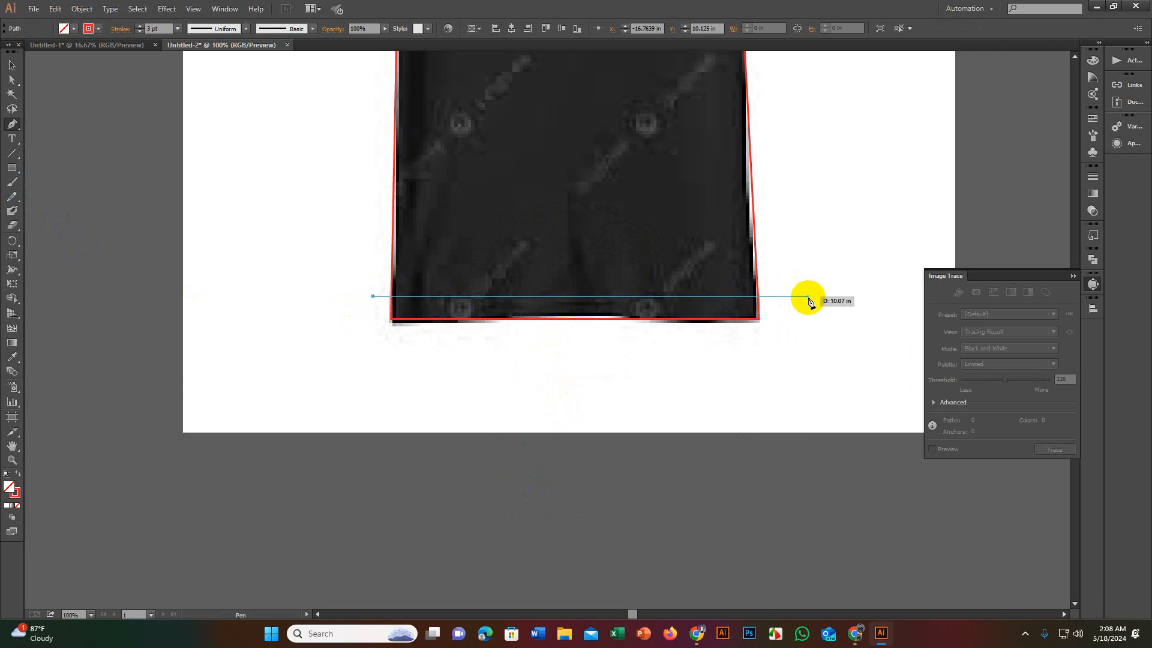
click(809, 297)
click(12, 65)
click(435, 188)
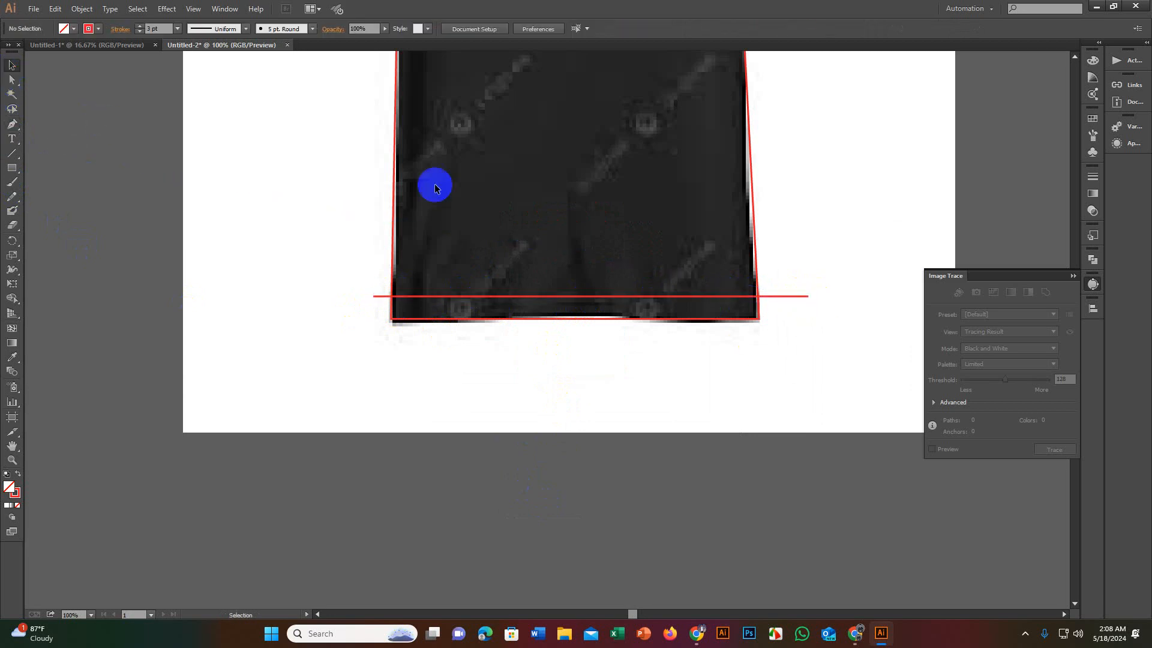
Step: Select all the T-shirt paths and activate the Shape Builder tool
scroll(573, 329, down, 3)
scroll(496, 334, up, 2)
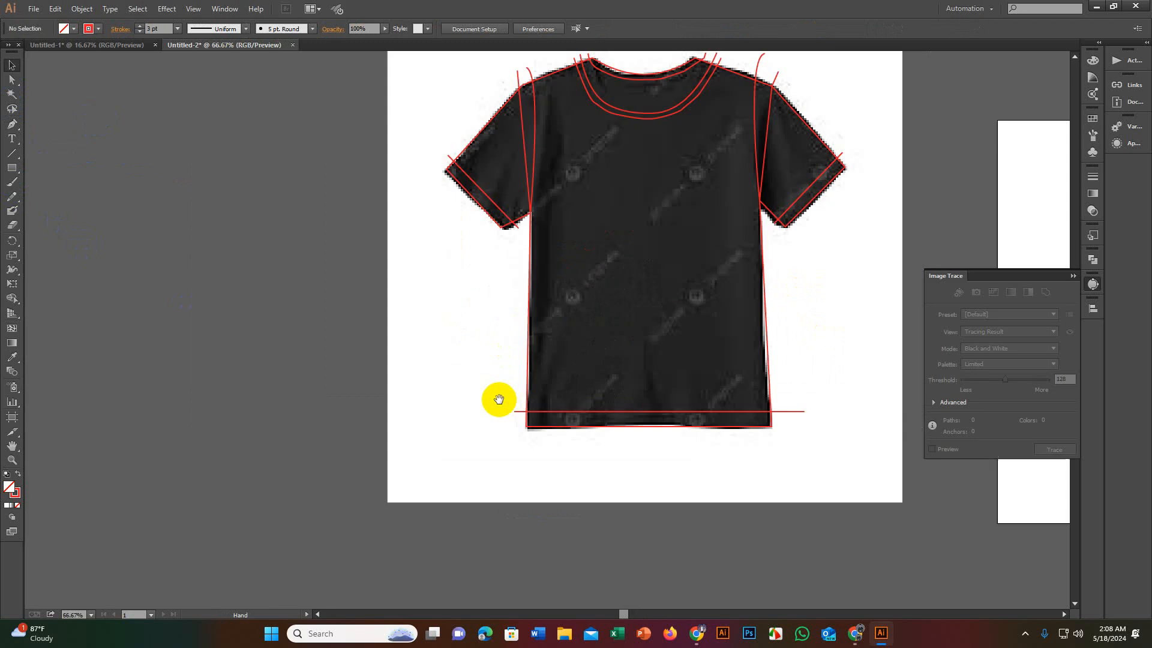
drag(445, 499, 885, 90)
scroll(682, 245, up, 2)
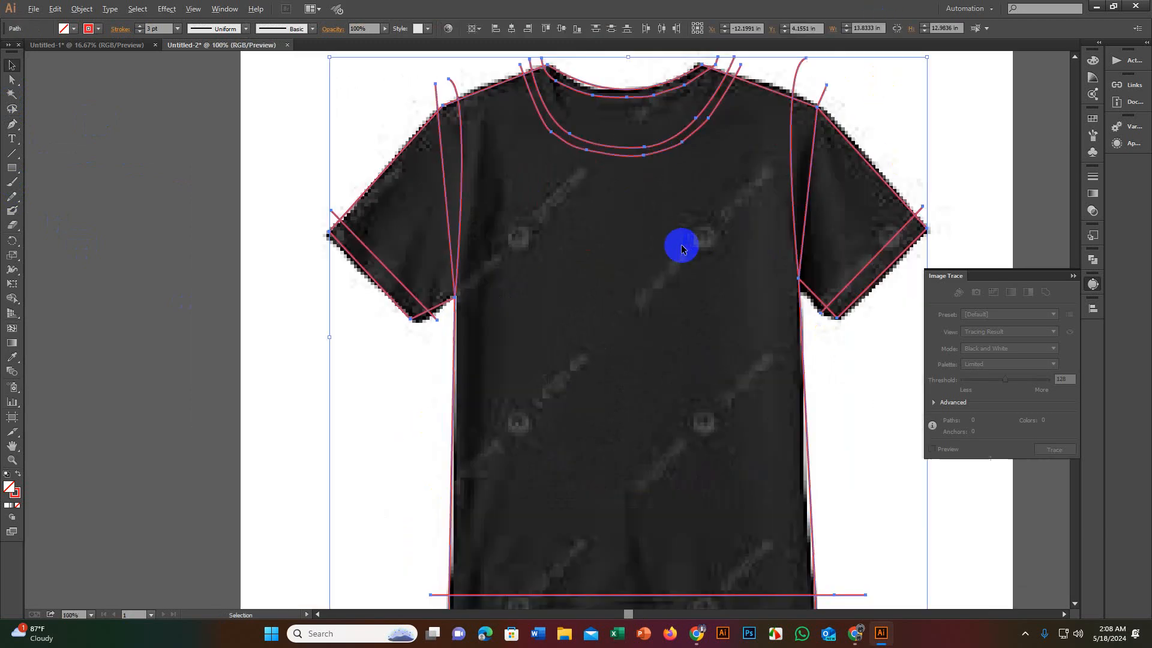
scroll(681, 245, down, 5)
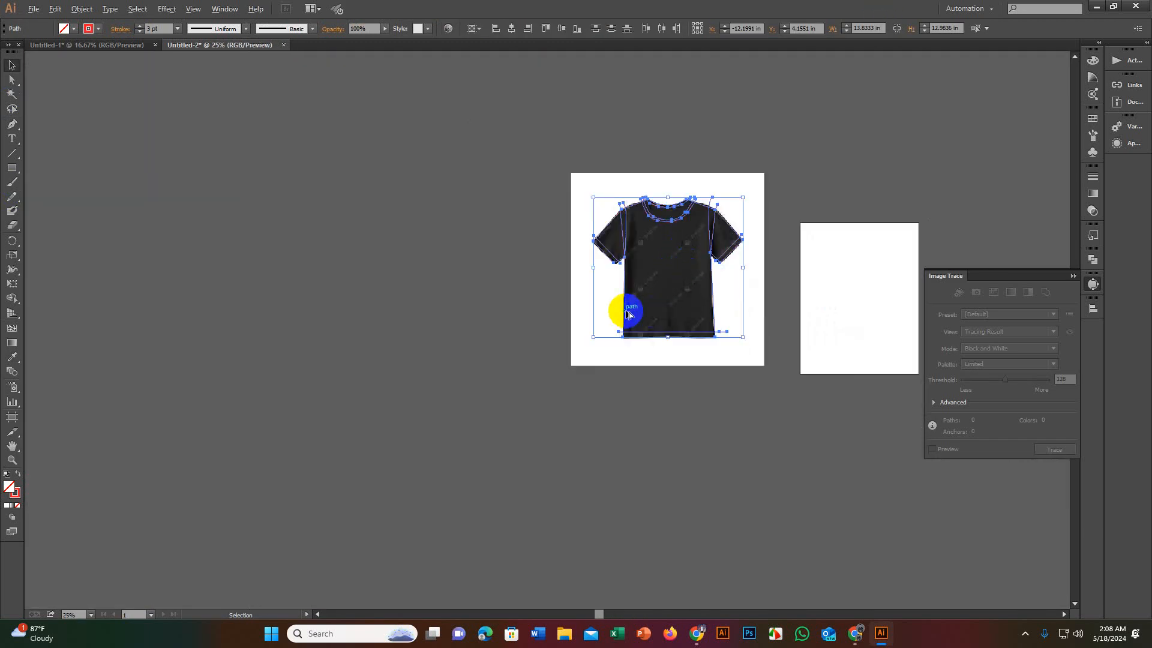
scroll(709, 245, up, 4)
drag(709, 245, 673, 296)
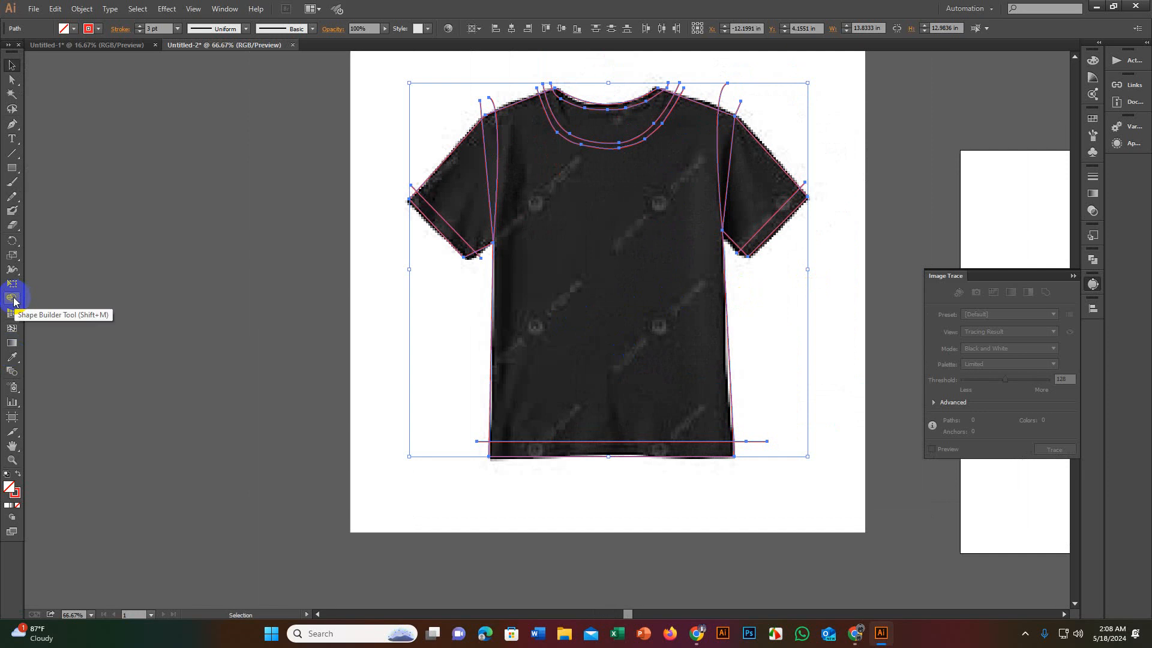
click(12, 298)
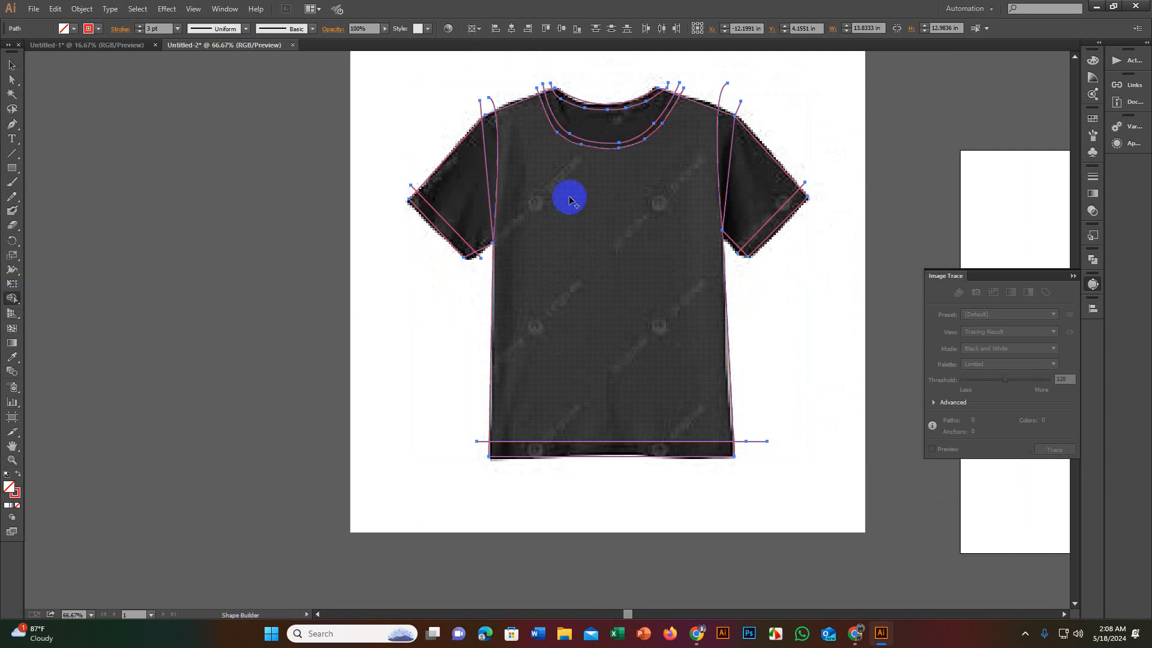
Step: Build the band below the back neckline and the front collar band as separate shapes with the Shape Builder tool
scroll(586, 311, up, 5)
drag(270, 70, 819, 563)
drag(628, 241, 682, 504)
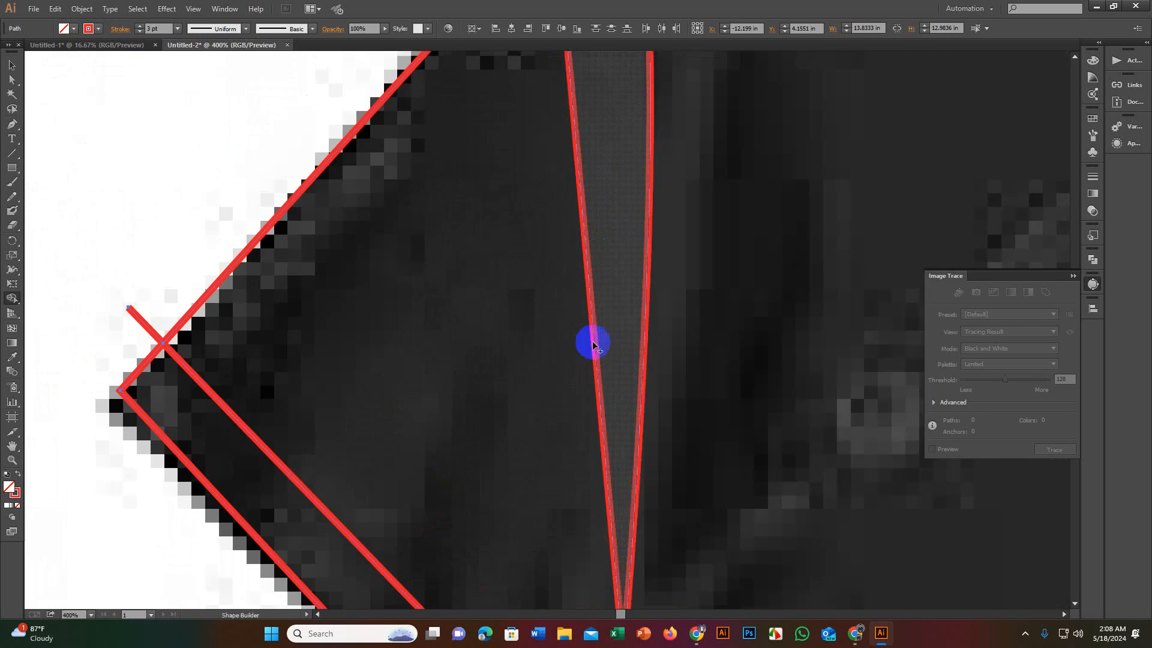
scroll(283, 484, down, 3)
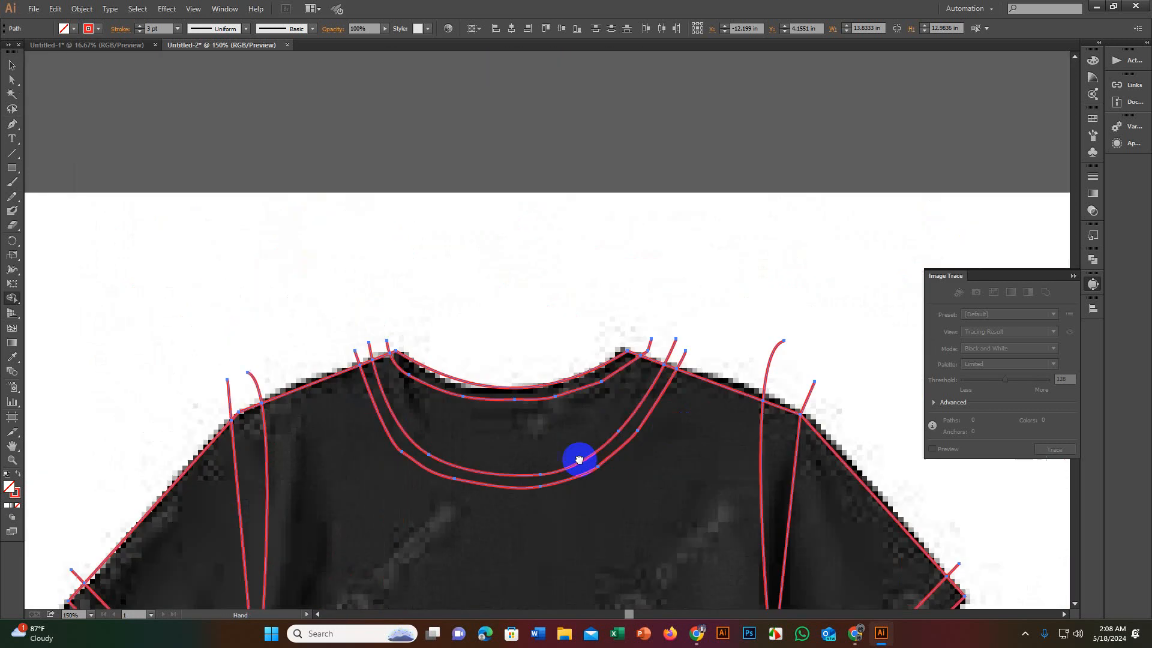
scroll(579, 460, up, 3)
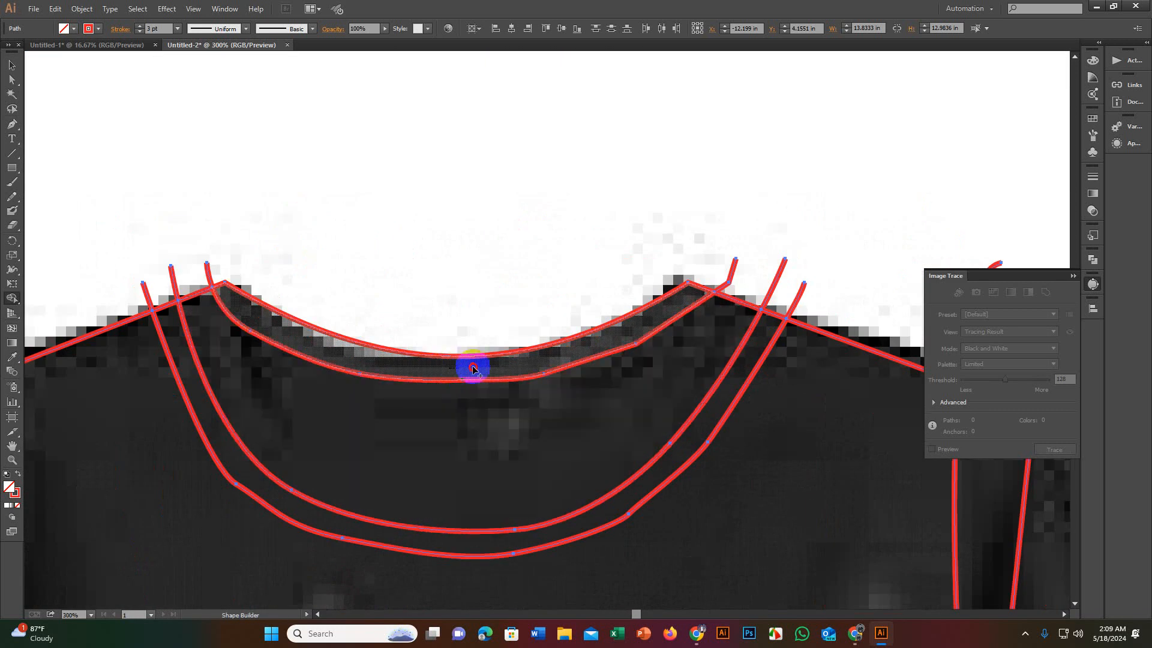
click(473, 368)
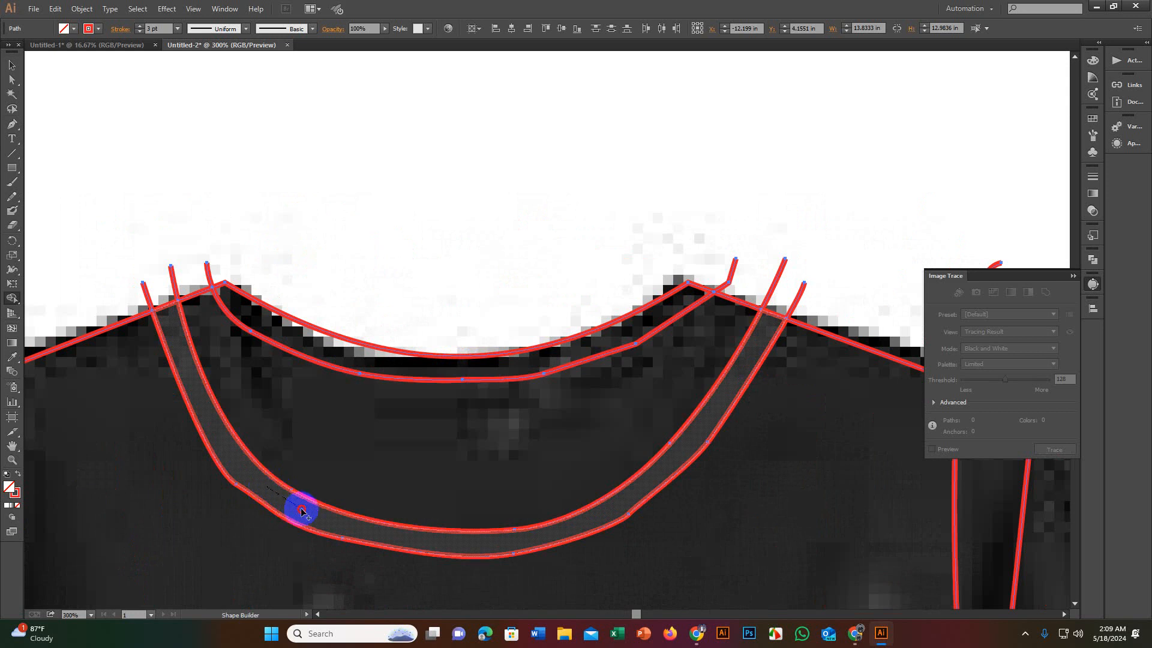
drag(301, 511, 306, 514)
drag(666, 514, 482, 376)
Step: Build the right sleeve's seam strip and its cuff band as separate shapes with the Shape Builder tool
drag(809, 345, 629, 255)
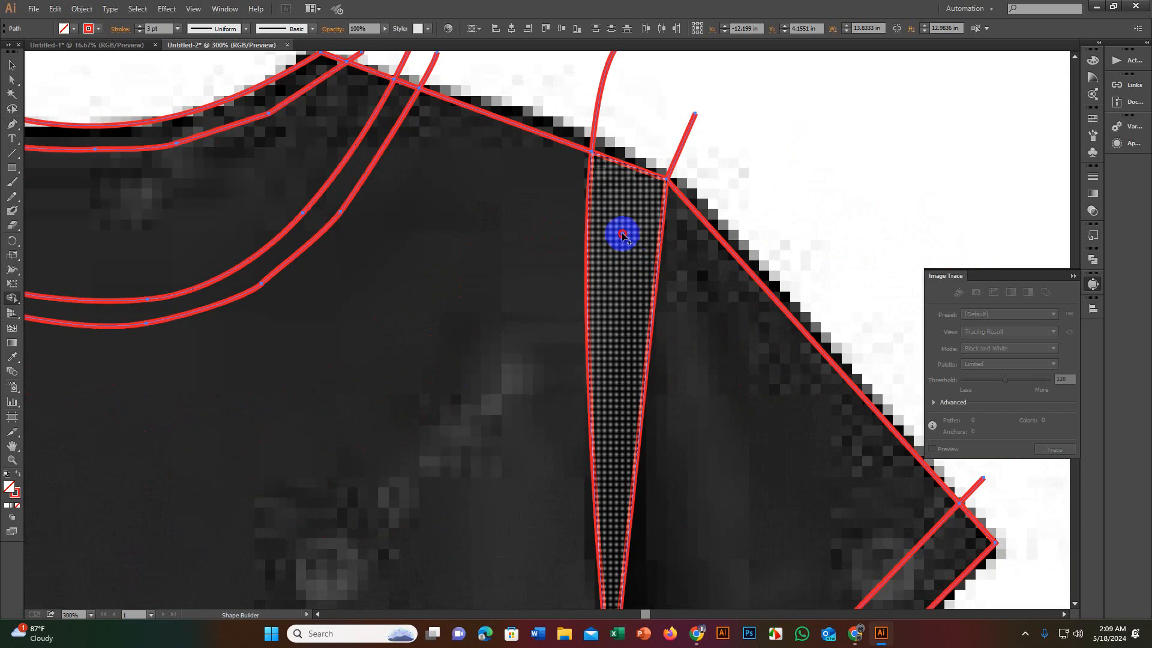
drag(670, 413, 672, 57)
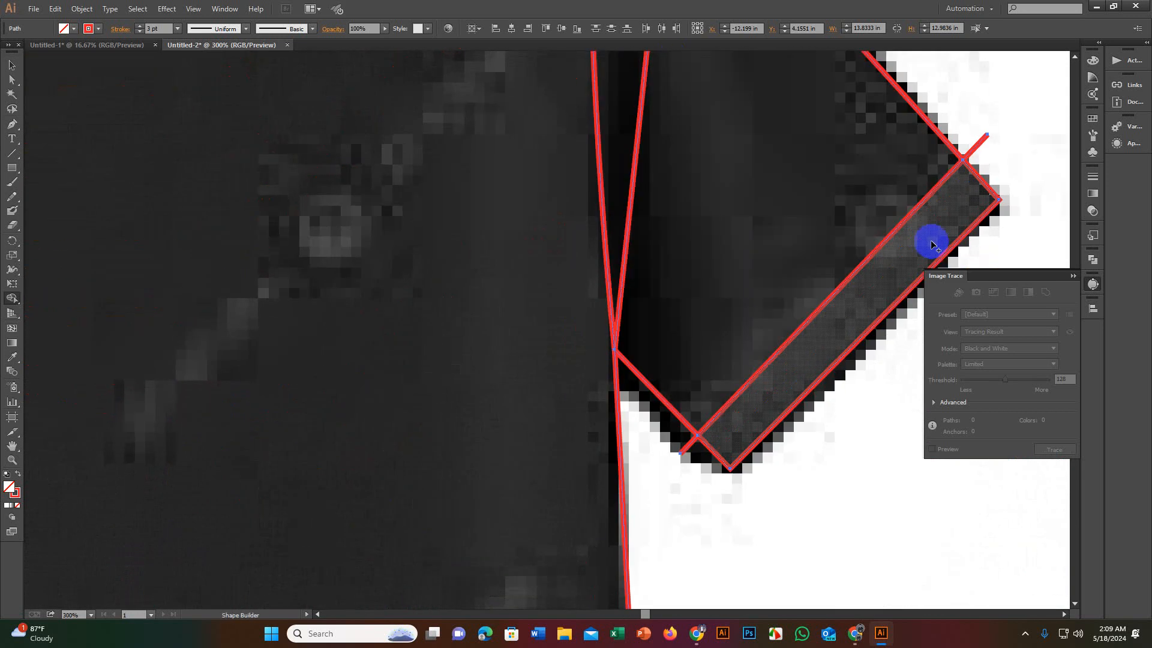
click(931, 243)
drag(720, 360, 835, 57)
drag(540, 420, 916, 19)
click(674, 270)
Step: Remove the hem line ends that overhang both sides of the shirt with the Shape Builder tool
scroll(686, 304, down, 5)
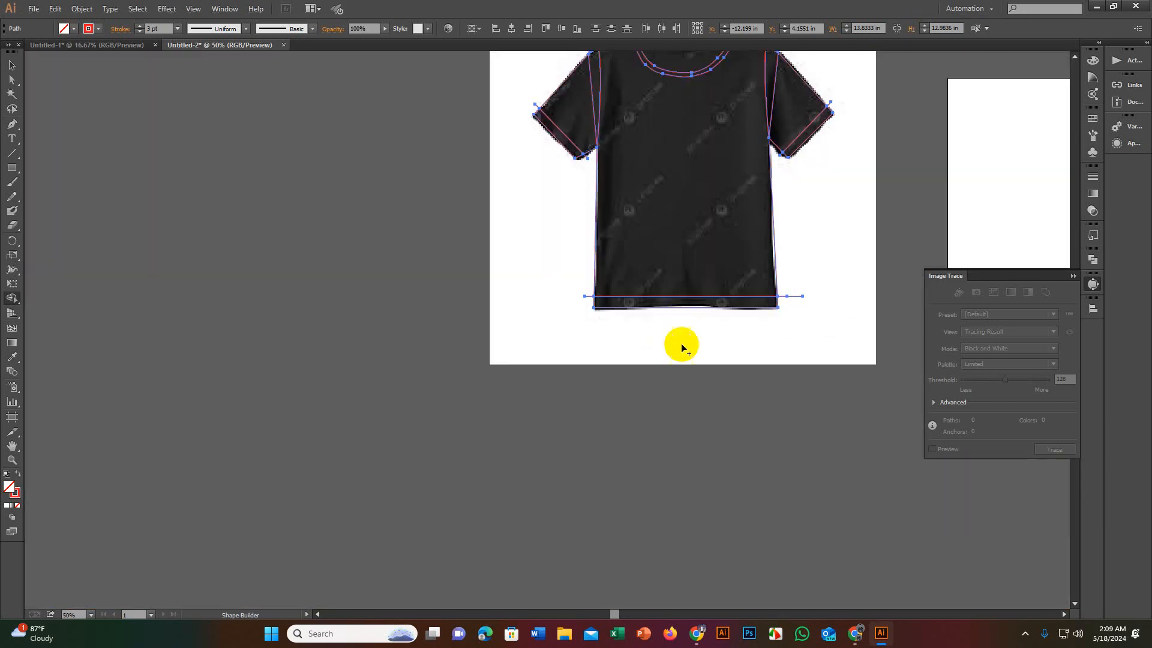
scroll(600, 420, up, 4)
scroll(594, 438, up, 5)
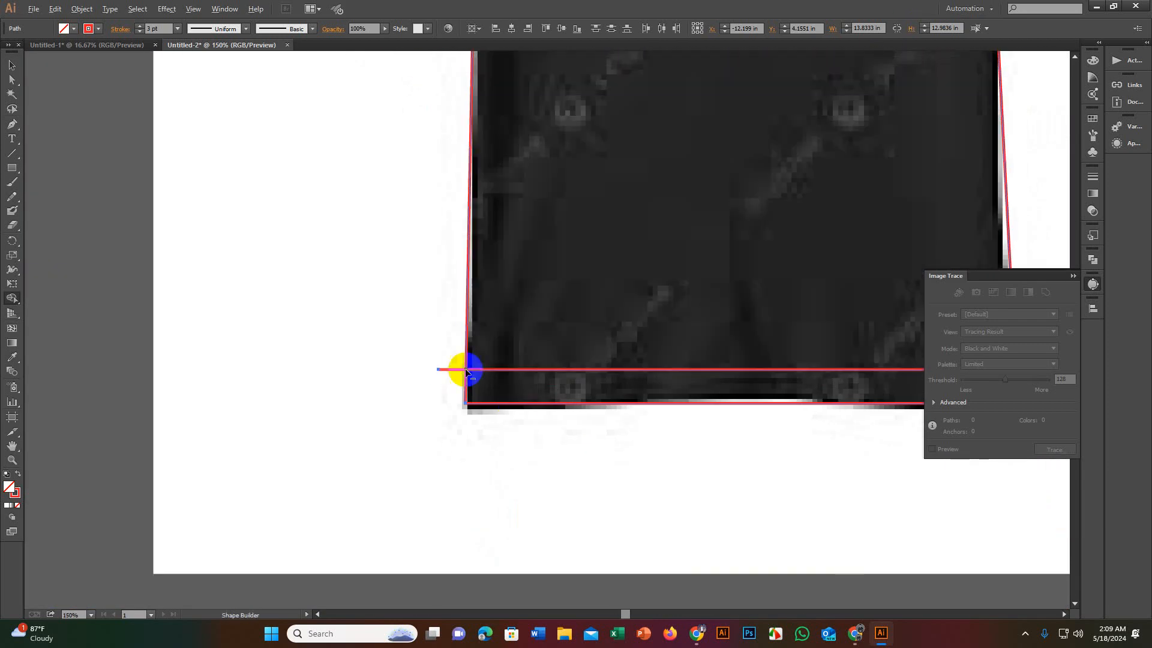
scroll(648, 336, down, 4)
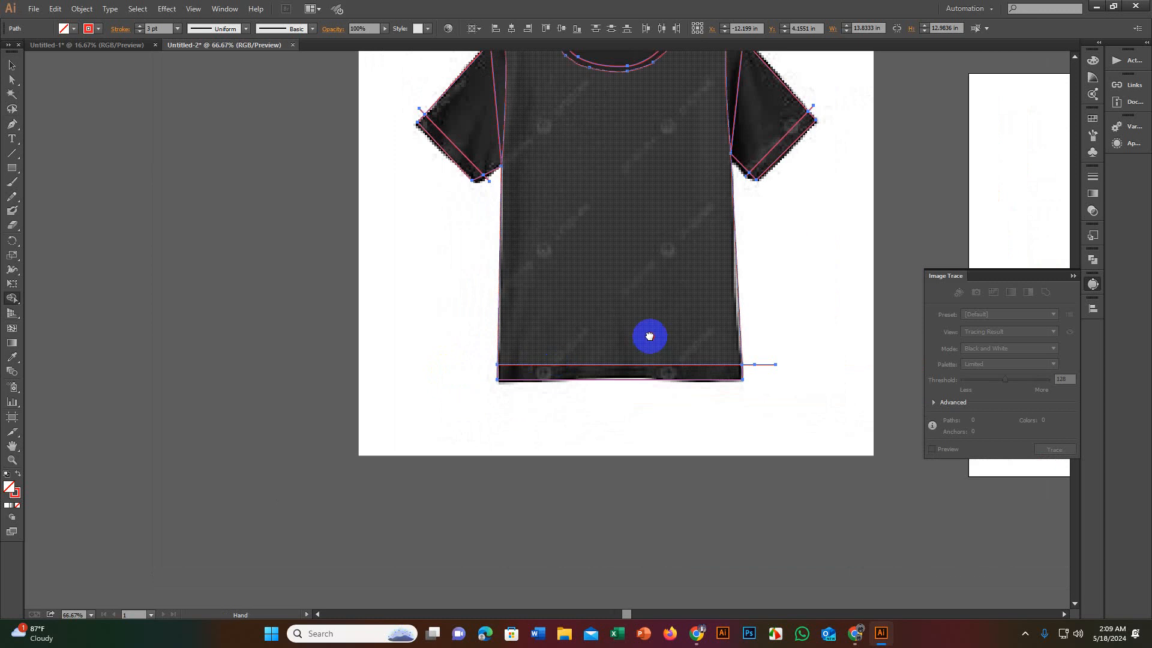
scroll(576, 396, up, 4)
key(space)
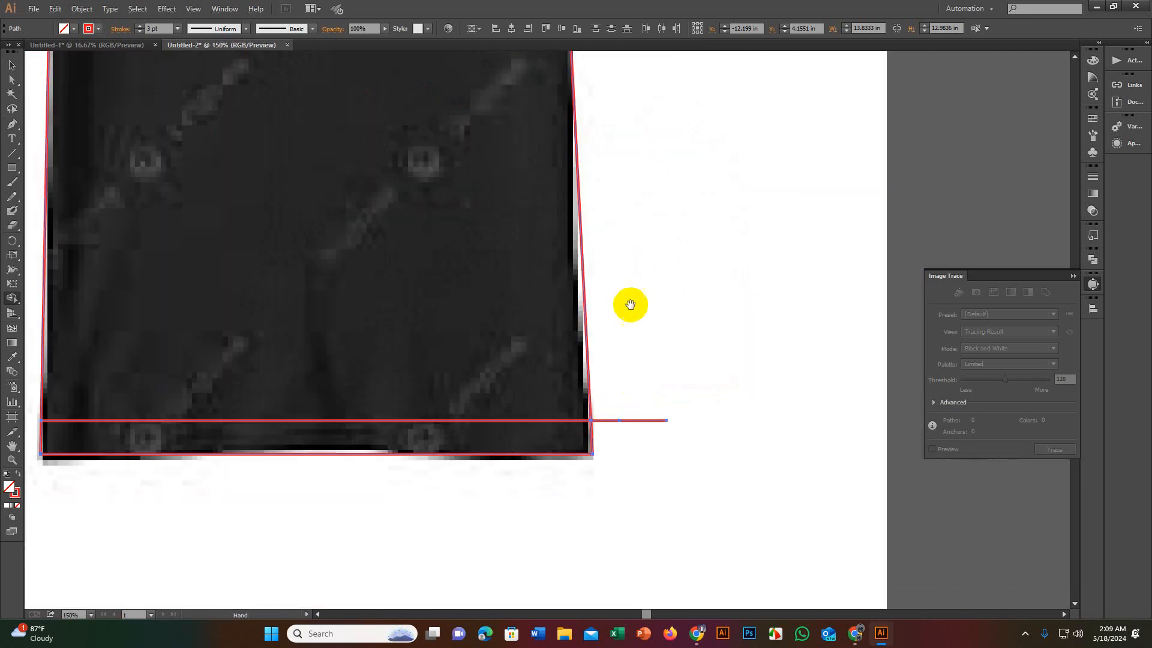
alt+click(620, 420)
Step: Remove both cuff line ends that stick out beyond the right sleeve with the Shape Builder tool
key(space)
scroll(614, 354, up, 8)
scroll(614, 354, down, 4)
scroll(640, 496, up, 6)
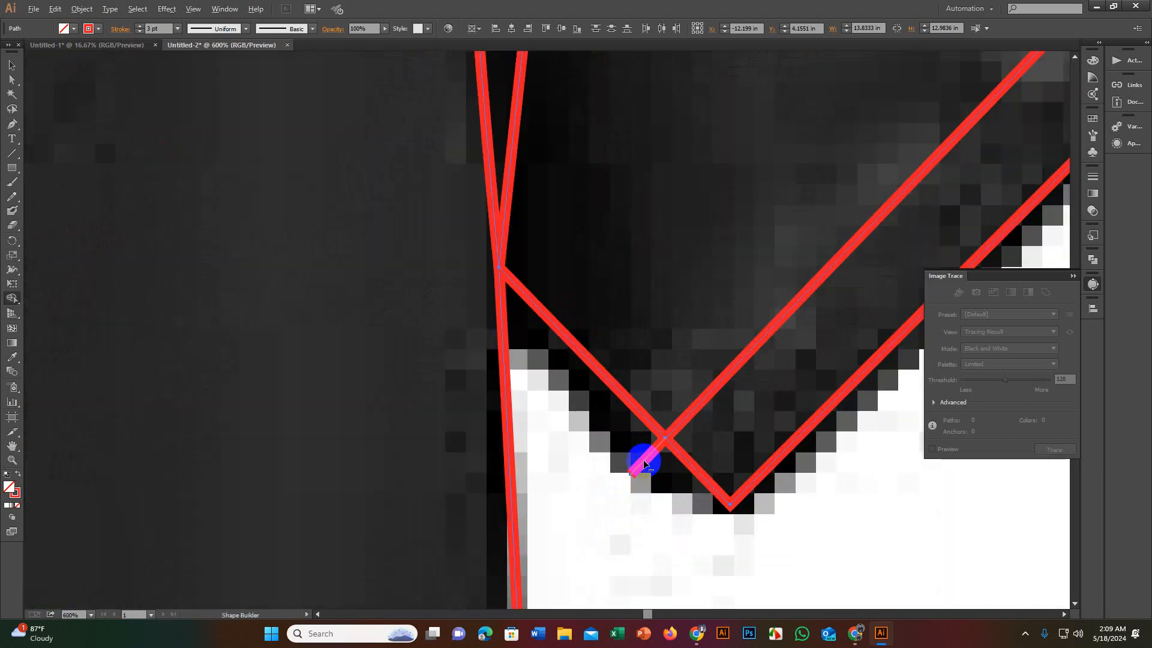
alt+click(643, 462)
key(space)
drag(681, 355, 645, 510)
drag(735, 362, 177, 593)
drag(565, 456, 566, 462)
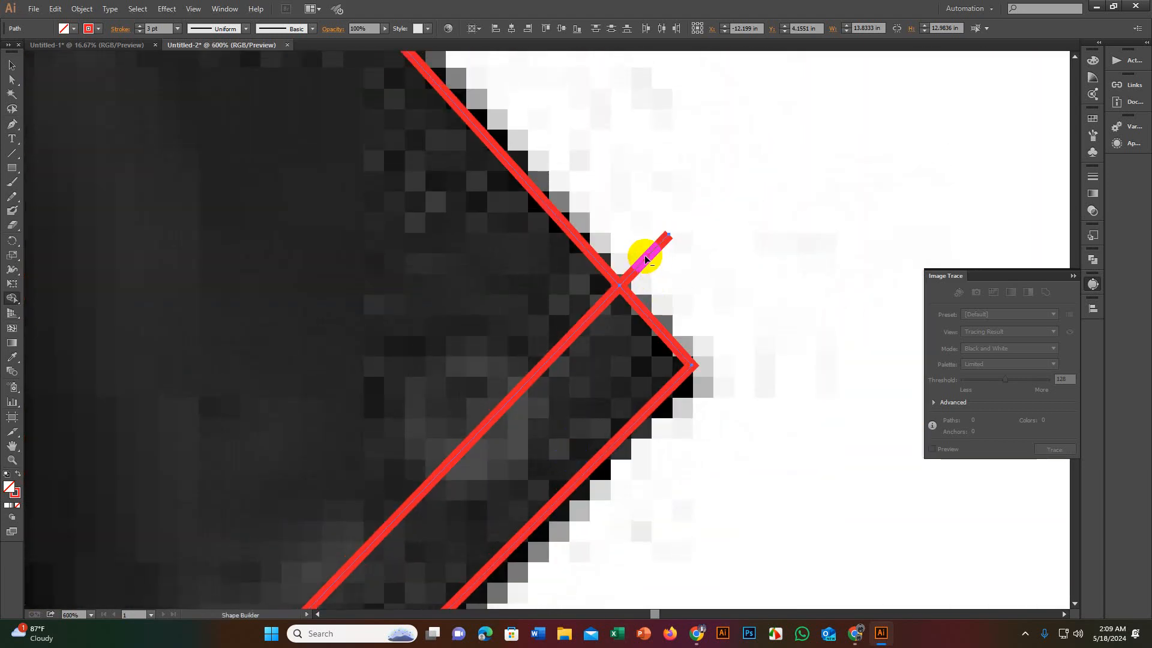
scroll(644, 262, down, 2)
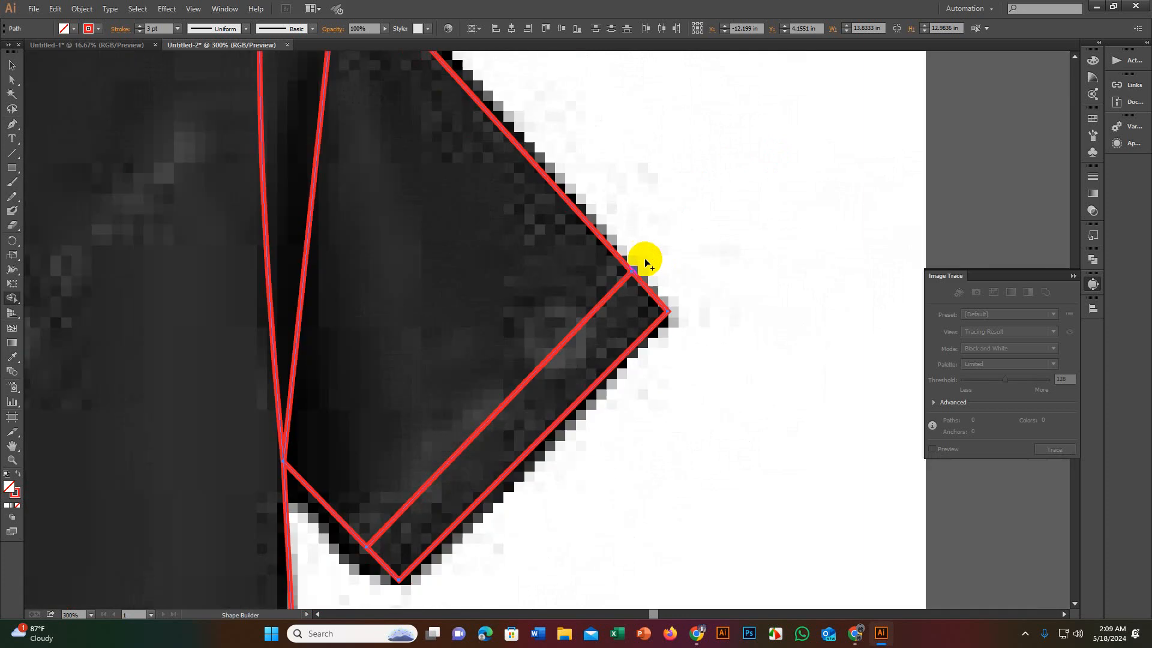
Step: Remove the ends of the two right sleeve seam lines that extend above the shoulder
key(space)
drag(643, 300, 668, 358)
drag(483, 105, 678, 459)
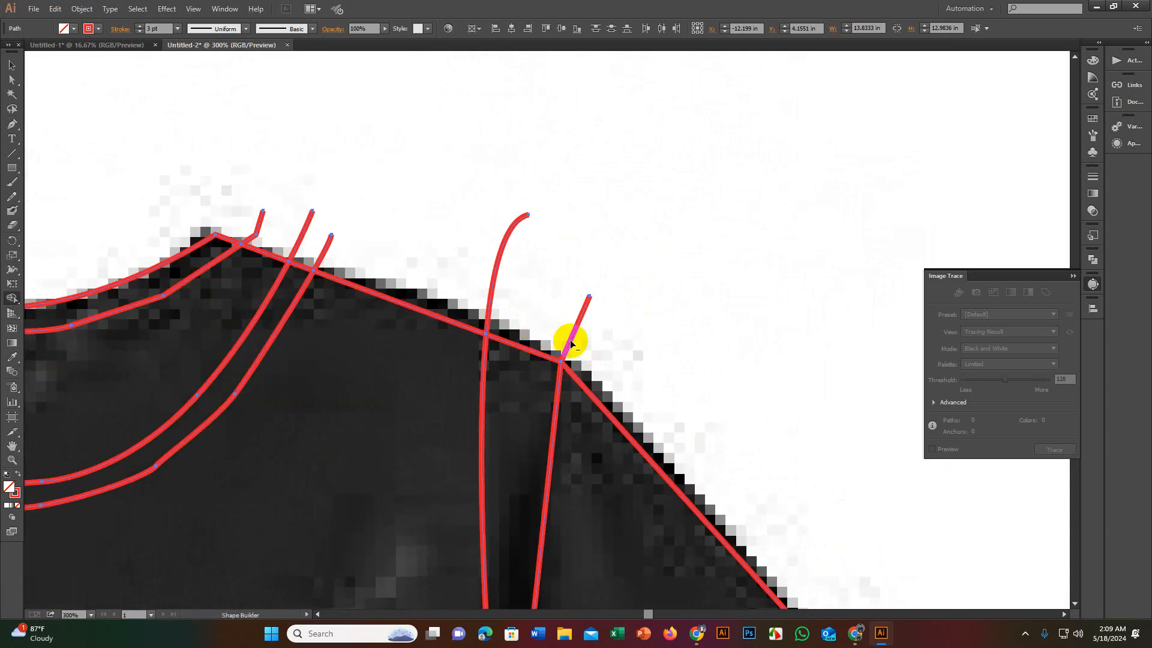
alt+click(571, 343)
alt+click(489, 311)
Step: Remove the neckline and collar line ends that extend above both shoulders with the Shape Builder tool
key(space)
drag(527, 303, 951, 380)
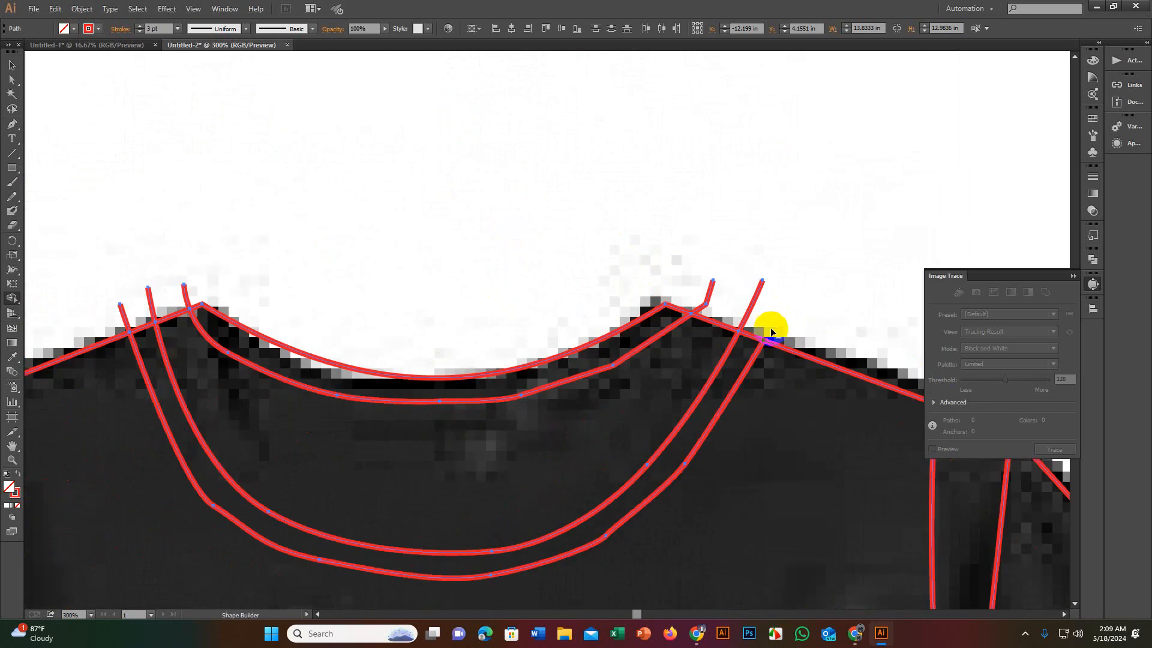
alt+click(706, 303)
key(space)
drag(511, 318, 862, 273)
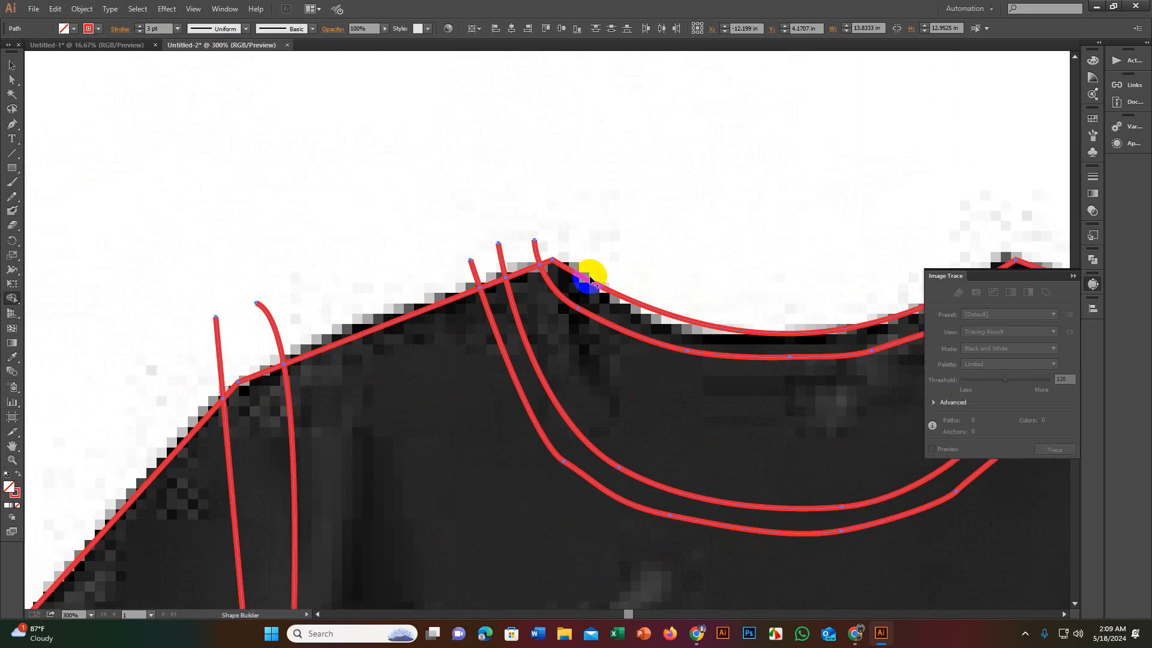
alt+click(500, 265)
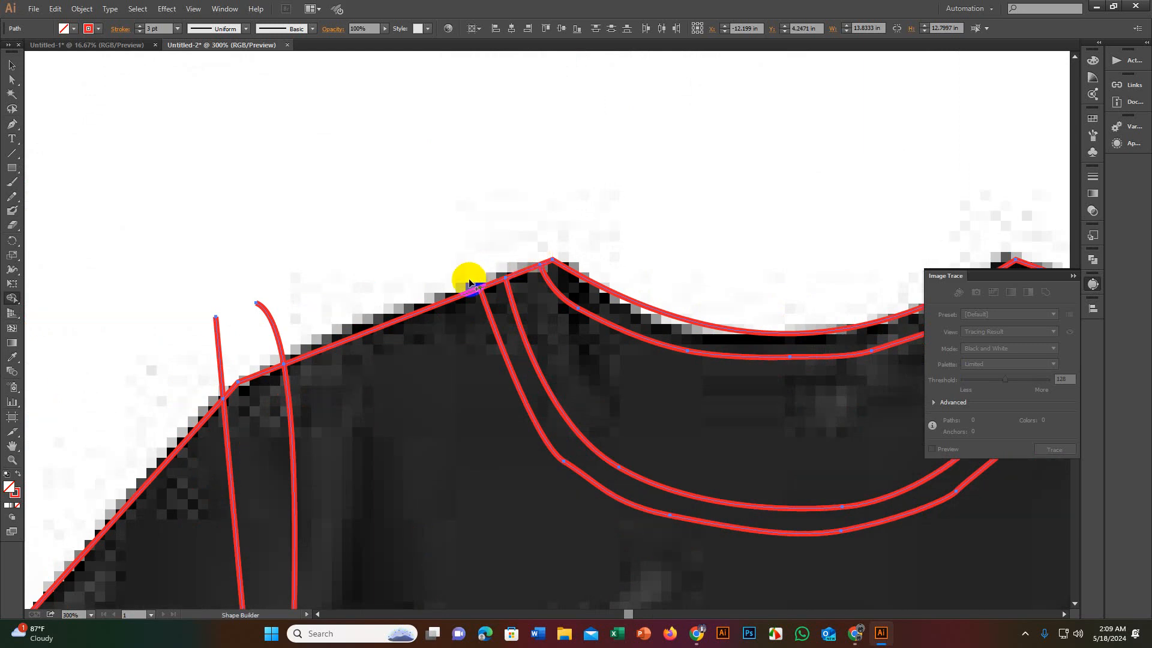
Step: Remove the ends of the two left sleeve seam lines that extend above the shoulder
key(space)
drag(469, 279, 761, 158)
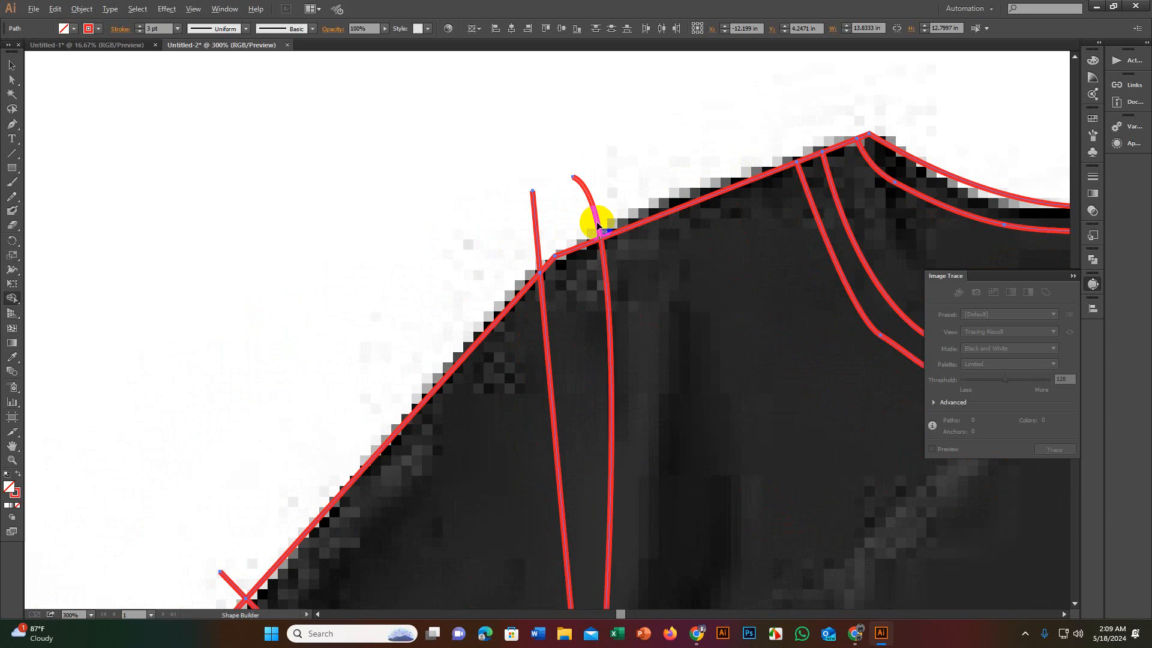
alt+click(598, 225)
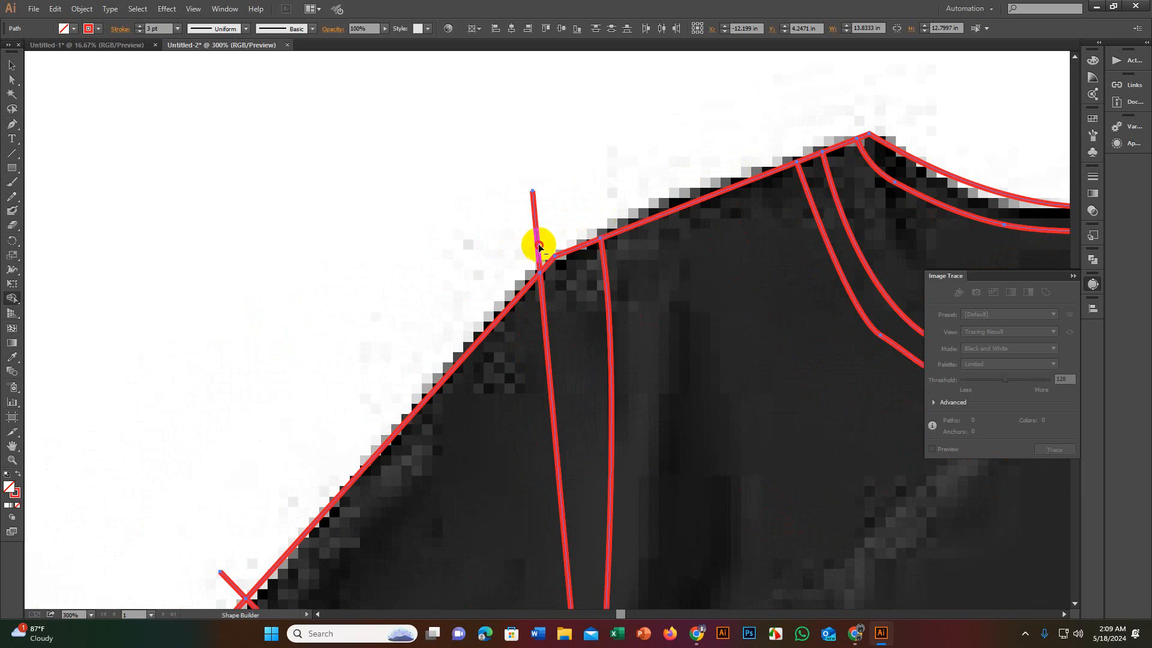
alt+click(539, 246)
Step: Remove both cuff line ends that stick out beyond the left sleeve
scroll(493, 270, down, 3)
scroll(494, 270, left, 5)
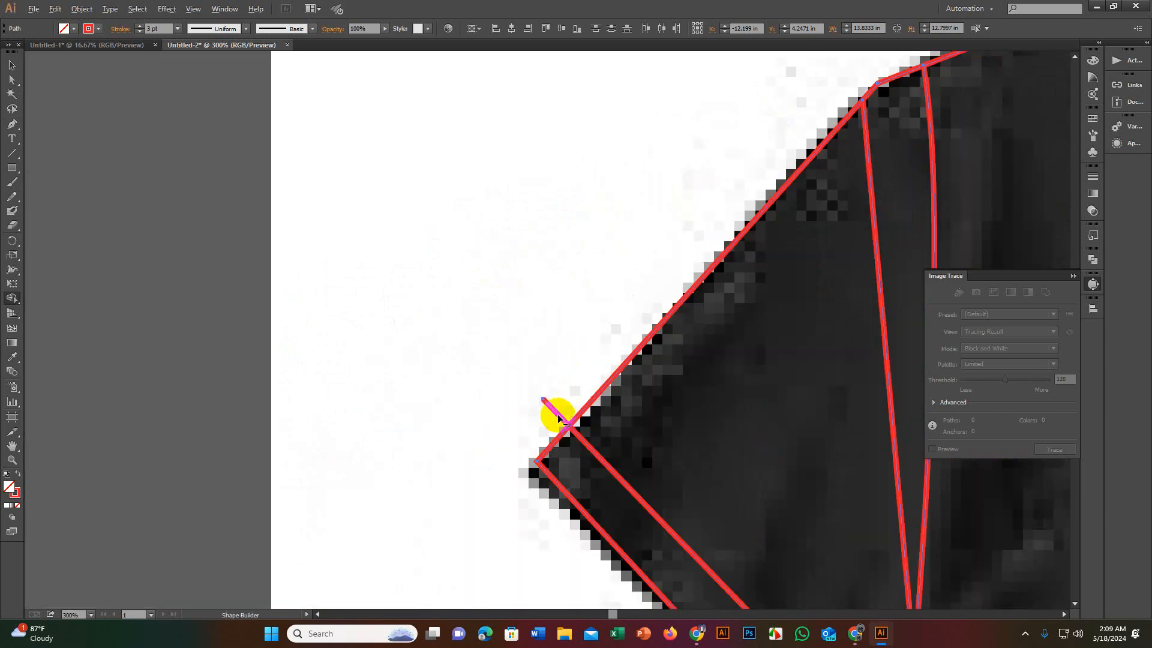
scroll(558, 414, down, 4)
key(space)
drag(629, 406, 545, 336)
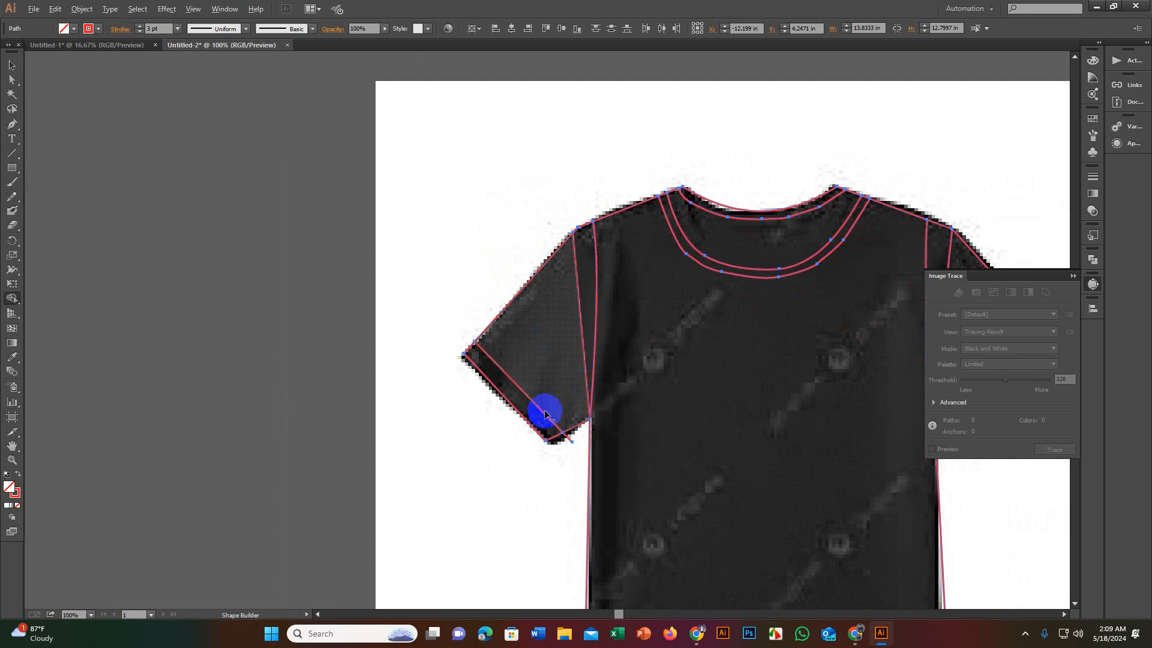
scroll(545, 411, up, 3)
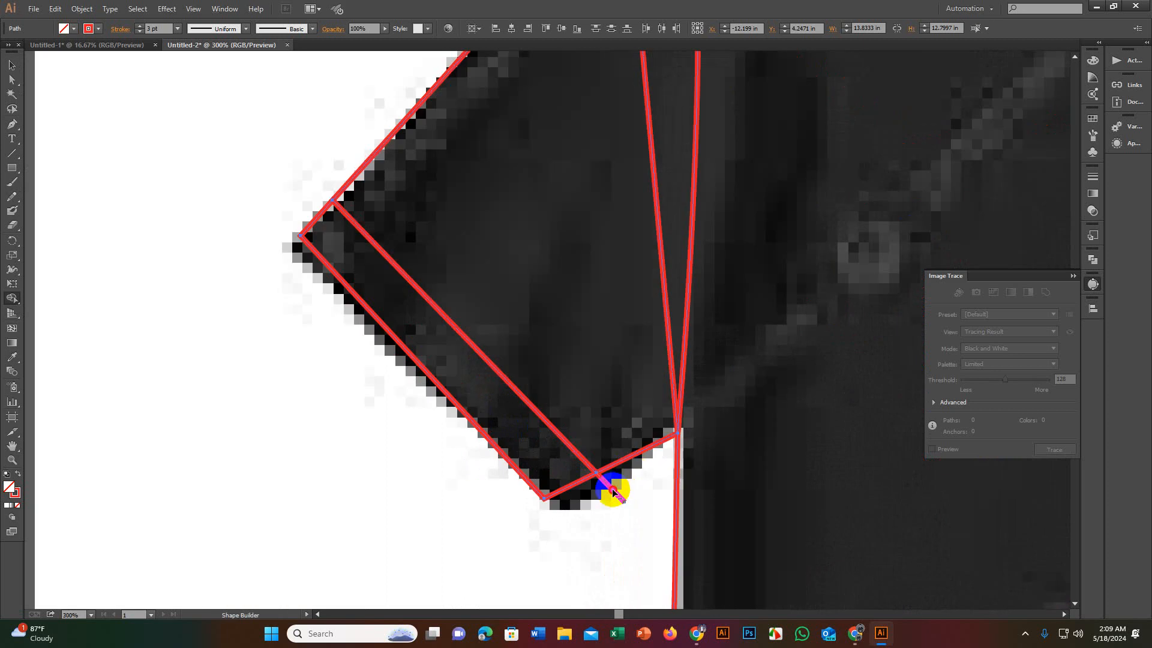
scroll(613, 490, down, 4)
Step: Try to remove the stray anchor point beside the hem's right end, and deselect the artwork
key(space)
drag(812, 360, 461, 114)
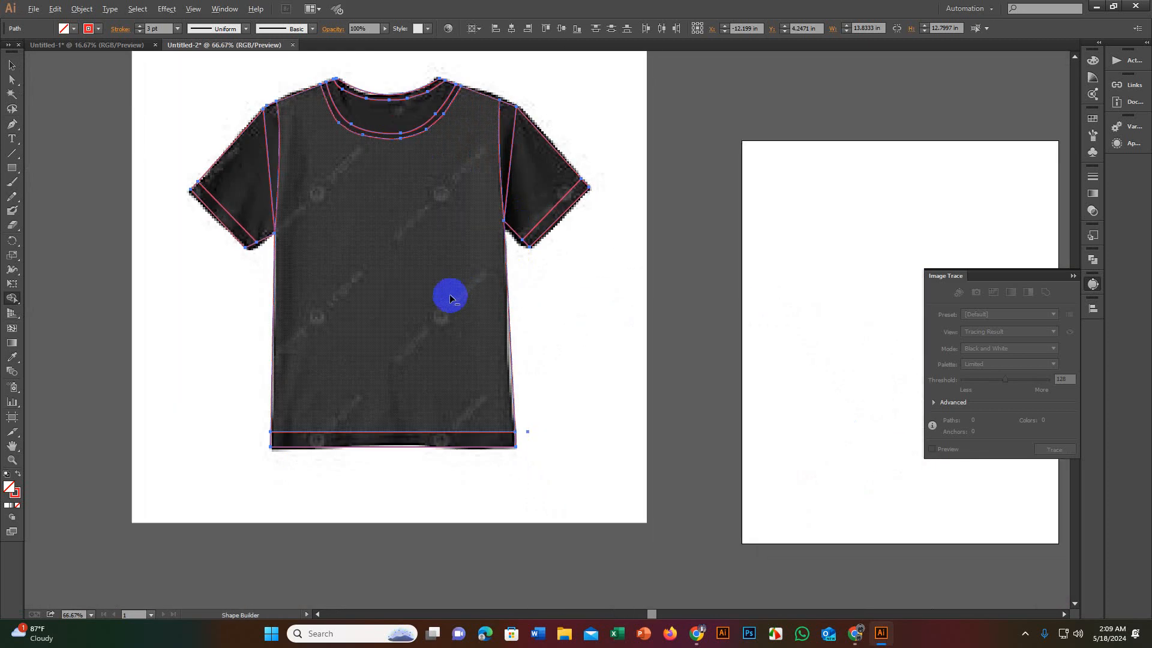
key(alt+space)
drag(453, 298, 674, 277)
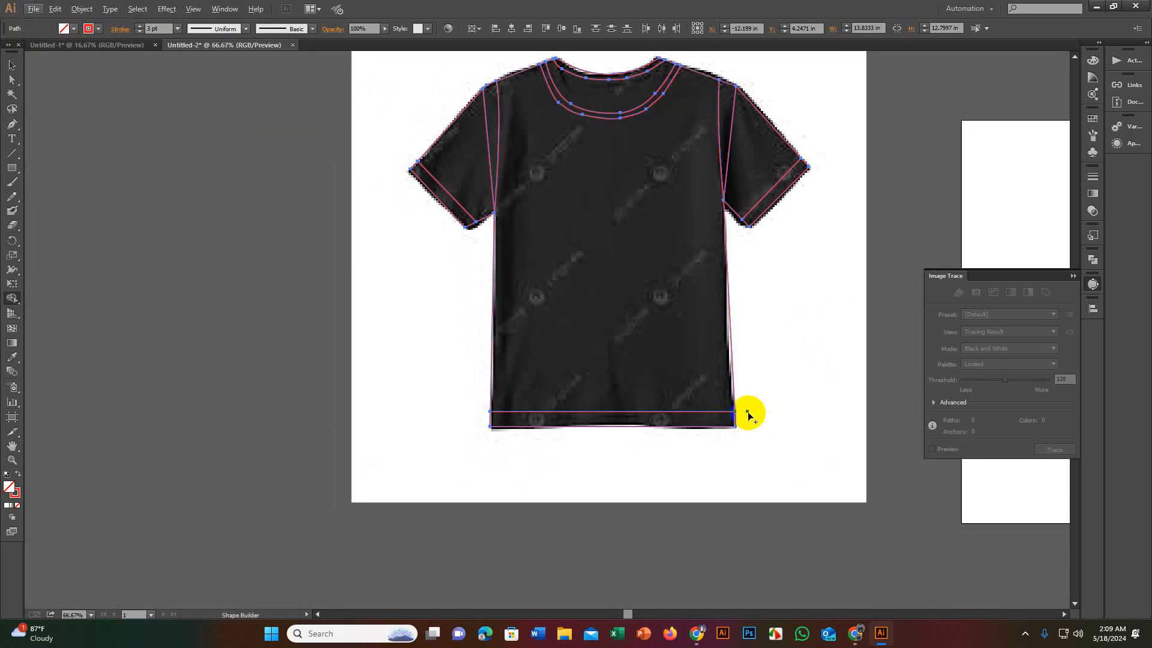
click(748, 411)
key(v)
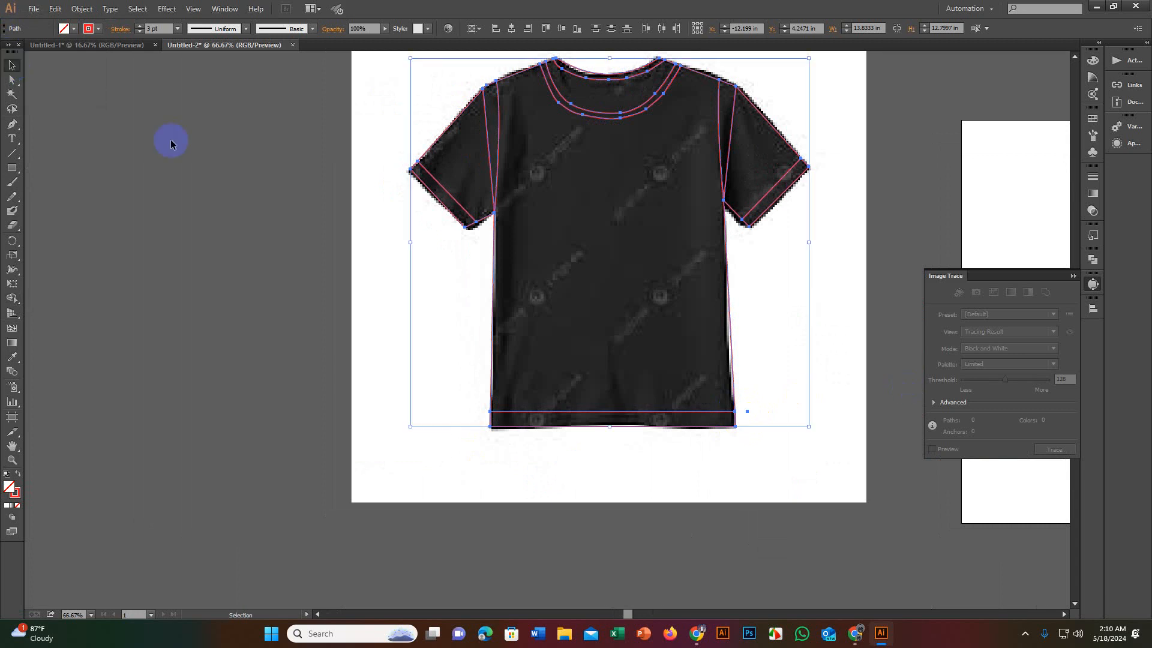
click(285, 199)
Step: Unlock all locked objects so the T-shirt photo becomes editable, and clear the selection
key(space)
drag(313, 152, 298, 298)
scroll(234, 228, down, 3)
key(space)
drag(271, 193, 413, 232)
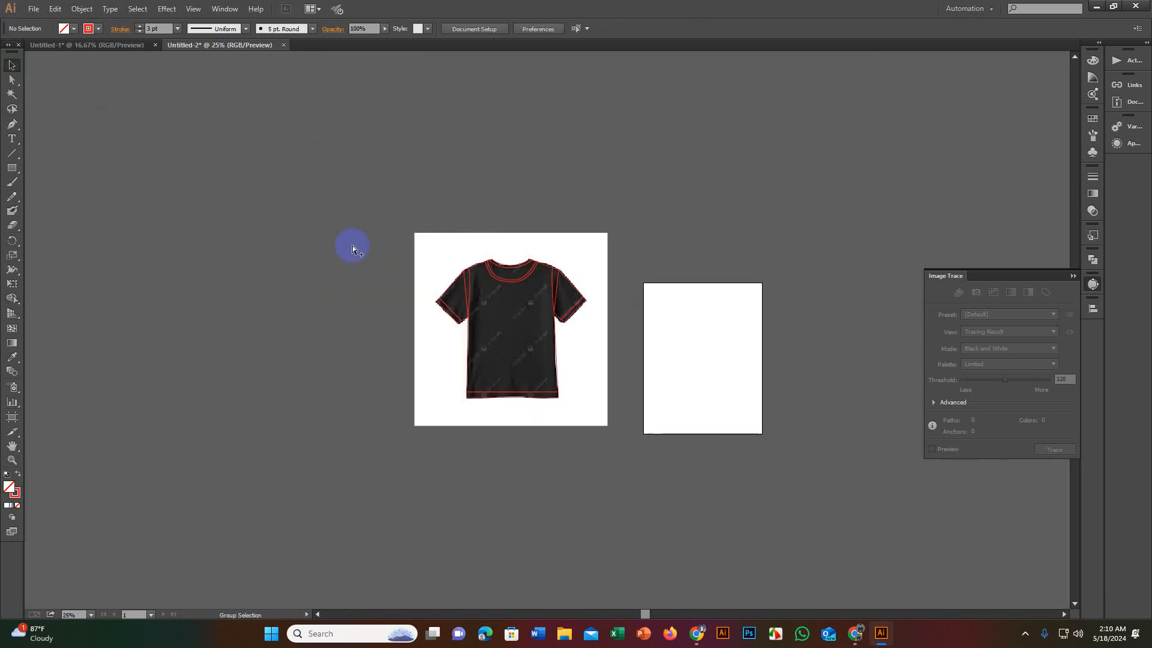
key(ctrl+alt+2)
click(636, 293)
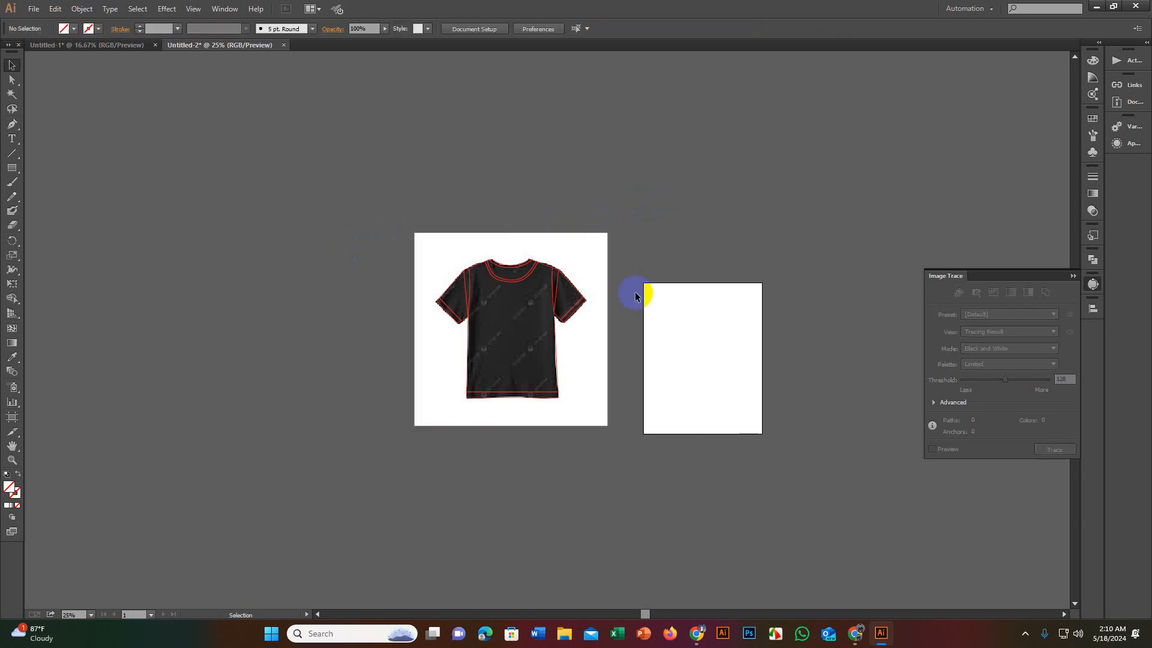
Step: Move the T-shirt photo out from under the traced outline to the empty area left of it
scroll(521, 389, up, 3)
key(space)
drag(432, 304, 535, 341)
scroll(518, 330, down, 1)
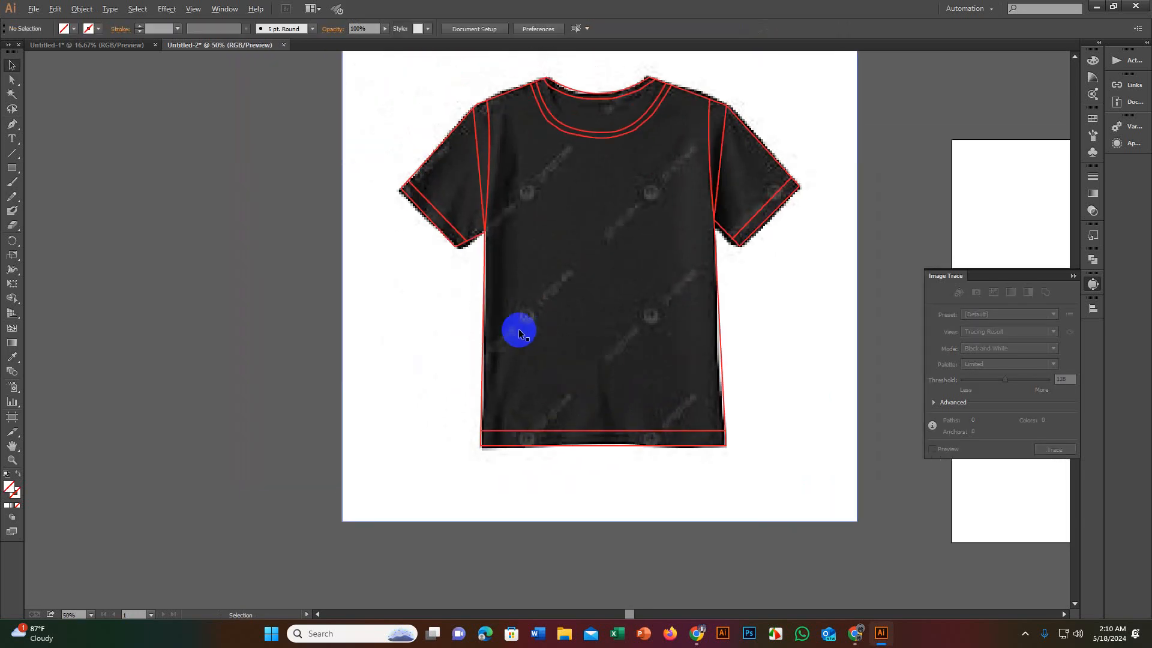
scroll(518, 330, down, 1)
drag(632, 349, 16, 322)
key(space)
drag(185, 297, 470, 314)
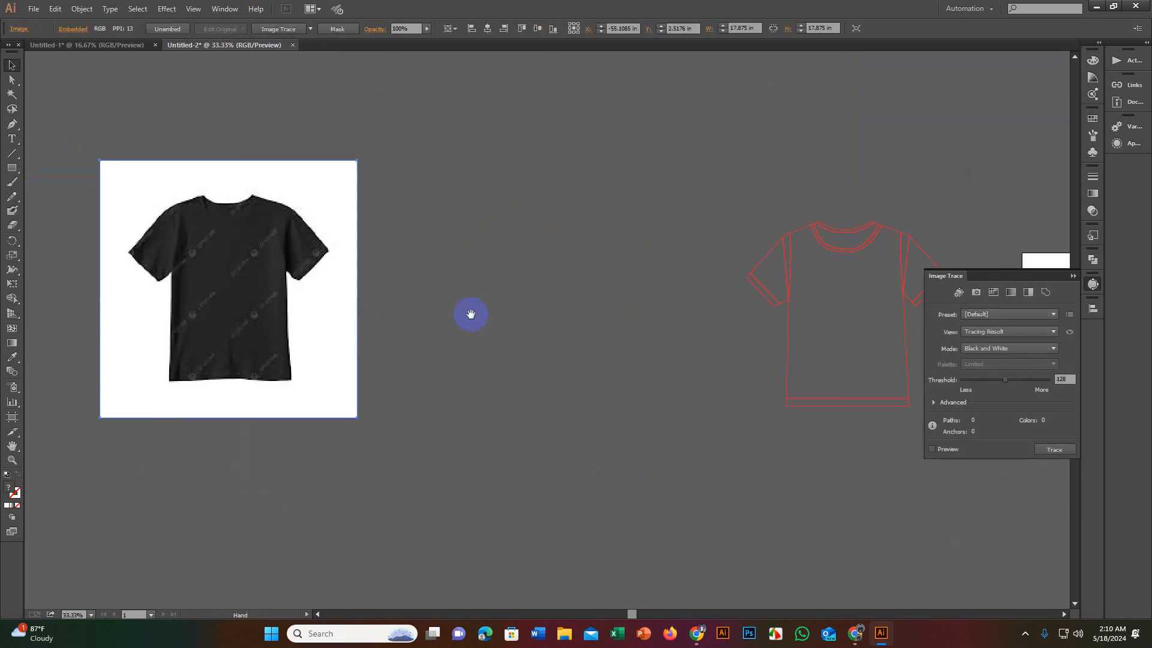
drag(275, 337, 347, 373)
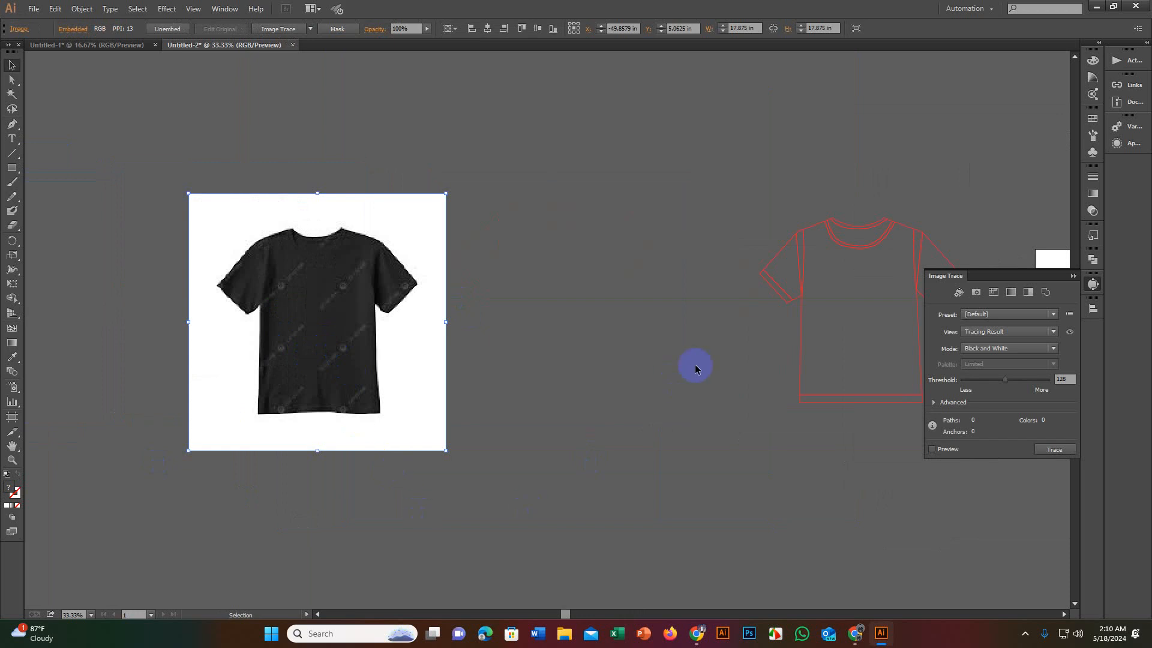
Step: Select all the traced shirt paths and give them a grey fill without a stroke by sampling with the Eyedropper
key(space)
drag(695, 369, 350, 398)
drag(371, 555, 652, 247)
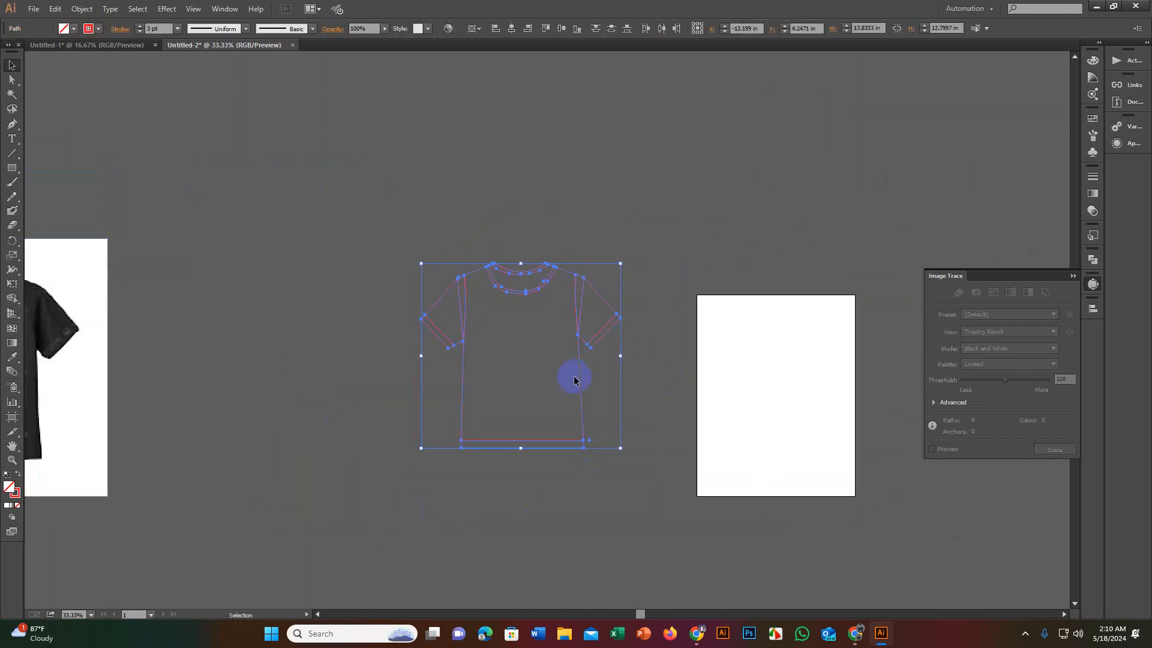
scroll(574, 379, up, 2)
scroll(570, 378, left, 2)
scroll(528, 181, up, 2)
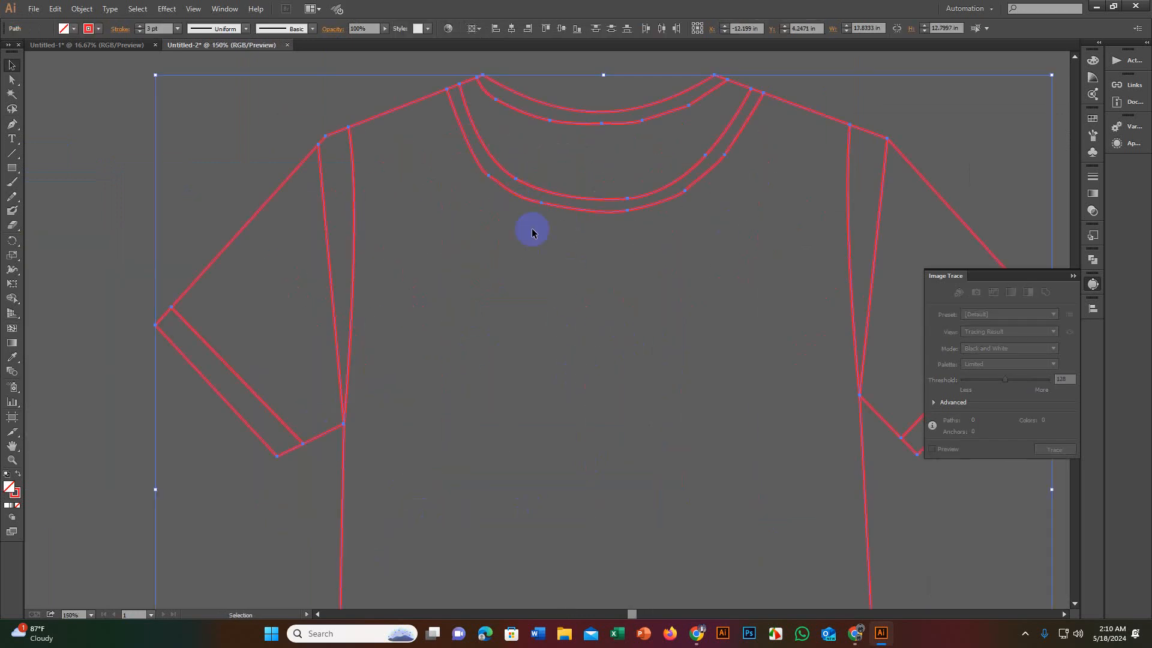
scroll(532, 232, down, 2)
scroll(596, 286, down, 1)
scroll(535, 414, up, 1)
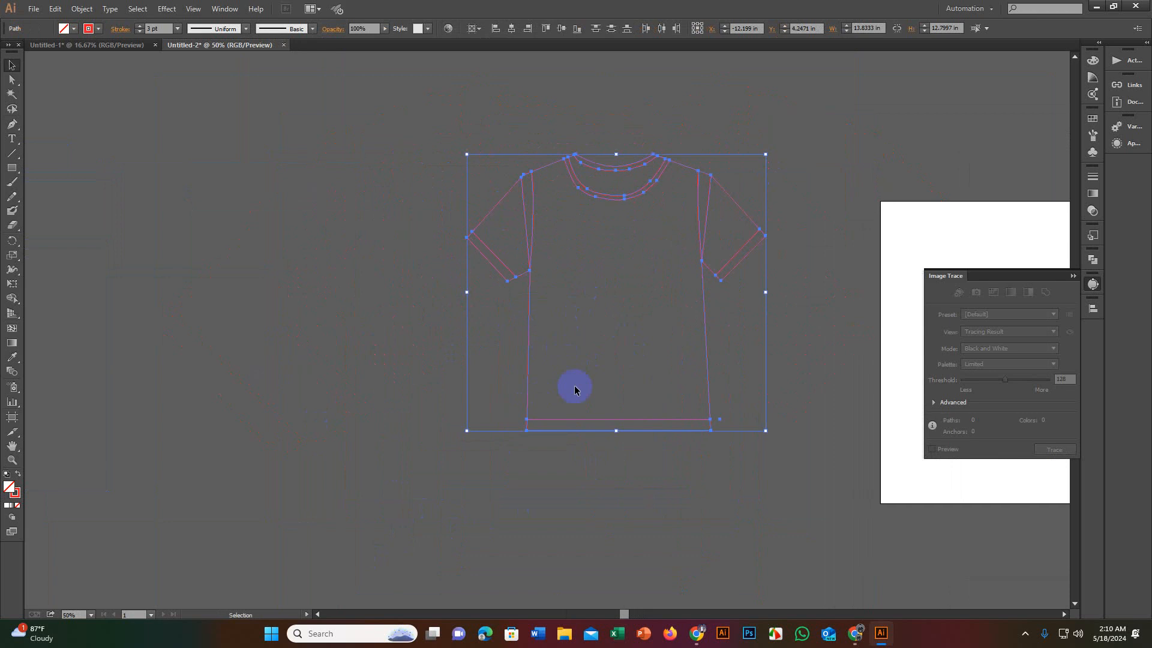
click(13, 358)
click(448, 233)
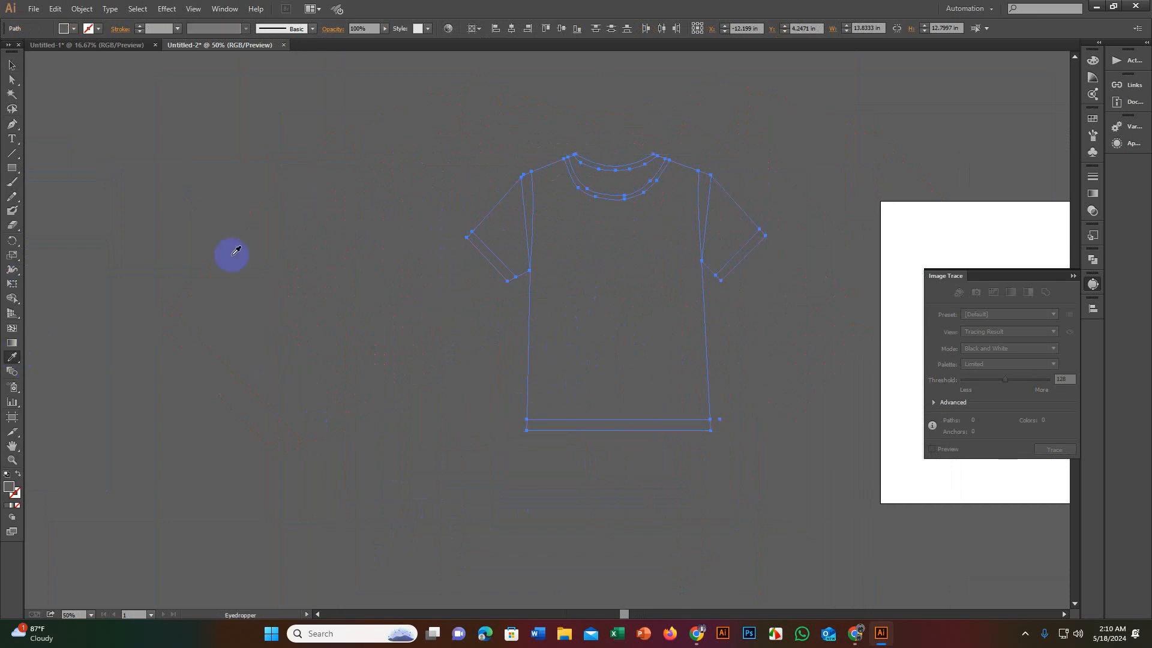
Step: Change the fill of all the shirt shapes to teal (#30C1B3) and deselect them
click(12, 65)
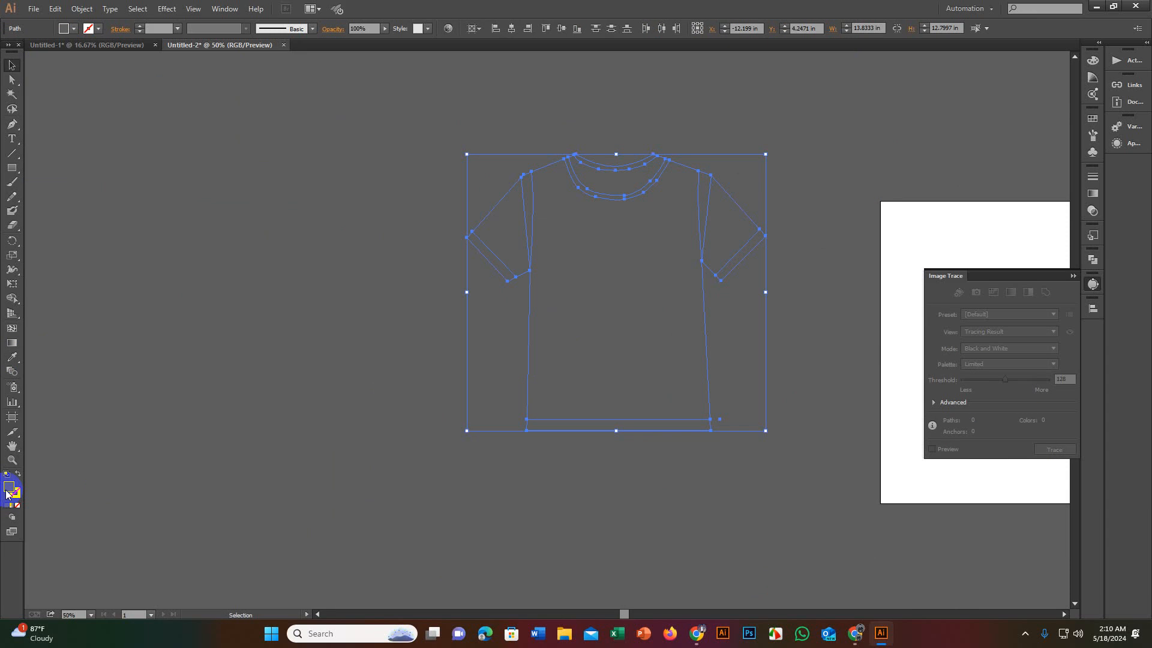
click(300, 390)
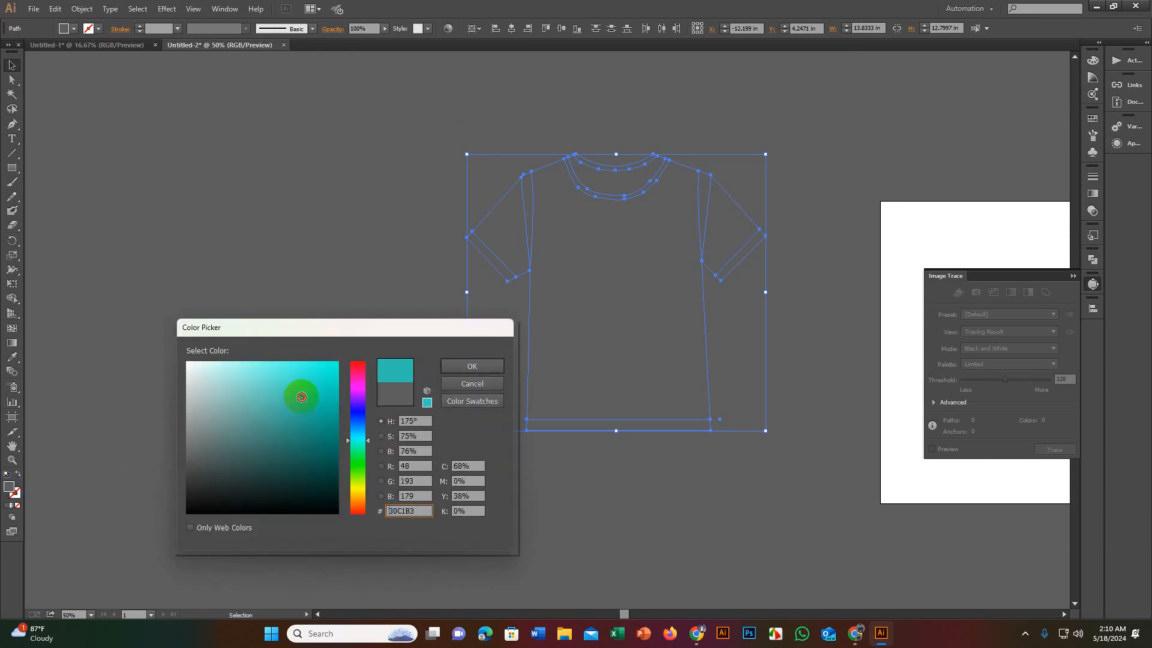
click(460, 373)
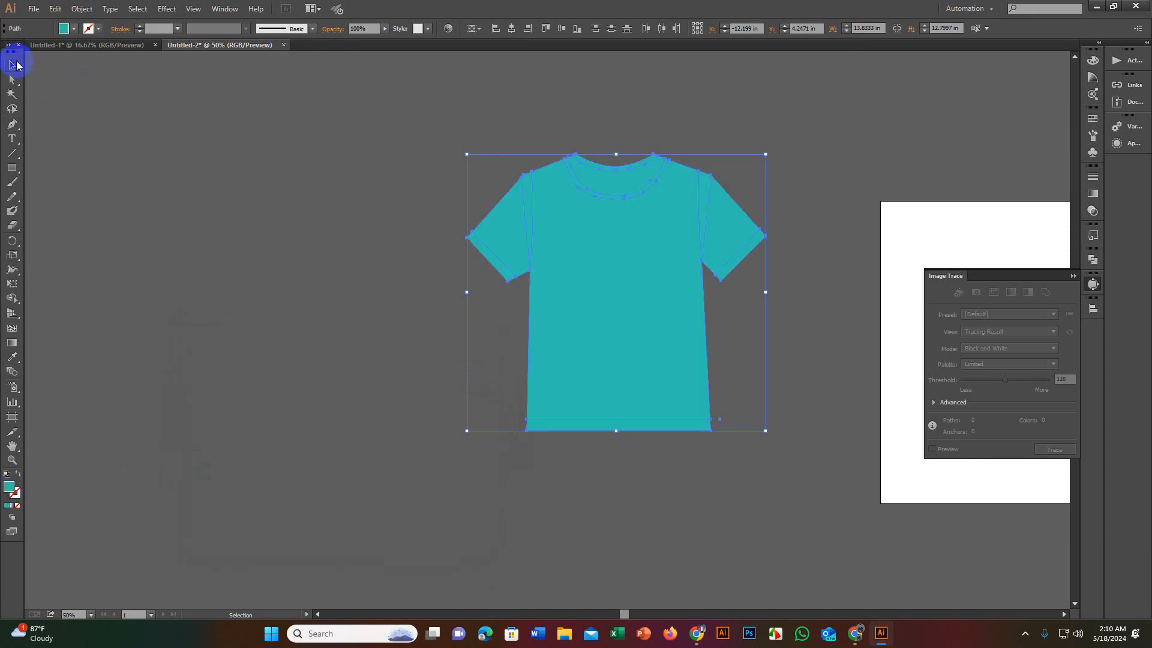
click(355, 229)
Step: Delete the original T-shirt photo beside the traced shirt
scroll(350, 198, down, 3)
scroll(348, 215, down, 3)
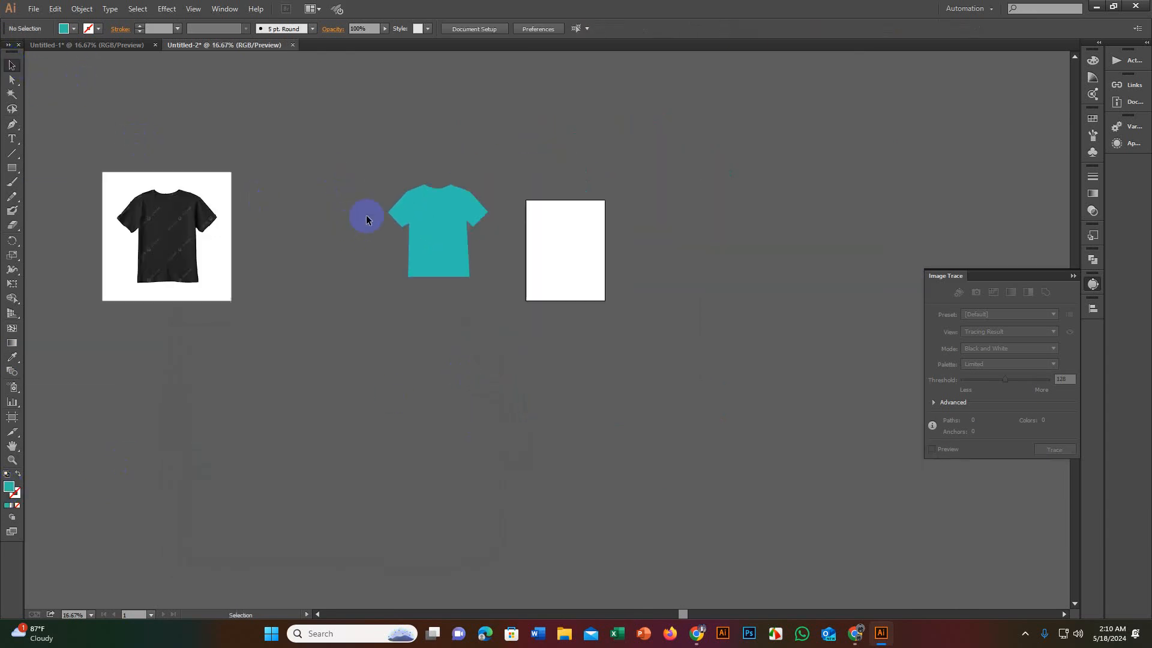
drag(348, 165, 456, 287)
click(267, 342)
key(Delete)
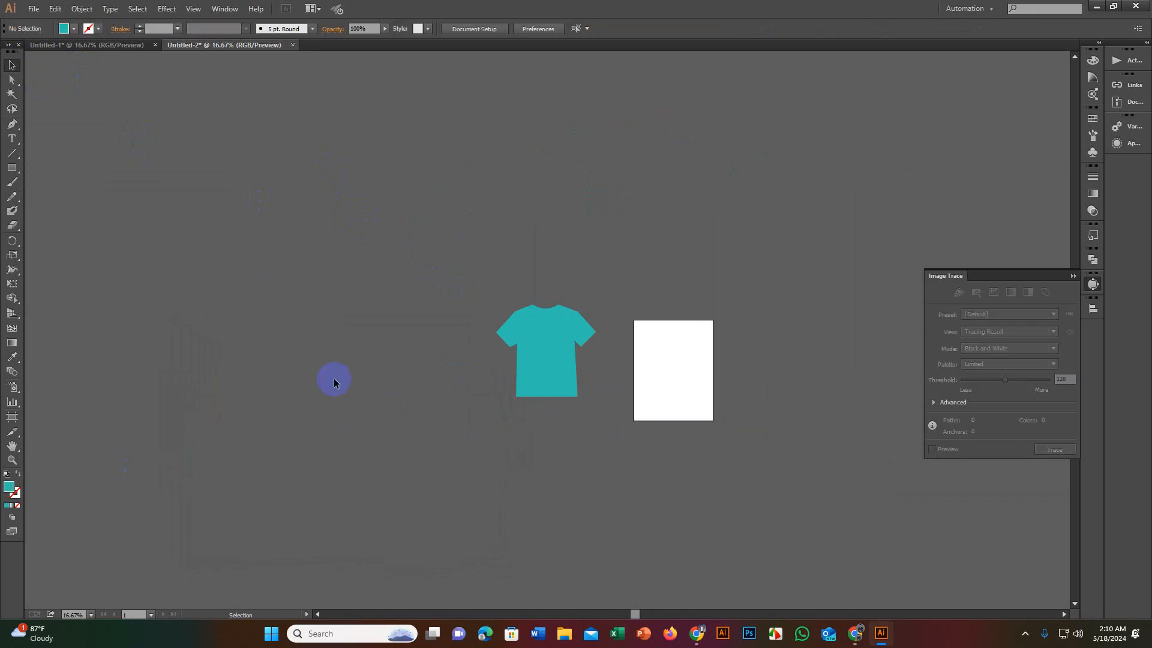
Step: Group all the teal shirt shapes and centre the group horizontally and vertically on the artboard
drag(374, 459, 600, 296)
right_click(536, 354)
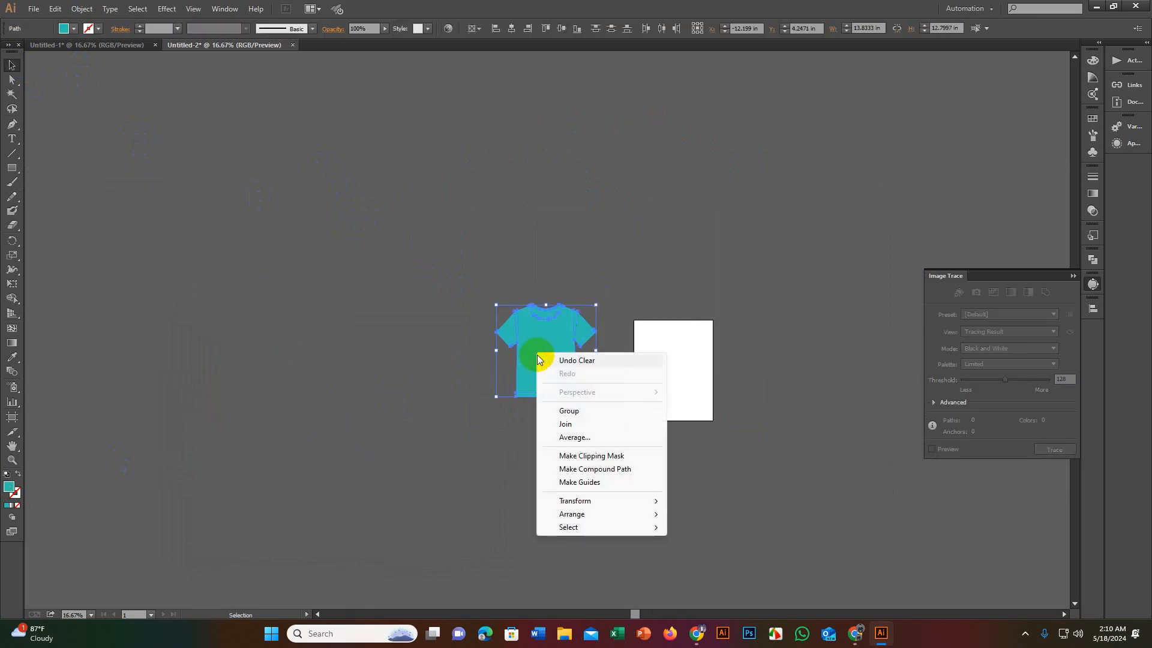
click(563, 411)
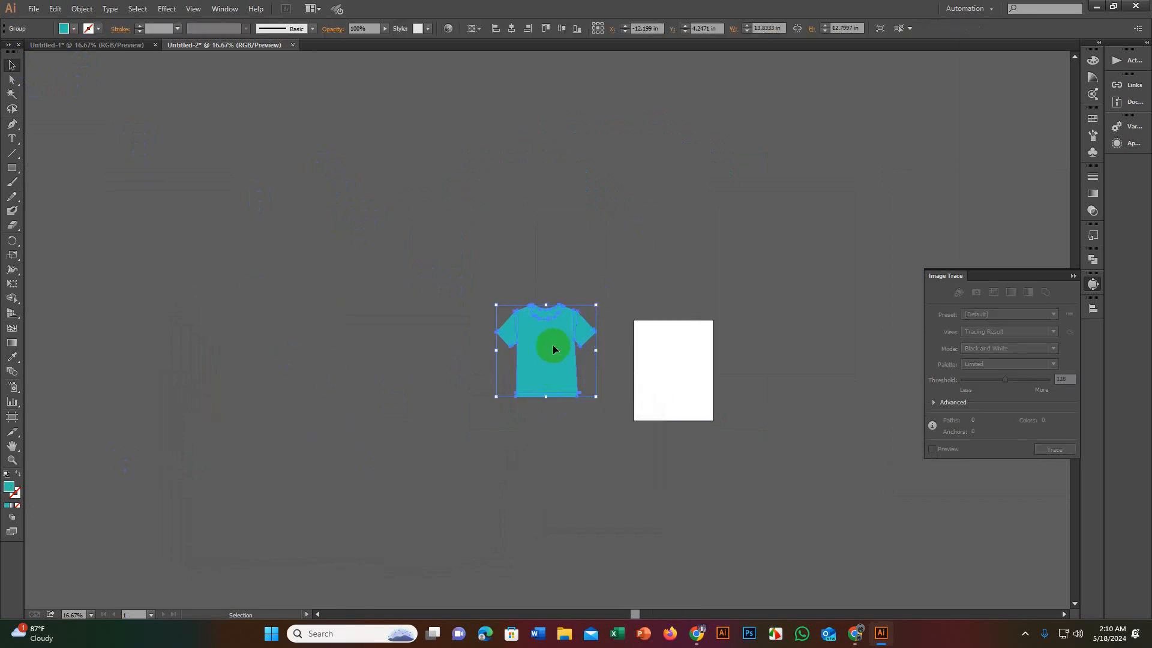
click(509, 28)
click(562, 28)
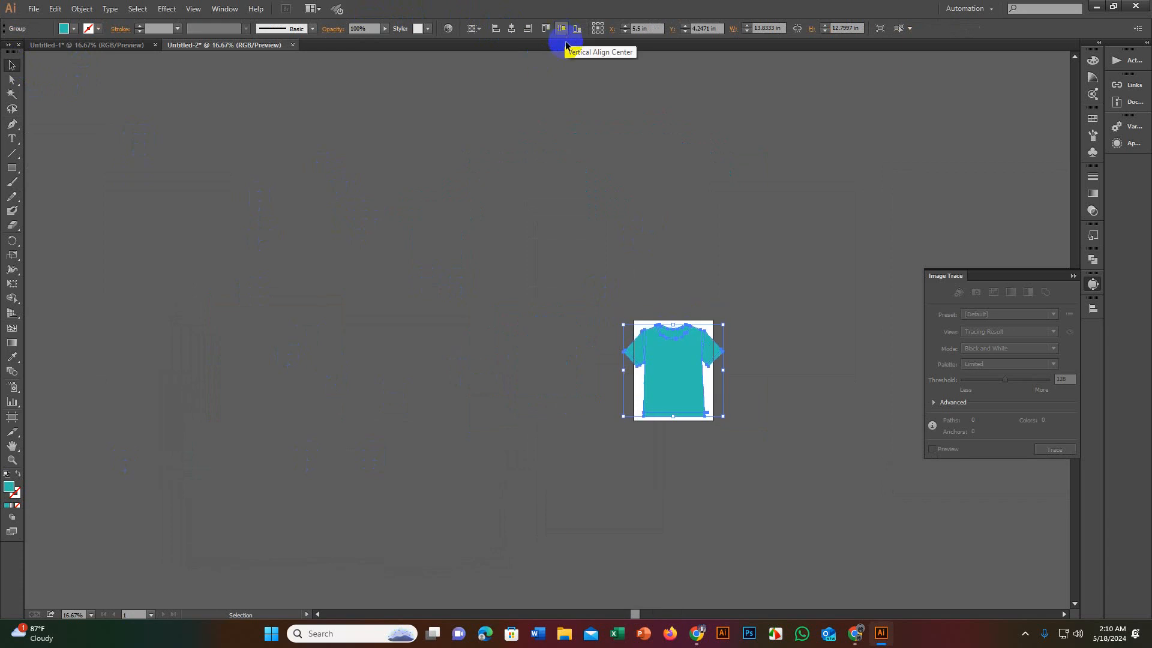
Step: Scale the shirt group down proportionally to about 11.73 × 10.86 in and recentre it on the artboard
scroll(686, 377, up, 3)
drag(685, 380, 561, 328)
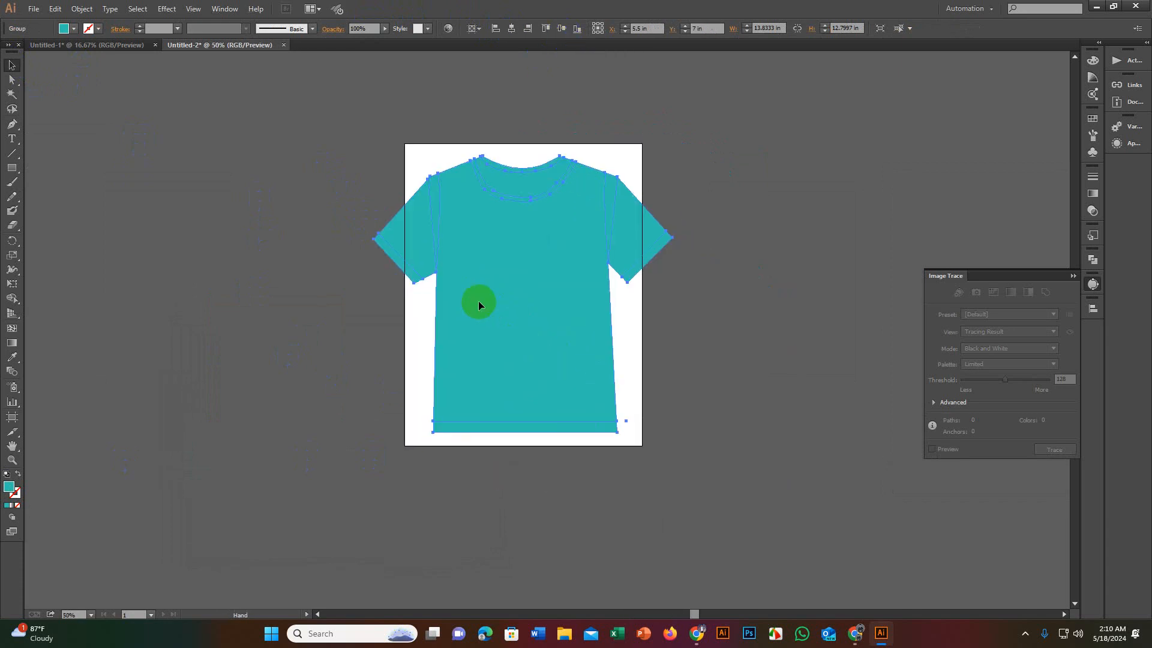
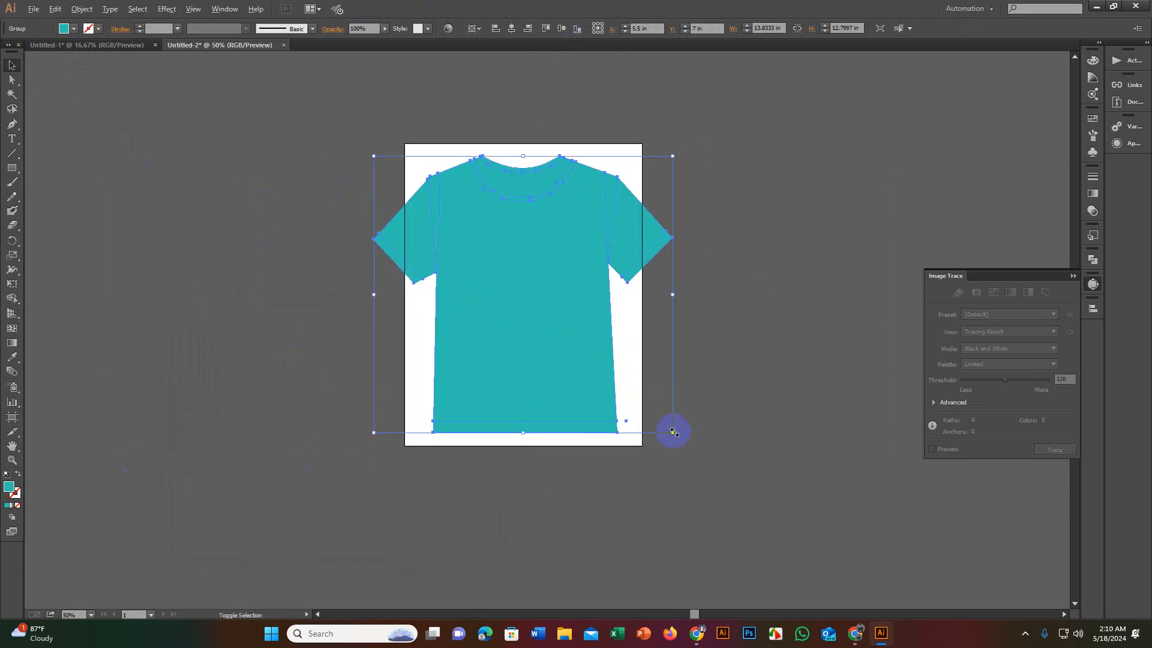
drag(672, 431, 626, 390)
drag(515, 336, 579, 372)
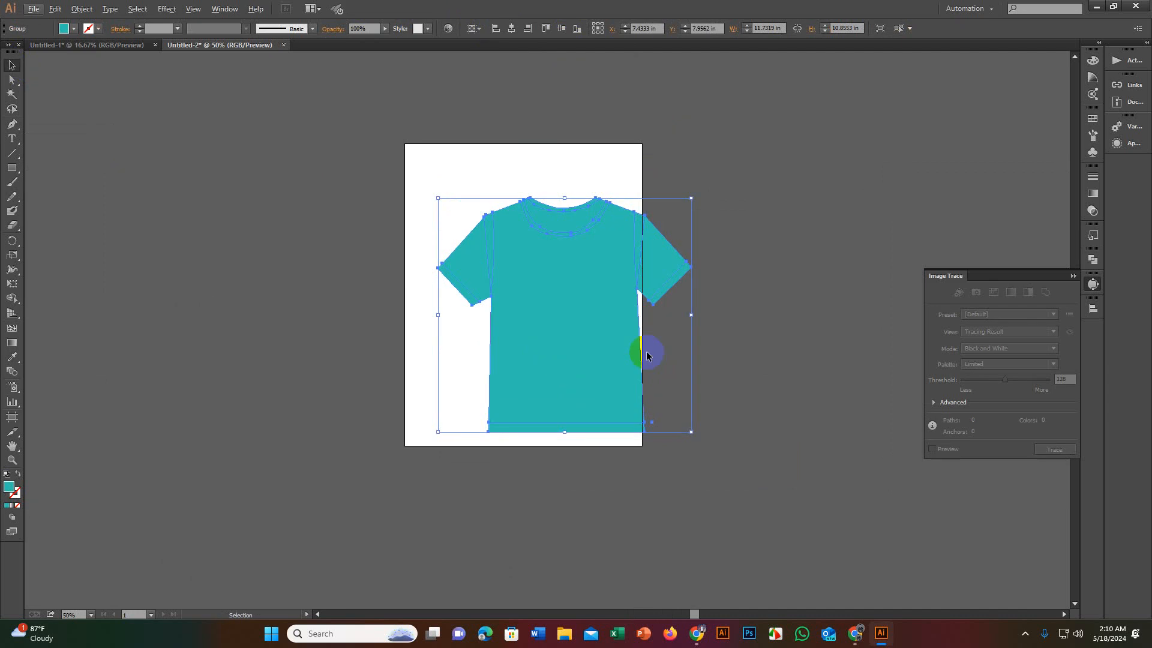
click(512, 31)
click(560, 27)
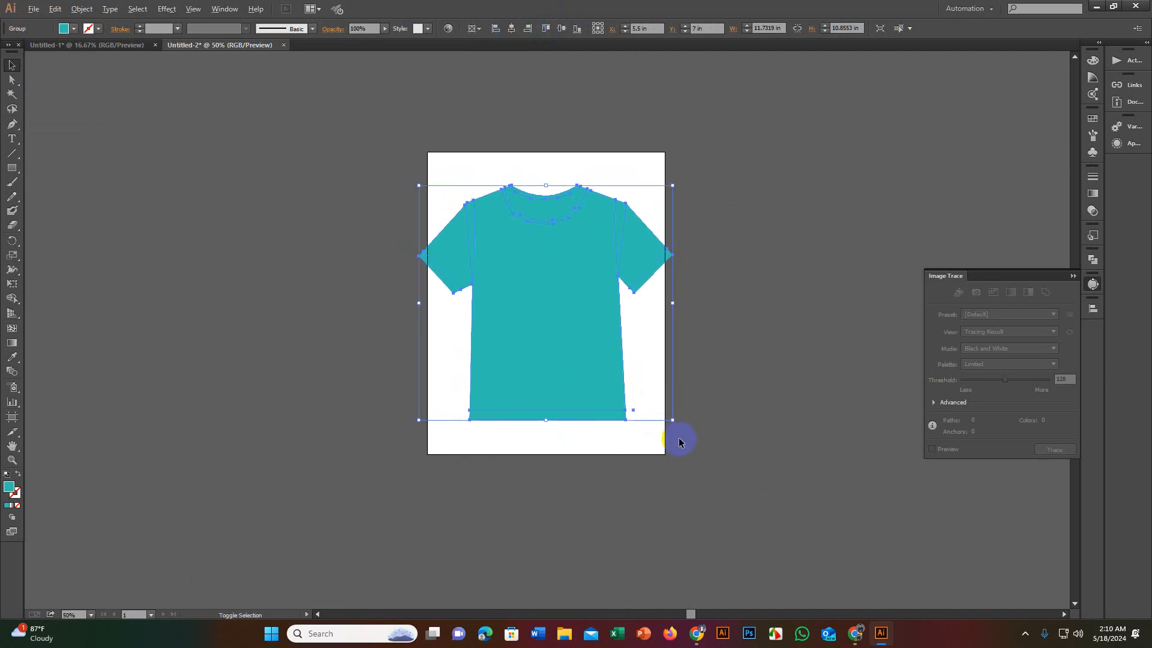
Step: Shrink the shirt group about its centre to about 10.18 × 9.42 in so it fits inside the artboard
drag(672, 421, 660, 408)
drag(514, 330, 561, 388)
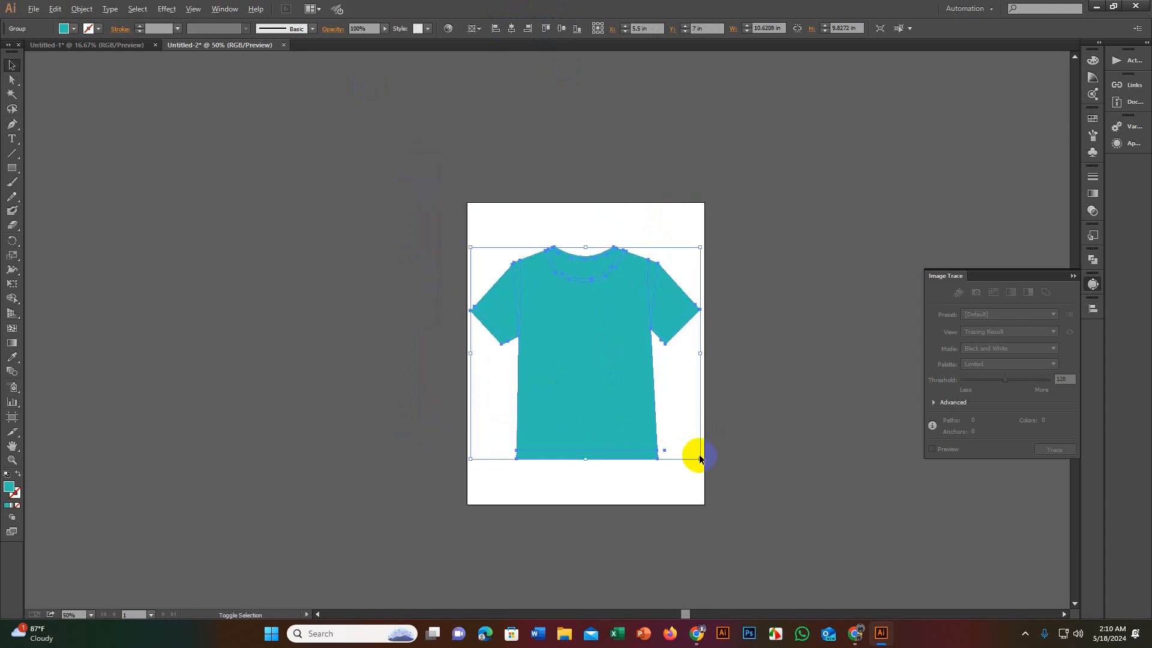
drag(699, 458, 691, 450)
scroll(630, 391, up, 2)
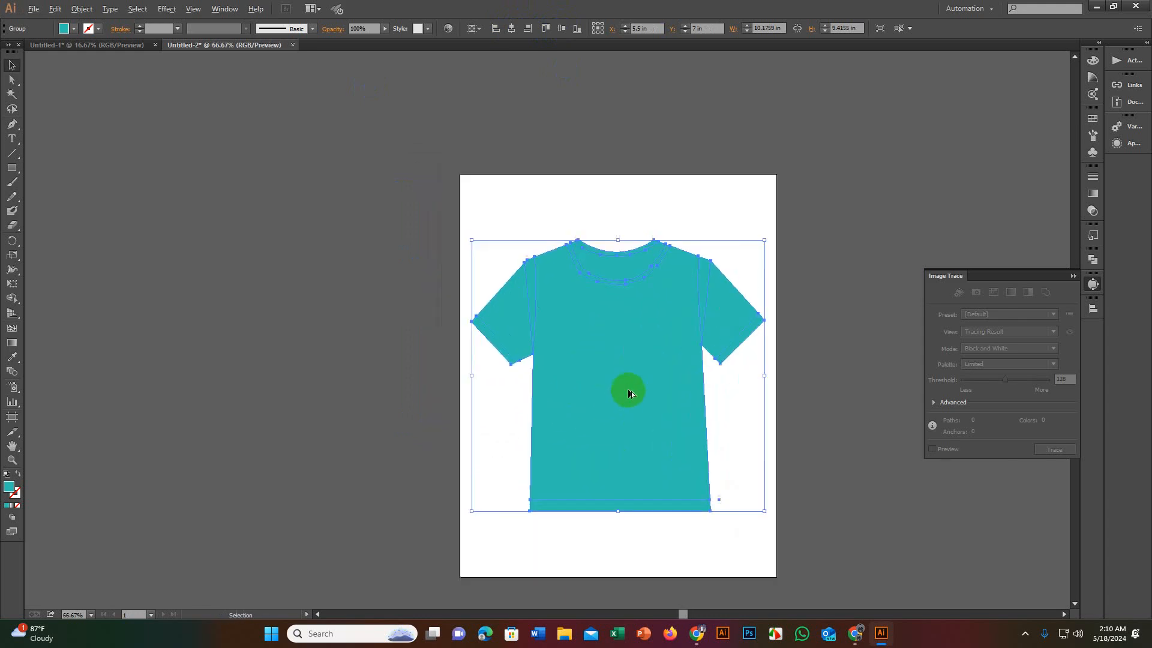
scroll(629, 391, up, 2)
drag(604, 417, 549, 330)
scroll(545, 303, down, 2)
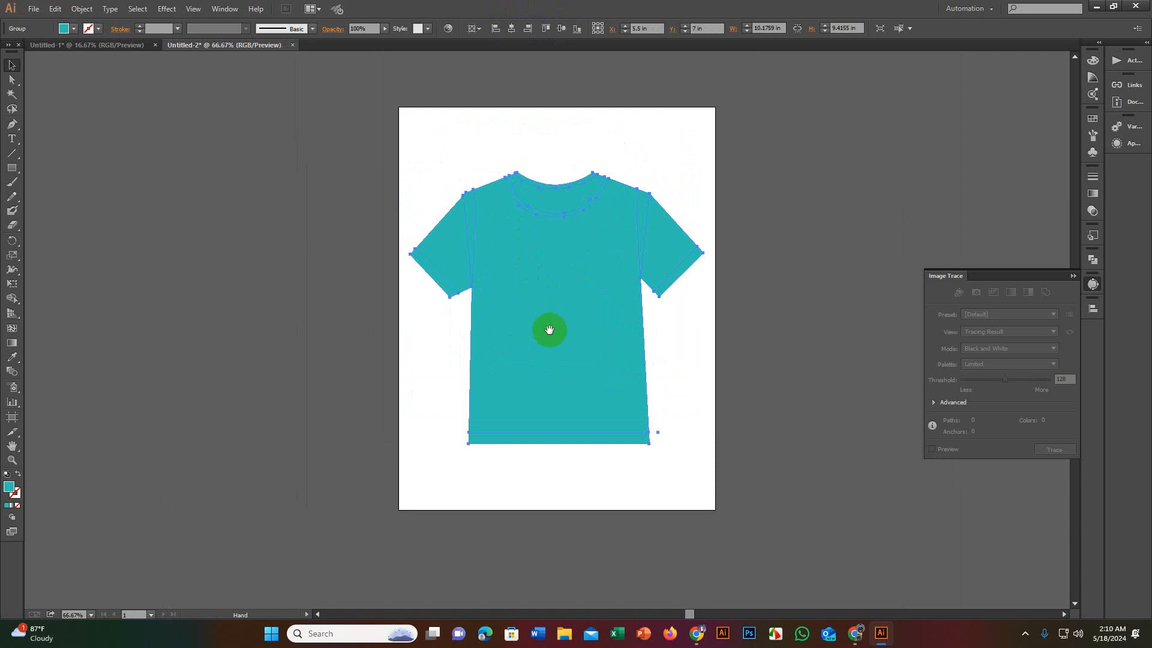
click(536, 253)
scroll(532, 248, down, 1)
scroll(537, 254, up, 2)
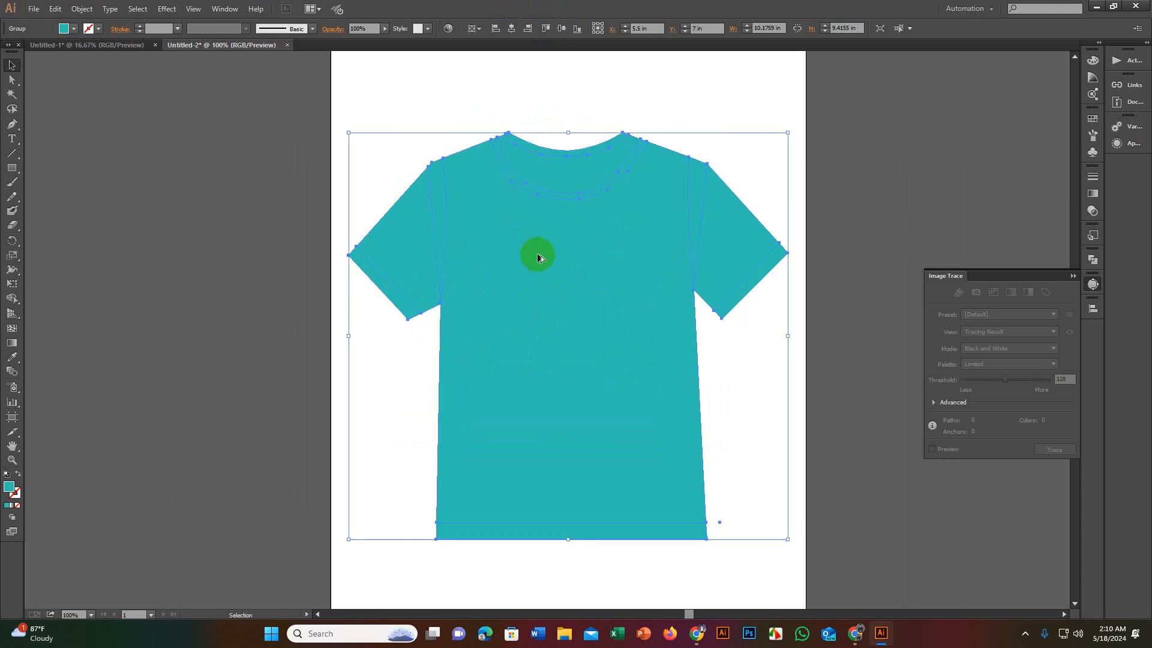
scroll(541, 256, down, 1)
right_click(513, 255)
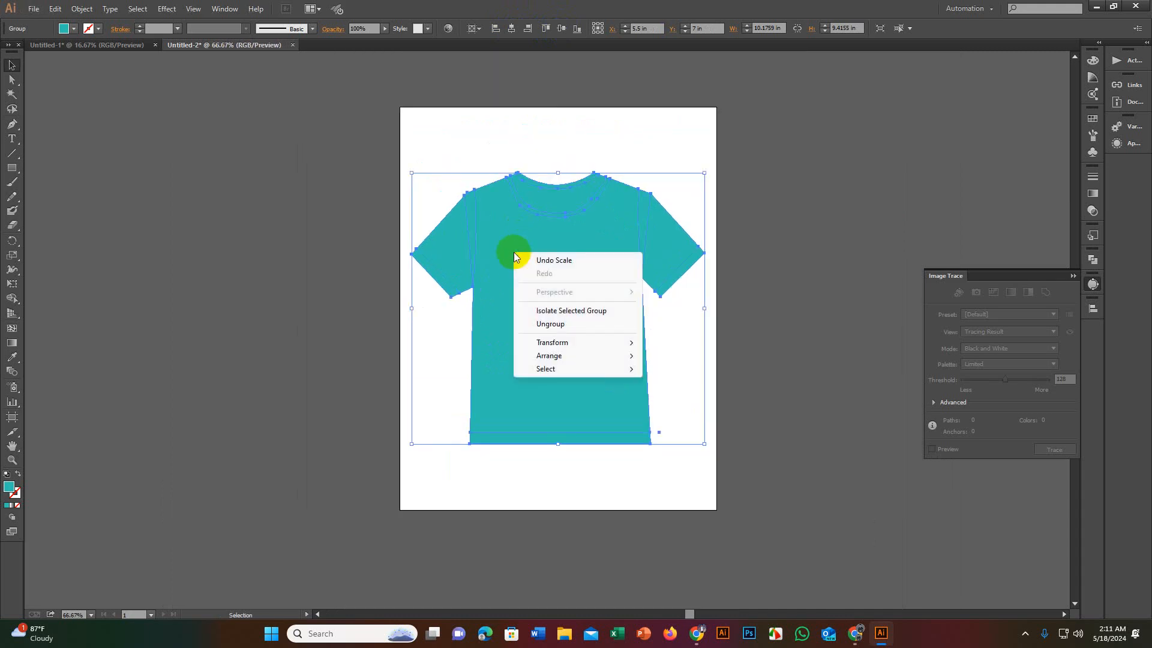
click(548, 328)
click(680, 351)
click(566, 312)
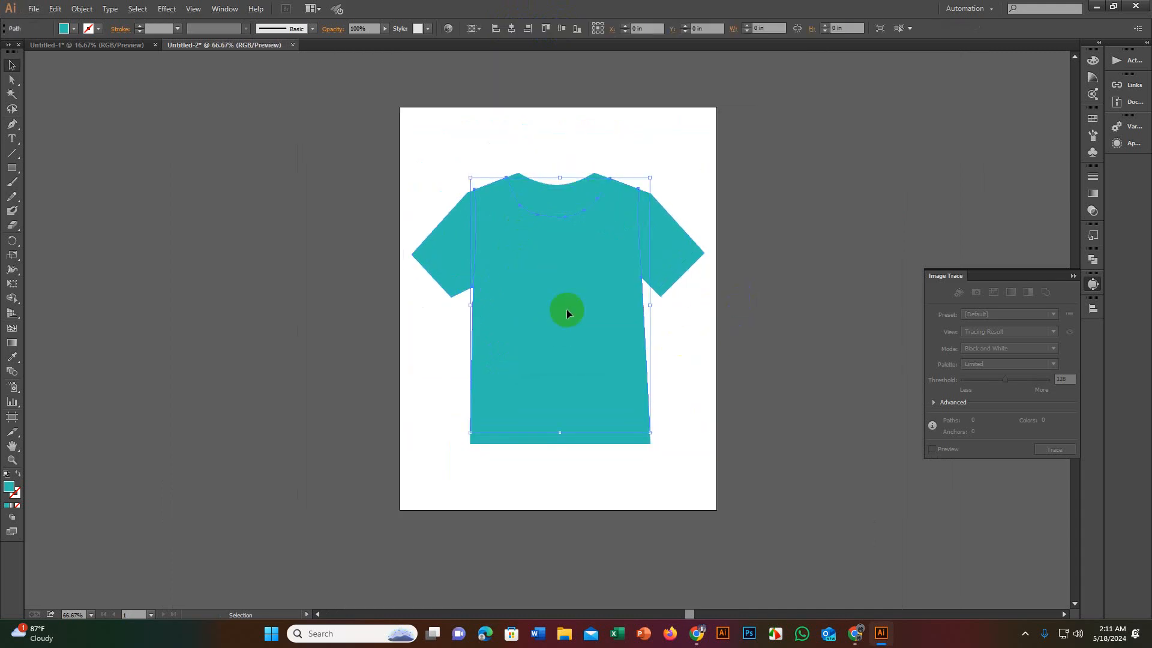
scroll(468, 231, up, 3)
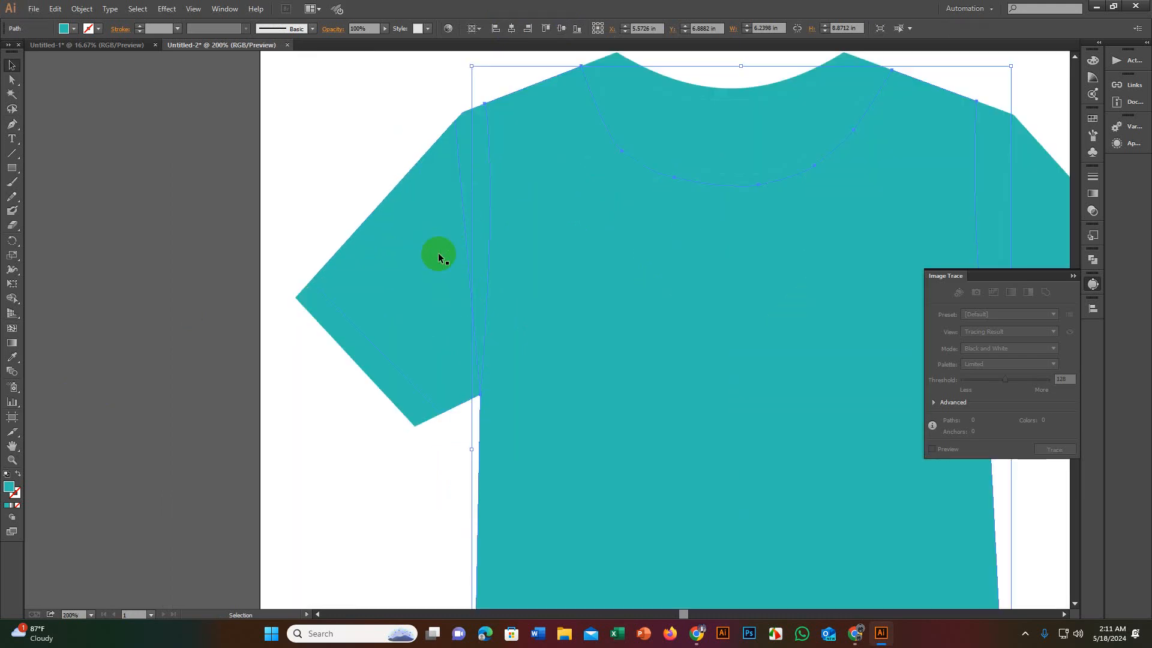
click(417, 316)
click(655, 103)
click(391, 302)
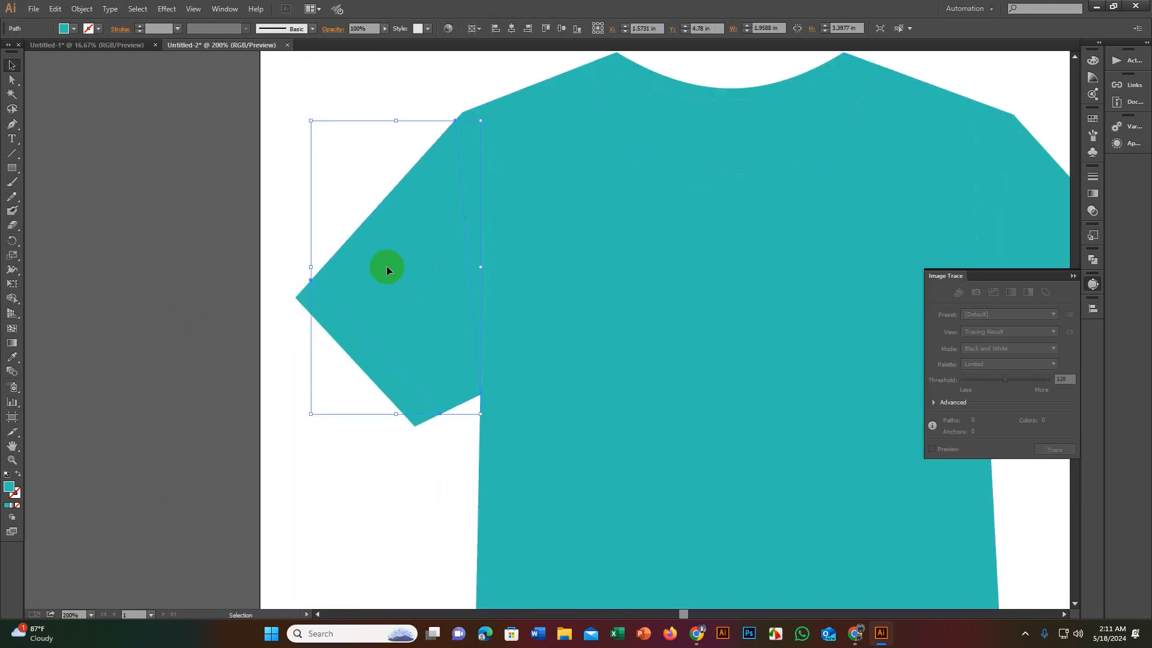
shift+click(504, 317)
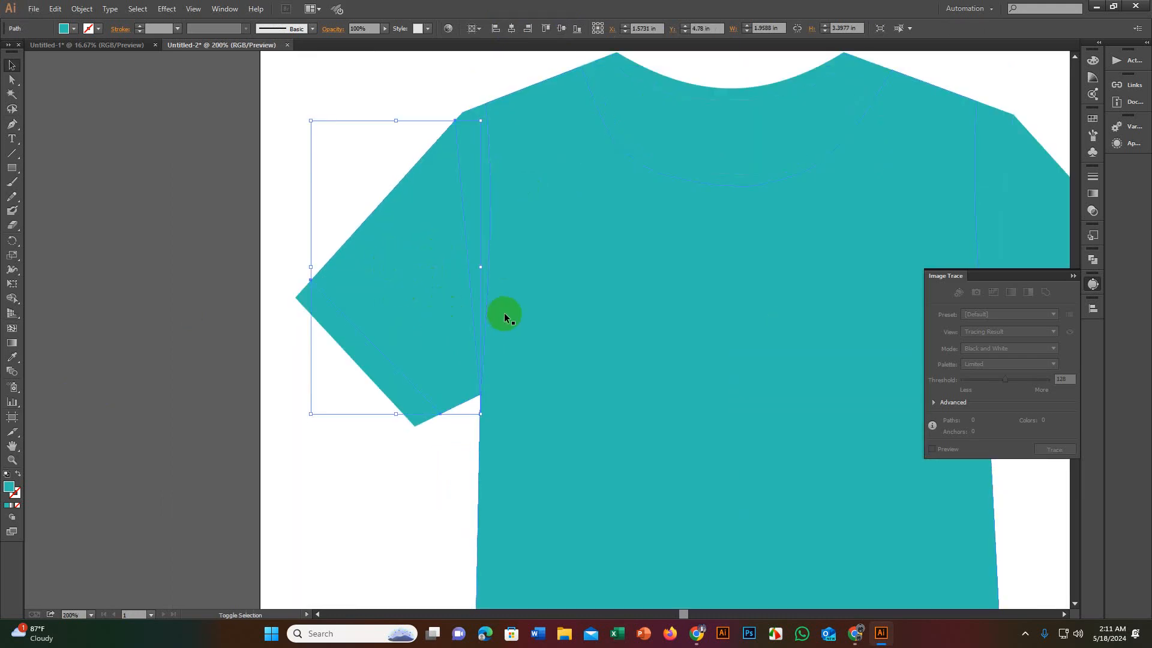
shift+click(703, 133)
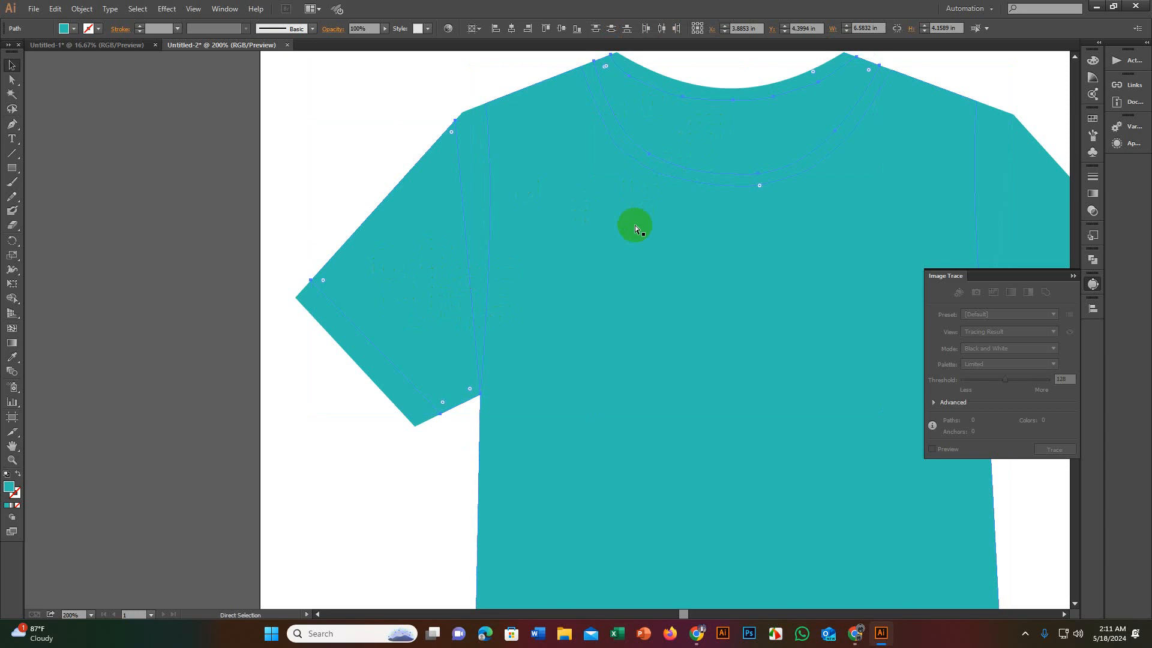
key(ctrl+z)
click(214, 203)
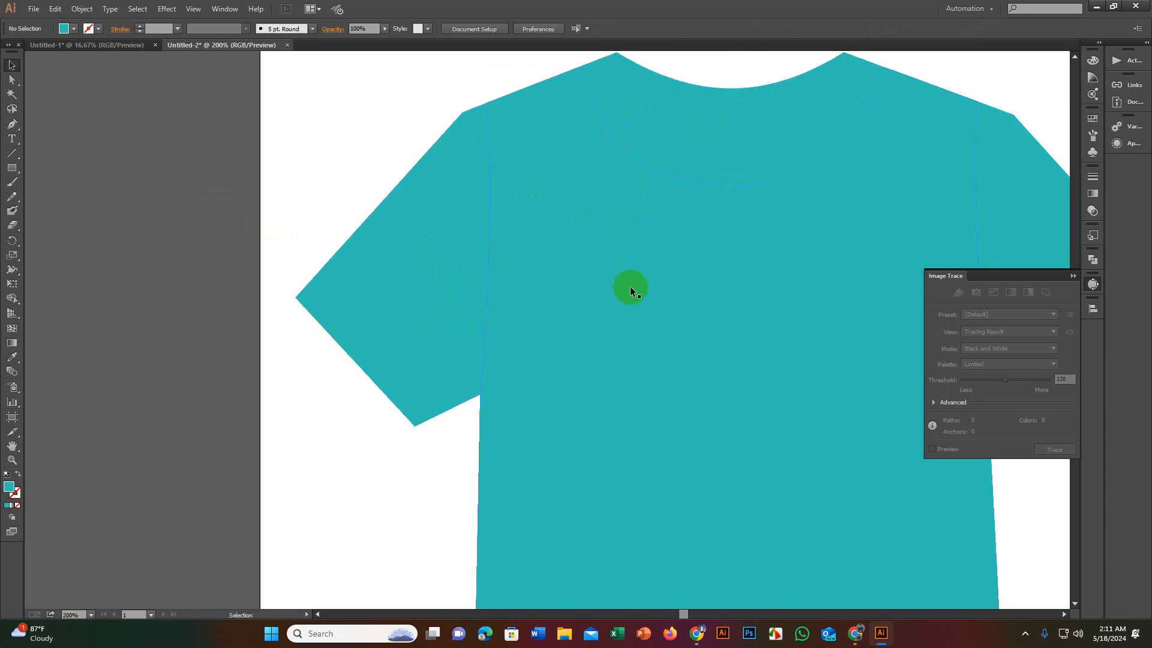
Step: Ungroup the teal shirt group so its body, sleeves and collar pieces can be selected separately
scroll(630, 287, down, 3)
click(612, 327)
scroll(552, 329, up, 2)
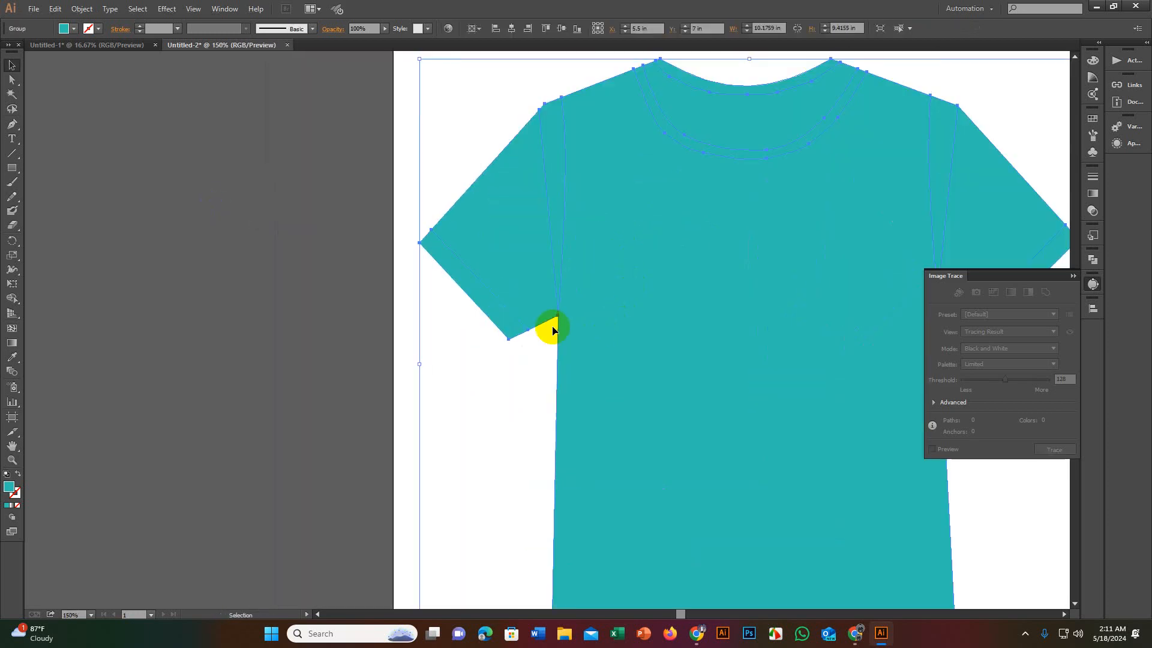
scroll(494, 256, down, 1)
right_click(611, 240)
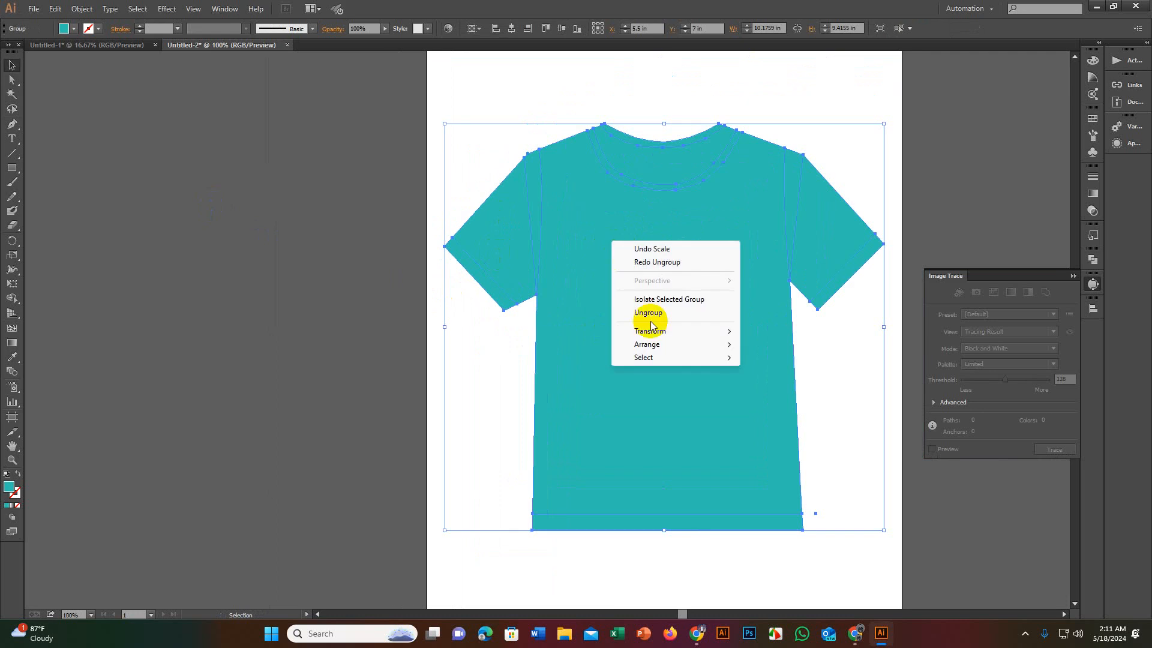
click(640, 313)
click(407, 281)
click(628, 287)
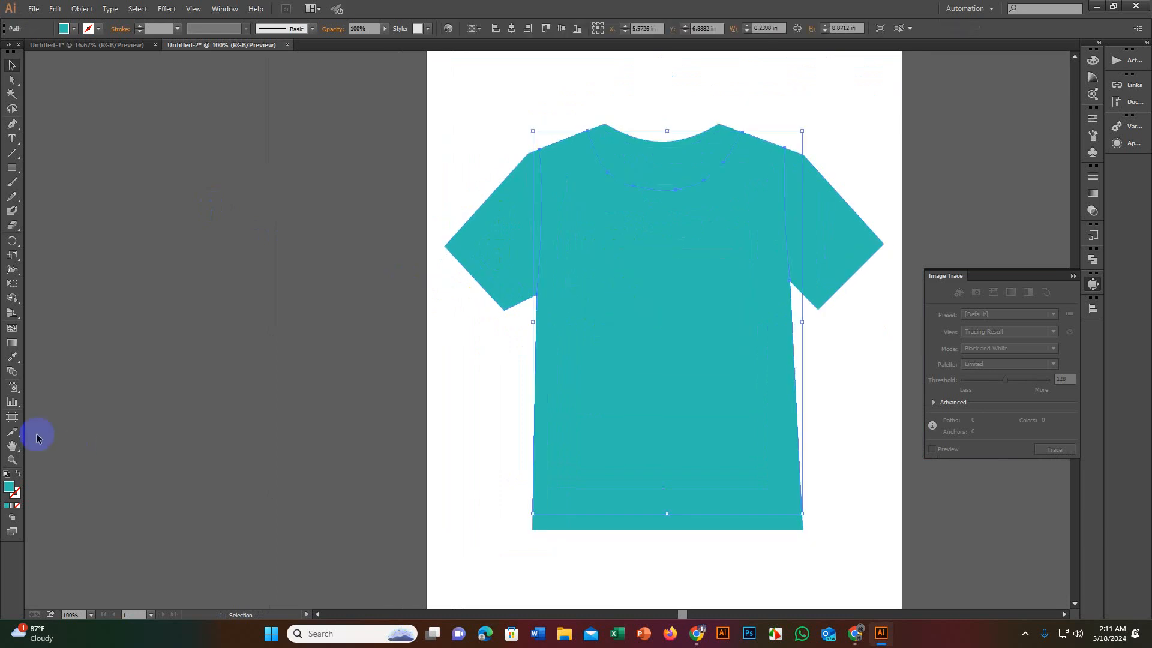
Step: Fill the shirt's left sleeve panel with a slightly lighter teal than the body
click(491, 231)
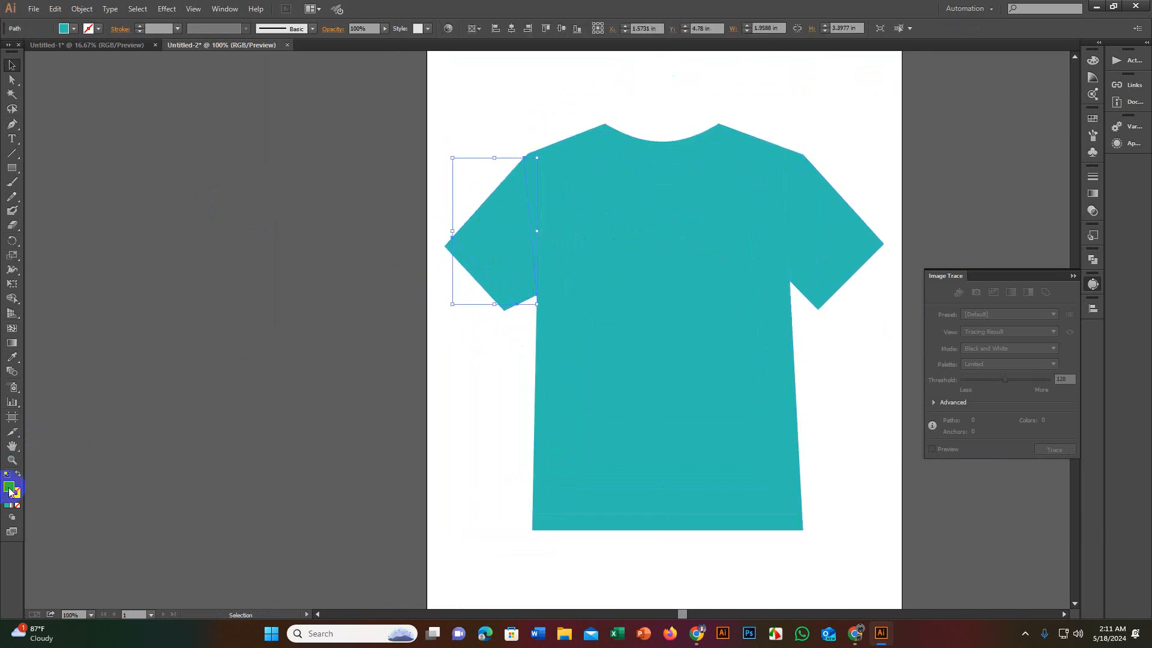
double_click(10, 489)
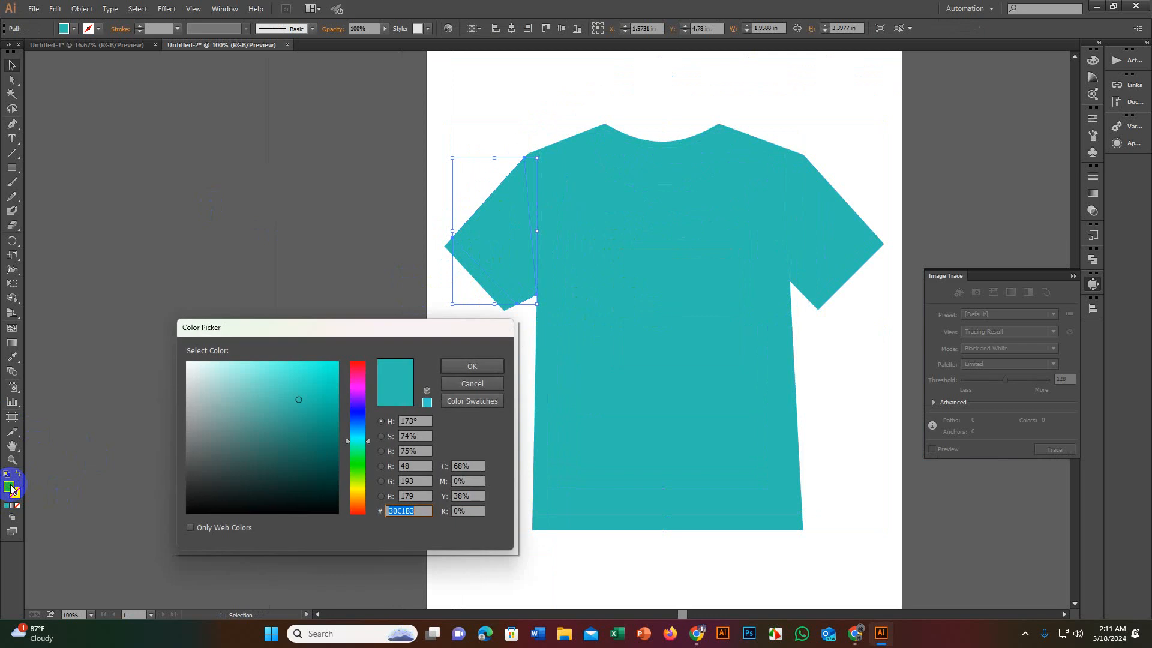
click(282, 393)
click(462, 367)
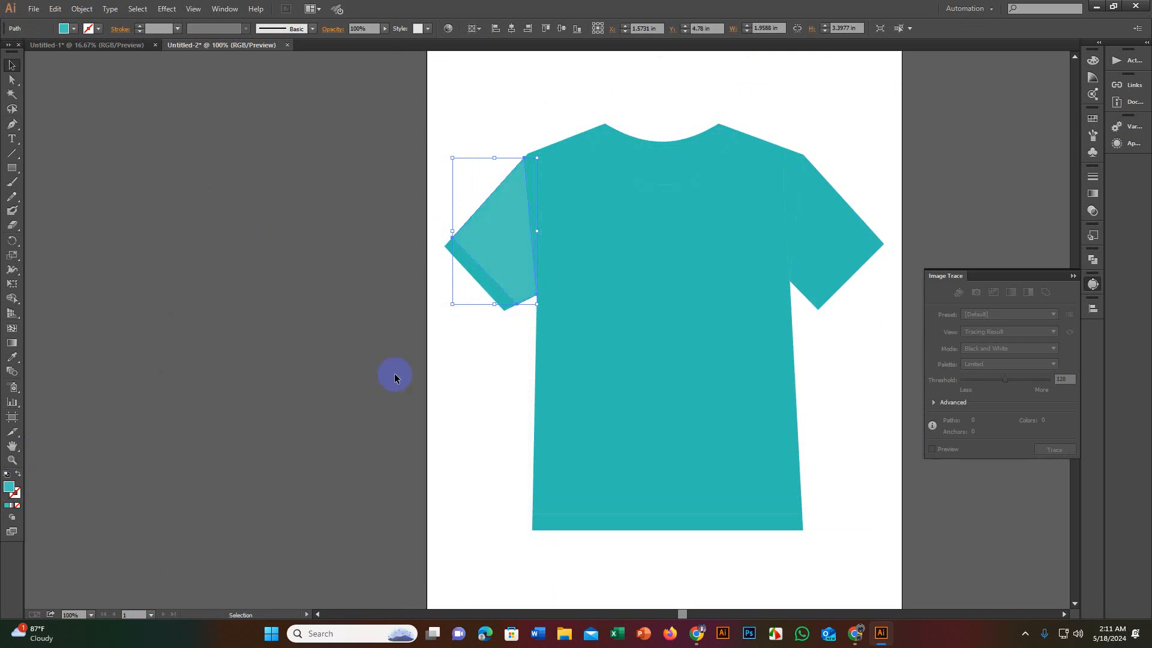
Step: Match the right sleeve panel's fill to the left sleeve's lighter teal with the Eyedropper
click(841, 208)
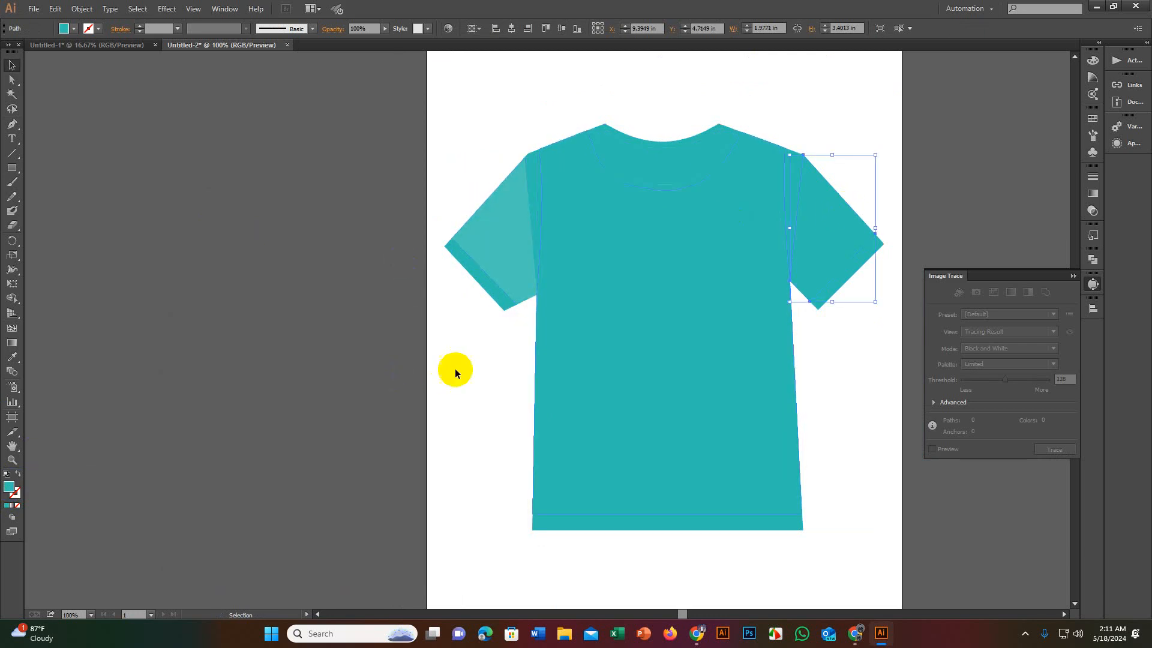
double_click(9, 491)
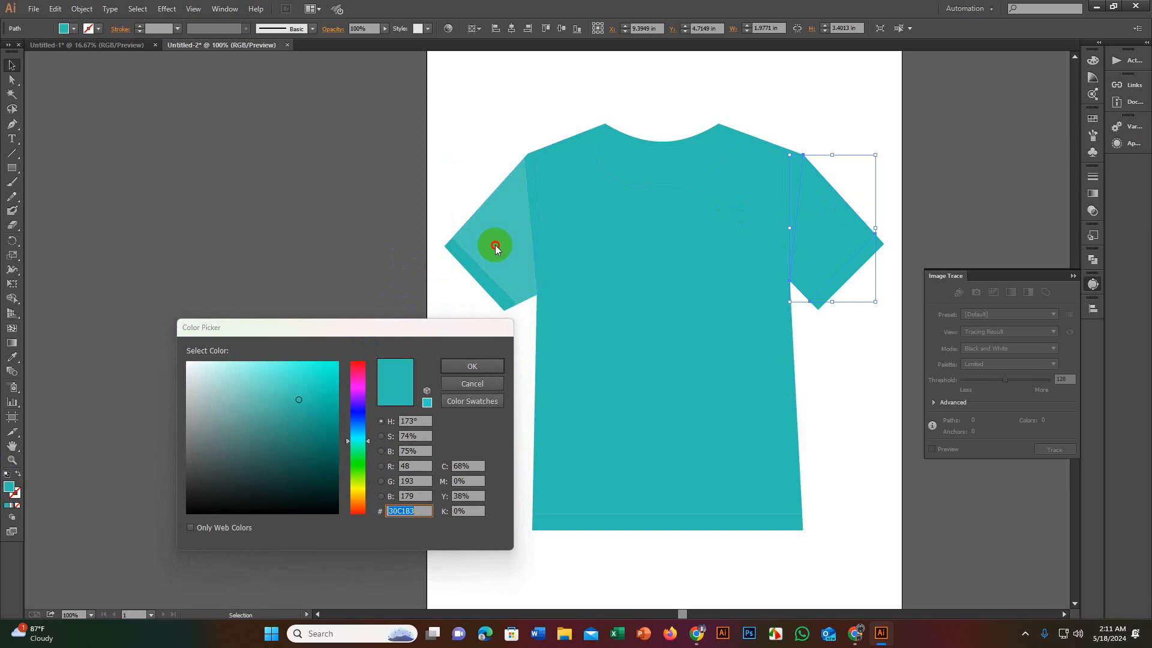
click(471, 384)
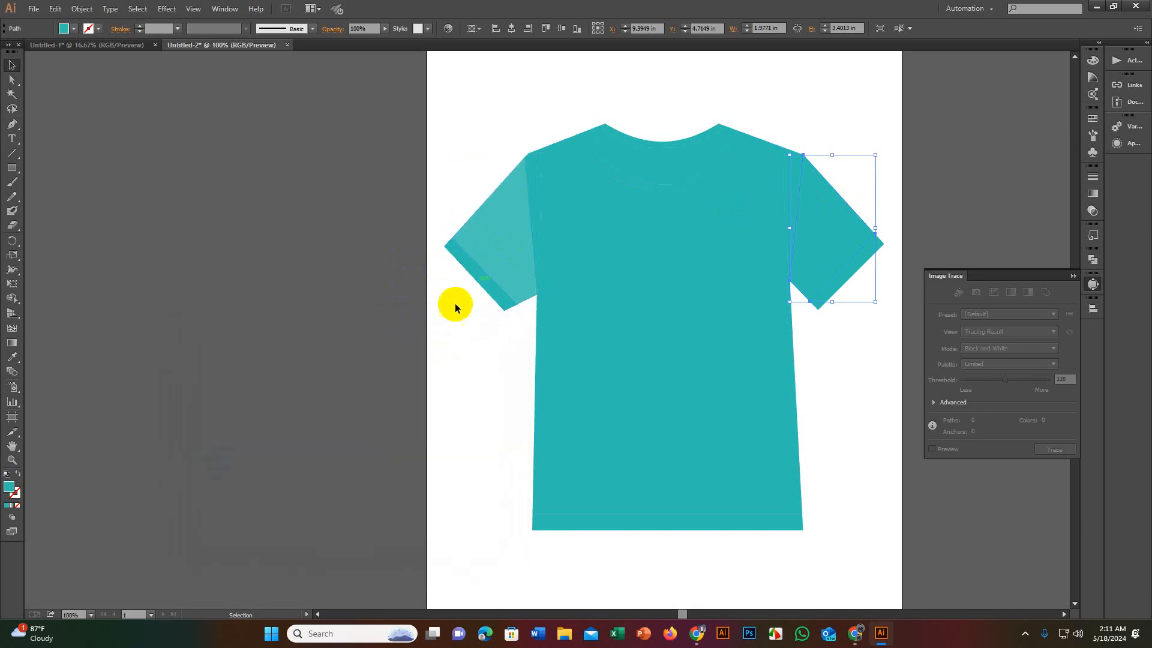
click(13, 357)
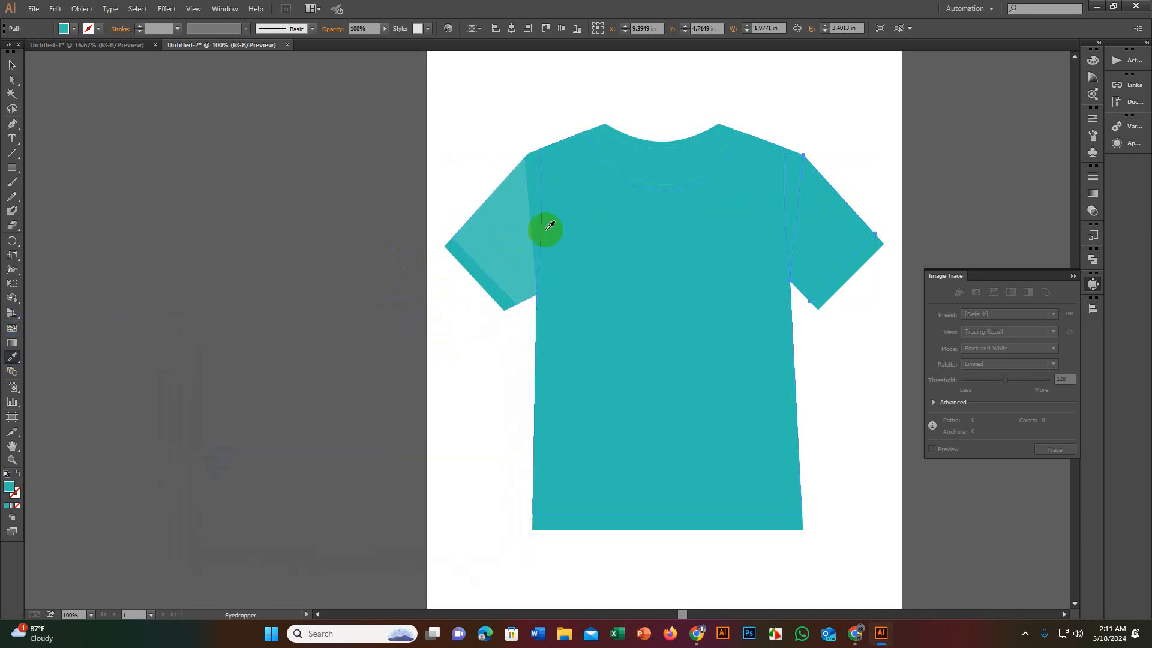
click(504, 235)
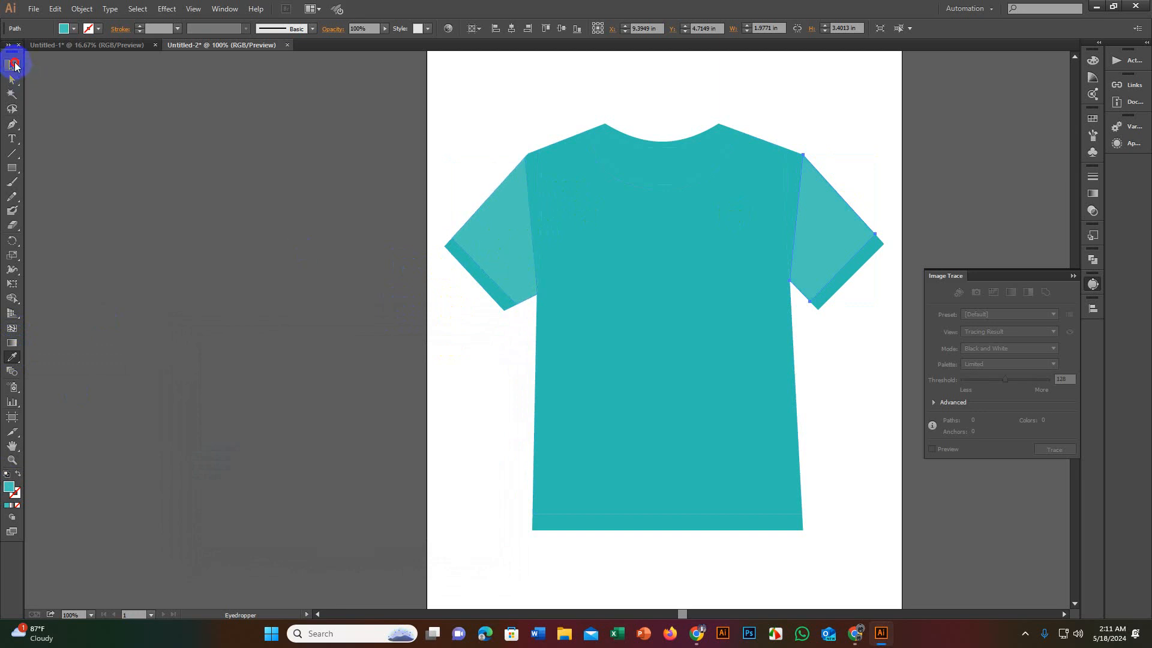
click(14, 65)
Step: Fill the front collar band with the sleeves' lighter teal, replacing it with grey #5D5D5D sampled from the area outside the artboard
click(771, 203)
click(688, 169)
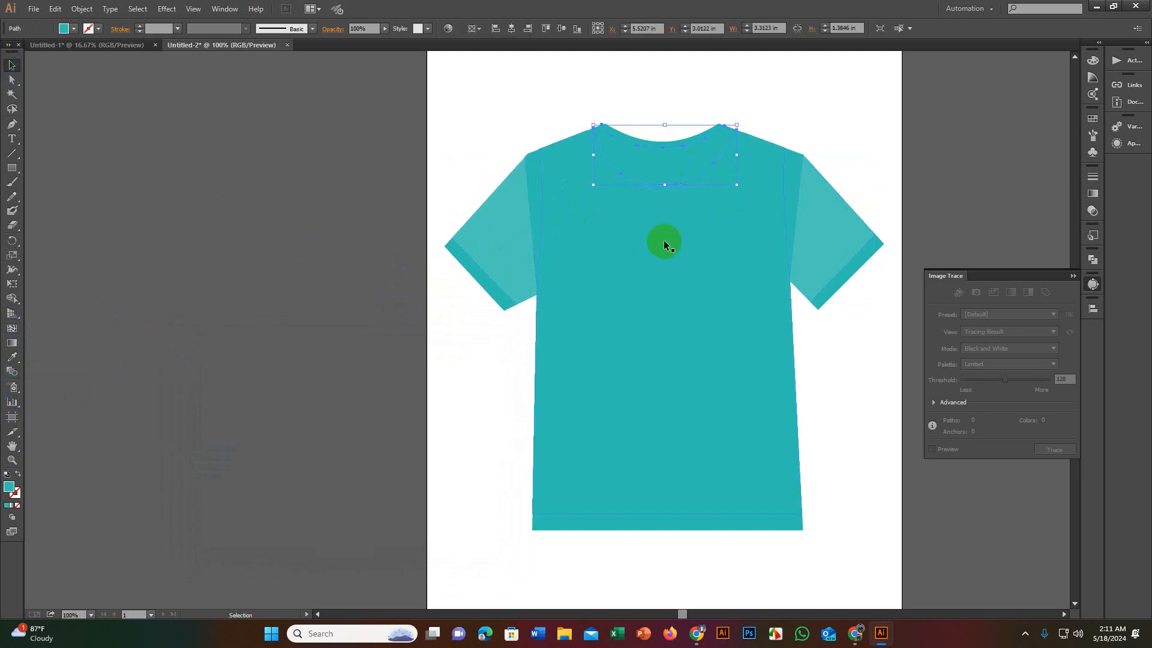
mouse_move(681, 195)
mouse_down()
mouse_move(674, 188)
mouse_move(695, 210)
mouse_up()
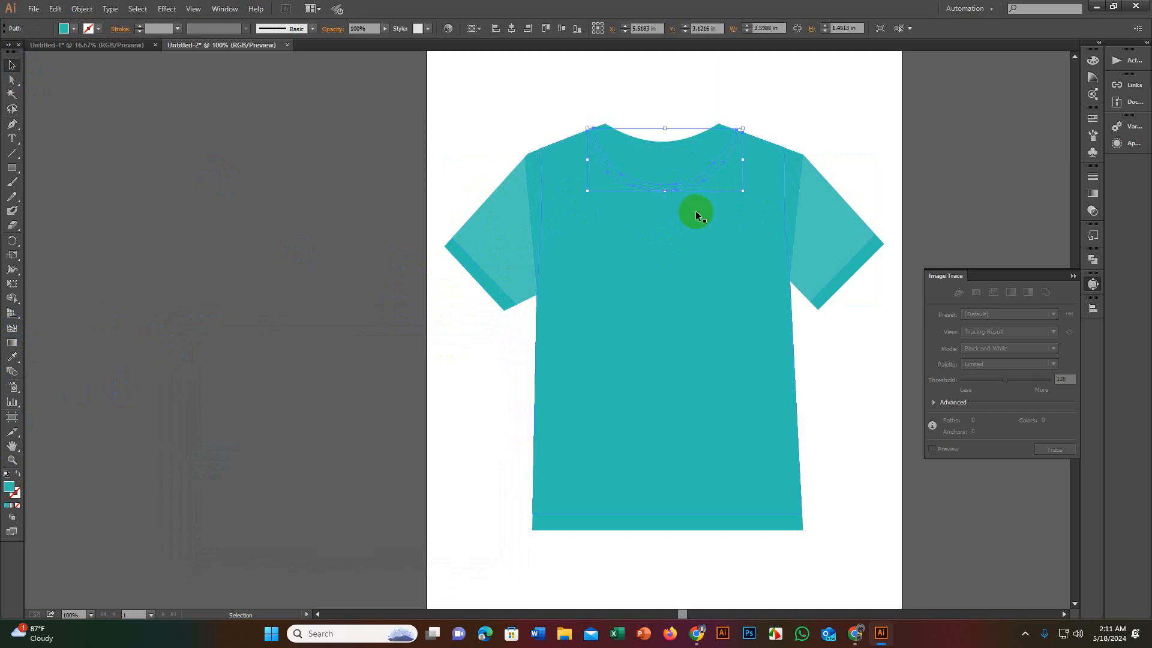
click(12, 359)
click(524, 228)
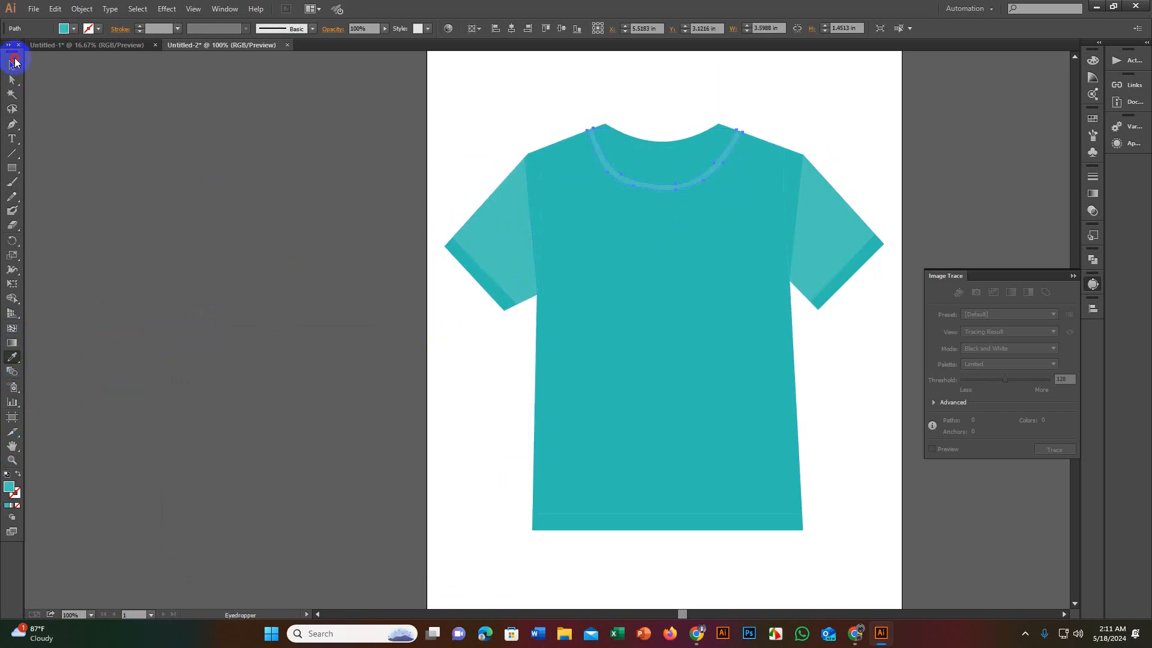
click(121, 144)
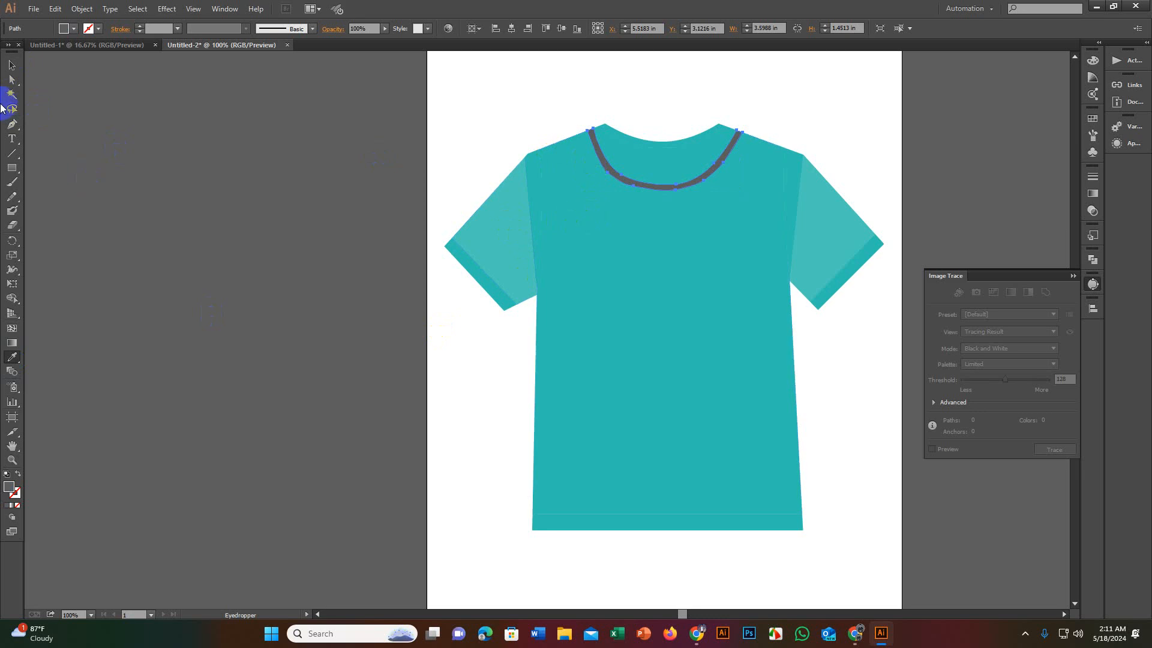
click(11, 65)
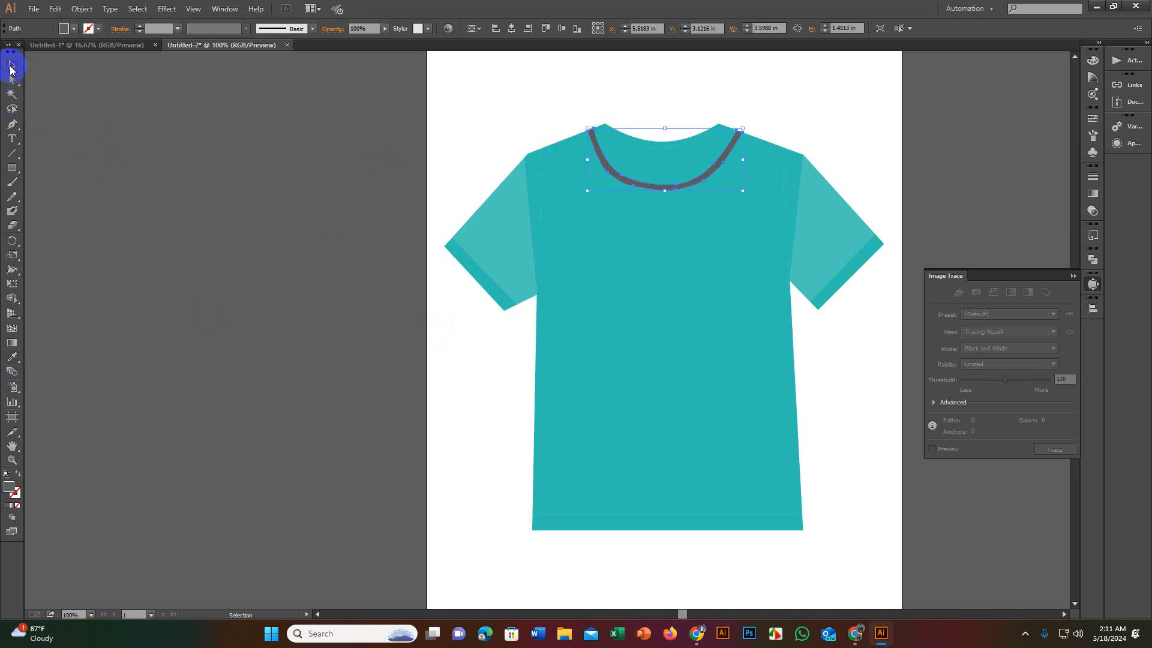
Step: Select all the shirt pieces, group them into one object and deselect the group
scroll(421, 290, down, 3)
drag(593, 306, 591, 308)
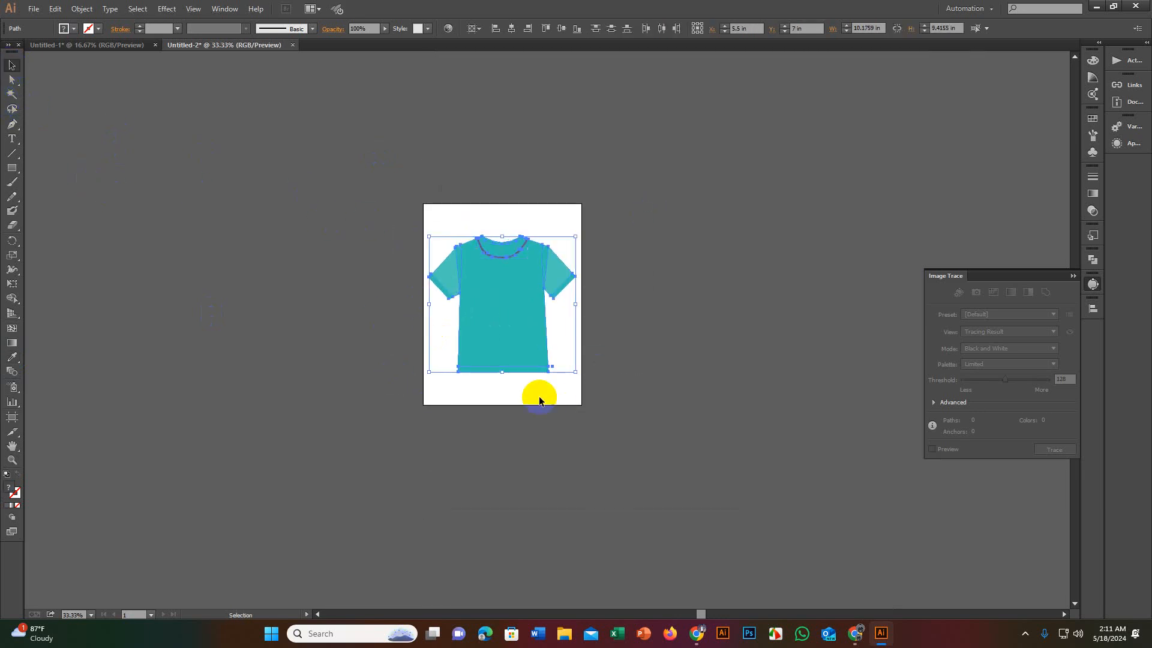
right_click(490, 323)
click(561, 382)
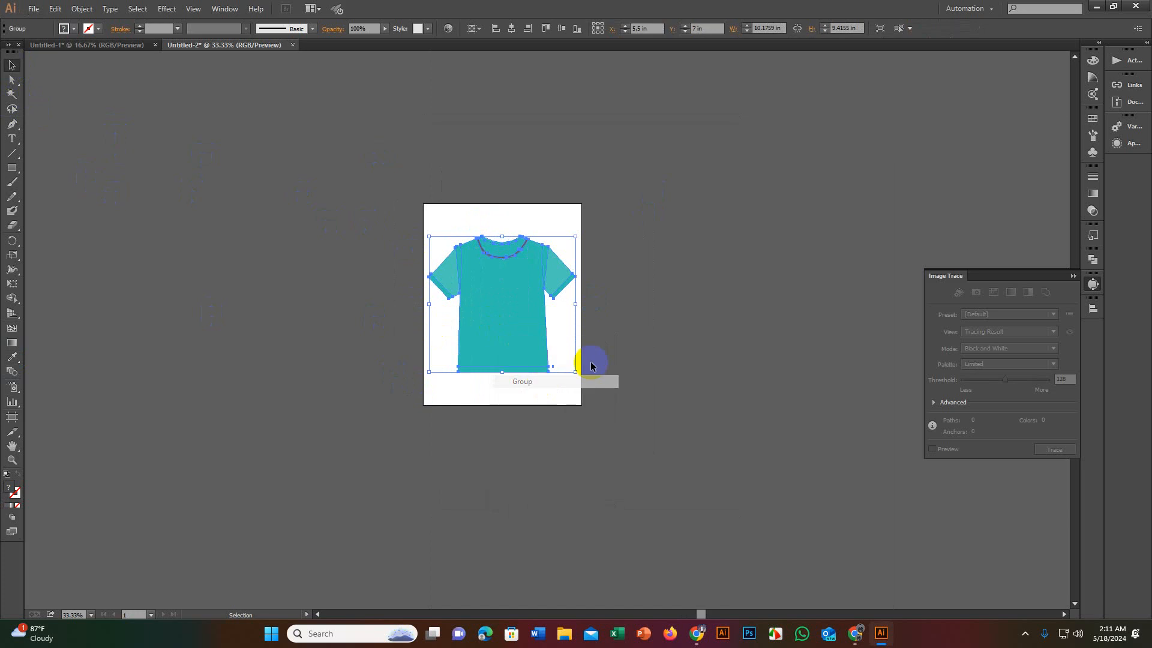
click(665, 324)
Step: Set the default fill colour to near-black #080C0C with nothing selected
double_click(10, 487)
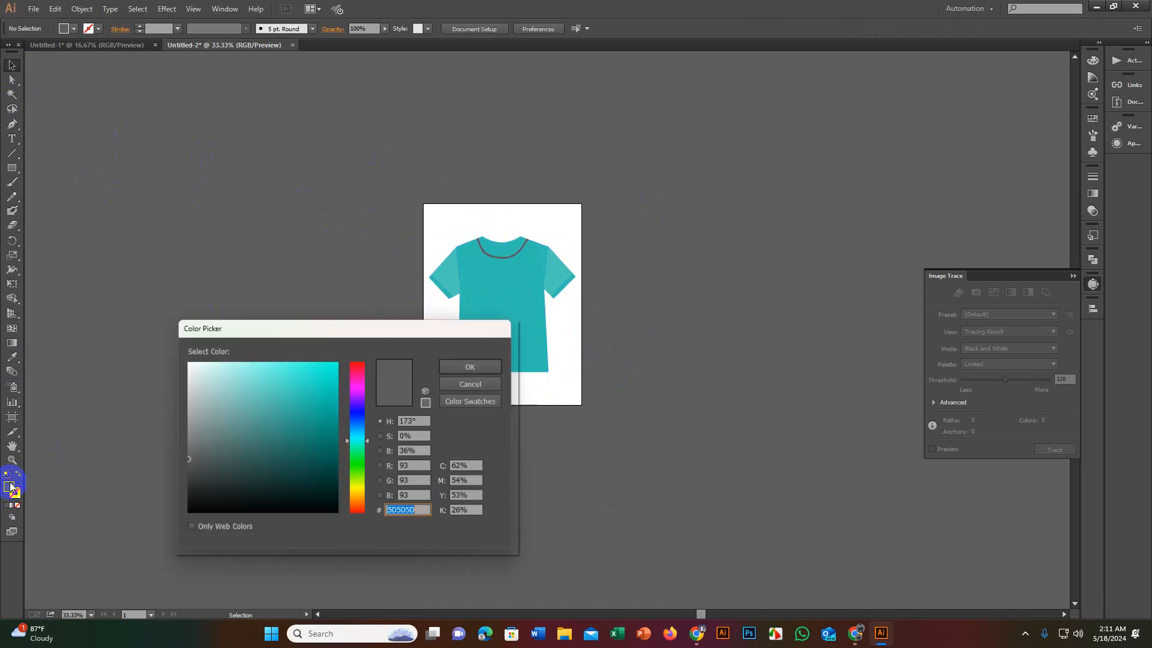
drag(203, 489, 233, 506)
click(465, 367)
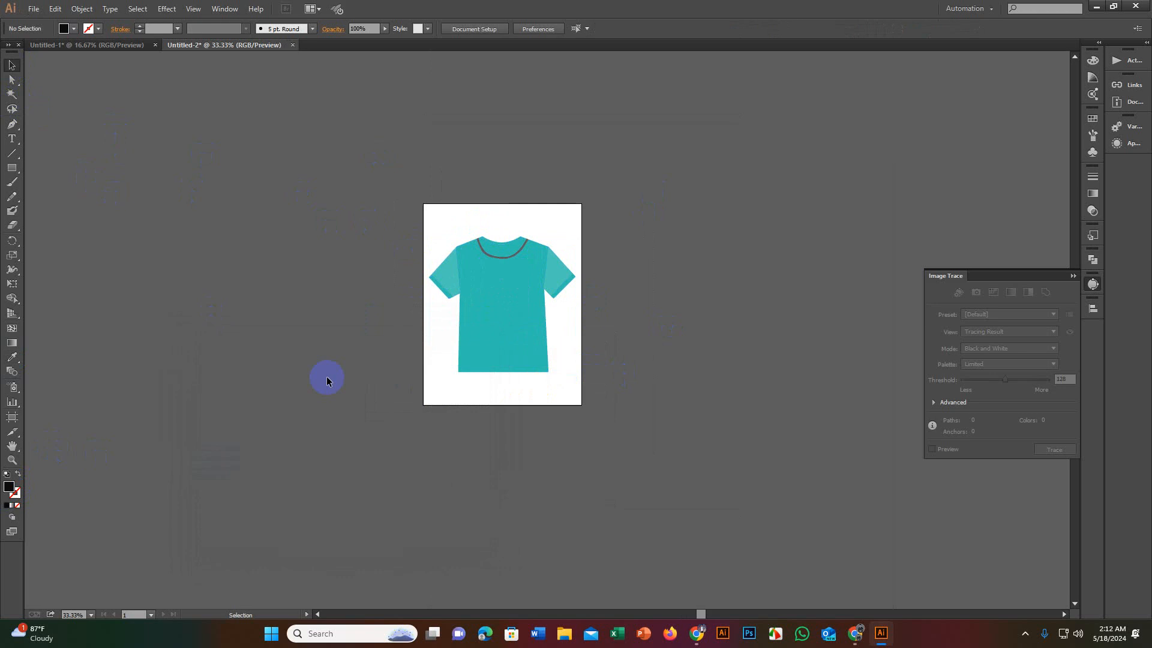
double_click(11, 487)
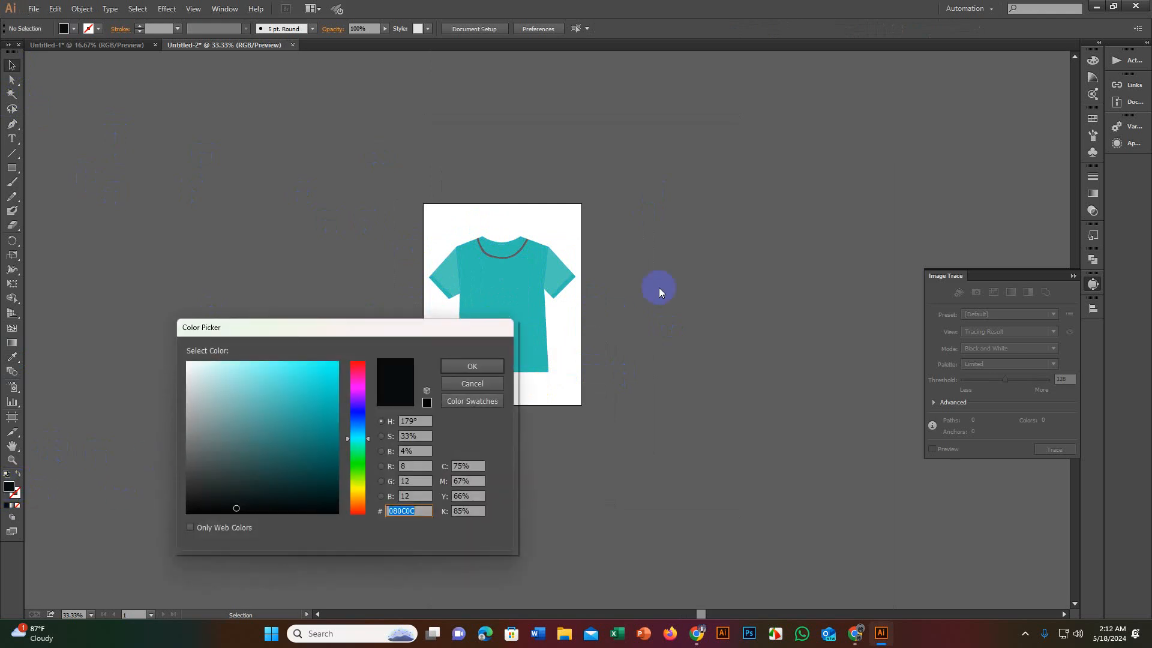
click(472, 384)
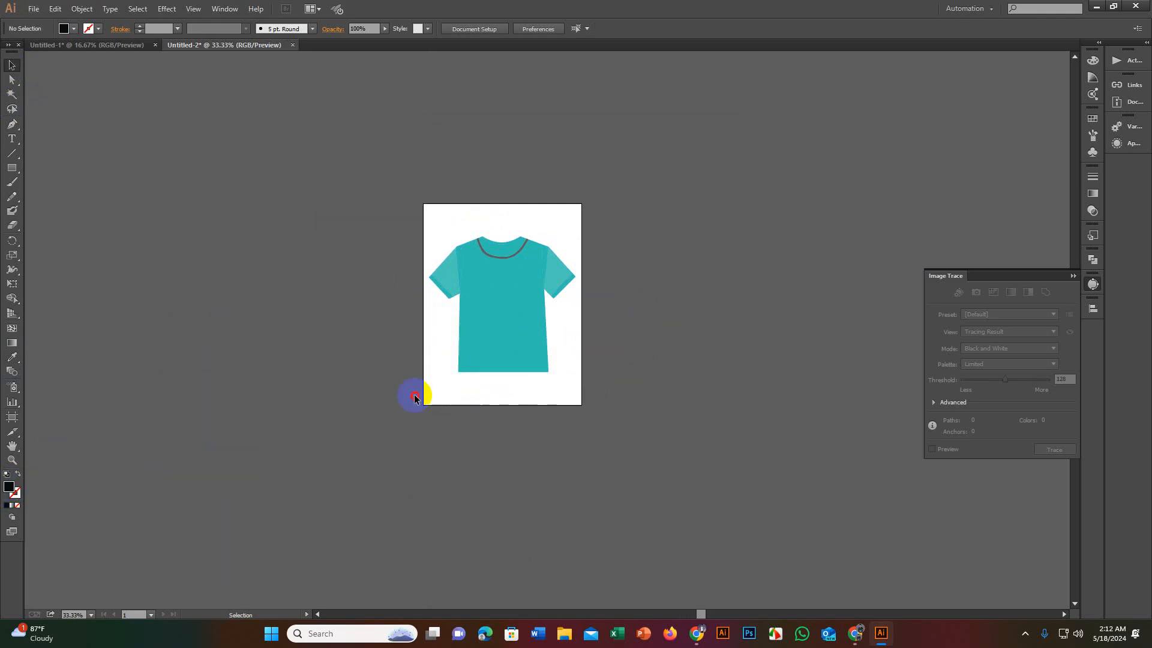
Step: Select the whole shirt group and fill it with near-black #020707
key(ctrl+a)
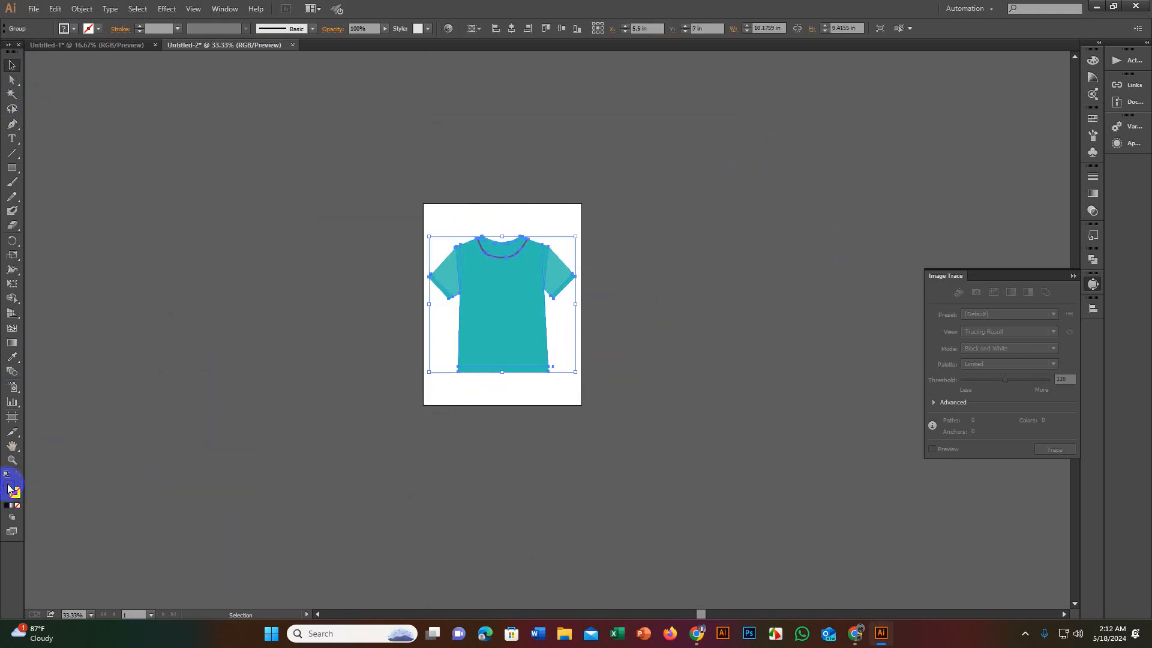
double_click(10, 488)
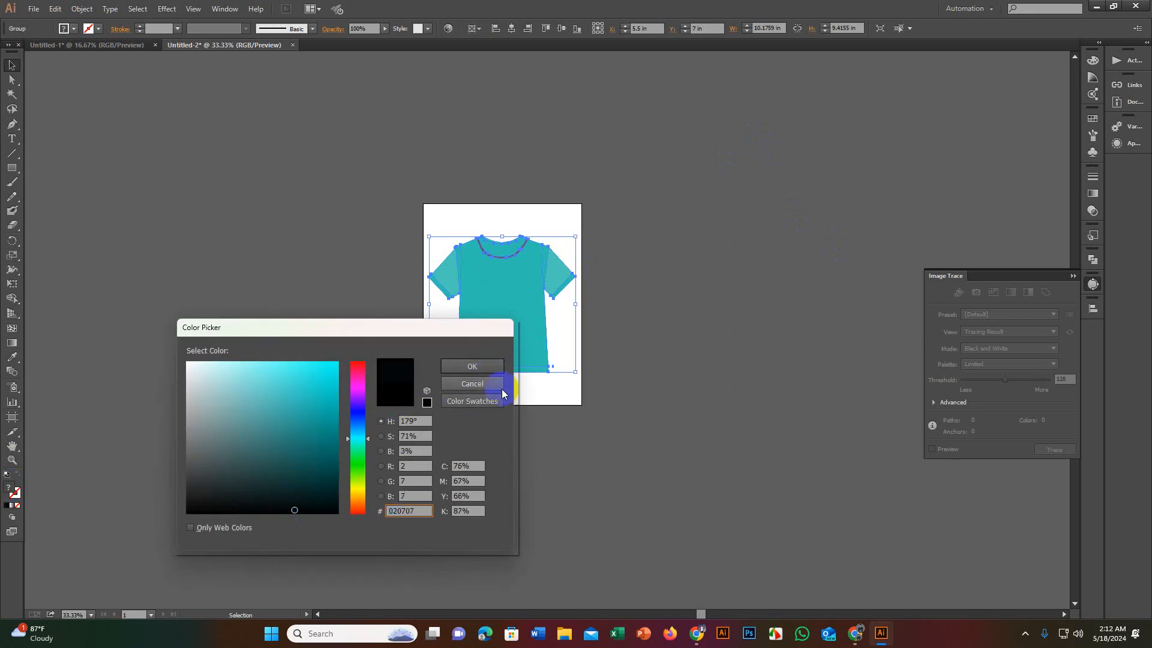
click(472, 366)
Step: Examine the black shirt's collar lines up close and its overall look on the artboard
key(ctrl+1)
drag(561, 286, 594, 293)
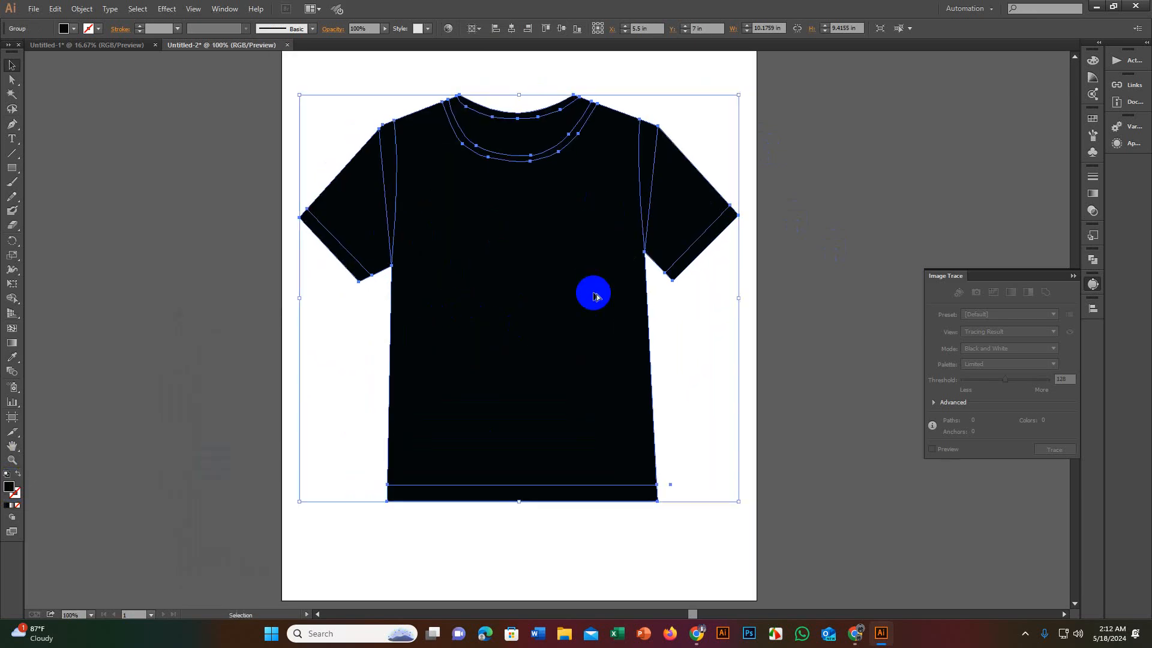
scroll(594, 294, down, 2)
scroll(545, 203, up, 4)
scroll(550, 201, up, 2)
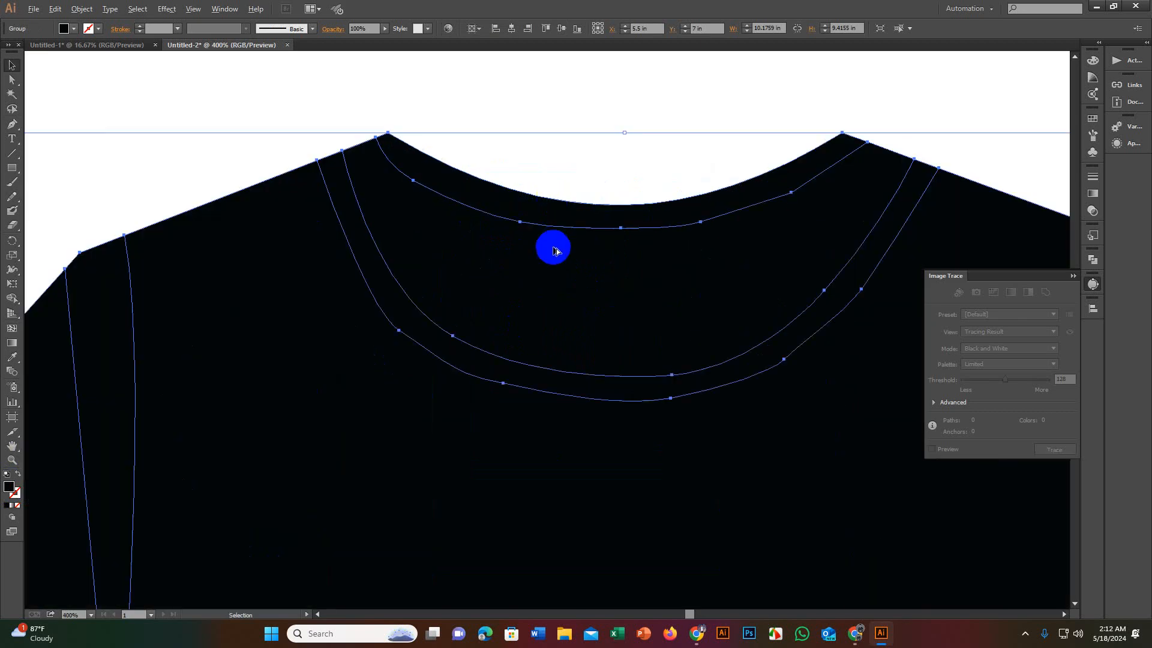
scroll(553, 249, down, 4)
drag(538, 361, 566, 257)
scroll(566, 277, down, 2)
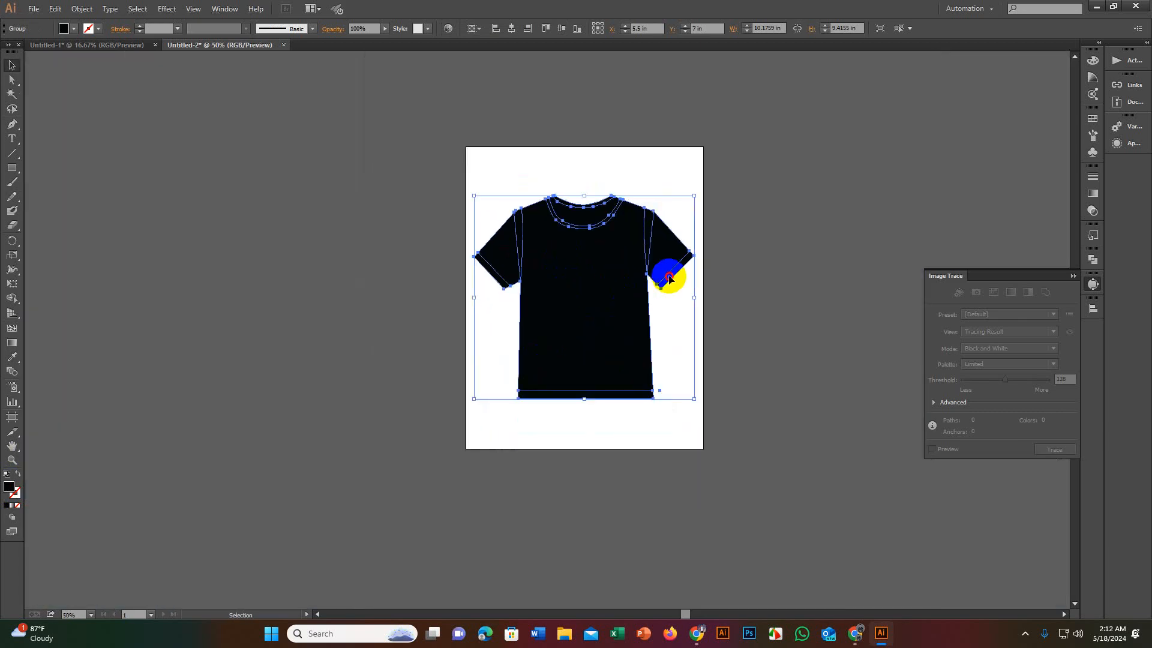
Step: Deselect the shirt group and examine the black T-shirt's seams and overall shape on the artboard
click(708, 331)
scroll(592, 379, down, 1)
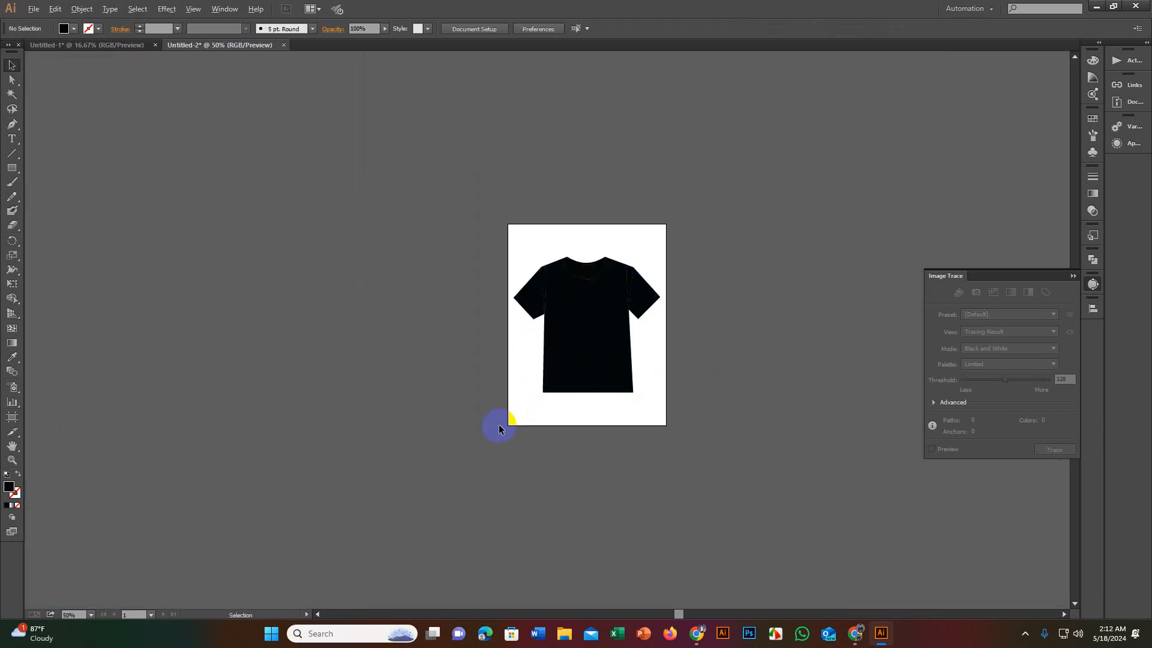
scroll(501, 414, up, 2)
scroll(670, 255, down, 2)
drag(670, 255, 535, 327)
scroll(532, 387, up, 2)
scroll(533, 331, up, 2)
scroll(534, 332, down, 3)
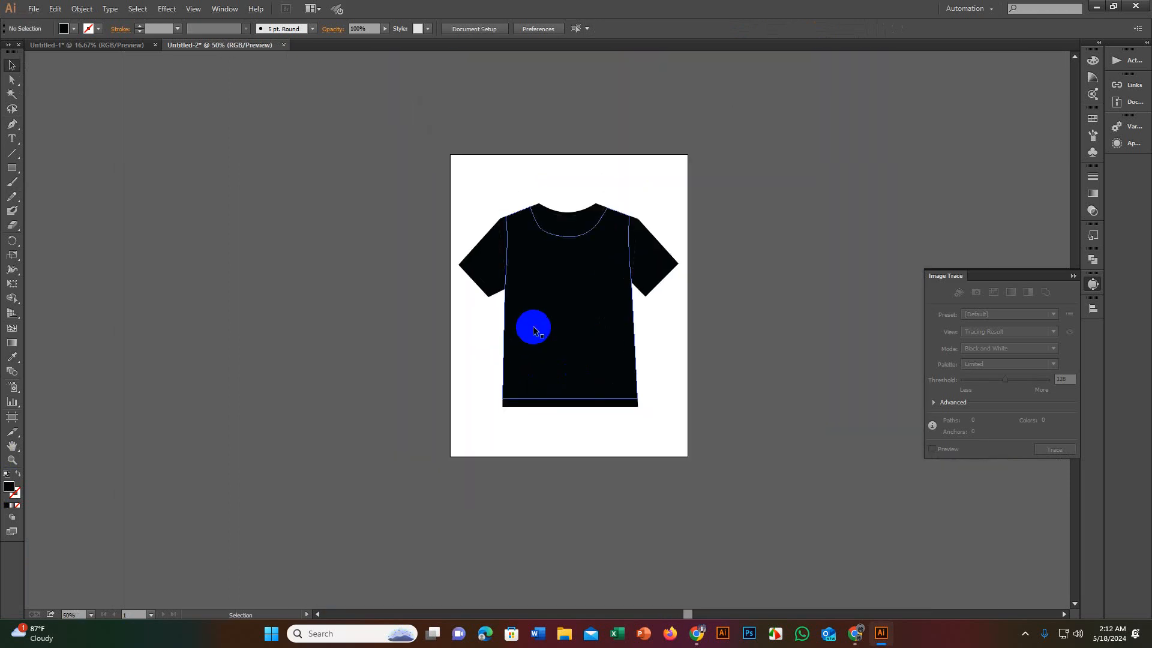
scroll(531, 331, up, 2)
scroll(728, 222, down, 1)
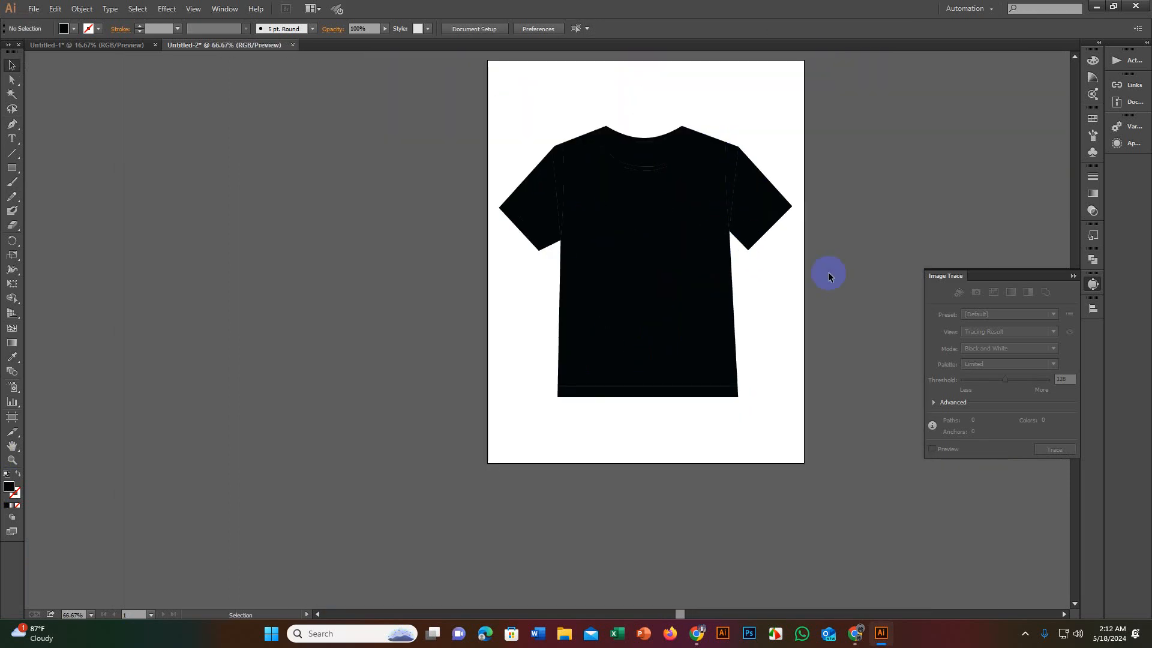
scroll(766, 252, up, 2)
scroll(763, 252, down, 2)
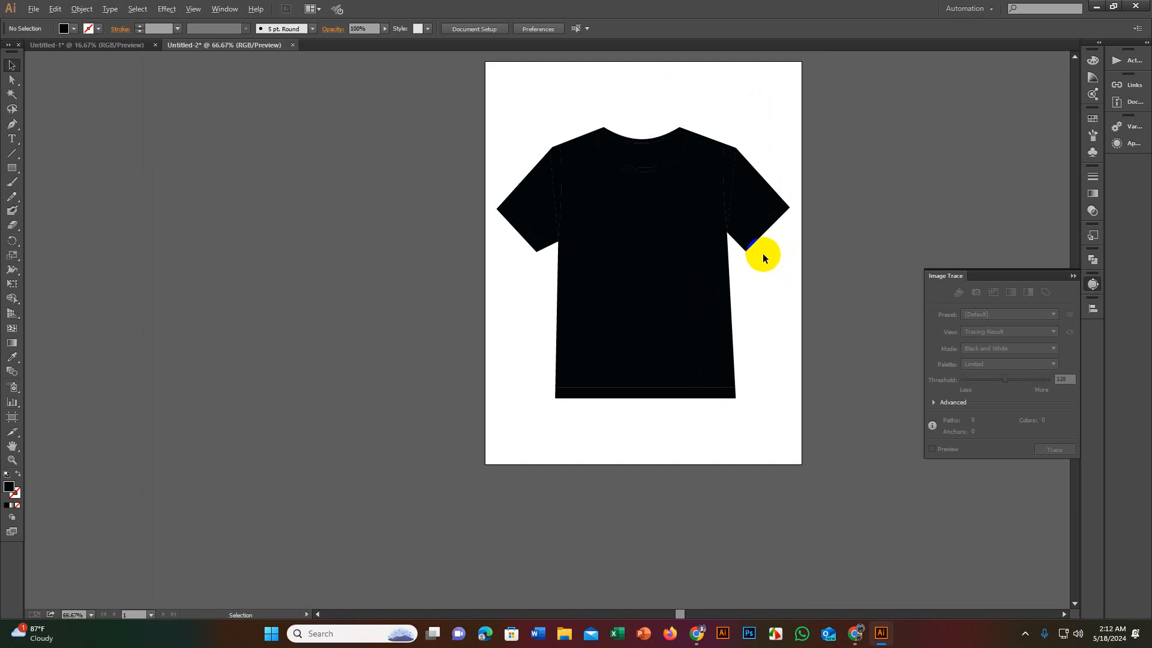
scroll(634, 294, down, 1)
scroll(633, 296, down, 1)
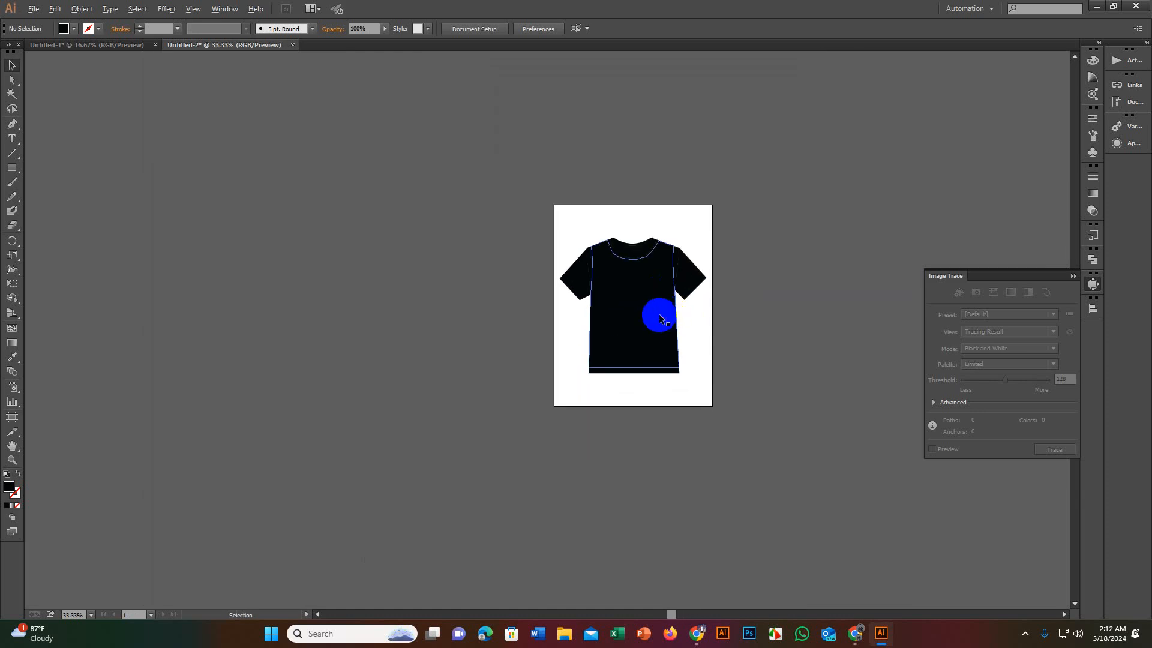
Step: Create a new document 4000 px wide and 2663 px high, with units in pixels
click(34, 9)
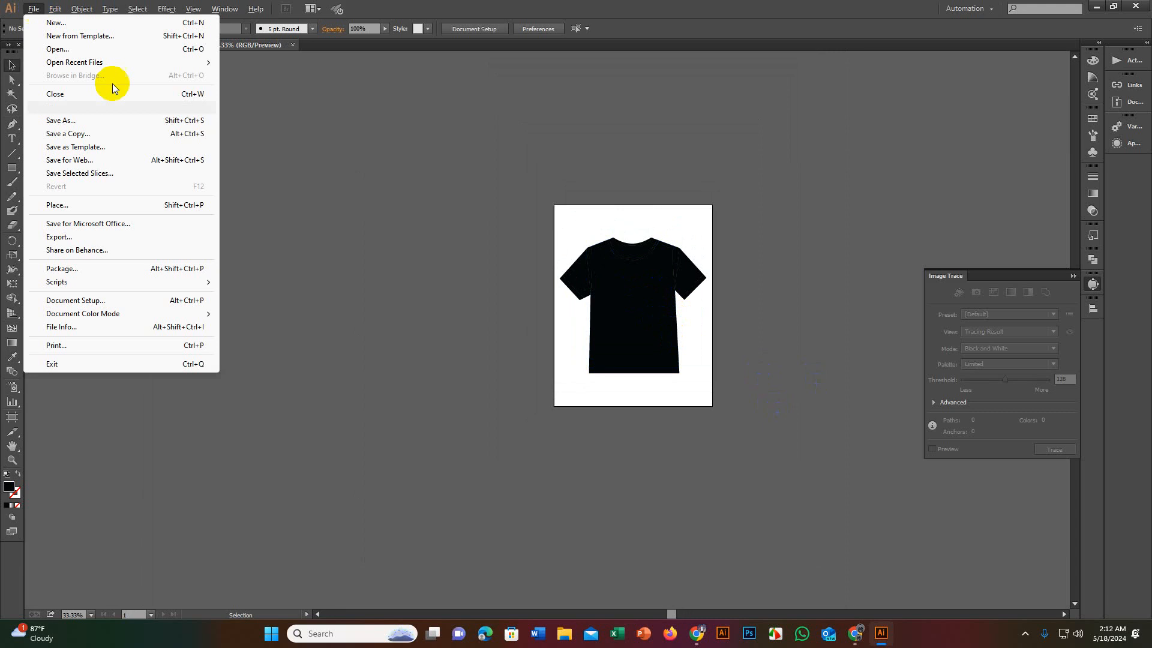
click(396, 207)
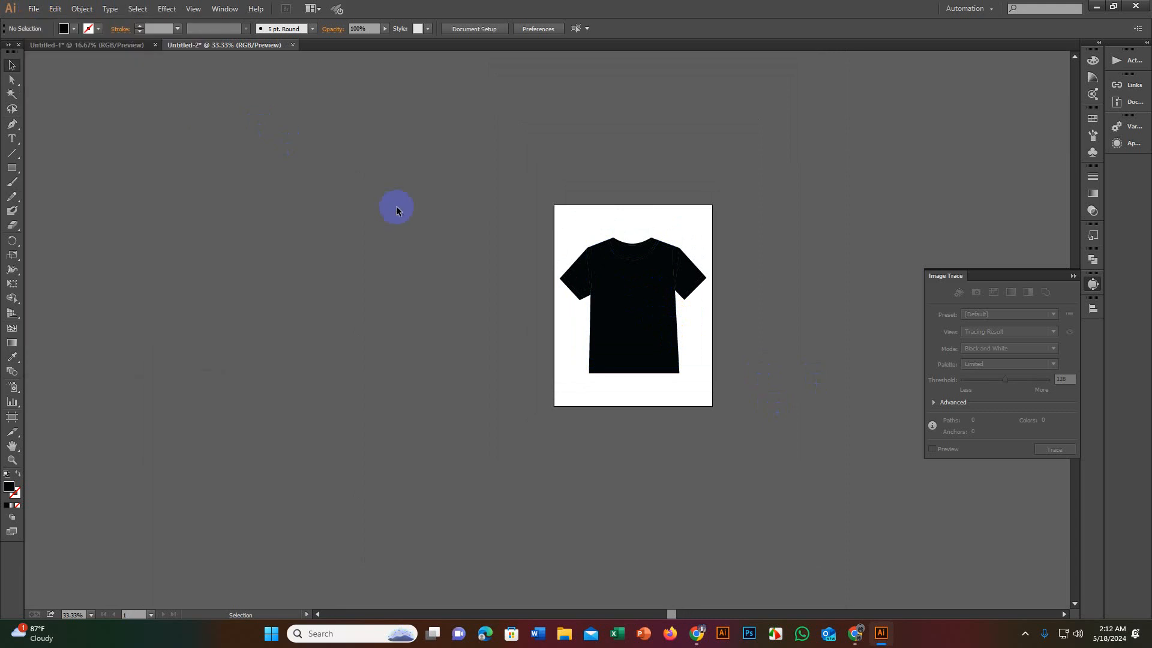
click(38, 6)
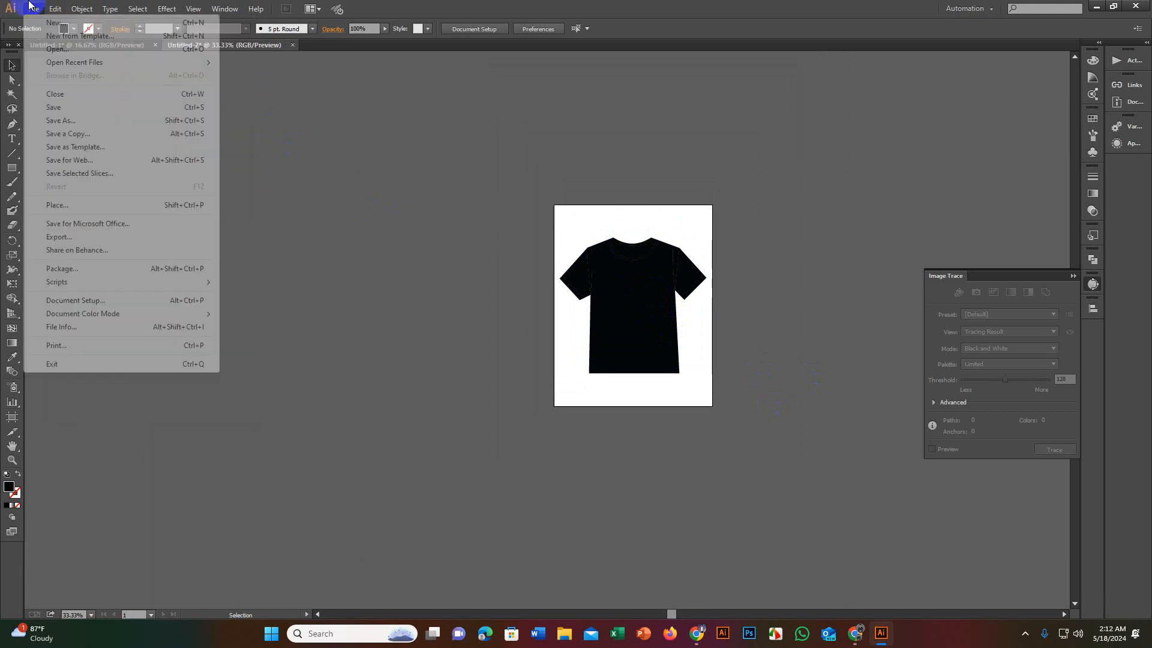
click(50, 28)
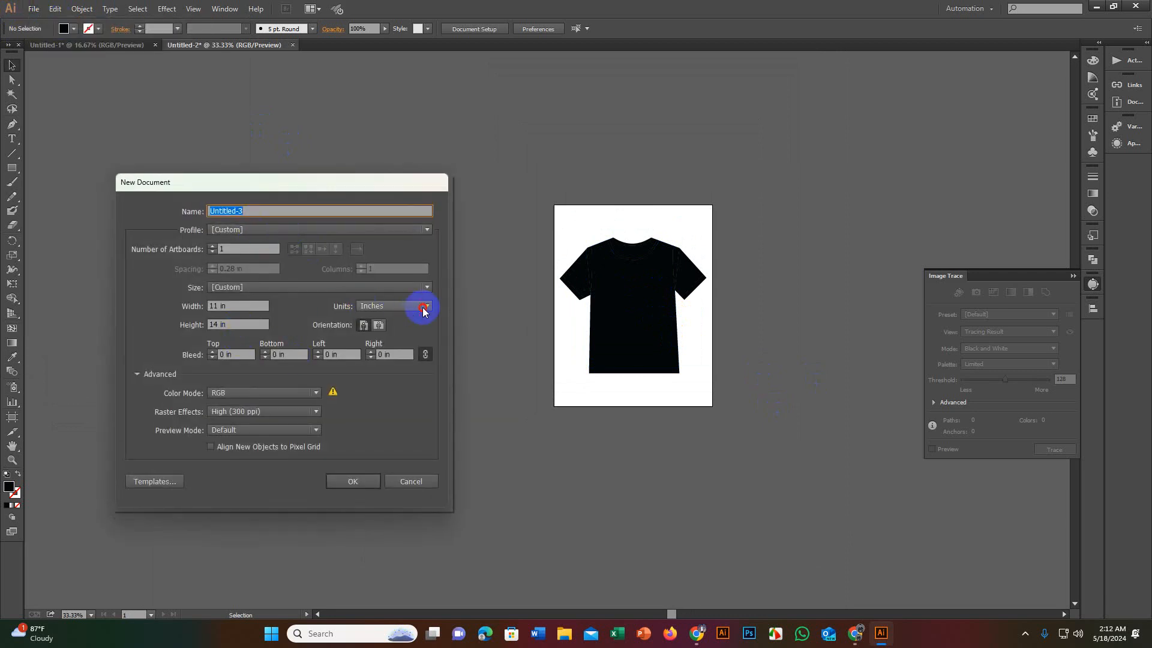
click(423, 308)
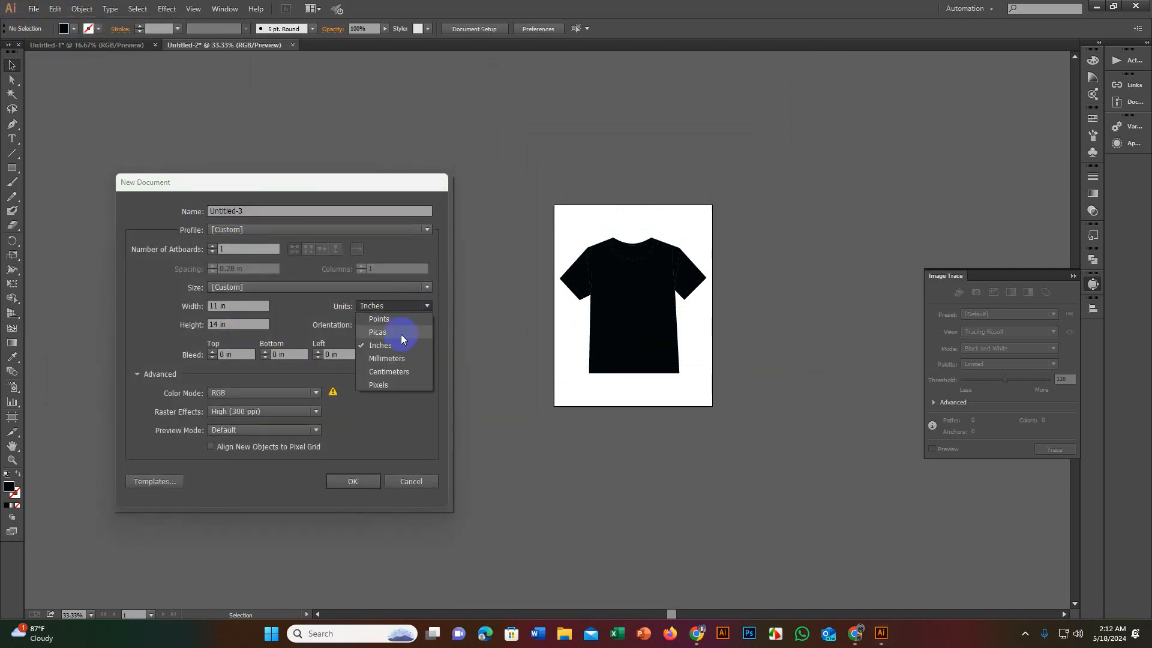
click(393, 385)
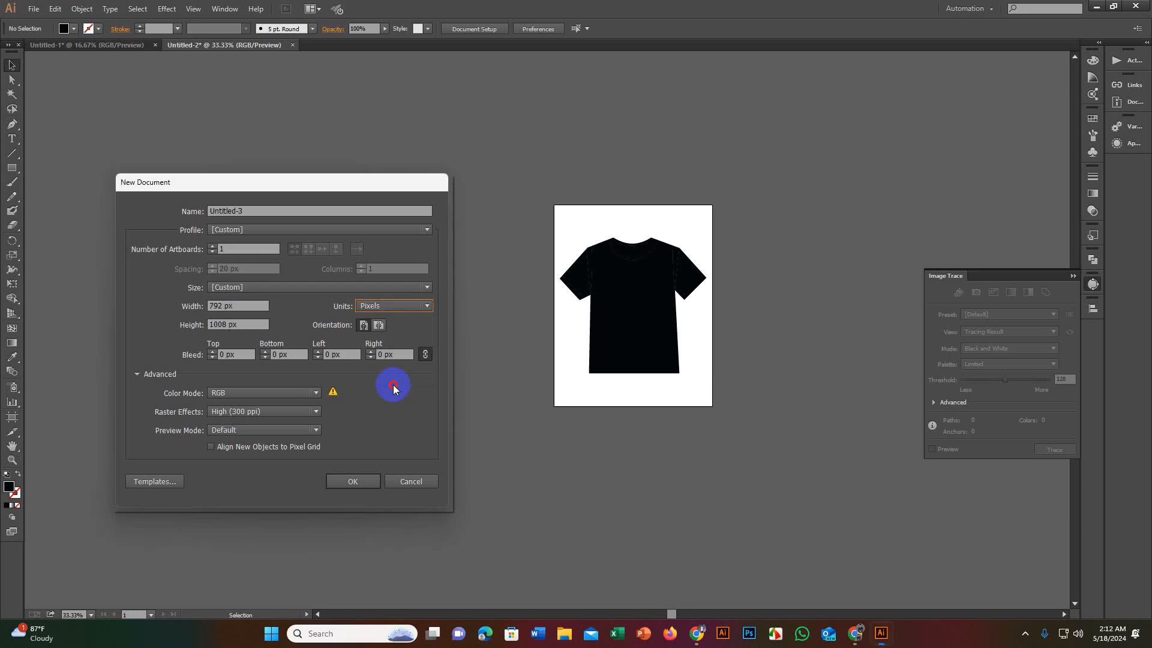
double_click(223, 307)
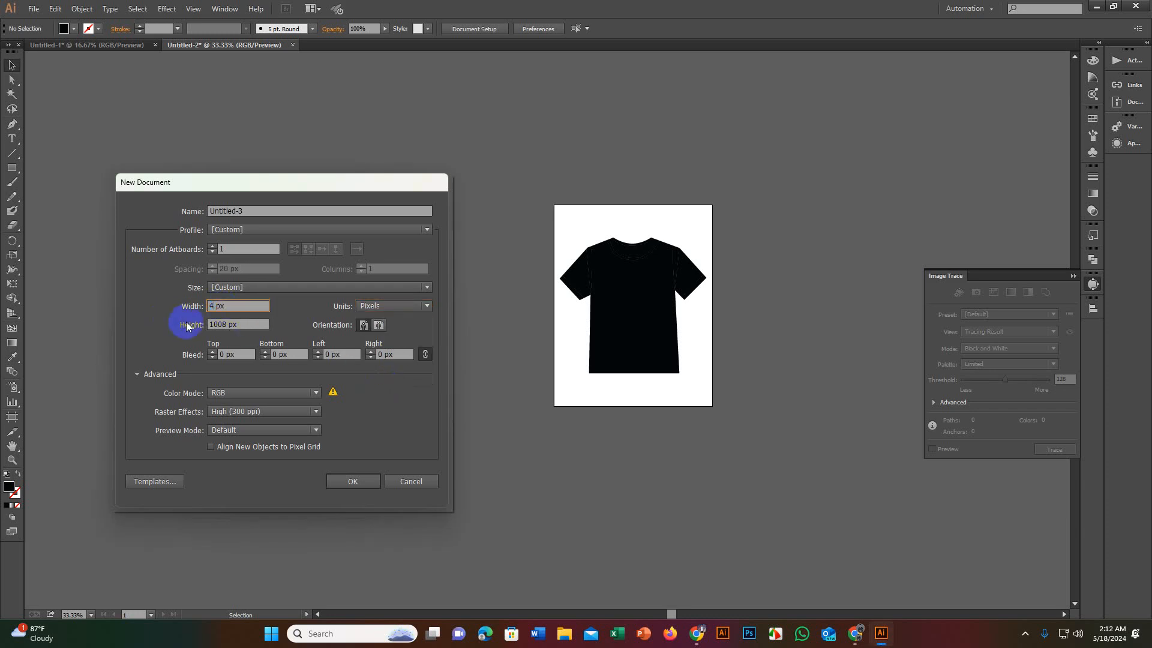
text(4000)
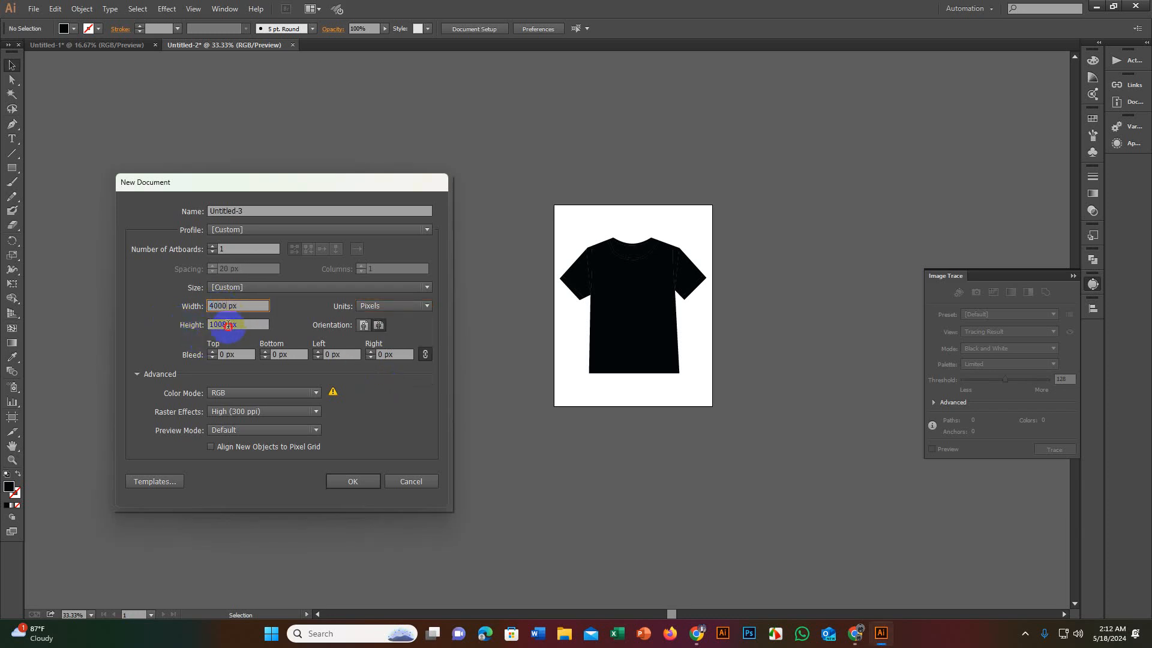
double_click(228, 326)
text(2663)
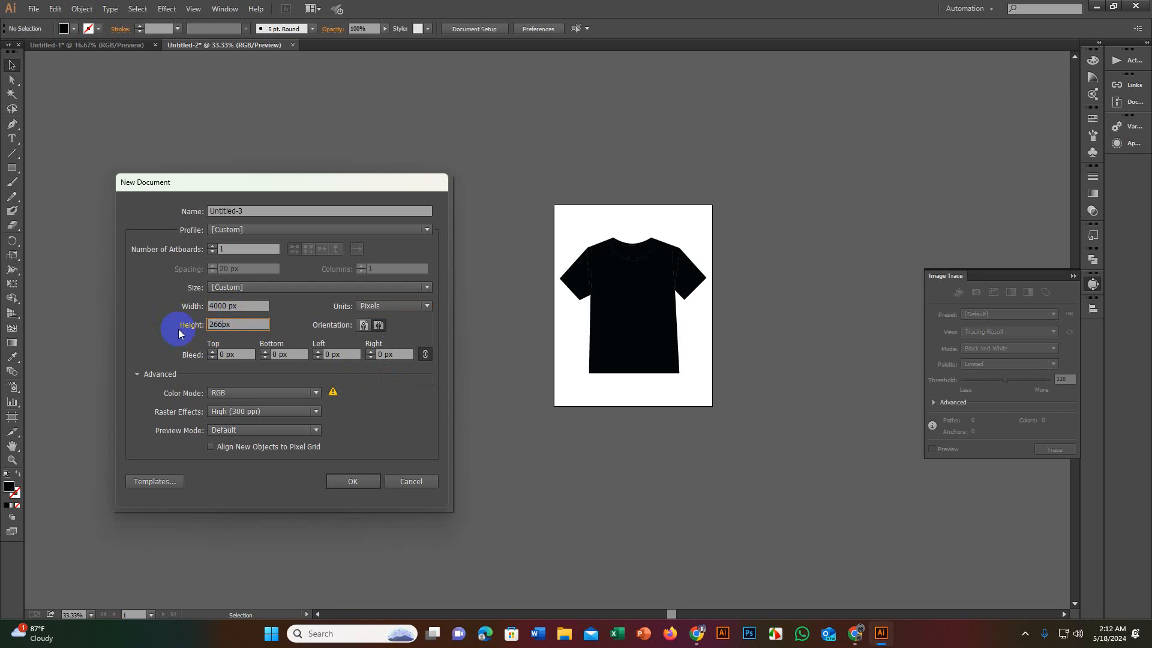
click(357, 484)
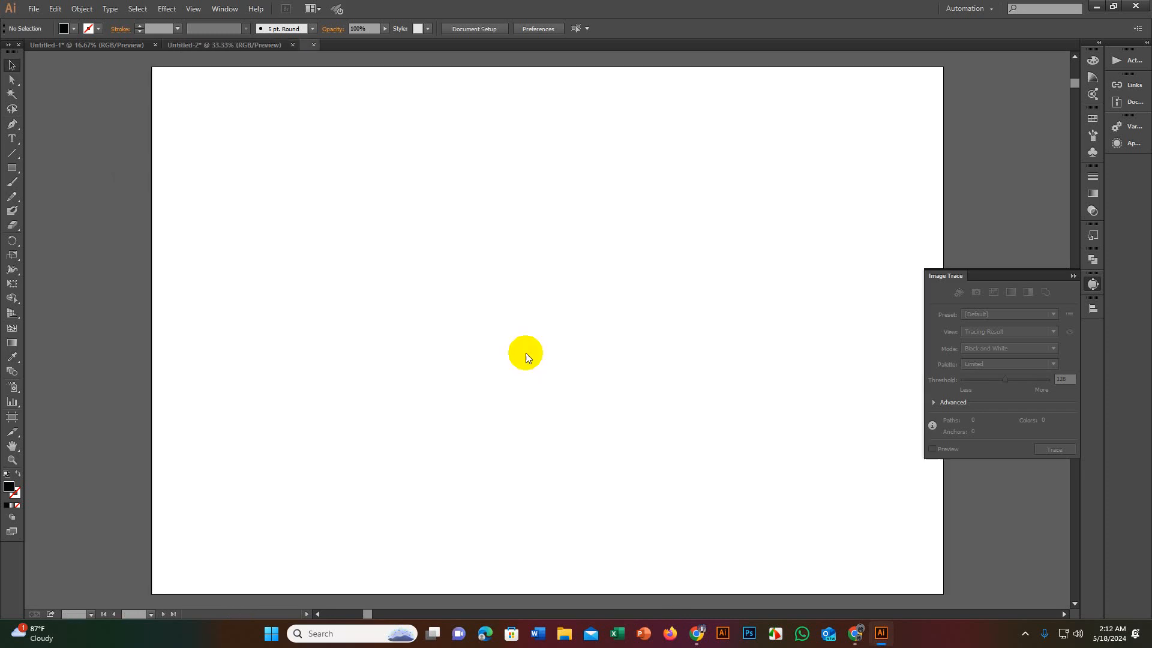
Step: Cut the black shirt group from the Untitled-2 document and paste it into Untitled-3
scroll(589, 332, down, 2)
drag(589, 333, 712, 325)
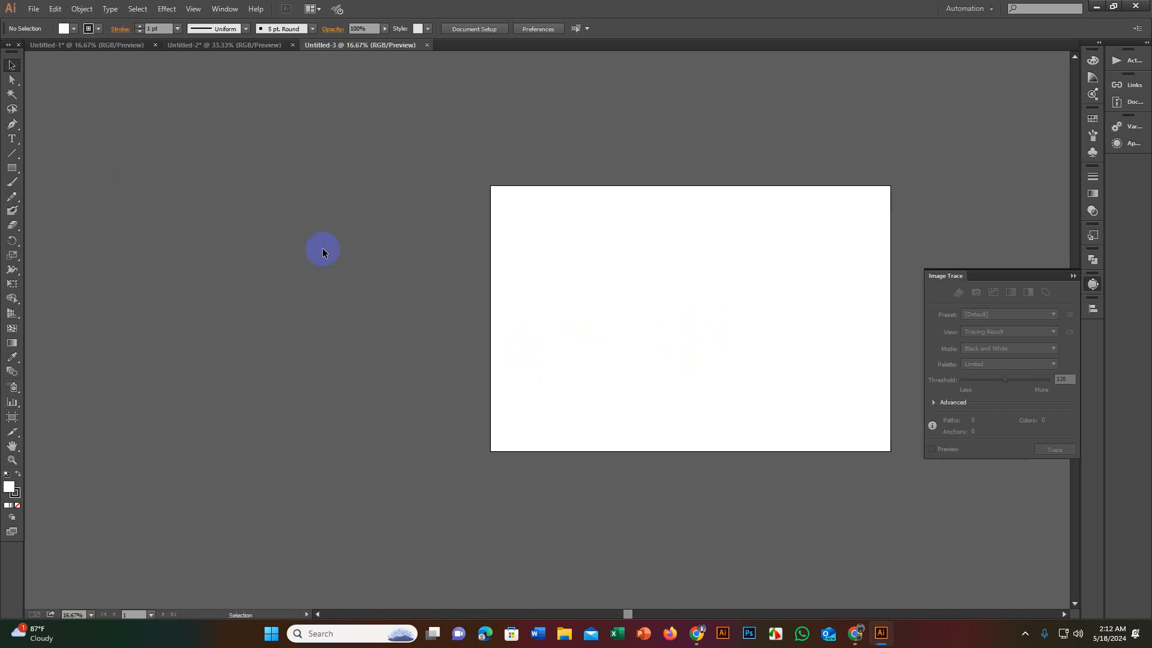
click(29, 5)
click(341, 147)
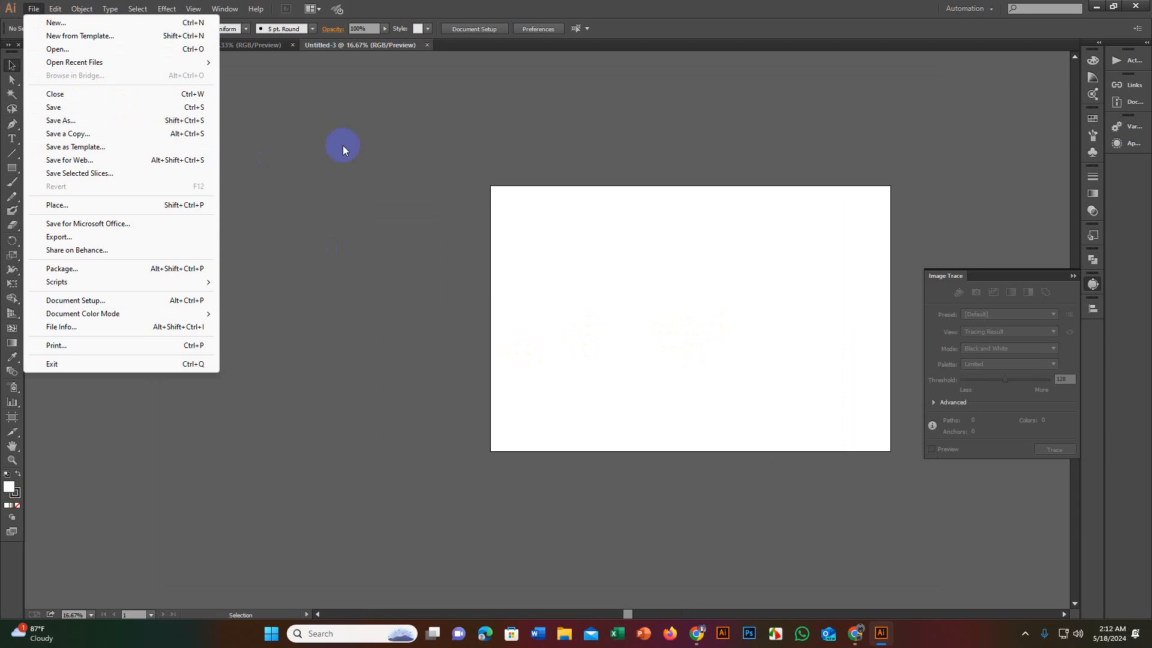
click(225, 48)
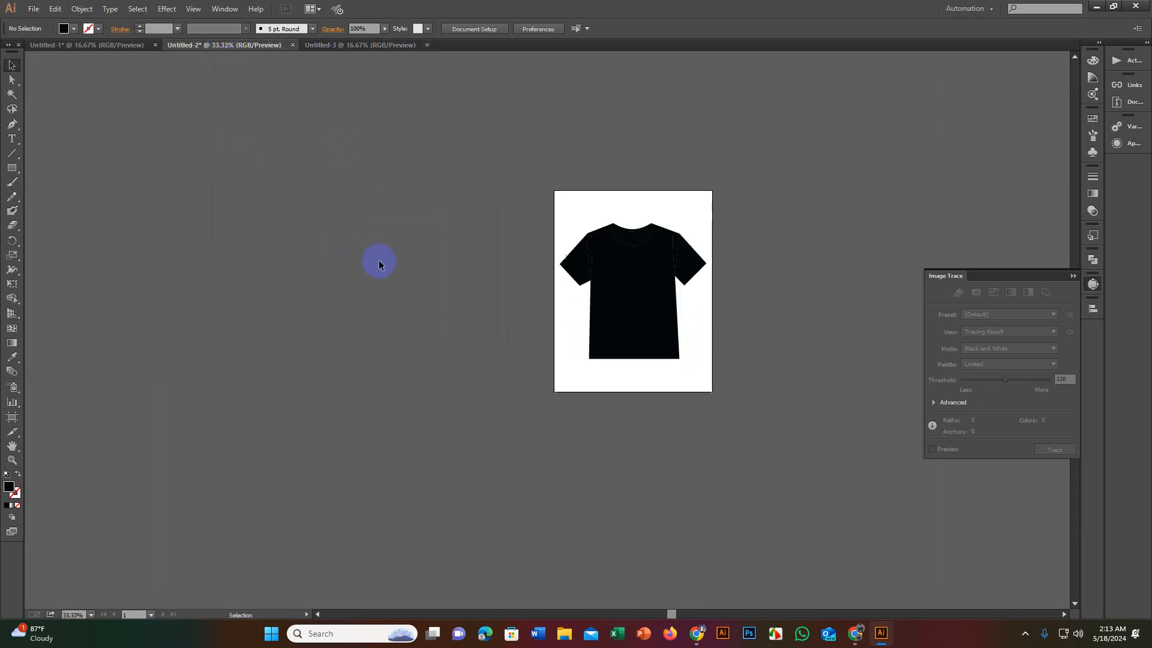
drag(697, 413, 736, 283)
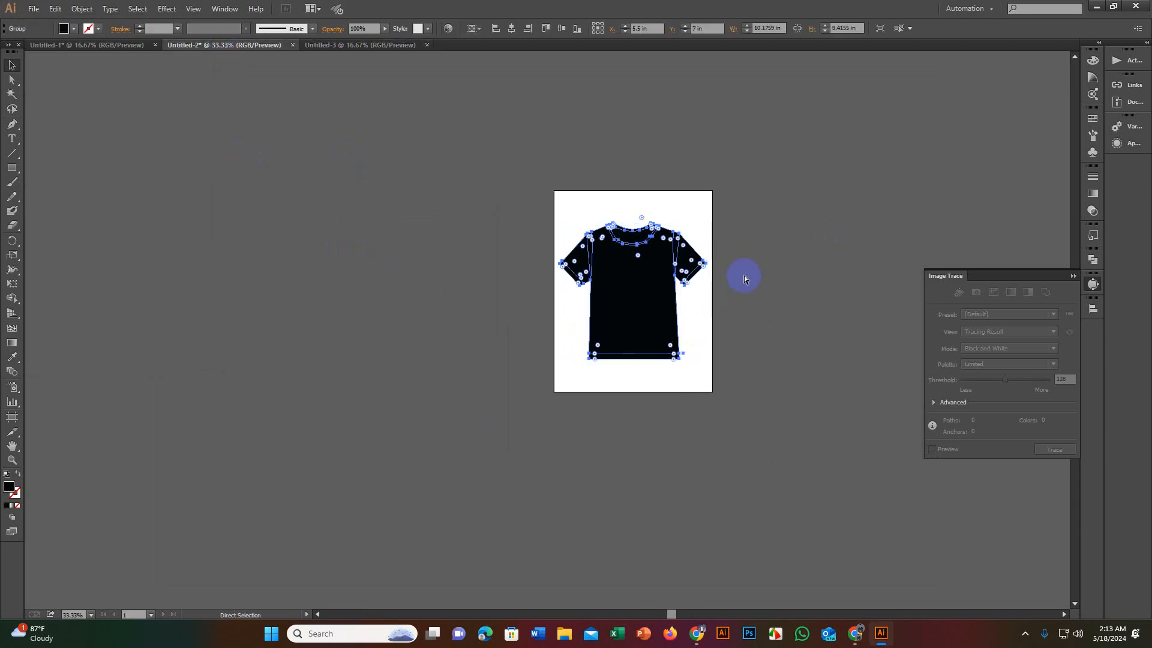
key(Delete)
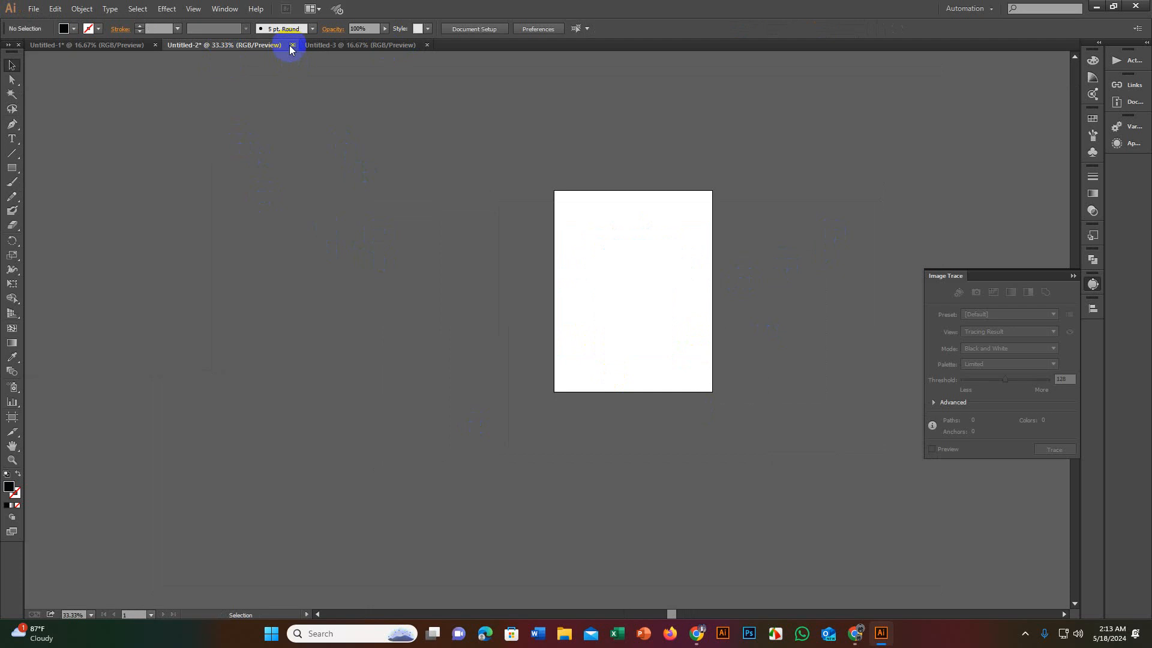
click(328, 44)
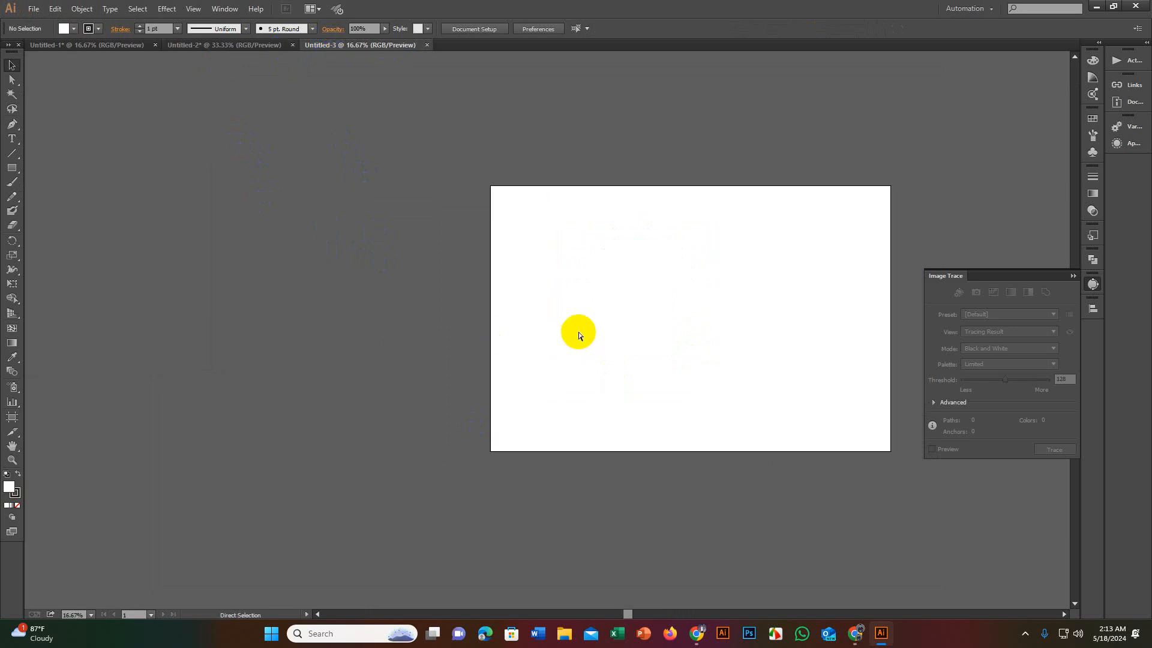
key(ctrl+v)
Step: Enlarge the pasted shirt proportionally to about 2108 px wide and place it in the right half of the artboard, vertically centred
drag(550, 331, 623, 341)
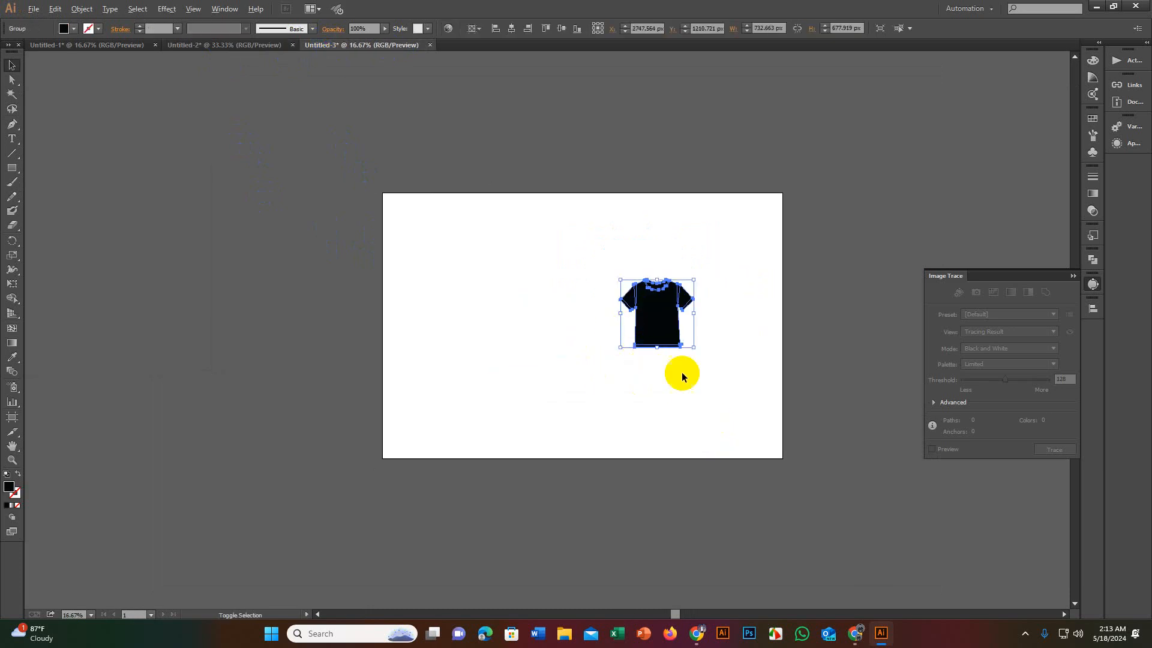
drag(694, 350, 768, 416)
drag(648, 330, 664, 349)
click(771, 339)
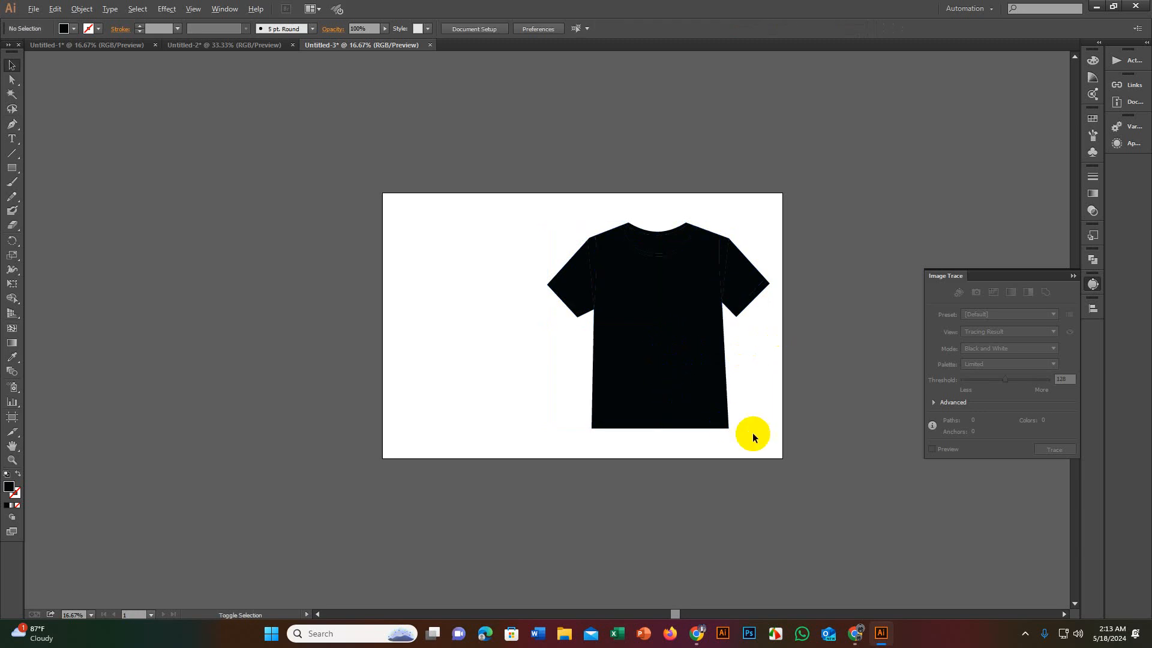
click(654, 383)
drag(769, 429, 770, 427)
drag(679, 378, 690, 378)
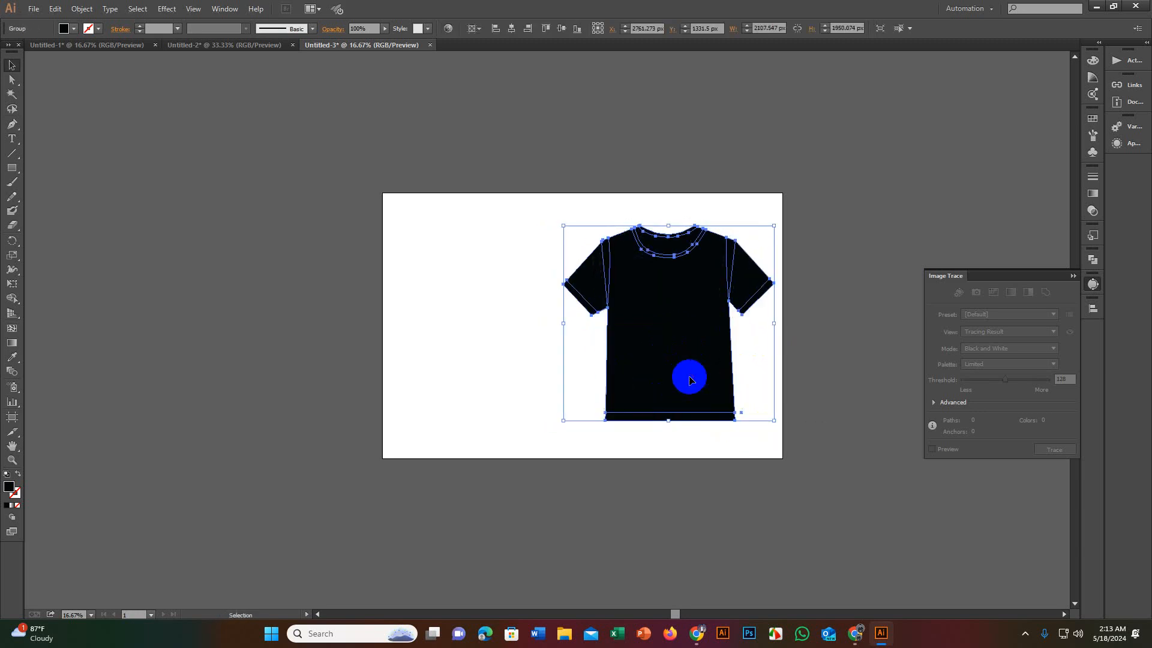
click(789, 347)
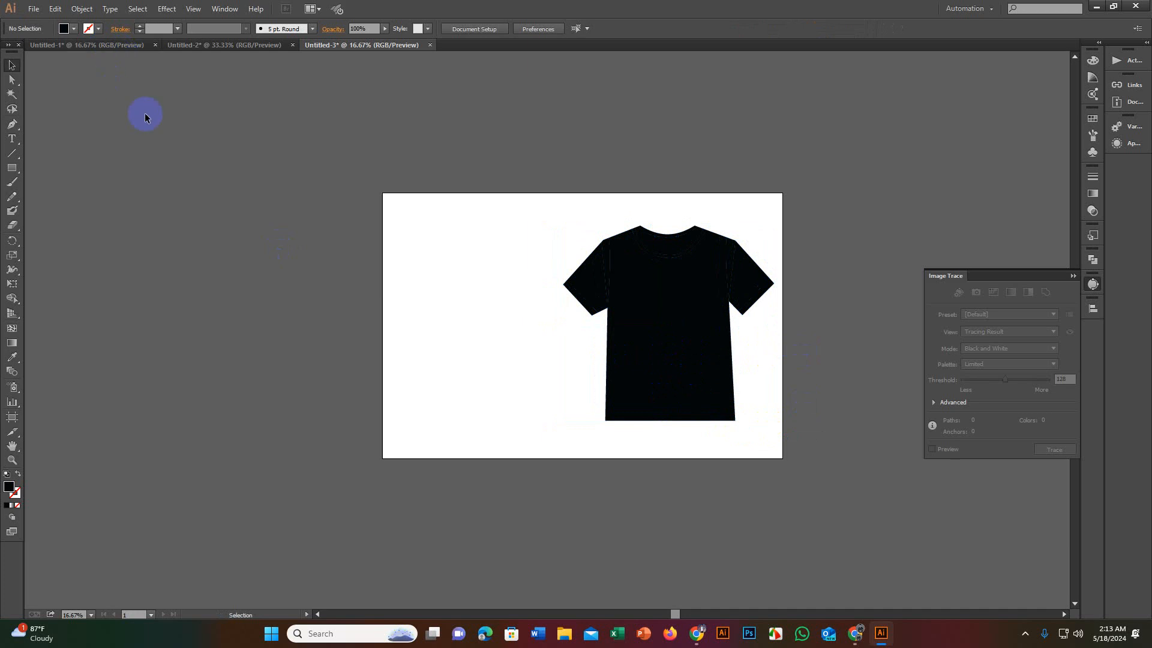
Step: Cut the coffee quote artwork from the Untitled-1 document and paste it into Untitled-3
click(102, 45)
click(621, 302)
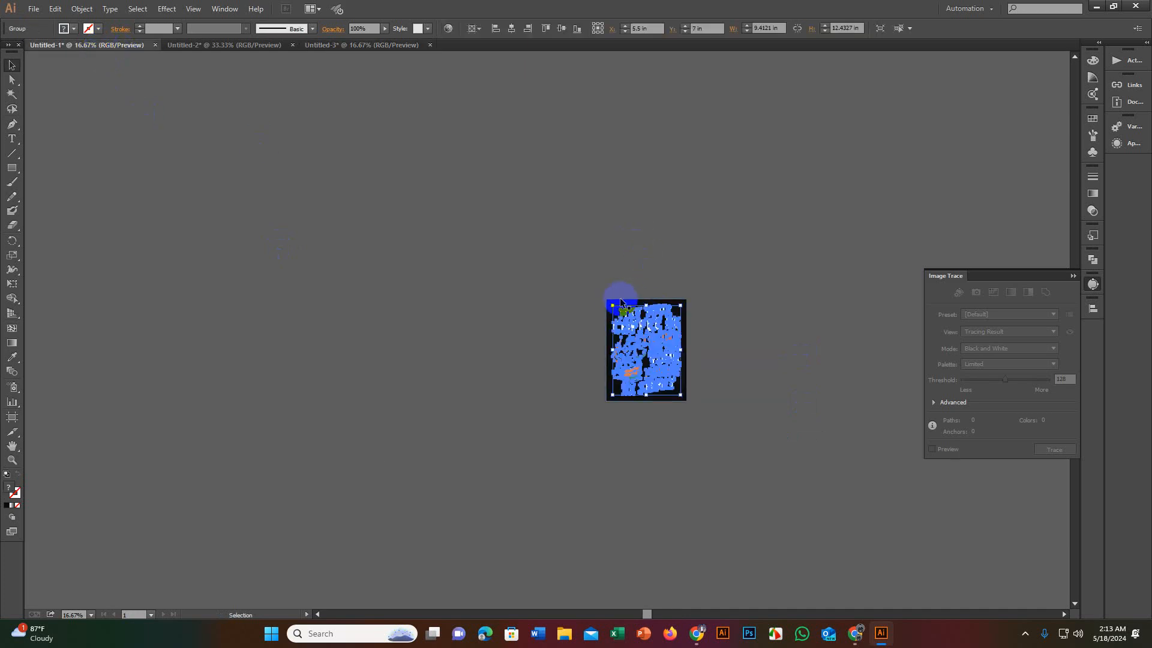
key(ctrl+x)
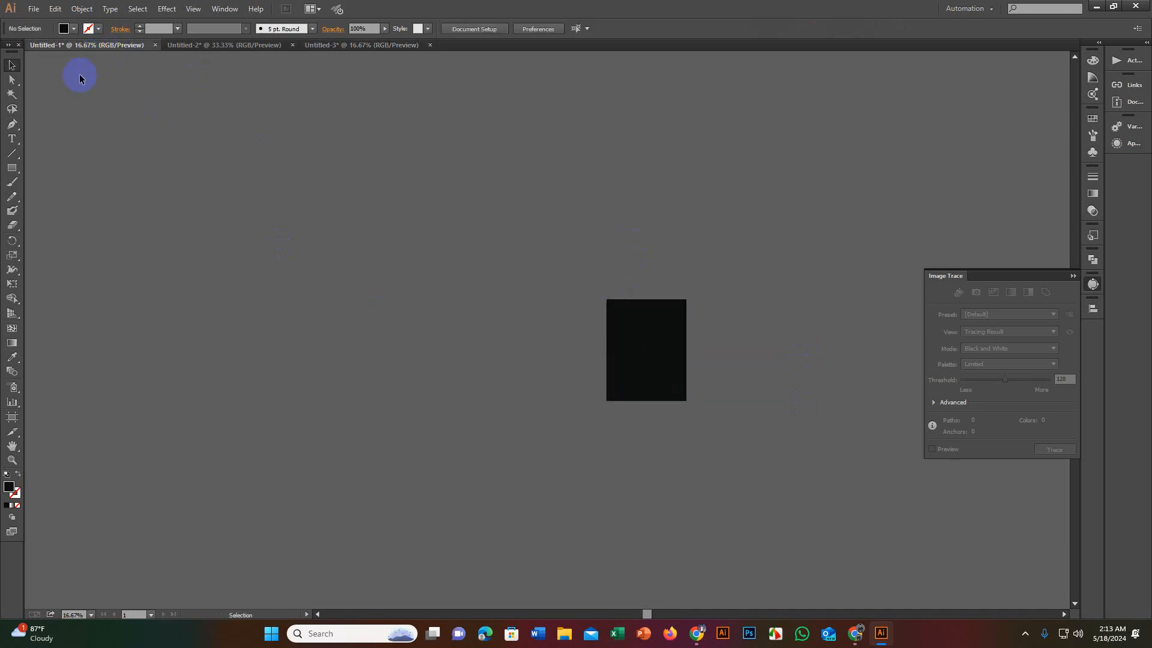
click(358, 46)
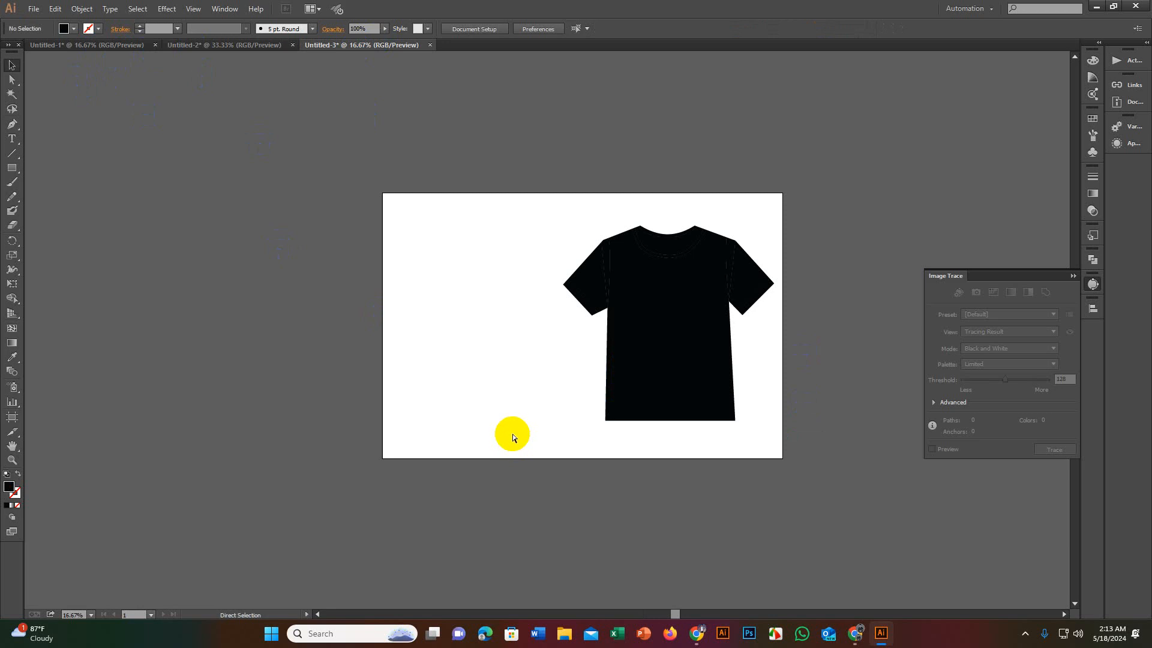
key(ctrl+v)
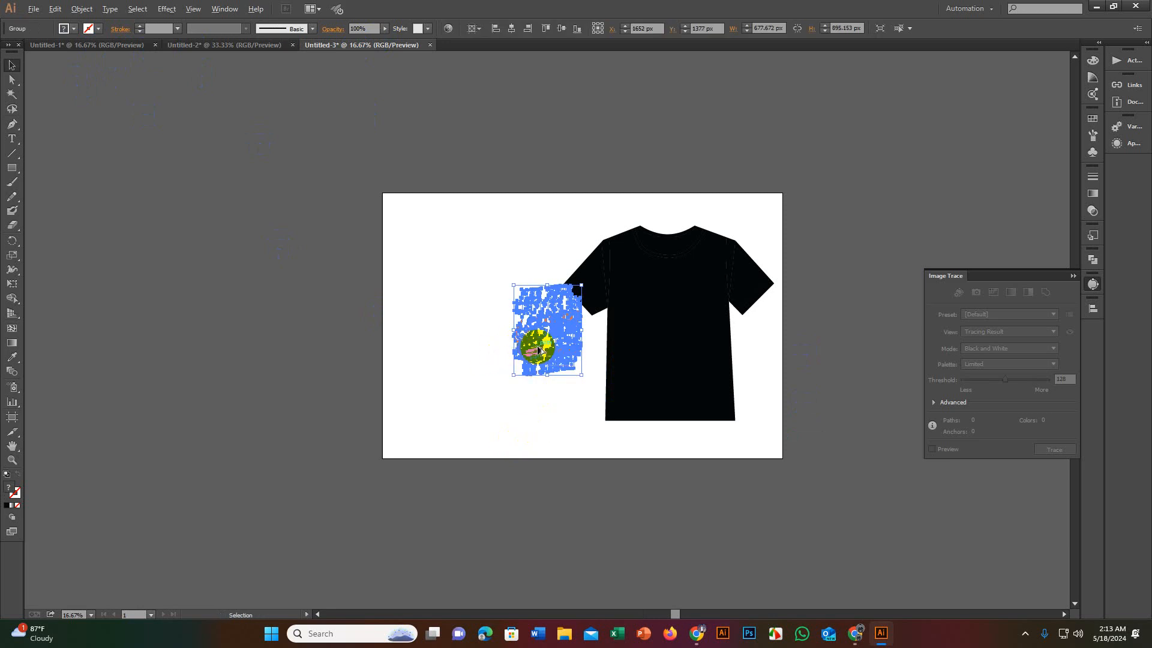
Step: Move the pasted coffee quote artwork onto the chest of the black shirt
scroll(541, 348, up, 2)
scroll(543, 349, down, 2)
drag(545, 347, 688, 336)
scroll(659, 330, up, 2)
click(793, 340)
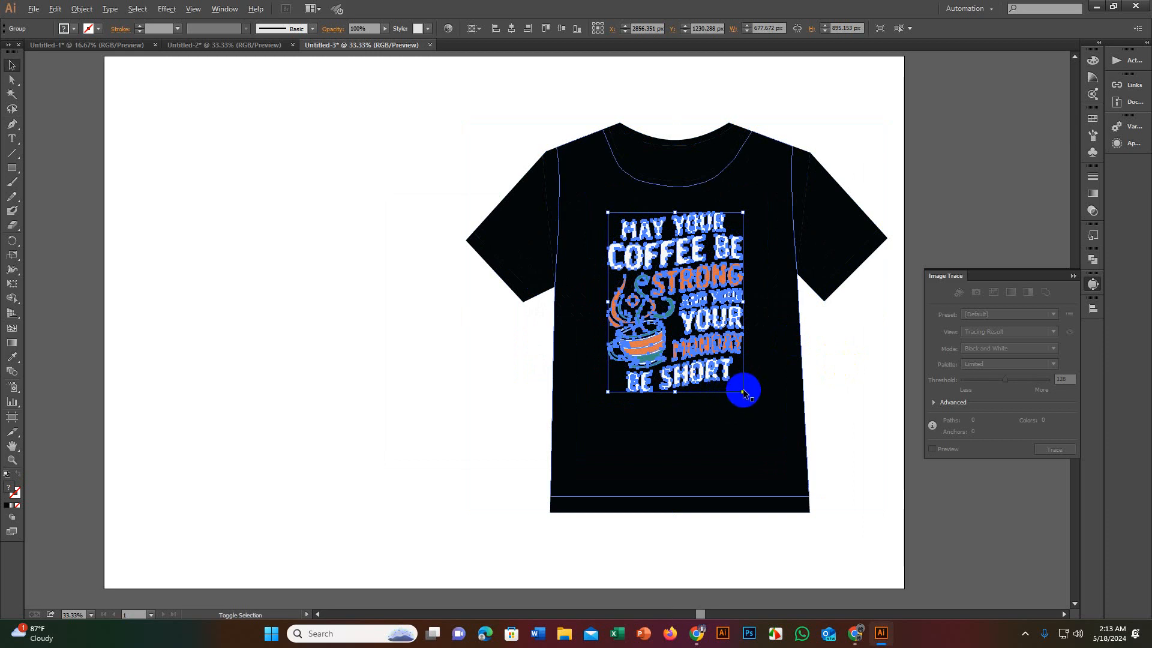
Step: Enlarge the coffee artwork to about 755 by 997 px, centre it on the shirt, nudge it slightly upward and deselect it
drag(743, 391, 750, 401)
drag(702, 348, 688, 352)
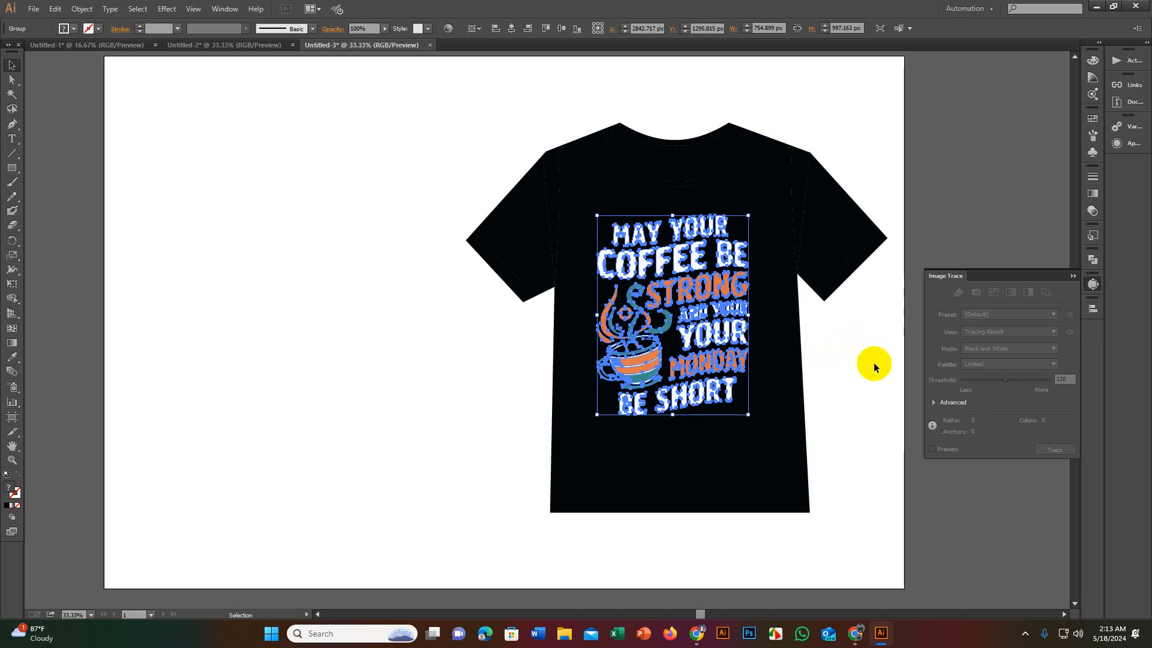
key(Up)
key(Up)
click(802, 373)
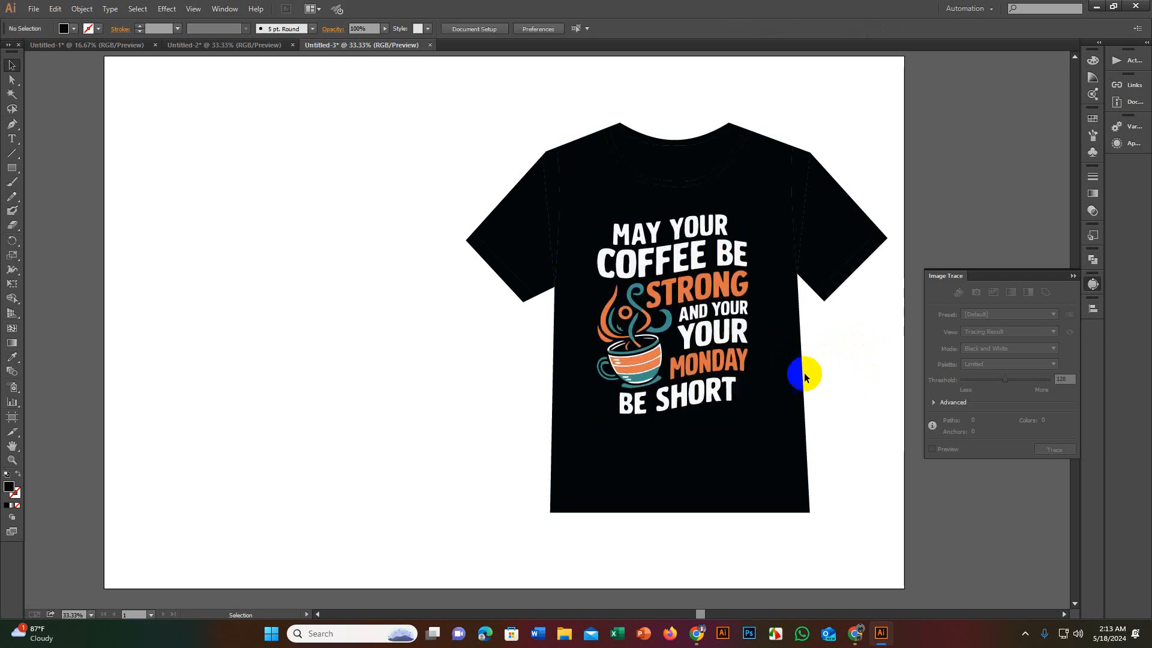
Step: Duplicate the shirt's coffee artwork onto the empty left half of the artboard, level with the original, and deselect it
scroll(870, 403, down, 2)
drag(838, 421, 819, 420)
scroll(772, 420, up, 2)
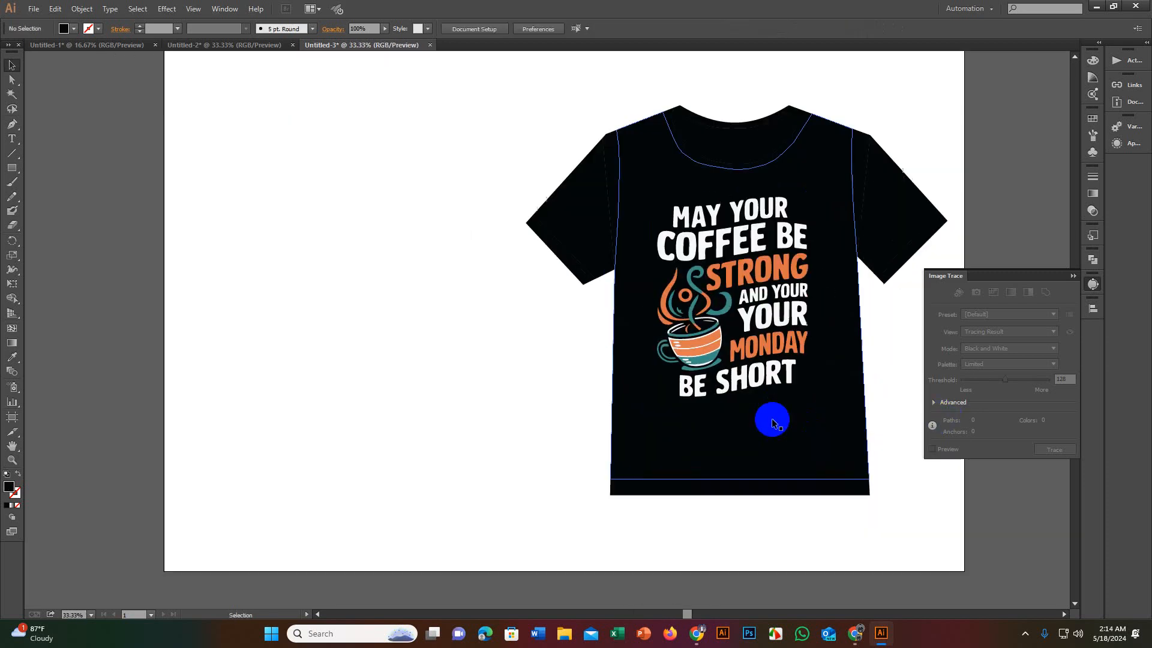
scroll(839, 406, down, 2)
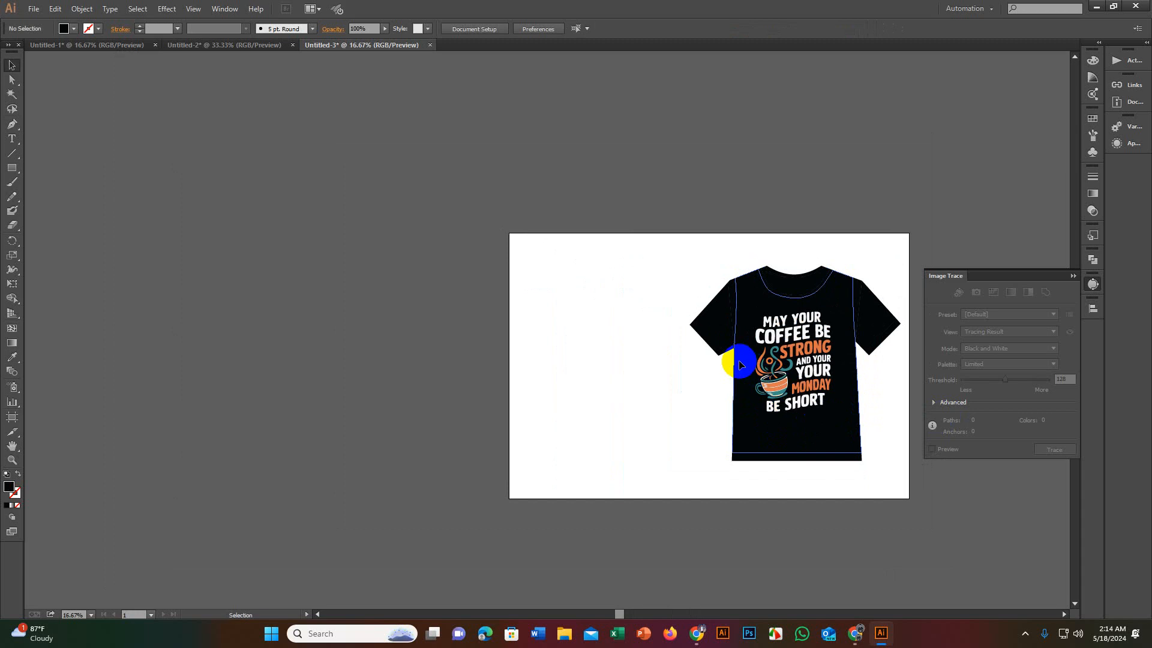
click(802, 376)
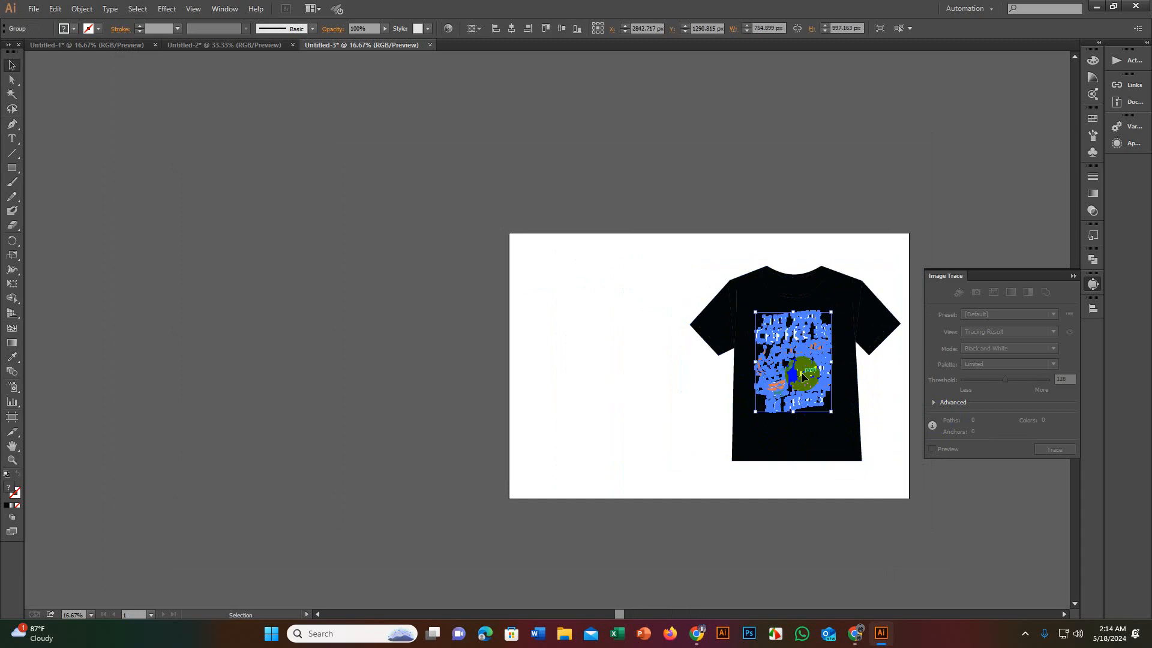
drag(804, 376, 596, 376)
click(652, 369)
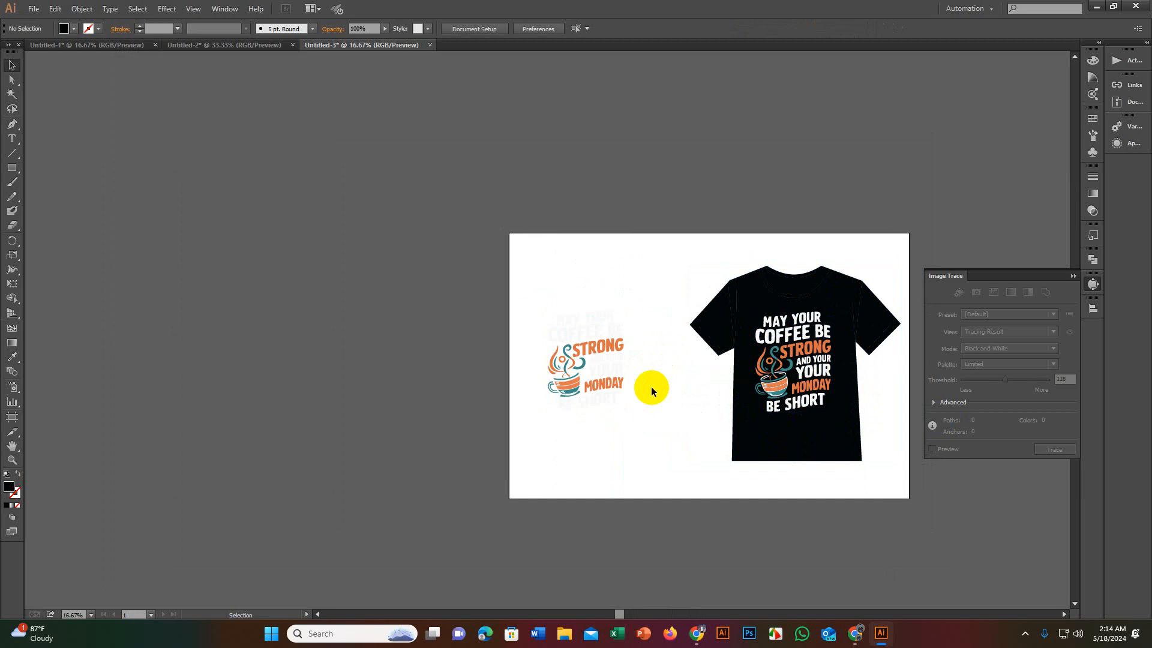
Step: Enlarge the coffee artwork copy proportionally to about 1379 by 1821 px and position it in the left half of the artboard
scroll(624, 390, up, 1)
click(581, 360)
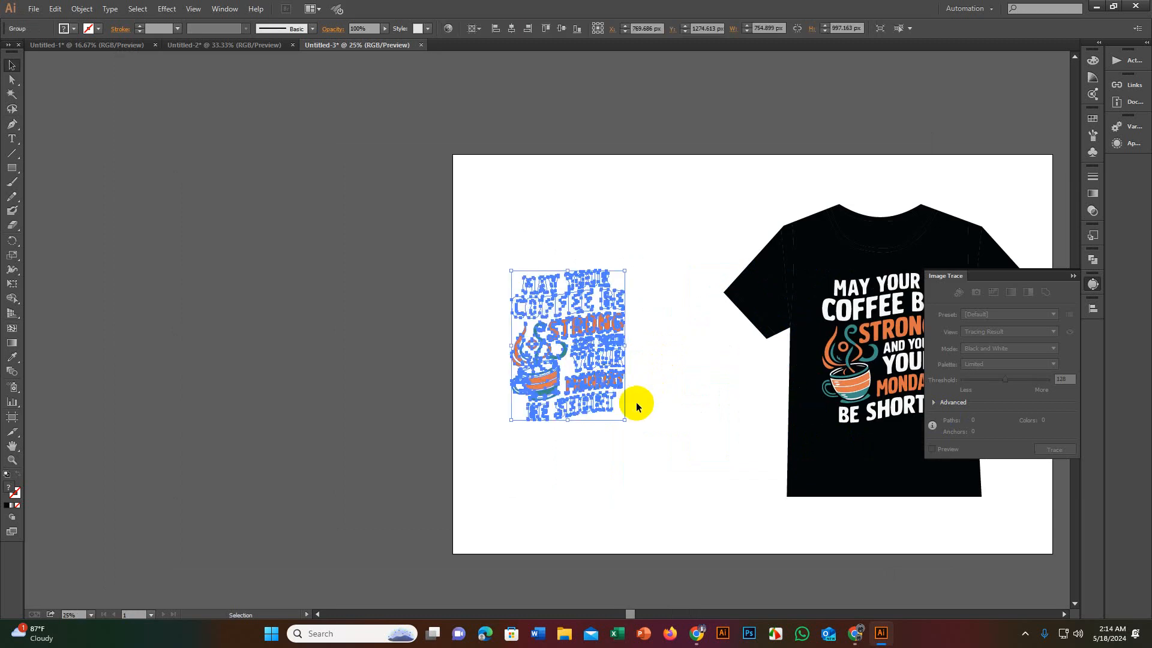
drag(620, 426, 668, 478)
drag(784, 381, 720, 360)
click(558, 314)
drag(558, 314, 581, 332)
Step: Resize the large coffee artwork proportionally to about 1482 by 1958 px, matching its top and bottom edges to the shirt's
click(735, 475)
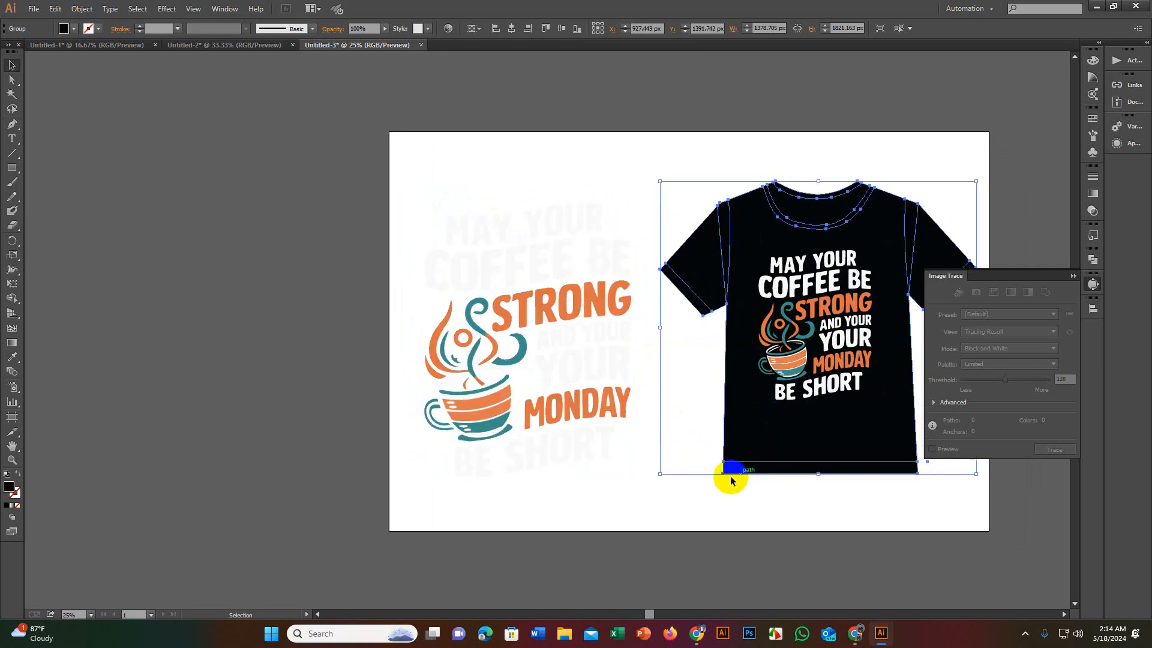
click(548, 442)
click(762, 465)
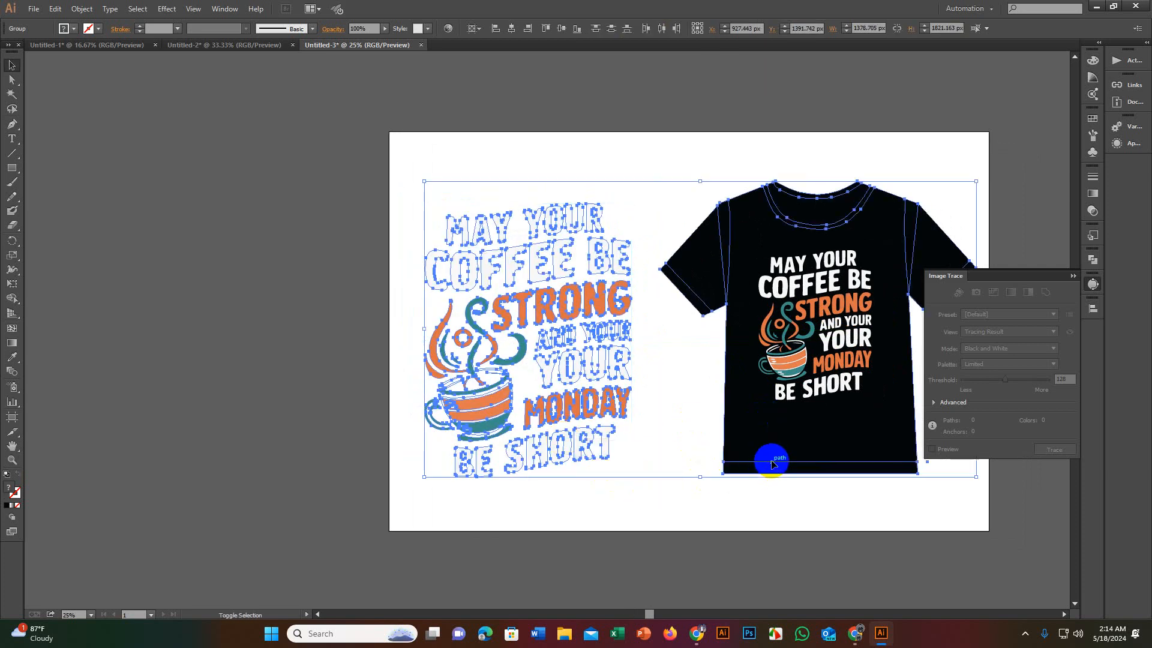
click(683, 502)
click(583, 445)
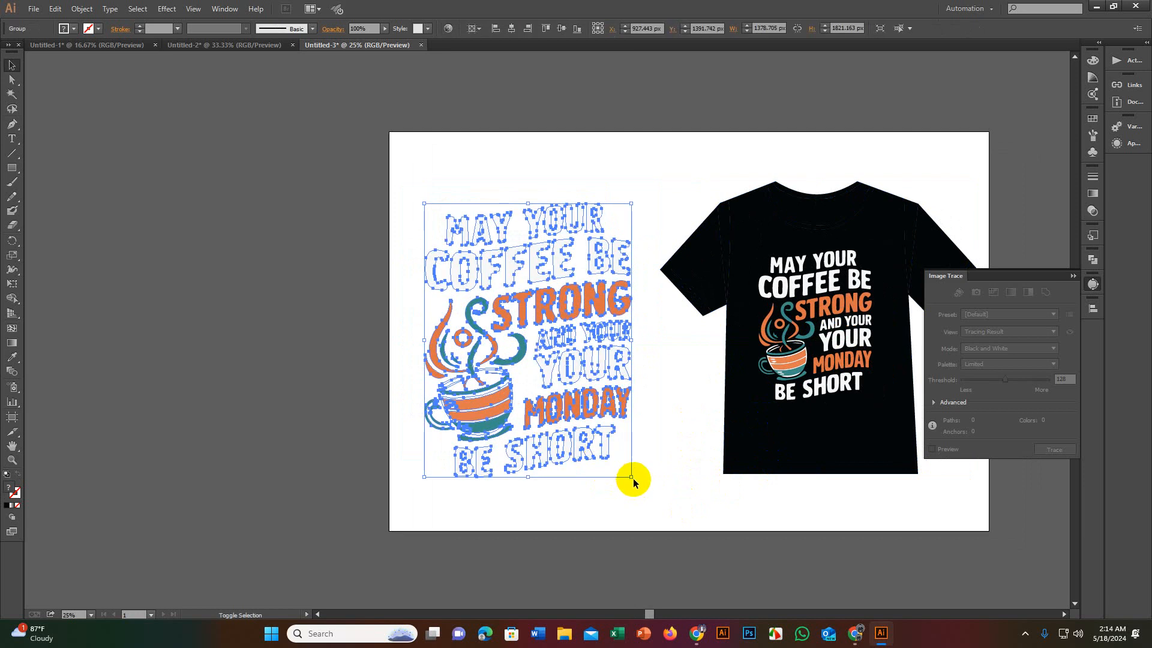
drag(631, 477, 630, 474)
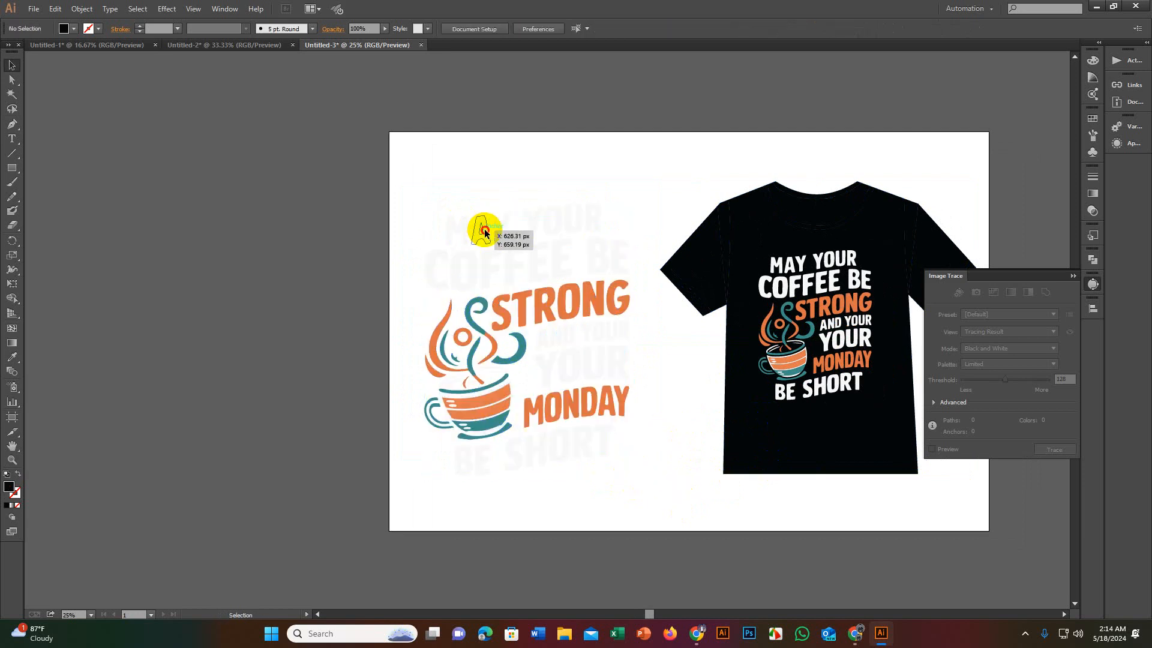
drag(424, 201, 426, 181)
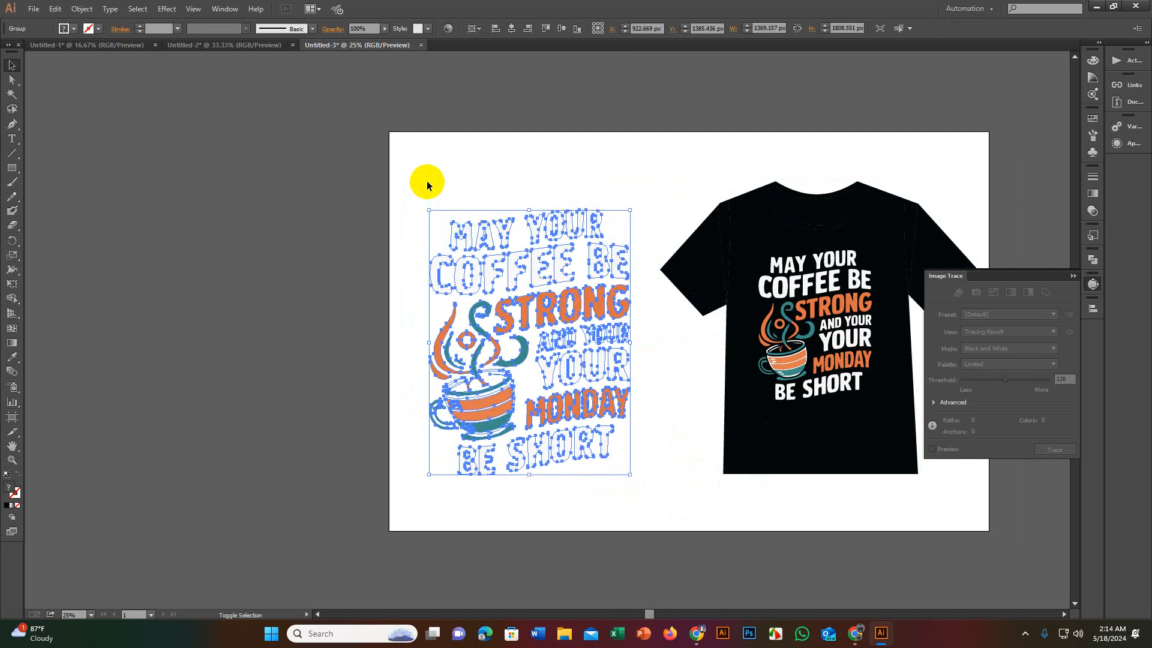
click(459, 241)
click(507, 327)
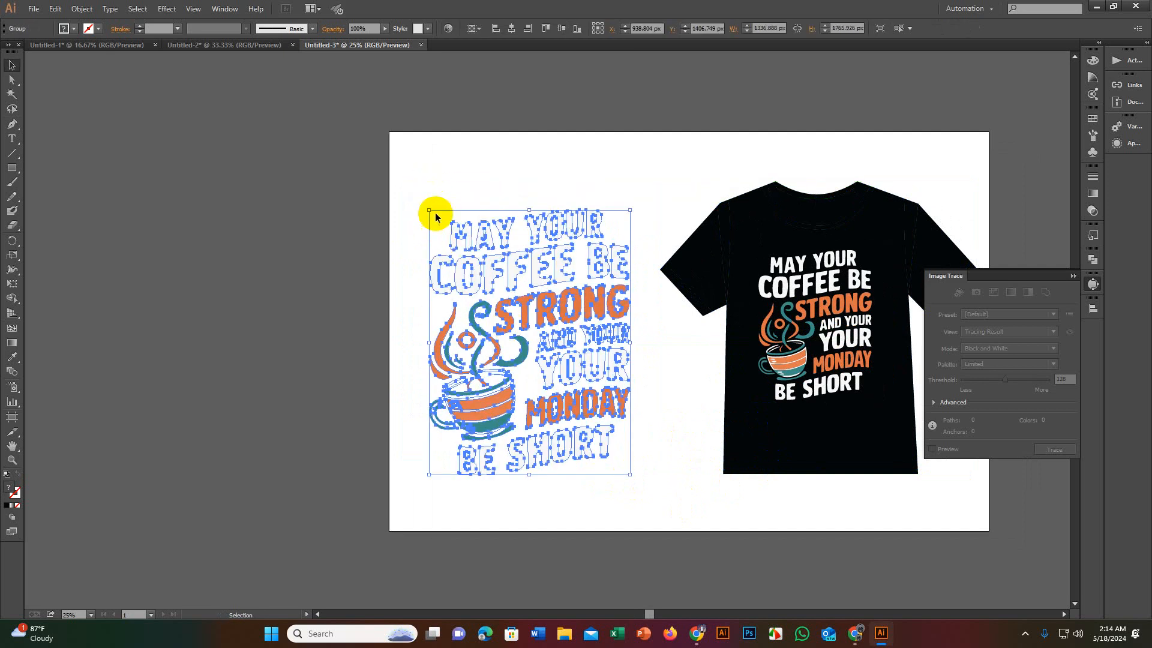
drag(429, 210, 413, 190)
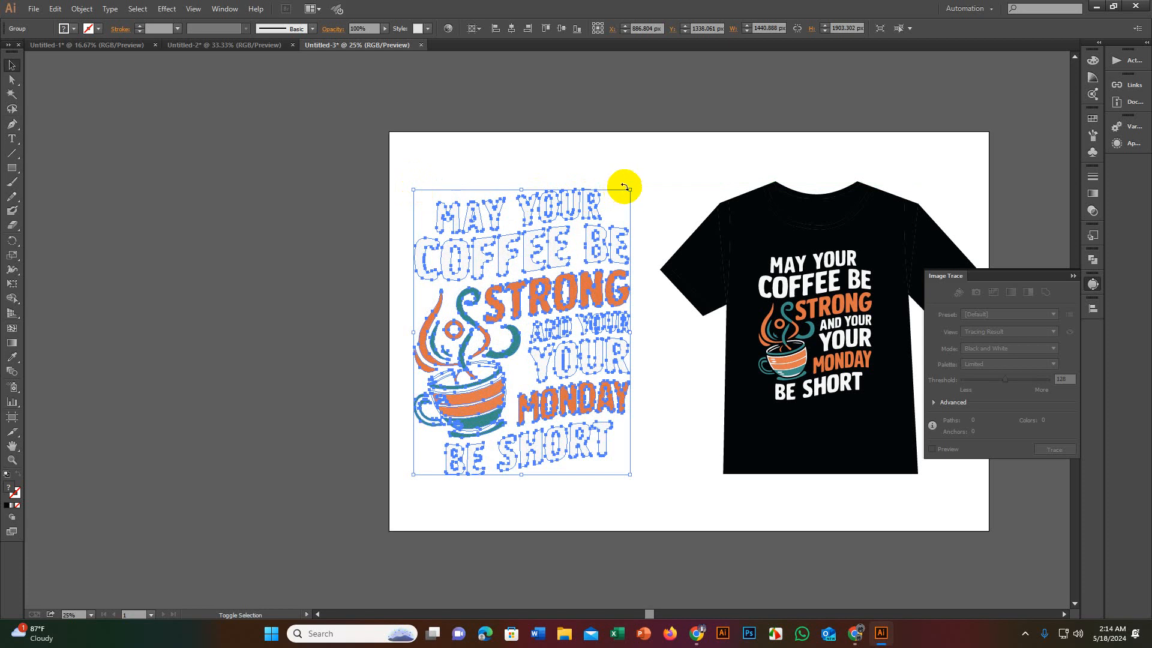
drag(630, 190, 638, 180)
shift+click(796, 210)
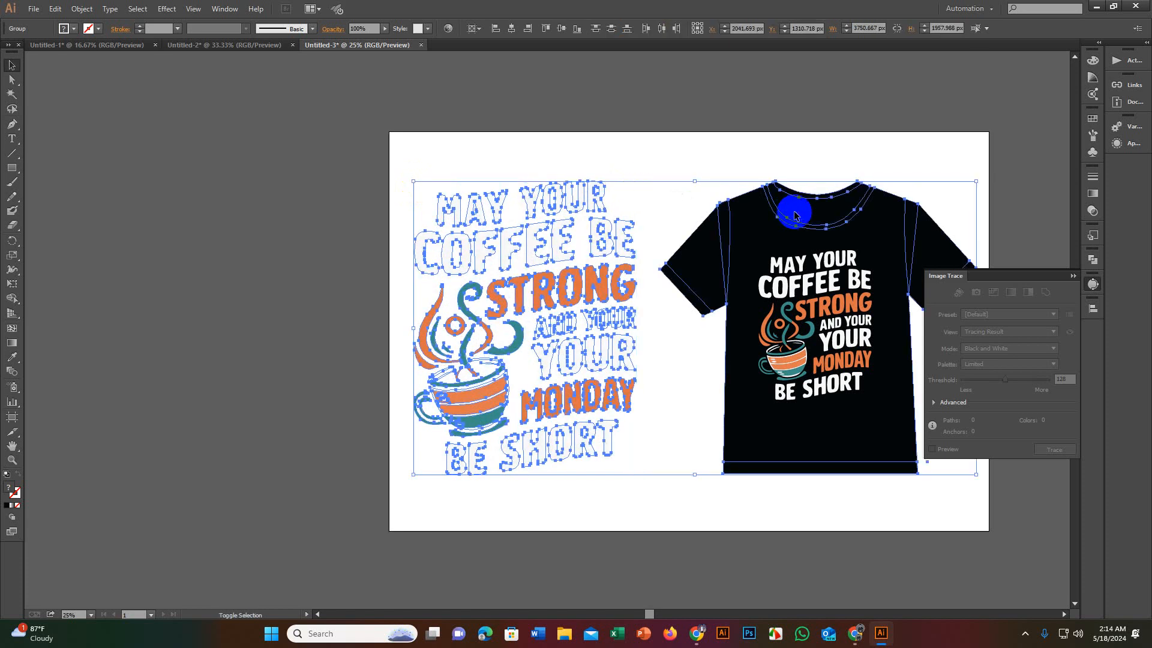
click(654, 412)
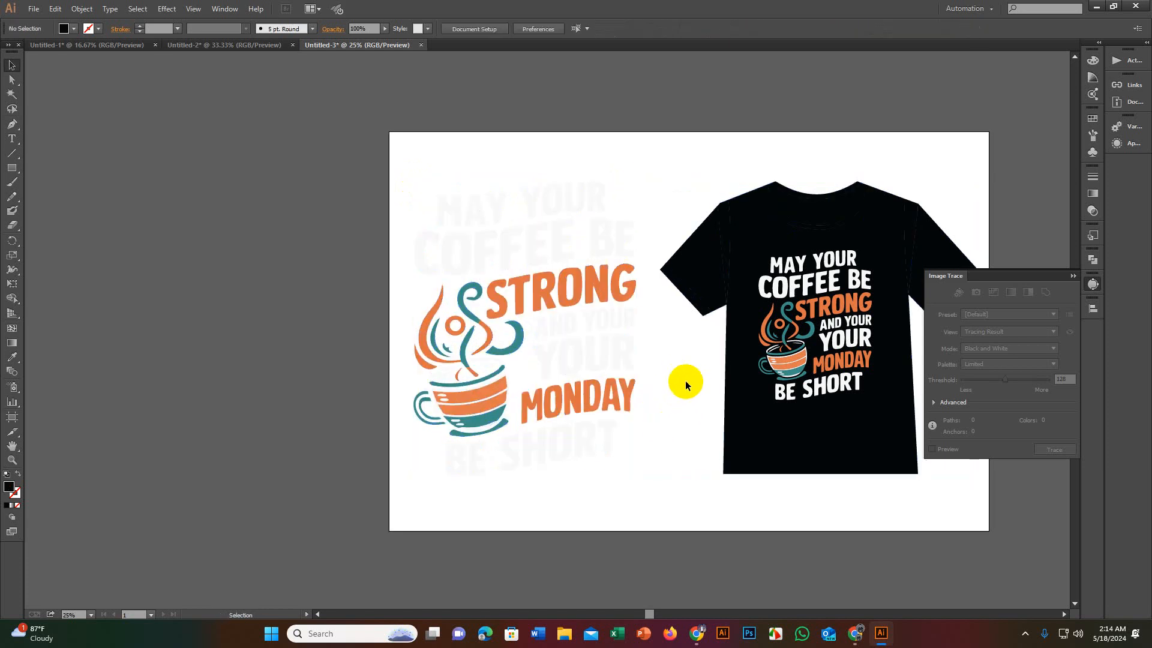
click(624, 411)
click(733, 329)
click(576, 351)
click(751, 333)
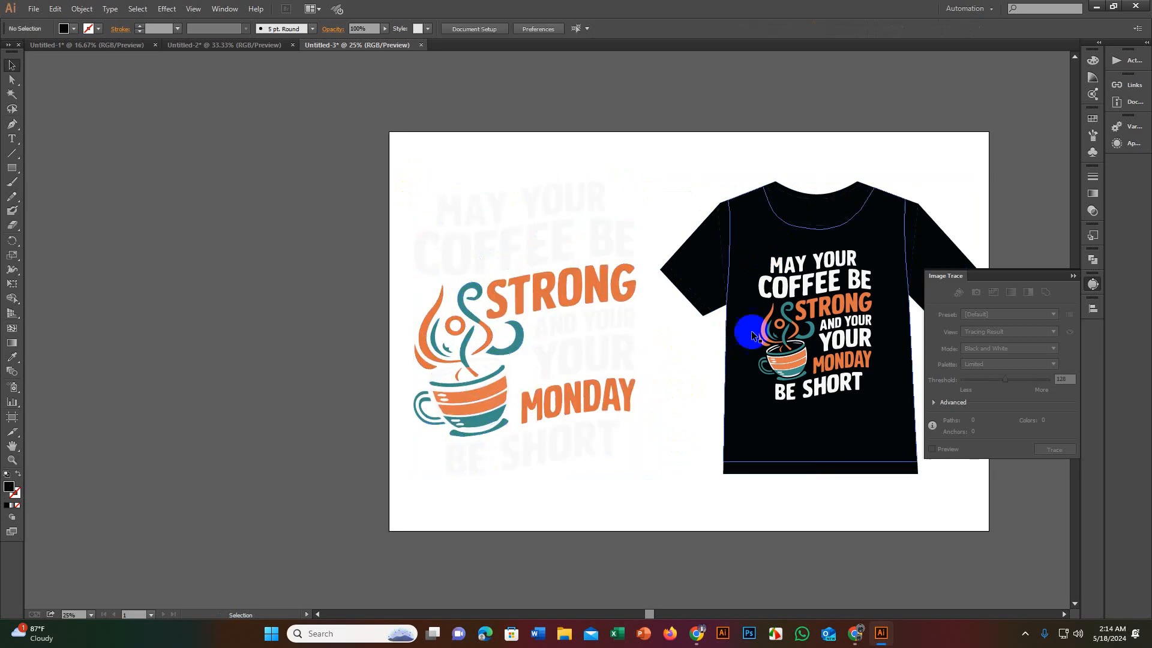
click(564, 359)
click(684, 341)
click(517, 327)
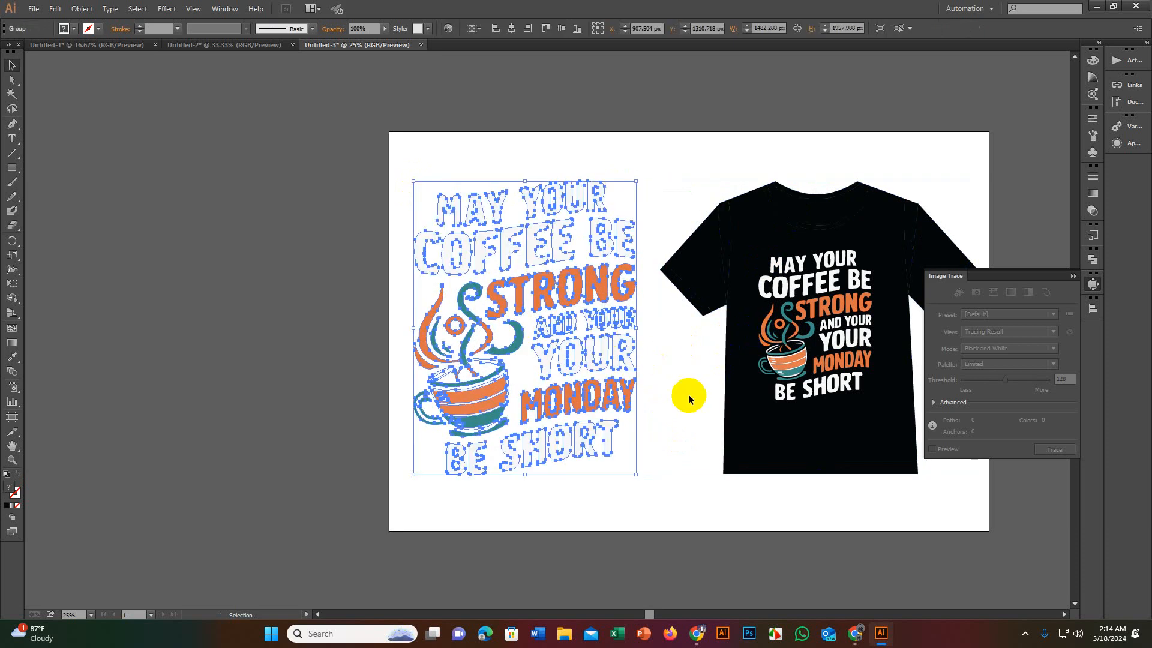
scroll(684, 391, down, 3)
shift+click(550, 409)
scroll(462, 424, up, 3)
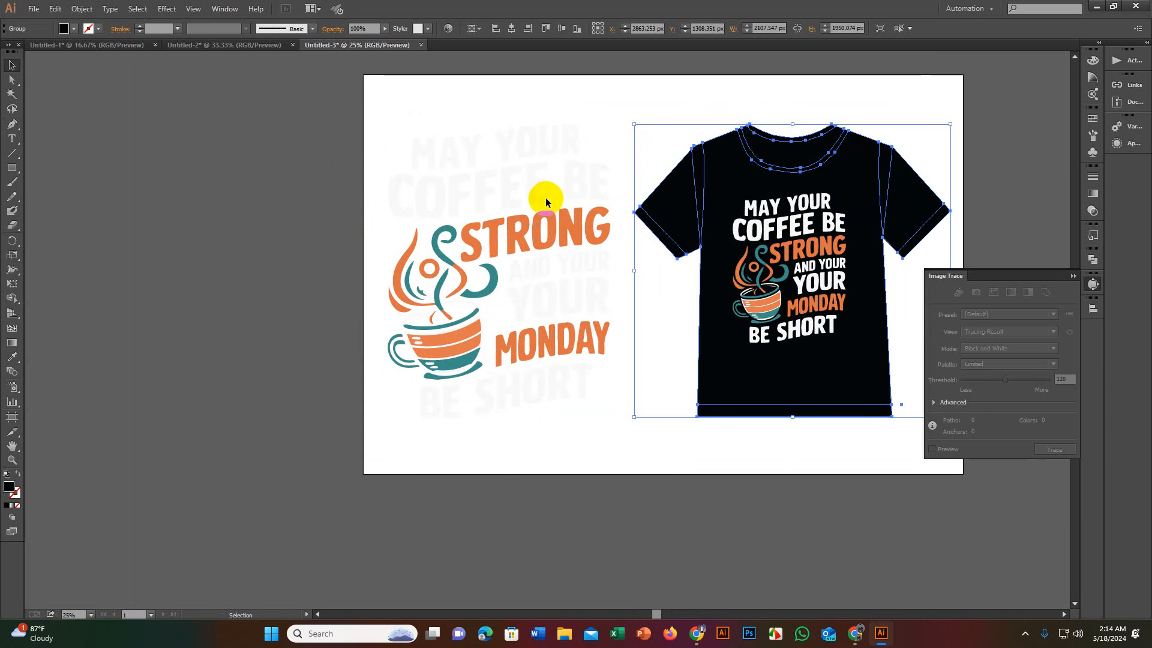
scroll(548, 281, down, 1)
scroll(539, 221, up, 2)
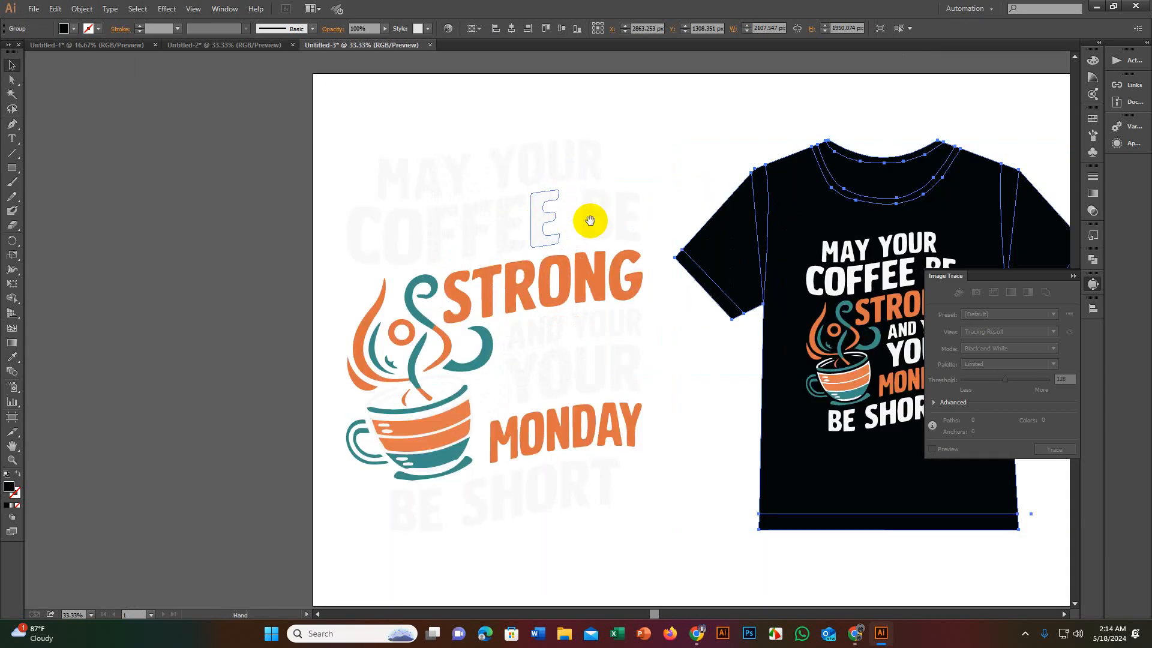
drag(596, 204, 591, 240)
scroll(591, 241, down, 2)
click(701, 273)
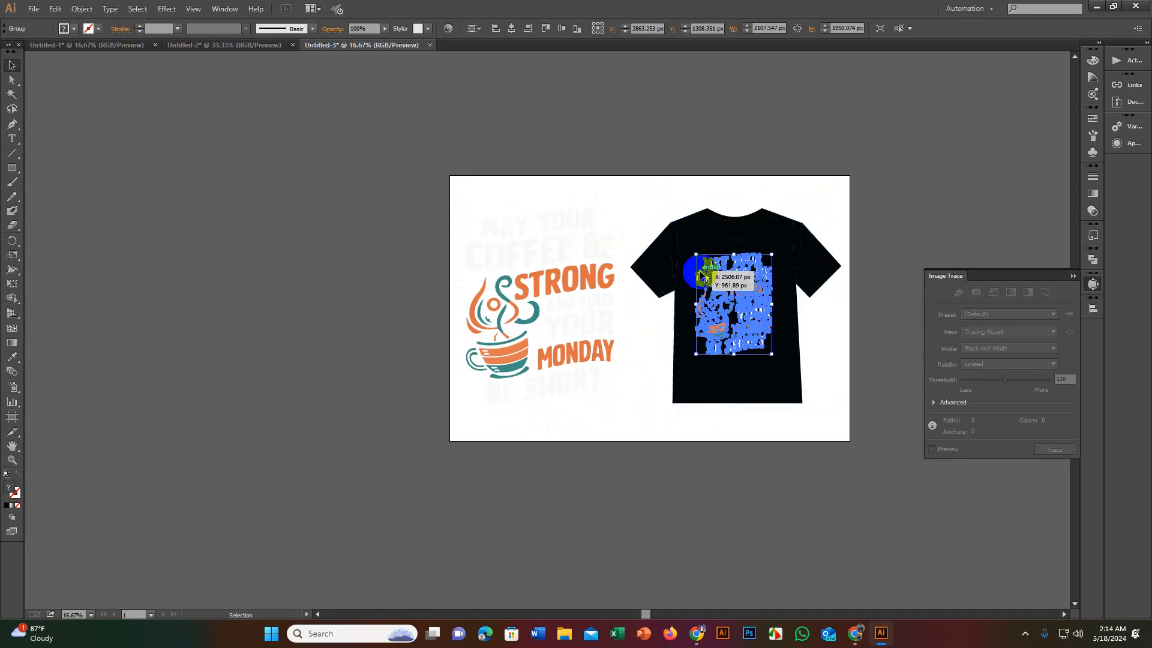
click(534, 257)
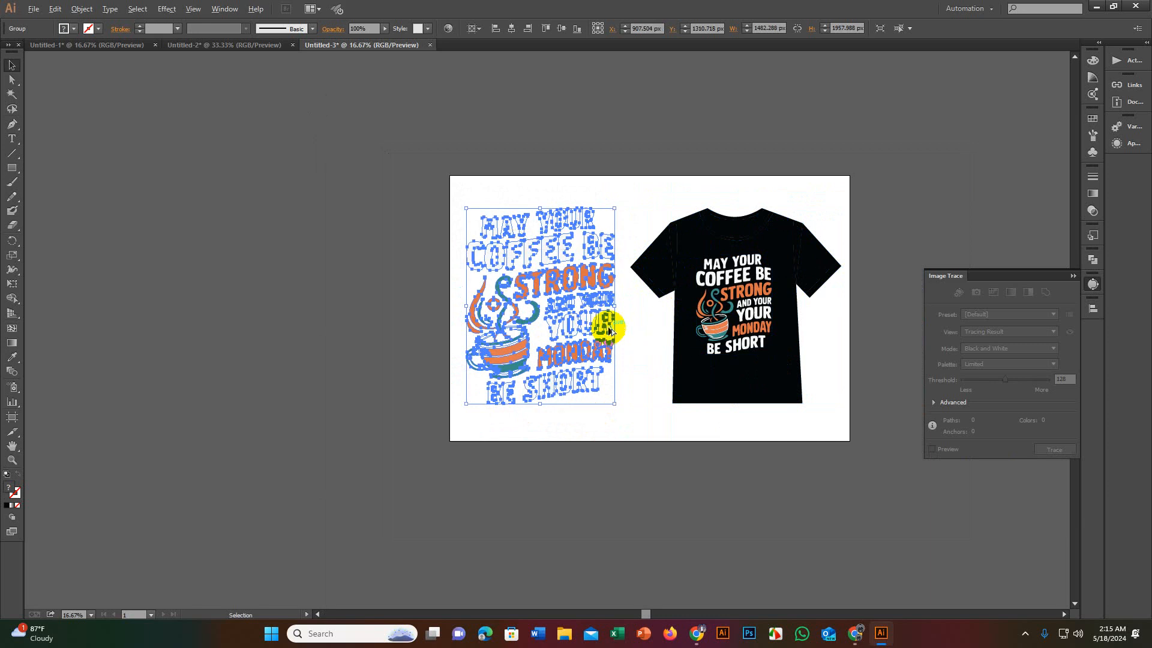
Step: Create a black rectangle 4000 px wide and 2663 px high over the artboard
scroll(606, 327, up, 1)
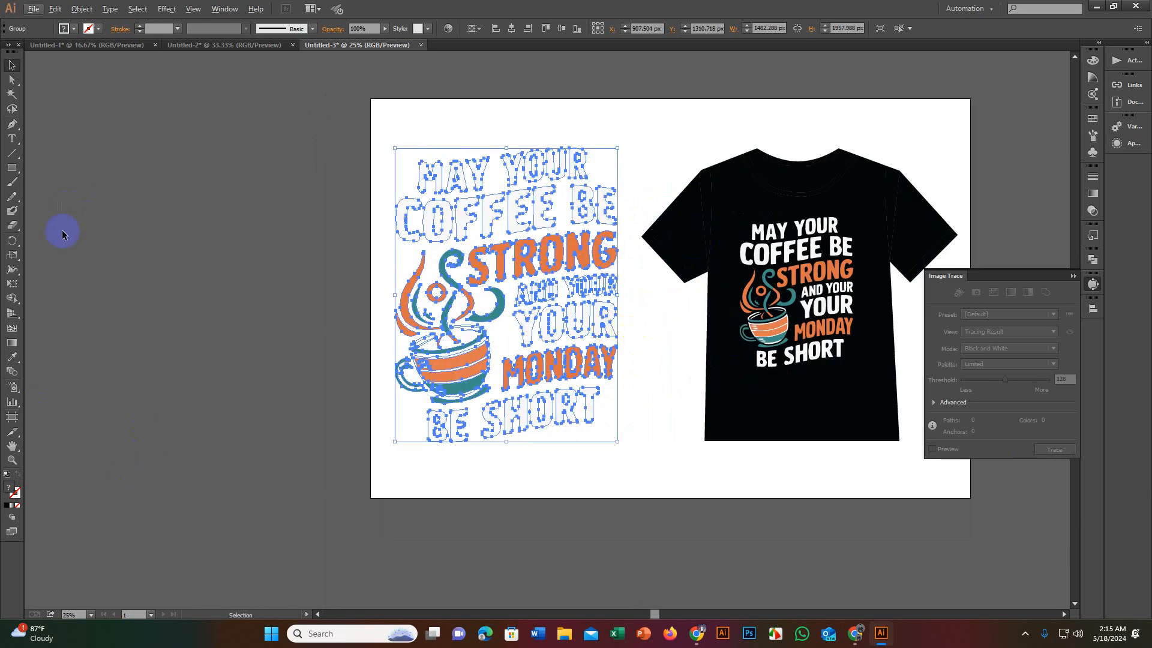
click(12, 169)
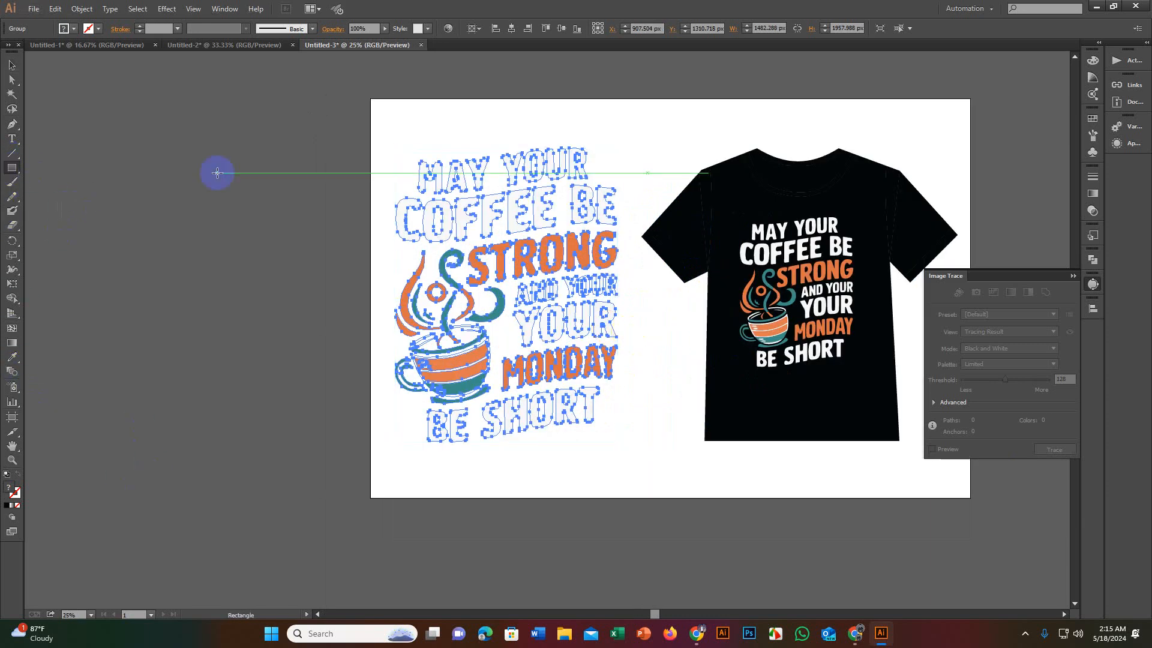
click(386, 149)
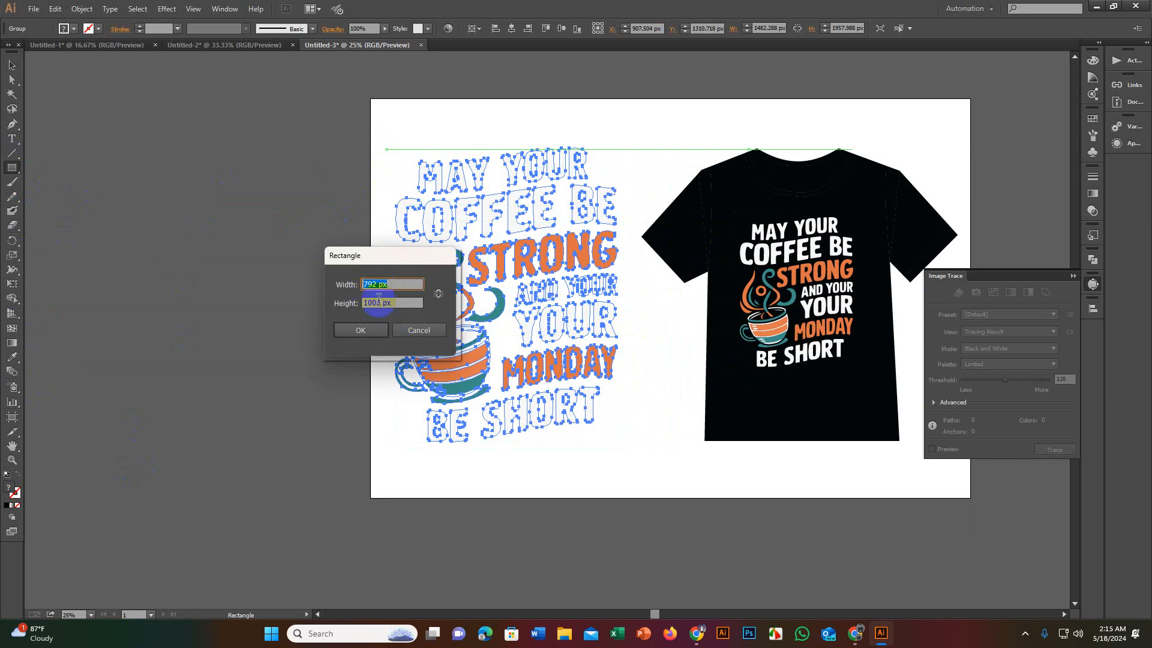
text(4)
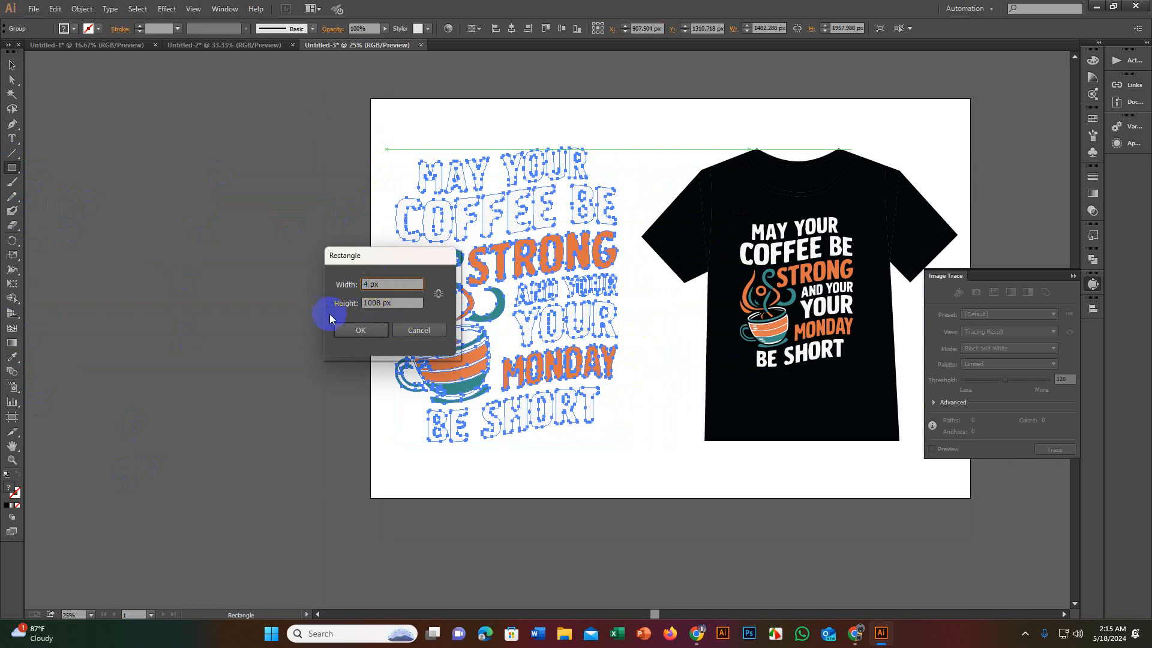
text(000)
drag(379, 302, 347, 308)
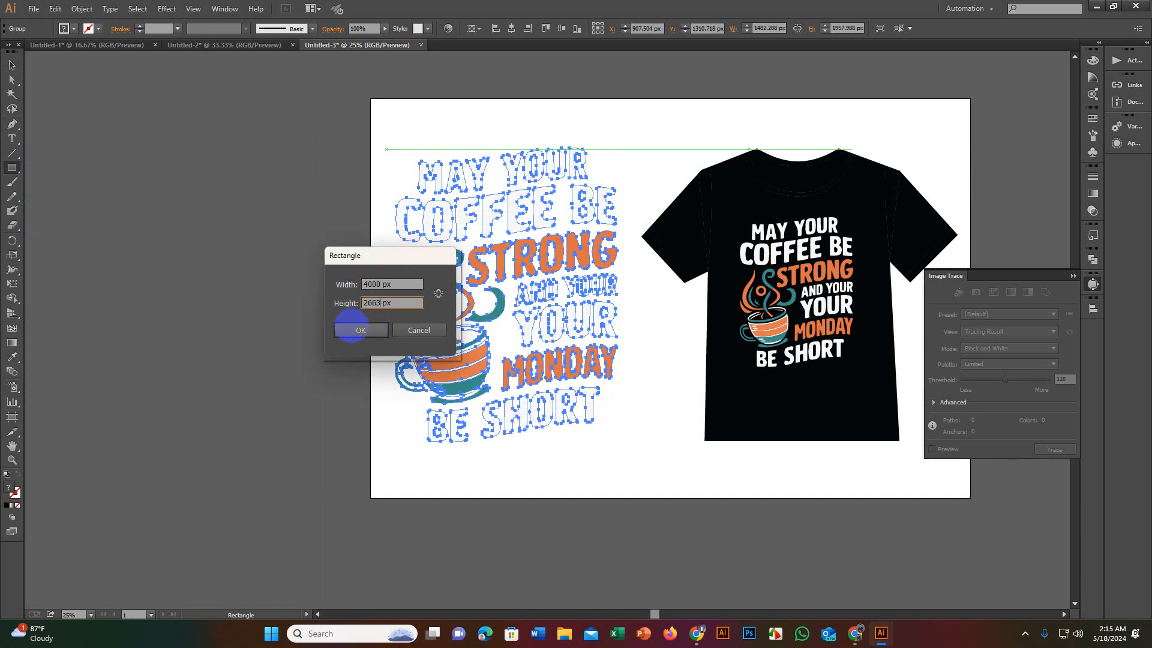
click(373, 321)
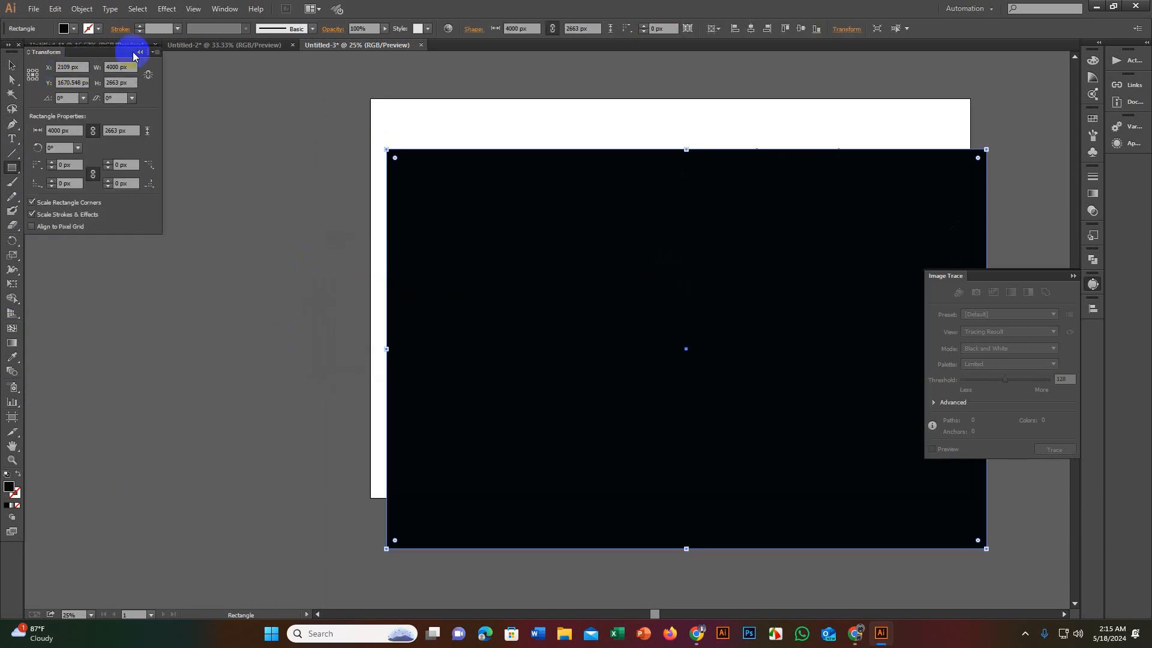
click(139, 53)
Step: Centre the black rectangle on the artboard both horizontally and vertically
click(10, 66)
click(482, 203)
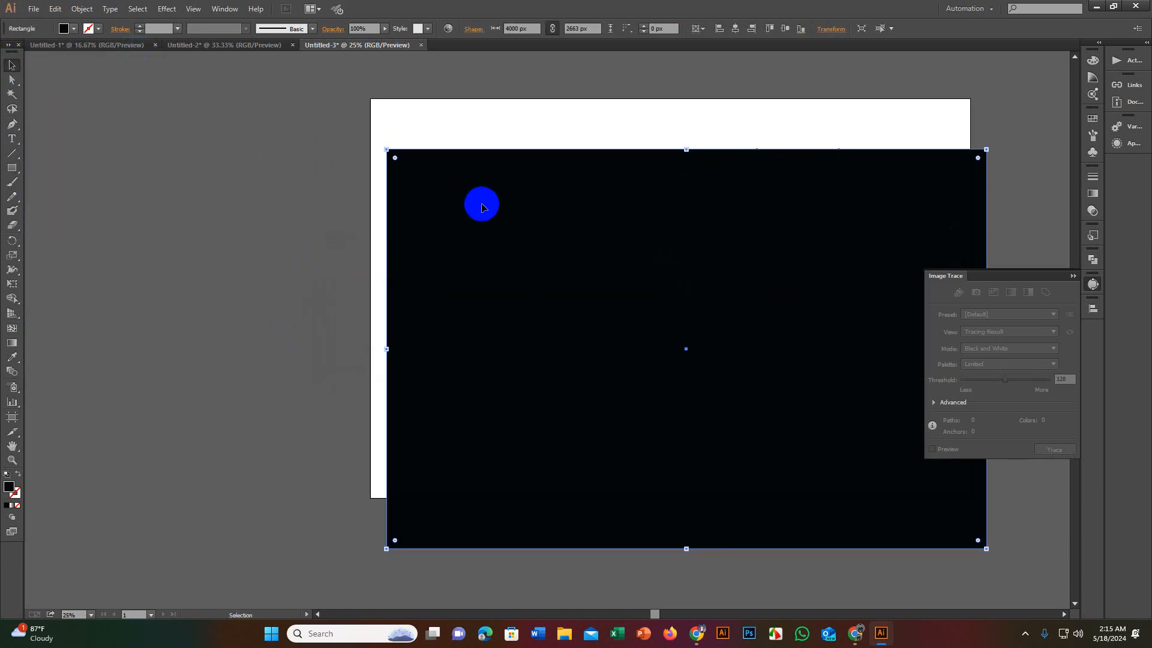
click(578, 383)
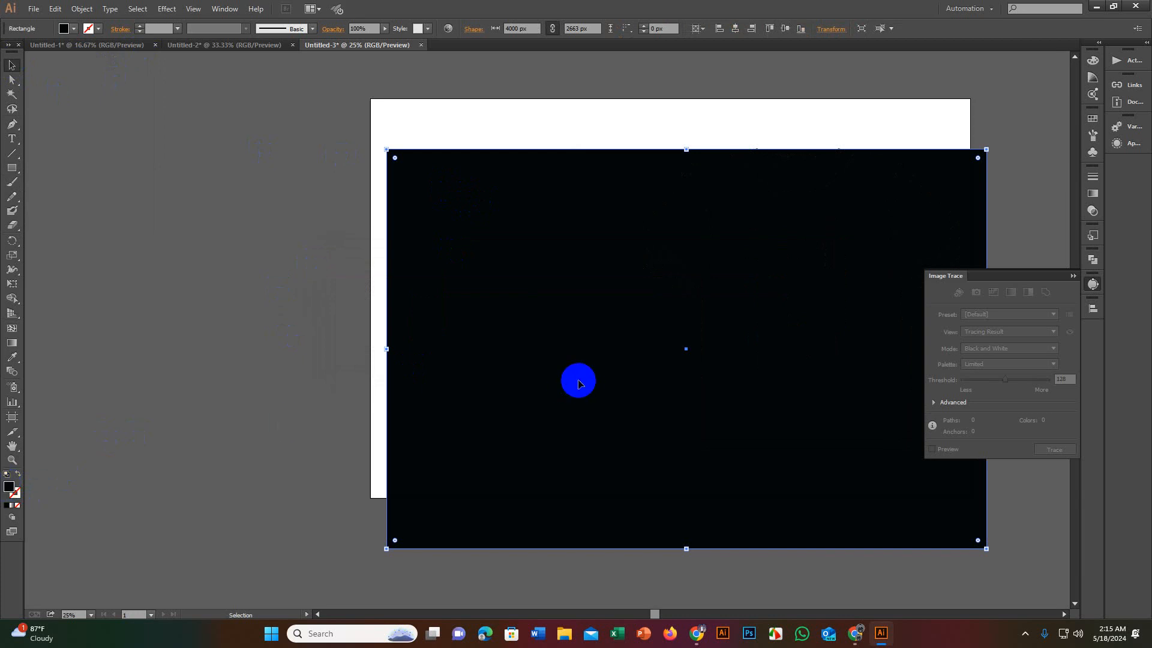
click(737, 29)
click(784, 27)
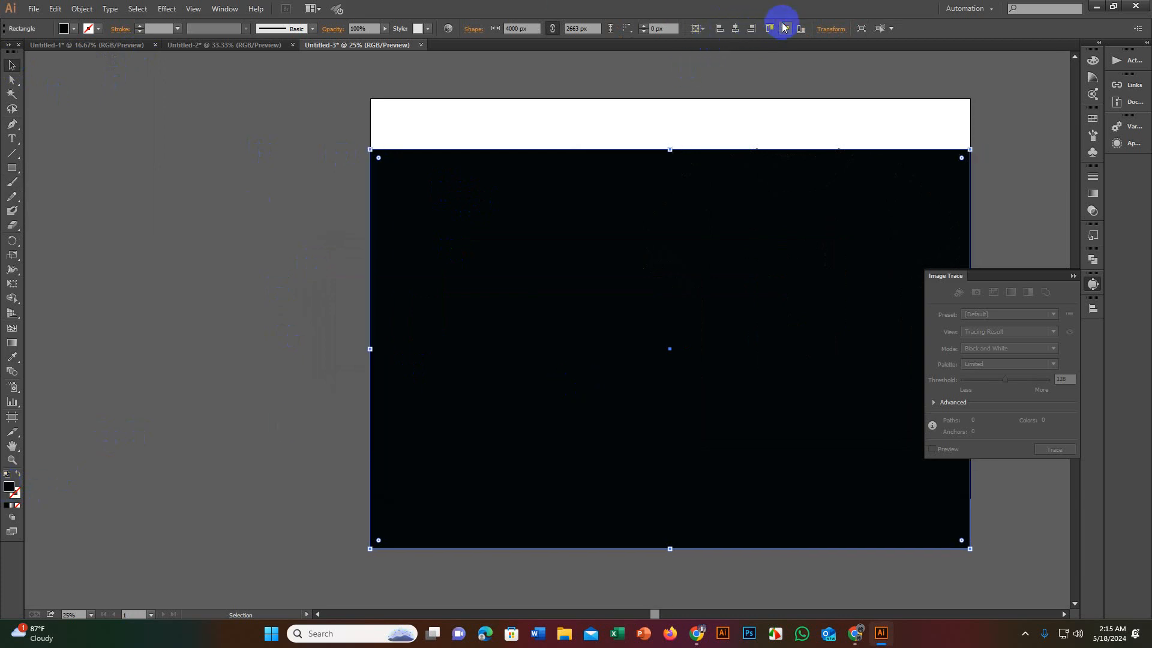
key(space)
Step: Send the black rectangle behind the artwork and the shirt
drag(693, 230, 580, 333)
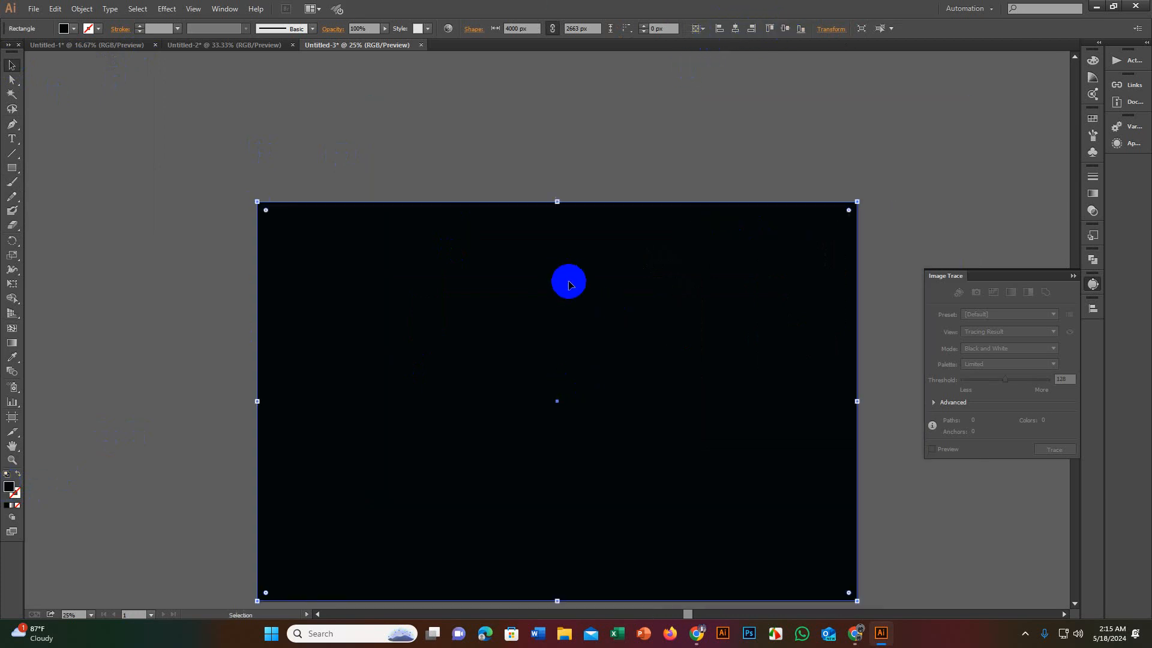
right_click(572, 290)
mouse_move(624, 464)
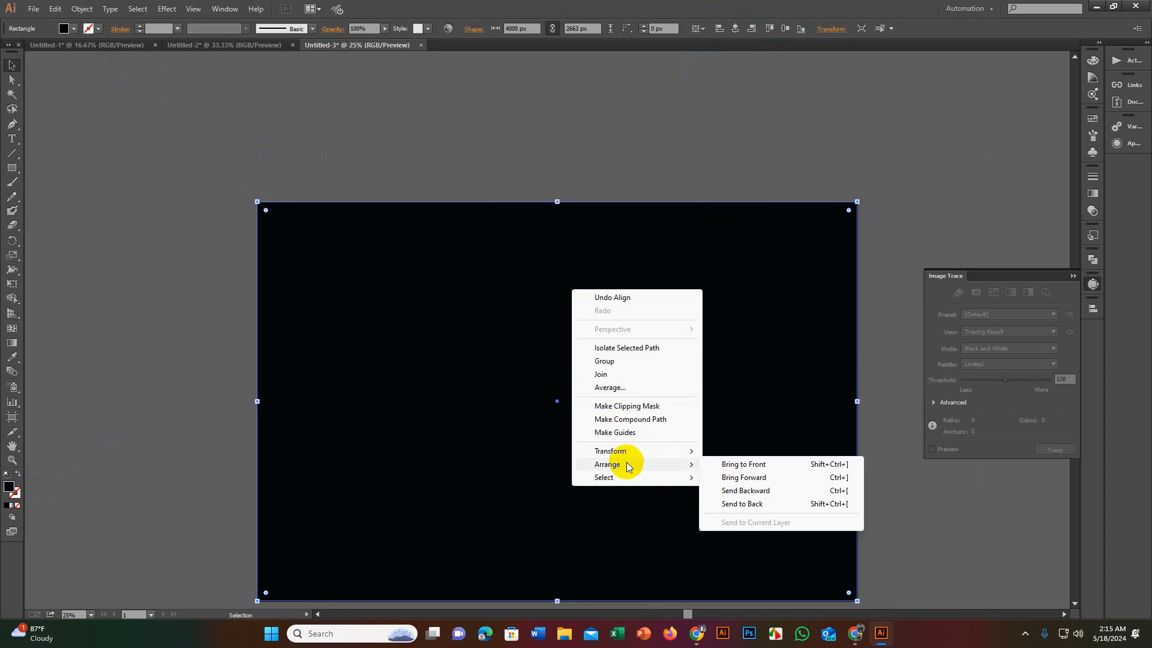
click(741, 504)
Step: Narrow the black background rectangle from its right side to about 1808 px wide, so it ends at the shirt's left sleeve
scroll(826, 381, down, 2)
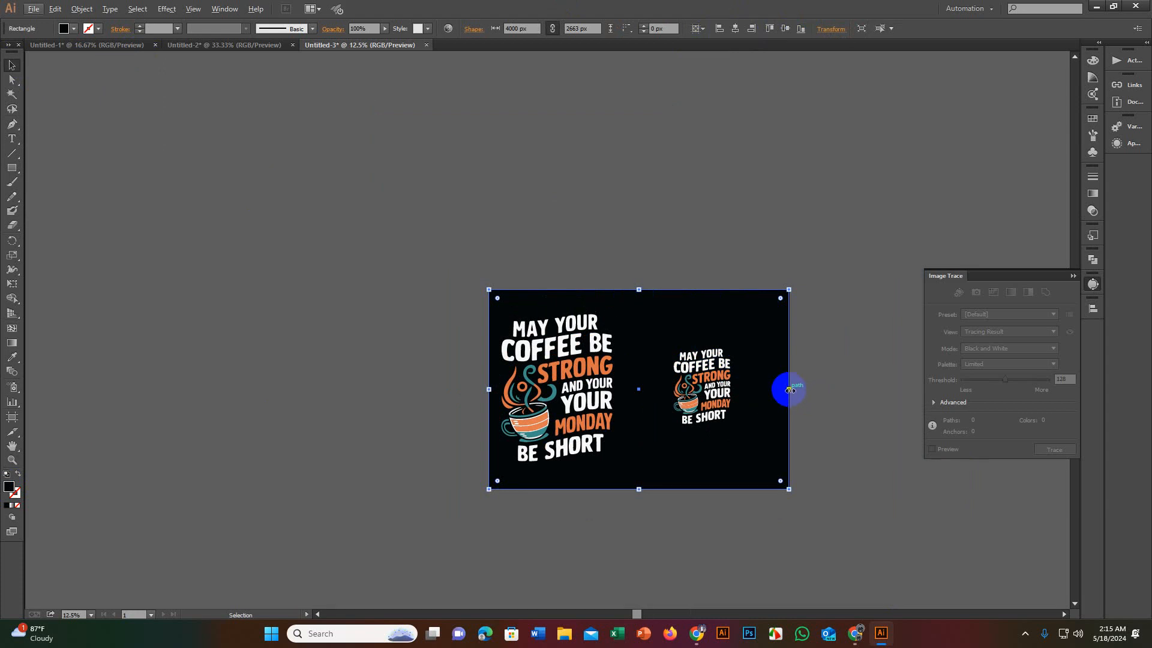
drag(790, 390, 690, 378)
key(space)
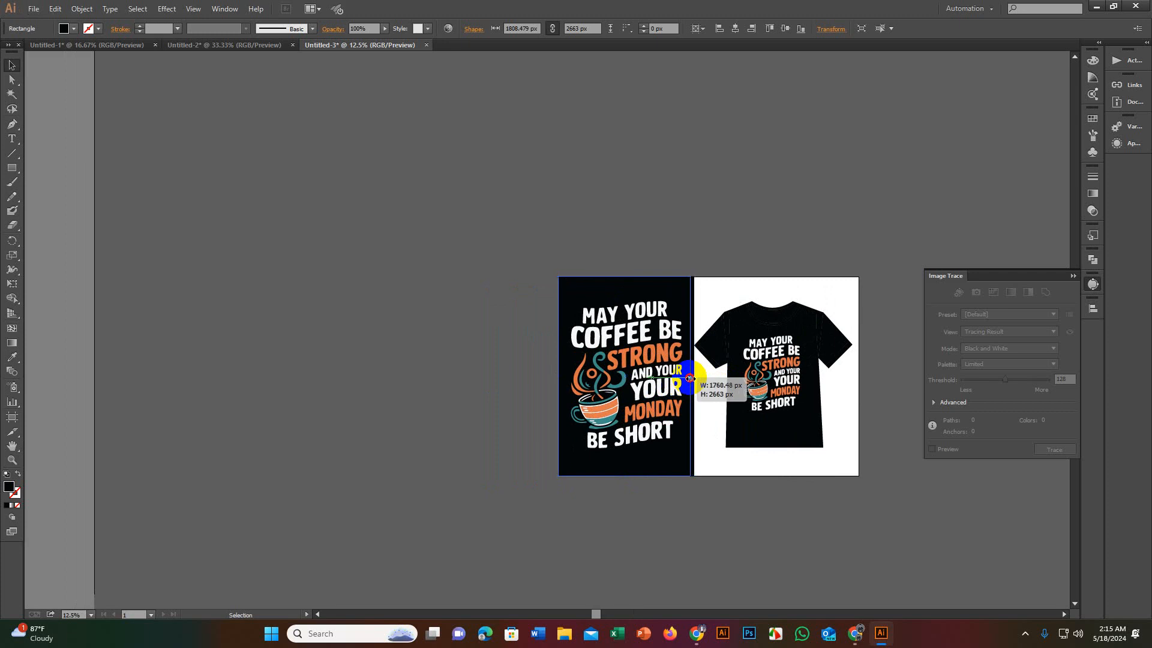
scroll(703, 377, up, 2)
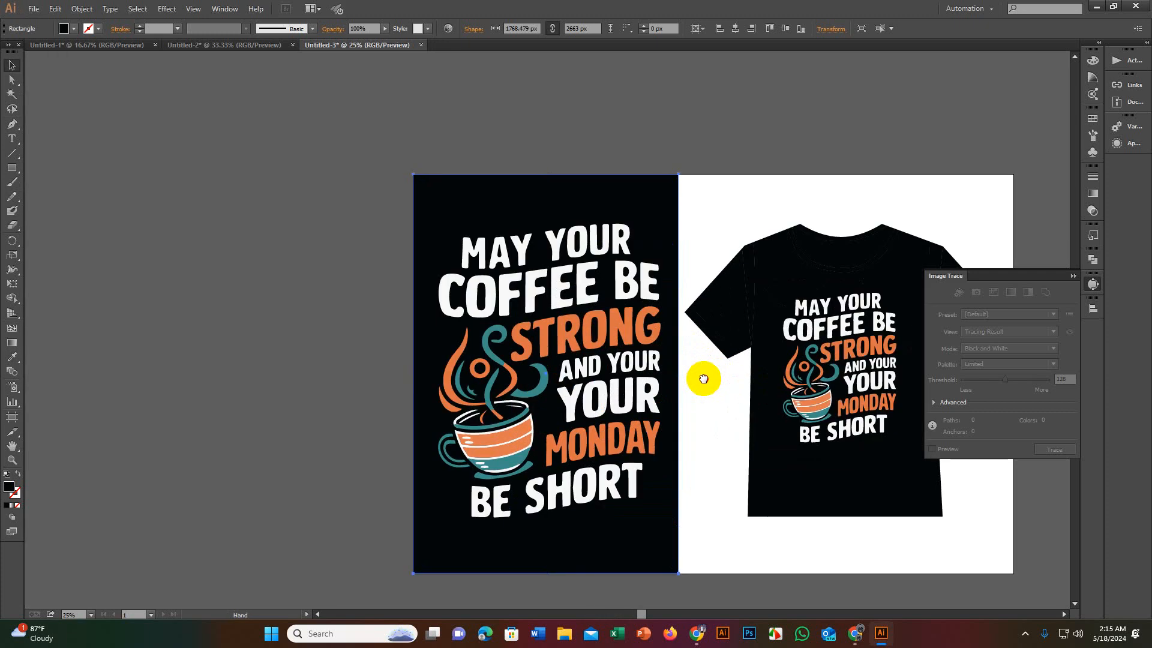
drag(679, 375, 670, 365)
click(744, 355)
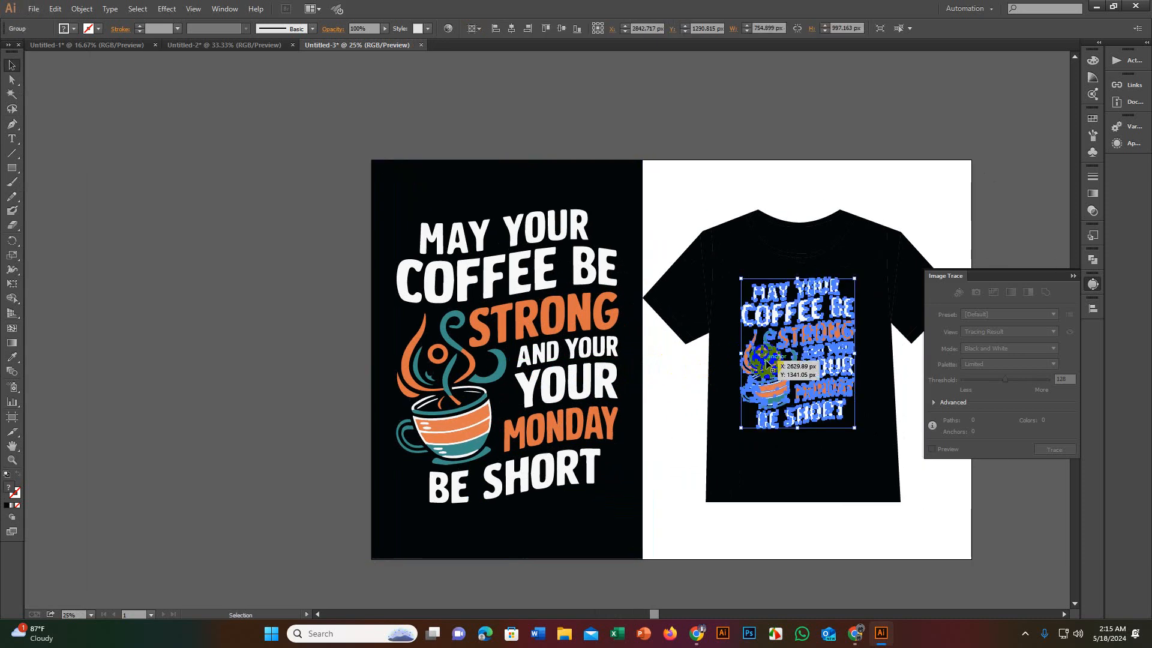
Step: Group the small coffee quote with the black T-shirt and nudge the group slightly to the right
scroll(768, 360, down, 2)
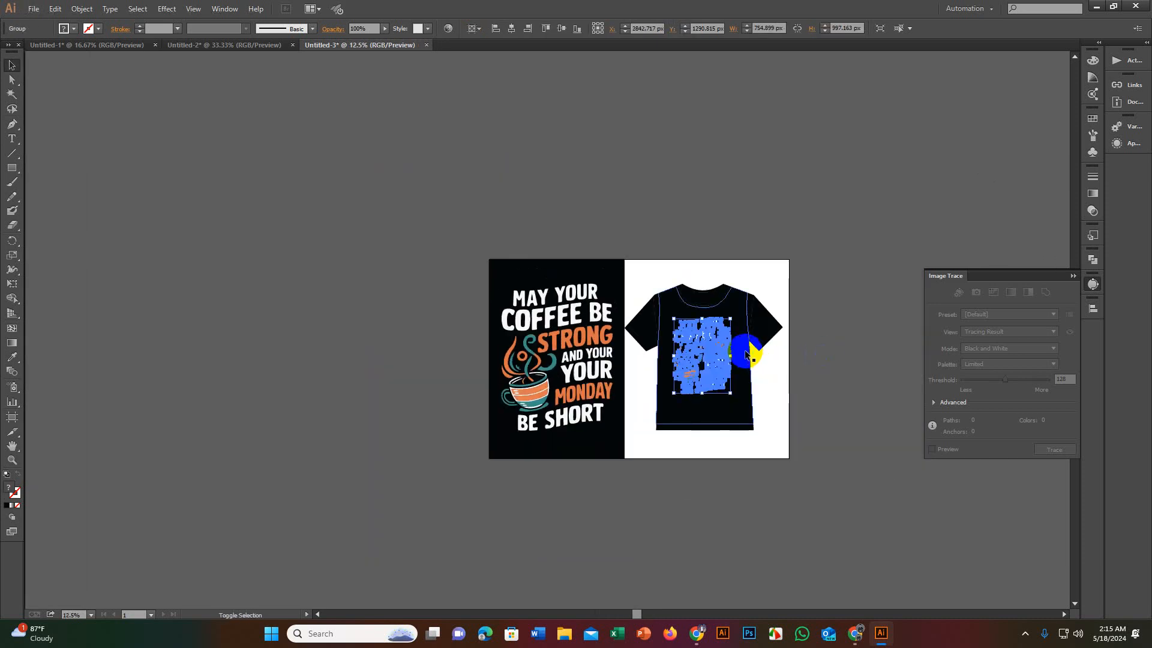
shift+click(746, 356)
right_click(746, 355)
click(775, 405)
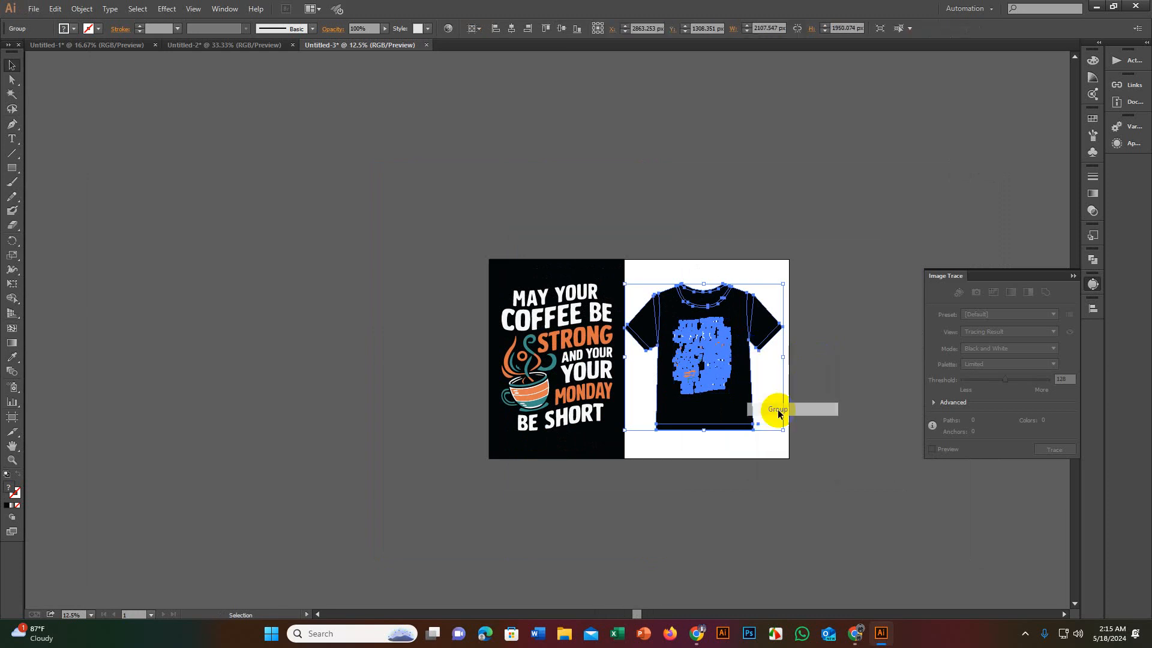
scroll(760, 397, up, 2)
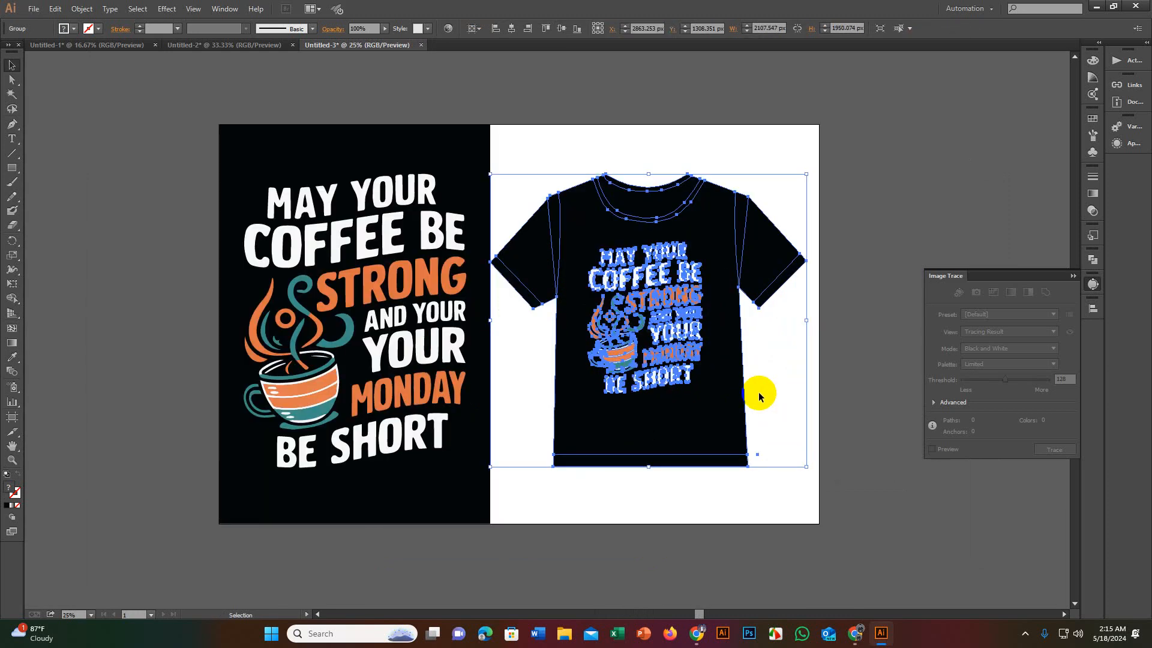
key(Right)
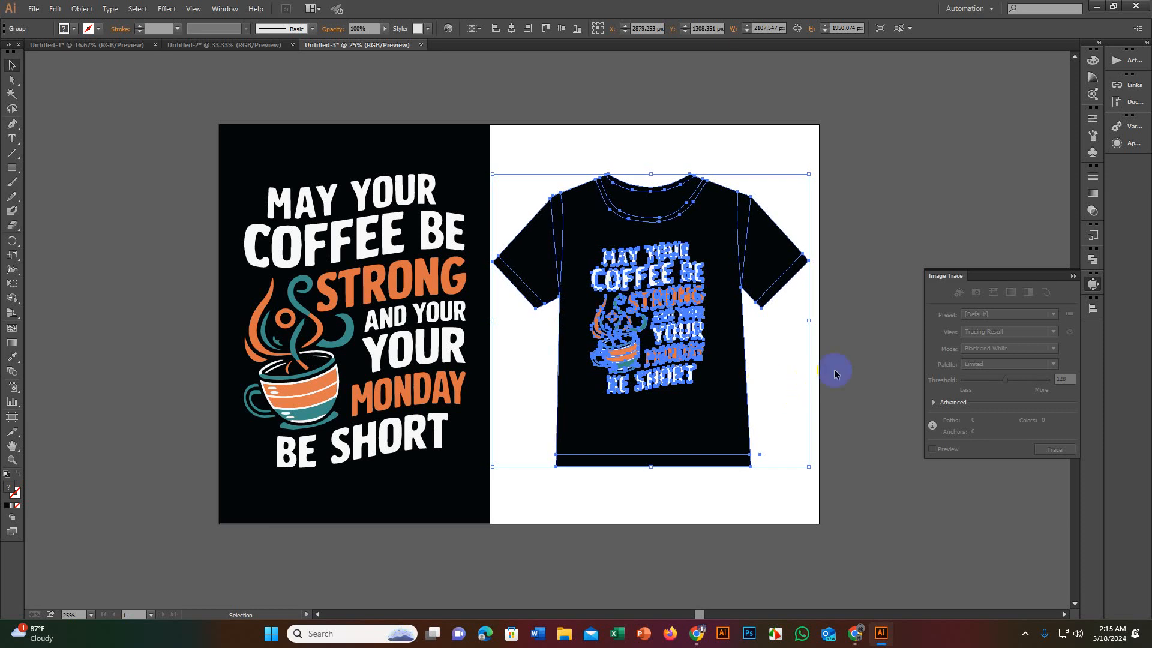
click(851, 360)
Step: Nudge the large coffee quote about 59 px to the left on the black panel
click(401, 390)
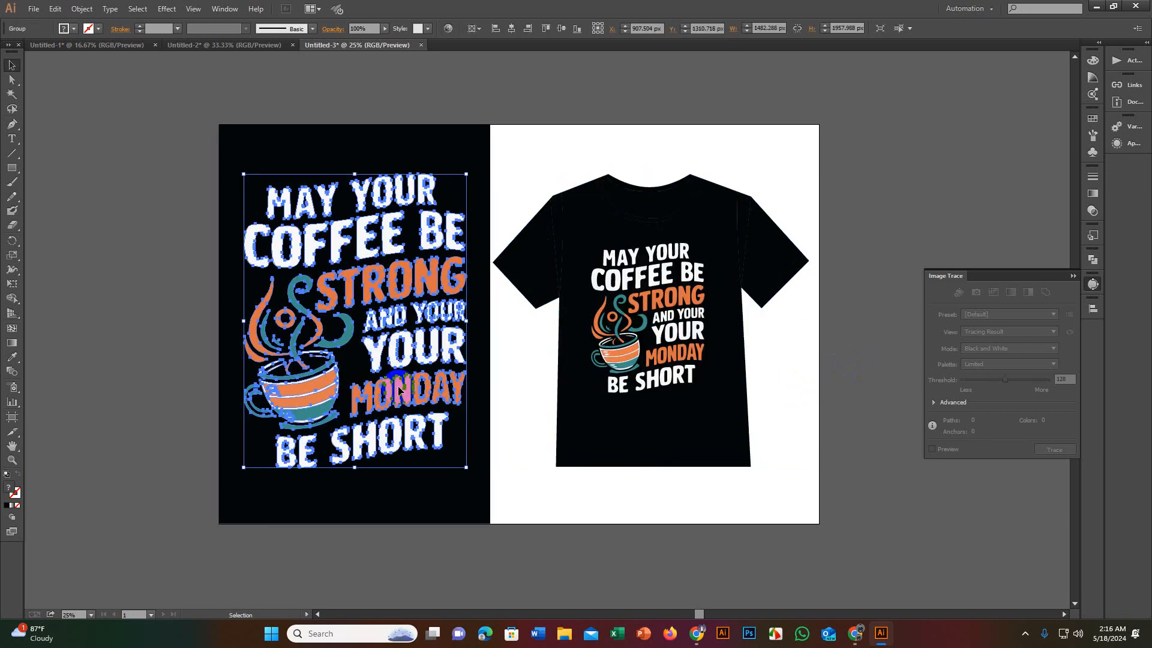
key(Left)
key(Left)
key(Left)
key(Left)
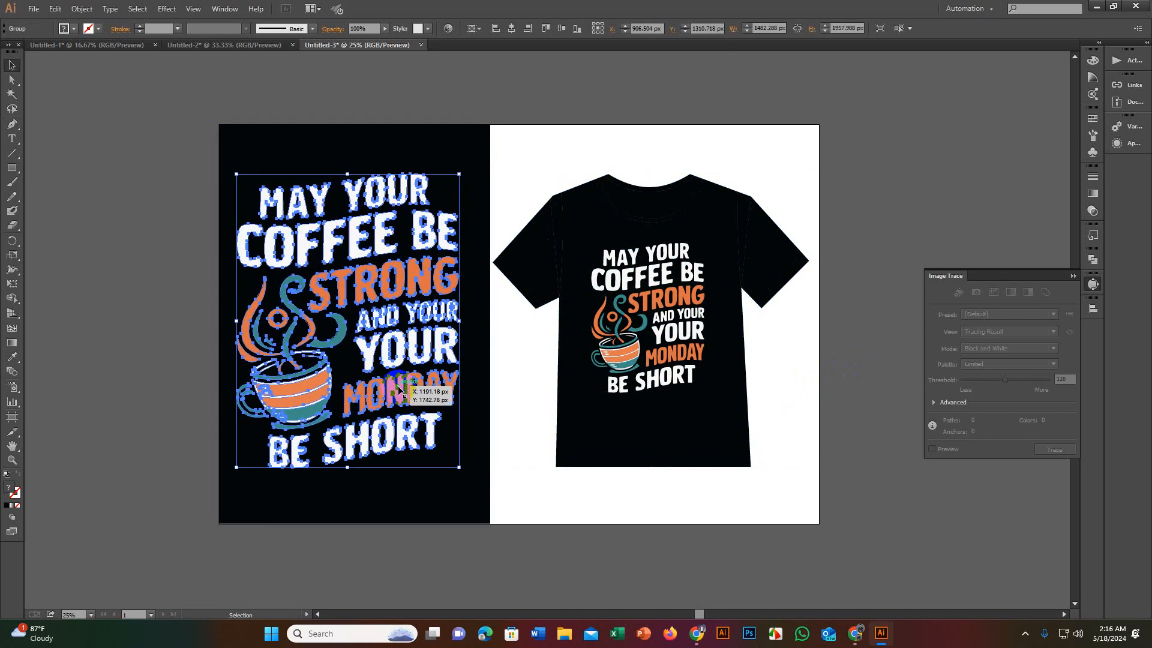
key(Left)
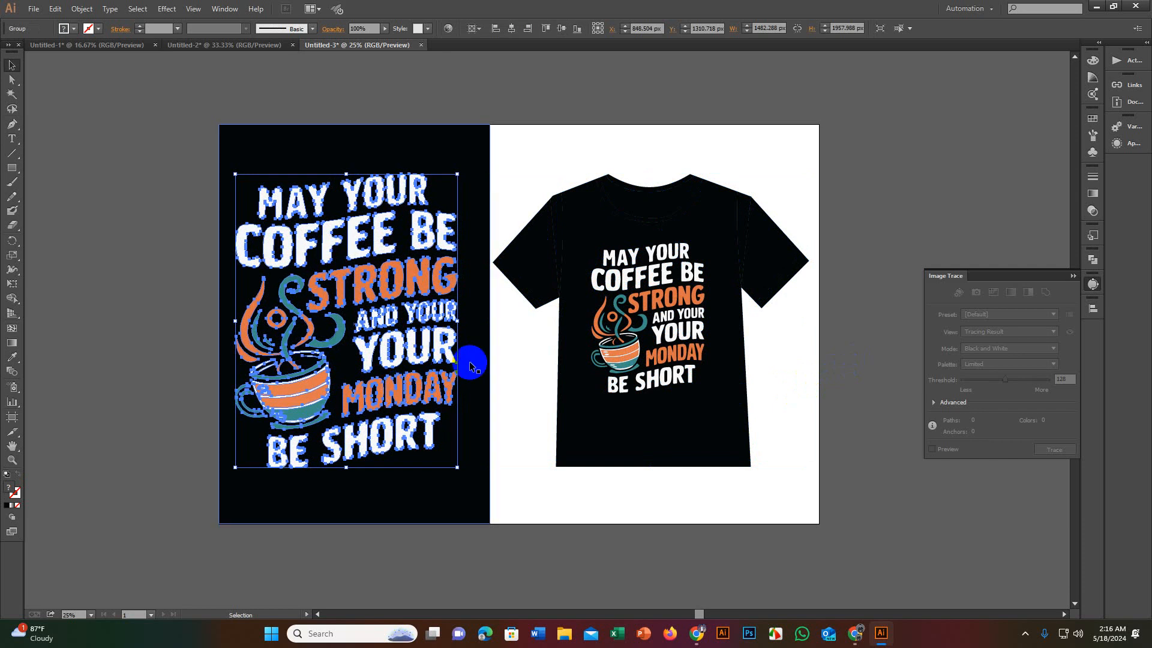
Step: Narrow the black panel from its right side to about 1765 px wide and nudge the T-shirt group about 8 px left
click(489, 347)
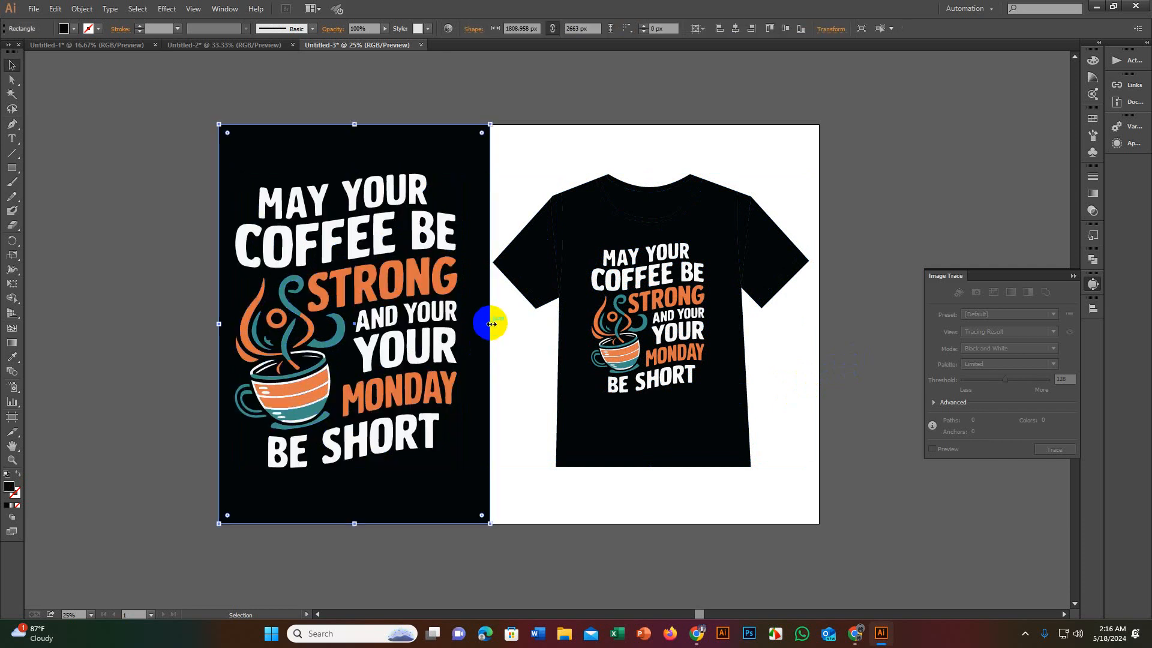
drag(491, 324, 483, 324)
drag(583, 312, 640, 355)
key(Left)
key(Left)
key(Left)
key(Left)
key(Left)
key(Left)
key(Left)
key(Left)
key(Left)
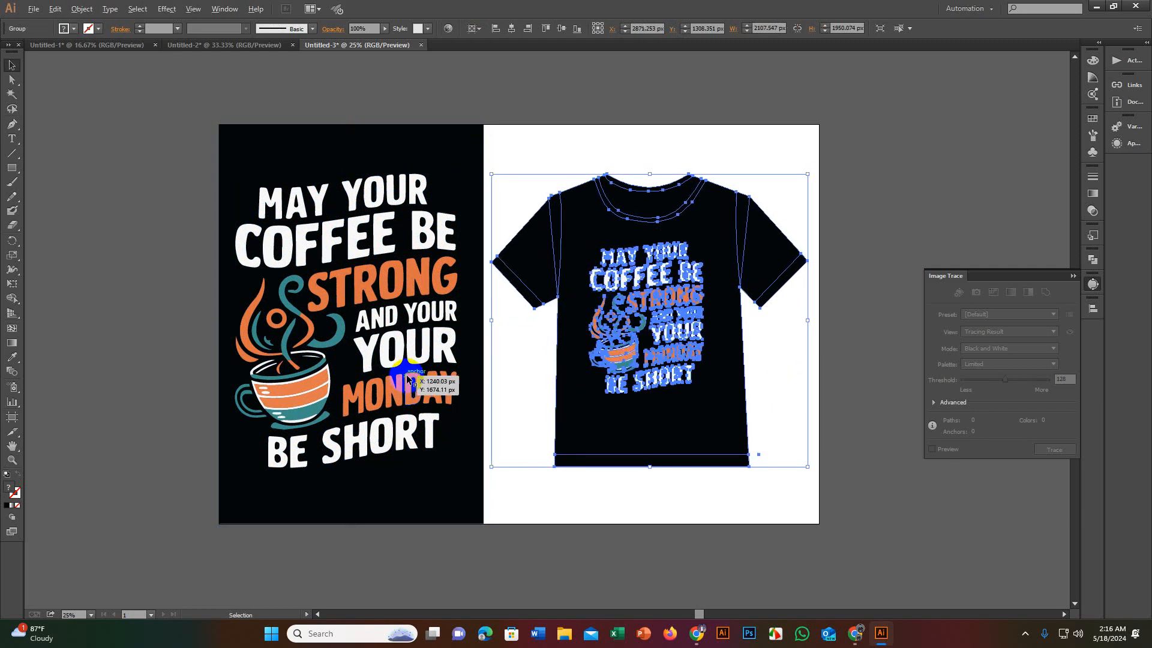
Step: Group the large coffee quote with the T-shirt and centre the group on the artboard horizontally and vertically
click(405, 374)
shift+click(593, 259)
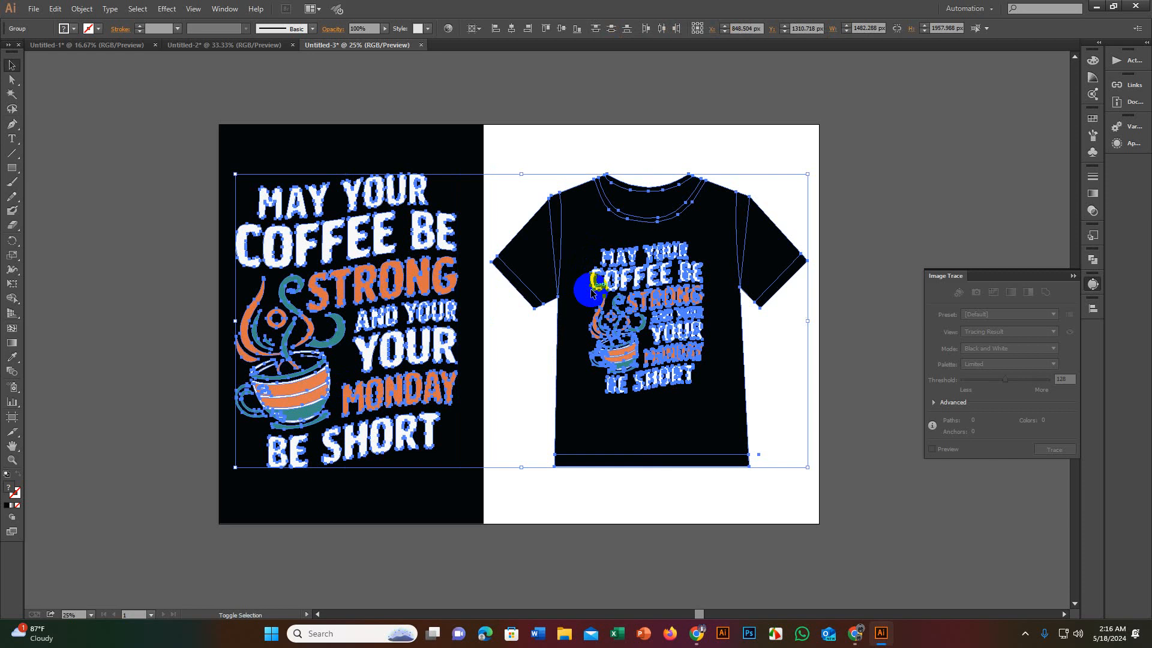
right_click(591, 291)
click(618, 348)
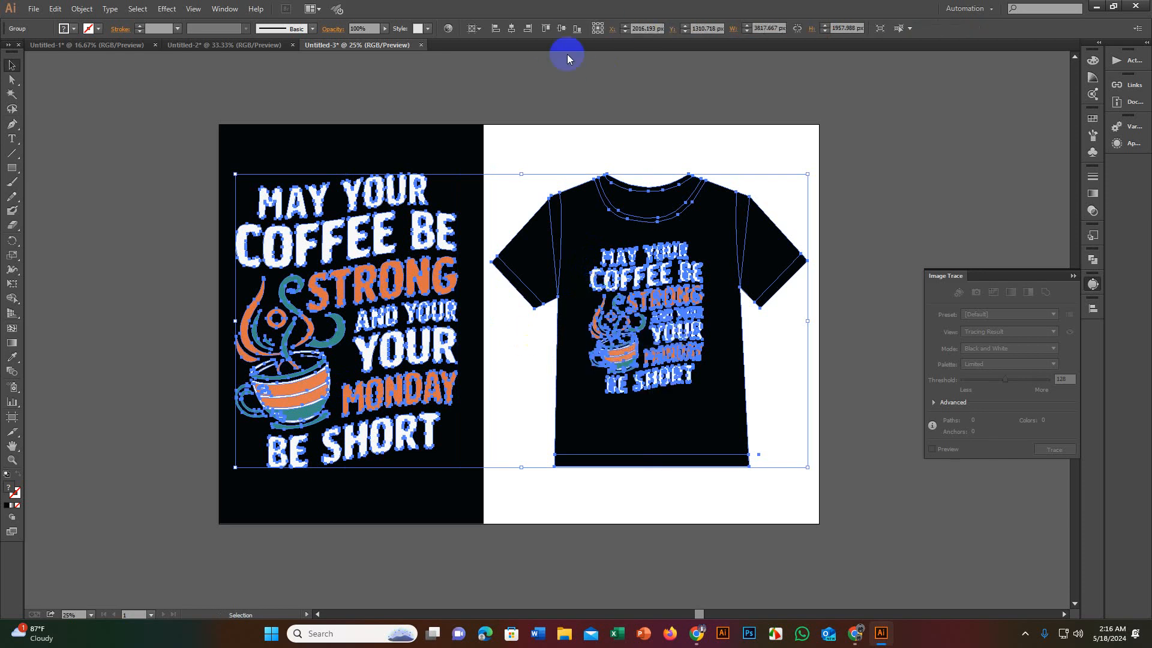
click(512, 32)
click(563, 29)
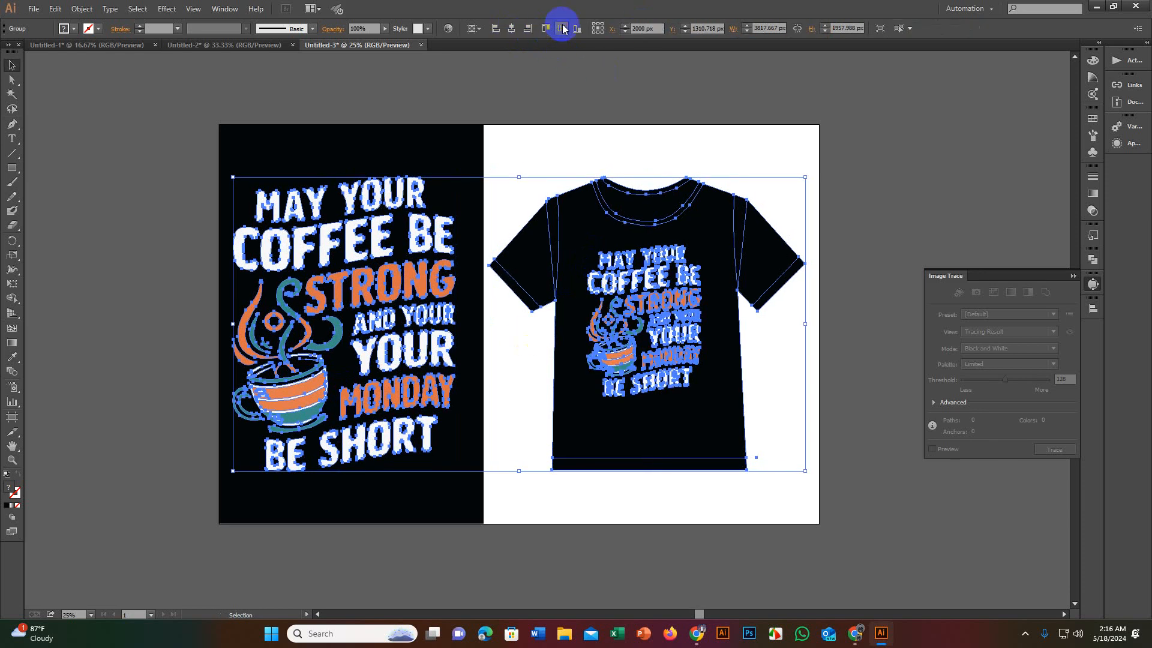
click(788, 106)
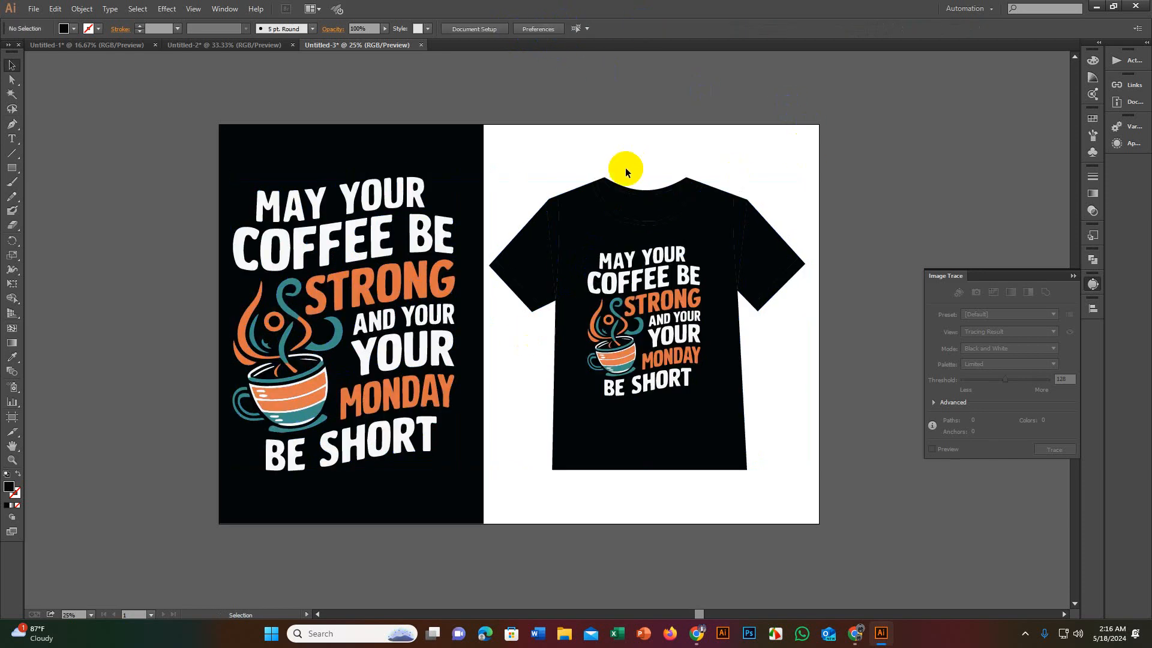
Step: Examine the overall layout of the quote panel and the T-shirt mockup on the artboard
scroll(626, 168, down, 2)
drag(642, 170, 606, 190)
scroll(599, 200, up, 1)
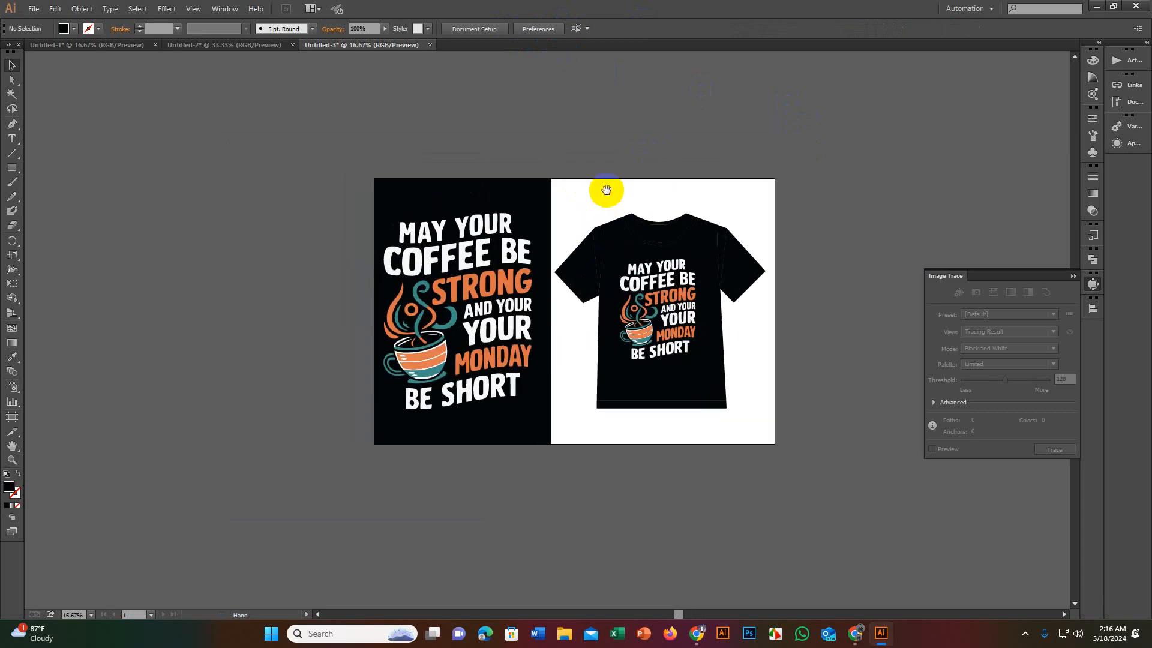
scroll(608, 217, up, 1)
scroll(578, 177, down, 1)
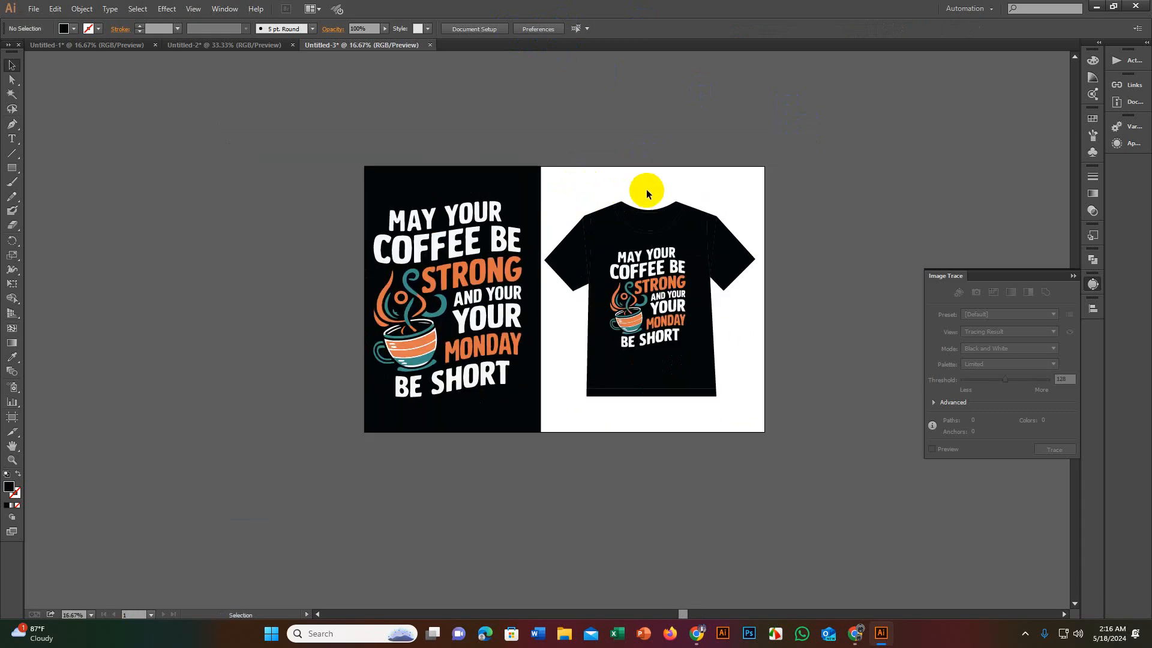
click(640, 215)
click(587, 191)
scroll(548, 268, up, 1)
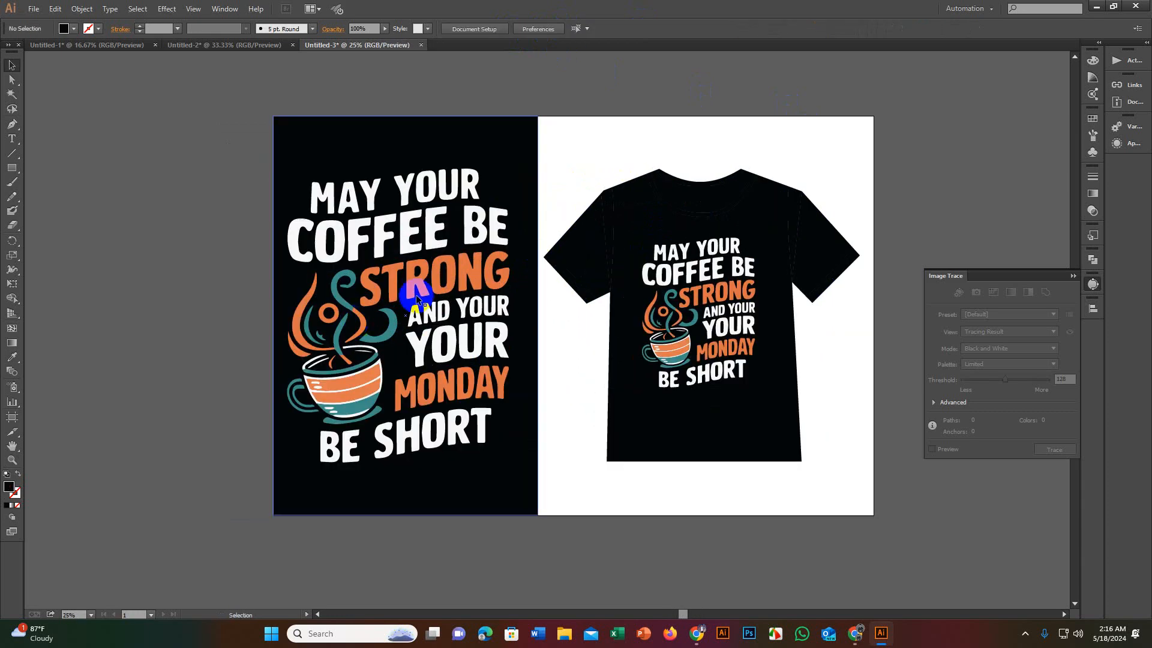
scroll(459, 280, down, 1)
drag(539, 228, 573, 254)
key(alt)
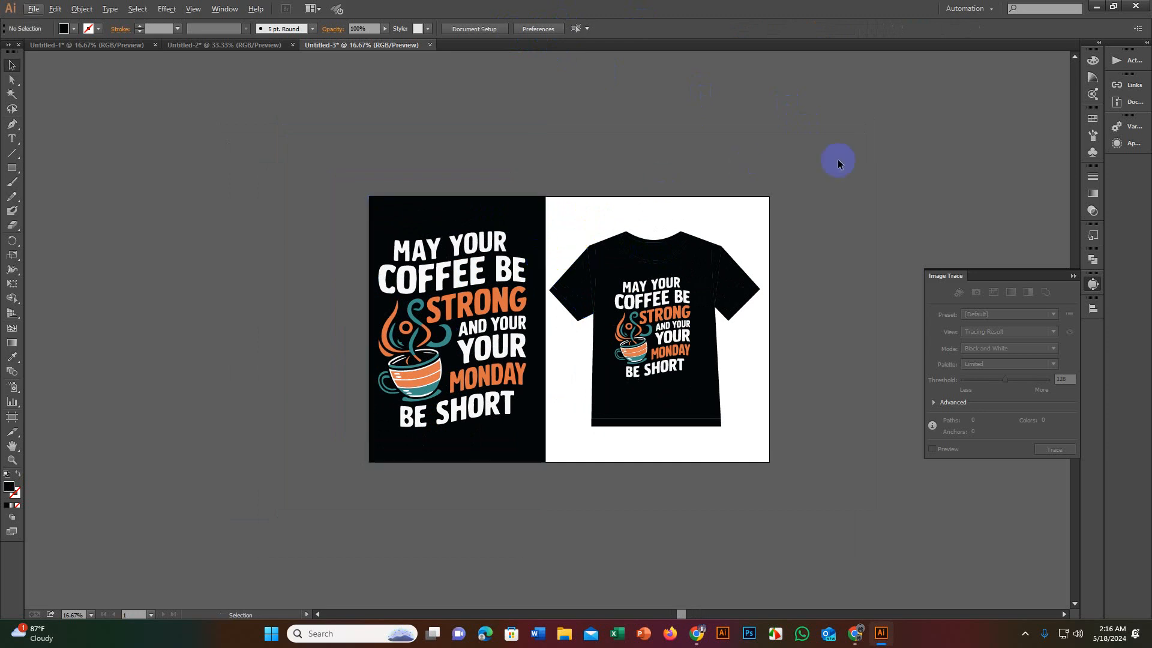
click(454, 245)
click(691, 195)
click(33, 9)
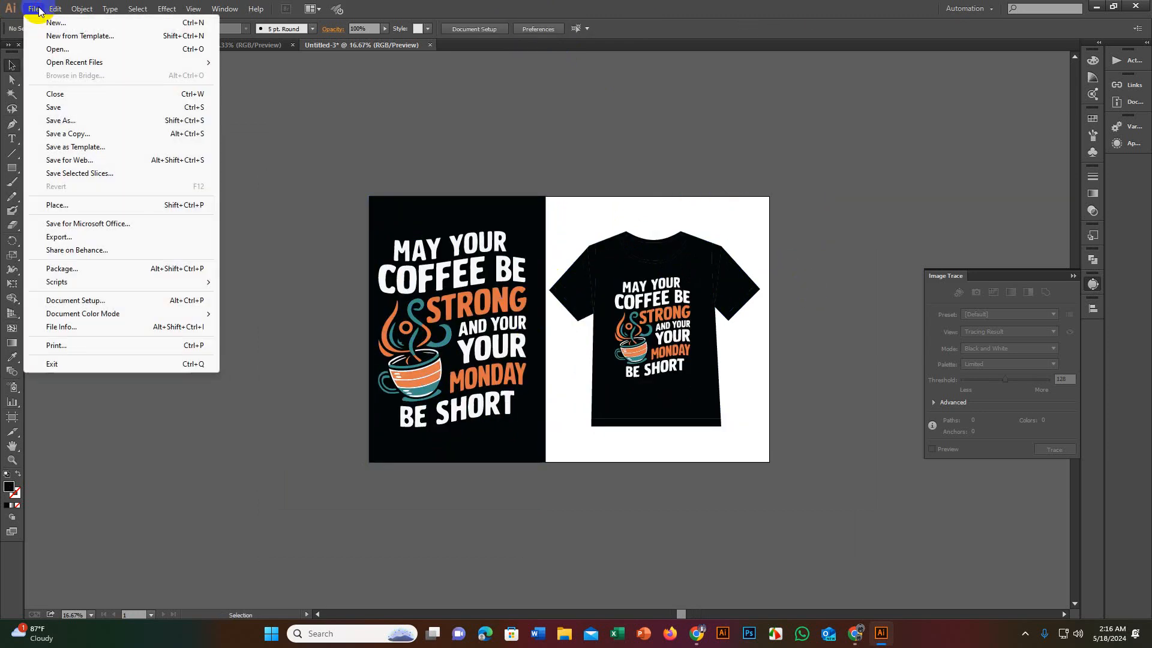
click(82, 120)
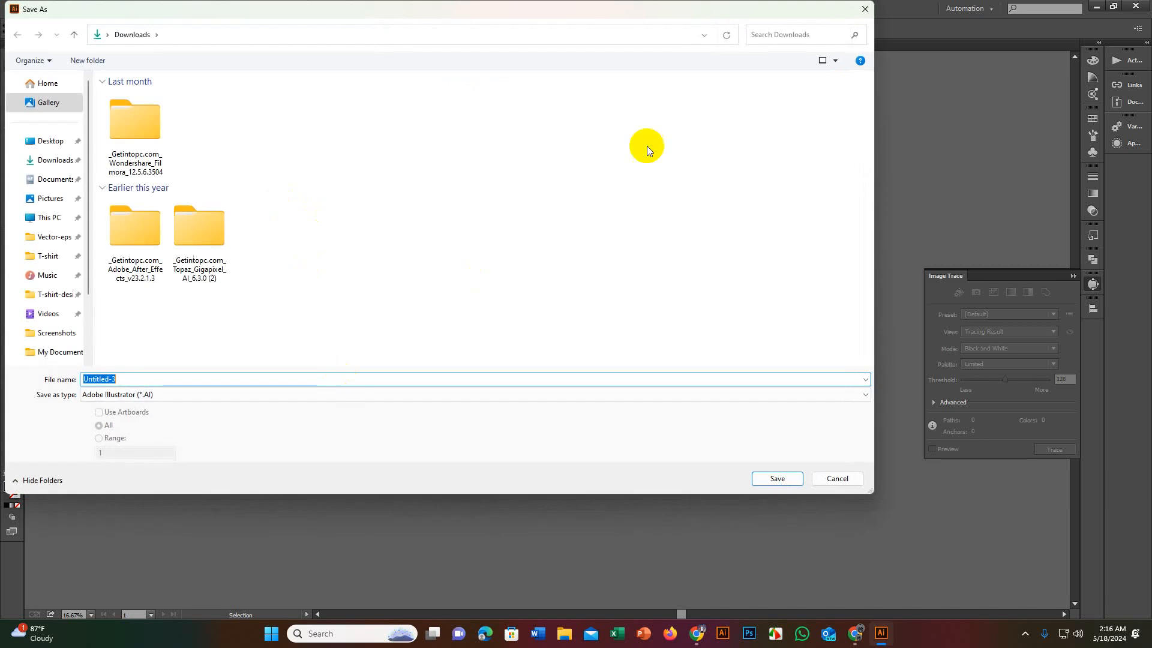
click(865, 8)
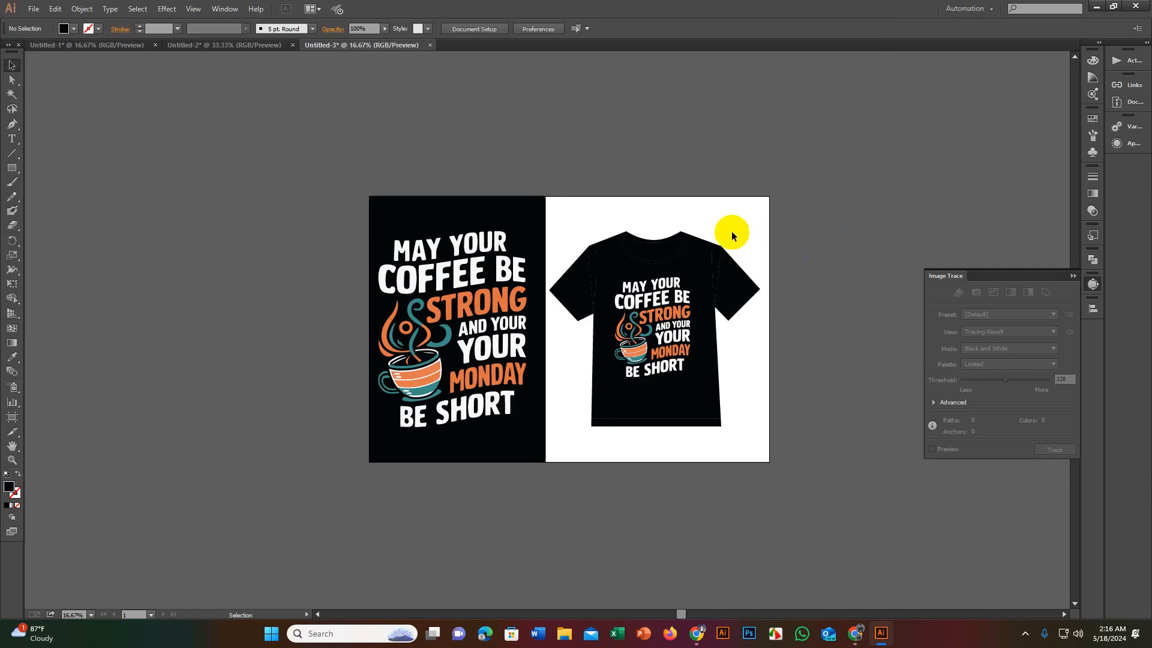
Step: Try a white-to-black gradient fill on the black panel behind the large quote
click(475, 220)
click(635, 207)
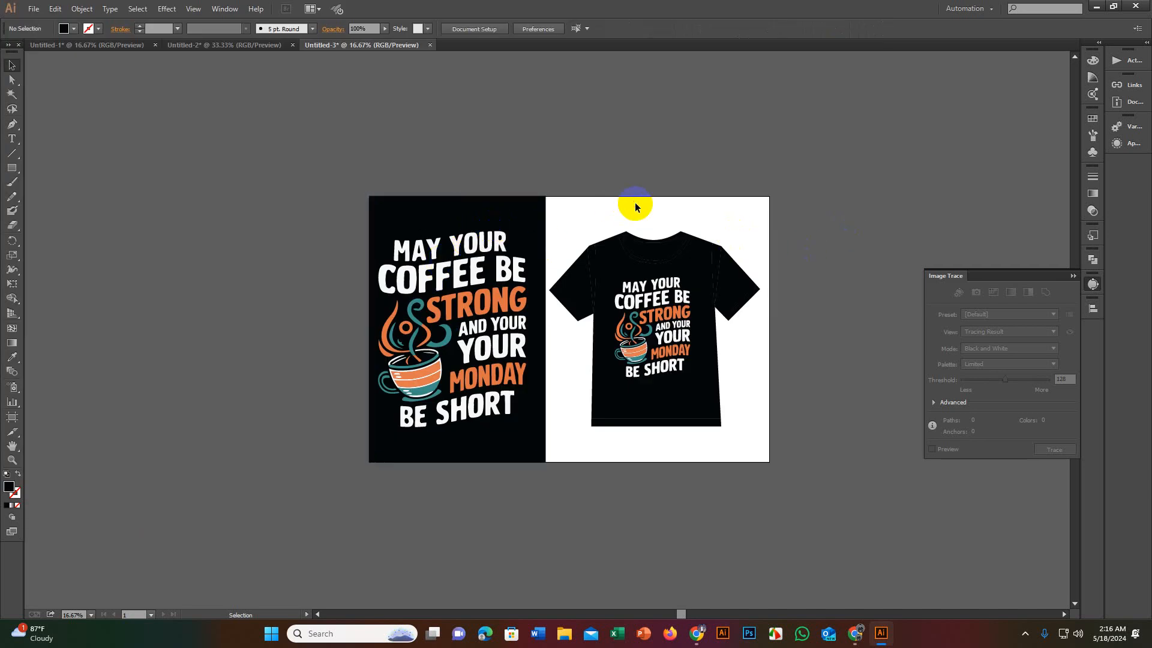
scroll(594, 242, up, 2)
scroll(570, 215, down, 1)
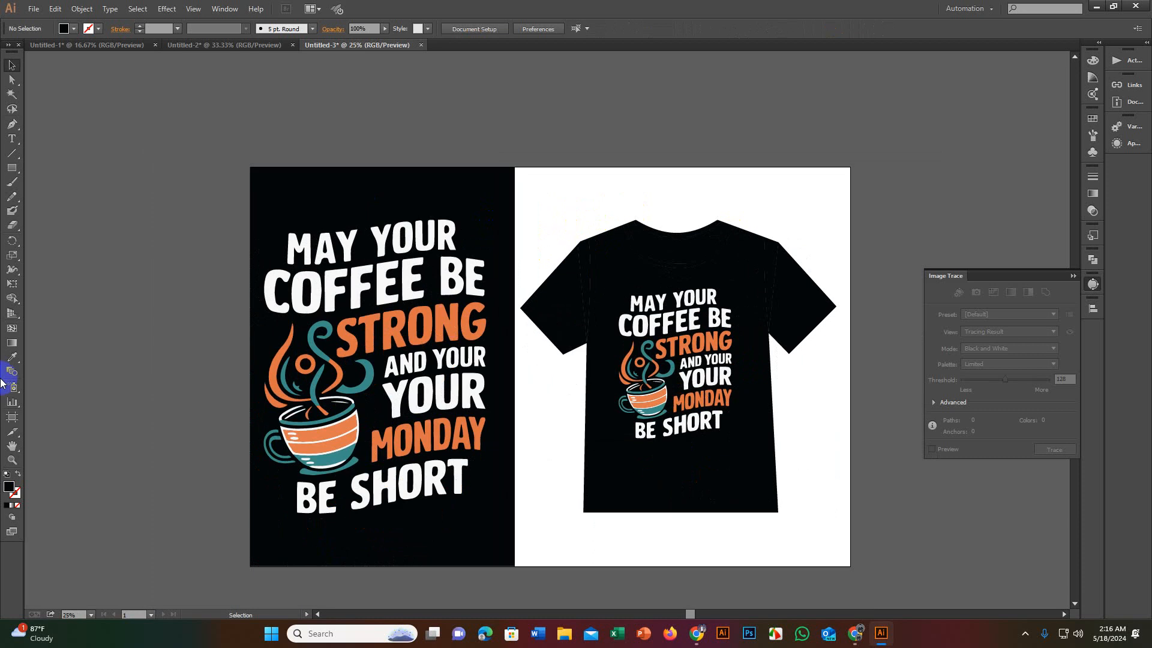
click(12, 342)
click(347, 201)
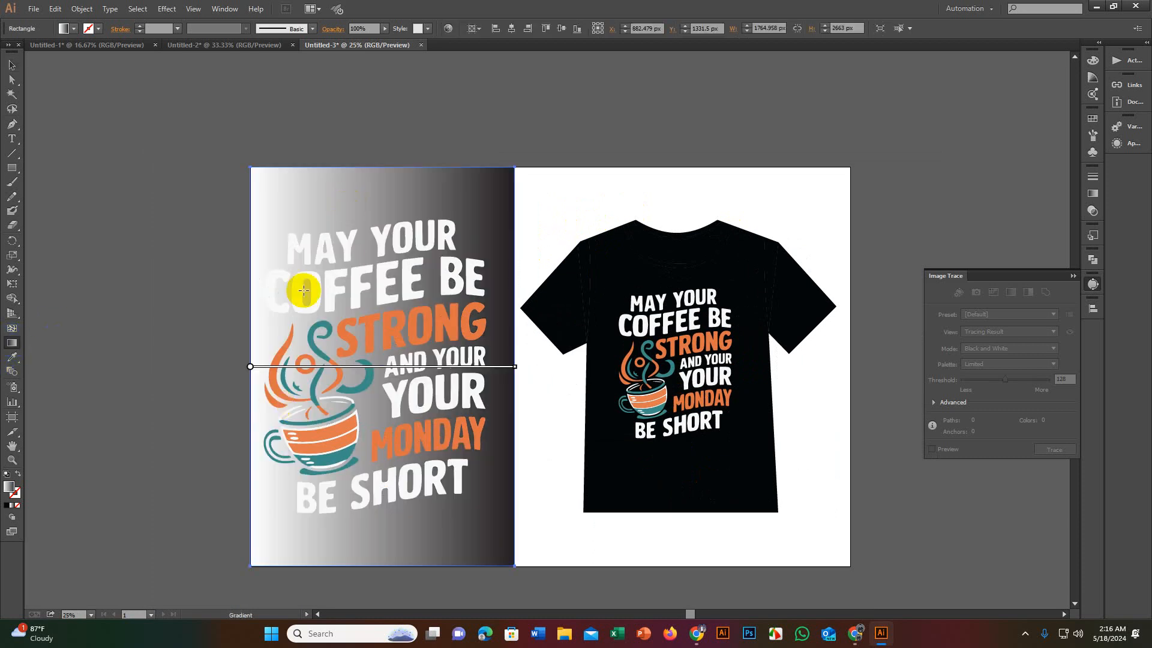
key(ctrl+z)
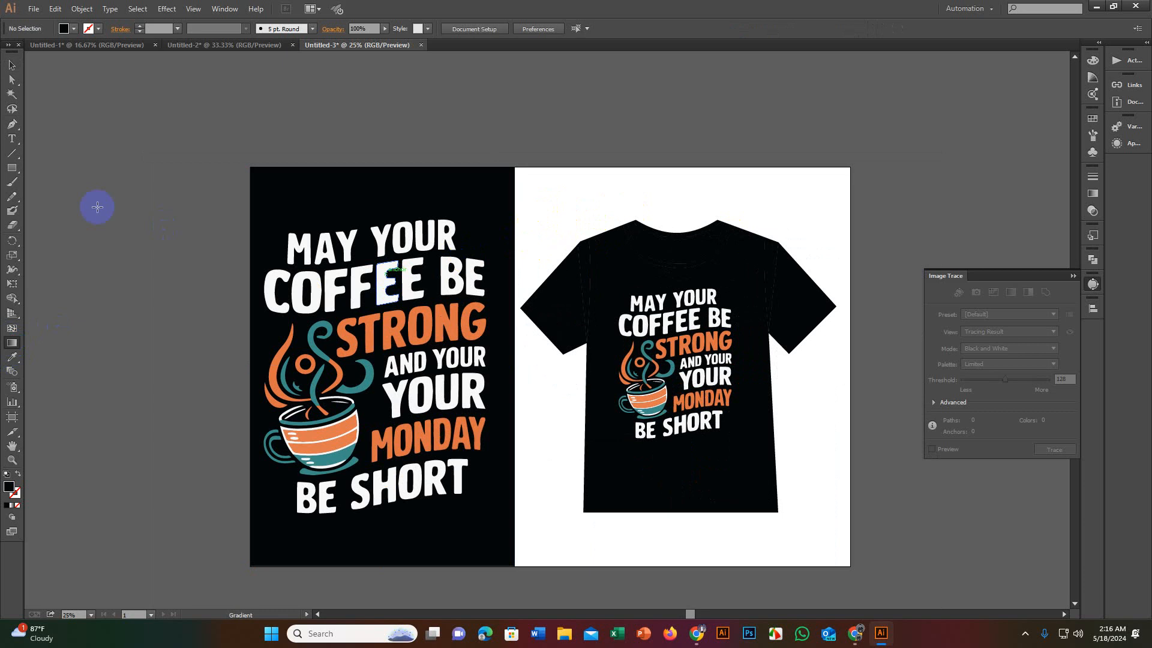
Step: Create a rectangle 4000 px wide and 2663 px high over the T-shirt side of the layout
click(543, 171)
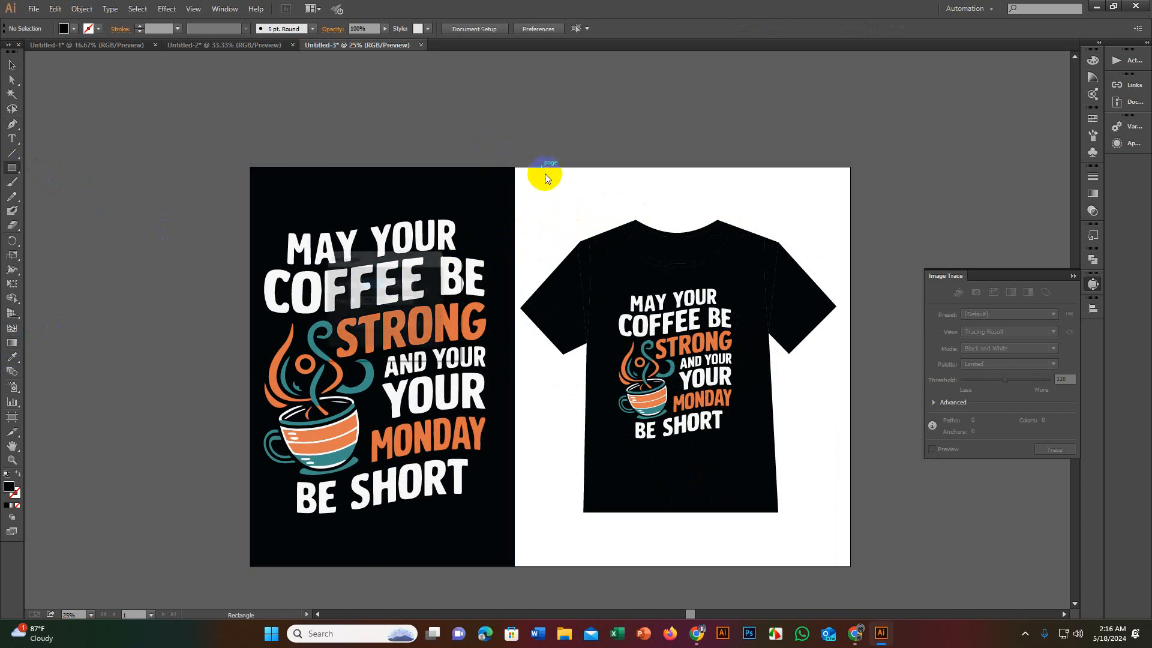
click(361, 327)
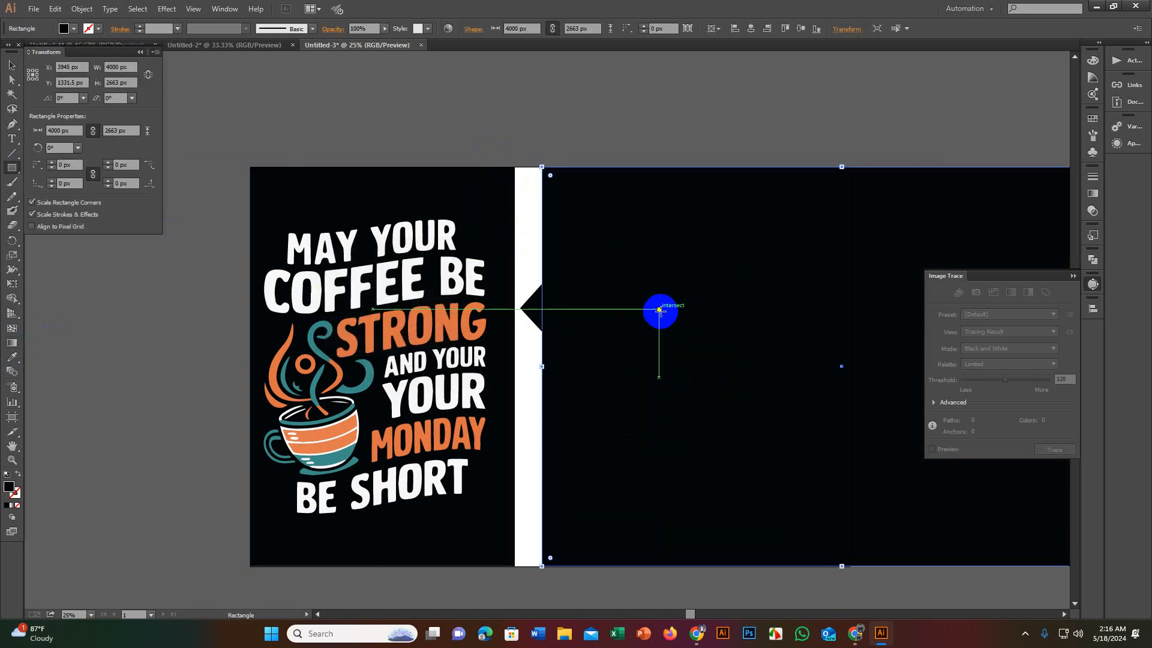
scroll(659, 311, down, 2)
click(12, 64)
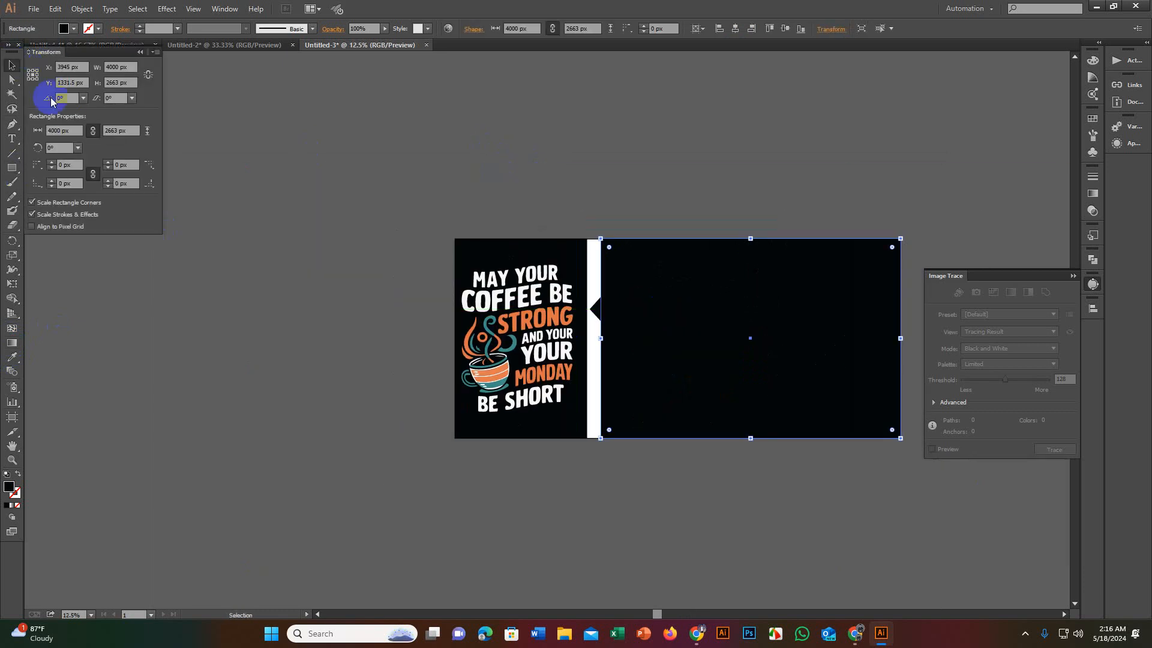
click(234, 288)
Step: Fill the new rectangle with white sampled from the empty strip beside the black panel
click(12, 357)
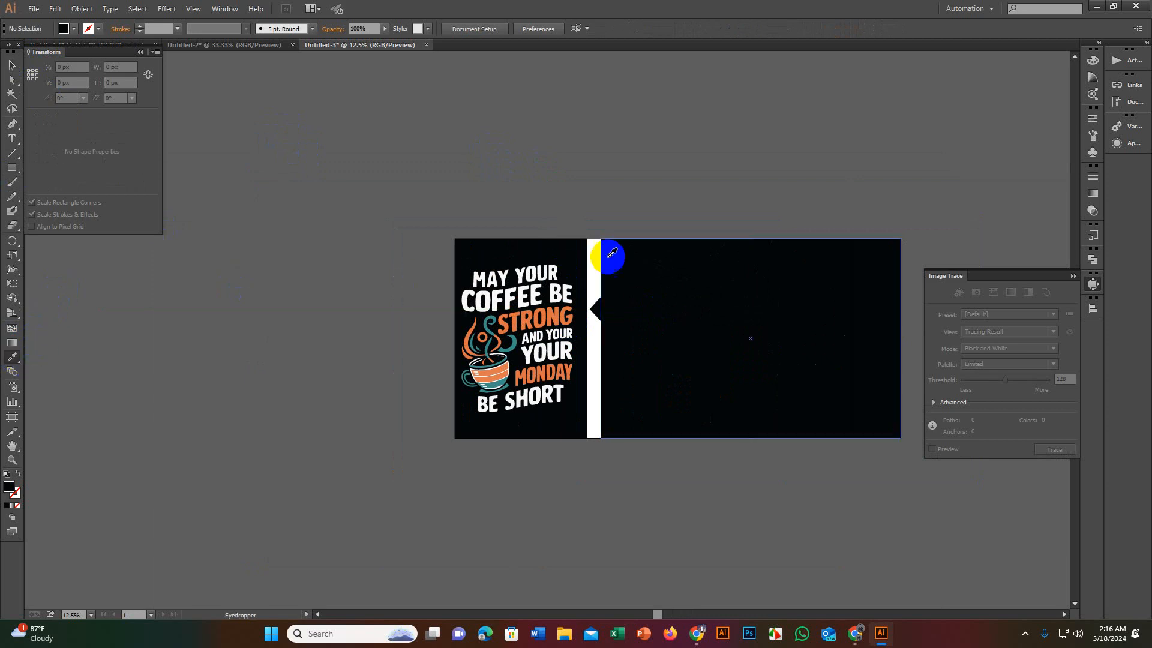
click(596, 260)
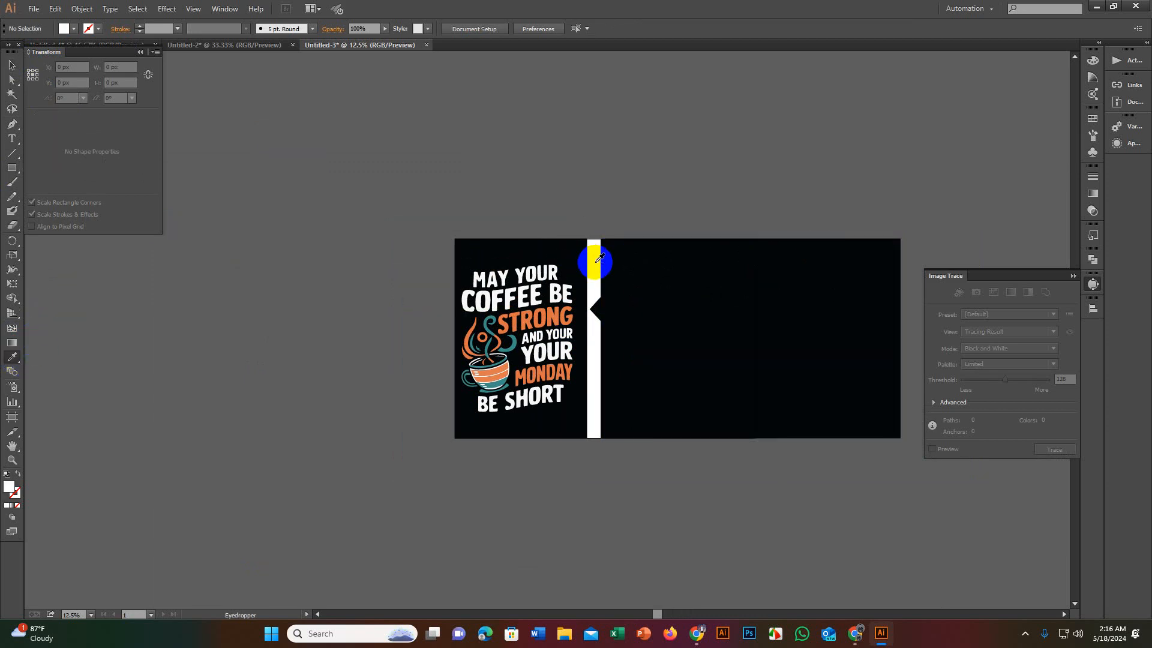
click(690, 300)
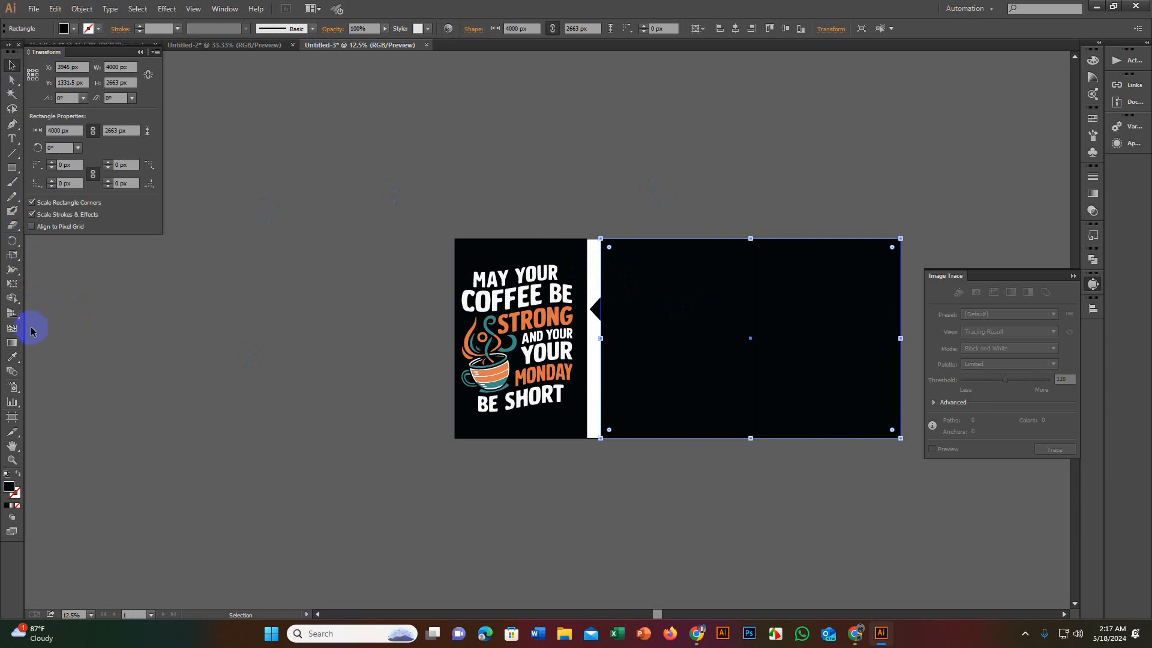
click(13, 358)
click(635, 273)
click(596, 257)
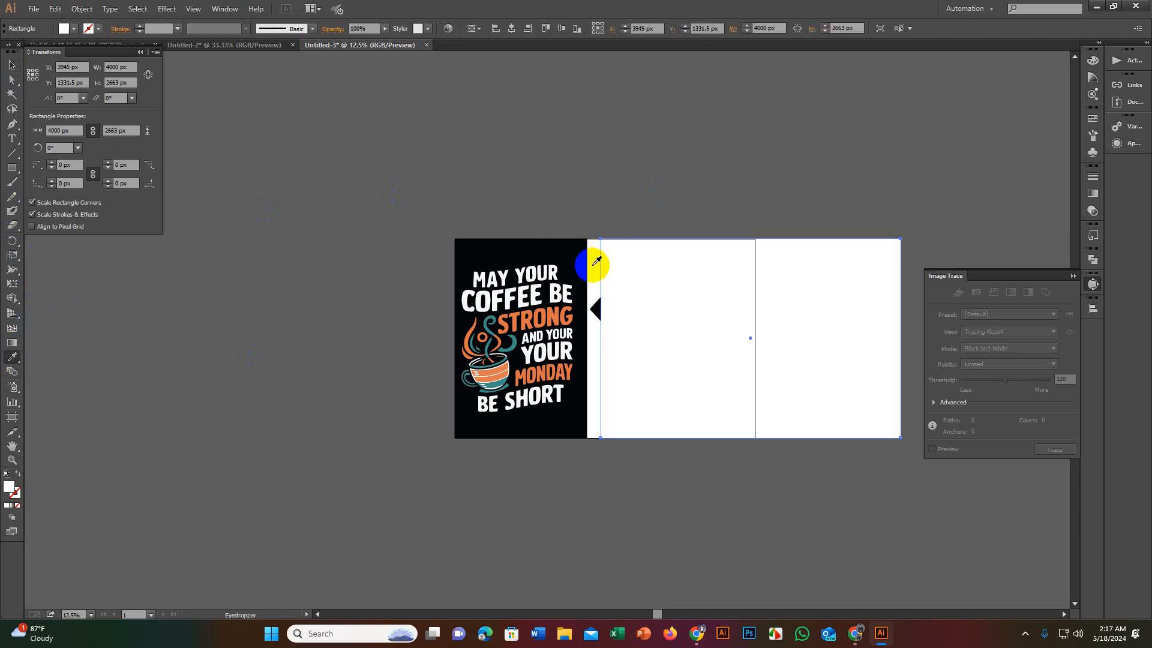
Step: Centre the white rectangle horizontally on the artboard
click(11, 67)
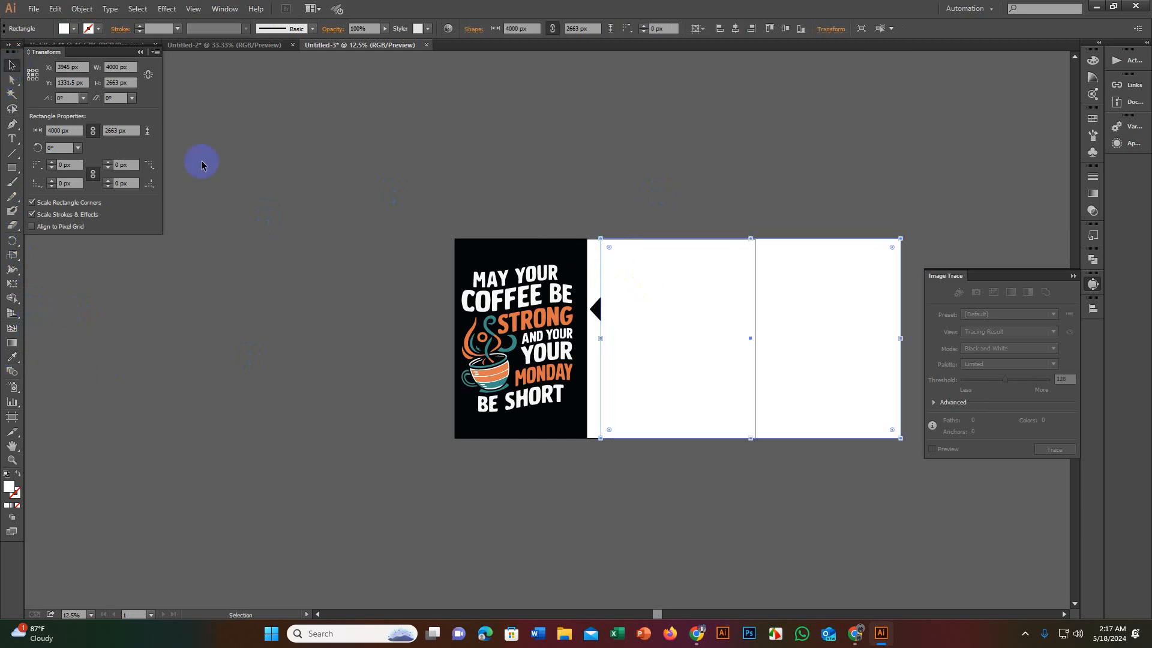
click(263, 166)
click(675, 268)
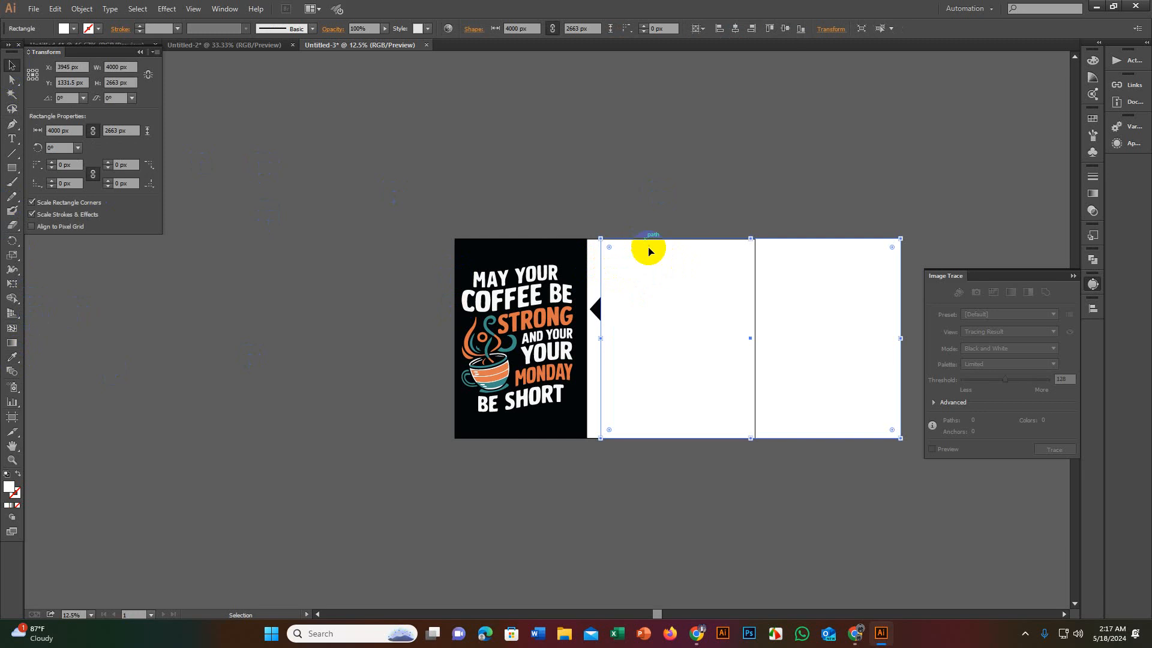
click(737, 30)
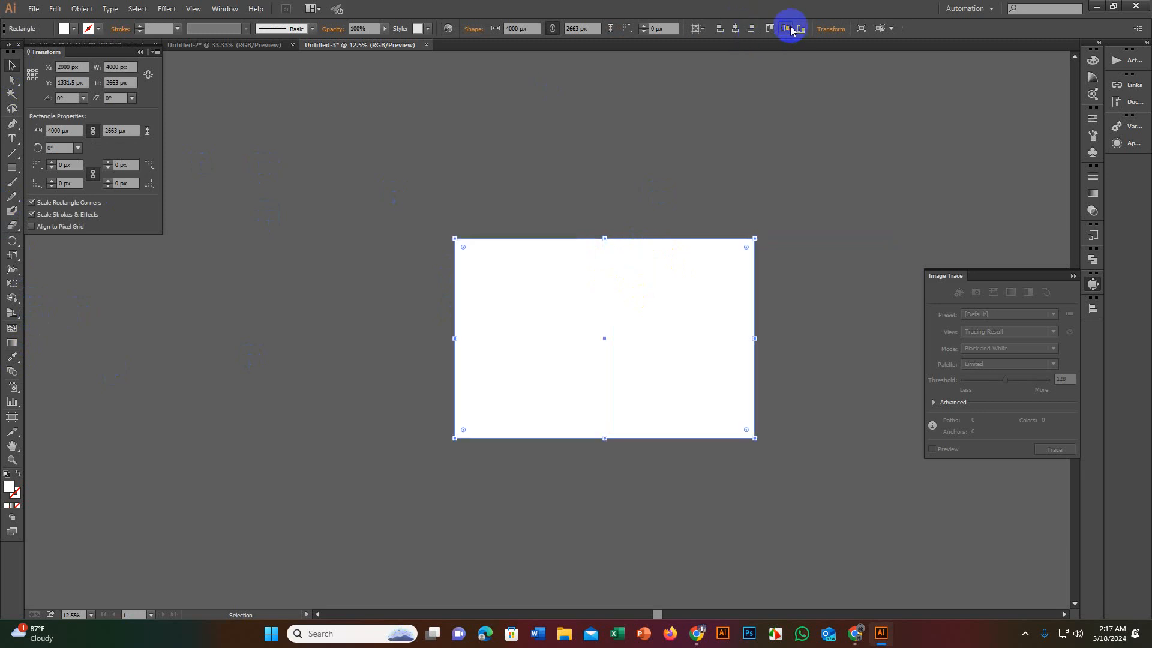
Step: Send the white rectangle to the back, behind the black quote panel and the T-shirt mockup, and deselect it
right_click(673, 282)
mouse_move(723, 458)
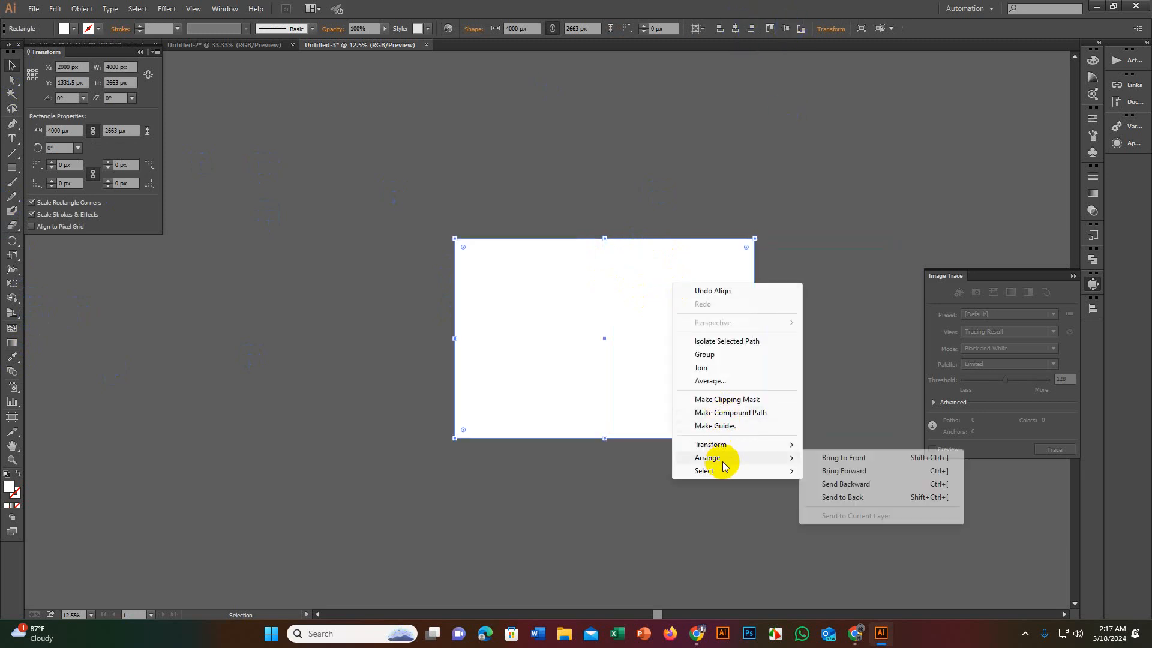
click(870, 498)
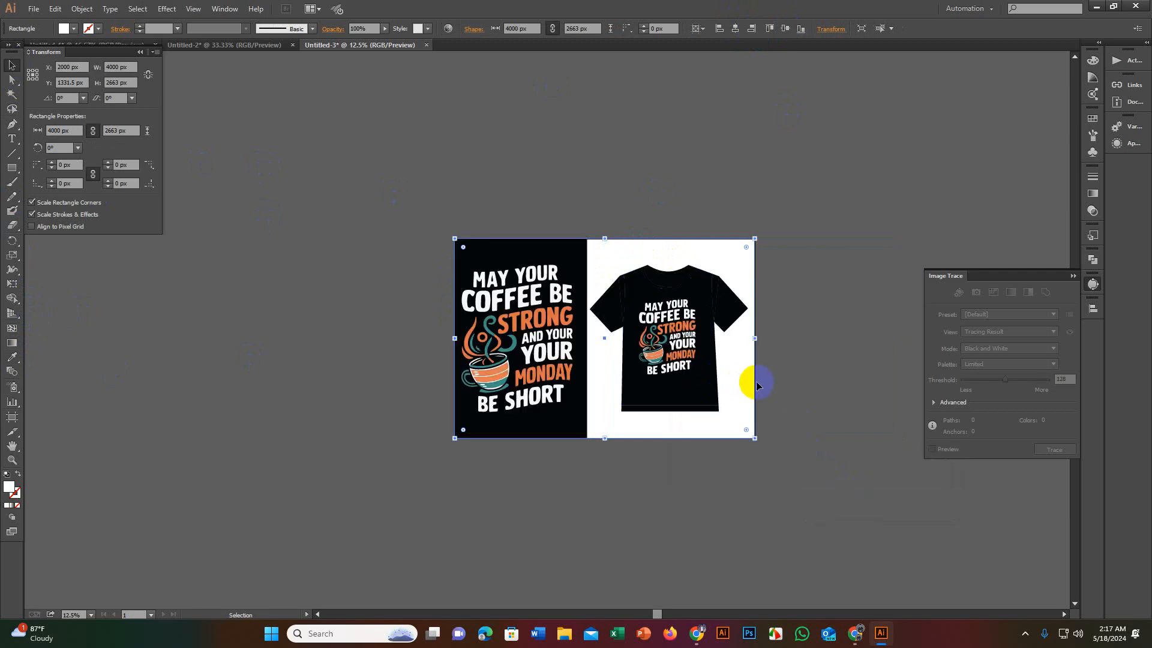
scroll(604, 399, up, 4)
scroll(604, 398, down, 3)
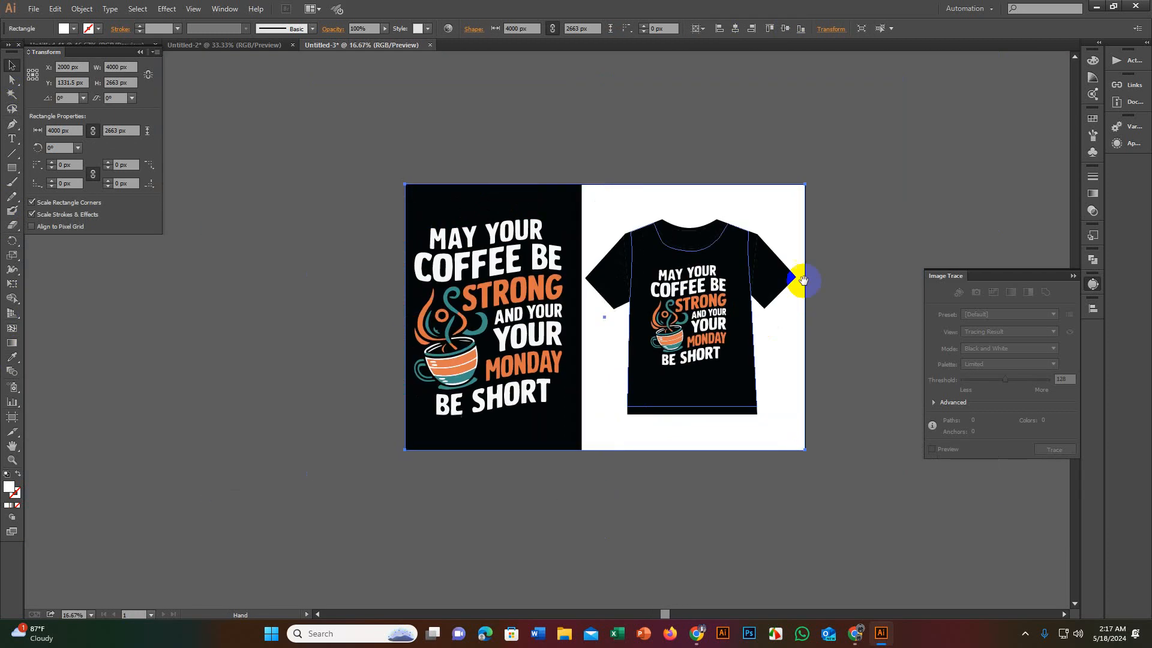
drag(804, 281, 798, 289)
click(864, 270)
Step: Collapse the Transform panel to clear the canvas around the finished layout
scroll(795, 293, up, 2)
scroll(832, 285, down, 1)
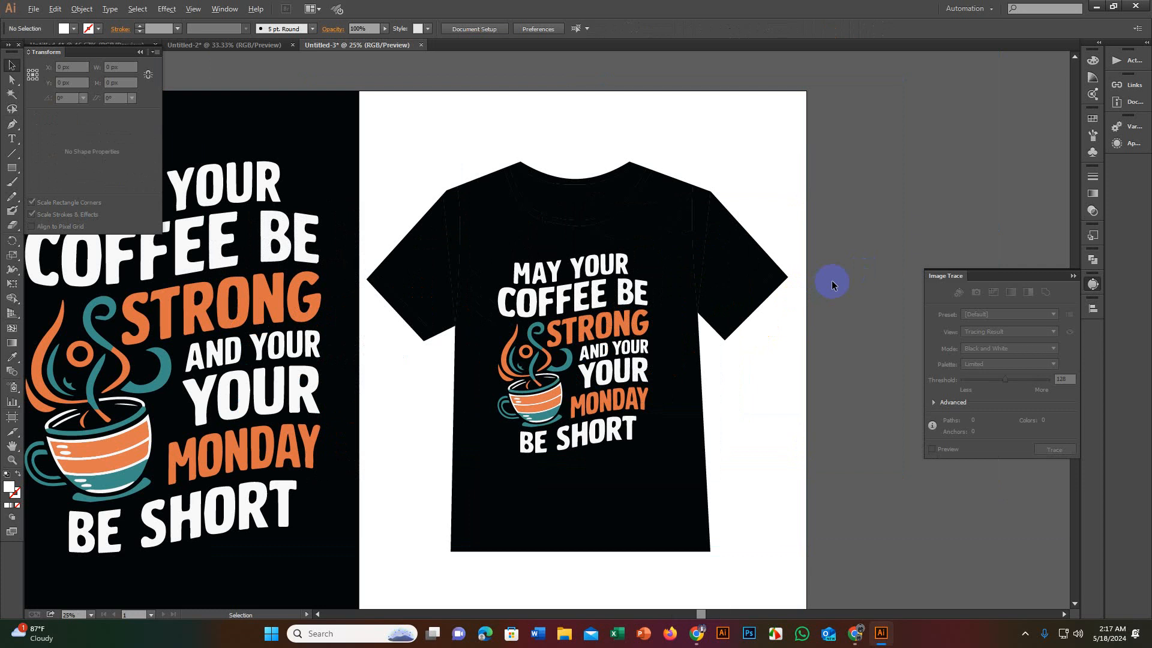
scroll(832, 285, down, 1)
click(140, 52)
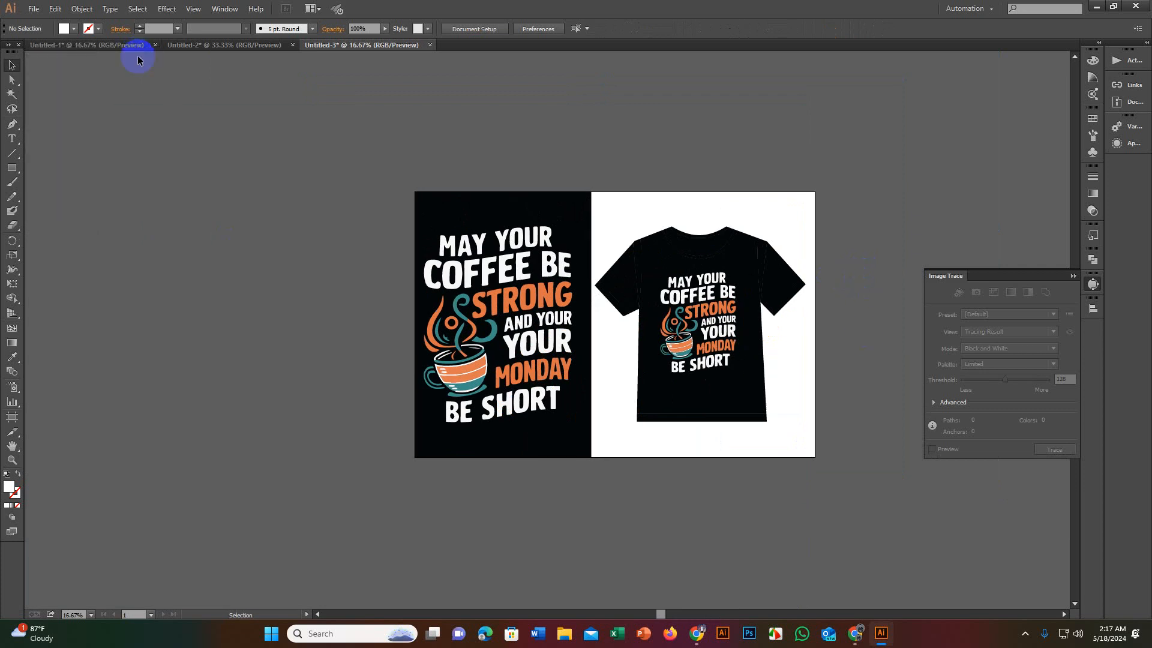
drag(359, 241, 306, 228)
click(36, 9)
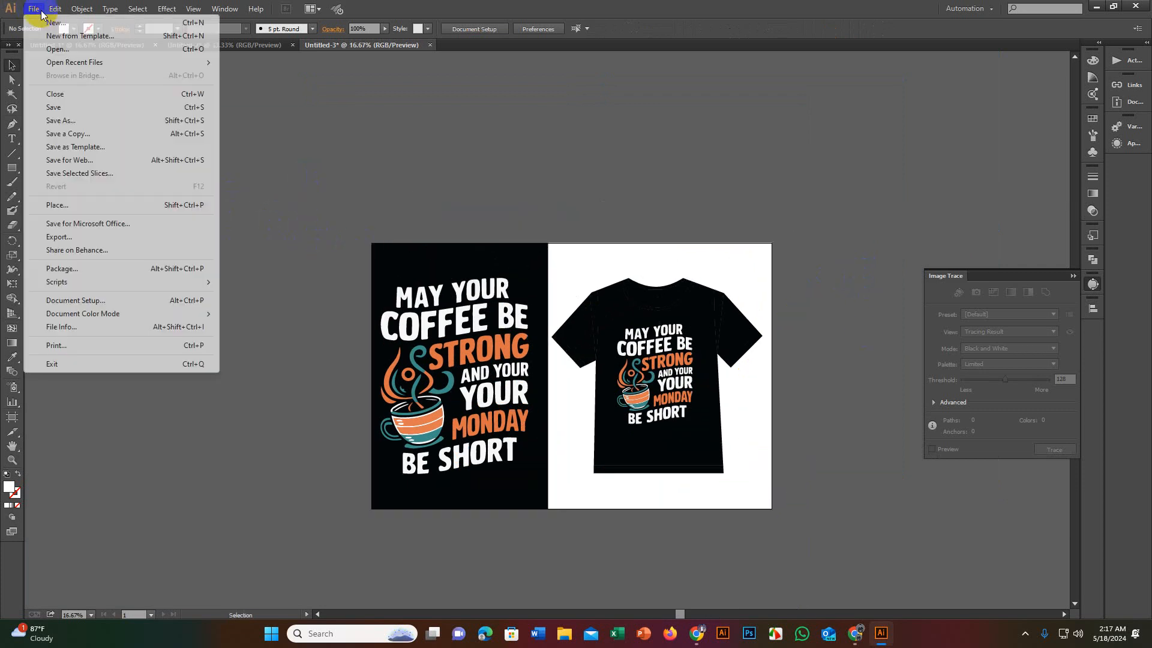
click(390, 149)
scroll(396, 238, down, 5)
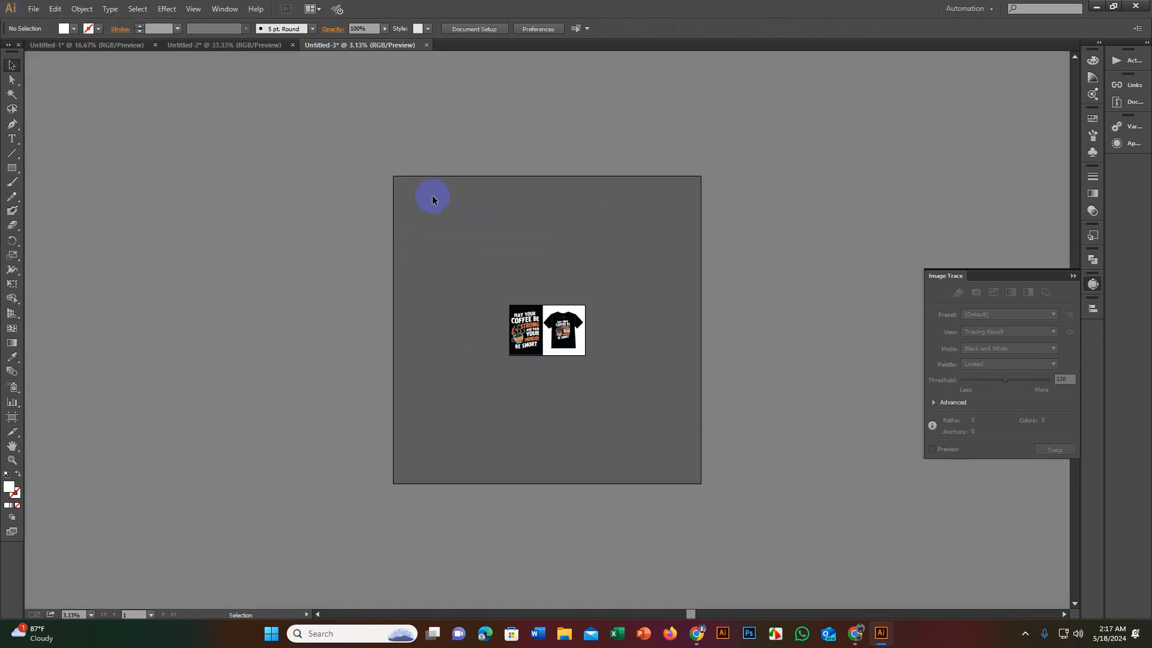
scroll(548, 262, up, 4)
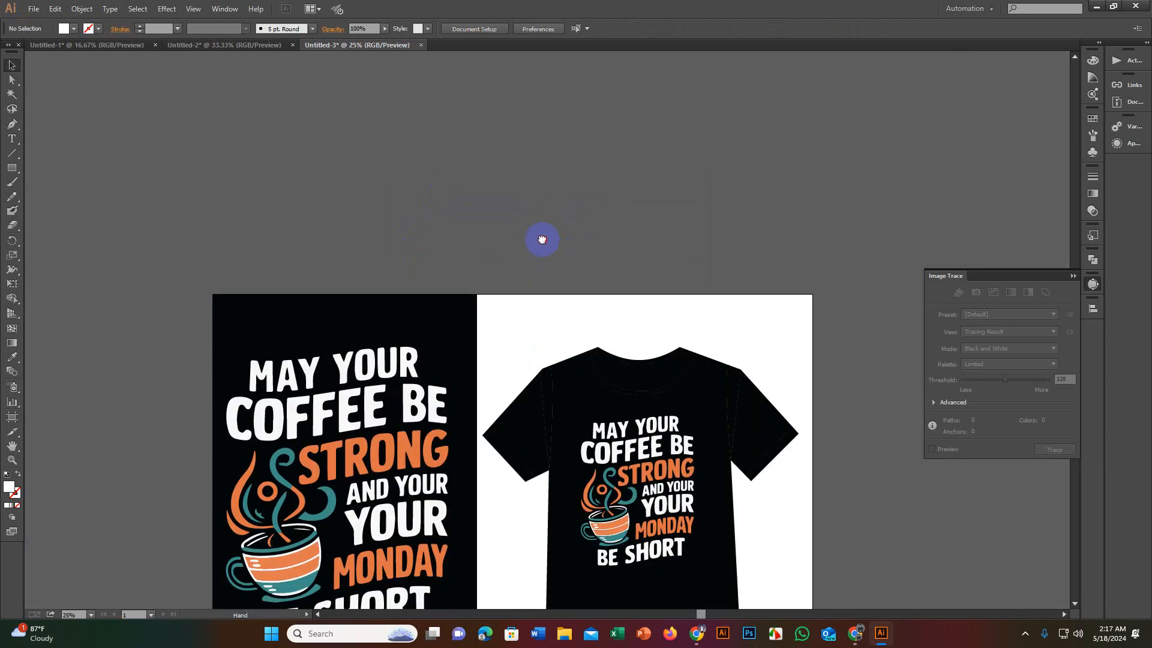
scroll(576, 189, down, 2)
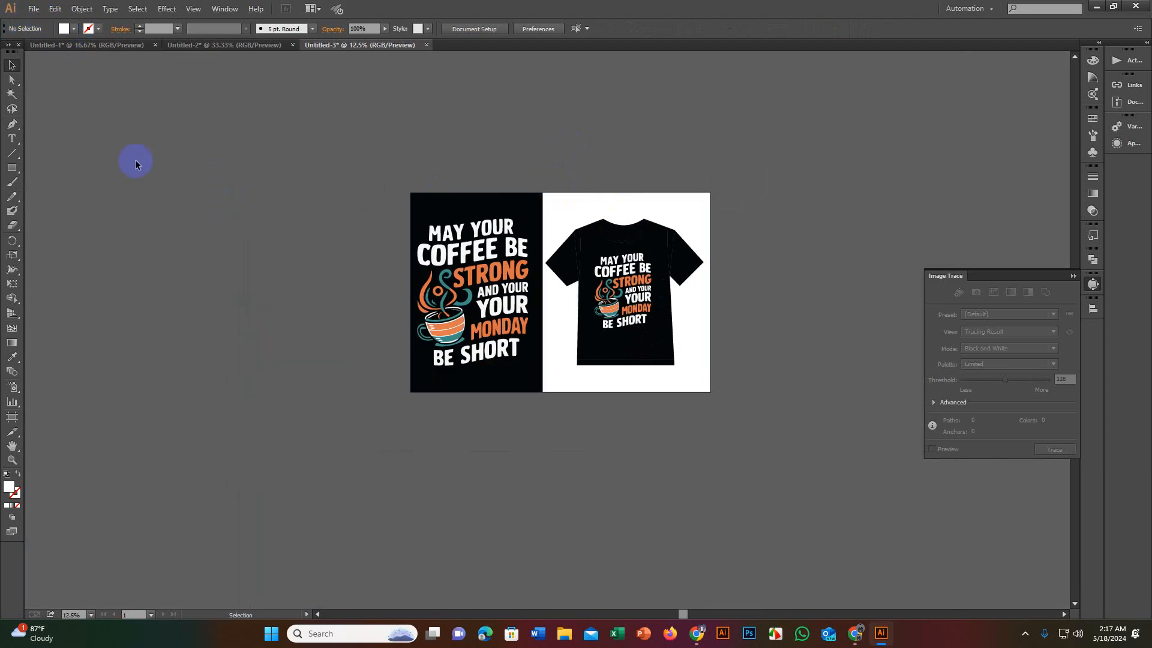
Step: Set up saving the design in the Downloads folder as an Illustrator EPS file named "Typography t shirt"
click(412, 255)
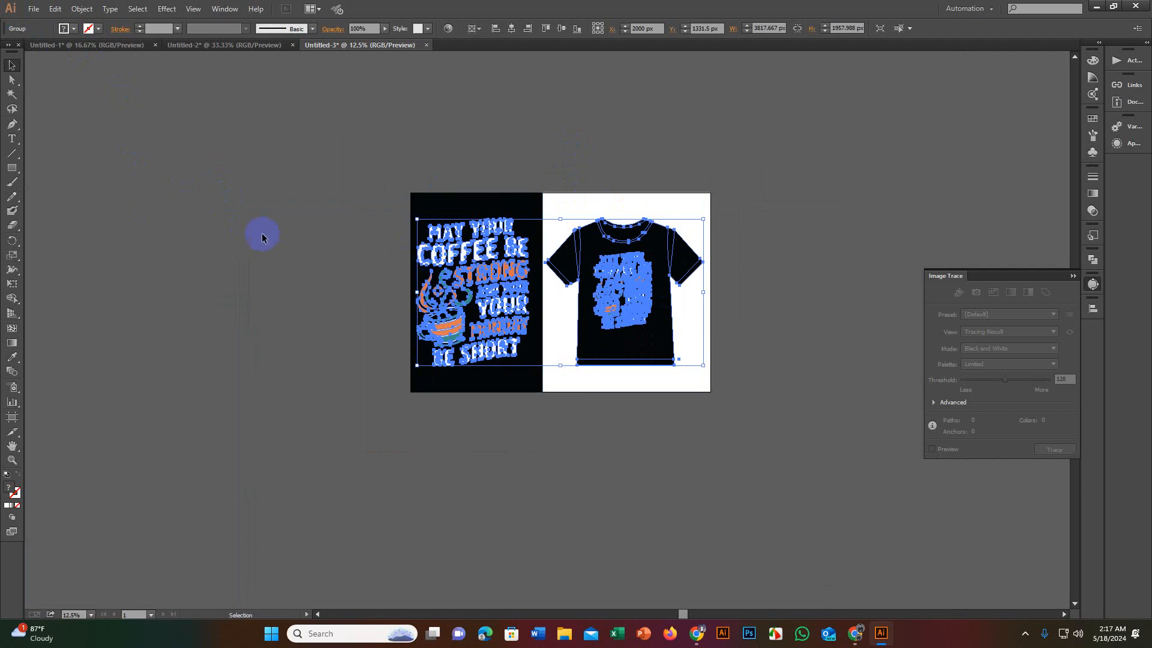
click(33, 9)
click(67, 117)
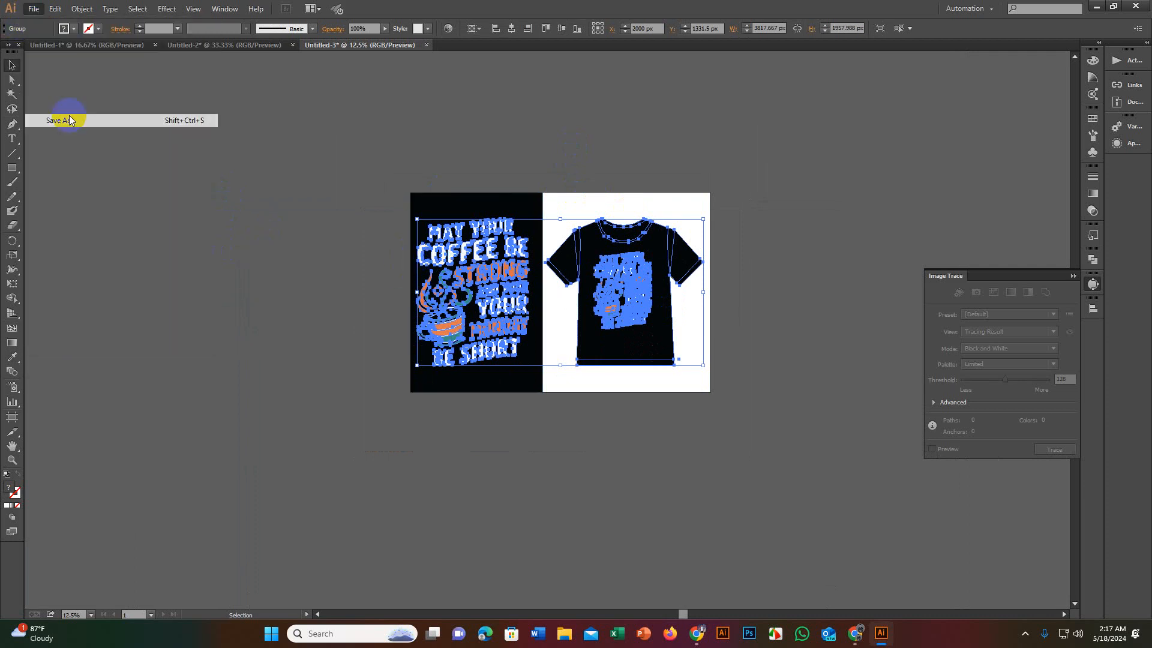
click(150, 395)
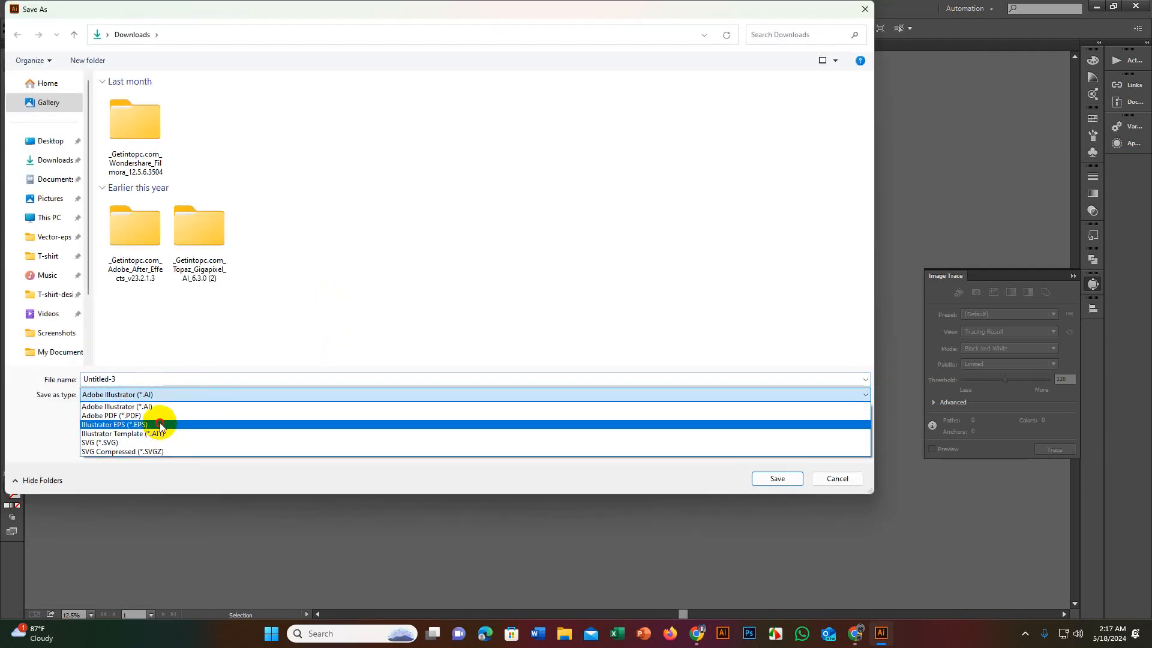
click(158, 421)
drag(119, 379, 25, 372)
key(BackSpace)
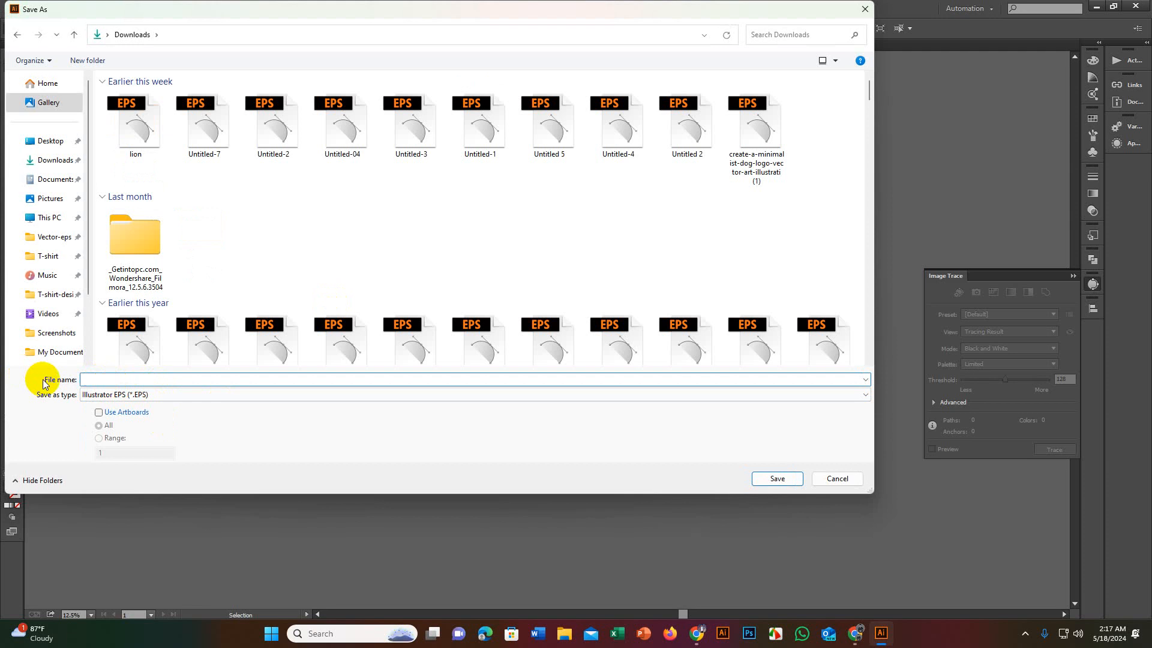
text(T)
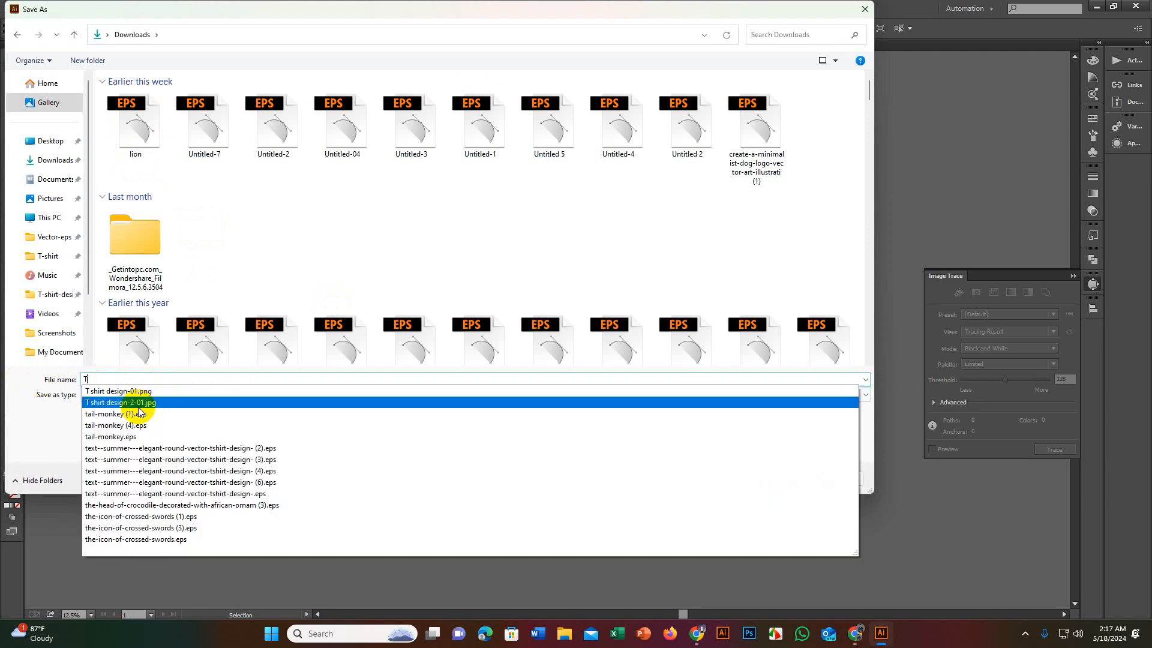
text(ypography t shirt)
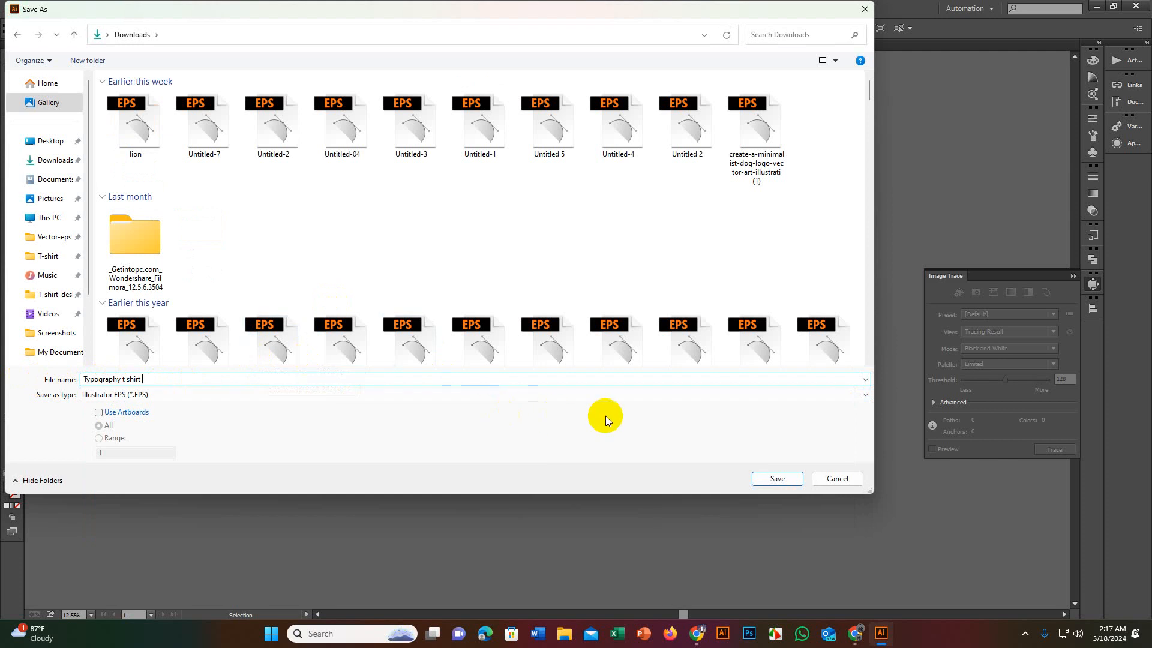
Step: Save the EPS file with its version set to Illustrator 10 EPS, and deselect the artwork
click(775, 478)
click(329, 181)
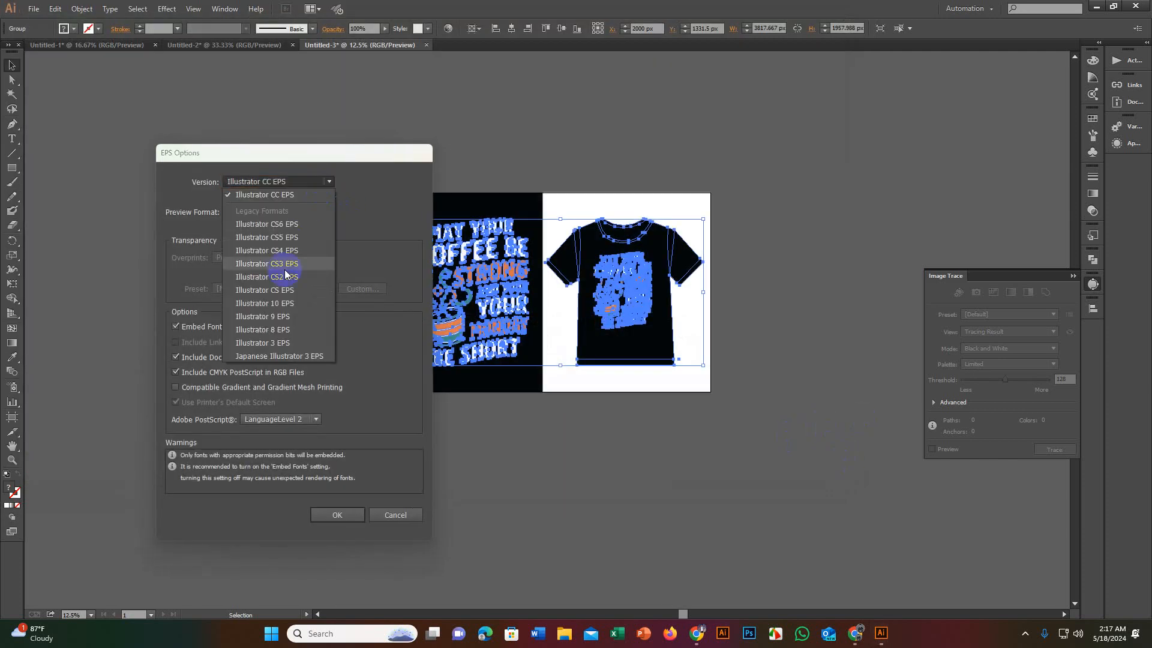
click(291, 300)
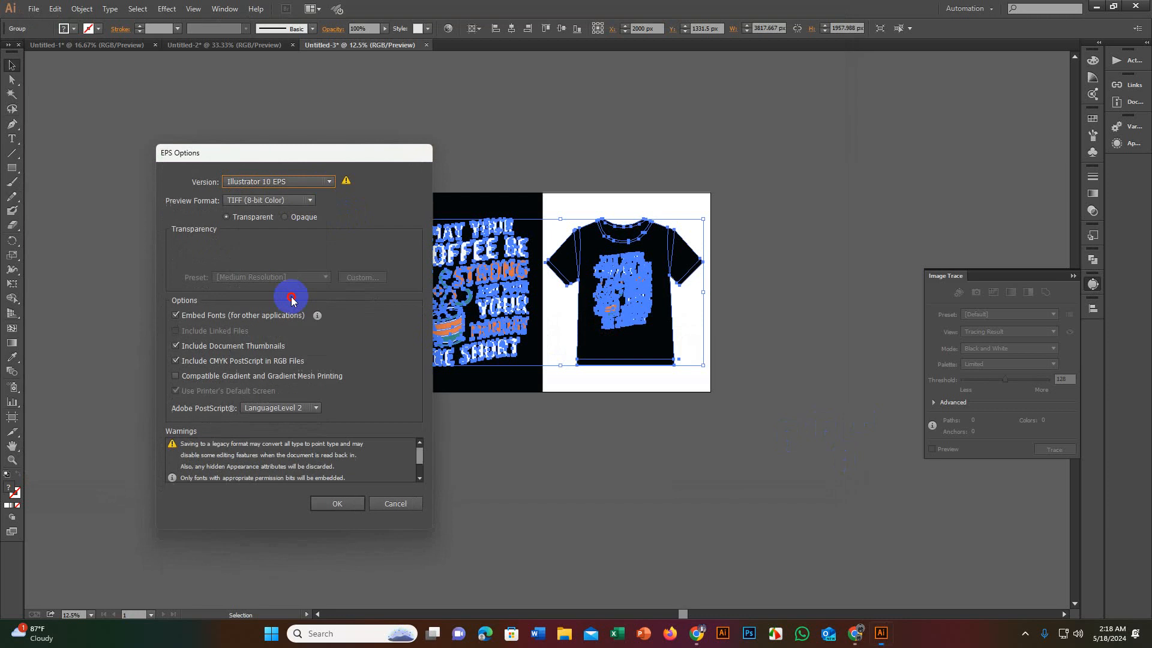
click(339, 504)
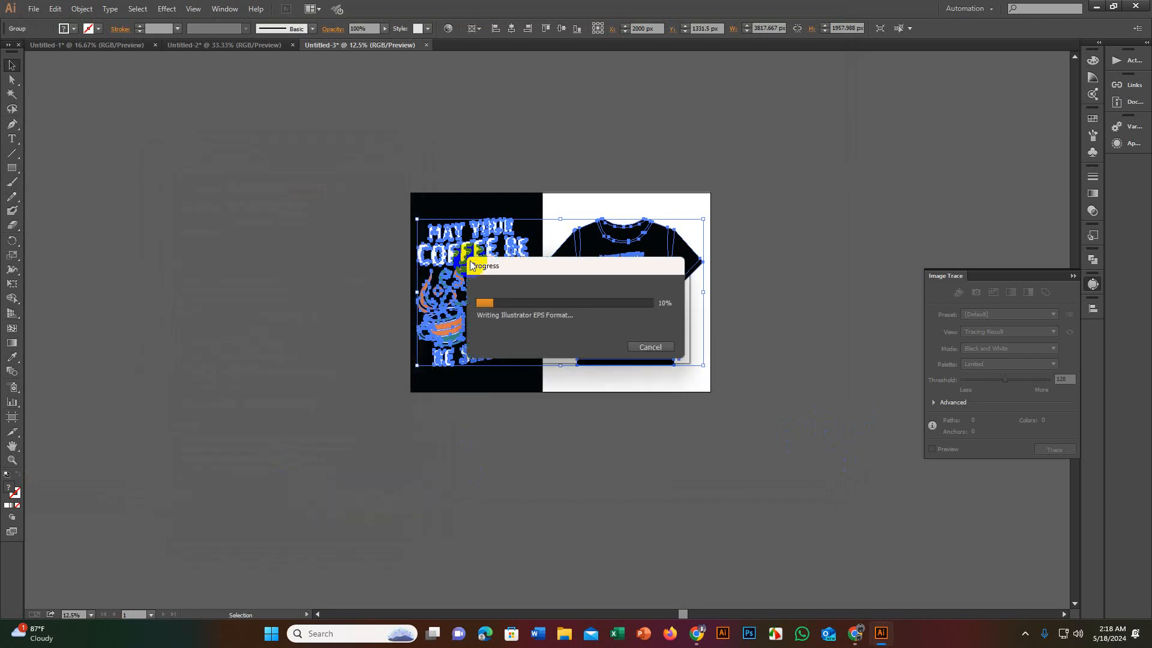
click(796, 221)
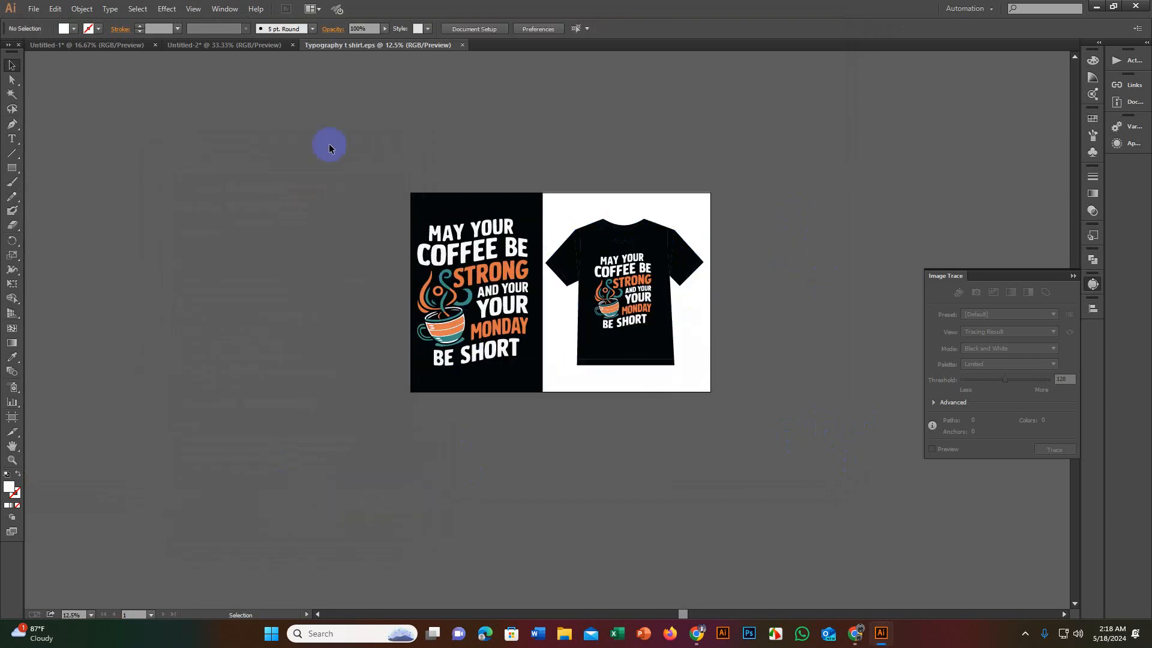
Step: Export the design to Downloads as a JPEG named "Typography t shirt", using all artboards and the default JPEG options
click(32, 10)
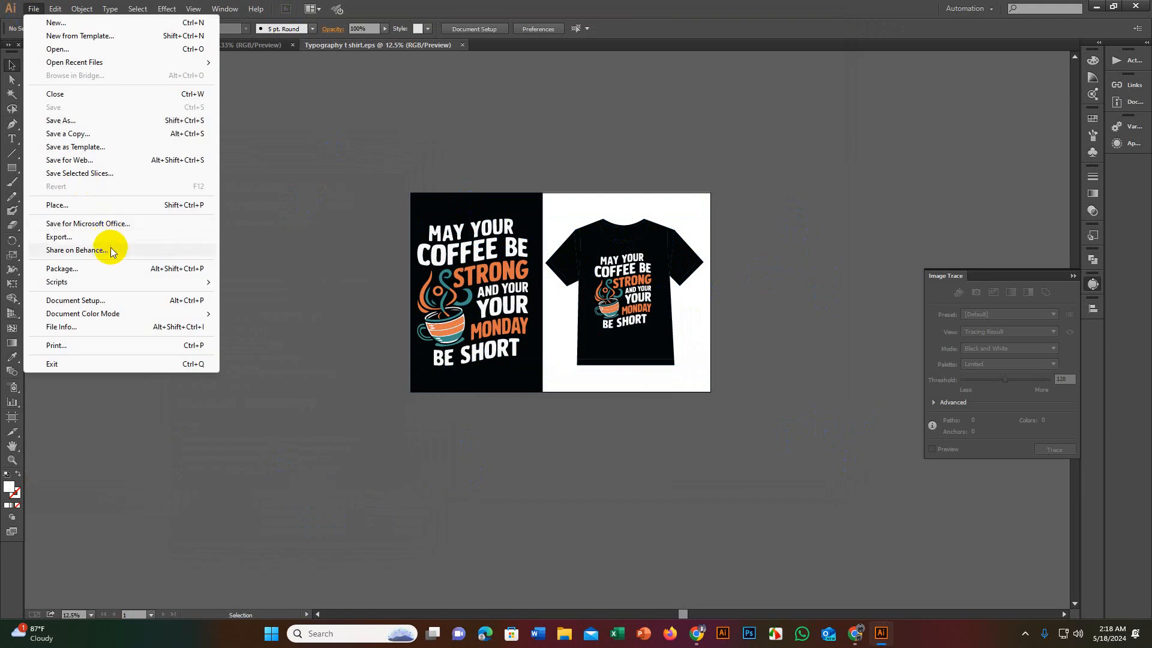
click(105, 239)
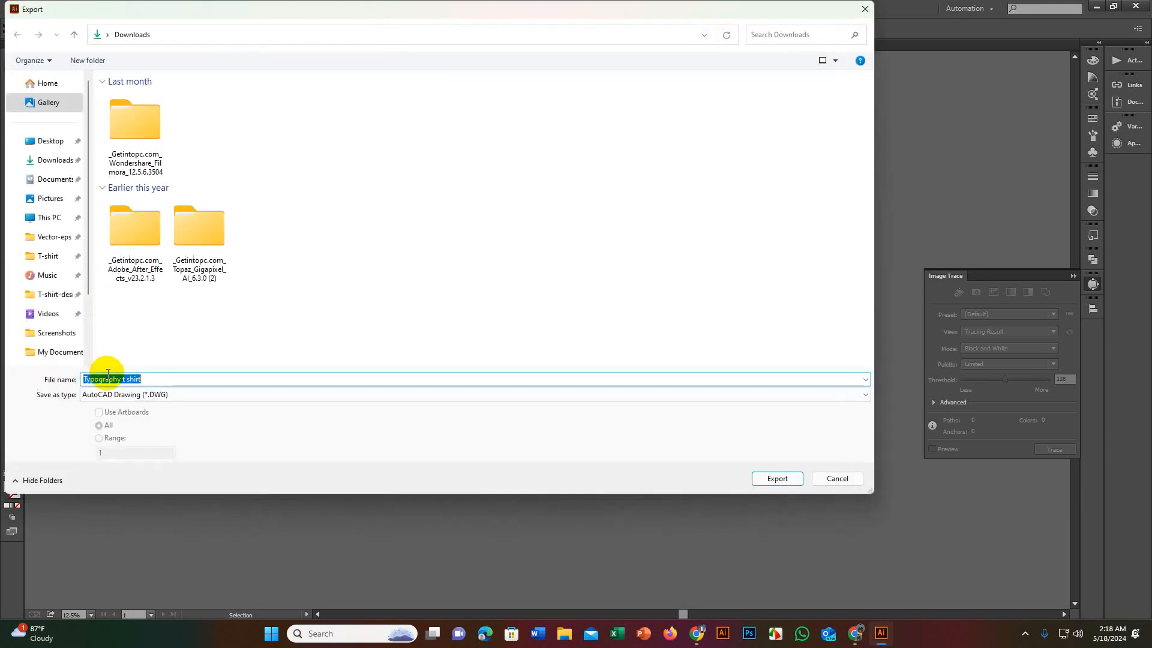
click(114, 395)
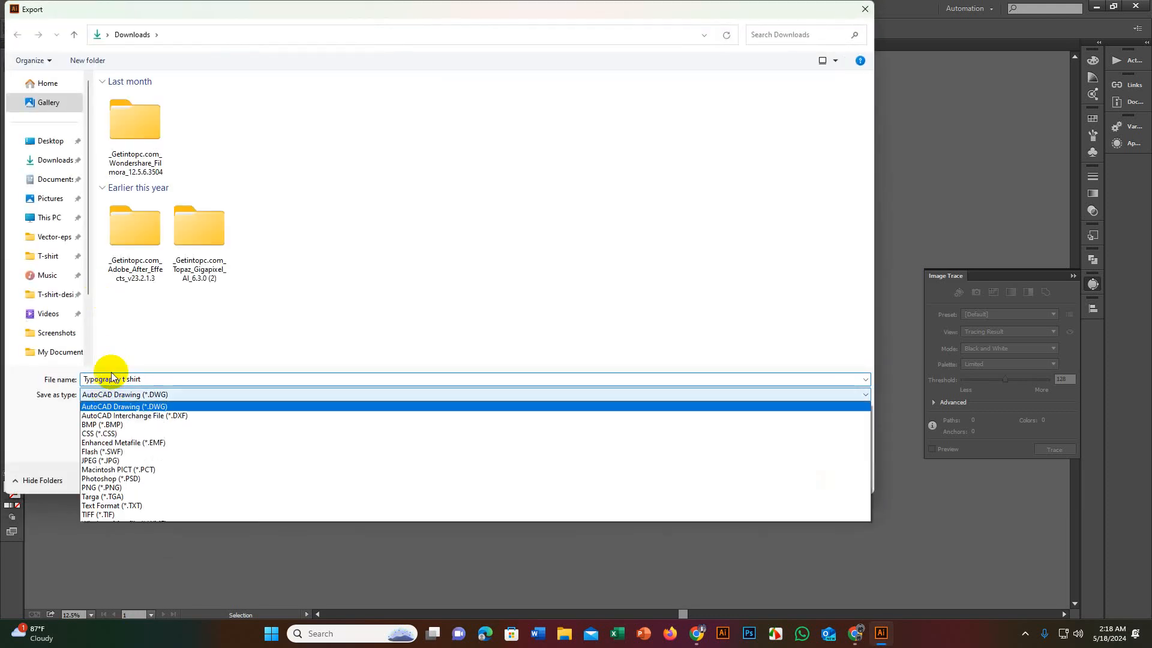
click(150, 461)
click(100, 413)
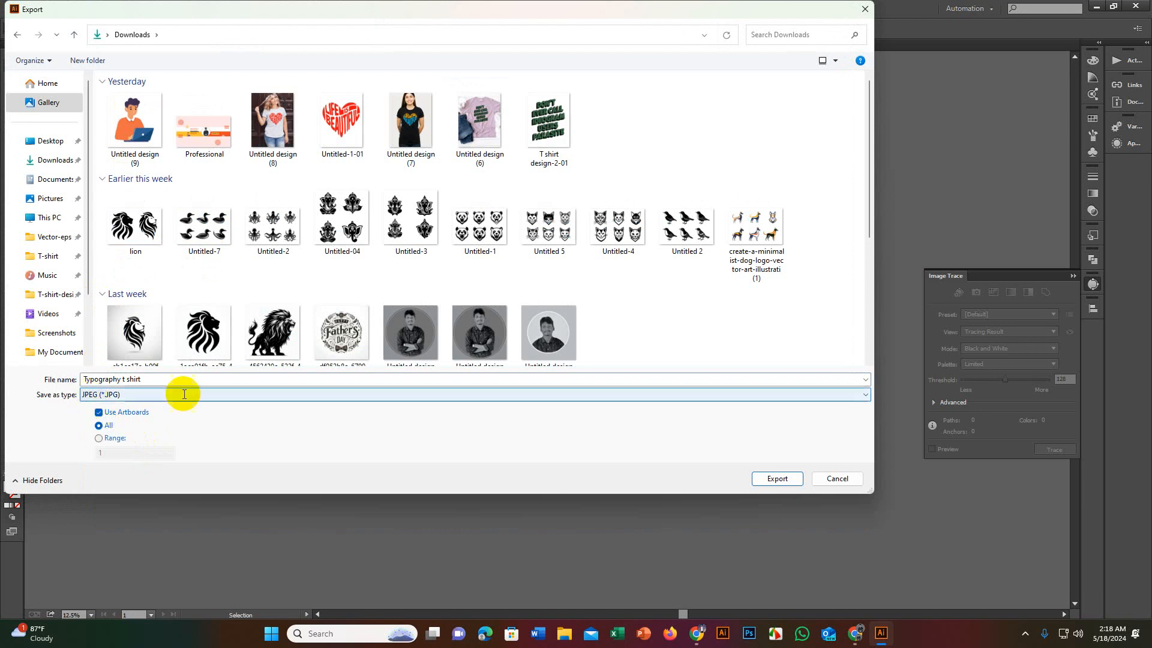
click(774, 479)
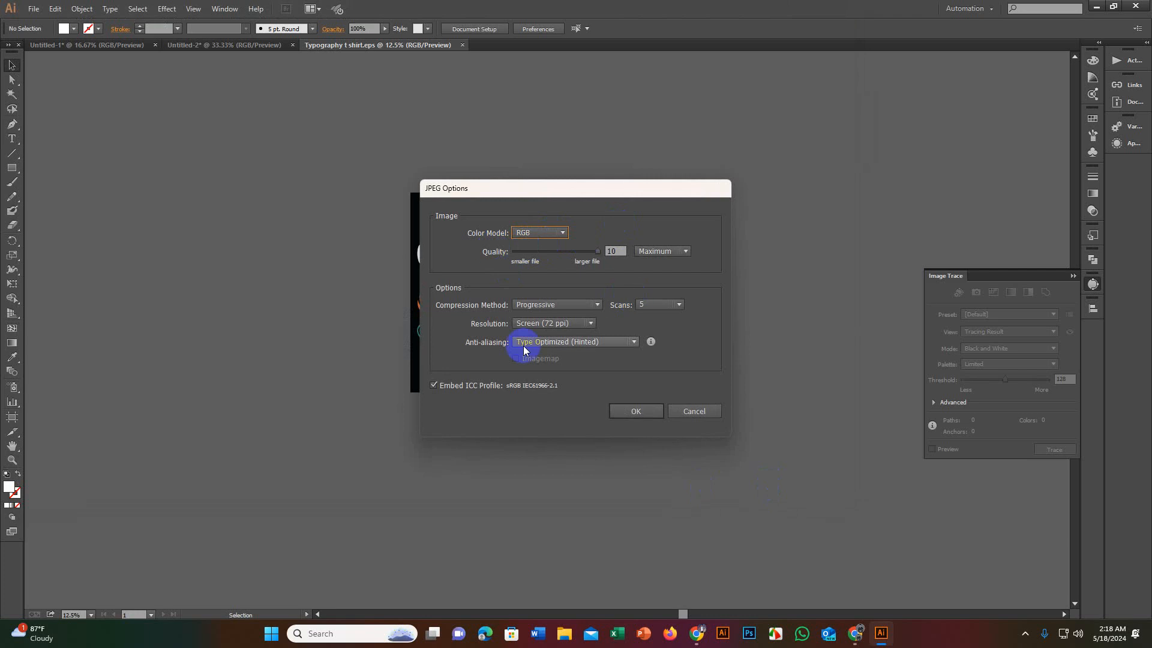
click(634, 412)
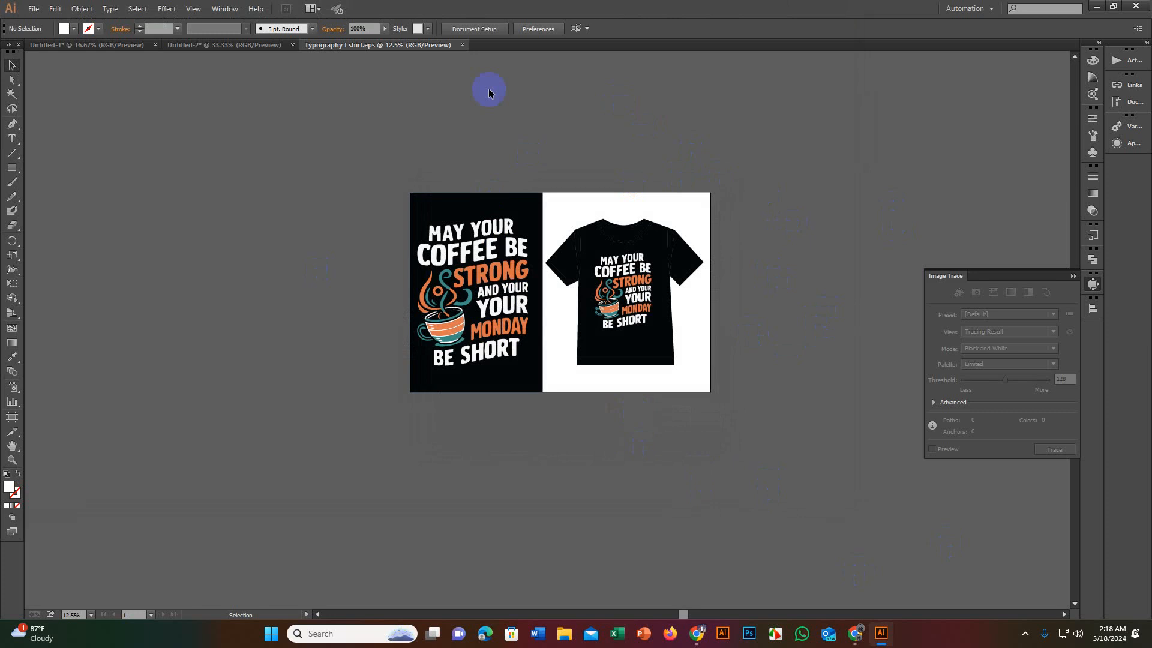
Step: Close the saved EPS document and quit Illustrator, discarding the changes in Untitled-2 and Untitled-1
click(462, 45)
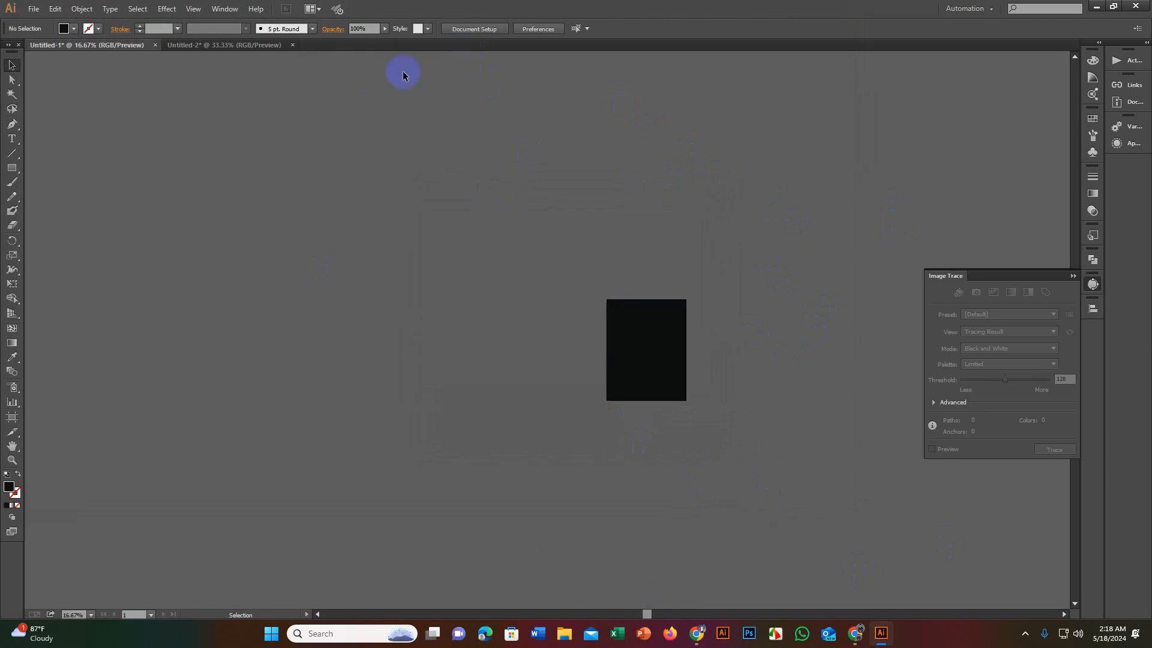
click(294, 45)
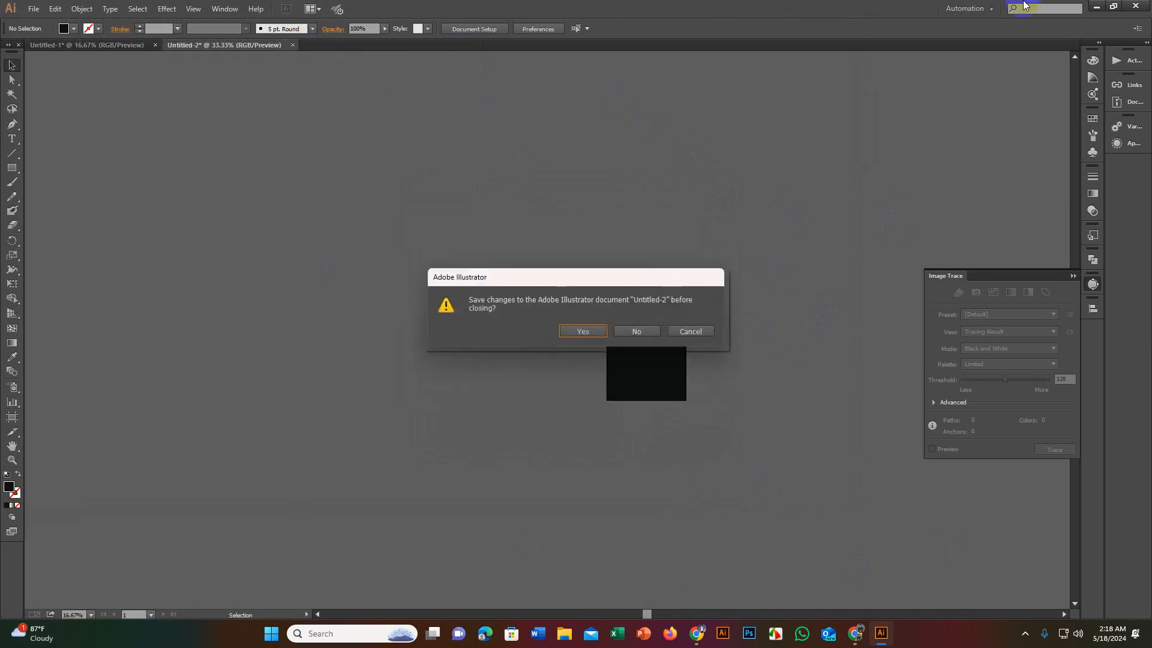
click(637, 331)
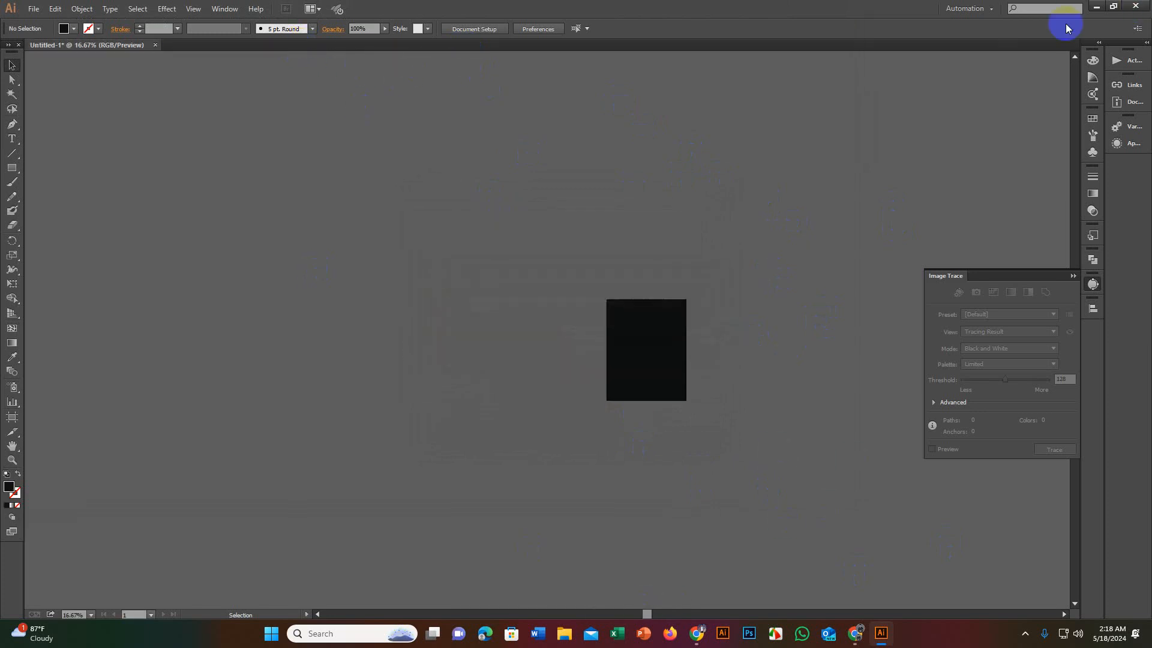
click(1142, 6)
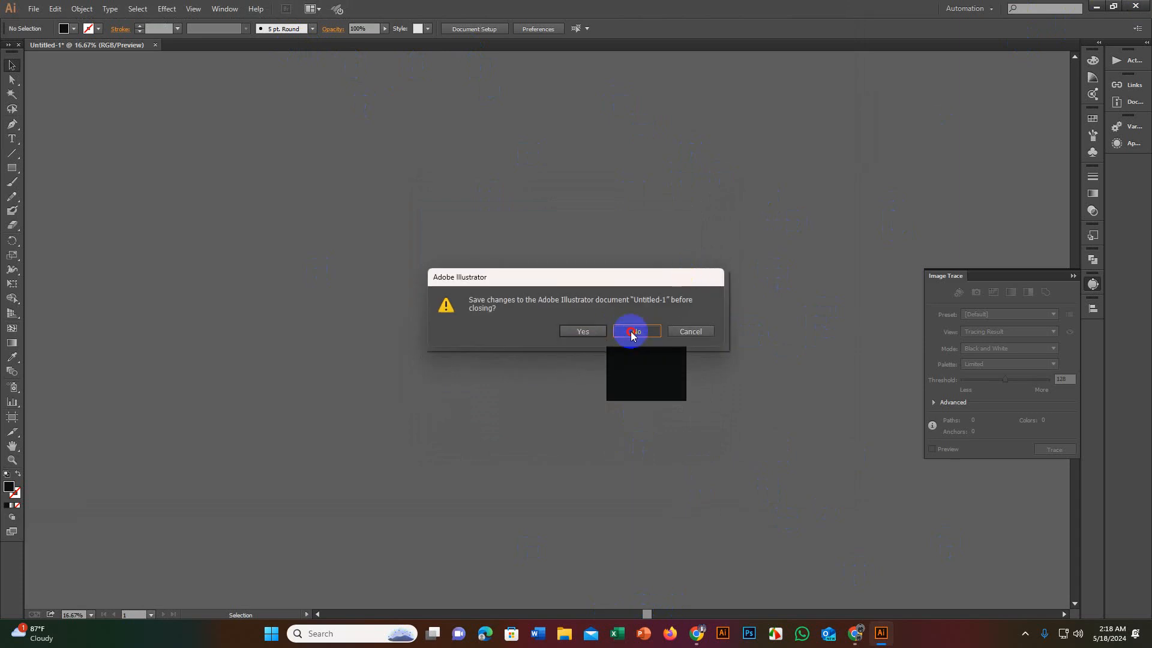
click(635, 332)
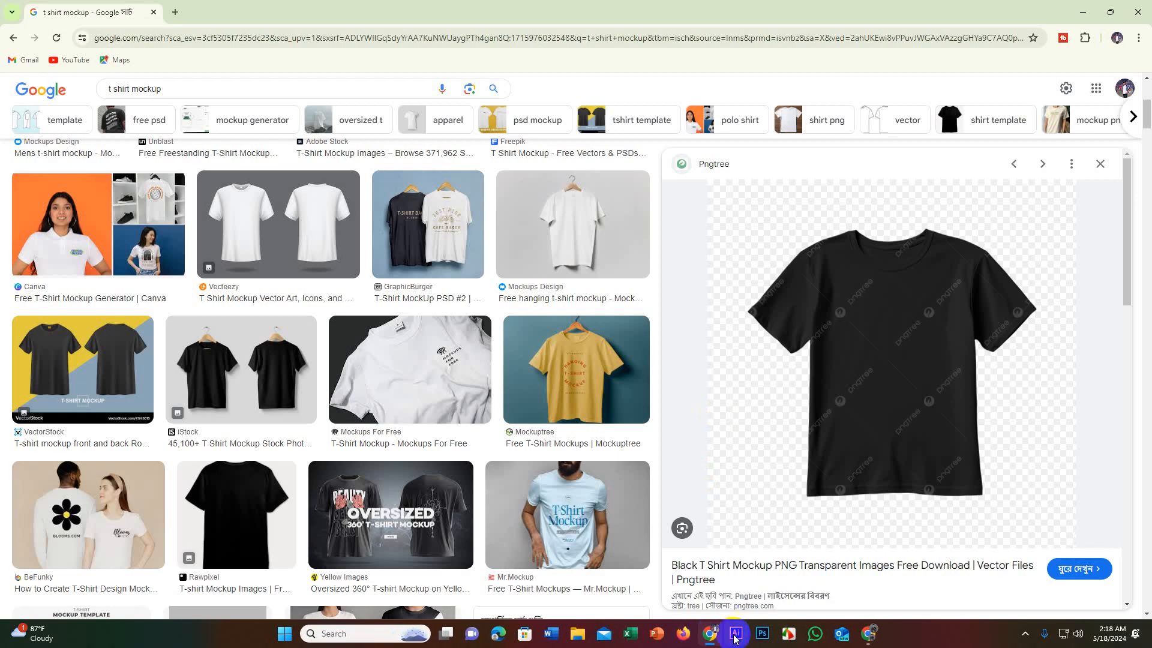
Step: Open the exported Typography t shirt-01 image from the Downloads folder in File Explorer and inspect the shirt print up close
click(580, 639)
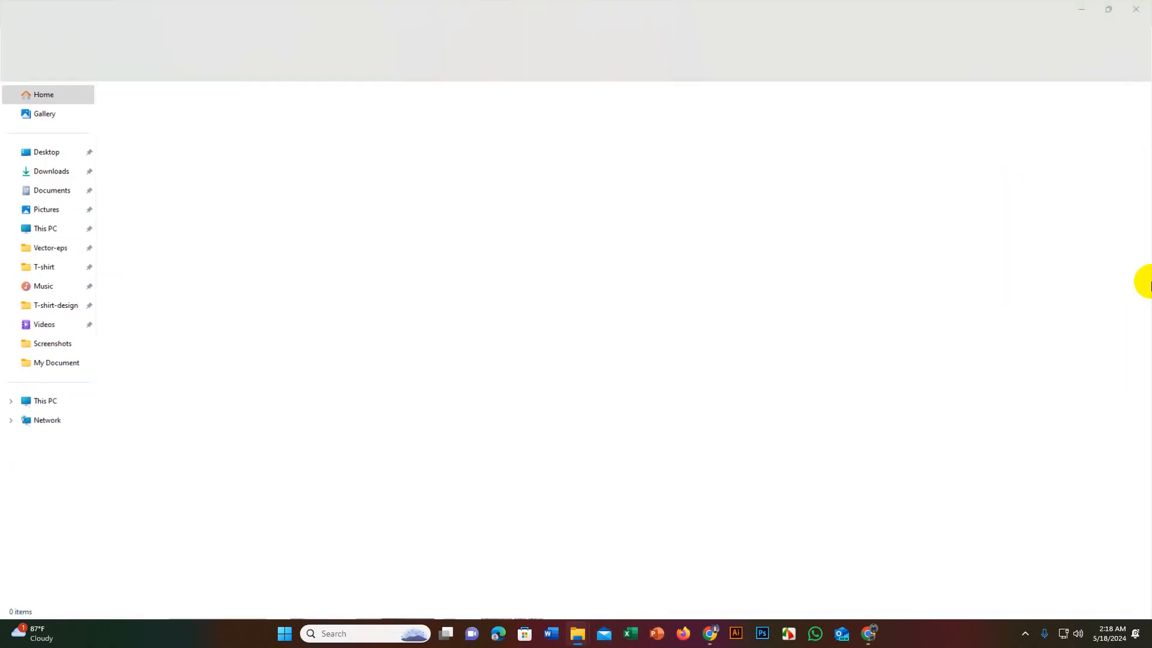
click(38, 172)
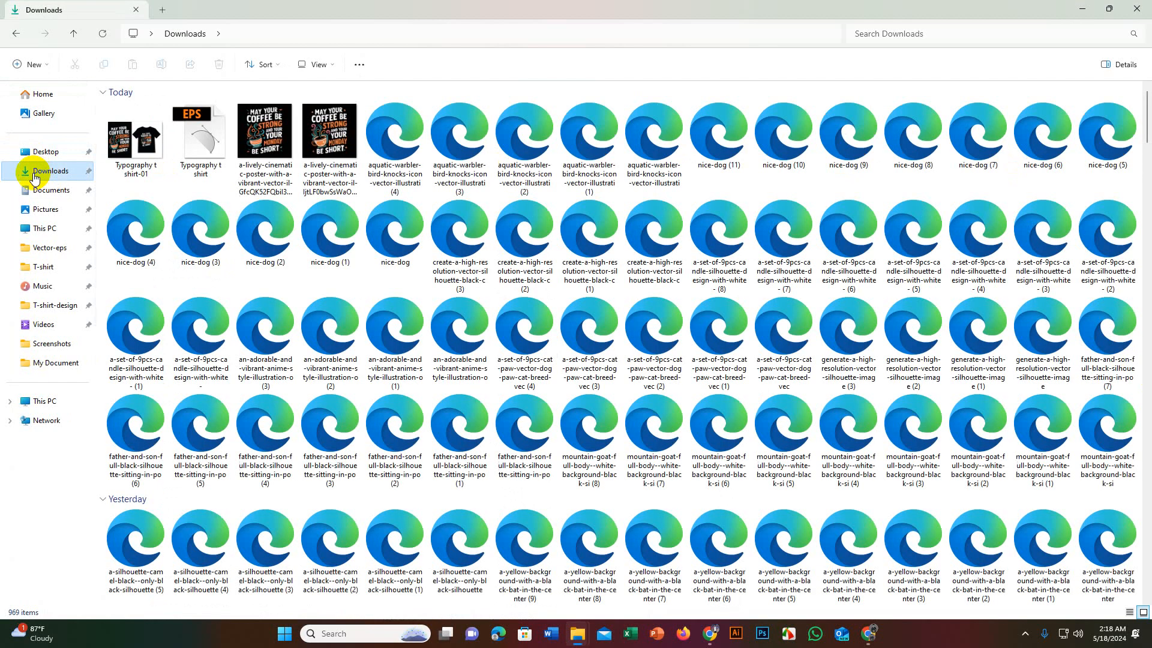
double_click(137, 123)
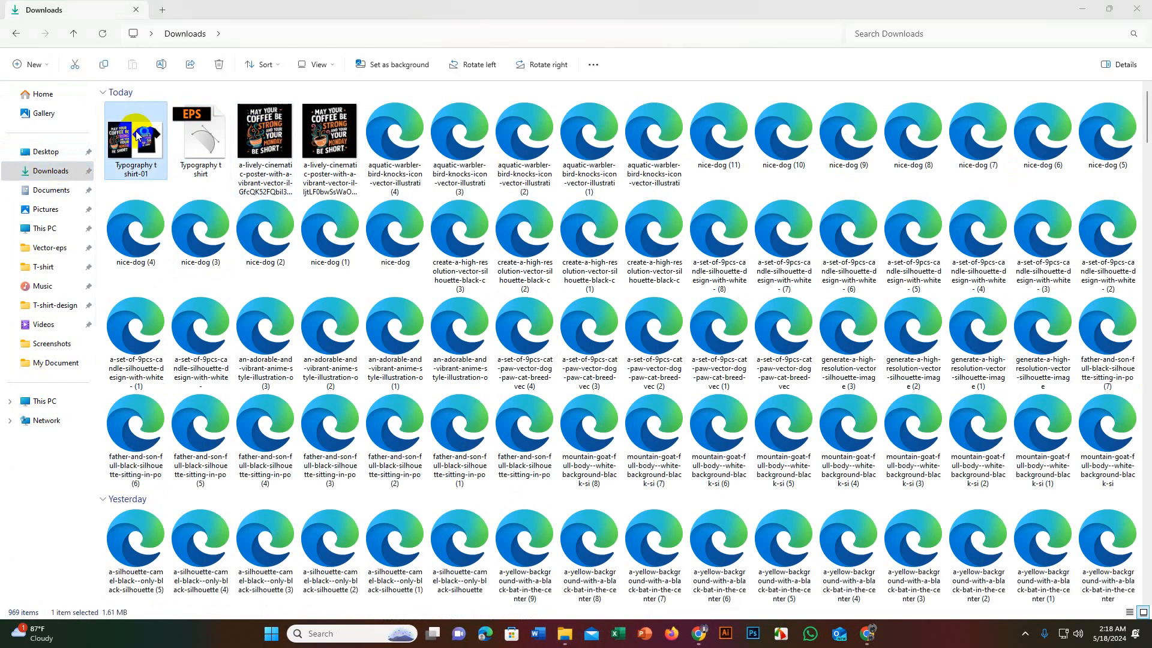
scroll(600, 318, up, 2)
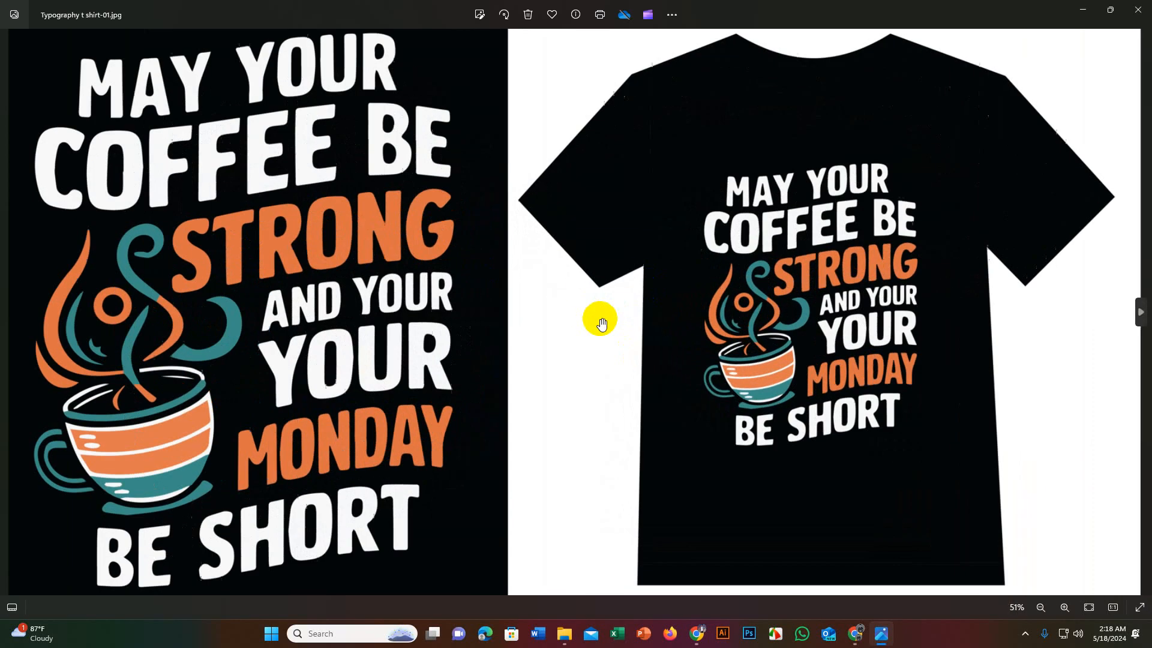
scroll(899, 292, up, 8)
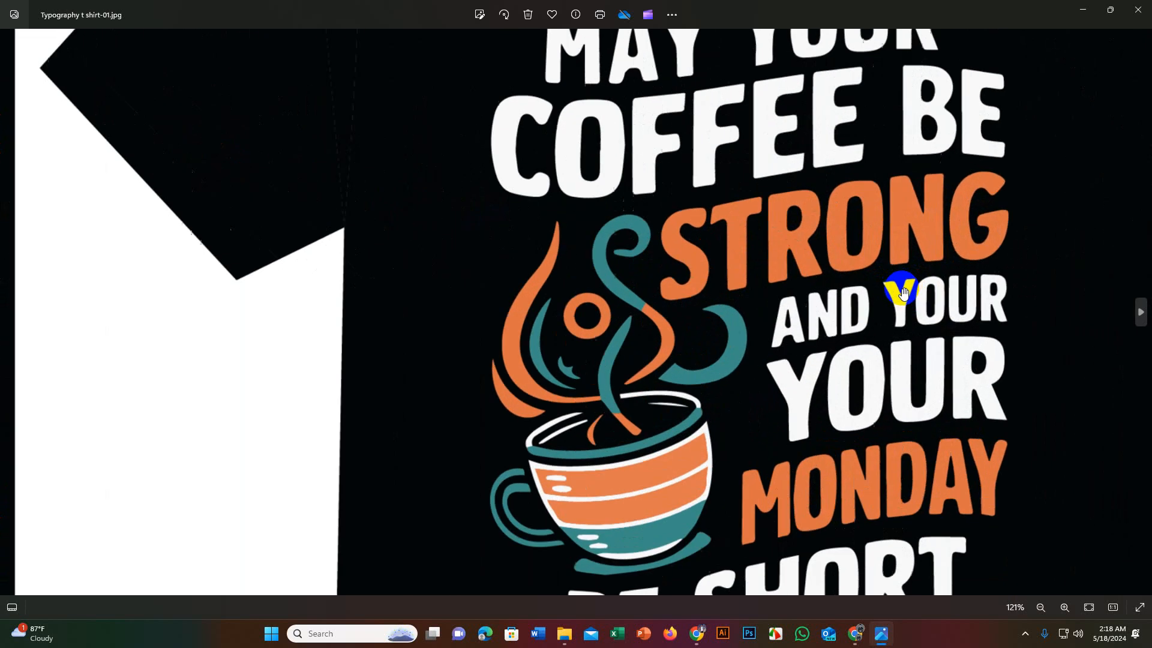
Step: Check the full layout of the exported Typography t shirt-01 image, and close the image and the Downloads window
scroll(899, 292, down, 10)
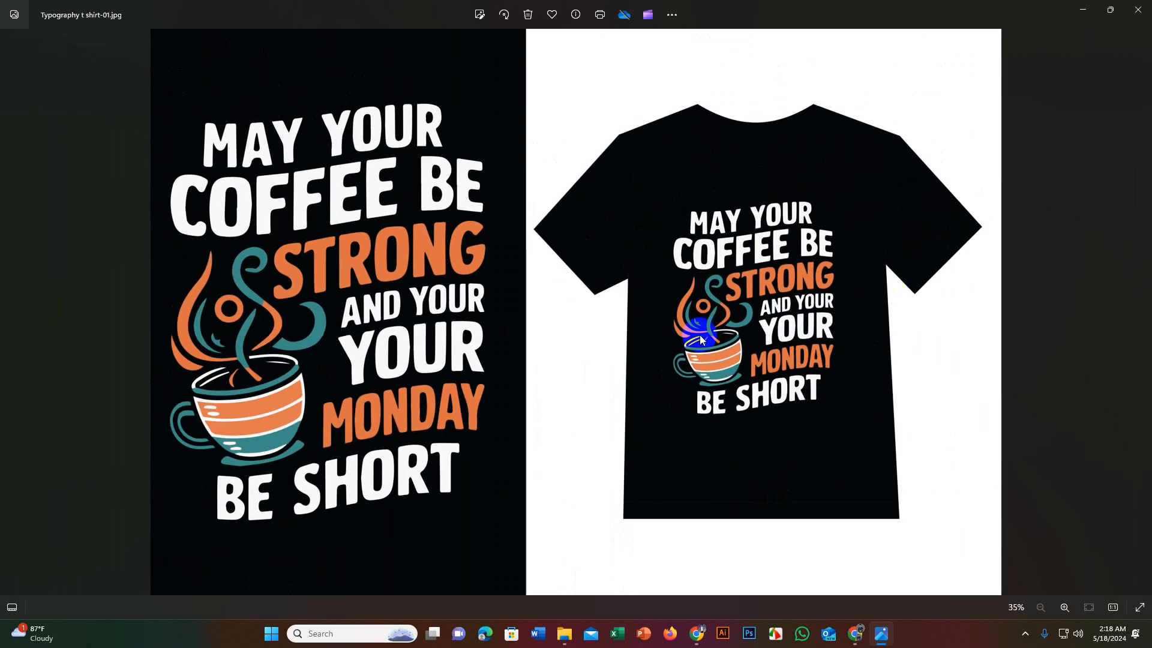
click(1138, 10)
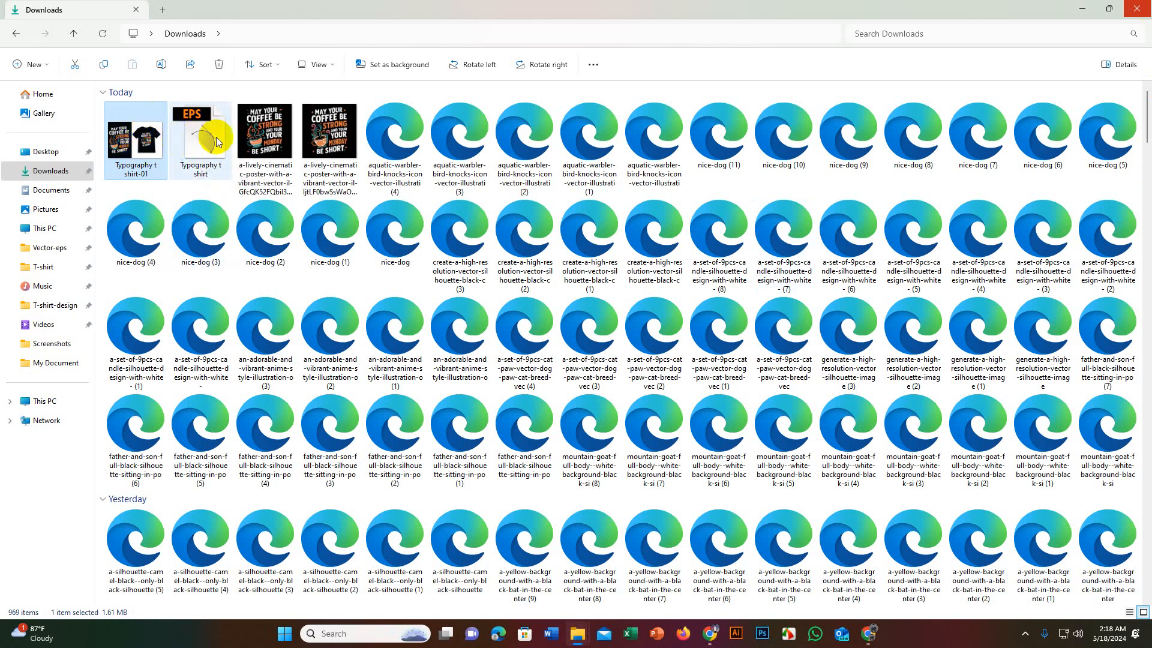
click(1142, 9)
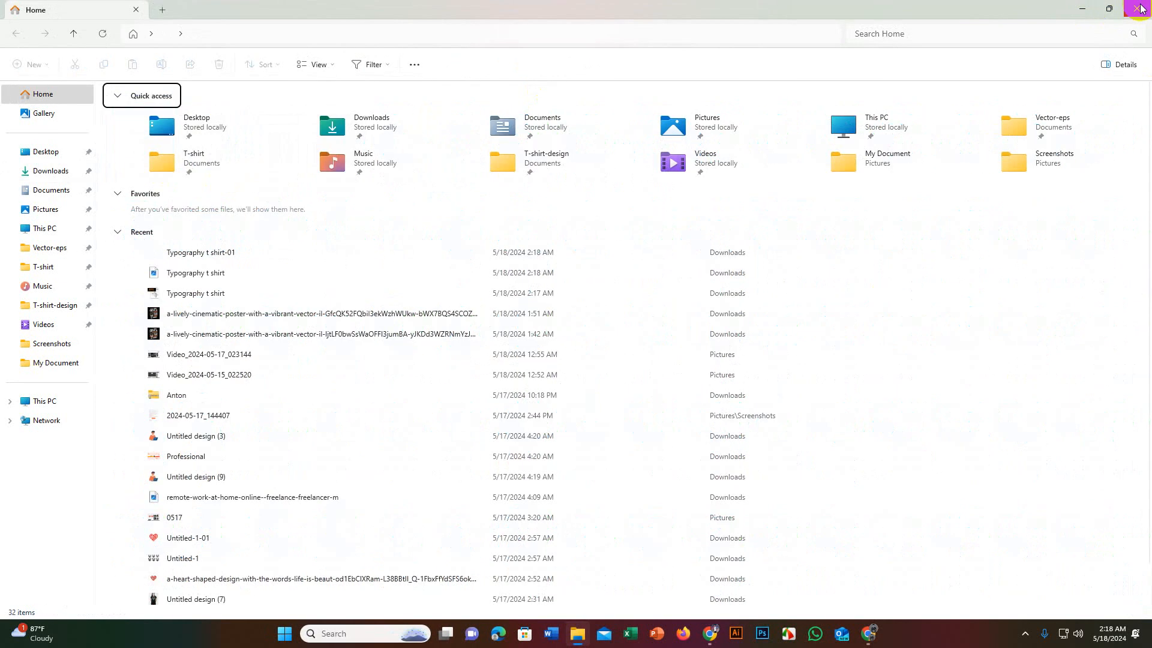
scroll(780, 264, down, 1)
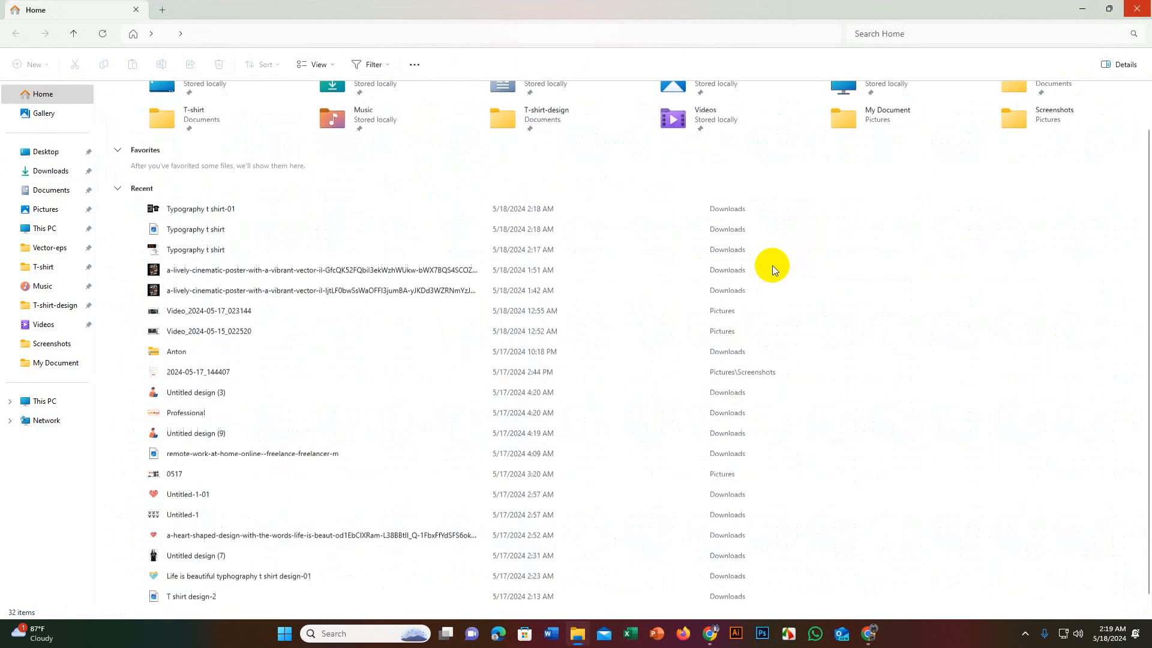
scroll(772, 265, up, 1)
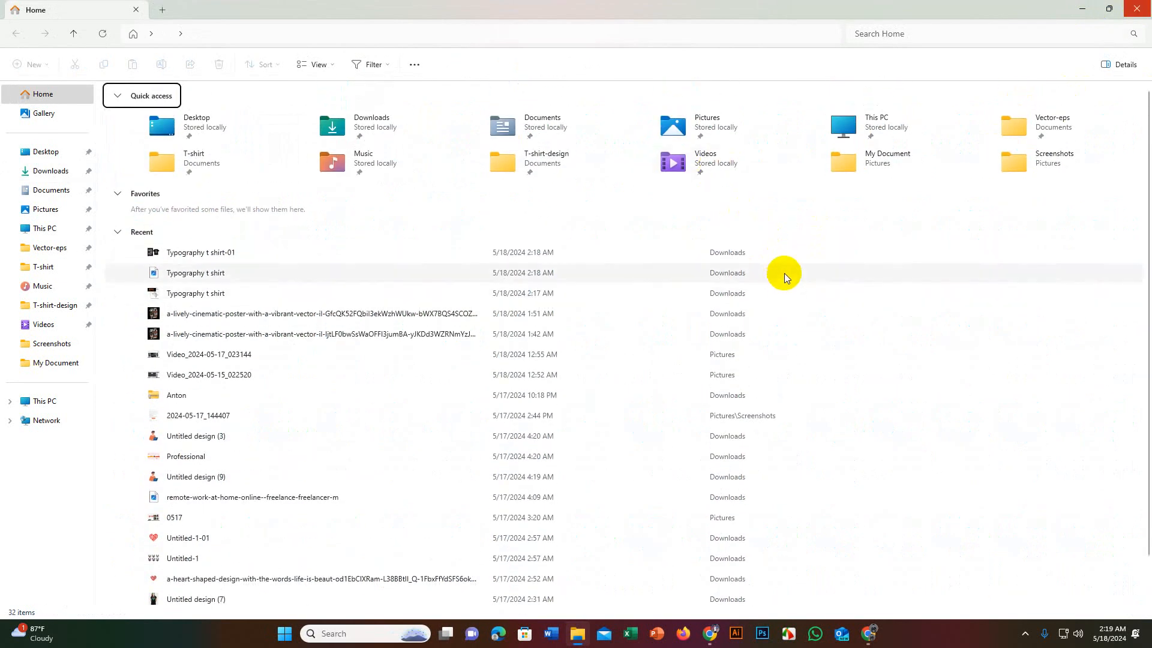
scroll(802, 259, down, 1)
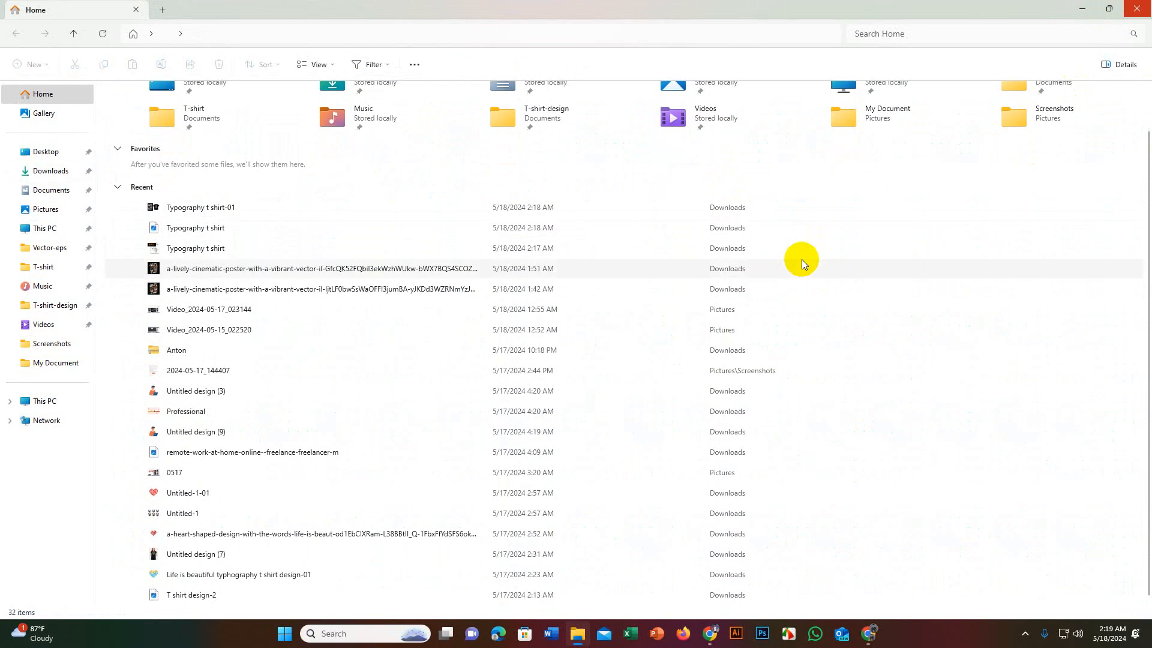
scroll(801, 259, up, 1)
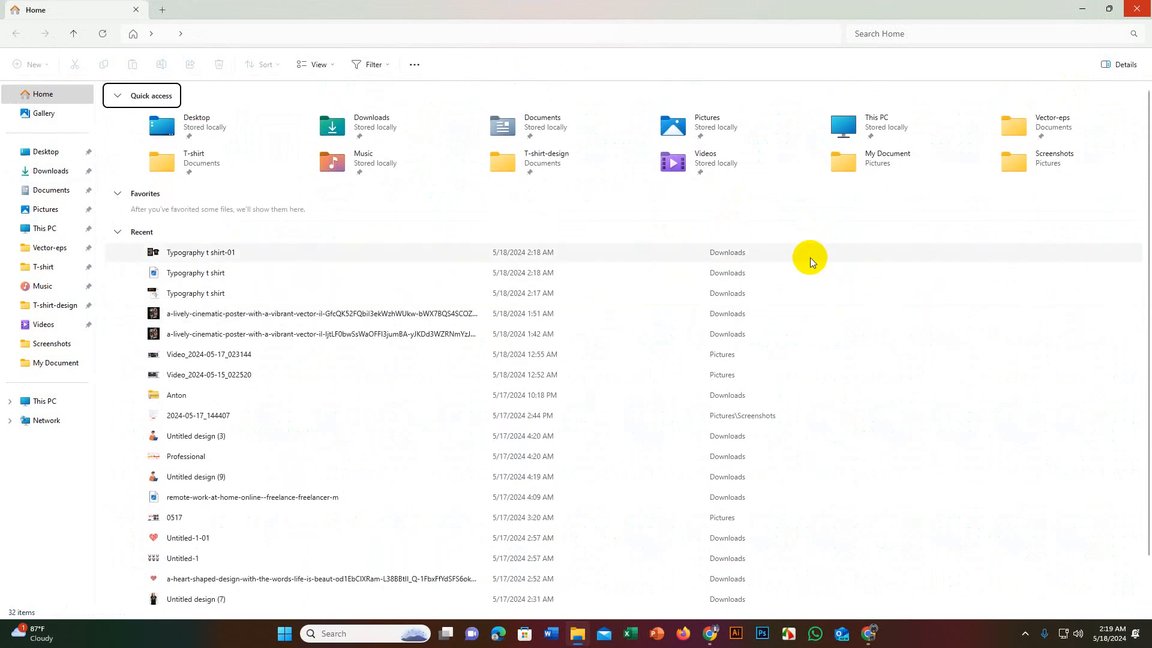
scroll(838, 394, down, 1)
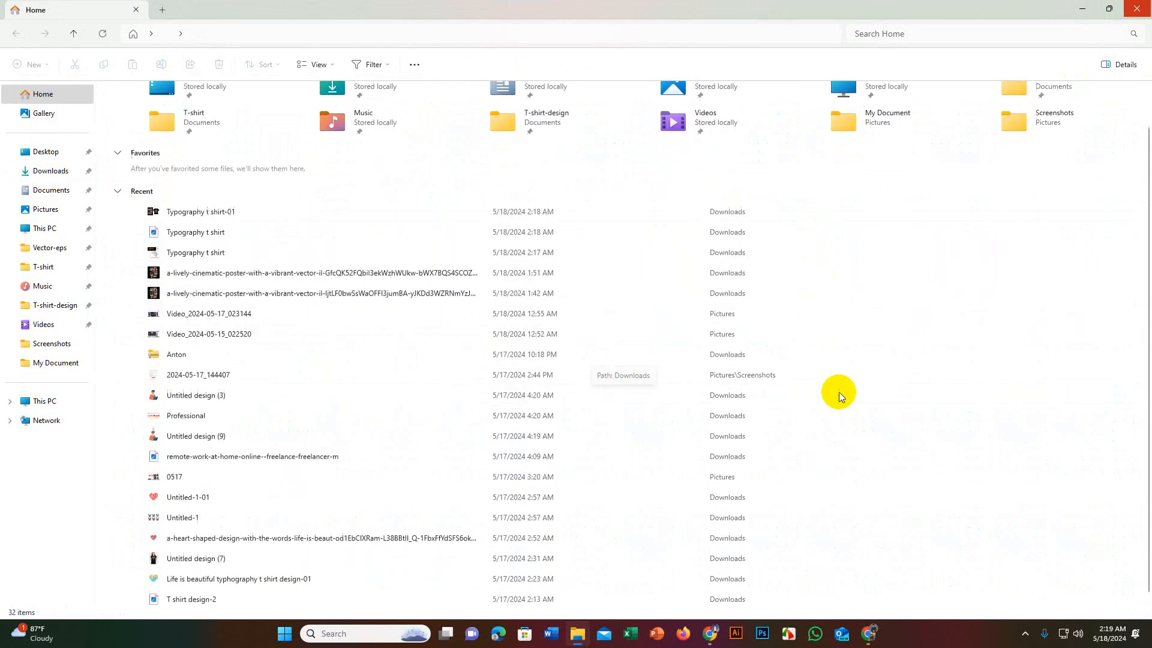
scroll(839, 390, up, 1)
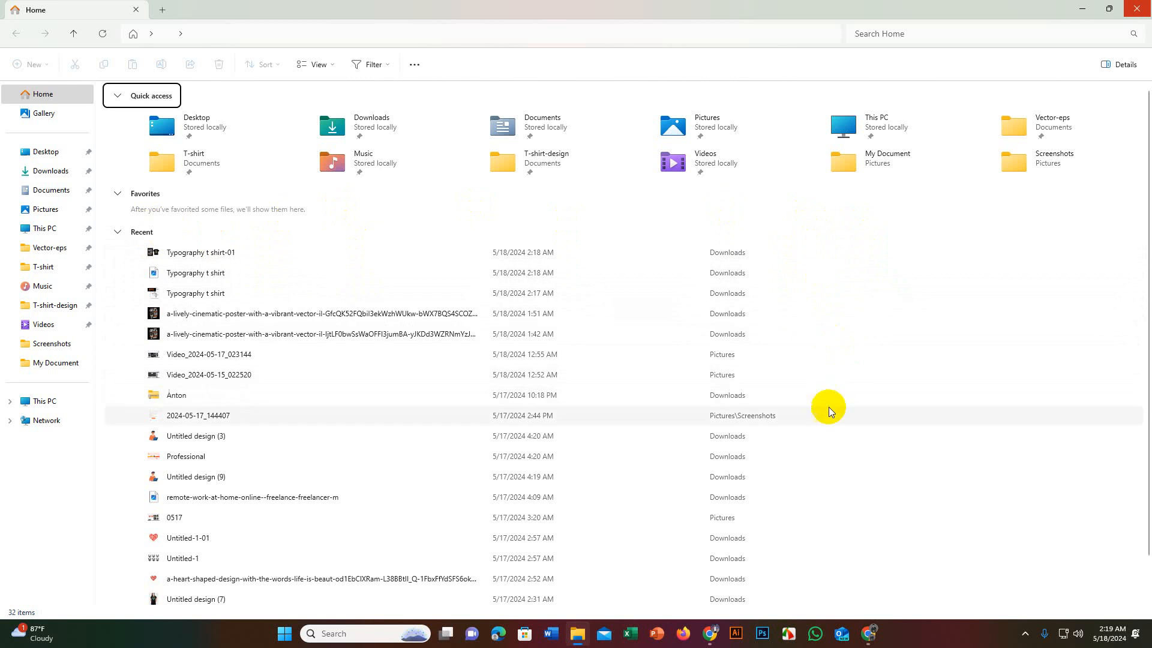
scroll(827, 406, down, 1)
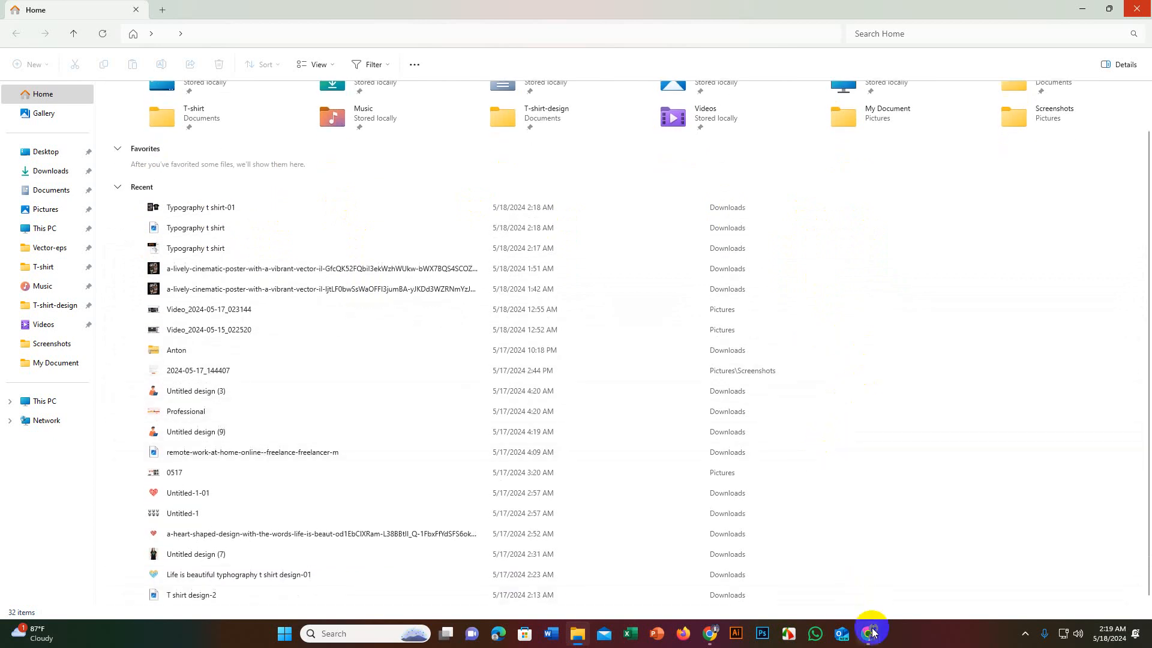
Step: Switch to the Chrome window with the Ideogram coffee poster, close it, and close the remaining File Explorer Home window
click(871, 635)
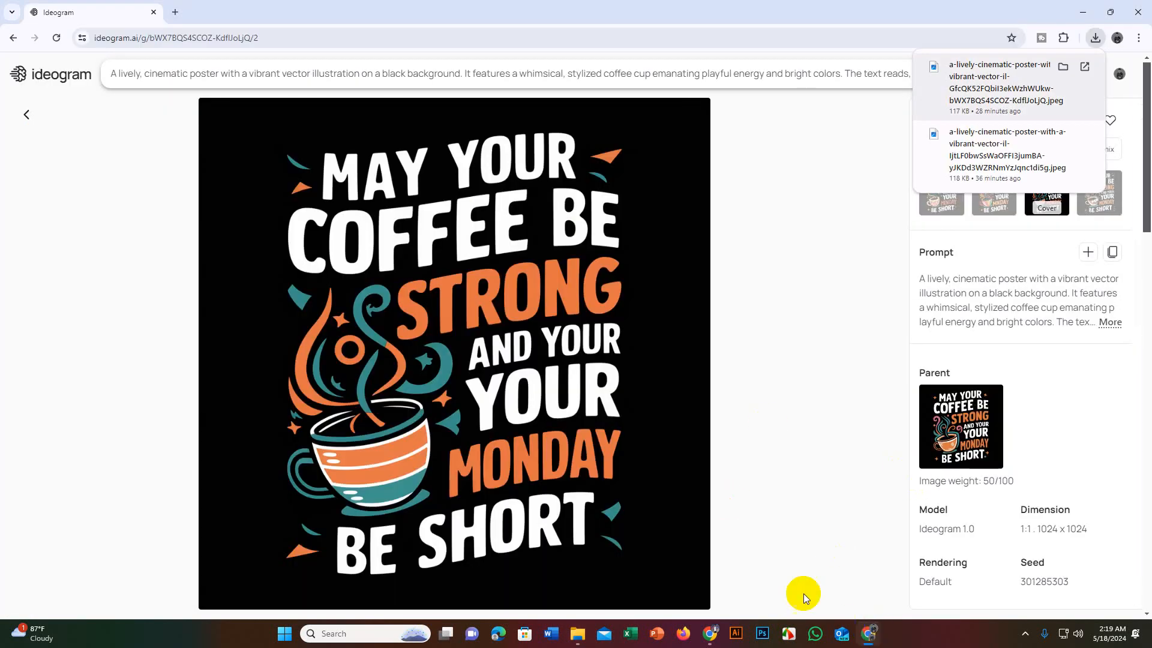
click(1120, 622)
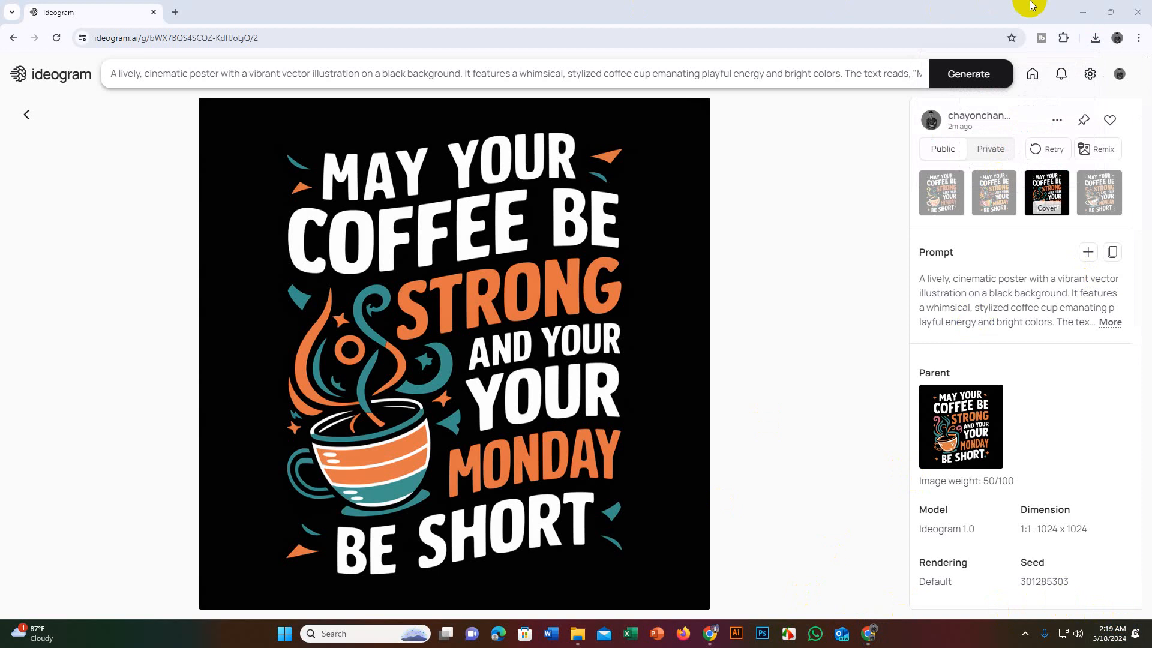
click(154, 12)
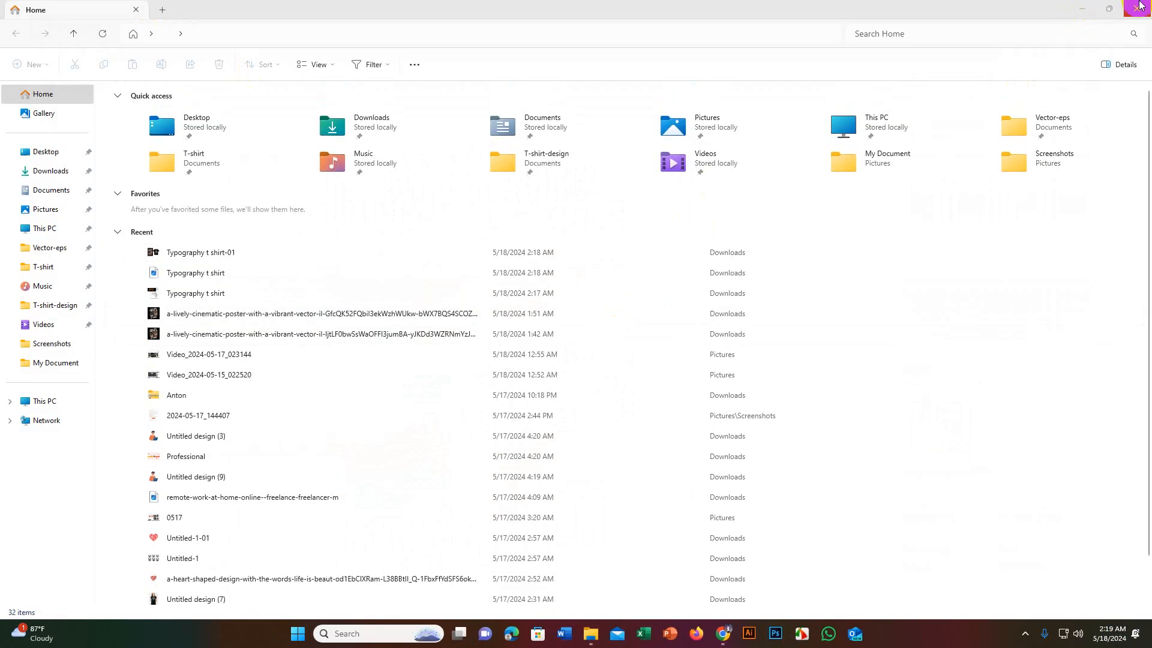
click(1140, 5)
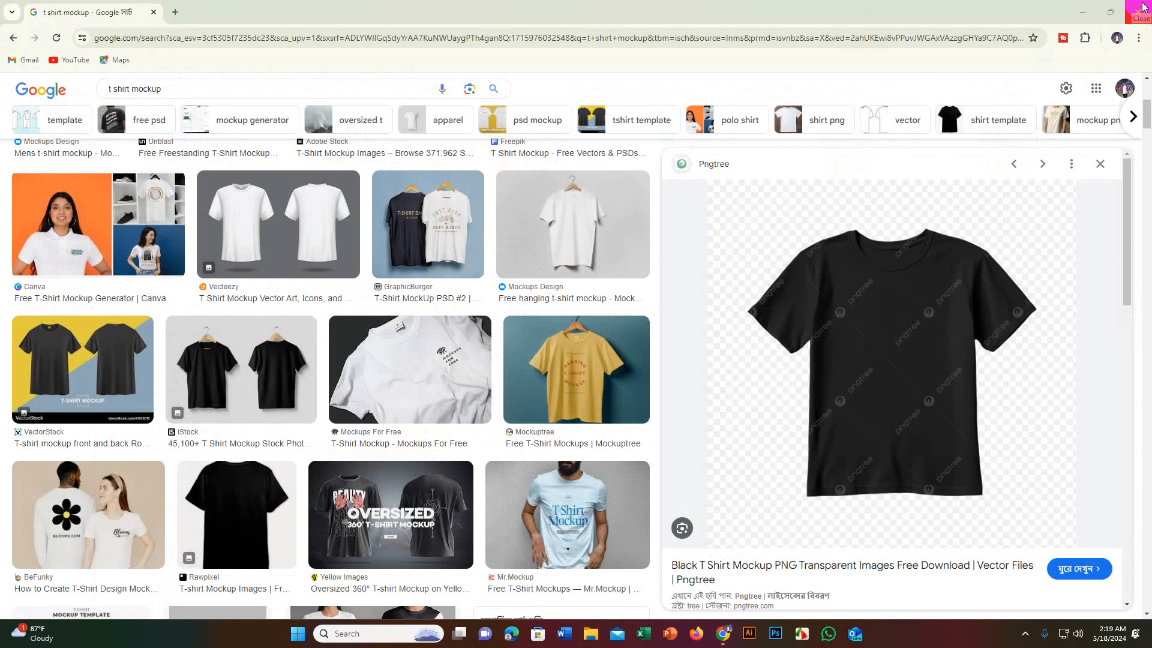